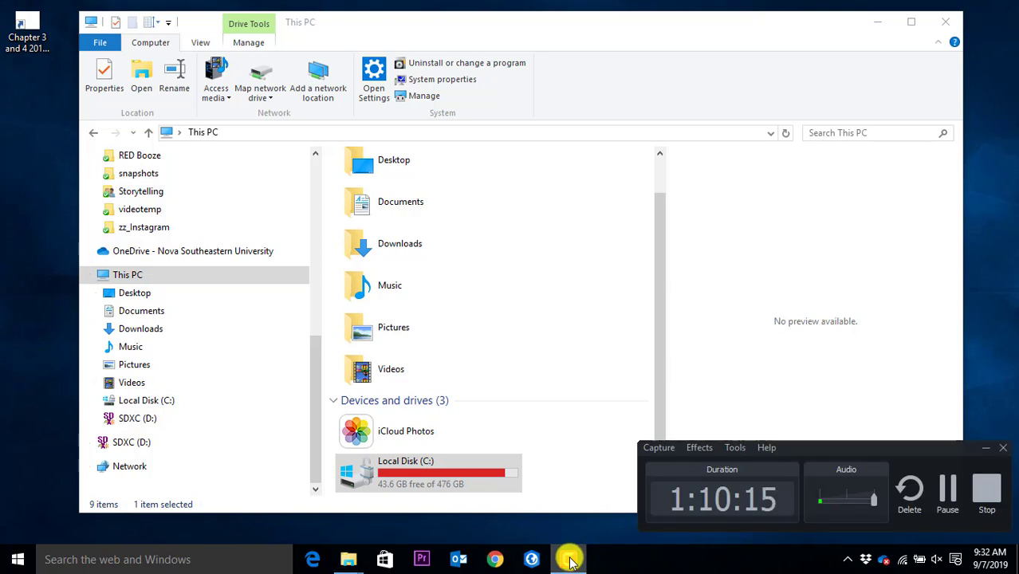
# Close the This PC File Explorer window to return to the desktop
pyautogui.click(569, 559)
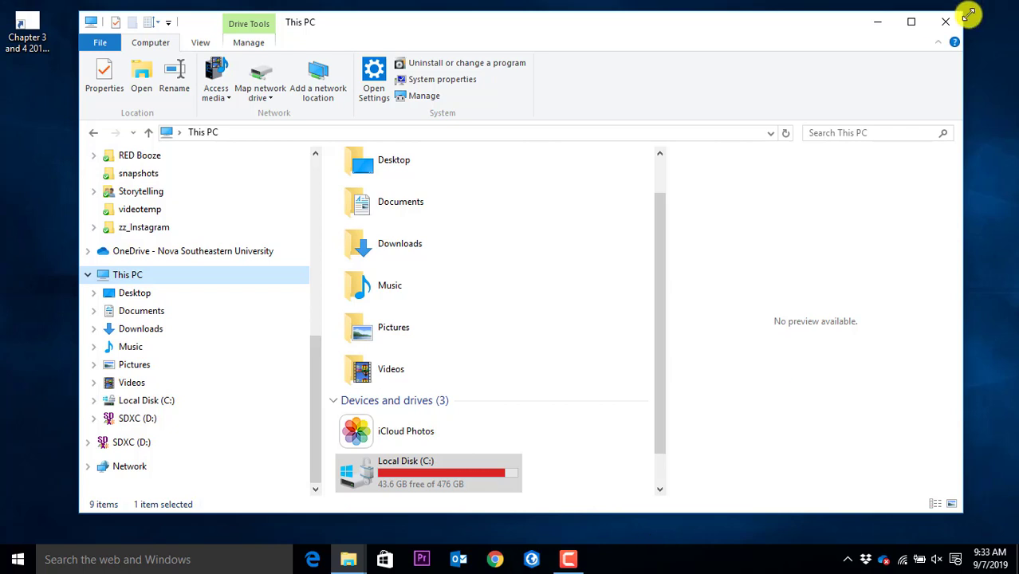
pyautogui.click(945, 21)
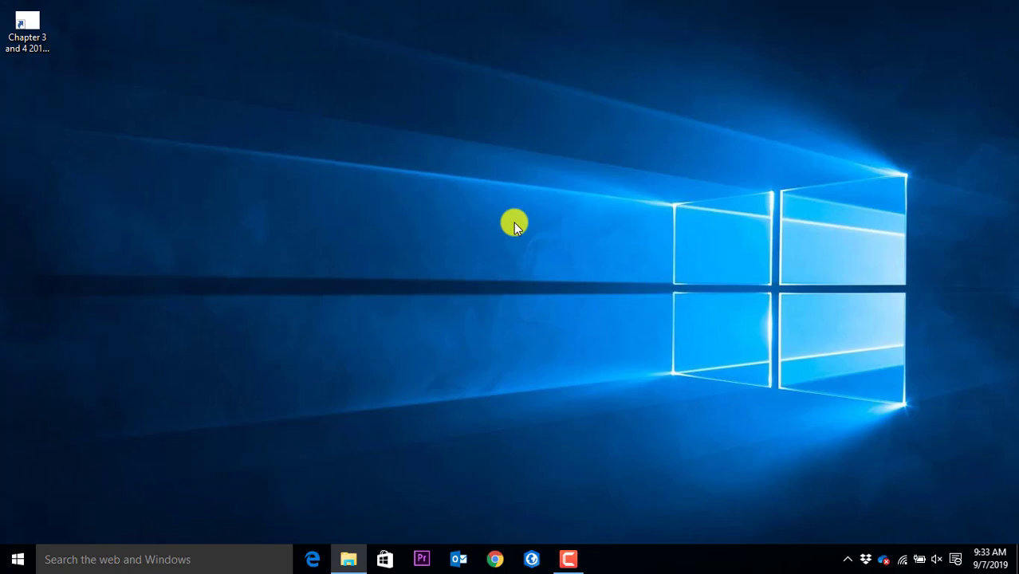
# Open a new File Explorer window and browse This PC to Local Disk (C:)
pyautogui.press('super+e')
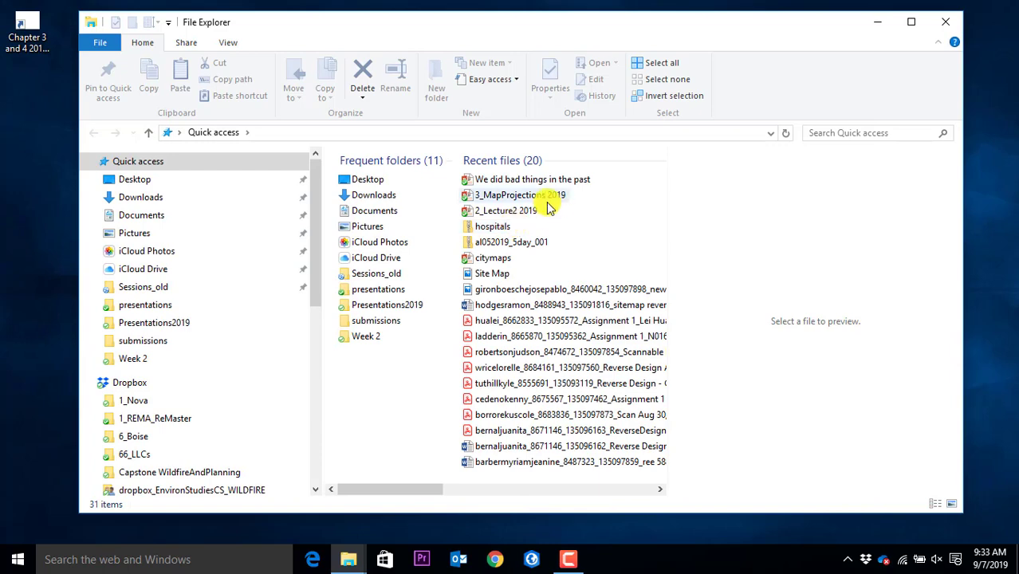
pyautogui.scroll(-3, 144, 355)
pyautogui.scroll(-5, 144, 355)
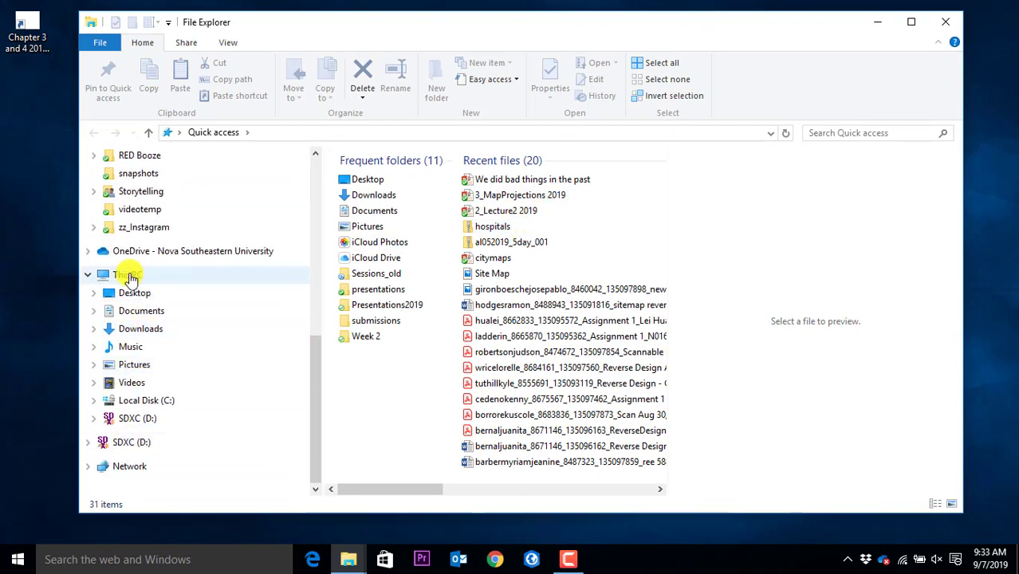
pyautogui.click(129, 276)
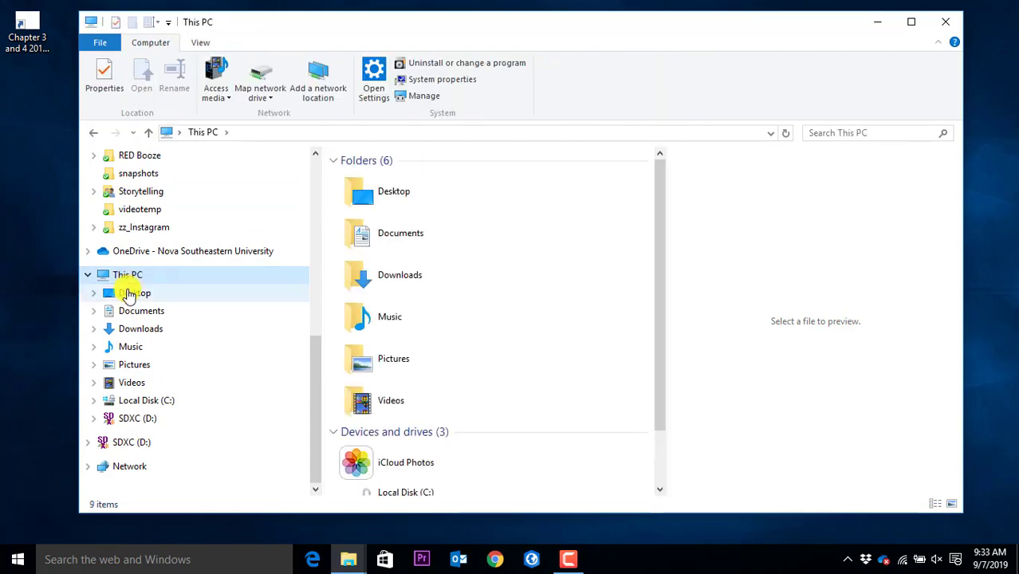
pyautogui.click(156, 401)
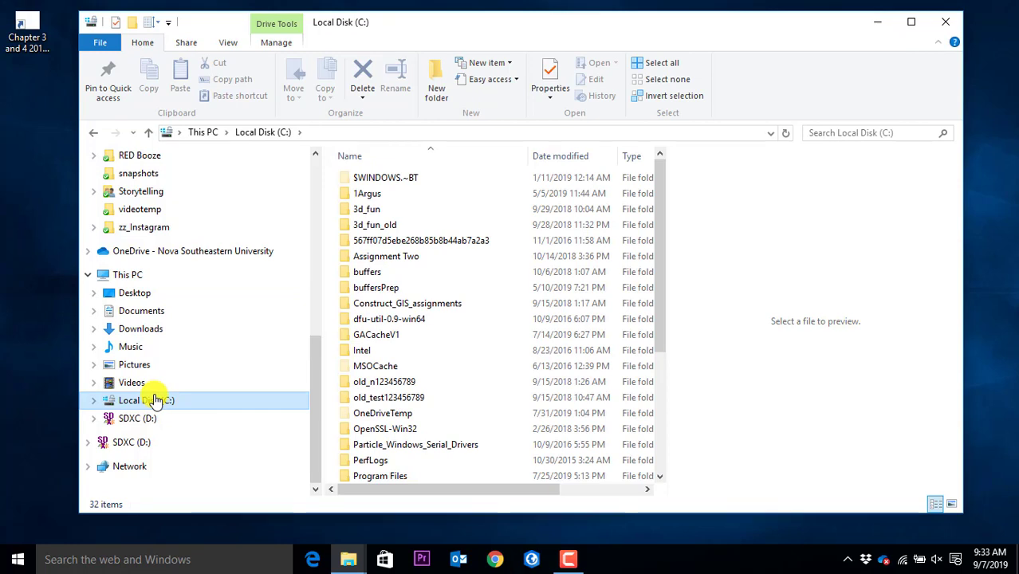
pyautogui.click(16, 560)
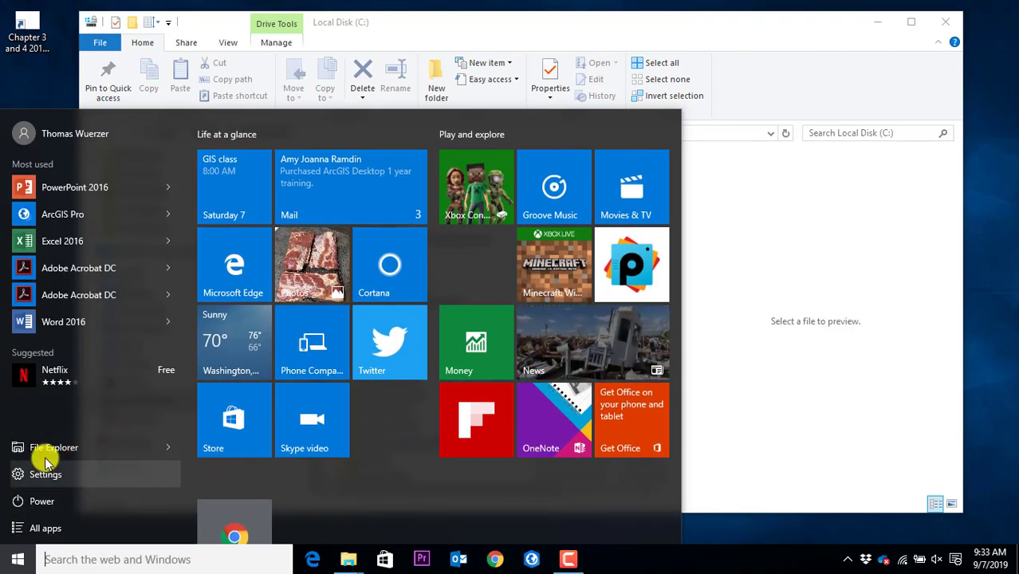
pyautogui.click(50, 450)
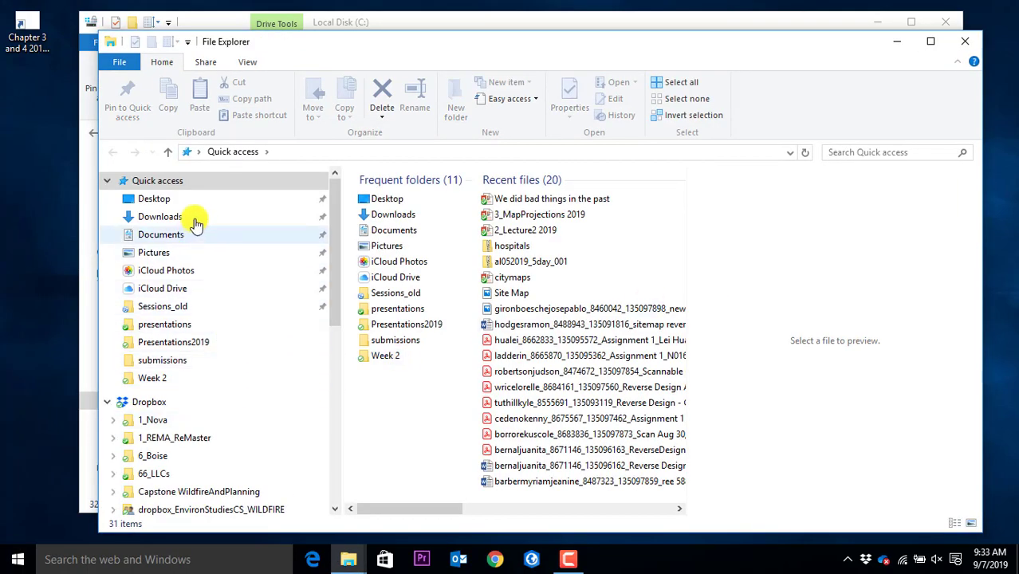
pyautogui.click(249, 62)
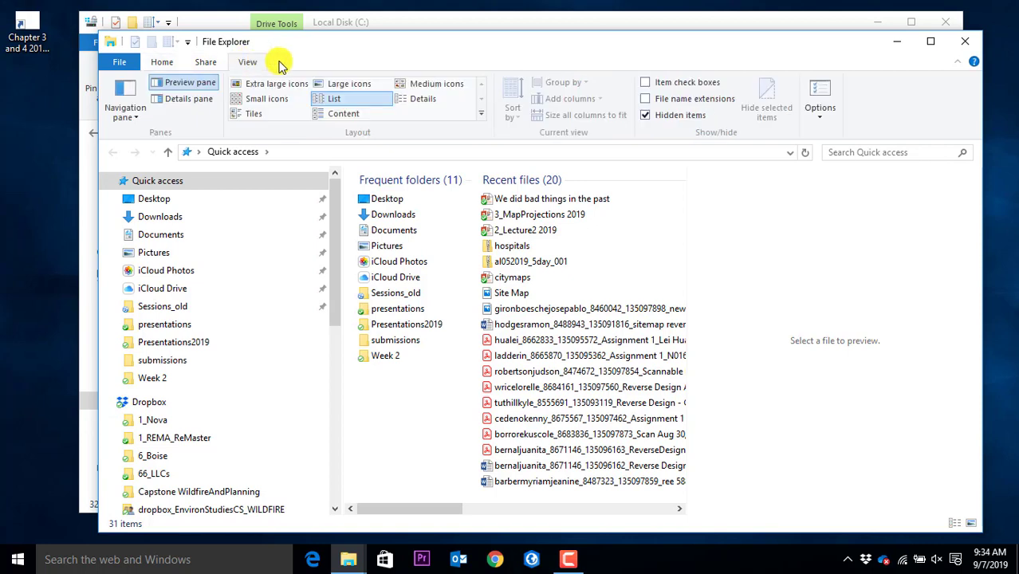
pyautogui.click(118, 98)
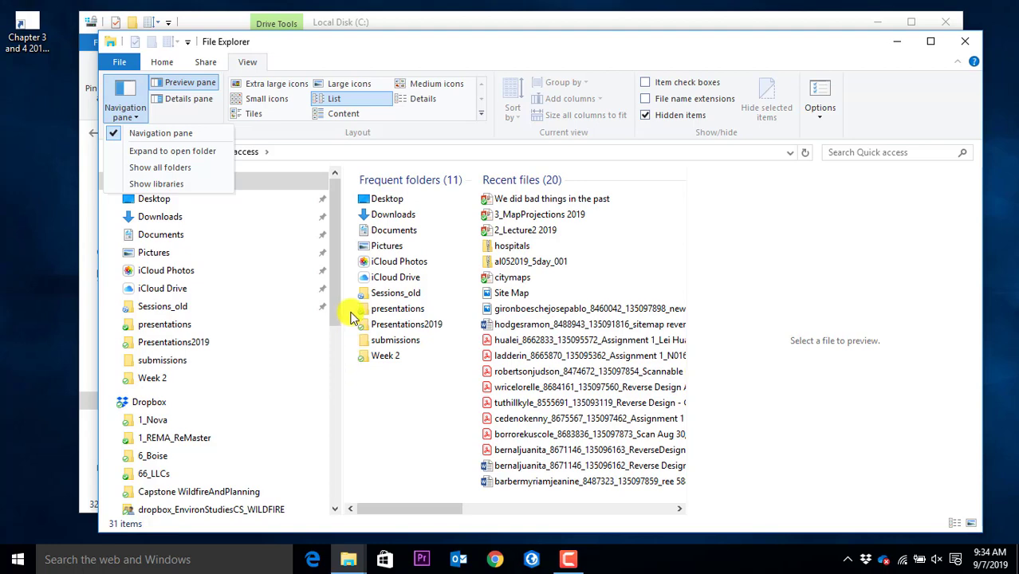
pyautogui.click(415, 48)
pyautogui.moveTo(413, 56); pyautogui.dragTo(419, 40)
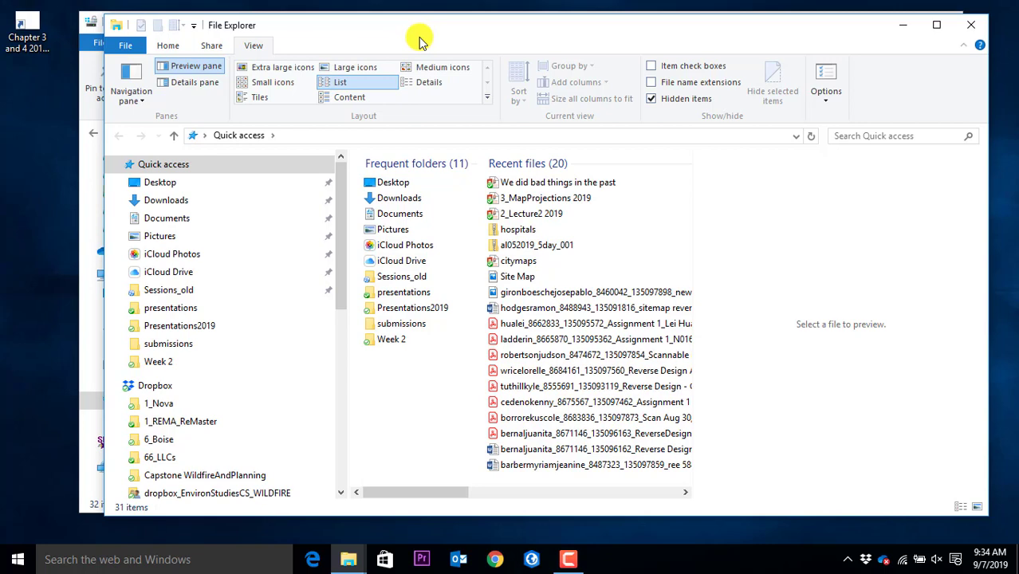
pyautogui.scroll(-5, 206, 423)
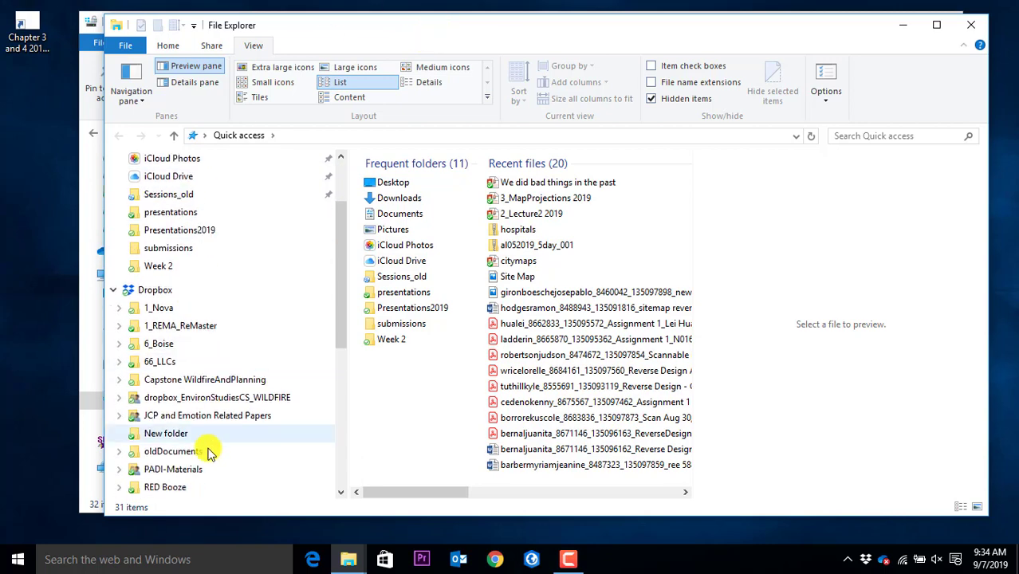
pyautogui.scroll(-1, 203, 420)
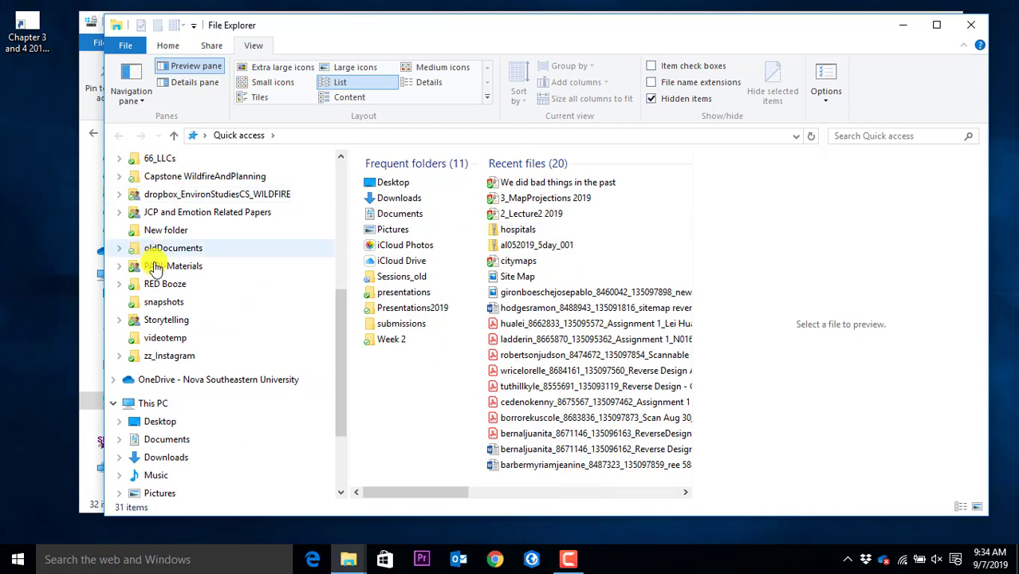
pyautogui.scroll(-2, 199, 331)
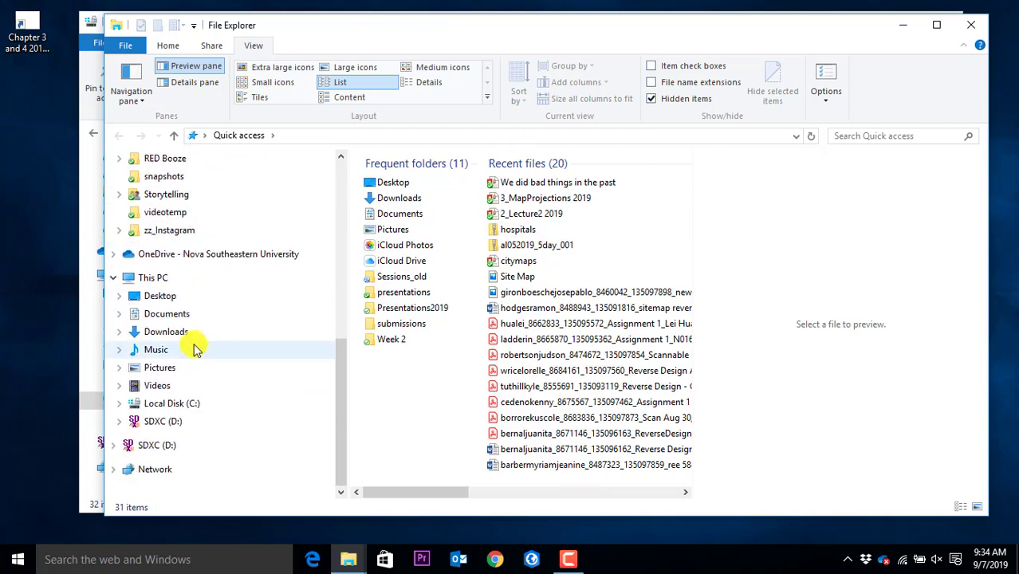
pyautogui.click(166, 406)
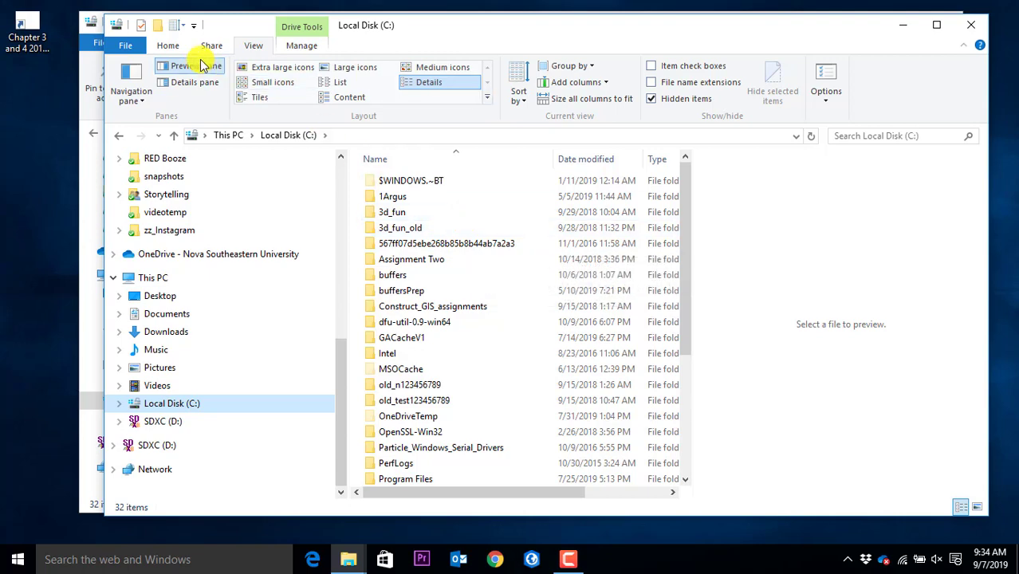
pyautogui.click(87, 70)
pyautogui.click(947, 25)
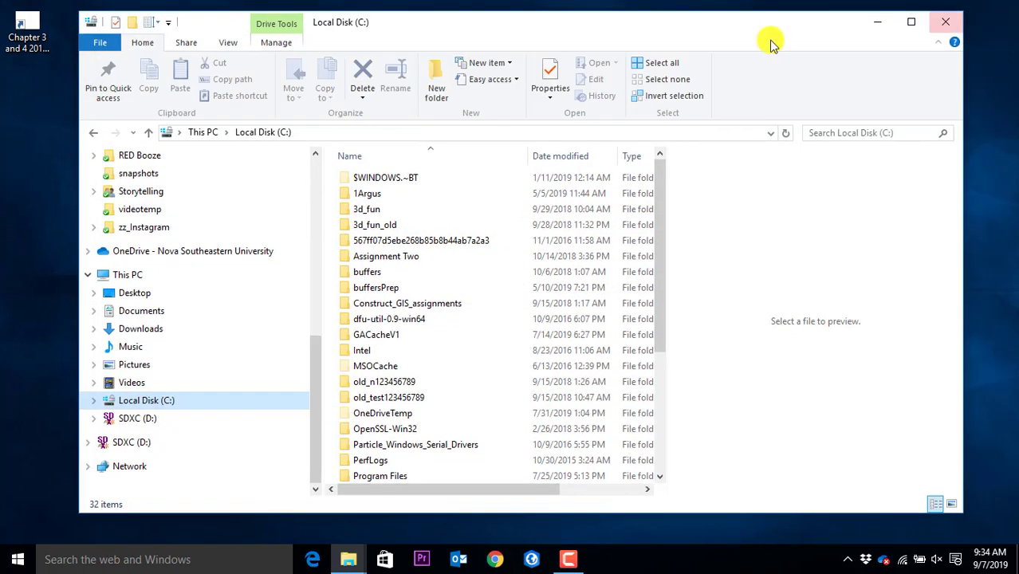
# Create a new folder named 'gisclass' on Local Disk (C:)
pyautogui.moveTo(526, 23); pyautogui.dragTo(544, 30)
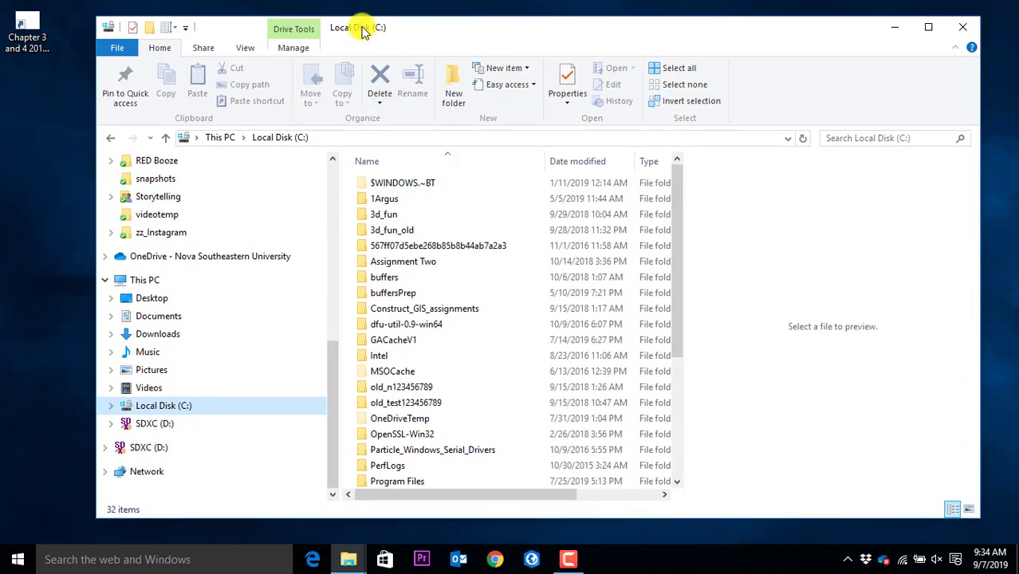
pyautogui.click(459, 109)
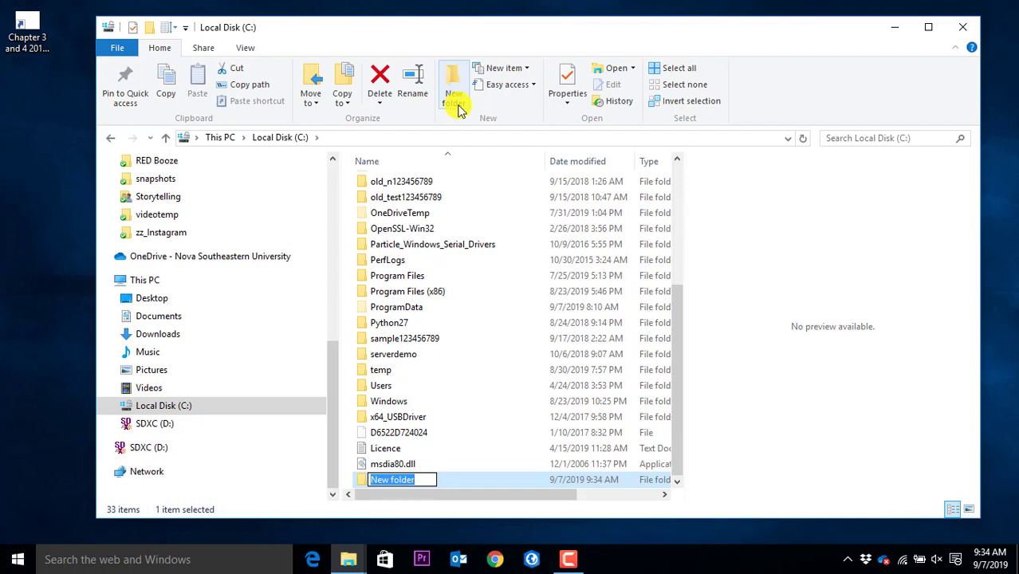
pyautogui.write('gisclass')
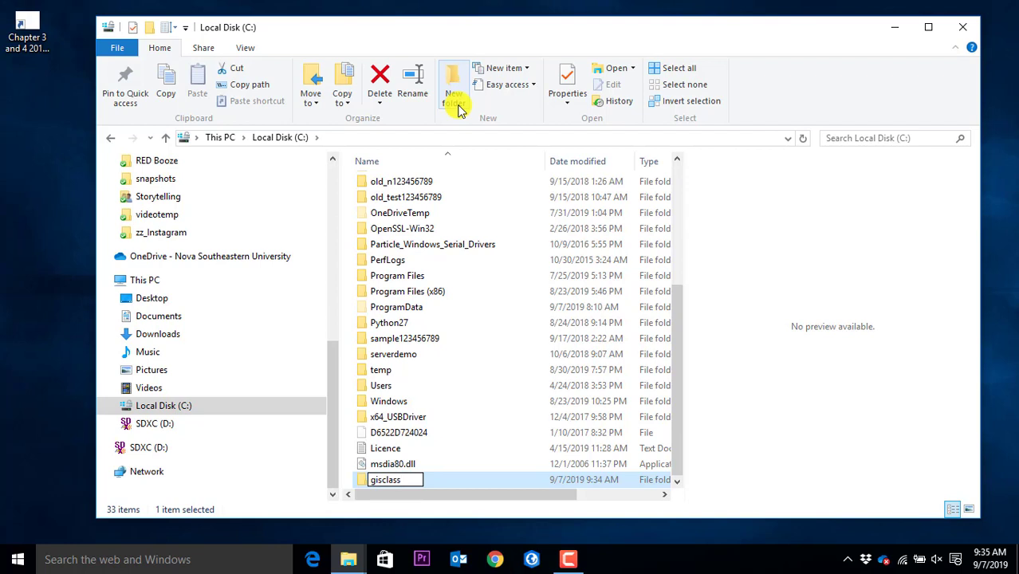
pyautogui.press('Return')
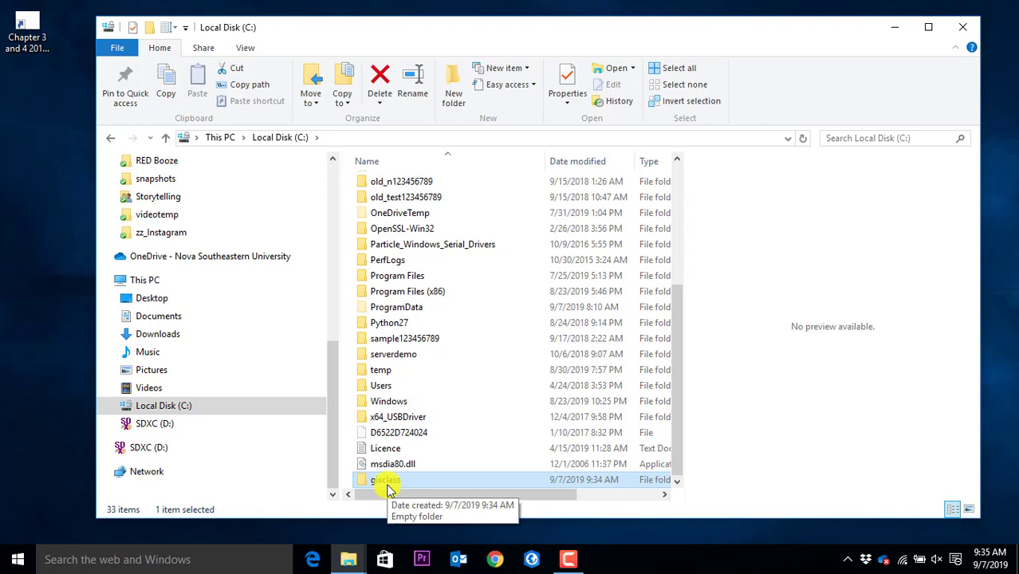
# Rename the gisclass folder to 'gisclass2019'
pyautogui.click(386, 481)
pyautogui.click(410, 481)
pyautogui.write('2019')
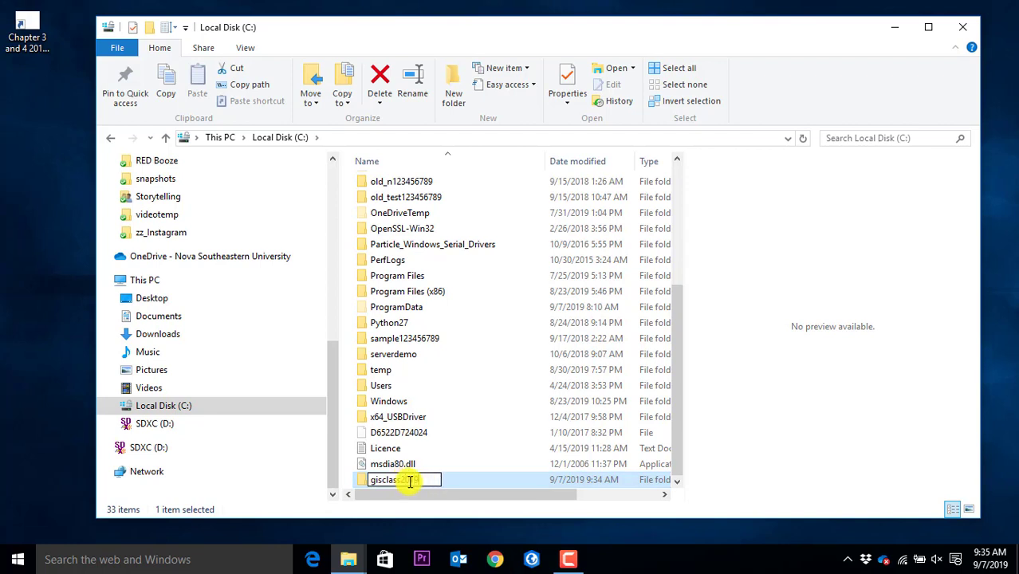
pyautogui.press('Return')
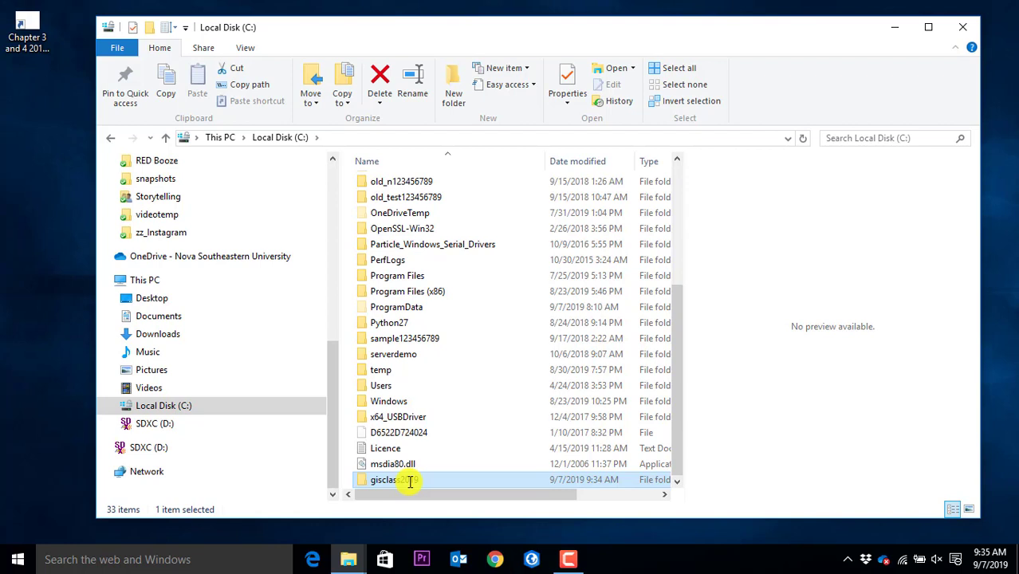
# Inside gisclass2019, create the 'demomaps' and 'digitizing' folders and clear the selection
pyautogui.doubleClick(410, 480)
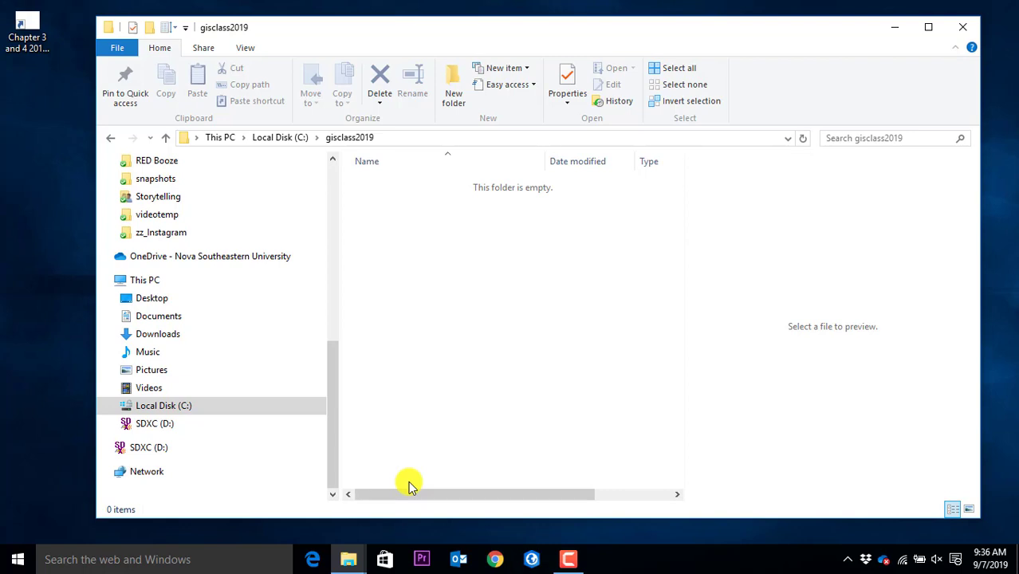
pyautogui.click(459, 110)
pyautogui.write('d')
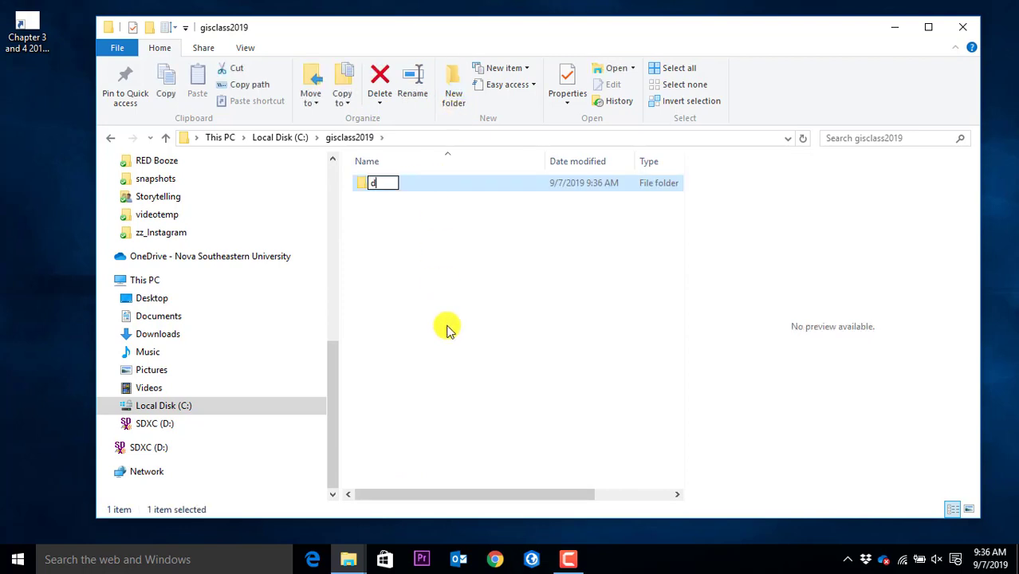
pyautogui.write('emomap')
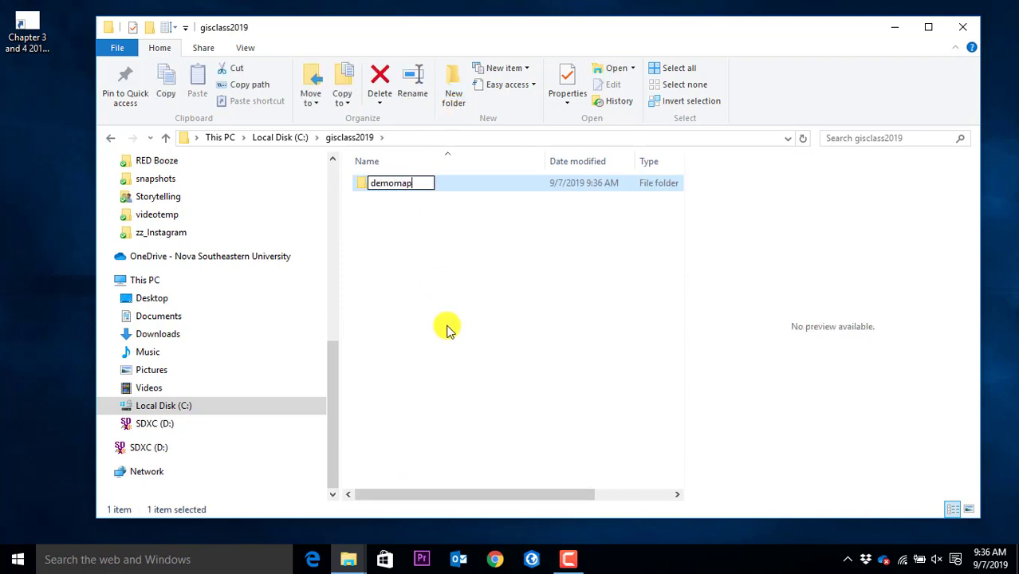
pyautogui.write('s')
pyautogui.press('Return')
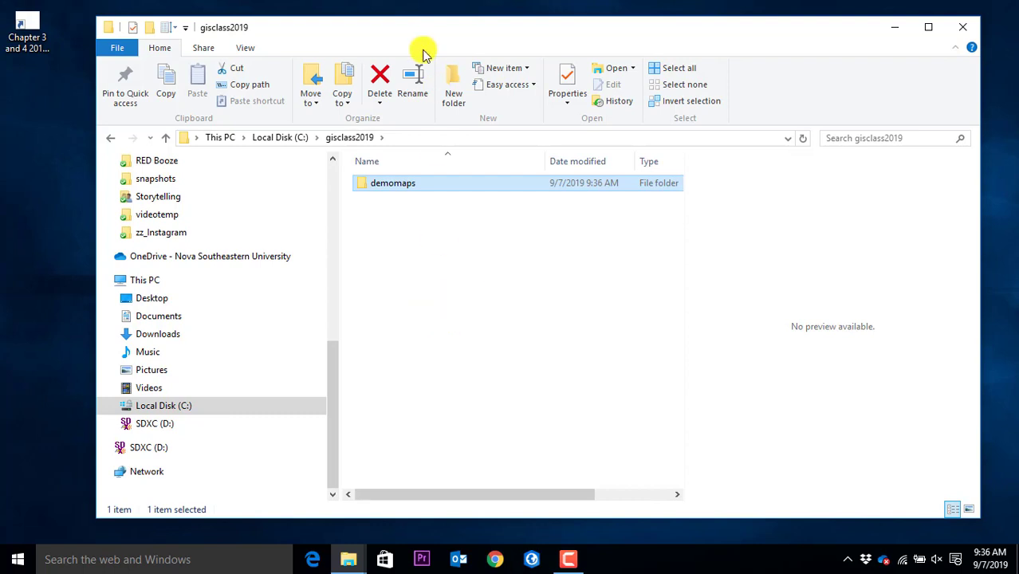
pyautogui.click(455, 100)
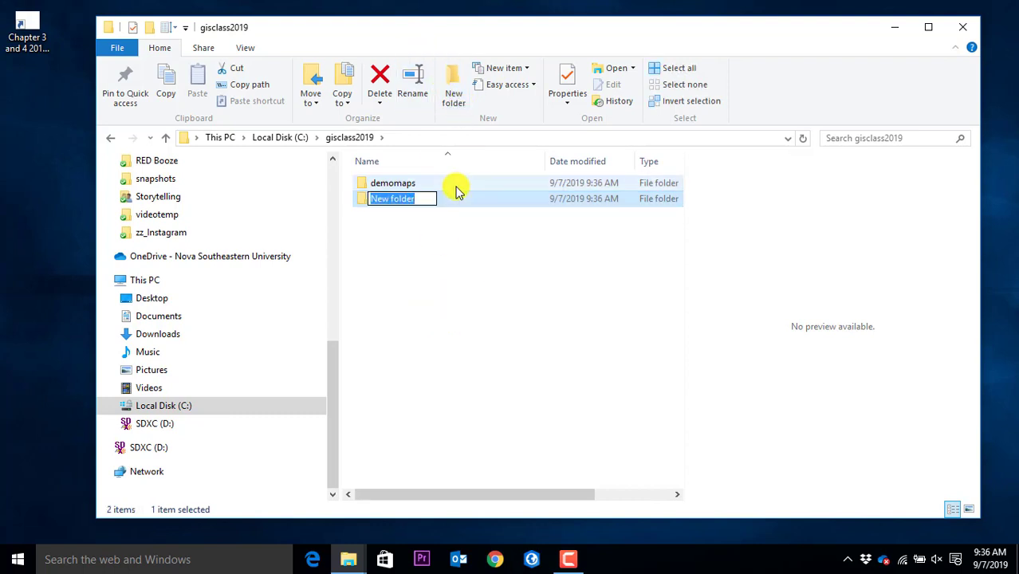
pyautogui.write('di')
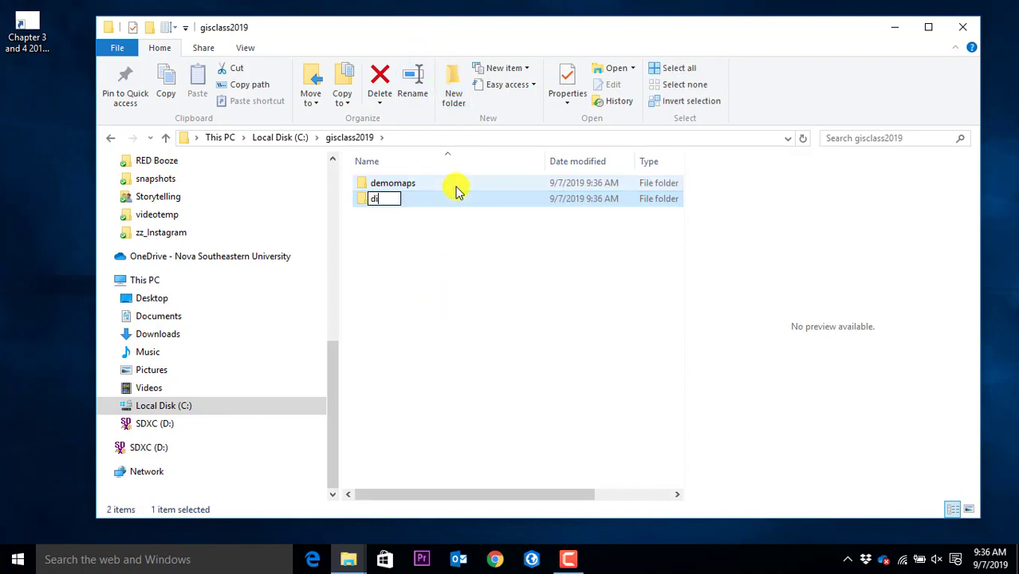
pyautogui.write('gitizing')
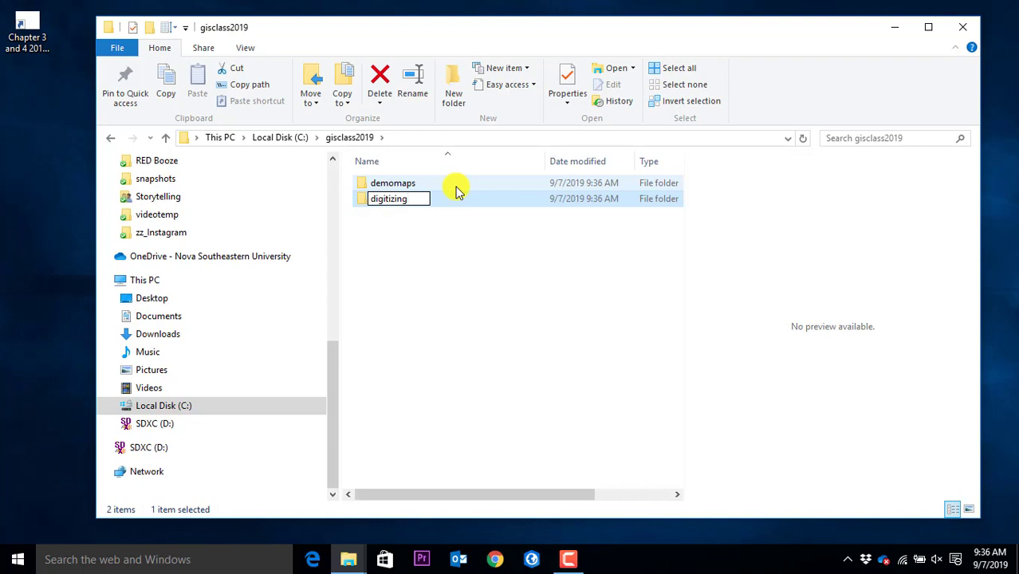
pyautogui.press('Return')
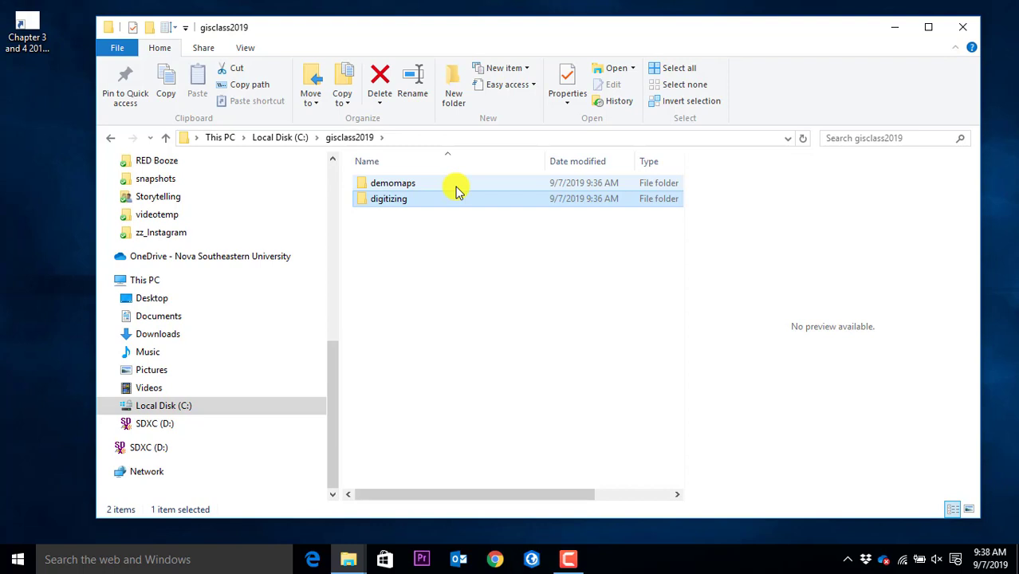
pyautogui.click(494, 276)
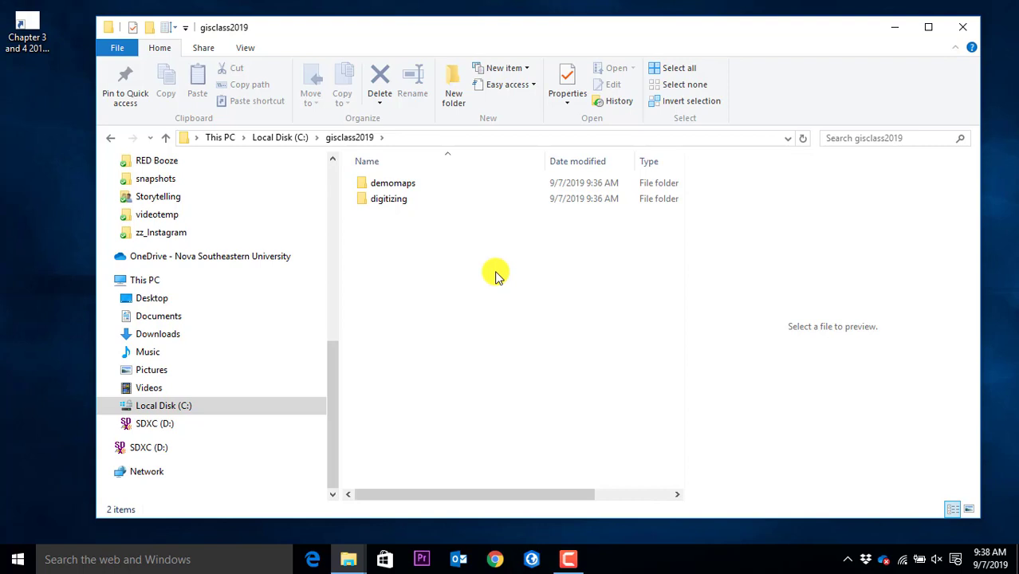
pyautogui.click(495, 559)
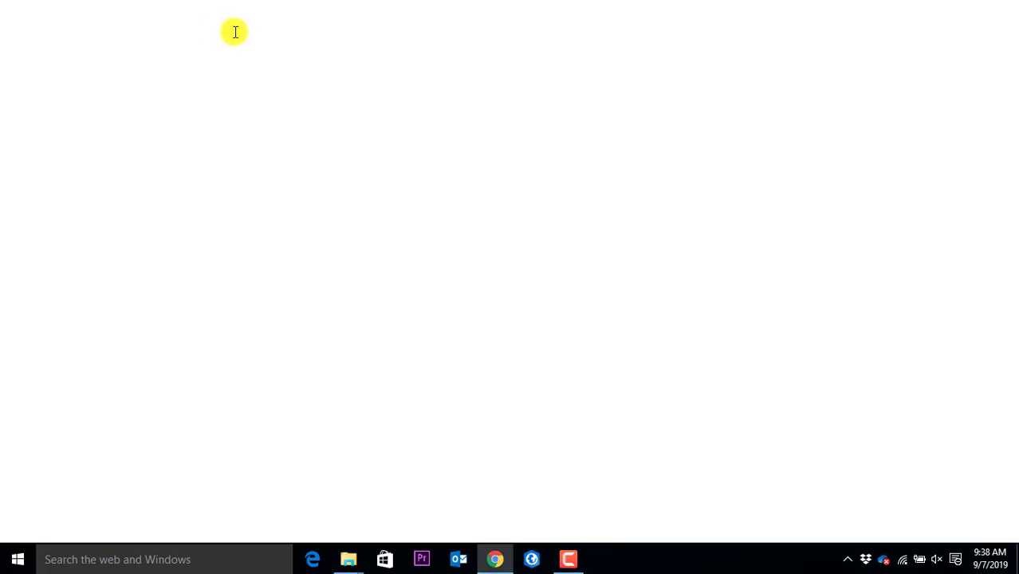
# In Chrome, go to bcgis.broward.org and maximize the browser window
pyautogui.moveTo(272, 24); pyautogui.dragTo(337, 109)
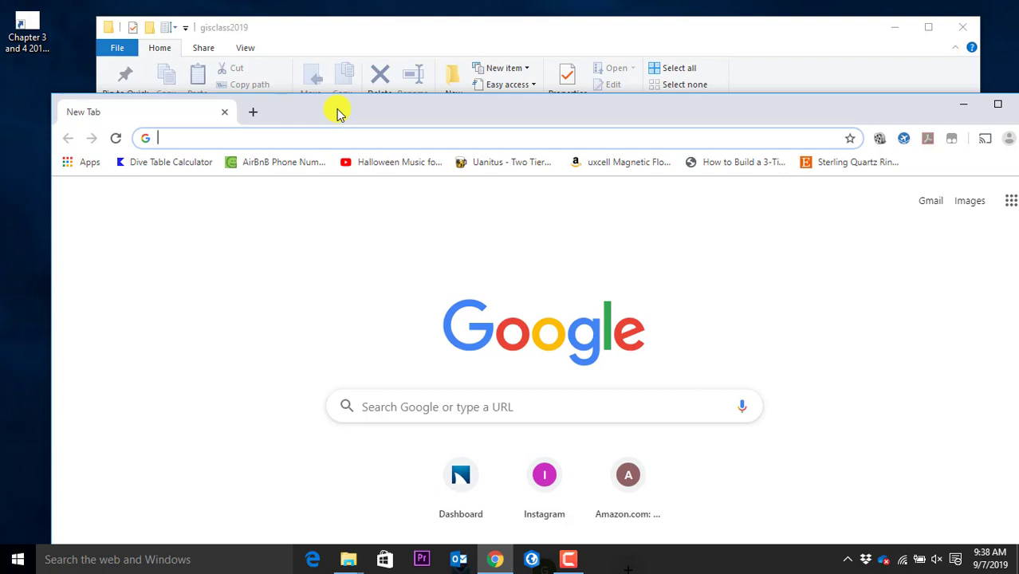
pyautogui.write('bc')
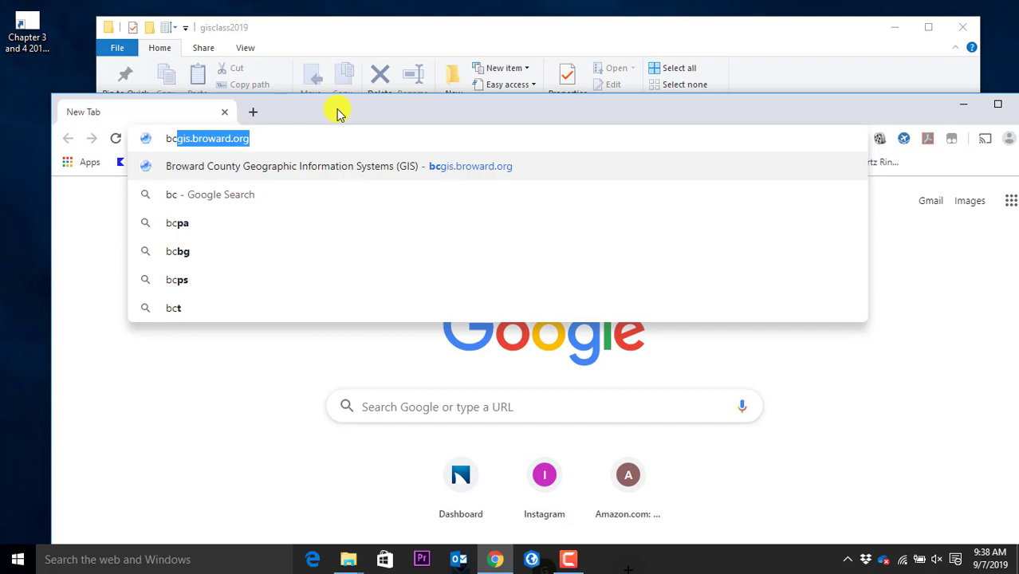
pyautogui.click(325, 134)
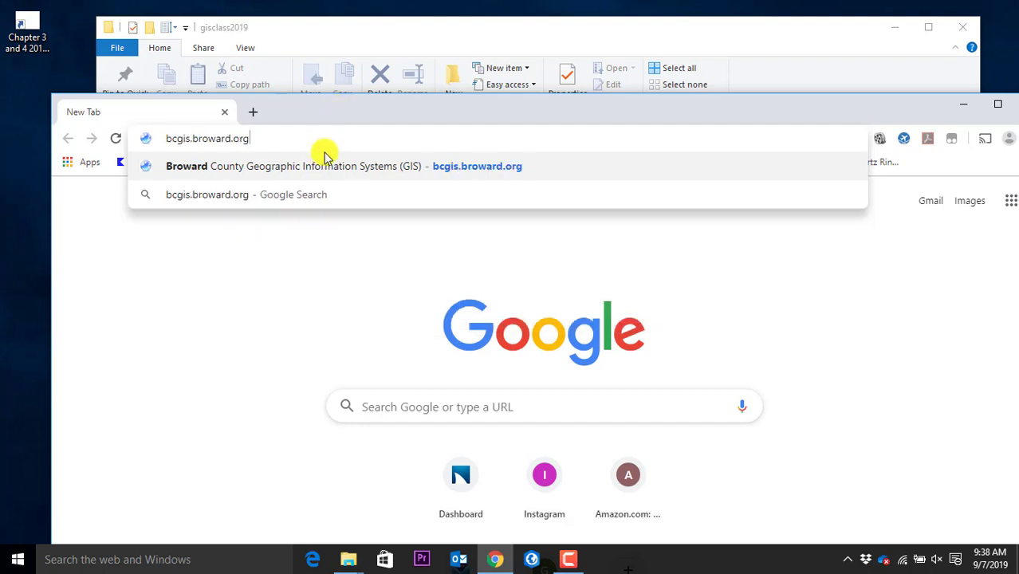
pyautogui.click(325, 166)
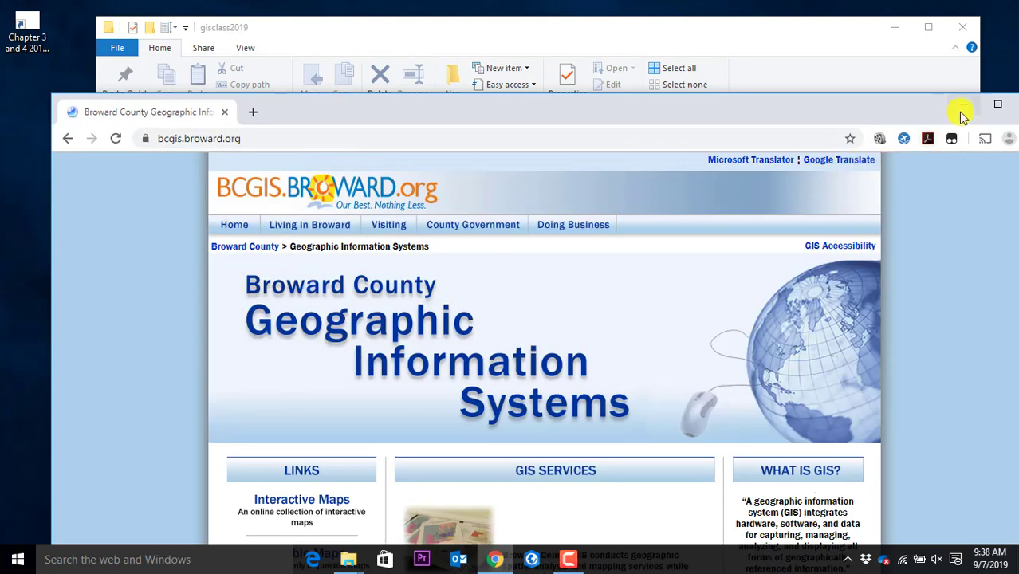
pyautogui.click(991, 106)
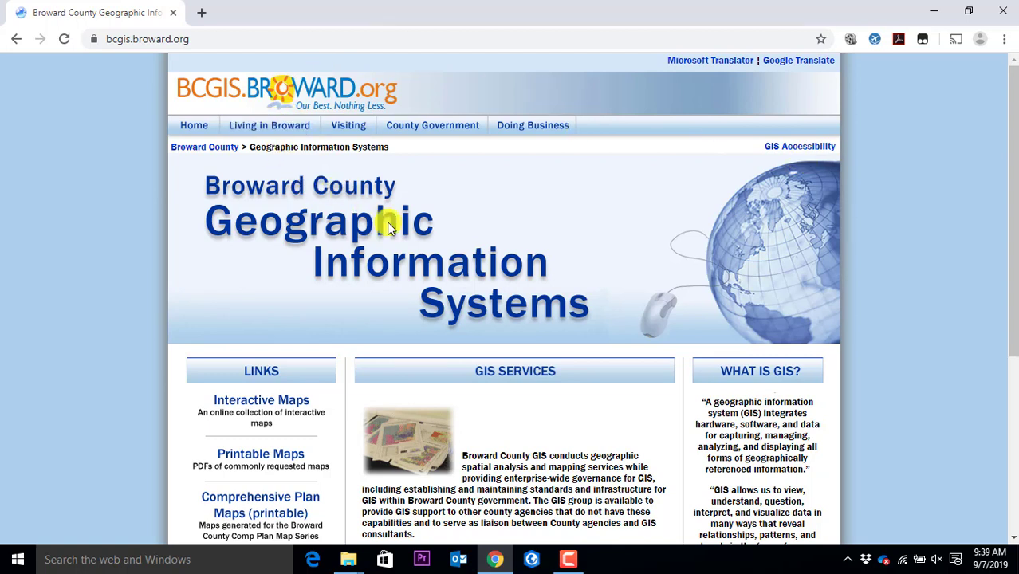
pyautogui.scroll(-1, 575, 233)
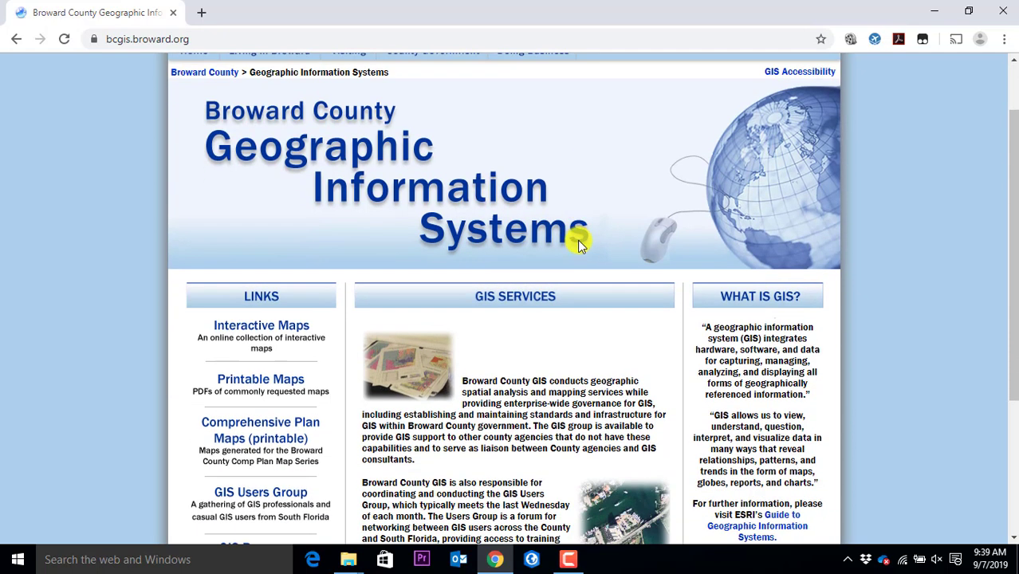
pyautogui.scroll(-3, 580, 244)
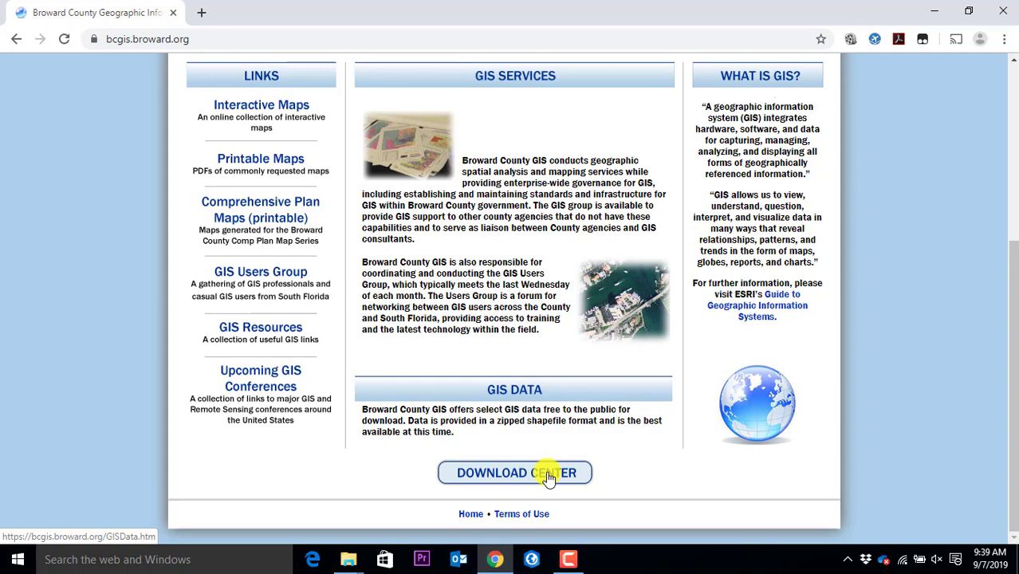
pyautogui.click(548, 476)
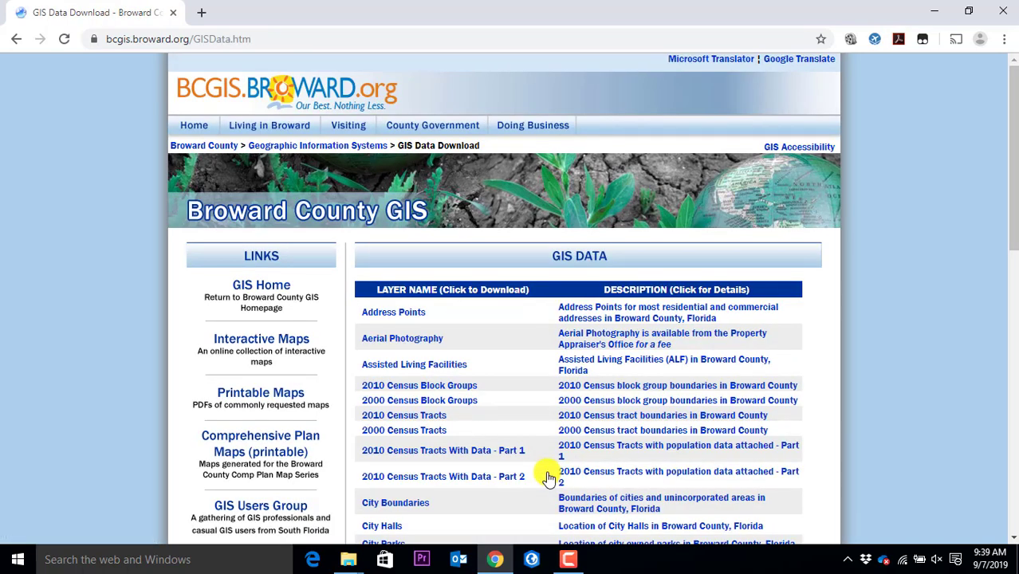
# Scroll down through the GIS Data layer table and back up to the top
pyautogui.scroll(-2, 546, 469)
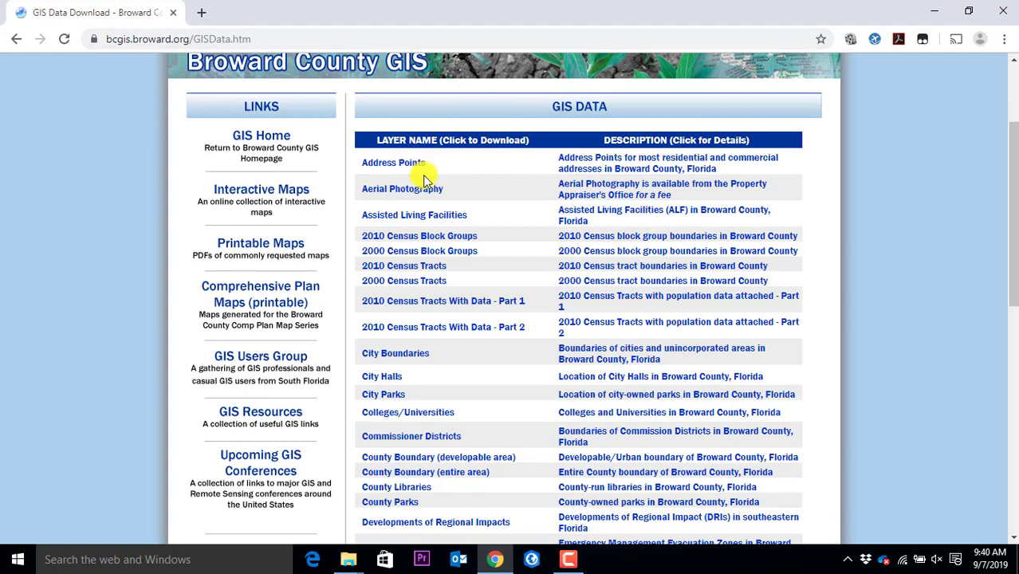
pyautogui.scroll(-3, 421, 171)
pyautogui.scroll(-5, 423, 185)
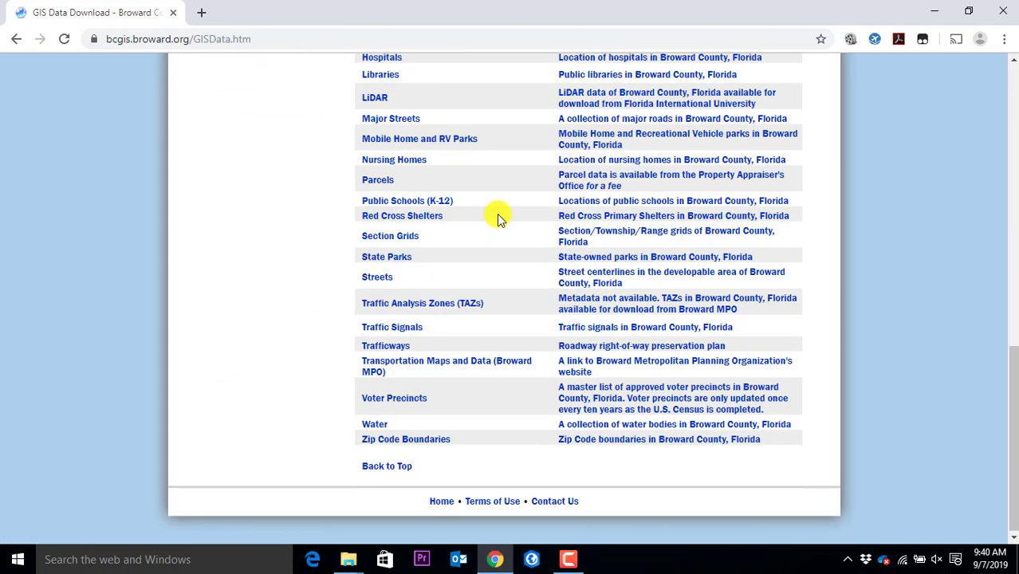
pyautogui.scroll(8, 485, 192)
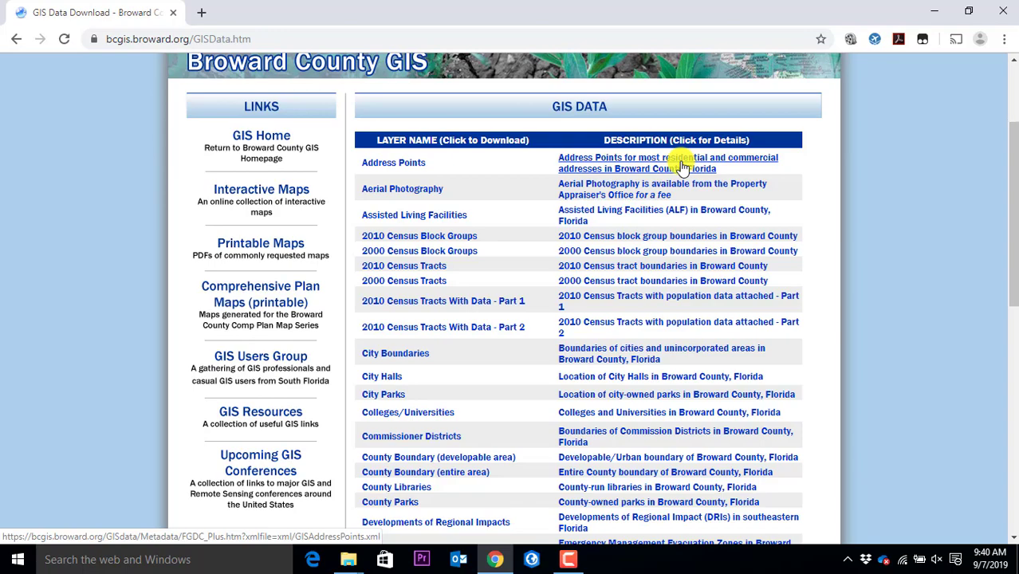
# Zoom the download page to 175% and scroll the layer table down to the Hospitals row
pyautogui.hotkey('ctrl', '+')
pyautogui.hotkey('ctrl', '+')
pyautogui.hotkey('ctrl', '+')
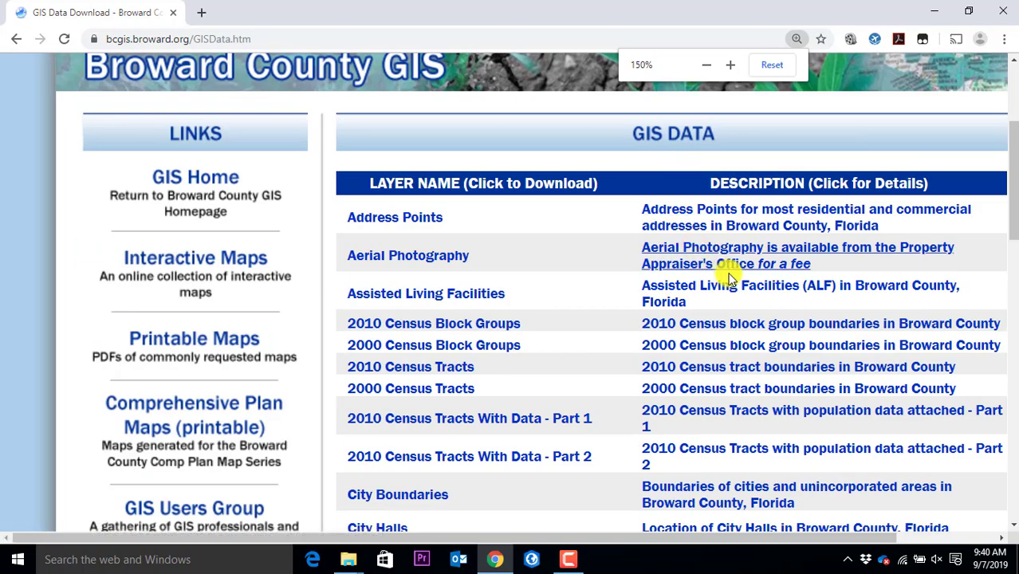
pyautogui.hotkey('ctrl', '-')
pyautogui.hotkey('ctrl', '+')
pyautogui.hotkey('ctrl', '+')
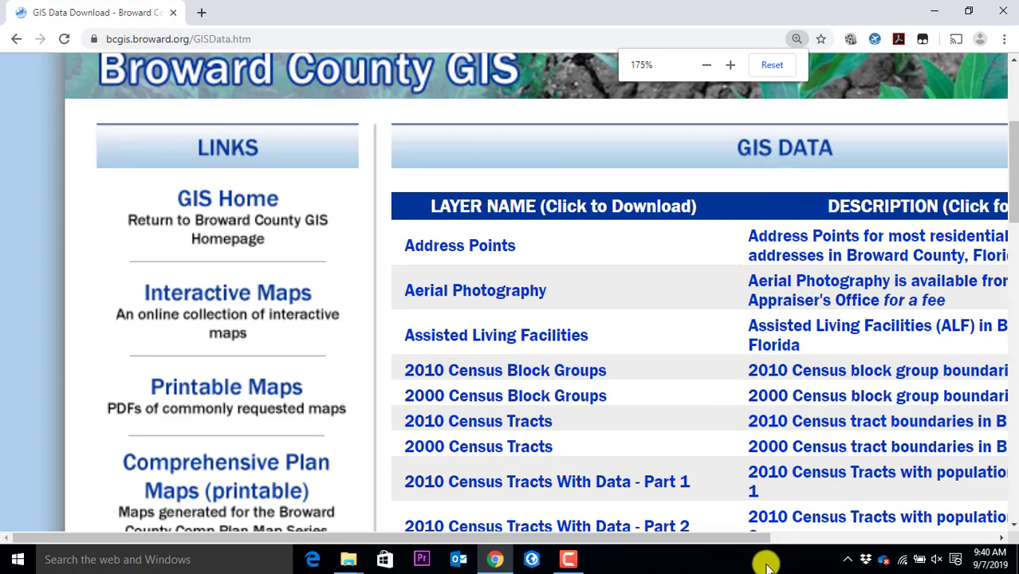
pyautogui.moveTo(740, 542); pyautogui.dragTo(892, 544)
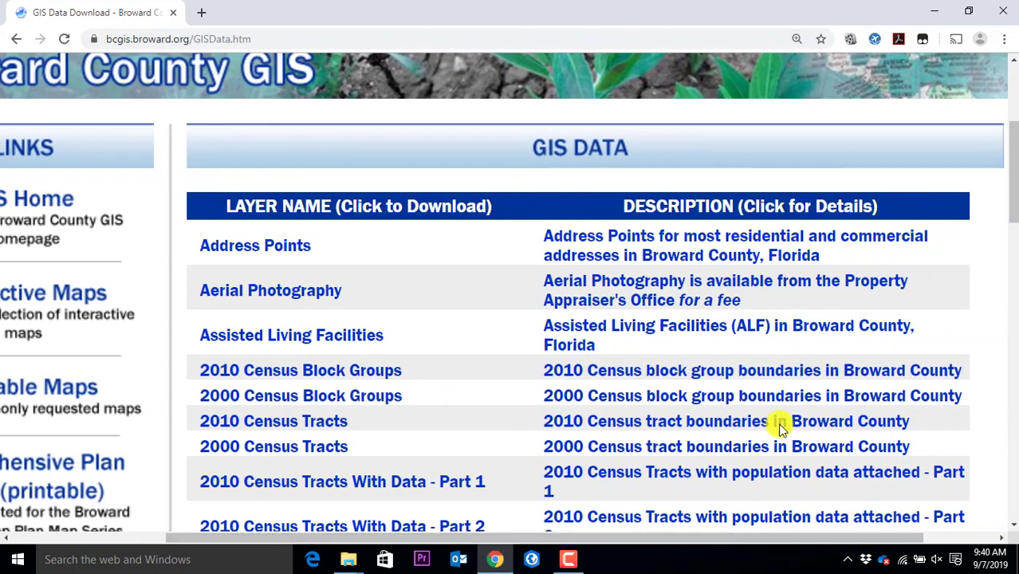
pyautogui.scroll(-1, 786, 431)
pyautogui.hotkey('ctrl', '-')
pyautogui.hotkey('ctrl', '-')
pyautogui.scroll(-1, 773, 416)
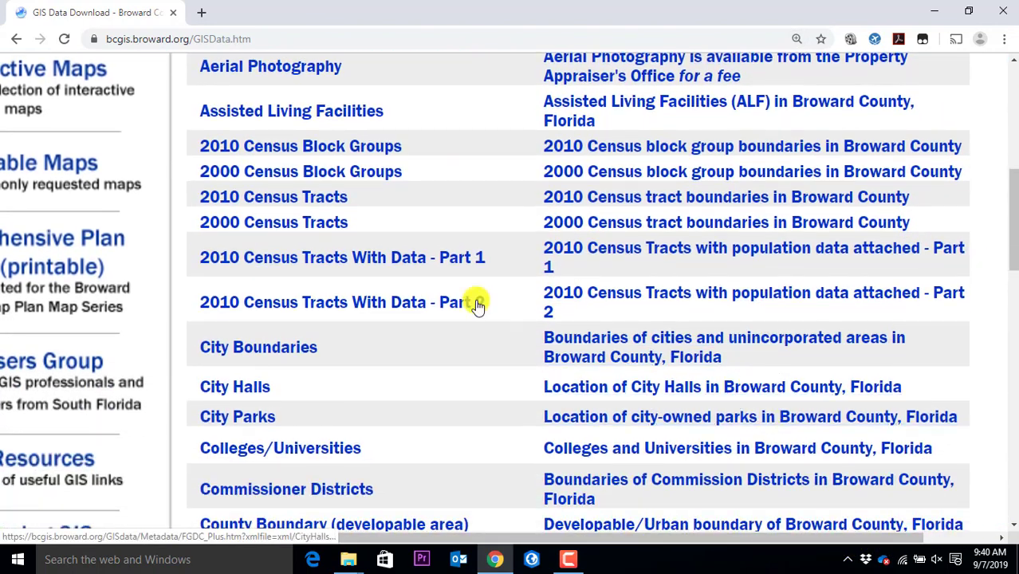
pyautogui.hotkey('ctrl', '+')
pyautogui.hotkey('ctrl', '+')
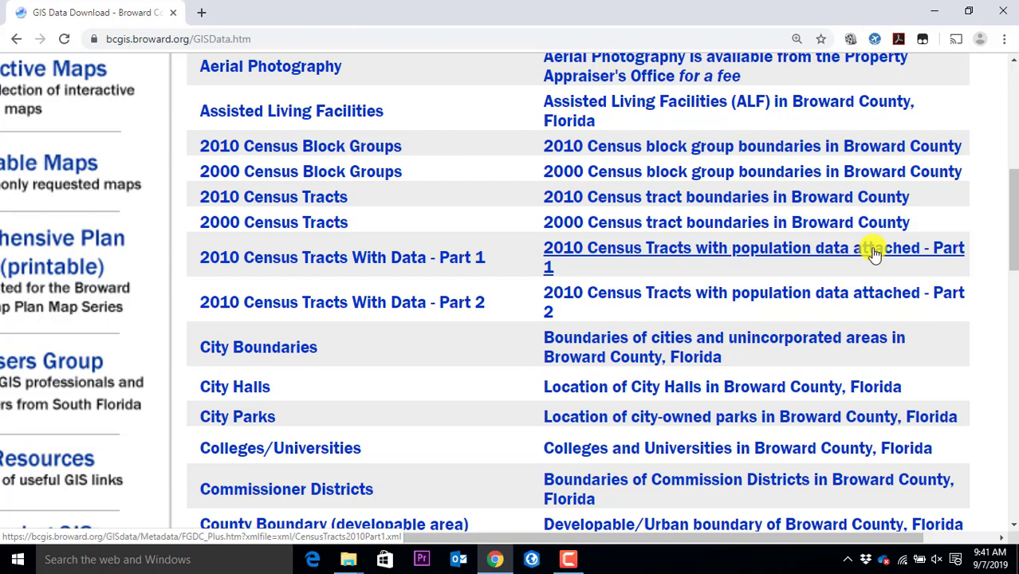
pyautogui.scroll(-1, 482, 356)
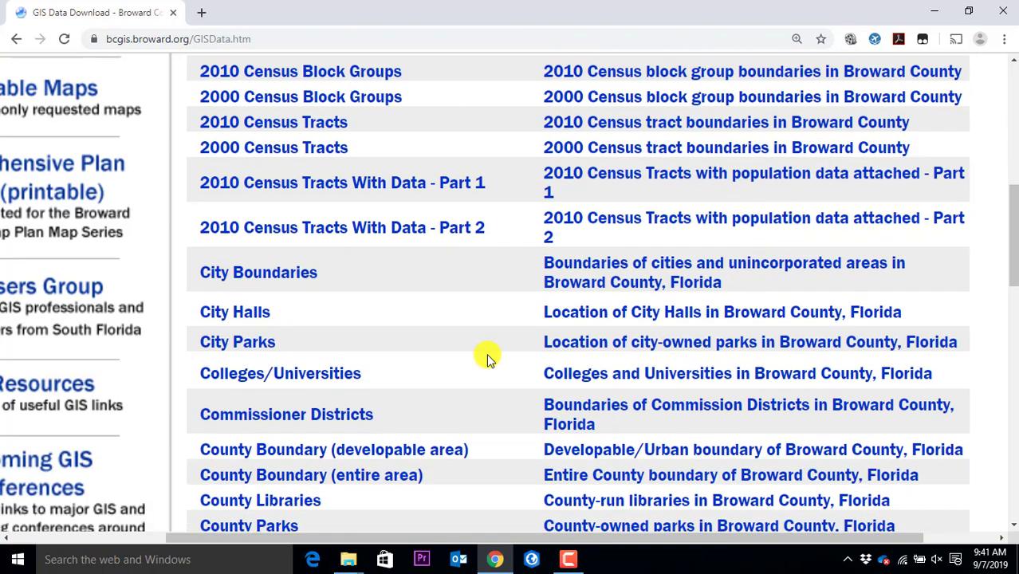
pyautogui.scroll(-1, 482, 351)
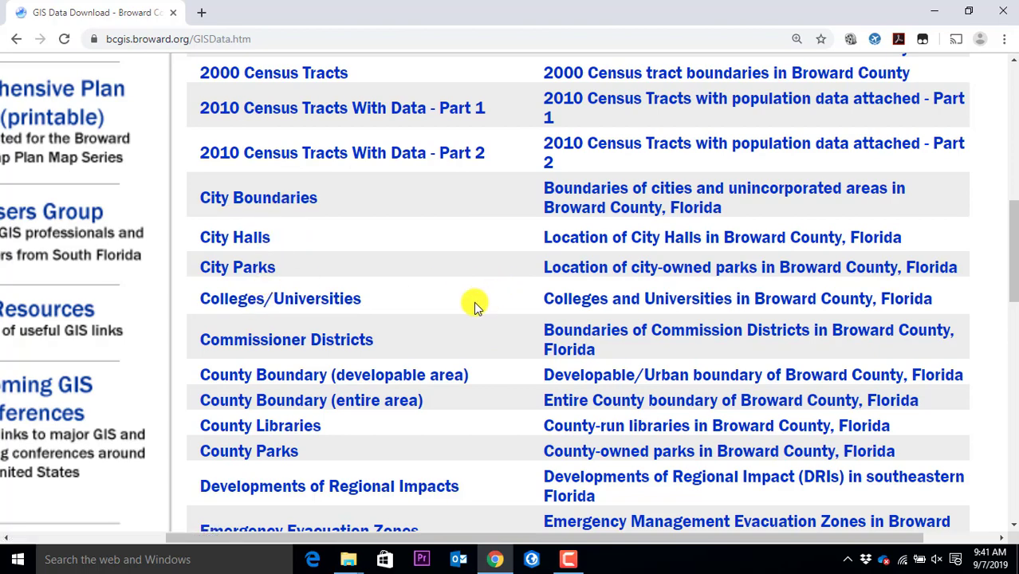
pyautogui.scroll(-6, 482, 299)
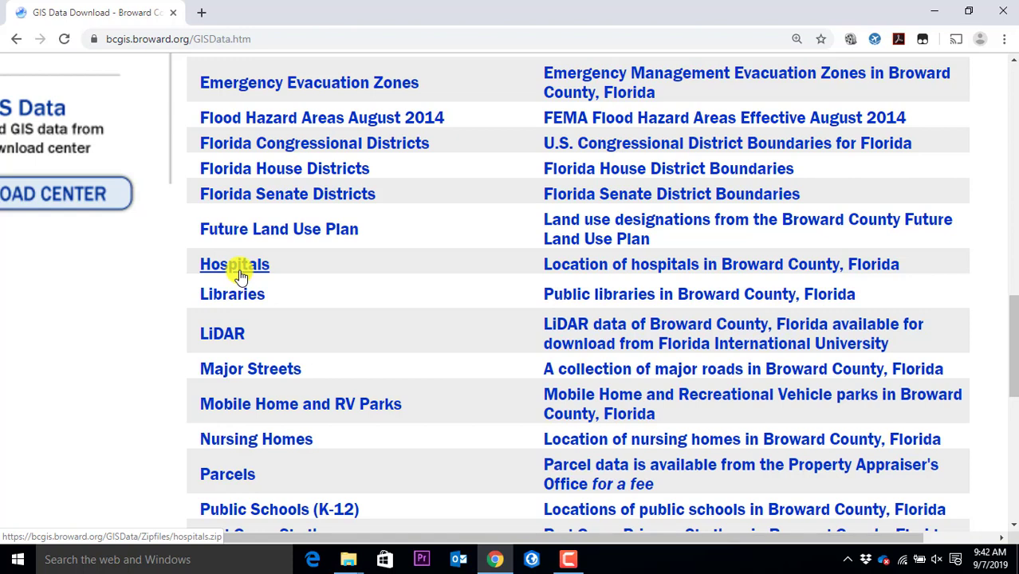
# Save the Hospitals layer as hospitals (1).zip and show it in the Downloads folder
pyautogui.rightClick(240, 275)
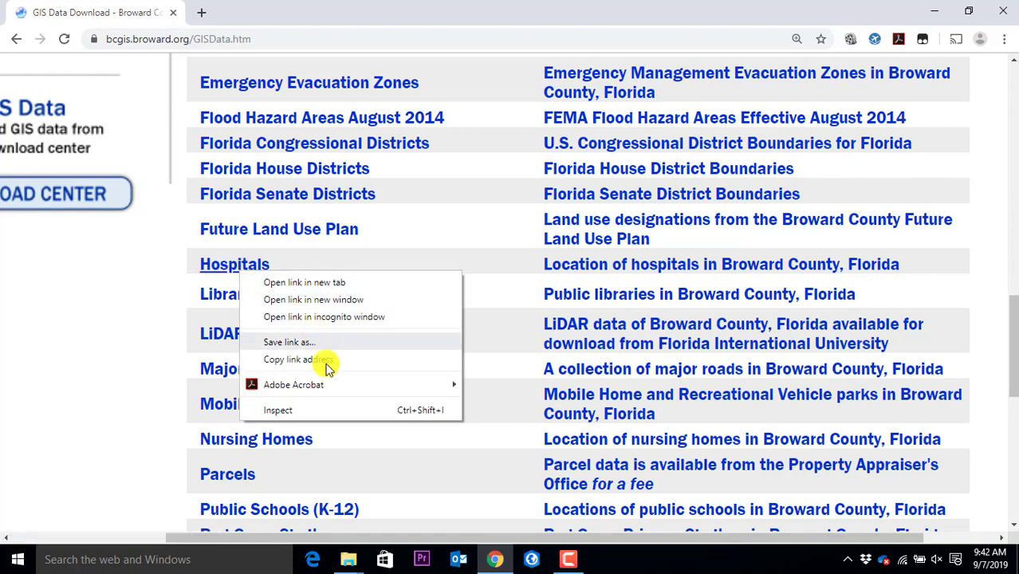
pyautogui.click(228, 263)
pyautogui.click(228, 263)
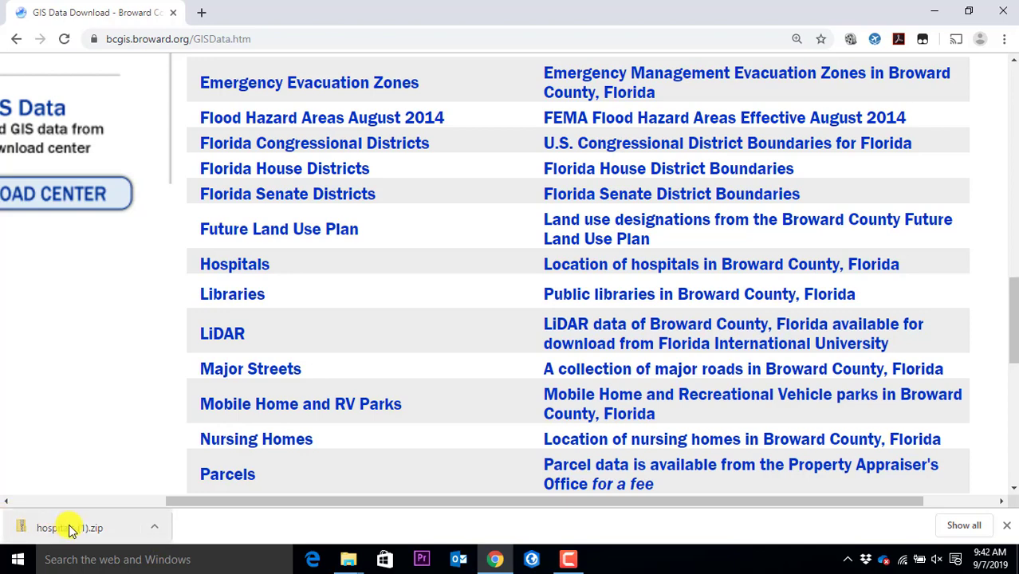
pyautogui.click(158, 529)
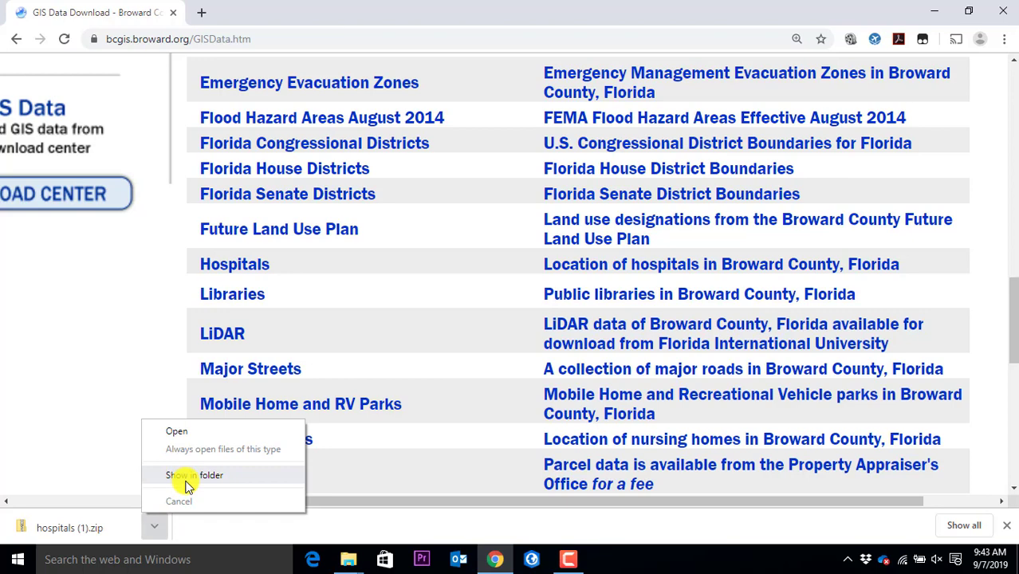
pyautogui.click(189, 478)
pyautogui.scroll(-5, 175, 481)
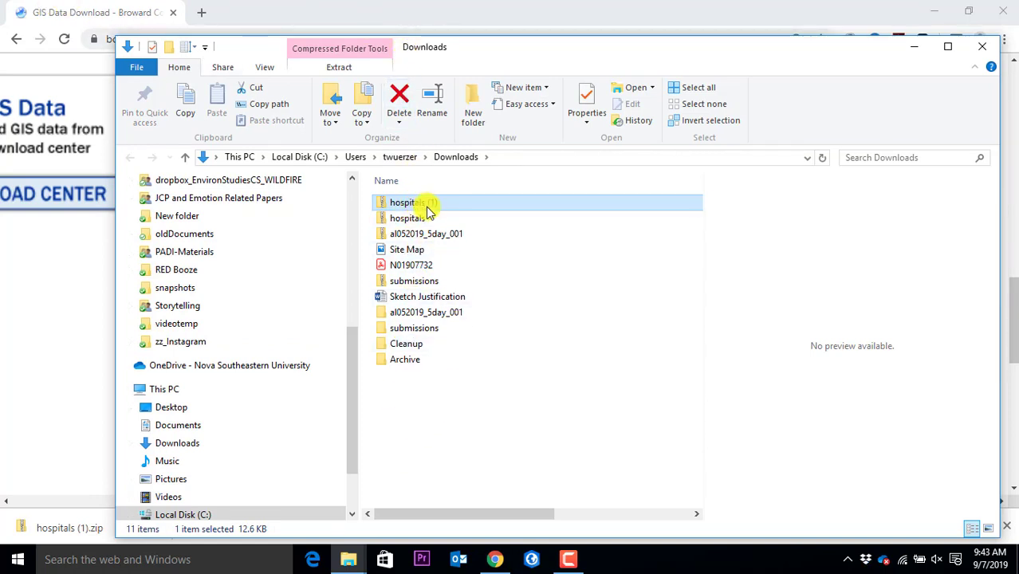
# Select hospitals (1).zip in Downloads and bring up its context menu with the Extract options
pyautogui.click(417, 220)
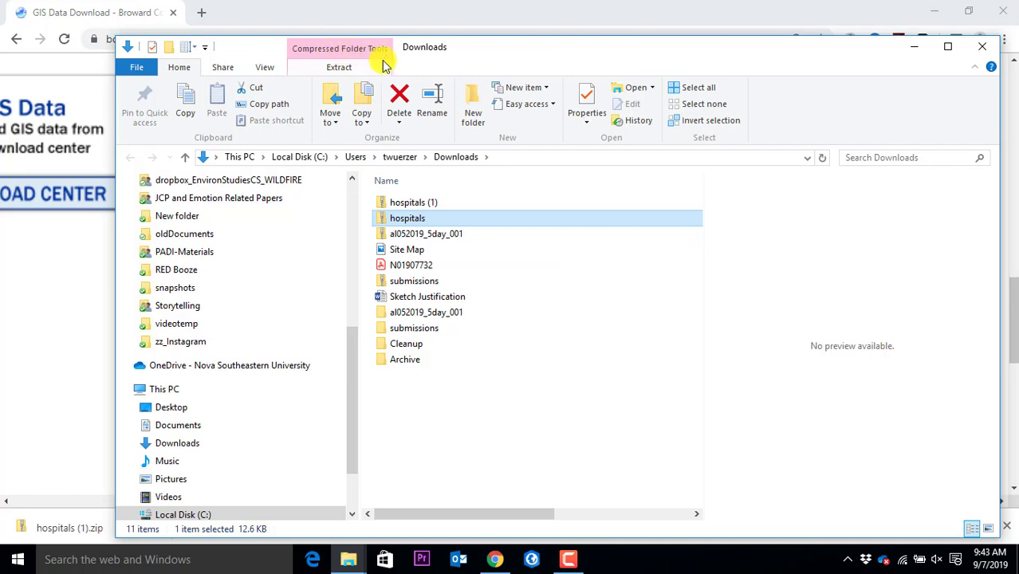
pyautogui.click(411, 297)
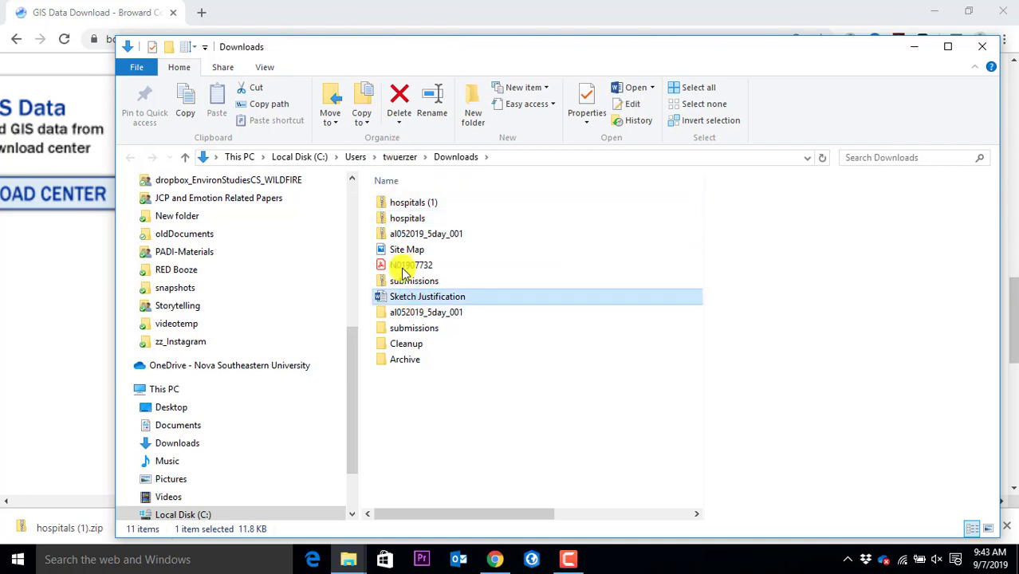
pyautogui.click(399, 233)
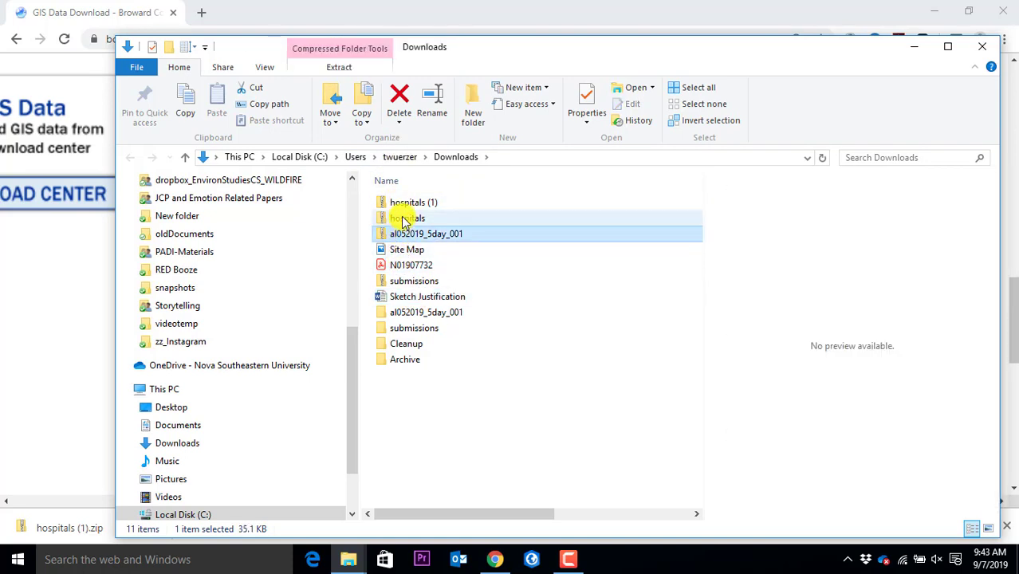
pyautogui.click(405, 220)
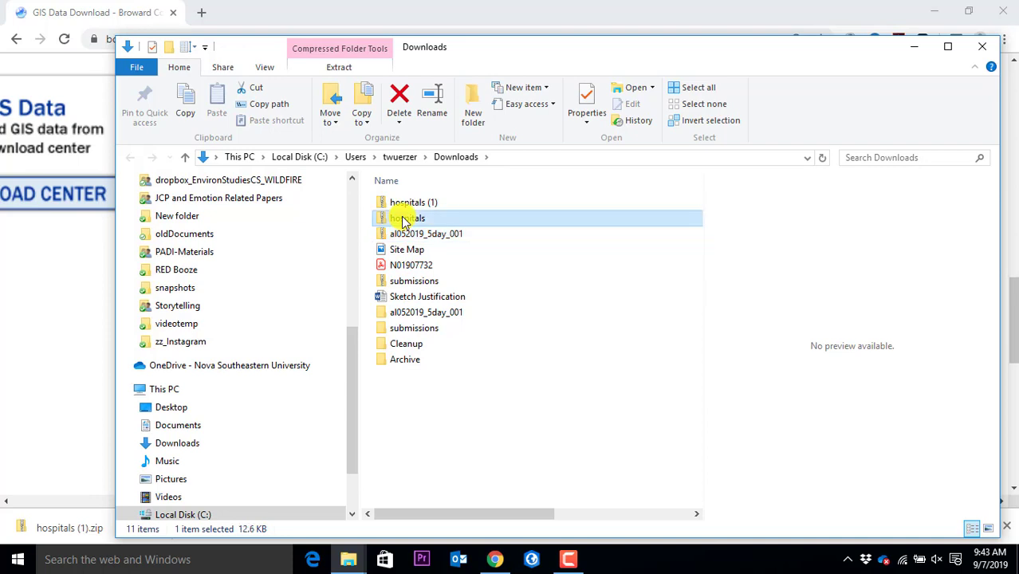
pyautogui.rightClick(403, 221)
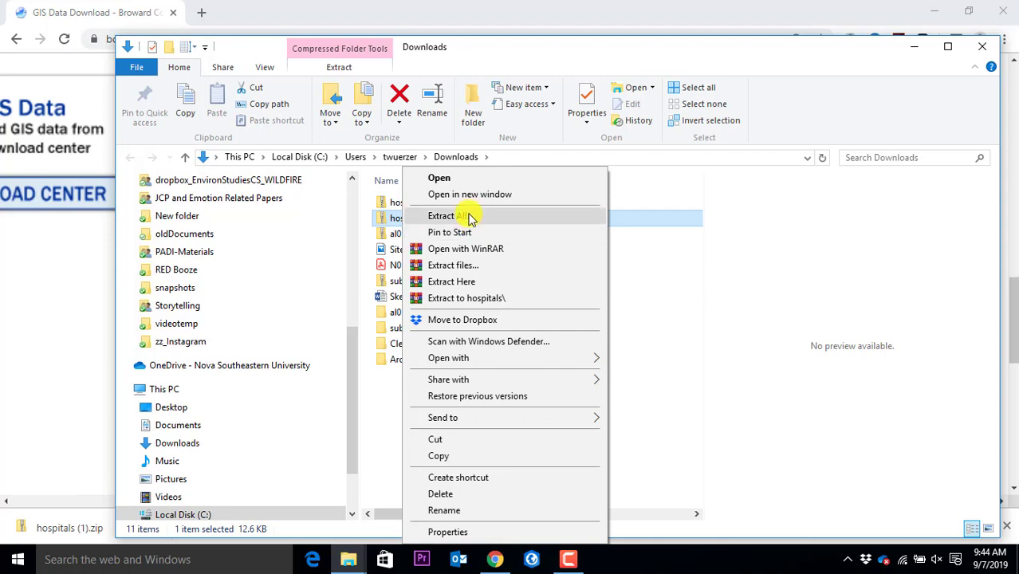
# Start Extract All on the hospitals zip and browse for a destination folder
pyautogui.click(470, 217)
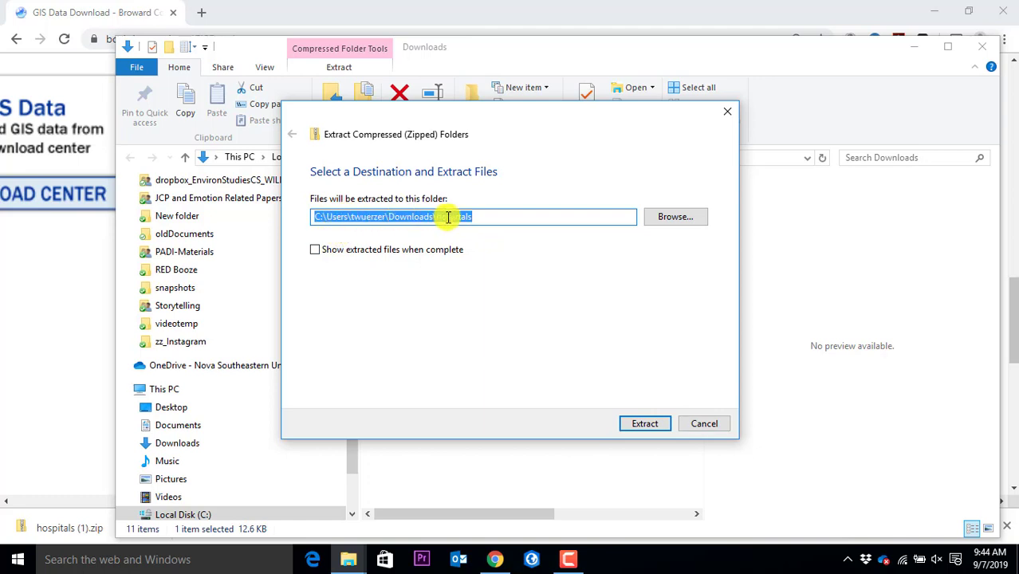
pyautogui.click(505, 219)
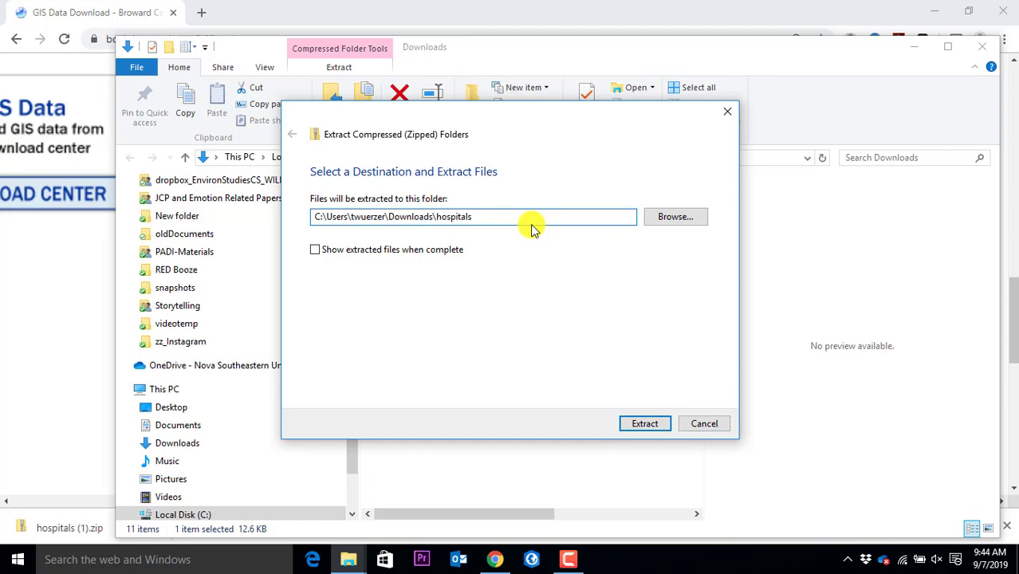
pyautogui.click(673, 223)
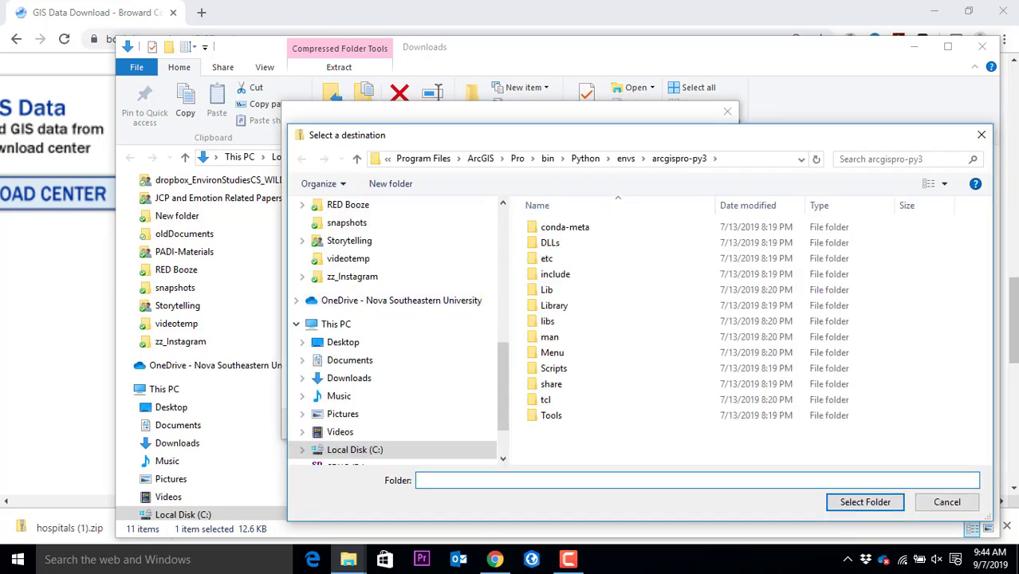
# Extract the hospitals zip into the C:\gisclass2019\demomaps folder
pyautogui.click(982, 135)
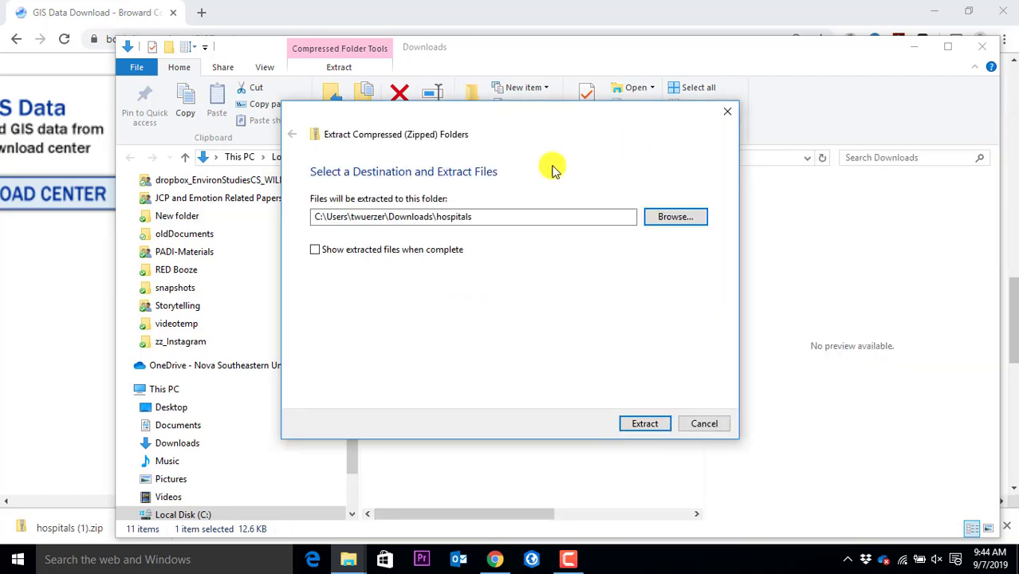
pyautogui.click(678, 224)
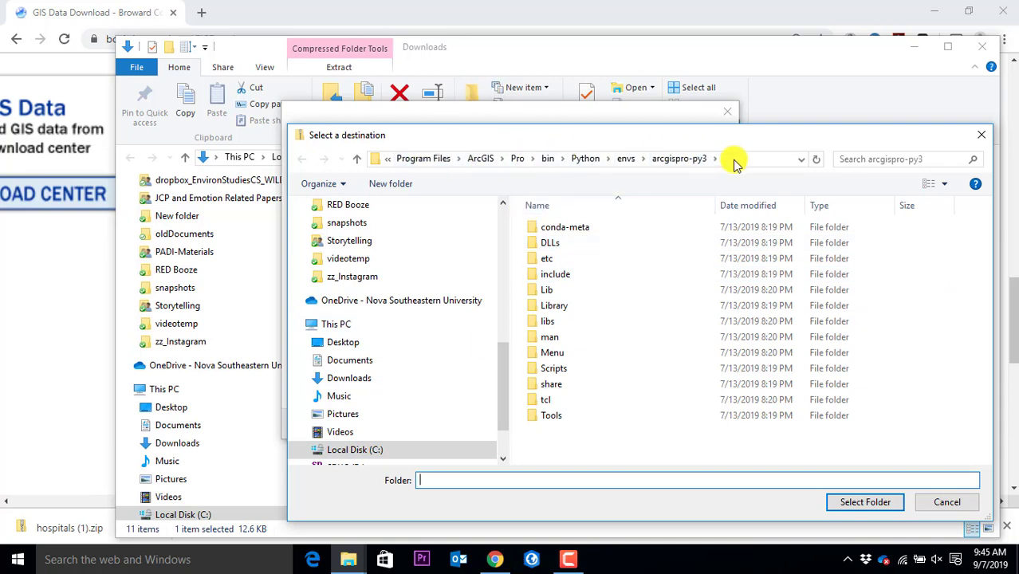
pyautogui.click(346, 458)
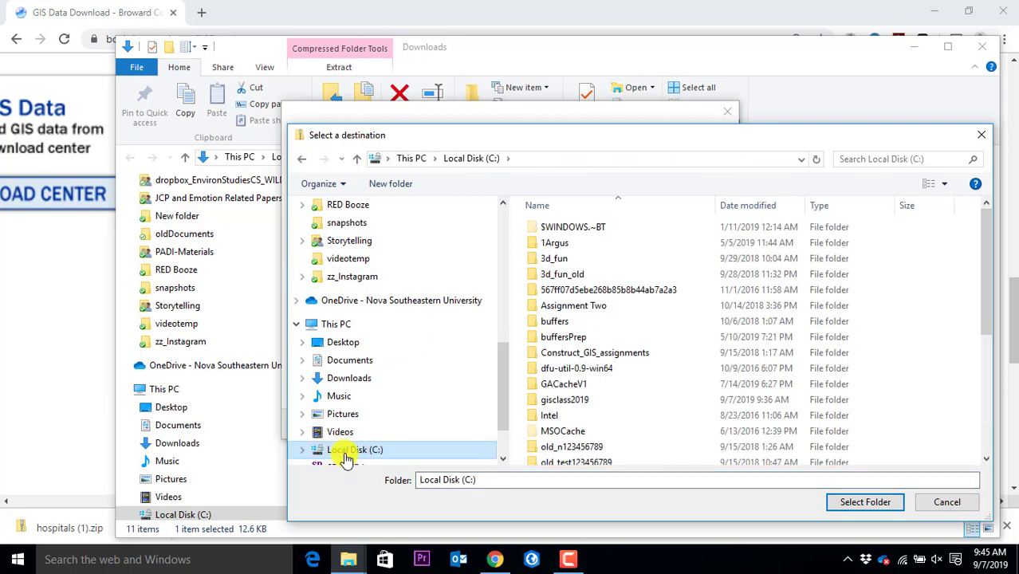
pyautogui.scroll(-1, 640, 313)
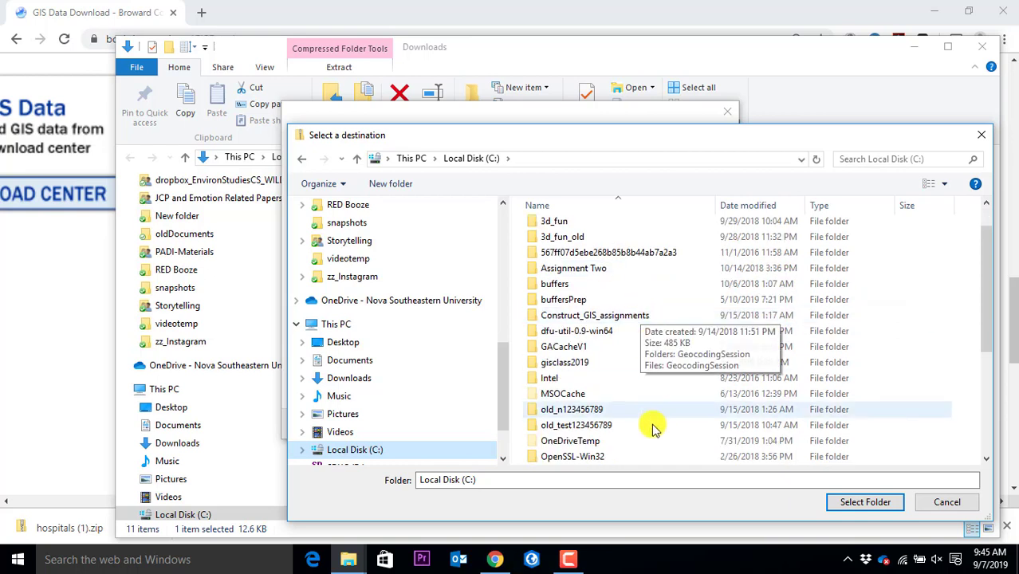
pyautogui.doubleClick(572, 365)
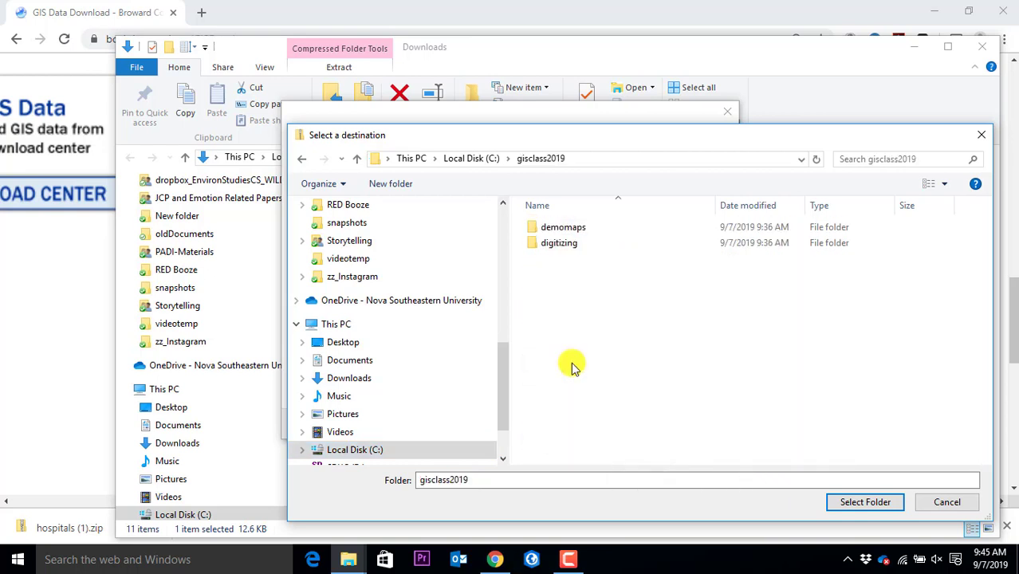
pyautogui.doubleClick(571, 229)
pyautogui.click(847, 507)
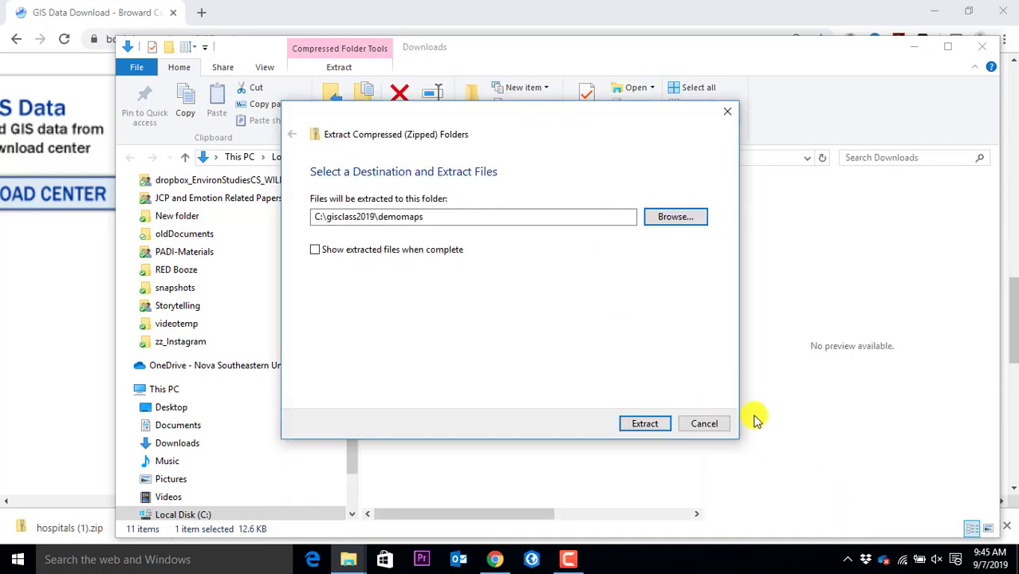
pyautogui.click(480, 221)
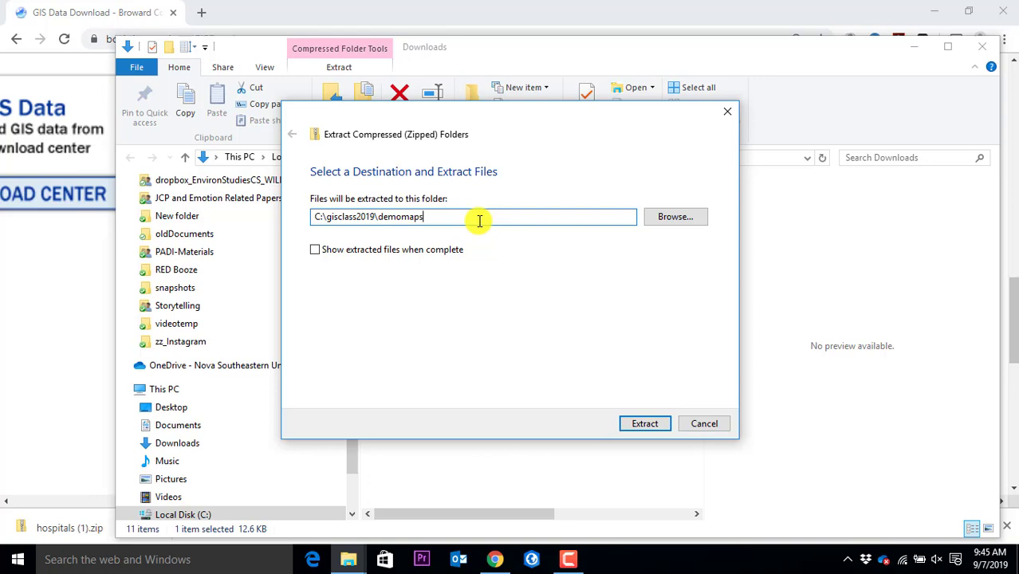
pyautogui.click(643, 427)
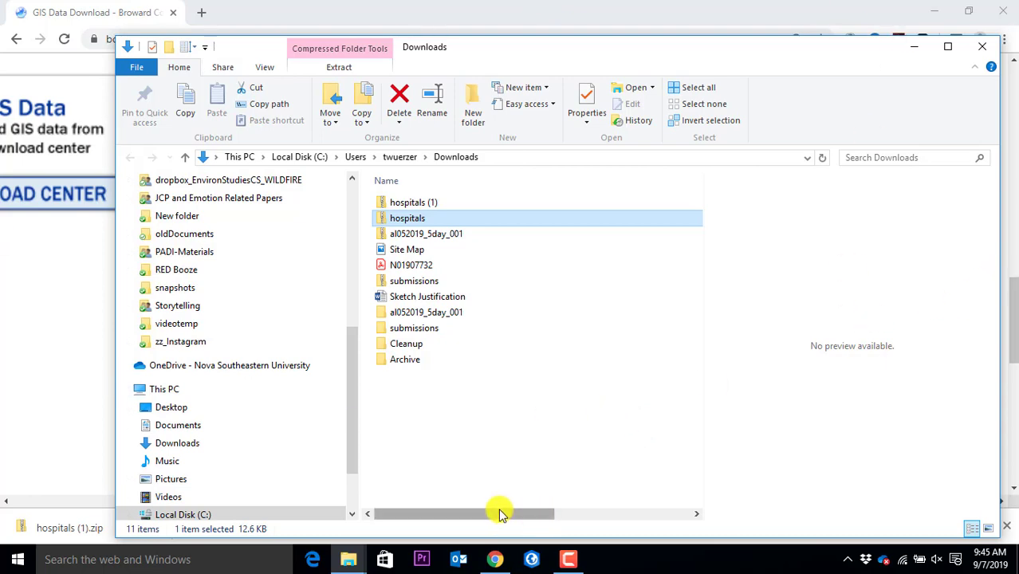
# Open C:\gisclass2019\demomaps to check the eight extracted Hospitals shapefile files
pyautogui.click(327, 560)
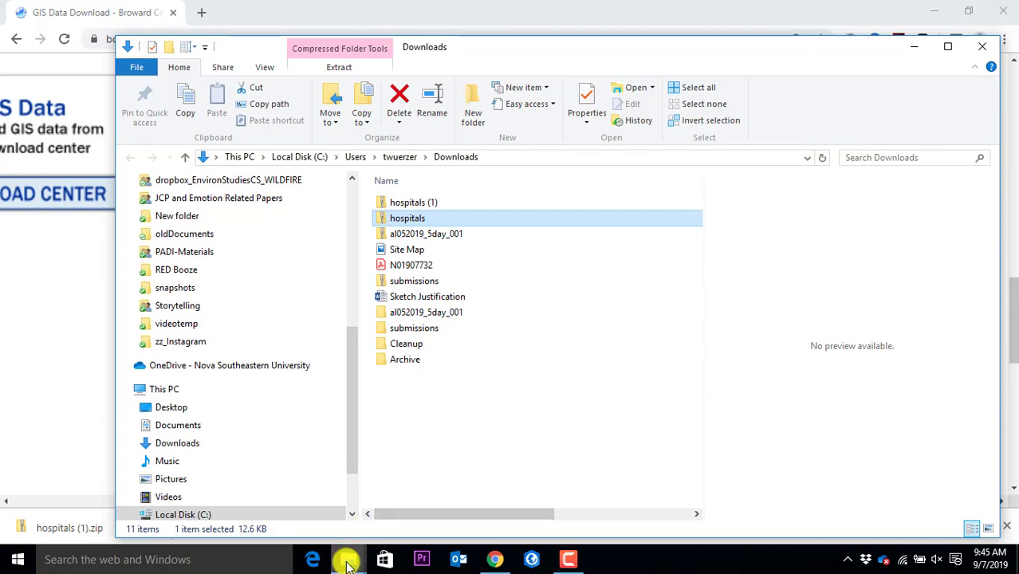
pyautogui.moveTo(346, 560)
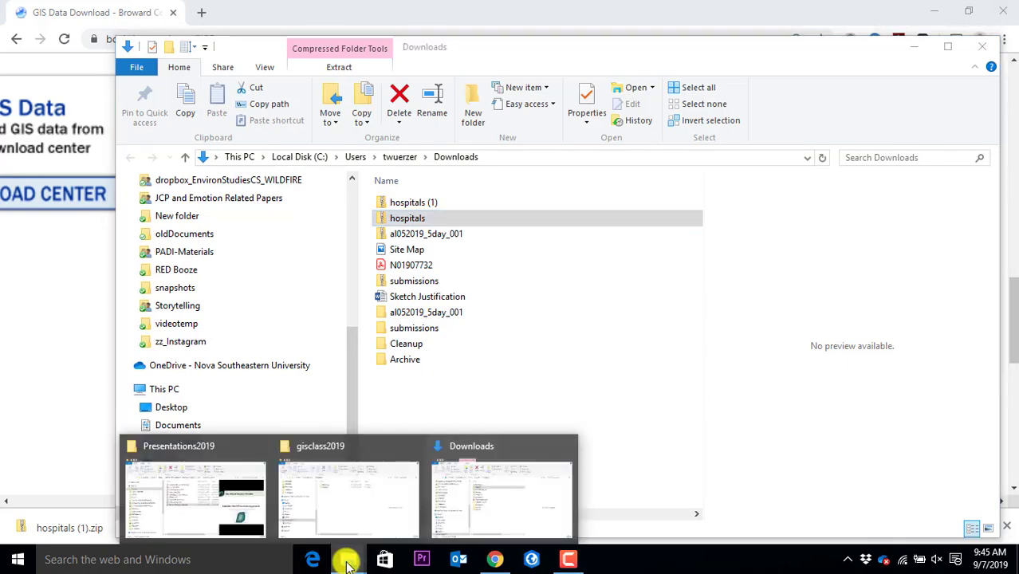
pyautogui.click(349, 480)
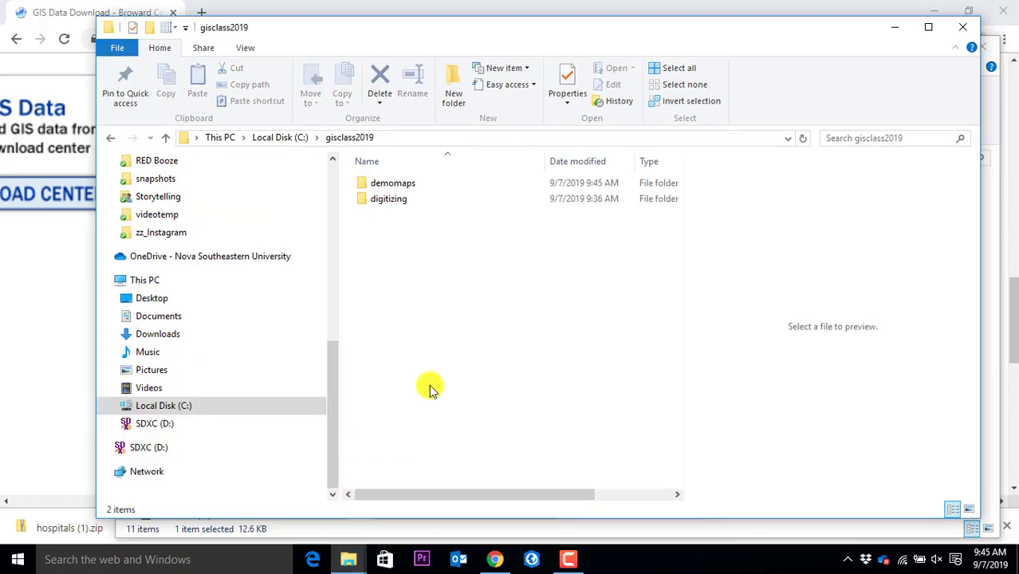
pyautogui.doubleClick(398, 188)
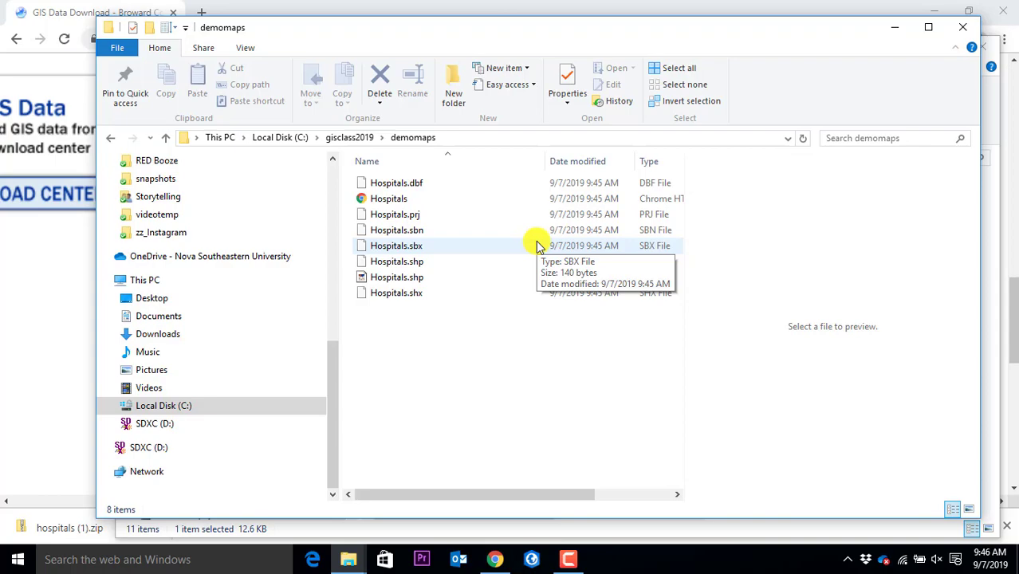
# Return to the Broward County GIS Data page in Chrome and scroll to the Hospitals row
pyautogui.click(417, 5)
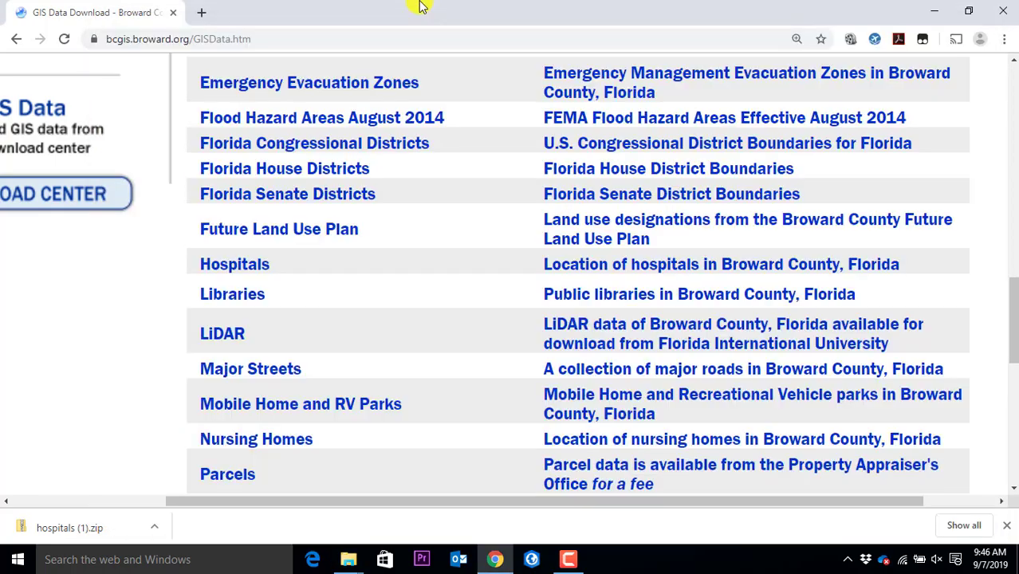
pyautogui.keyDown('ctrl'); pyautogui.scroll(-3, 395, 263); pyautogui.keyUp('ctrl')
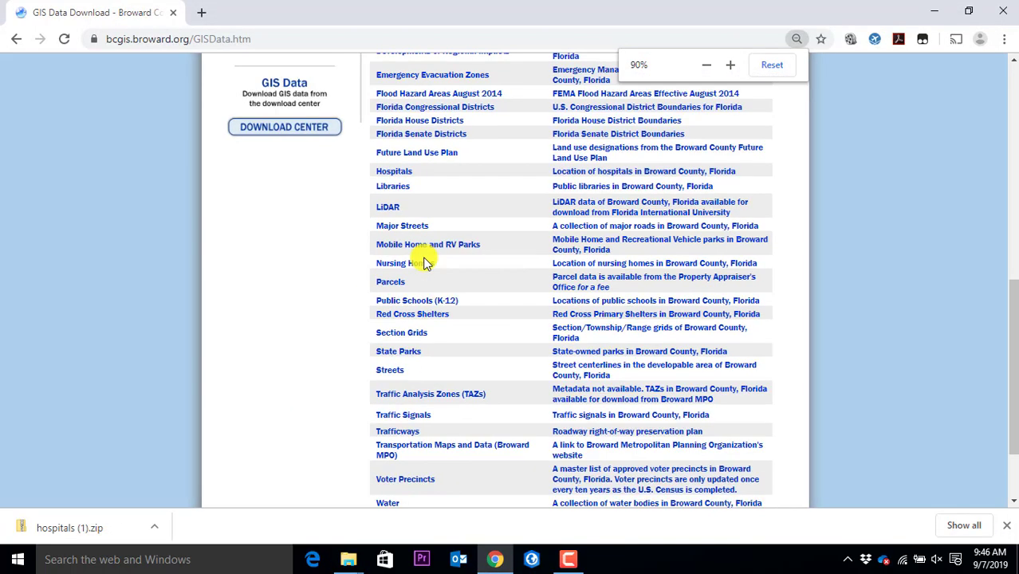
pyautogui.scroll(5, 383, 200)
pyautogui.scroll(1, 342, 96)
pyautogui.click(304, 36)
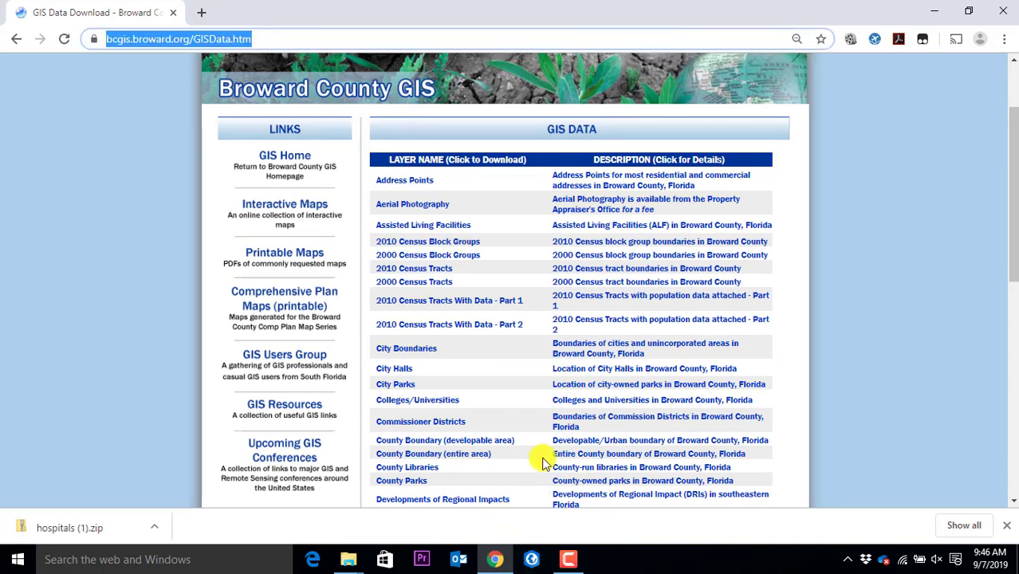
pyautogui.scroll(-5, 538, 398)
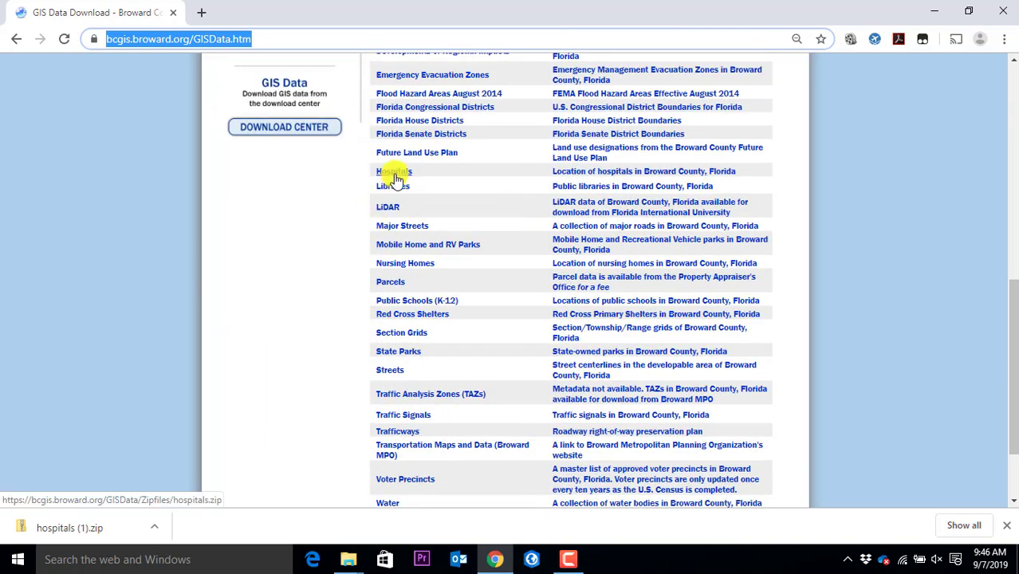
pyautogui.click(363, 561)
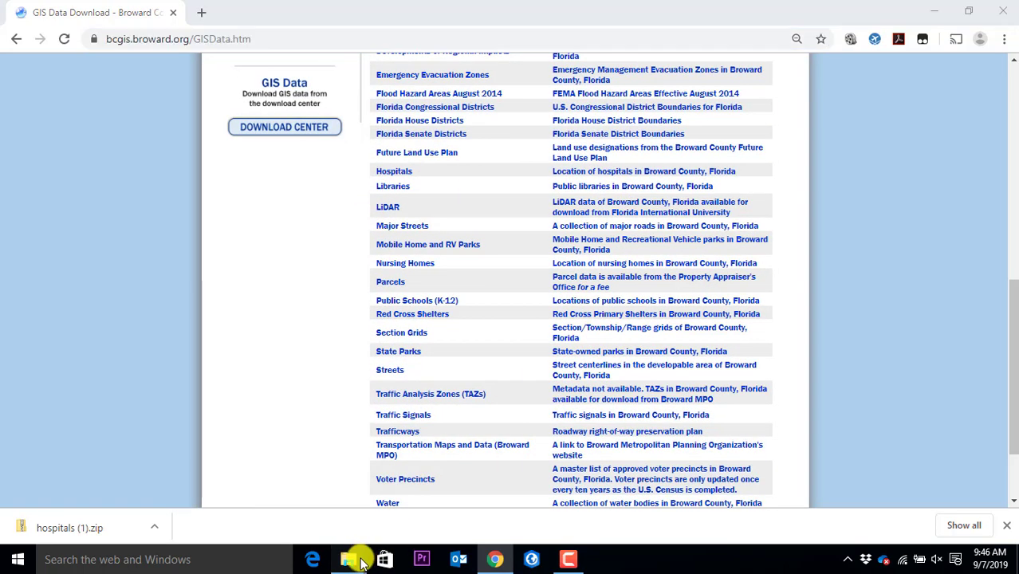
# Open the hospitals zip in Downloads and select its eight Hospitals files to inspect them
pyautogui.click(466, 484)
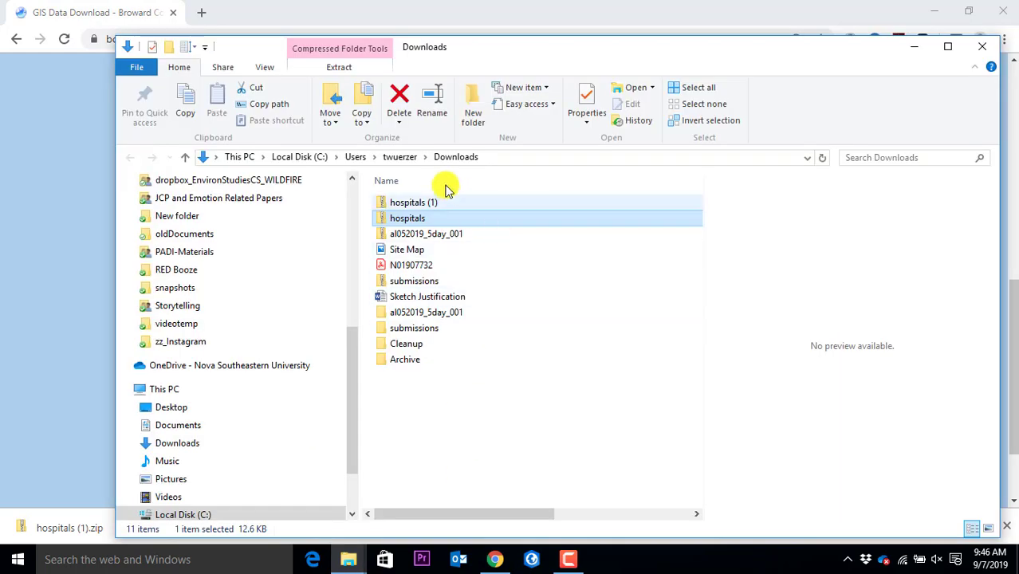
pyautogui.click(409, 220)
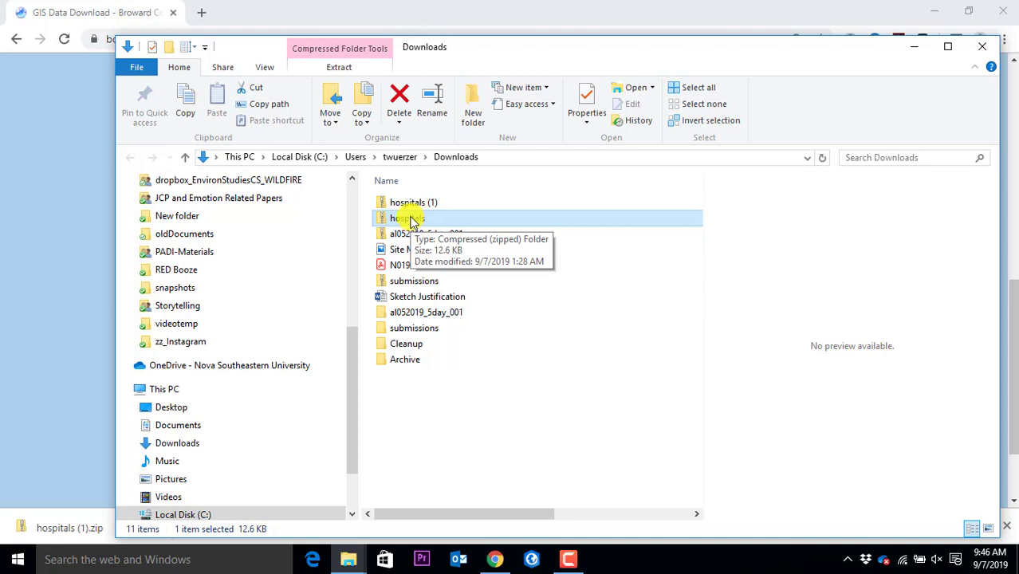
pyautogui.doubleClick(410, 220)
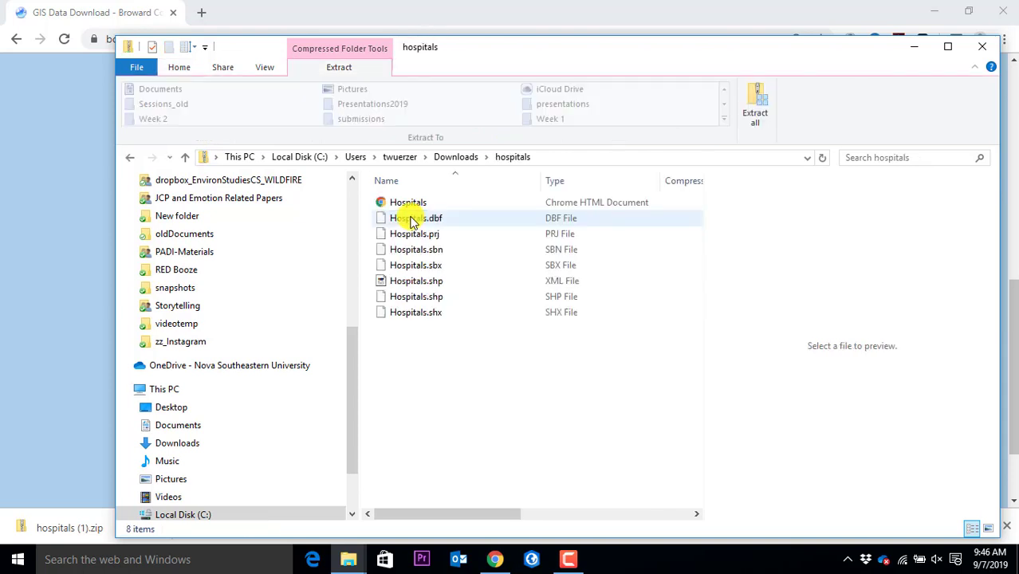
pyautogui.click(420, 203)
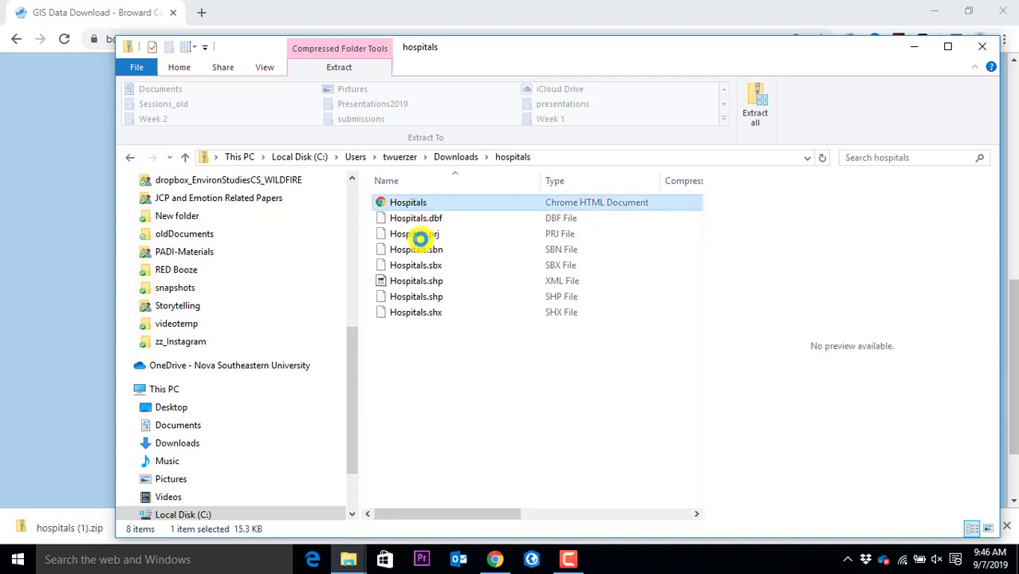
pyautogui.keyDown('shift'); pyautogui.click(430, 311); pyautogui.keyUp('shift')
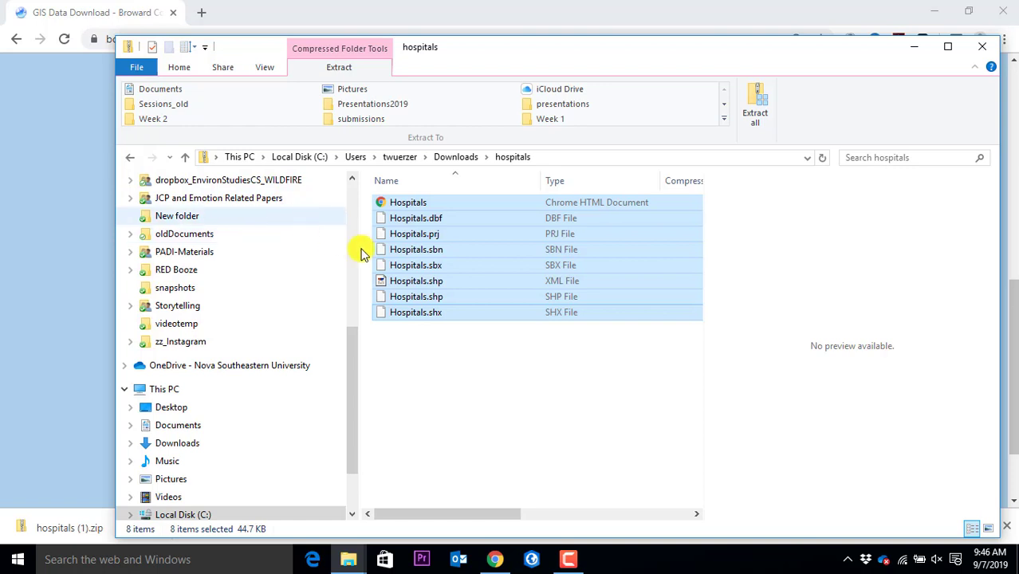
pyautogui.click(414, 269)
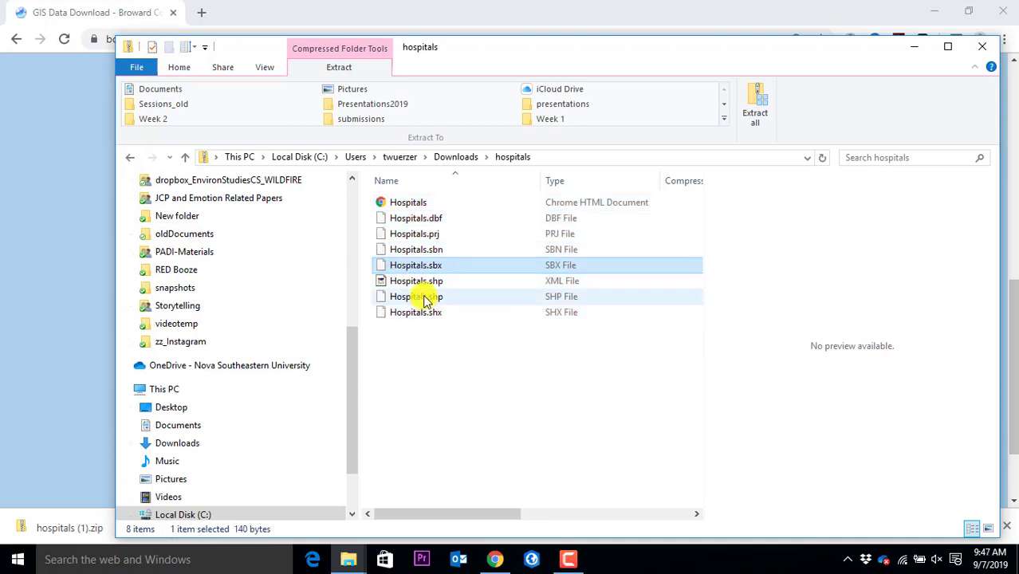
pyautogui.click(420, 296)
pyautogui.keyDown('shift'); pyautogui.click(408, 204); pyautogui.keyUp('shift')
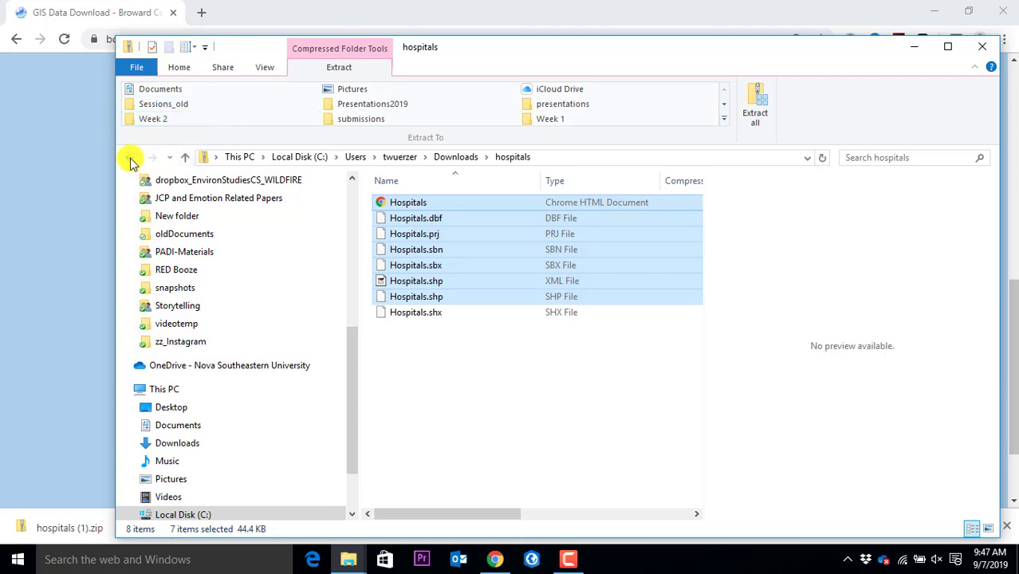
# Go back to Downloads, check the hospitals zip's options without extracting, and return to Chrome
pyautogui.click(131, 159)
pyautogui.rightClick(415, 219)
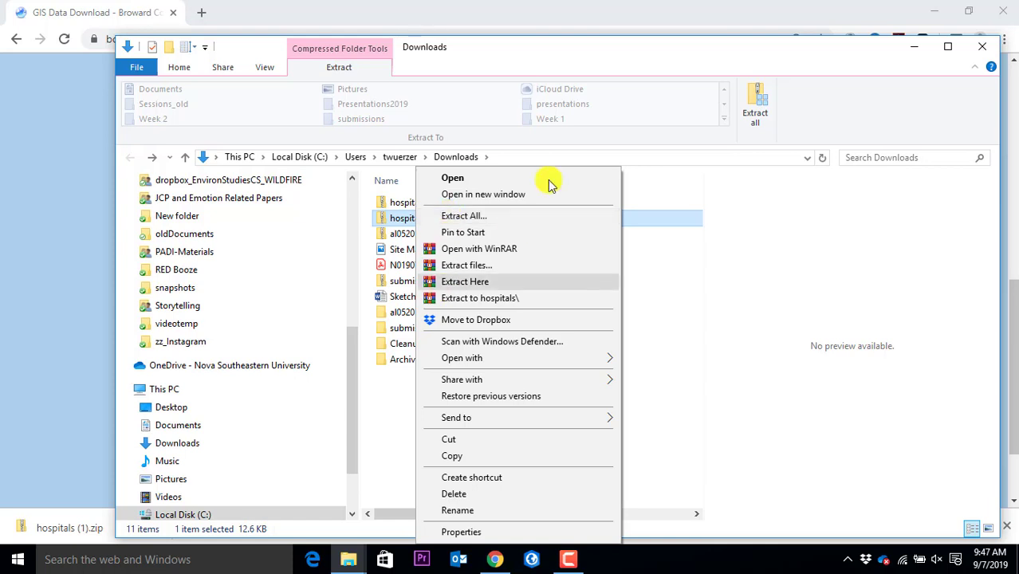
pyautogui.click(584, 53)
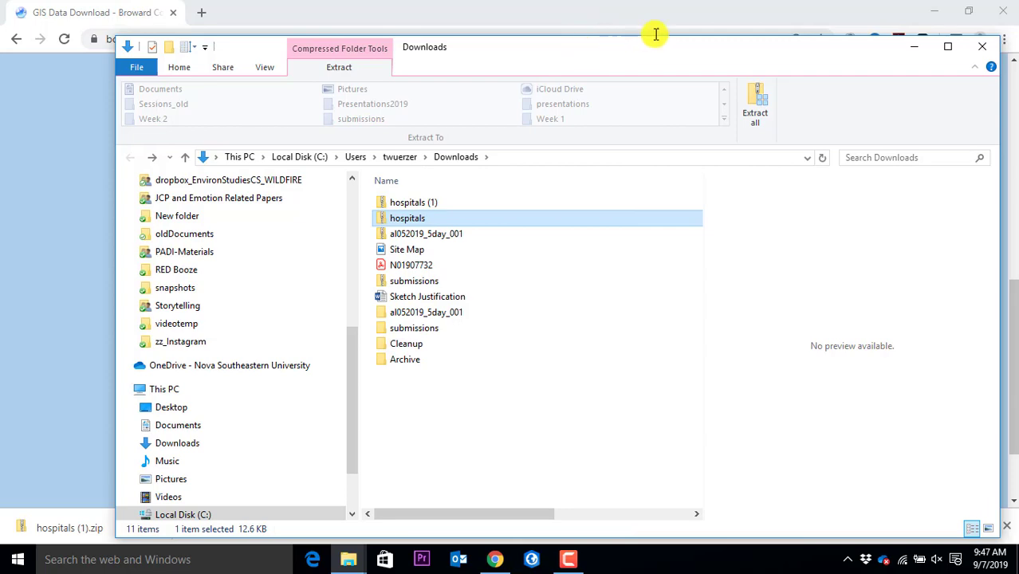
pyautogui.click(689, 26)
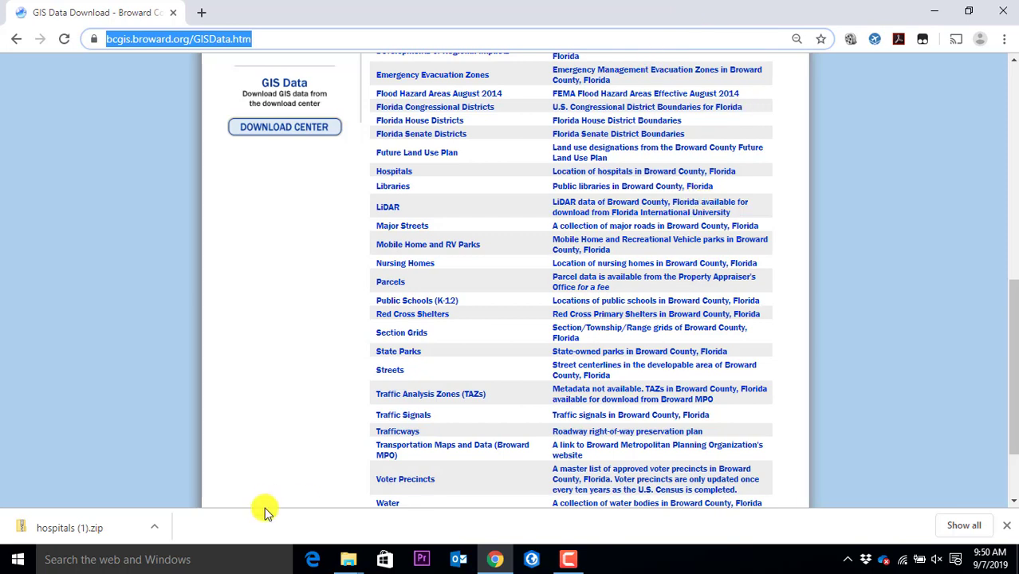
# Bring the demomaps folder window to the front
pyautogui.moveTo(342, 555)
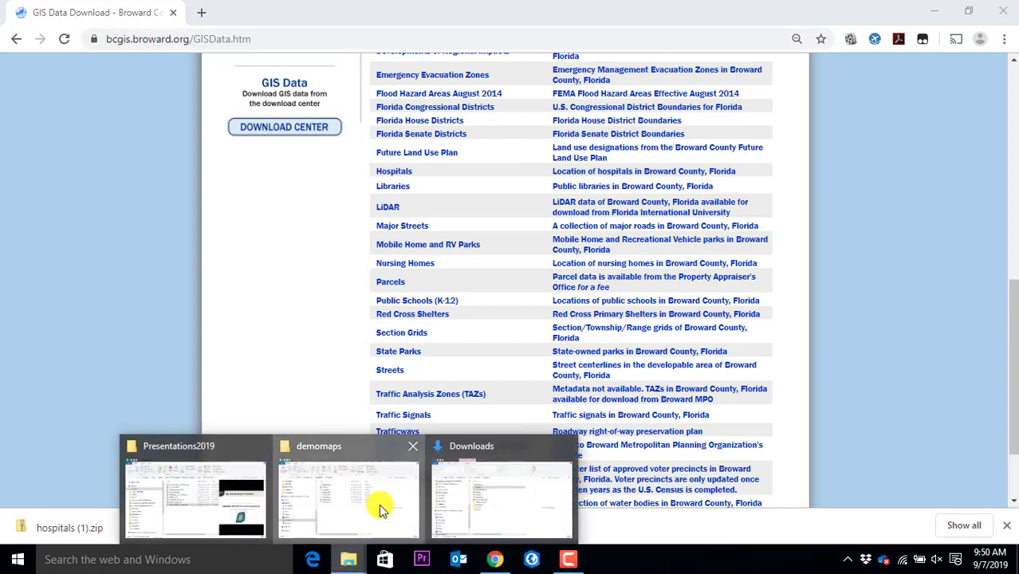
pyautogui.click(382, 505)
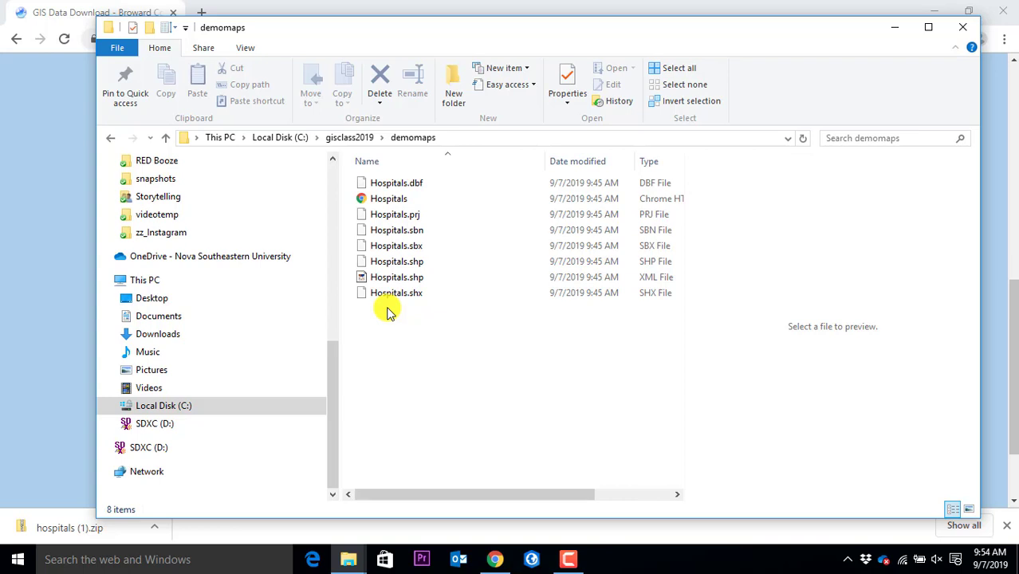
# Bring the Broward County GIS Data page in Chrome back to the front
pyautogui.click(503, 6)
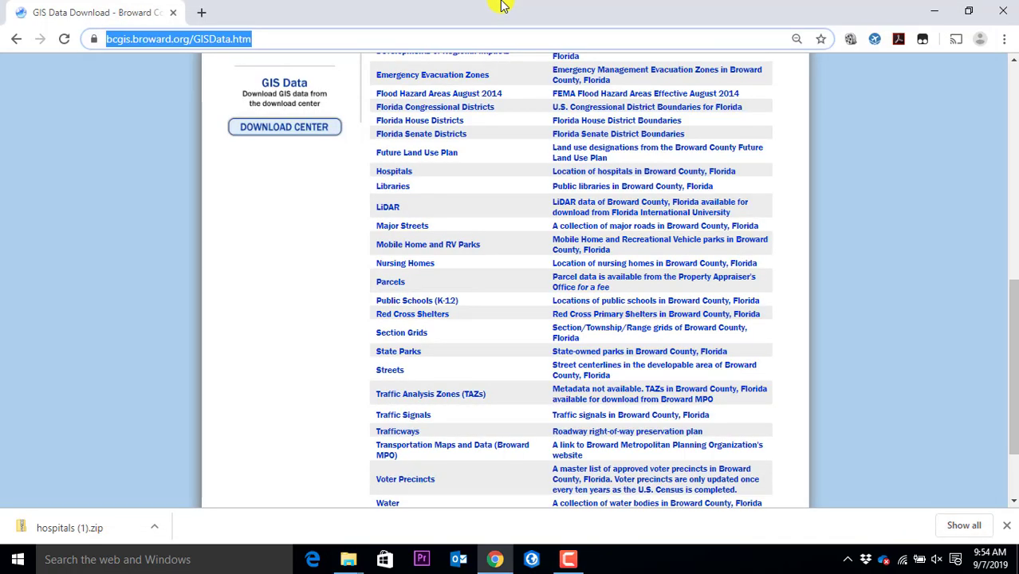
# Load the National Hurricane Center site via 'nhc' and open Hurricane Dorian's graphics page
pyautogui.write('nhc')
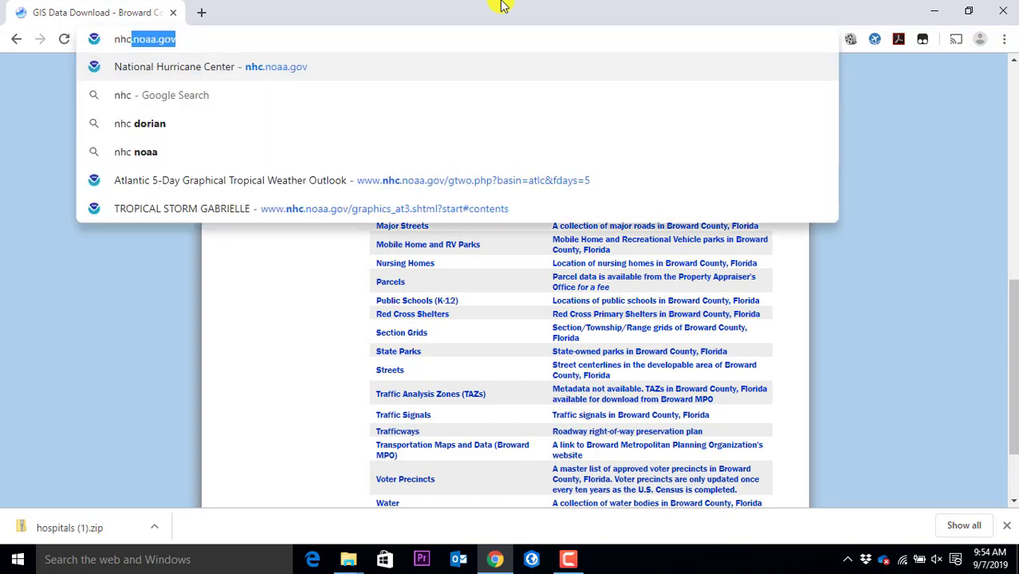
pyautogui.press('Return')
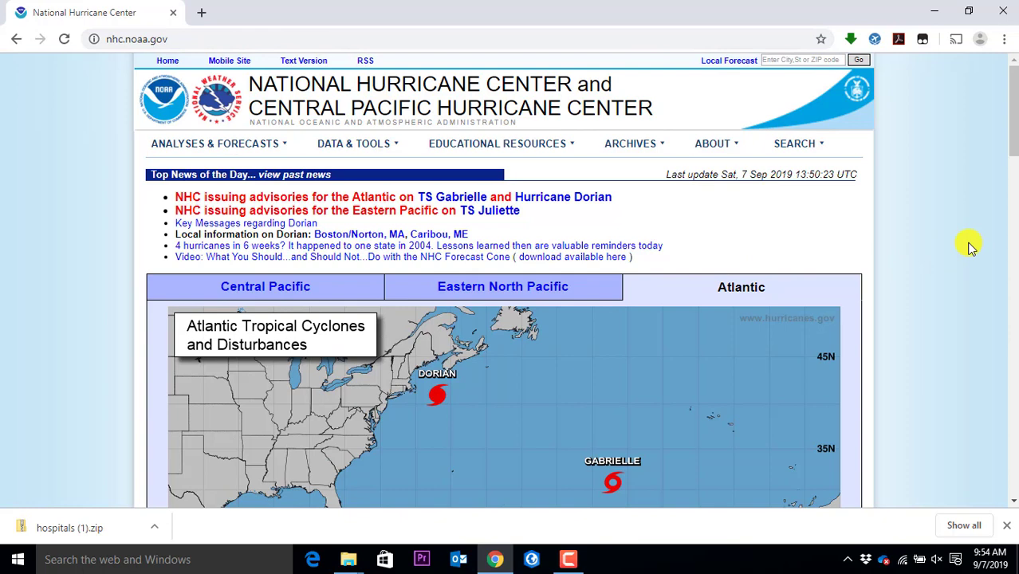
pyautogui.scroll(-3, 861, 159)
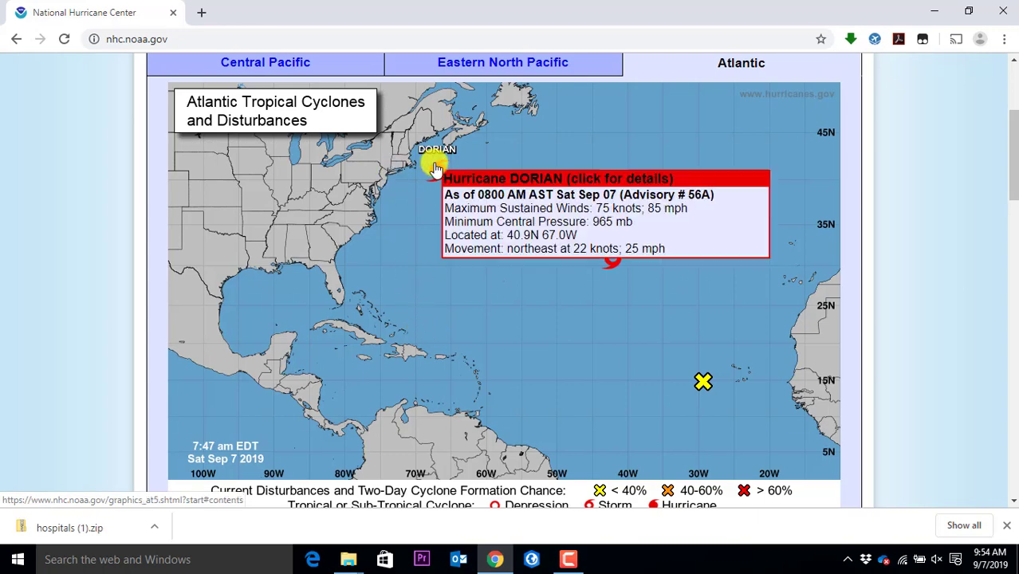
pyautogui.click(435, 169)
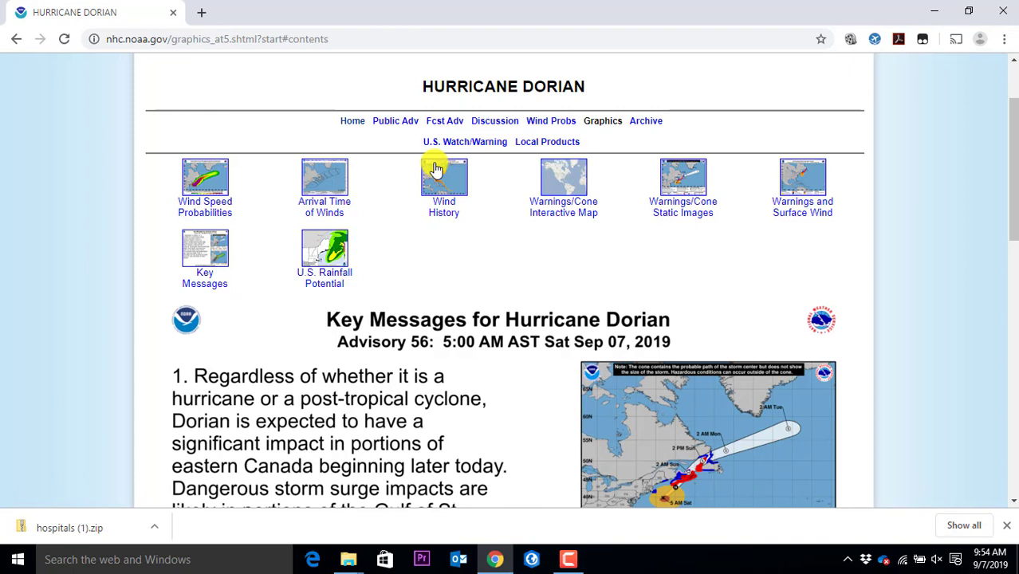
pyautogui.scroll(-3, 447, 280)
pyautogui.scroll(-4, 454, 289)
pyautogui.scroll(9, 454, 288)
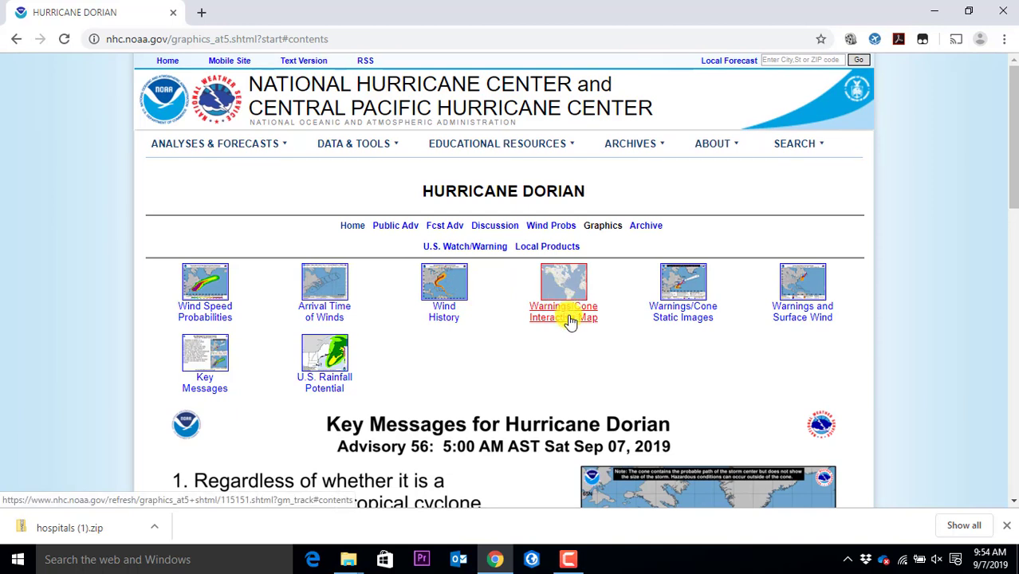
# Reload the NHC home page and open Hurricane Dorian's Warnings/Cone Interactive Map
pyautogui.click(18, 39)
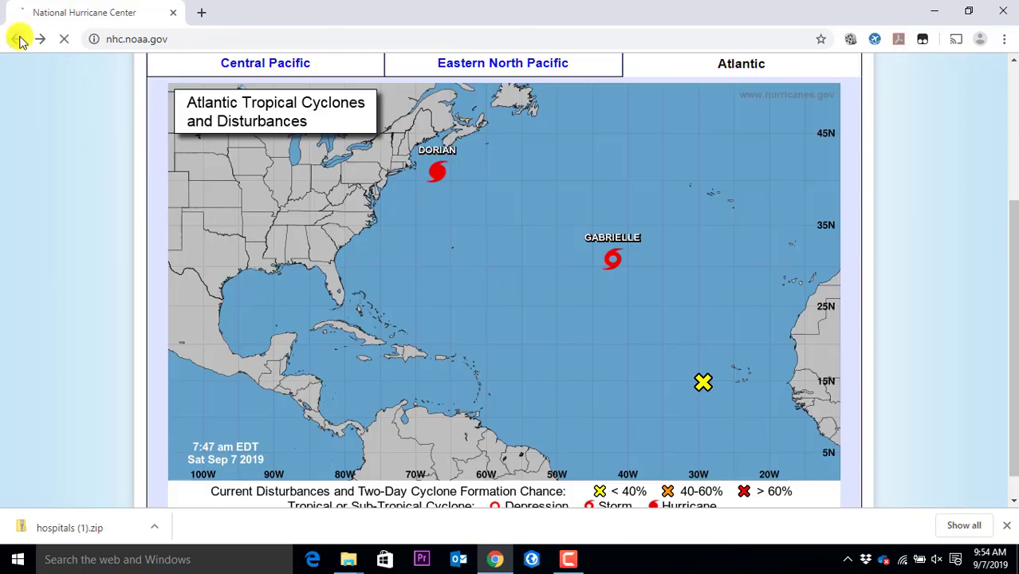
pyautogui.click(159, 40)
pyautogui.click(169, 64)
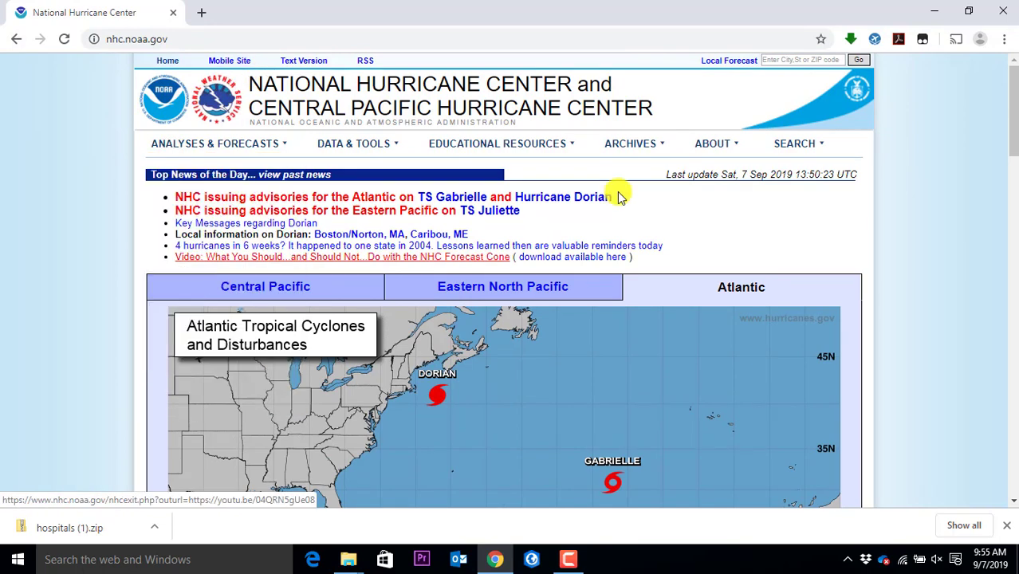
pyautogui.scroll(-3, 539, 218)
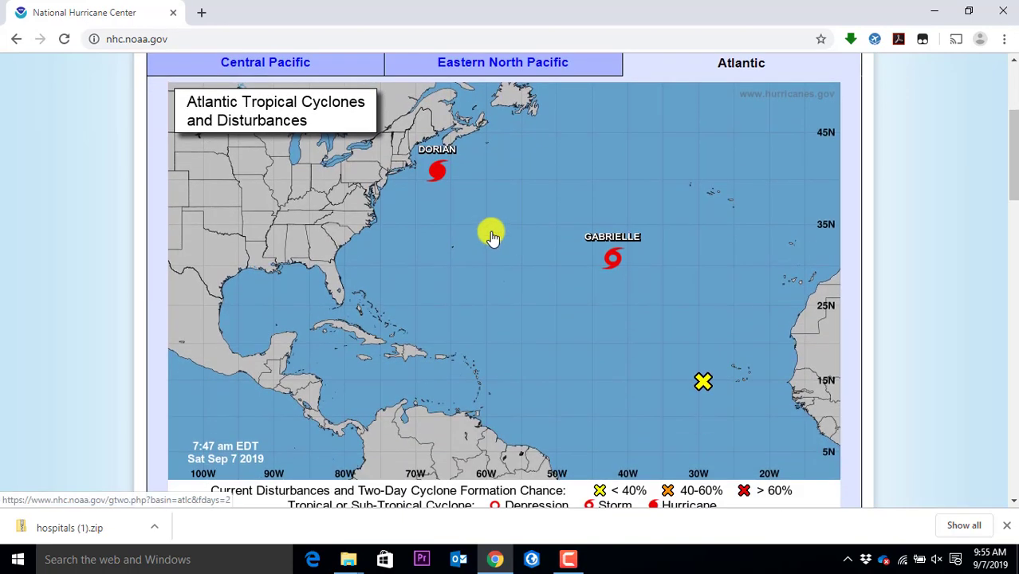
pyautogui.moveTo(441, 175)
pyautogui.scroll(-5, 186, 205)
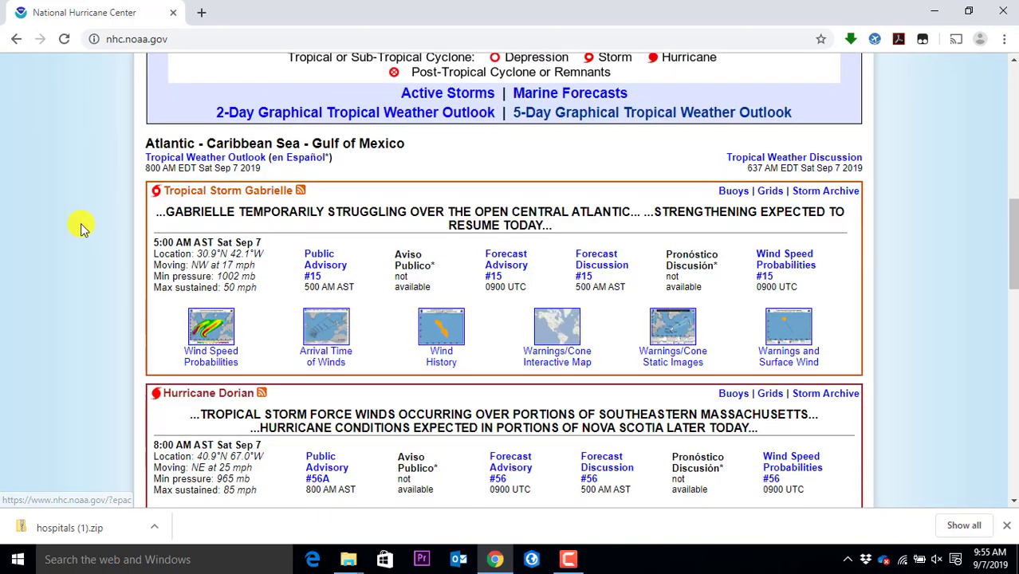
pyautogui.scroll(5, 494, 357)
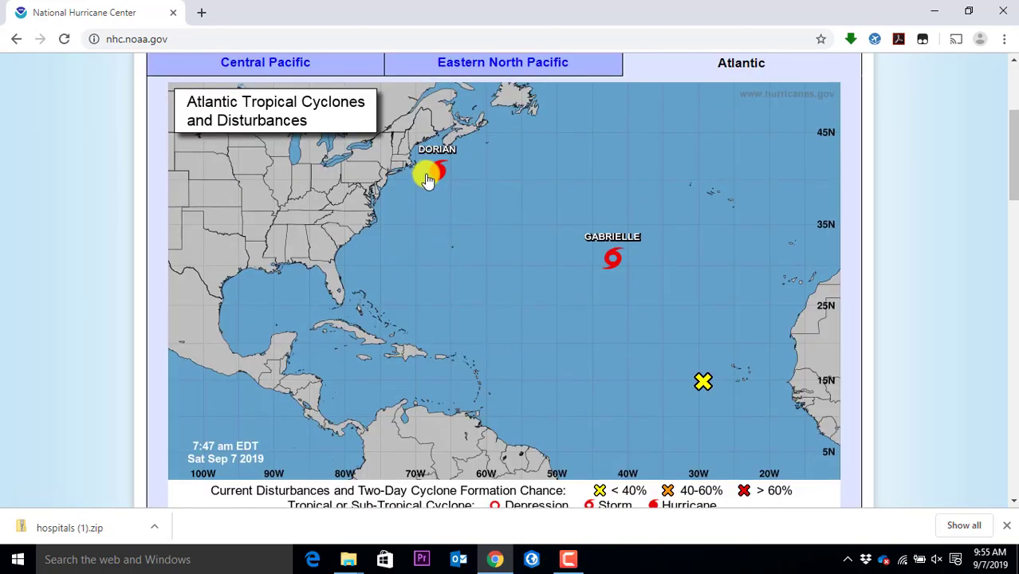
pyautogui.click(427, 176)
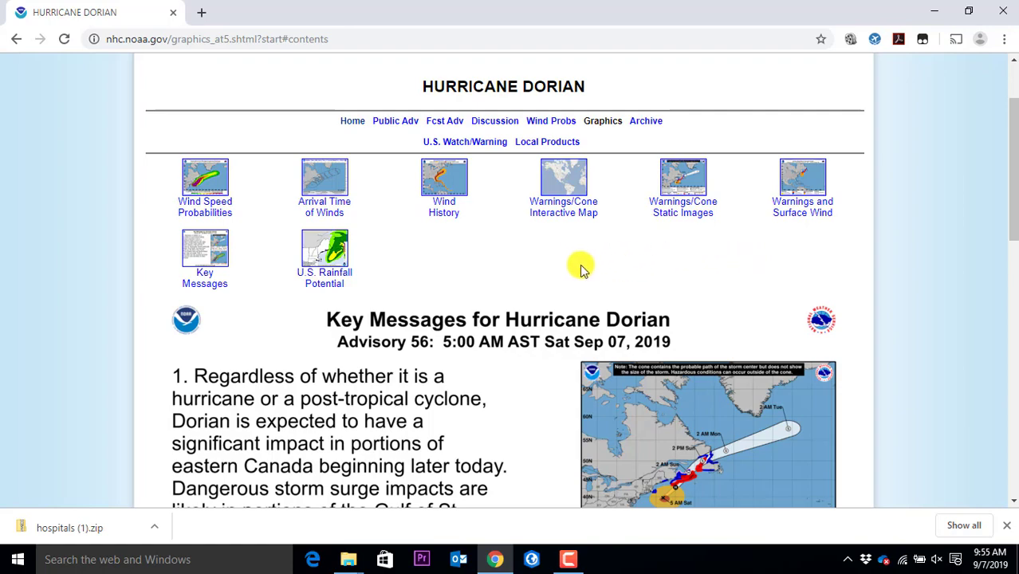
pyautogui.scroll(-5, 575, 221)
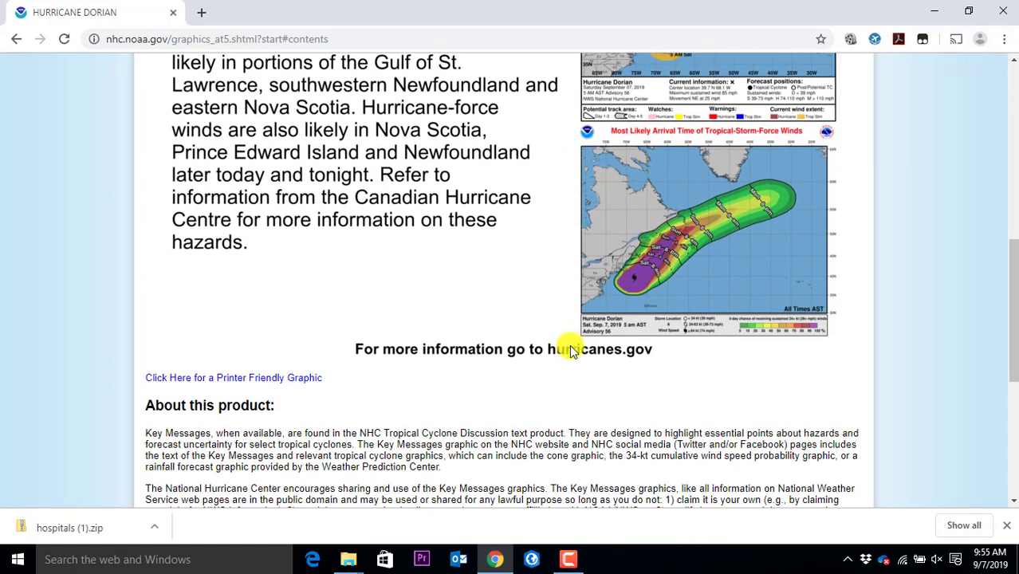
pyautogui.scroll(5, 569, 337)
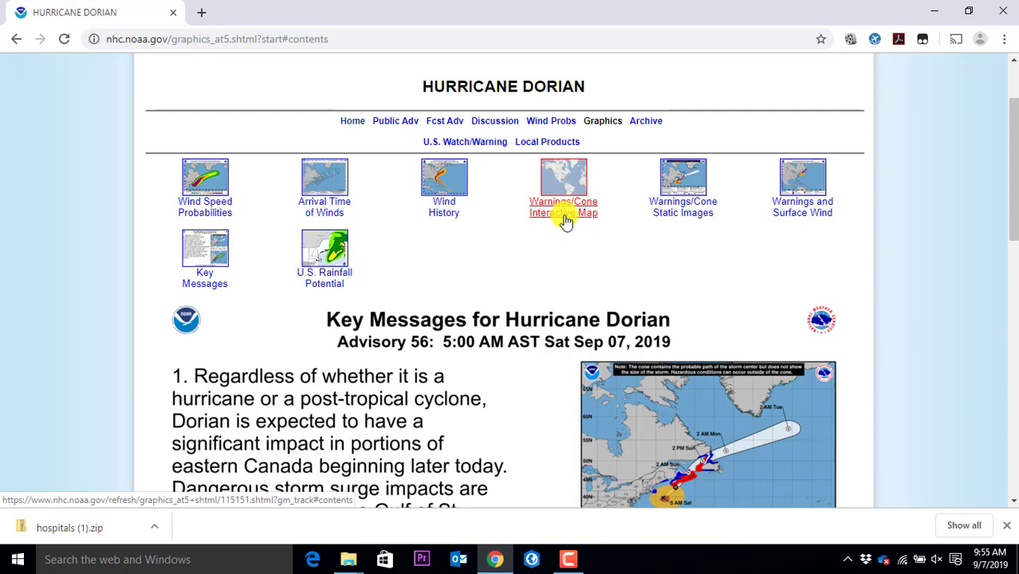
pyautogui.click(564, 222)
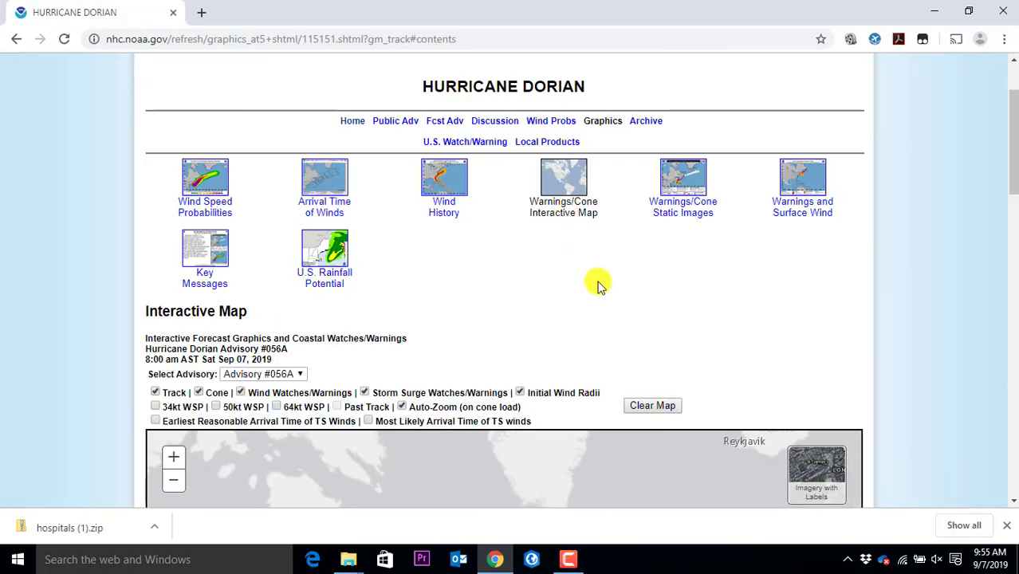
# Zoom around Dorian's Advisory #056A cone map, then scroll down to the legend and Download GIS Data
pyautogui.scroll(-2, 946, 327)
pyautogui.scroll(-3, 946, 327)
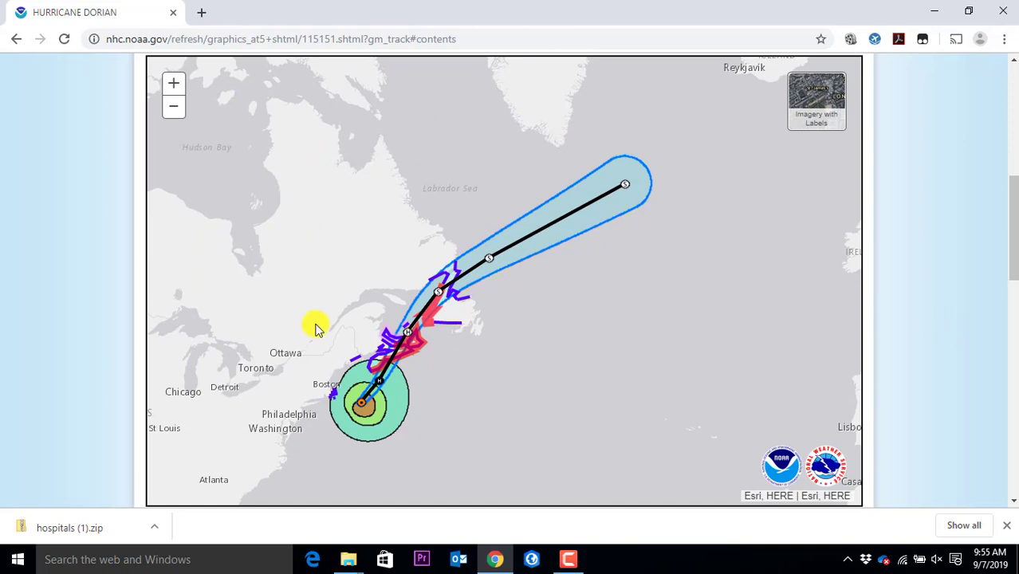
pyautogui.scroll(1, 383, 343)
pyautogui.scroll(2, 383, 343)
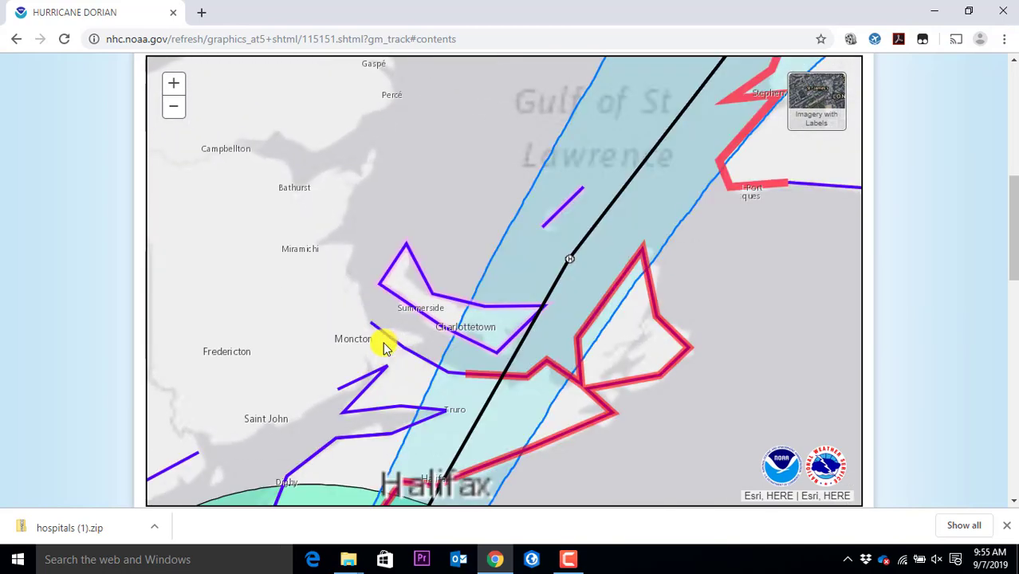
pyautogui.scroll(1, 561, 329)
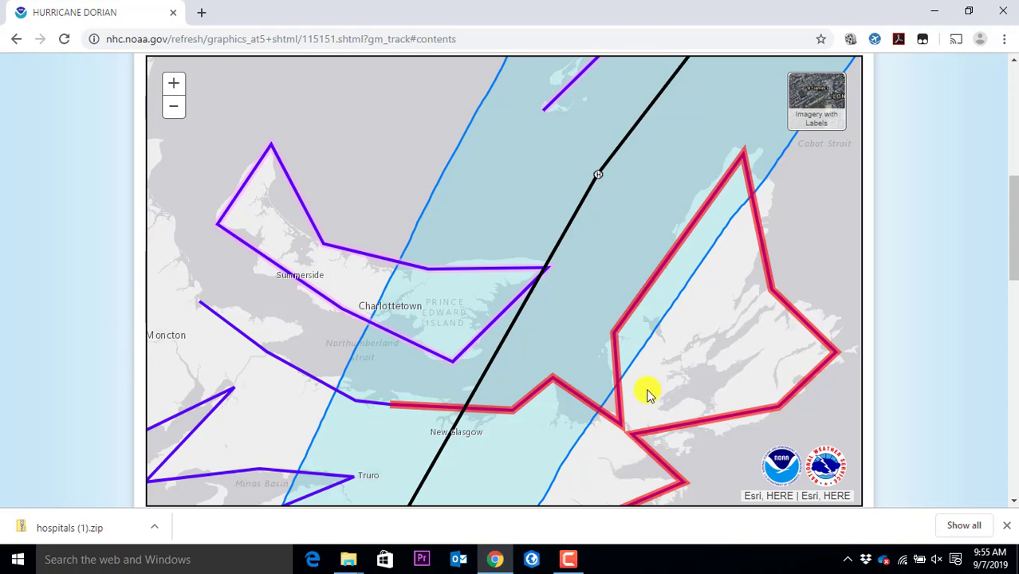
pyautogui.scroll(-1, 718, 380)
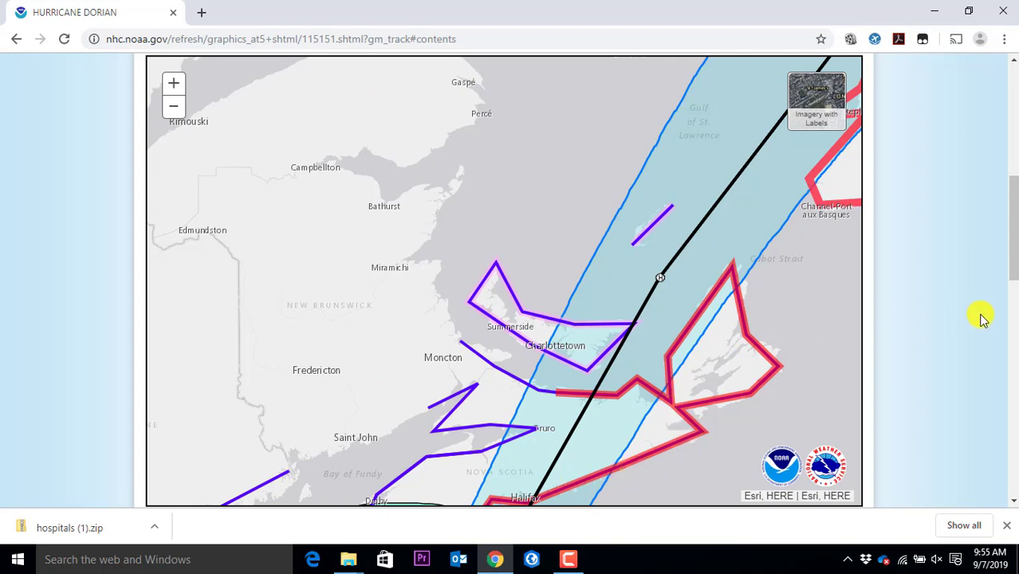
pyautogui.scroll(-2, 983, 319)
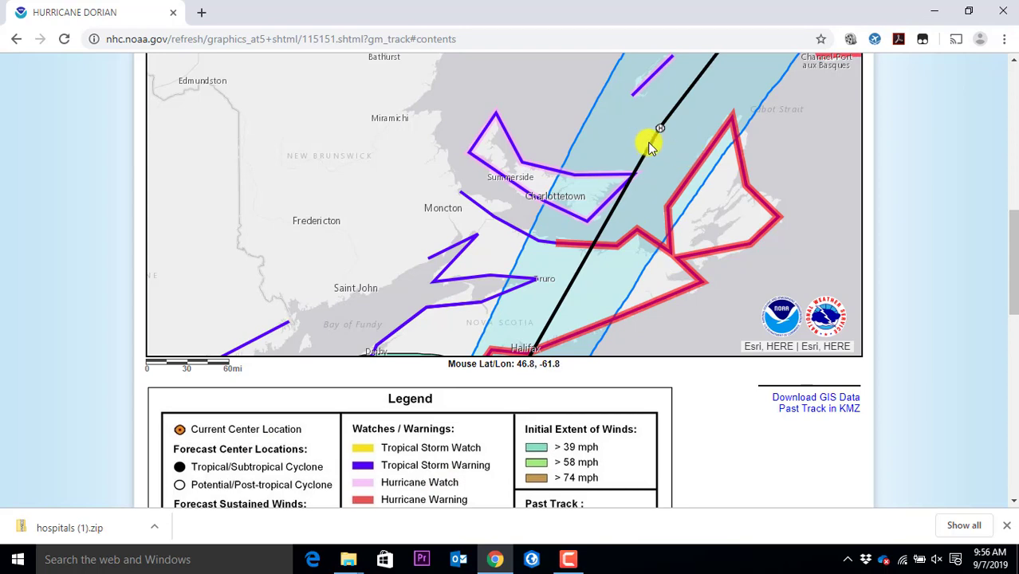
pyautogui.scroll(1, 901, 147)
pyautogui.scroll(2, 728, 182)
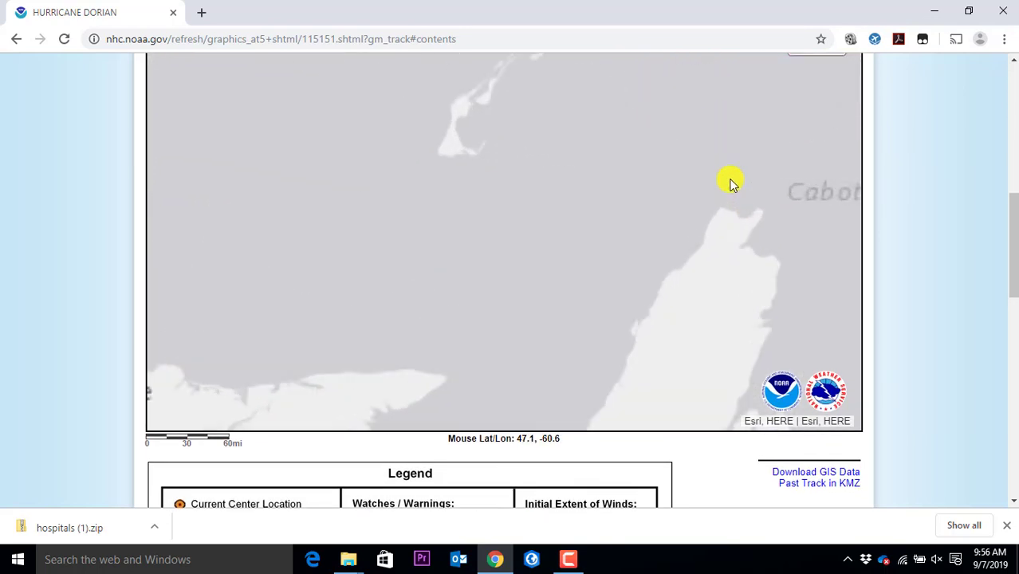
pyautogui.scroll(-2, 728, 182)
pyautogui.scroll(-2, 729, 182)
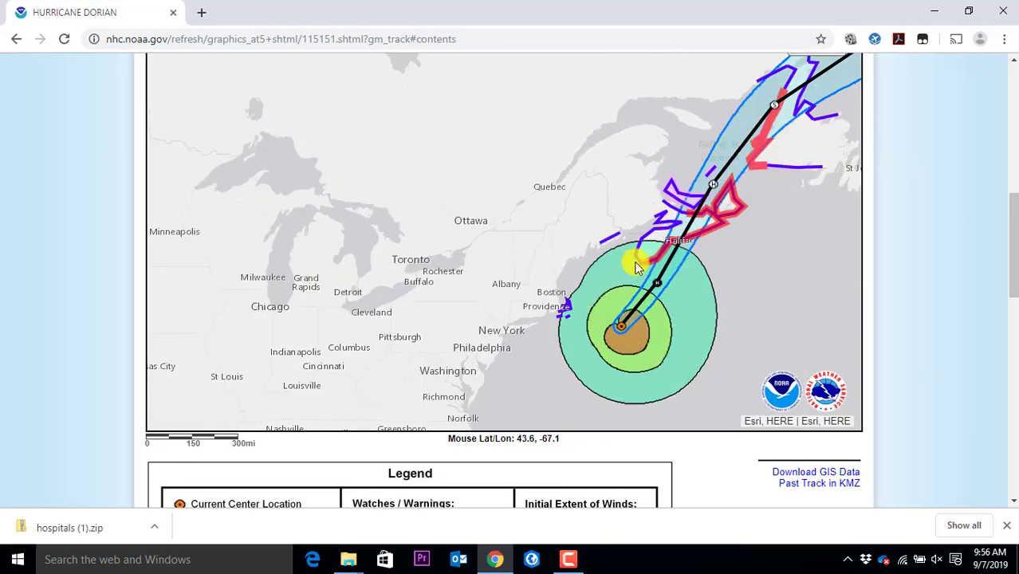
pyautogui.scroll(-3, 907, 263)
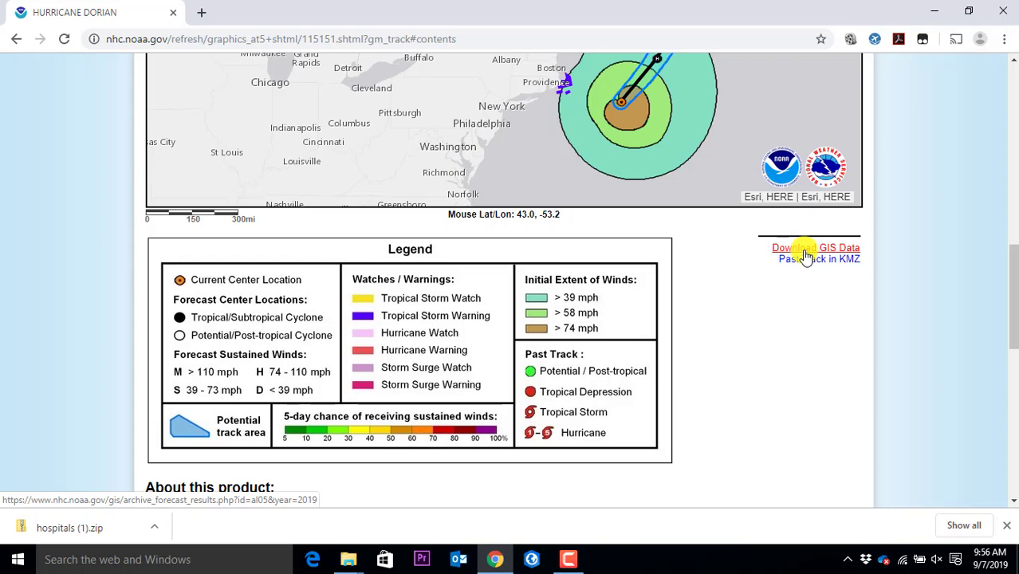
pyautogui.scroll(9, 944, 178)
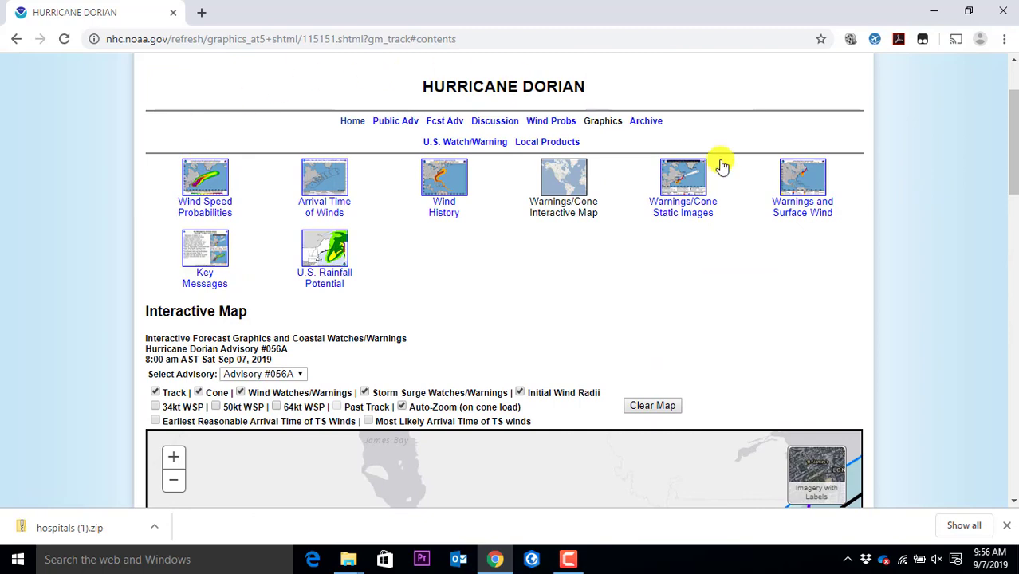
pyautogui.scroll(2, 921, 182)
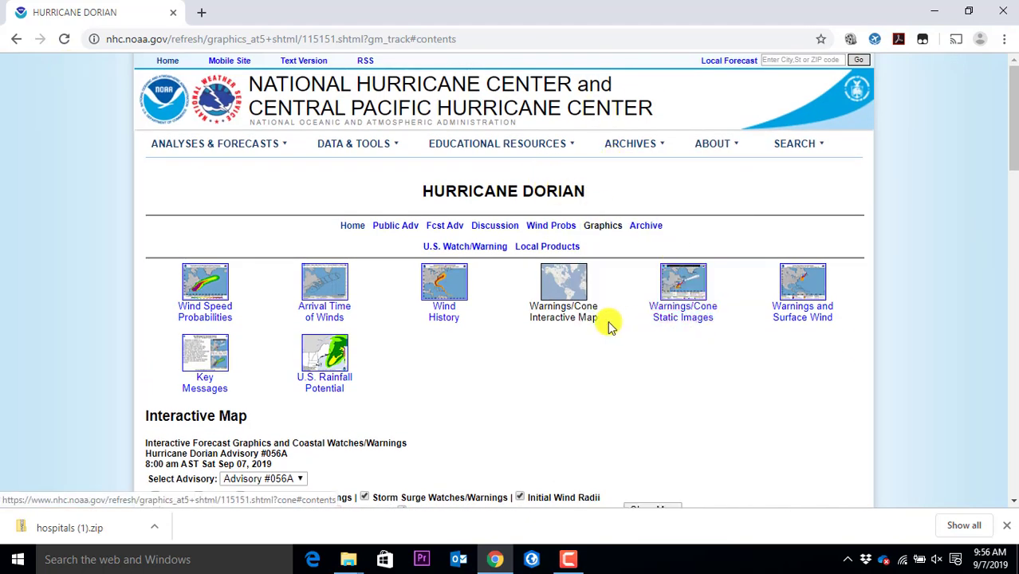
pyautogui.scroll(-7, 687, 341)
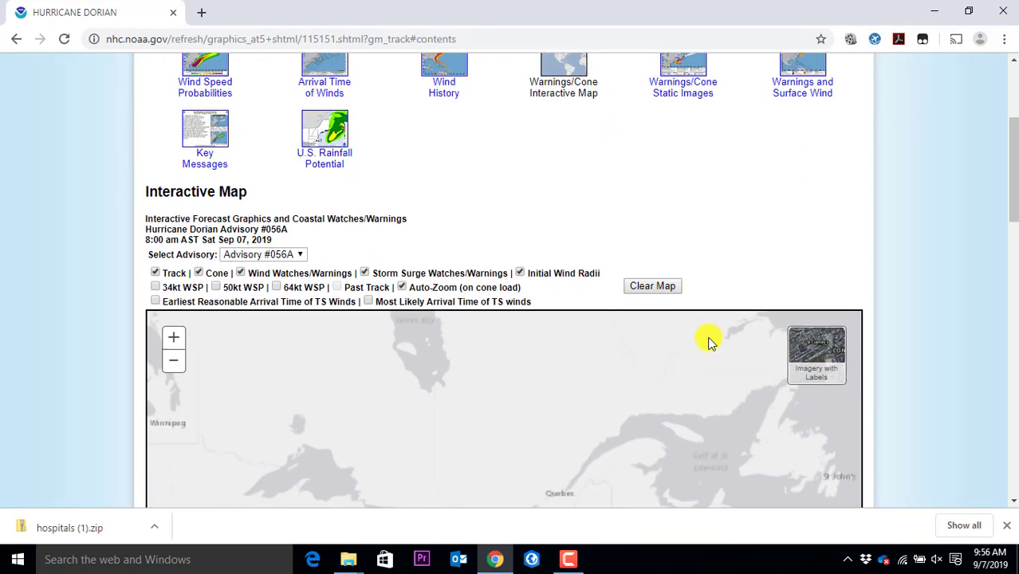
pyautogui.scroll(-4, 916, 319)
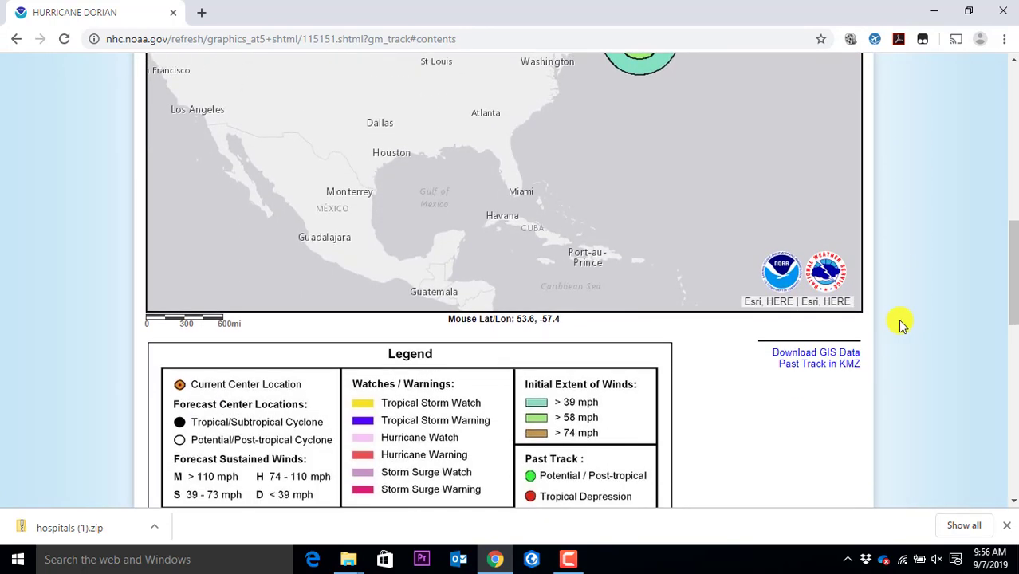
# Open the AL052019 GIS forecast archive and download al052019_5day_001.zip
pyautogui.click(833, 355)
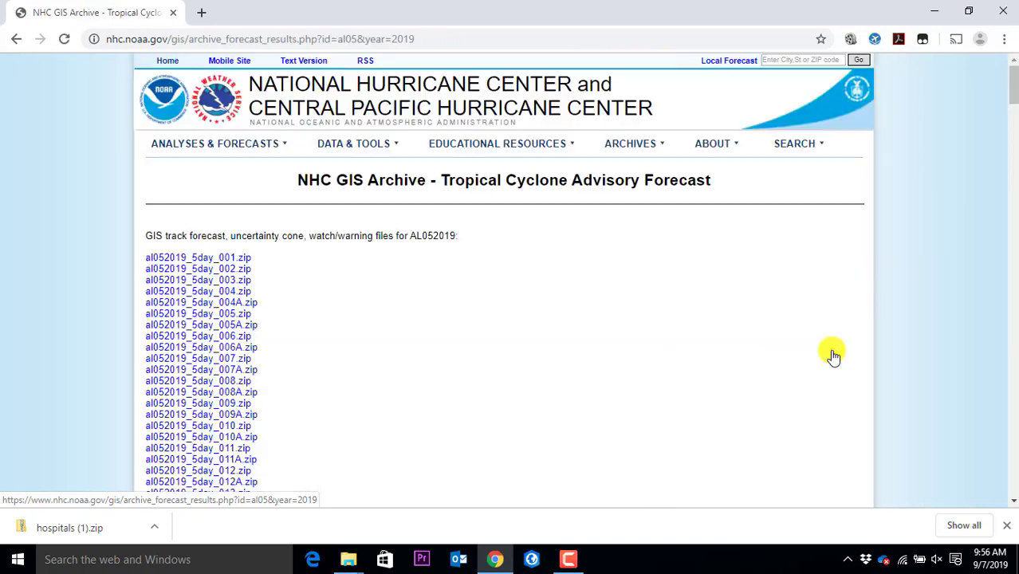
pyautogui.scroll(-1, 469, 318)
pyautogui.scroll(-1, 469, 317)
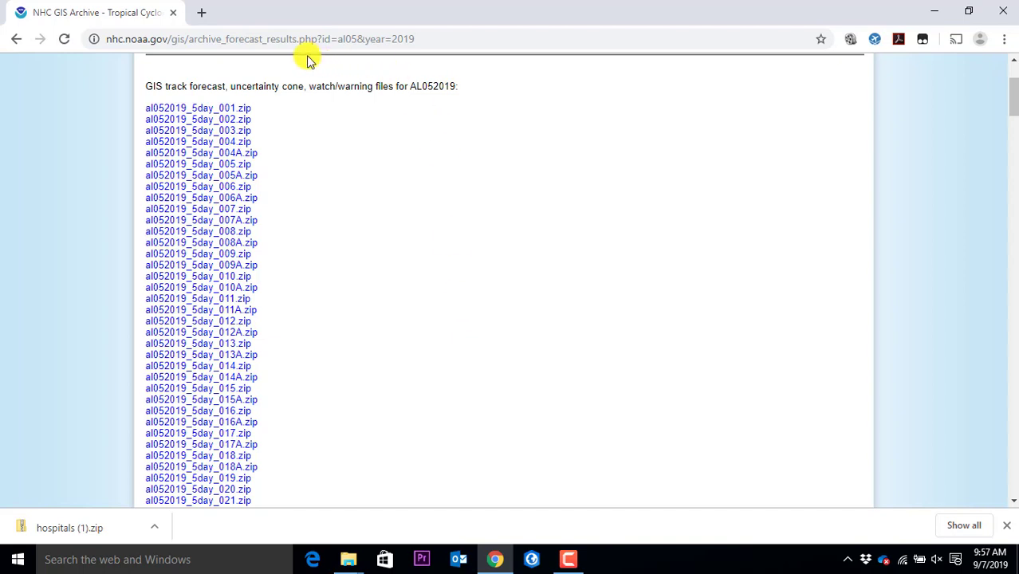
pyautogui.click(198, 111)
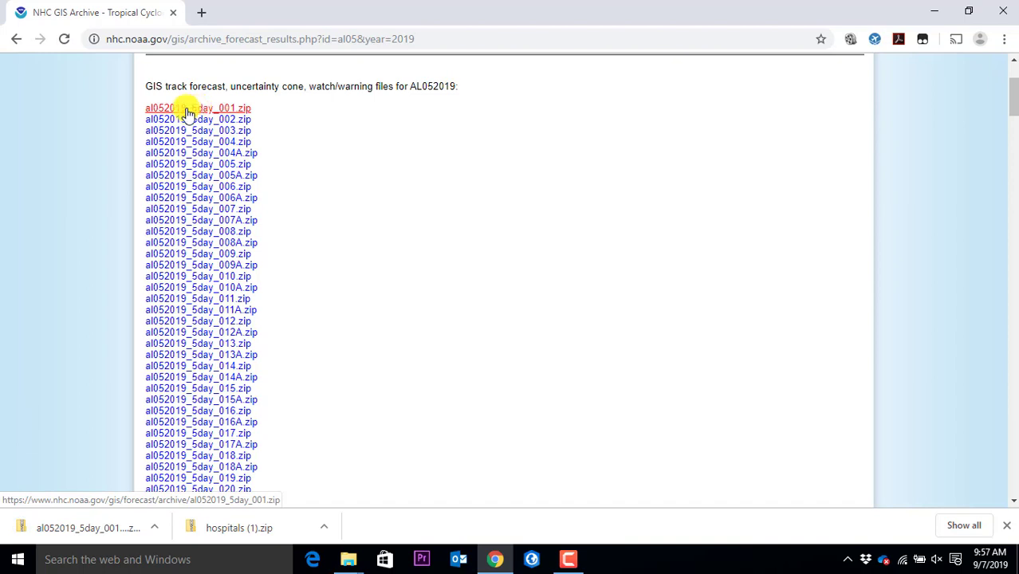
# Show al052019_5day_001 (1).zip in Downloads and start Extract All on it
pyautogui.click(153, 530)
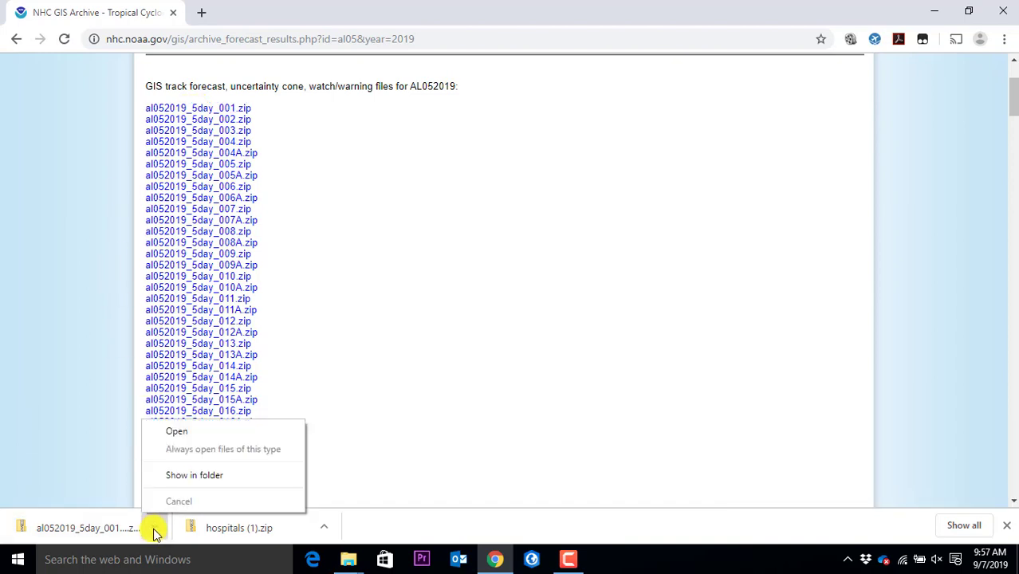
pyautogui.click(182, 476)
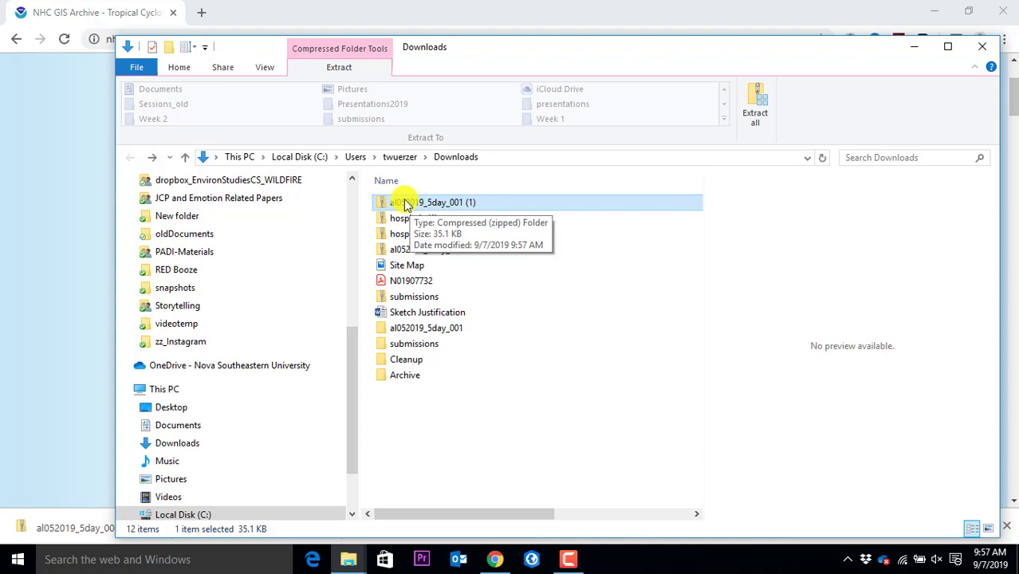
pyautogui.rightClick(406, 205)
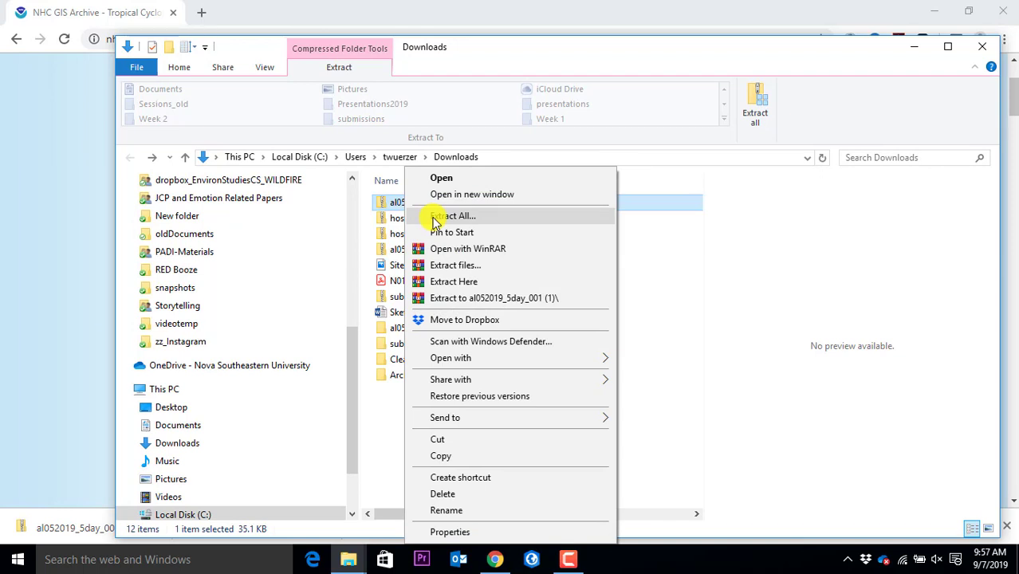
pyautogui.click(434, 221)
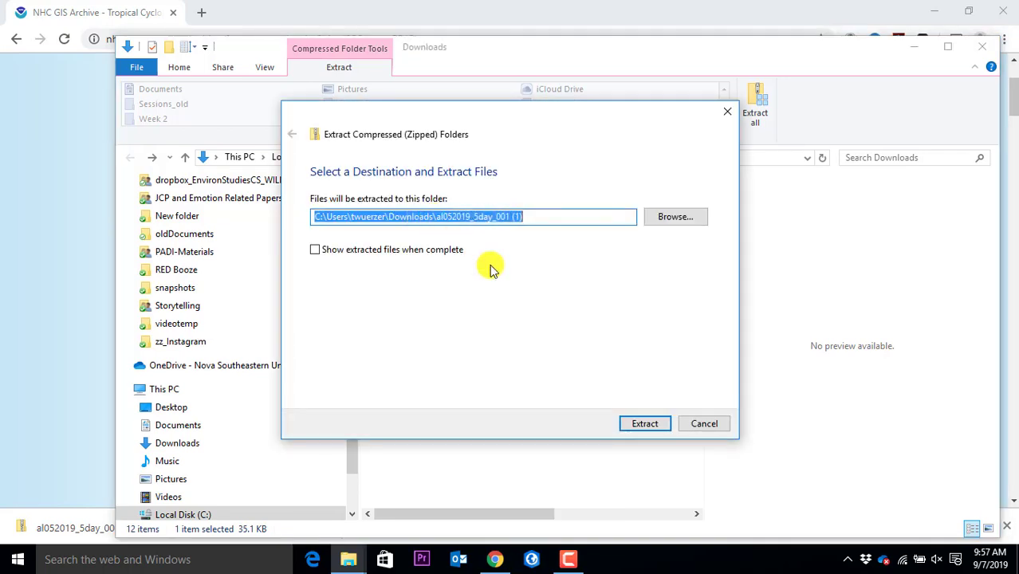
# Bring the browser back to the front and scroll through the page
pyautogui.click(285, 13)
pyautogui.scroll(2, 195, 112)
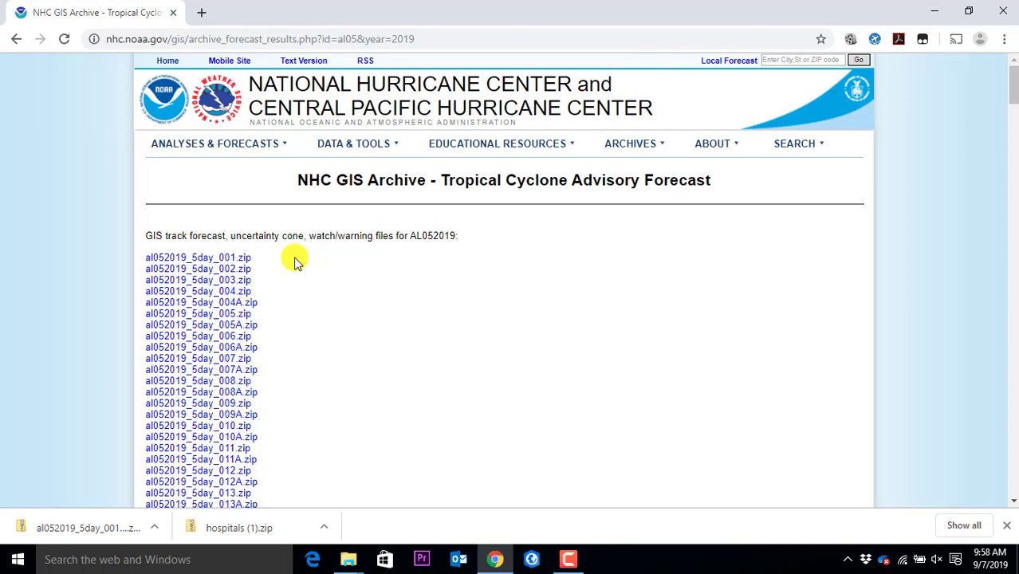
pyautogui.scroll(-5, 302, 380)
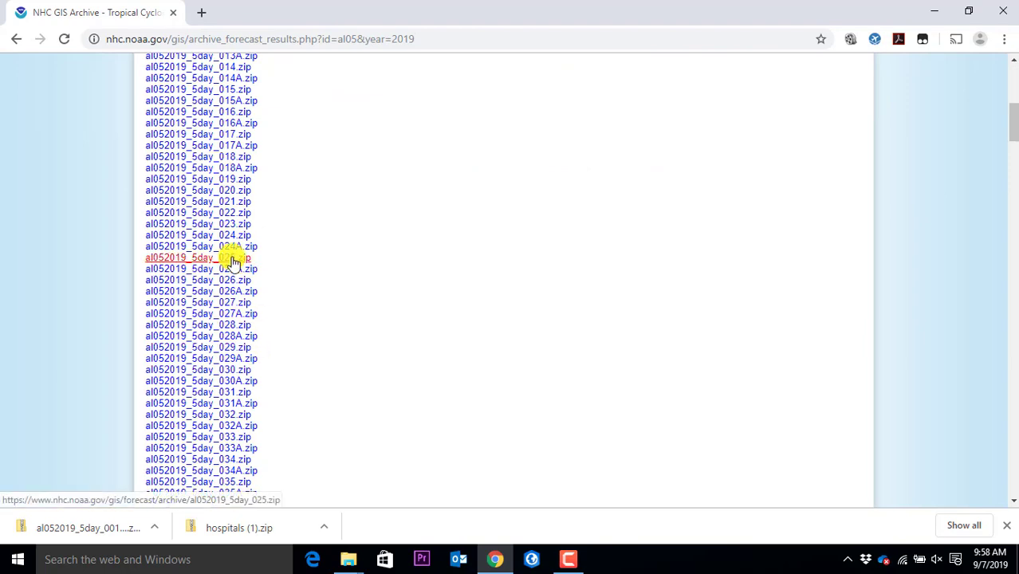
pyautogui.scroll(5, 394, 142)
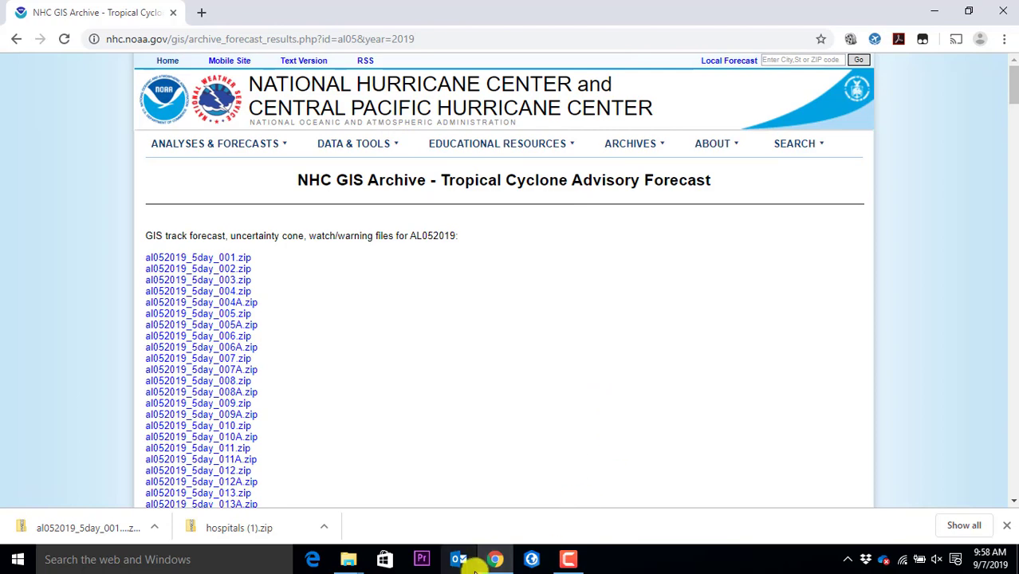
# Return to the Extract Compressed (Zipped) Folders dialog and browse for a different destination folder
pyautogui.hotkey('alt', 'Tab')
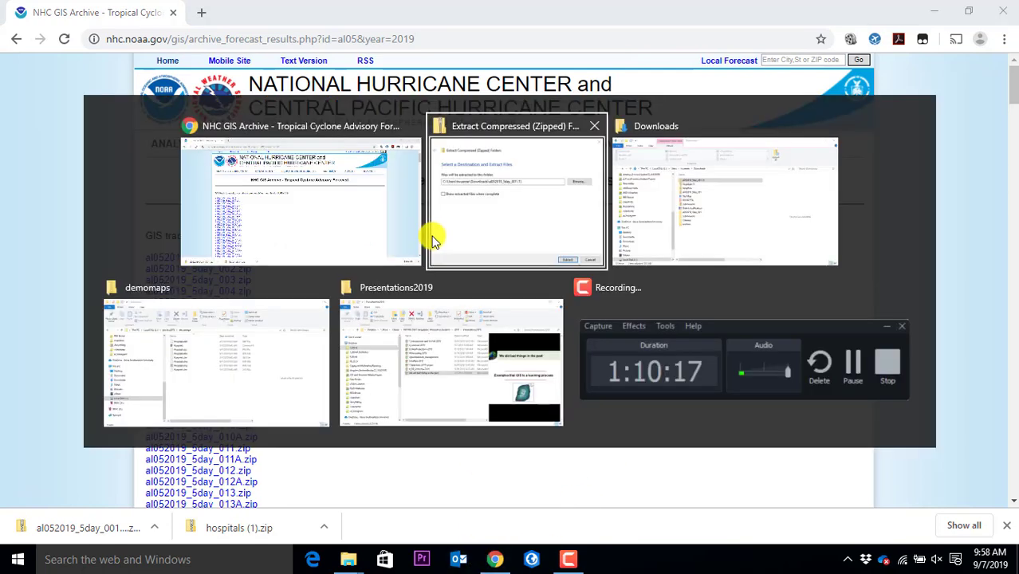
pyautogui.click(433, 239)
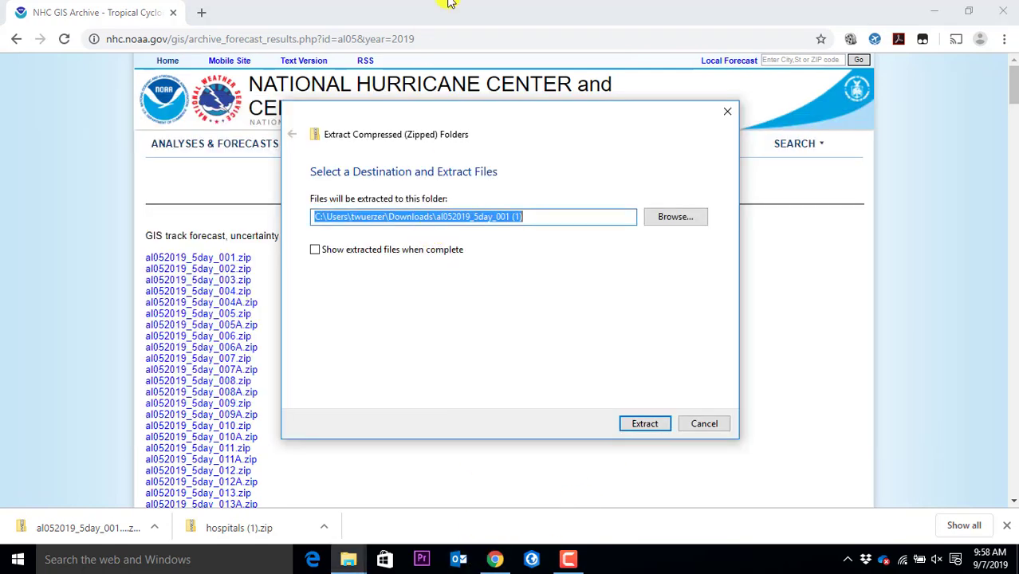
pyautogui.click(463, 223)
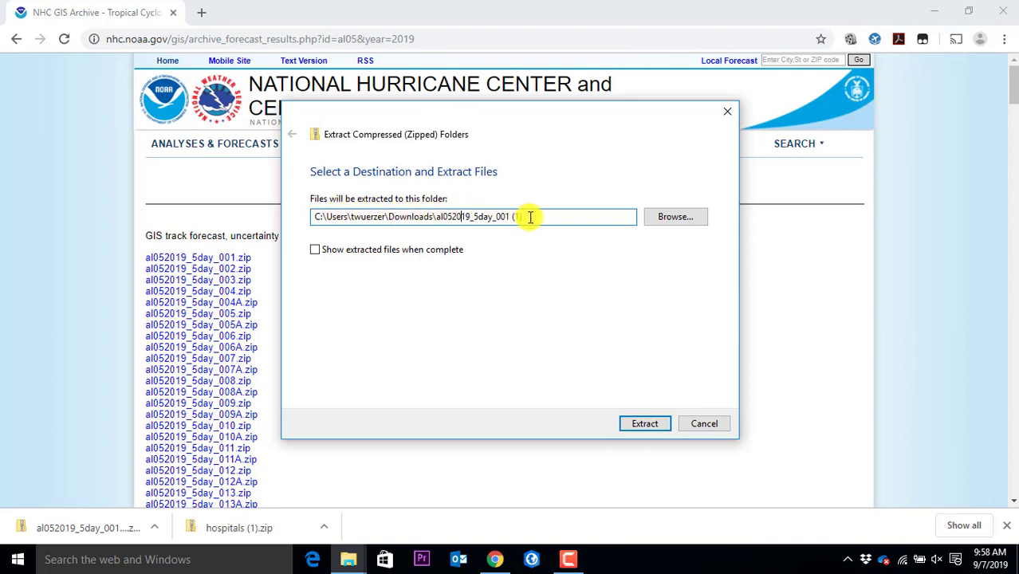
pyautogui.click(572, 561)
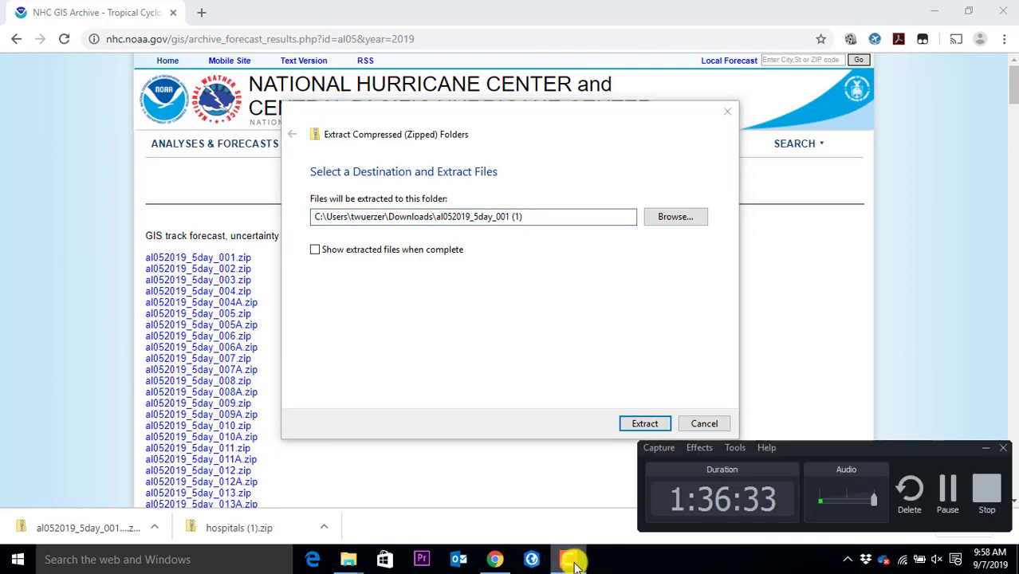
pyautogui.click(574, 561)
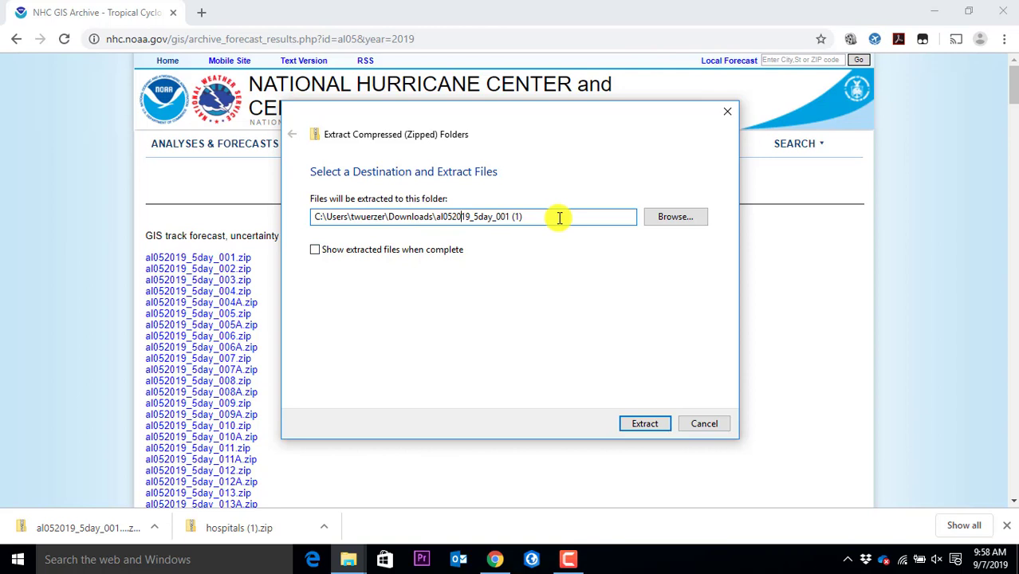
pyautogui.click(659, 221)
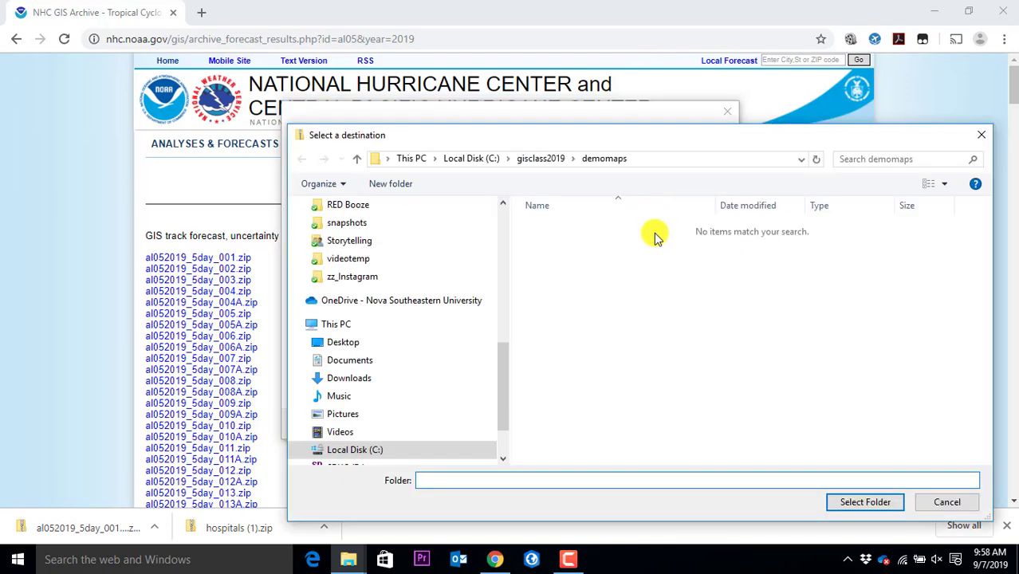
# Set the extraction destination to C:\gisclass2019\demomaps and extract the advisory 001 files there
pyautogui.click(457, 159)
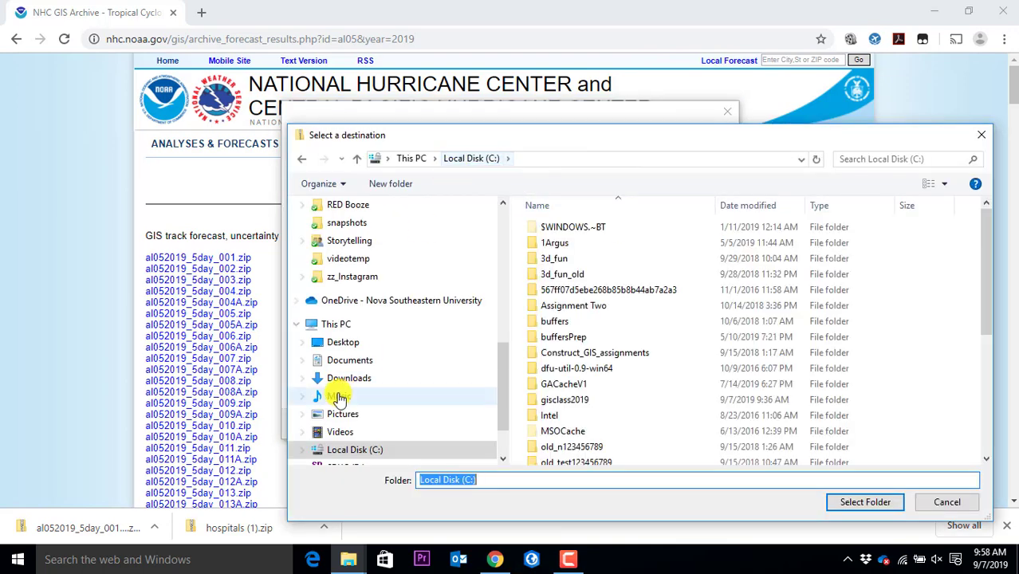
pyautogui.scroll(-2, 556, 406)
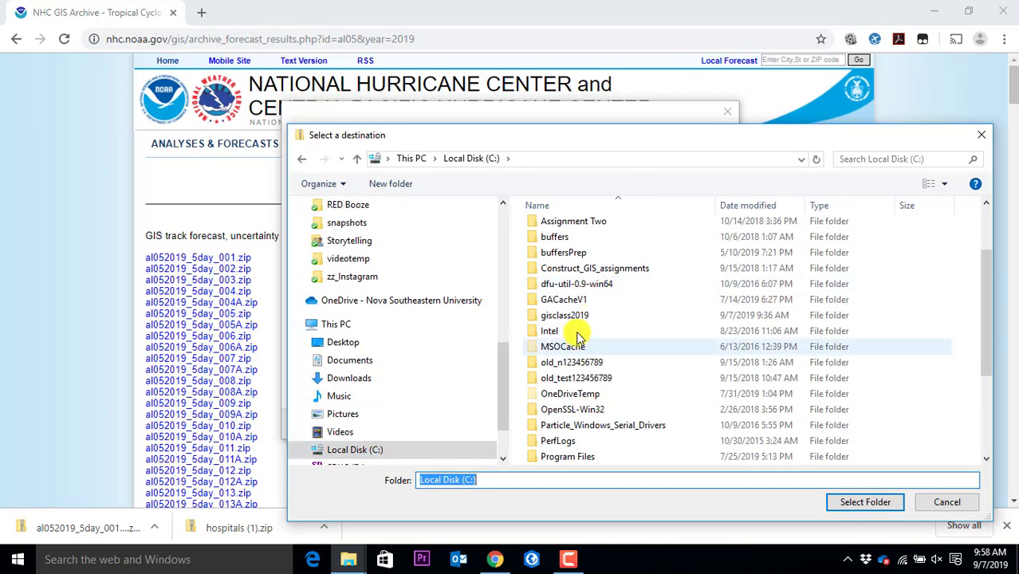
pyautogui.doubleClick(580, 319)
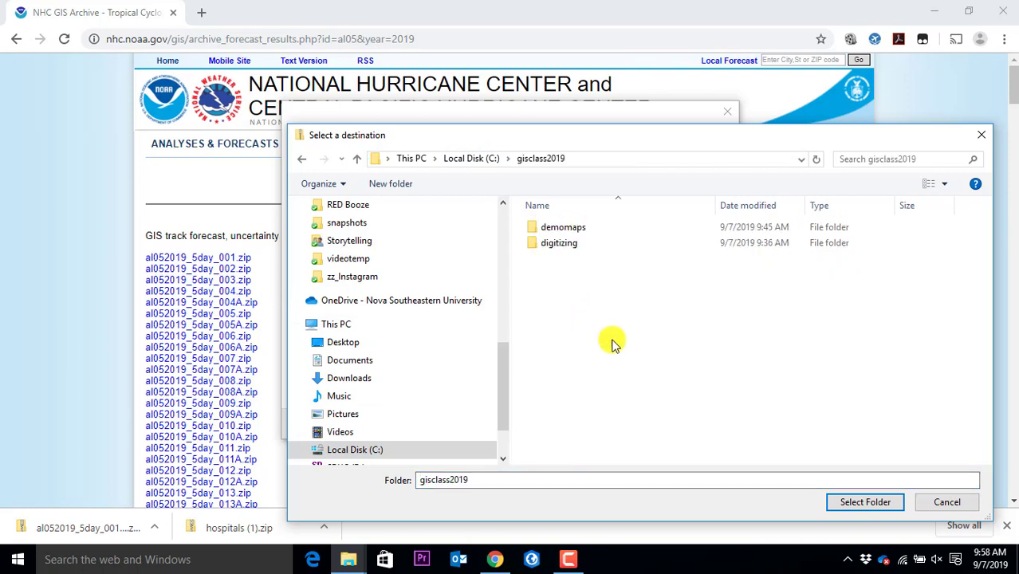
pyautogui.click(579, 232)
pyautogui.doubleClick(580, 229)
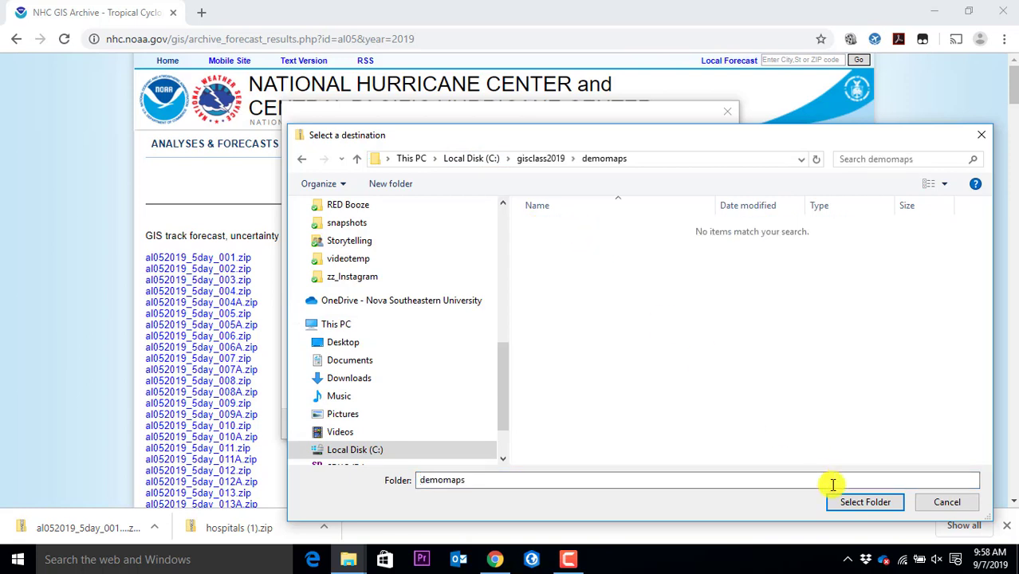
pyautogui.click(862, 504)
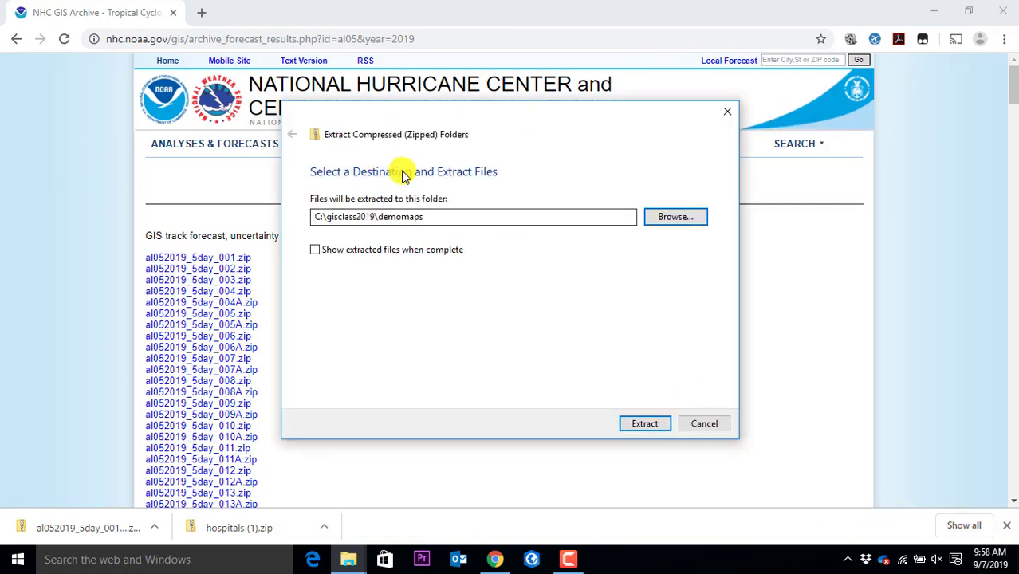
pyautogui.moveTo(460, 218); pyautogui.dragTo(322, 219)
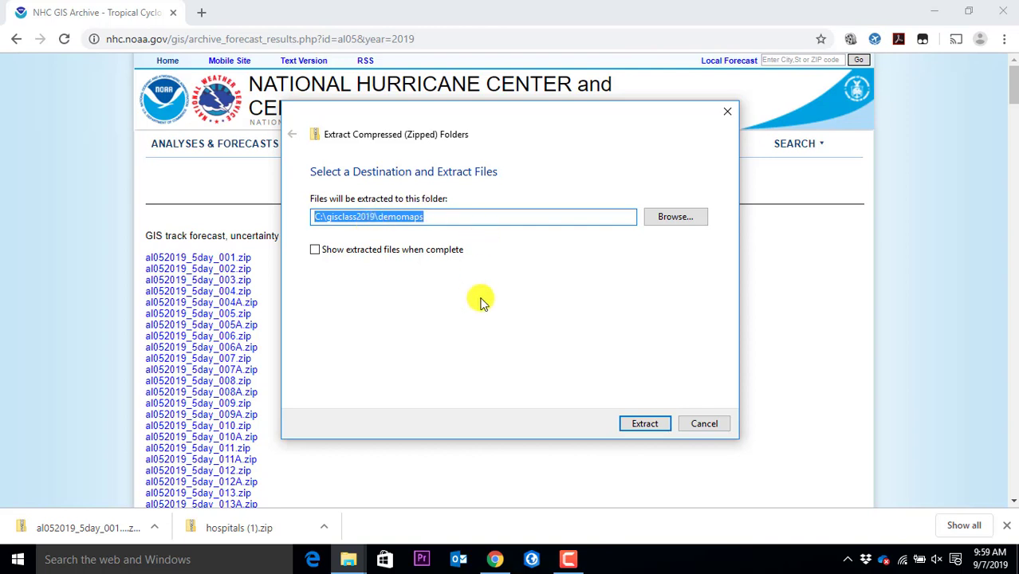
pyautogui.click(633, 425)
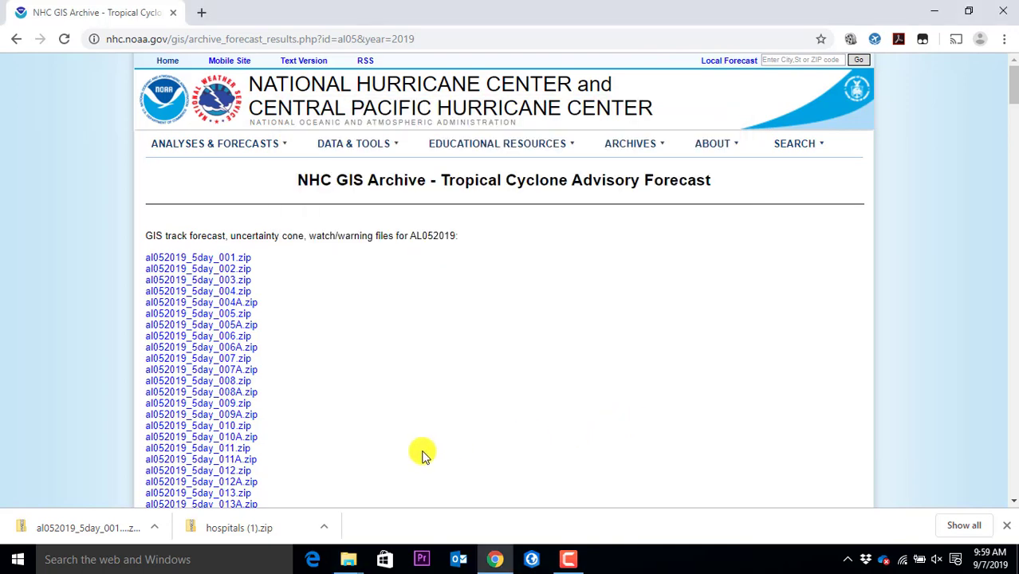
# Bring the demomaps window forward and review its al052019-001_5day lin, pgn and pts files beside Hospitals
pyautogui.moveTo(352, 561)
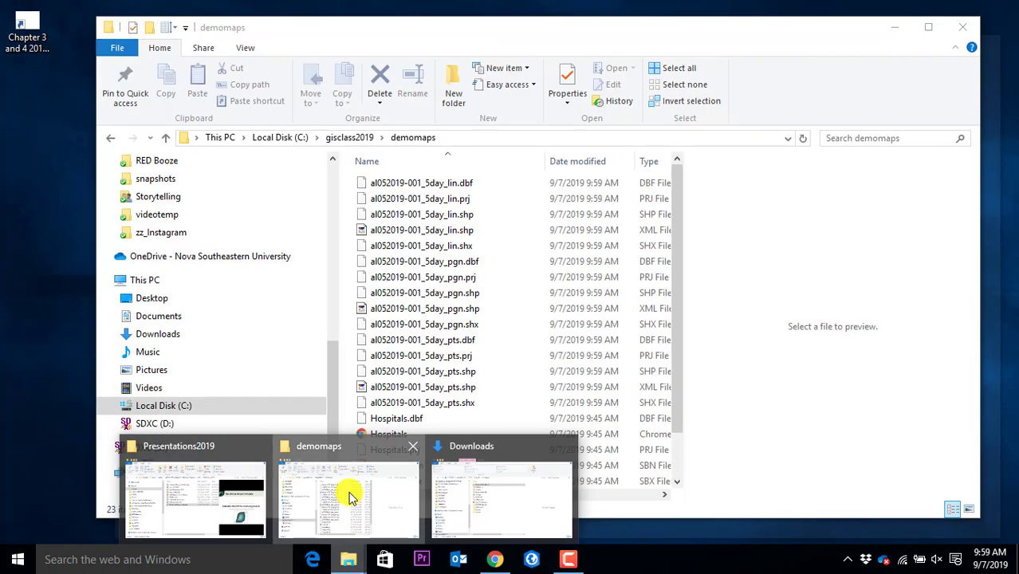
pyautogui.click(348, 492)
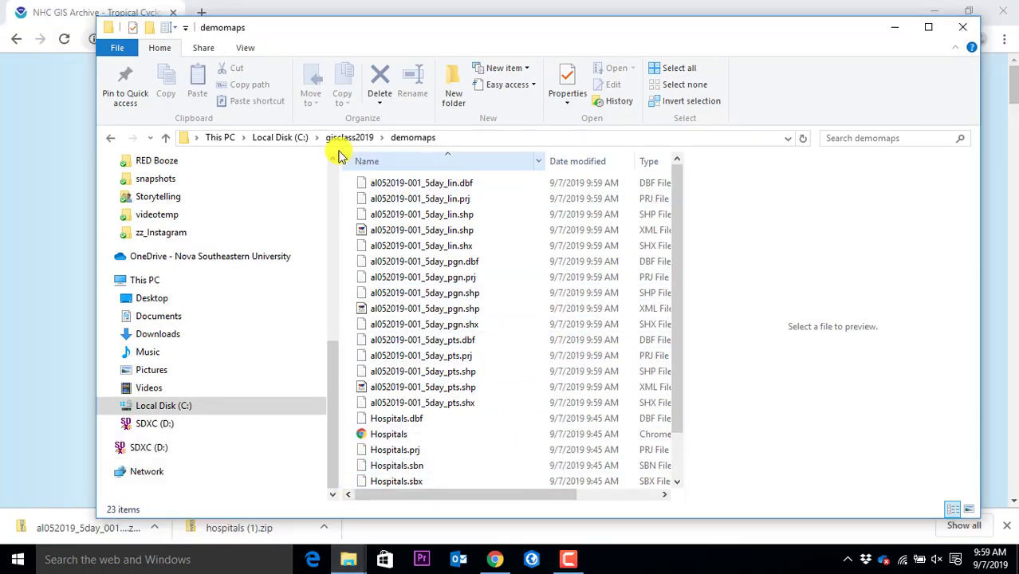
pyautogui.click(467, 139)
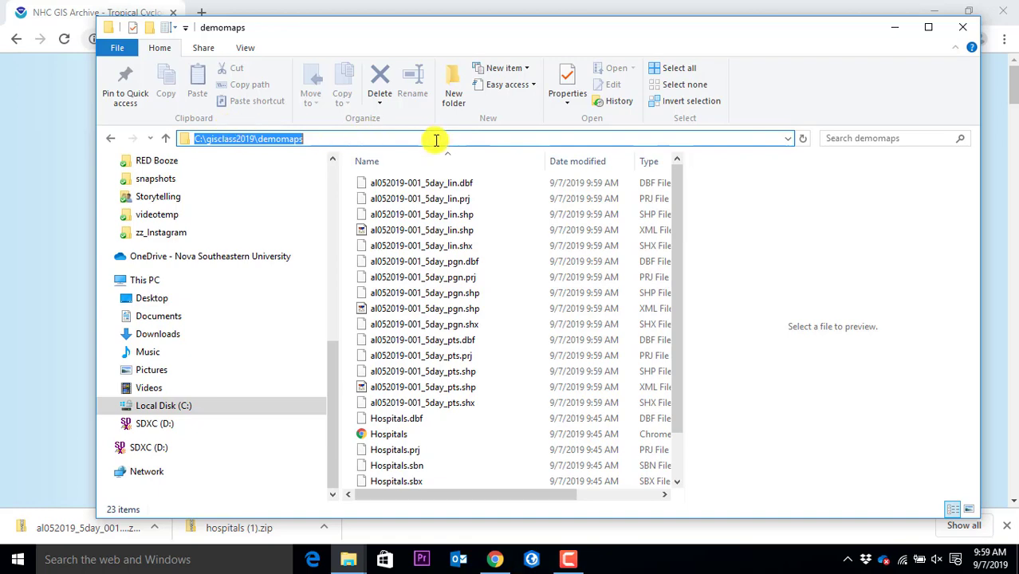
pyautogui.scroll(-1, 423, 273)
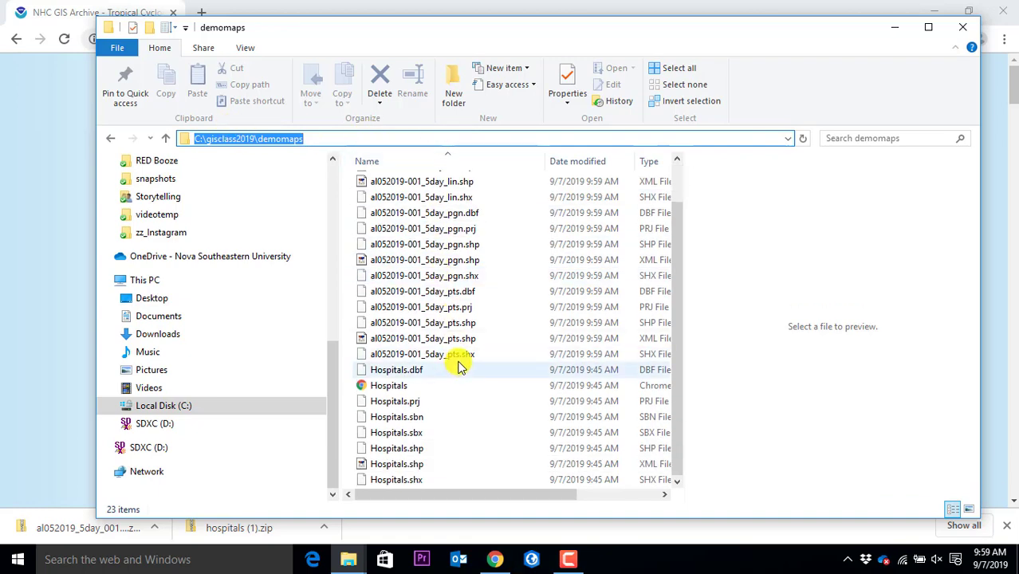
pyautogui.scroll(1, 459, 364)
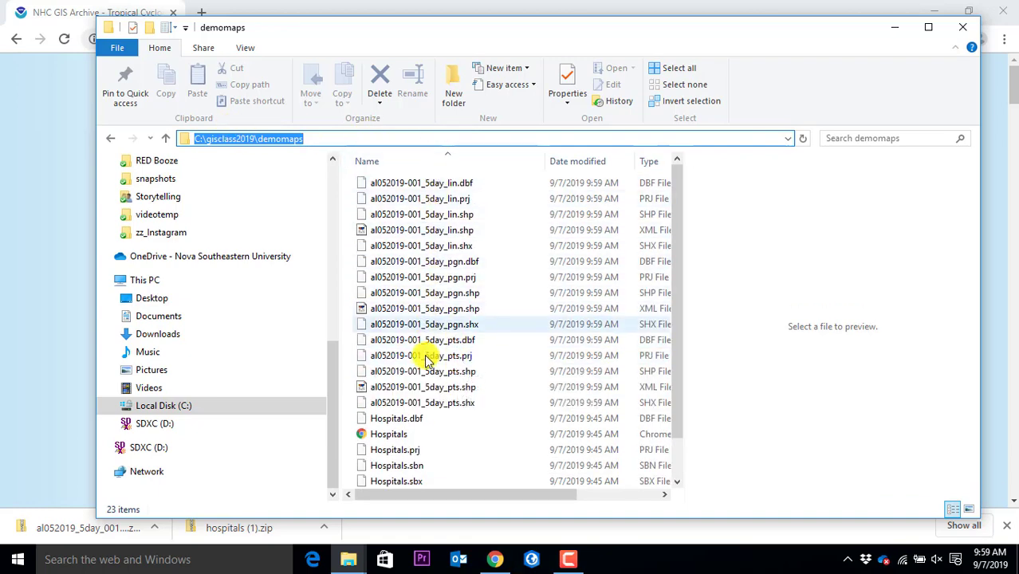
pyautogui.scroll(-1, 423, 435)
pyautogui.scroll(1, 430, 247)
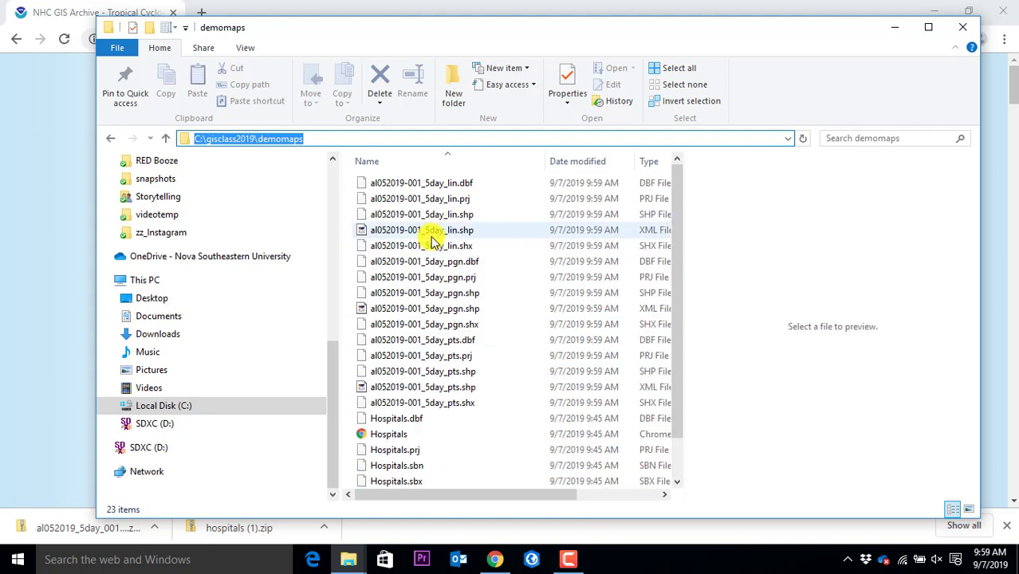
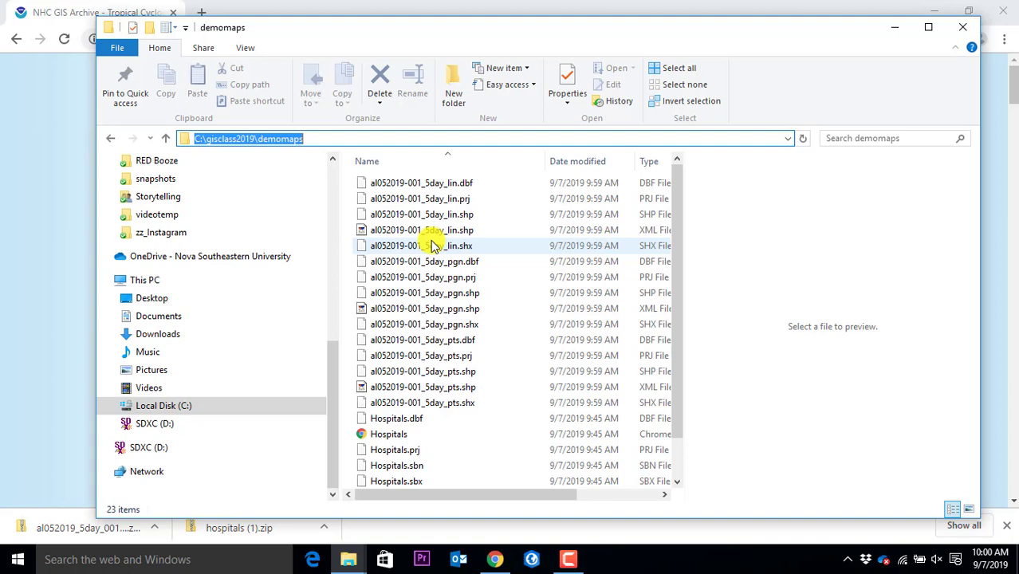
# Look through the line shapefile's component files (.shp, .shx, XML) in the demomaps folder
pyautogui.scroll(-1, 409, 331)
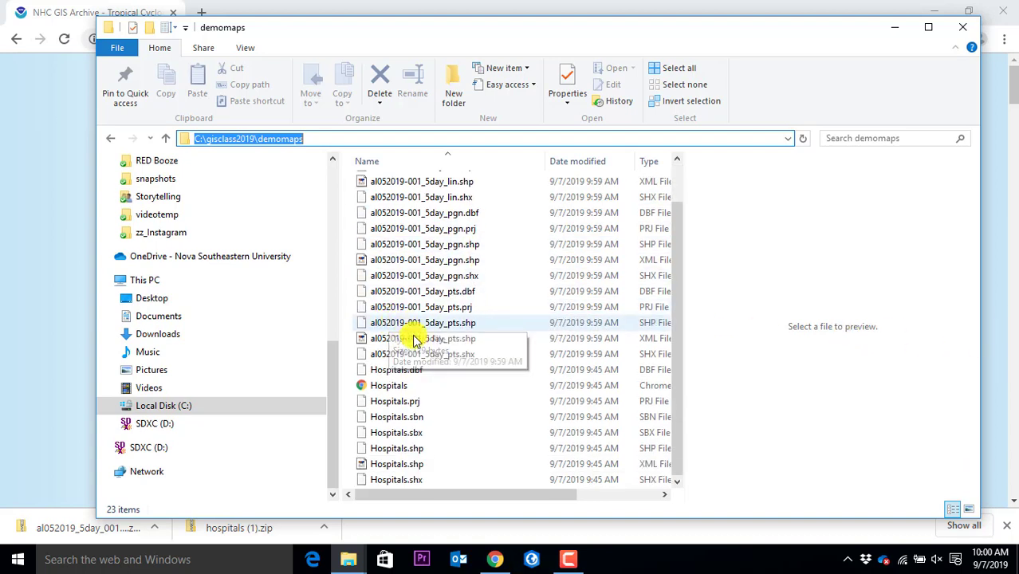
pyautogui.scroll(1, 405, 335)
pyautogui.click(400, 292)
pyautogui.click(388, 232)
pyautogui.click(392, 214)
pyautogui.click(407, 246)
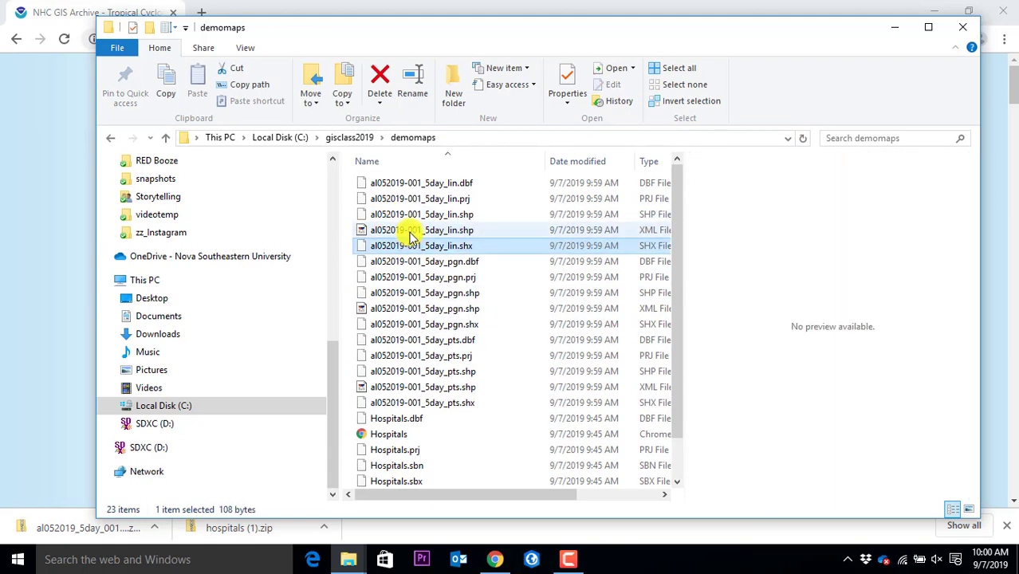
# Preview and scroll the lin.shp XML metadata, then bring ArcGIS Pro to the front
pyautogui.click(404, 229)
pyautogui.scroll(-2, 785, 310)
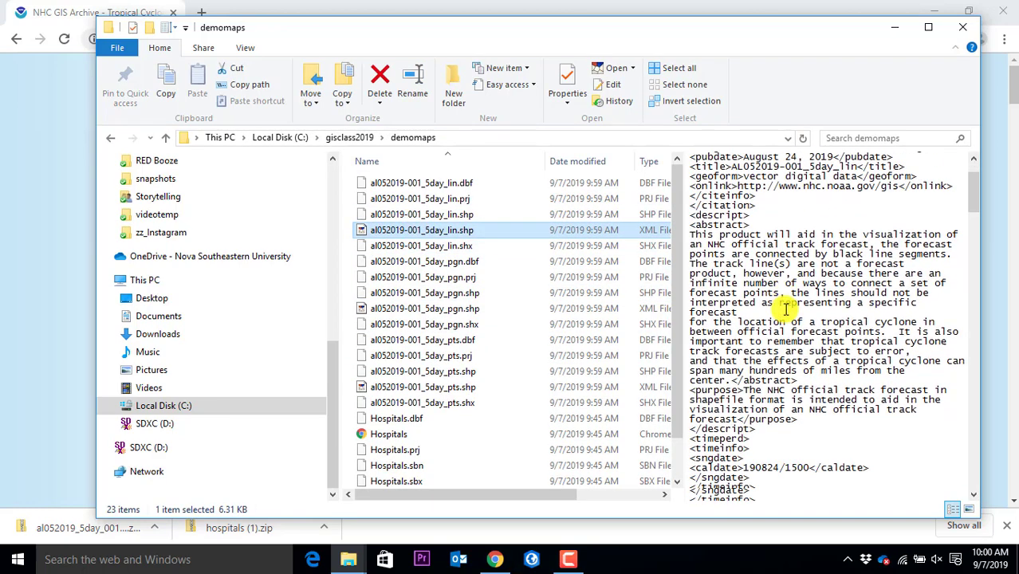
pyautogui.scroll(-4, 785, 310)
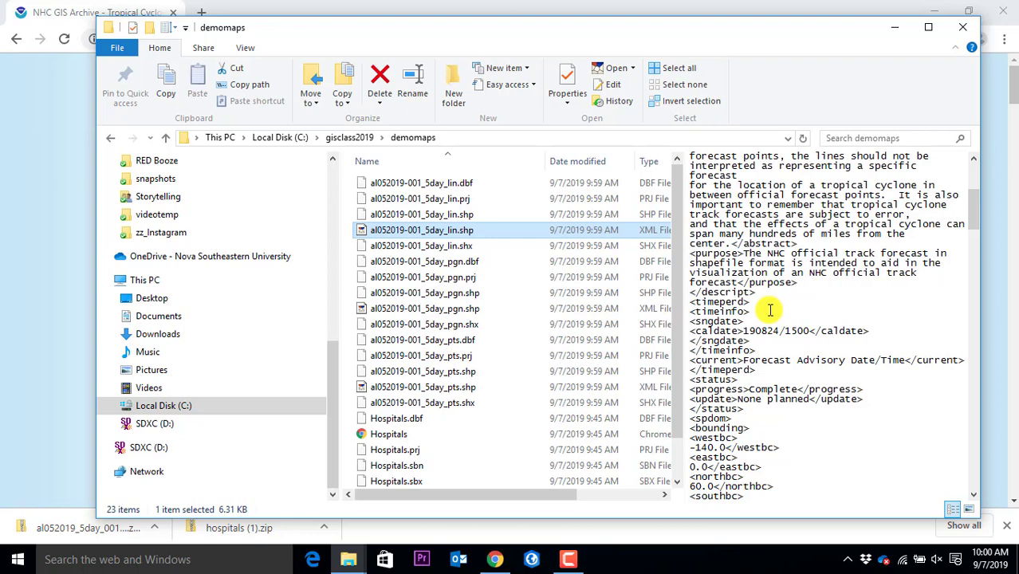
pyautogui.click(529, 560)
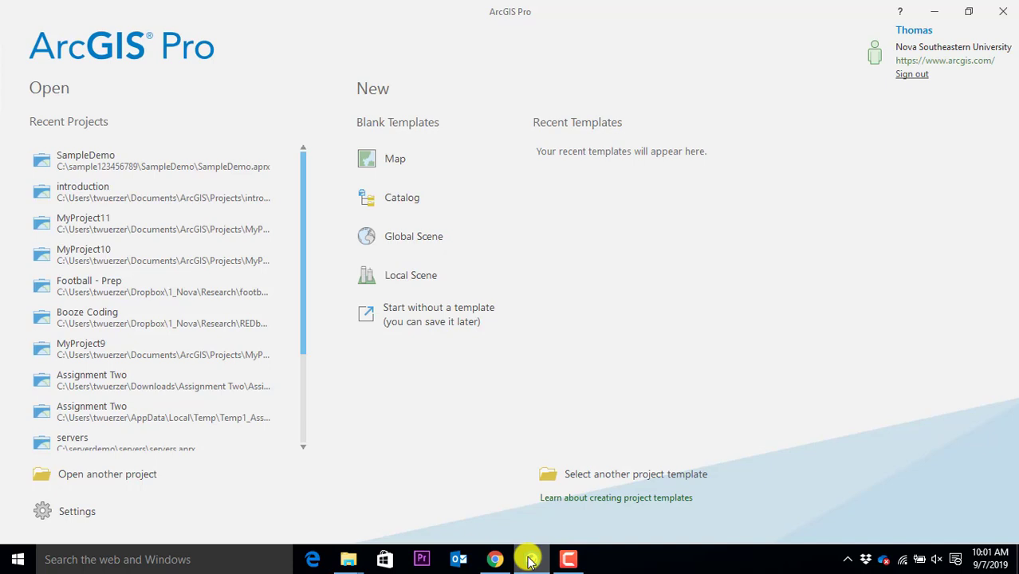
pyautogui.click(913, 74)
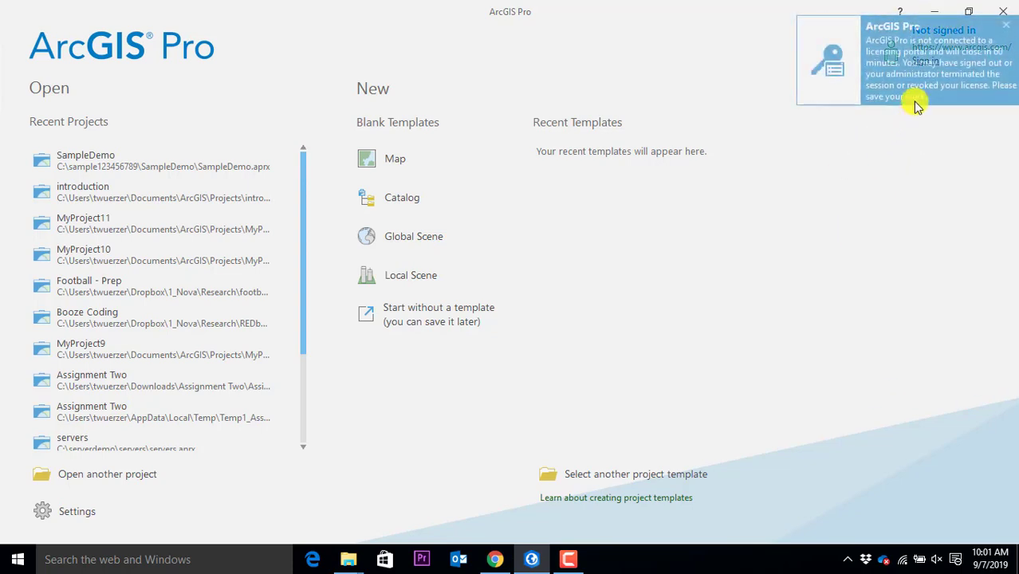
pyautogui.click(1005, 26)
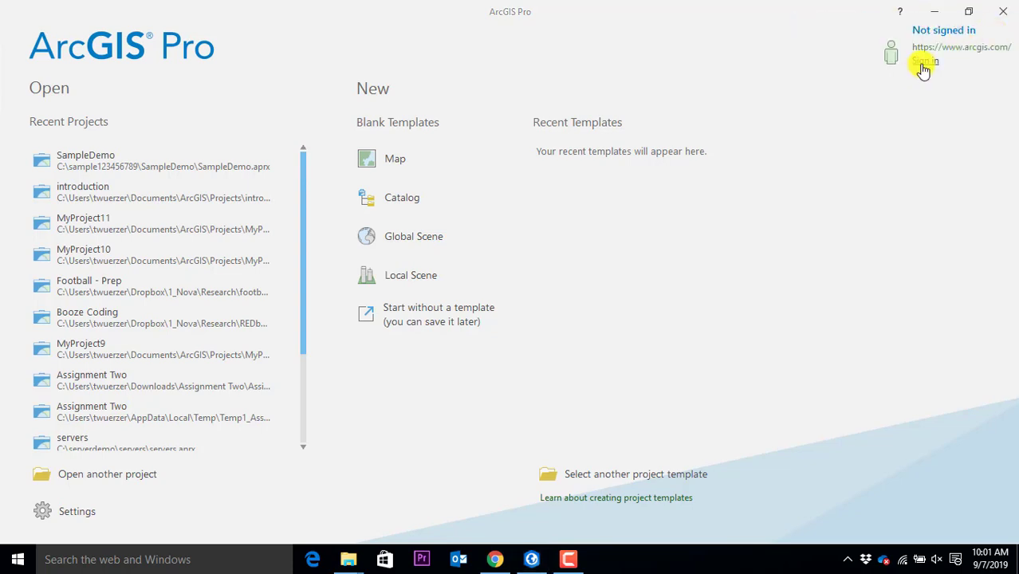
pyautogui.click(924, 63)
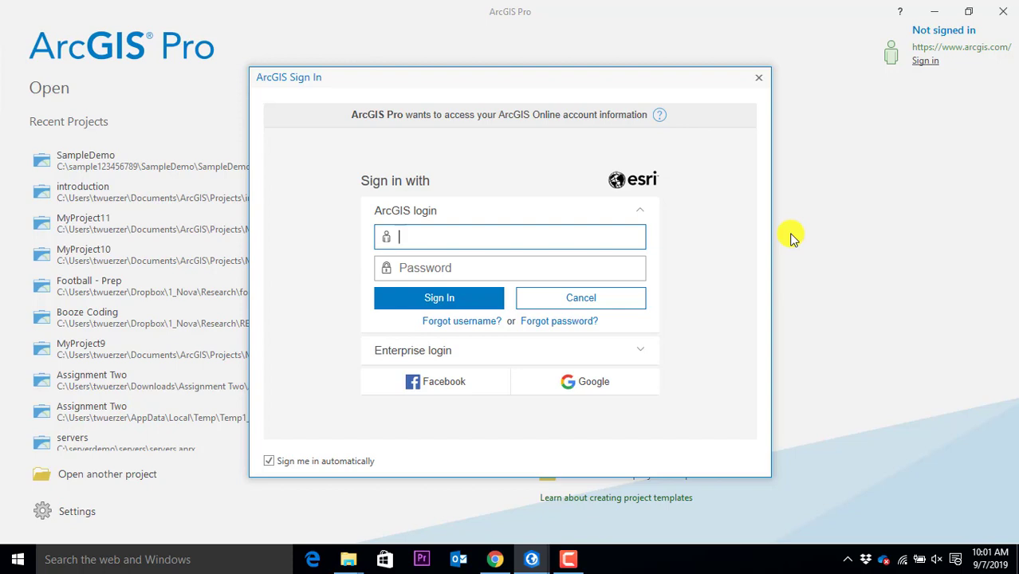
pyautogui.hotkey('ctrl', 'a')
pyautogui.press('BackSpace')
pyautogui.press('Tab')
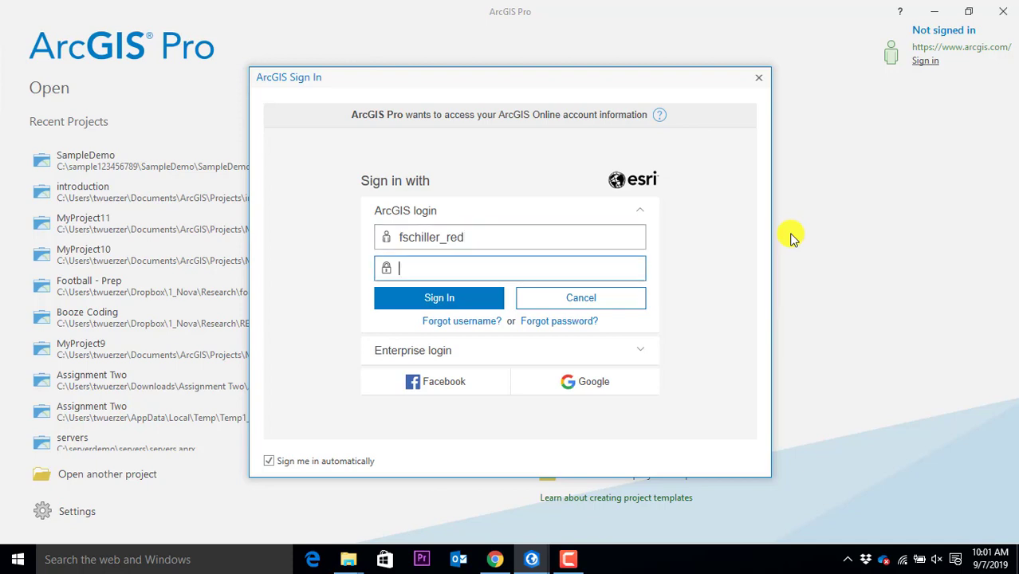
pyautogui.write('•••••••••')
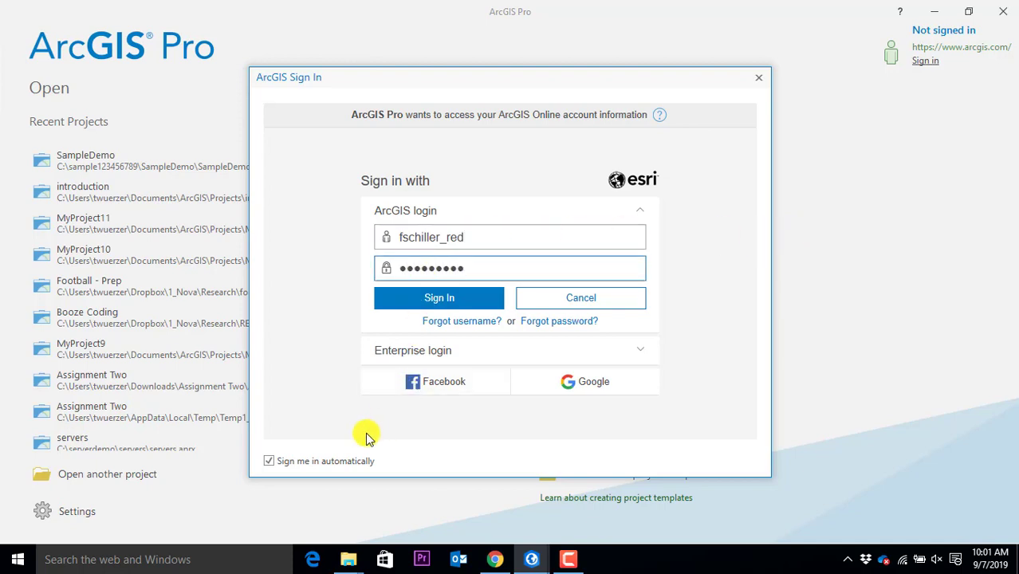
pyautogui.click(363, 460)
pyautogui.click(418, 292)
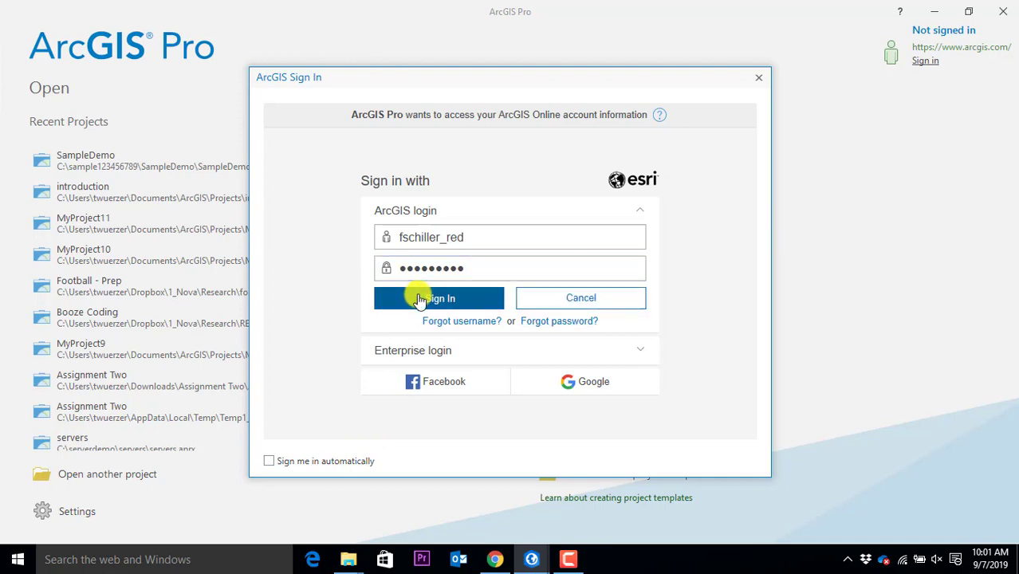
pyautogui.doubleClick(505, 252)
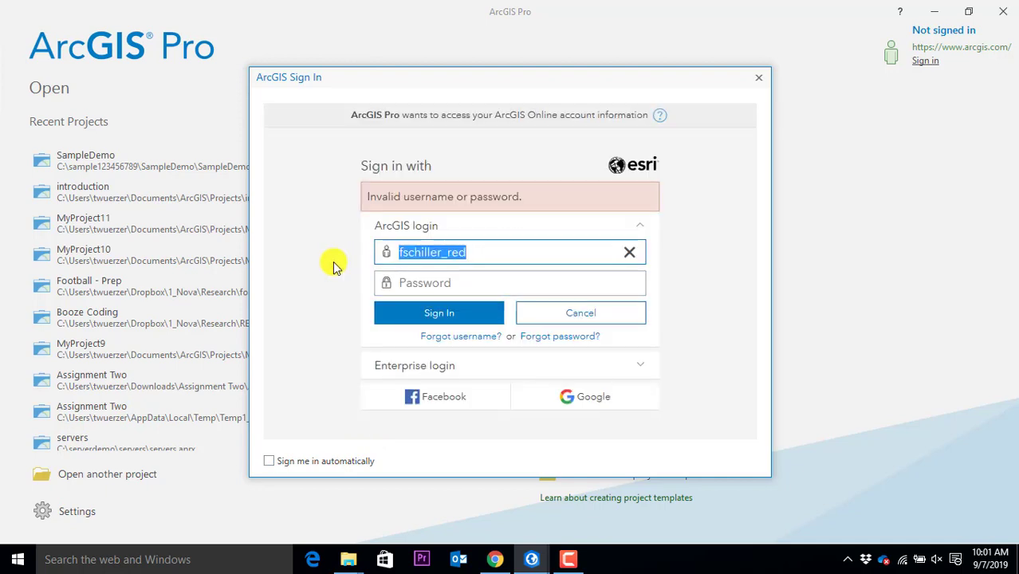
pyautogui.write('twue')
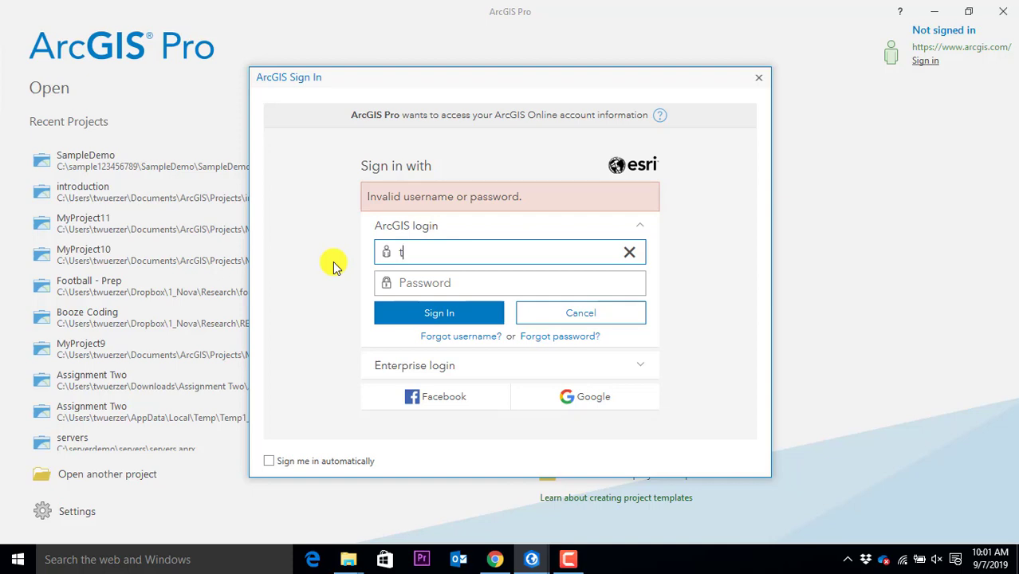
pyautogui.press('BackSpace')
pyautogui.press('BackSpace')
pyautogui.press('BackSpace')
pyautogui.press('BackSpace')
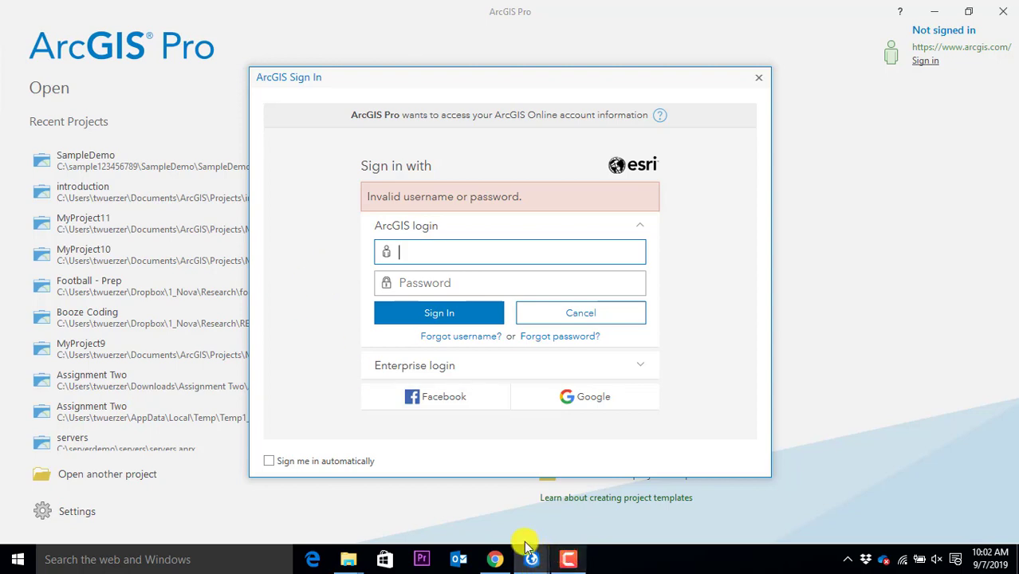
pyautogui.click(568, 559)
pyautogui.click(943, 497)
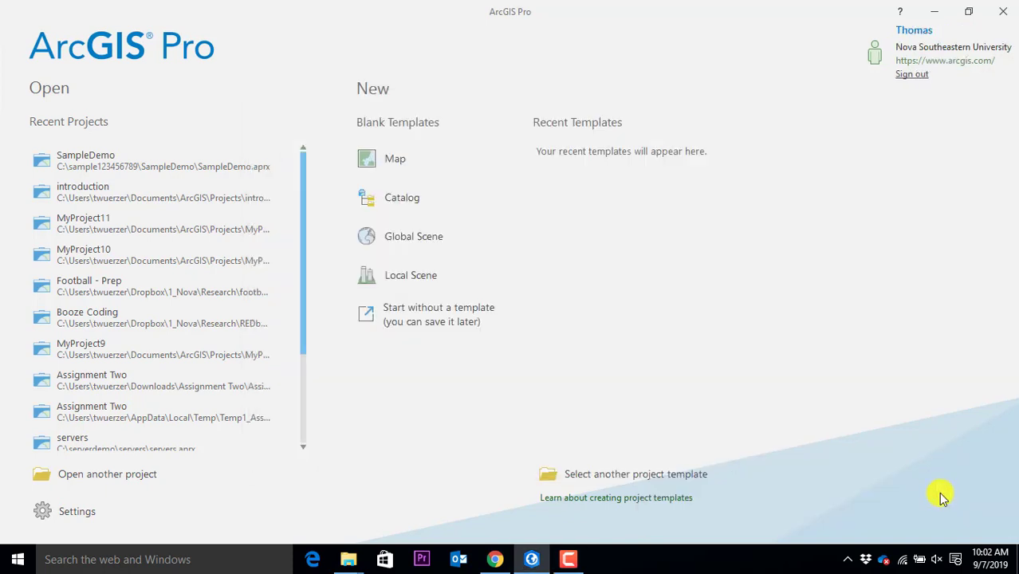
# Start a new project from the blank Map template, named maplayout
pyautogui.click(570, 560)
pyautogui.click(571, 562)
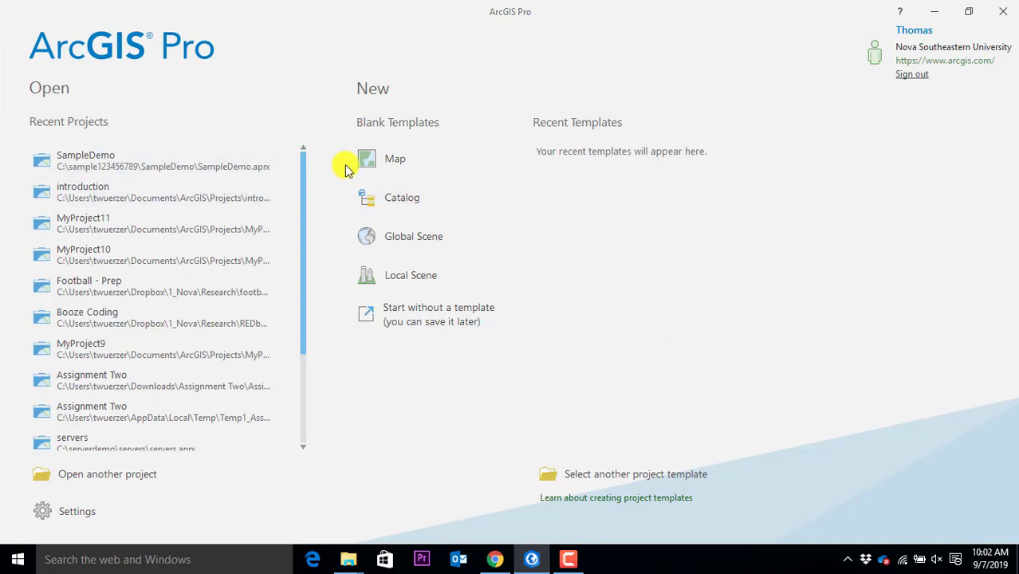
pyautogui.click(383, 159)
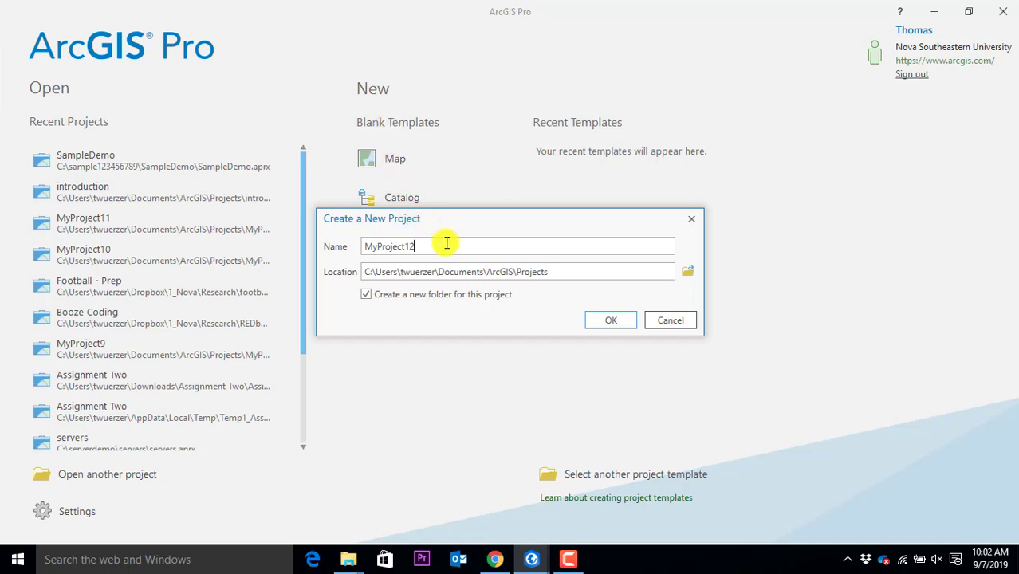
pyautogui.moveTo(447, 243); pyautogui.dragTo(311, 243)
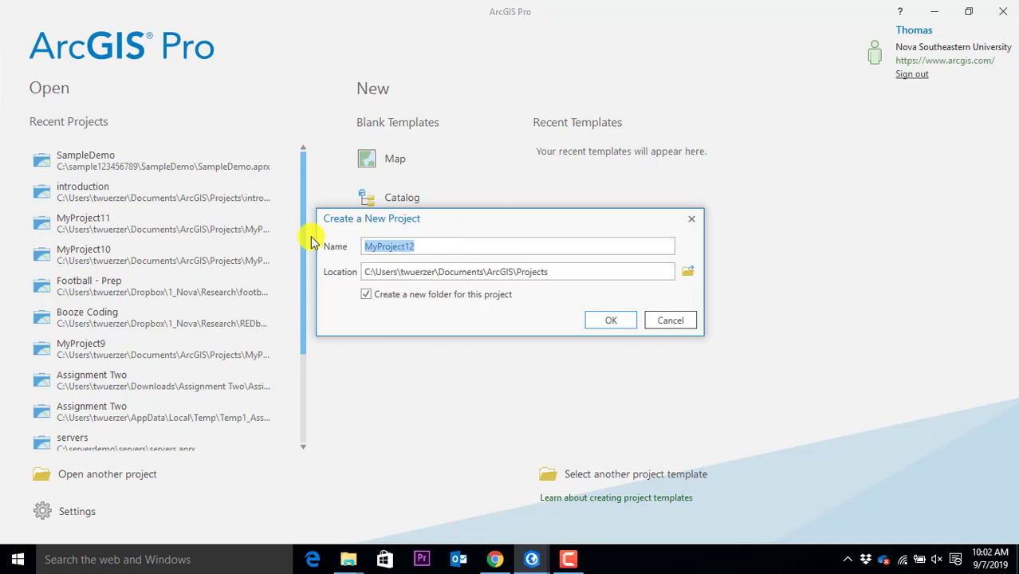
pyautogui.write('maplayout')
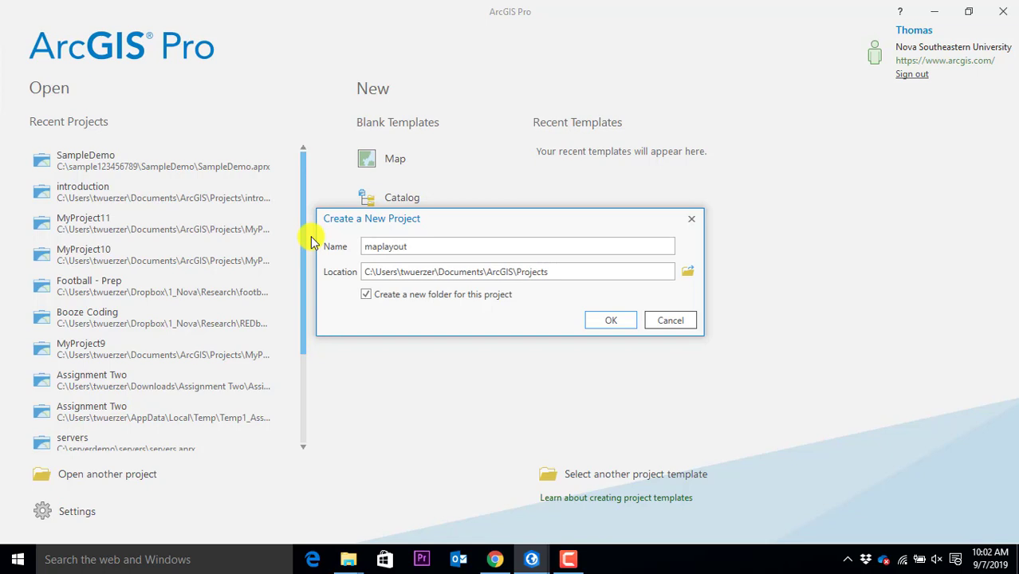
# Set the new project's location to the C:\gisclass2019 folder
pyautogui.click(630, 280)
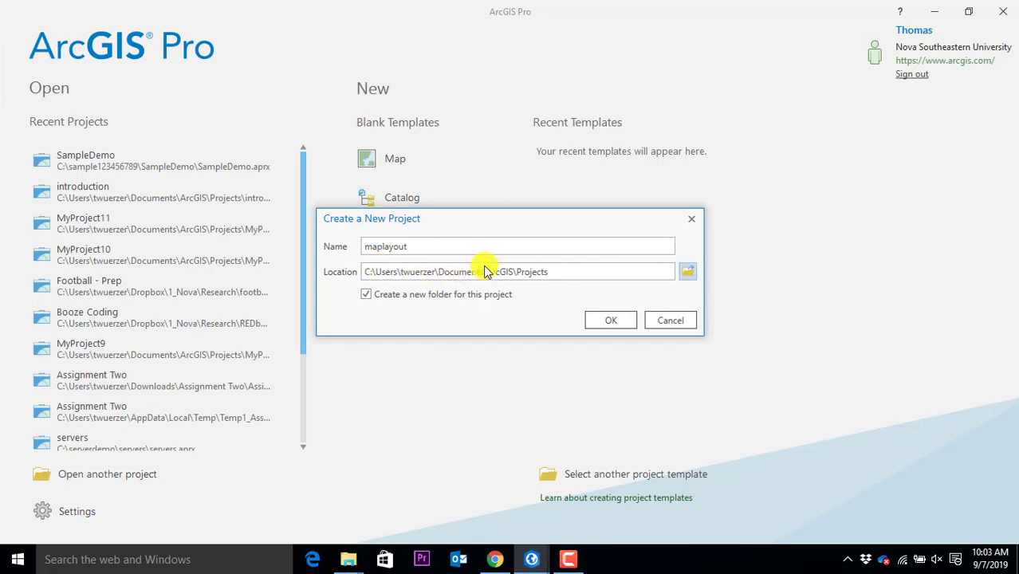
pyautogui.click(684, 273)
pyautogui.click(327, 292)
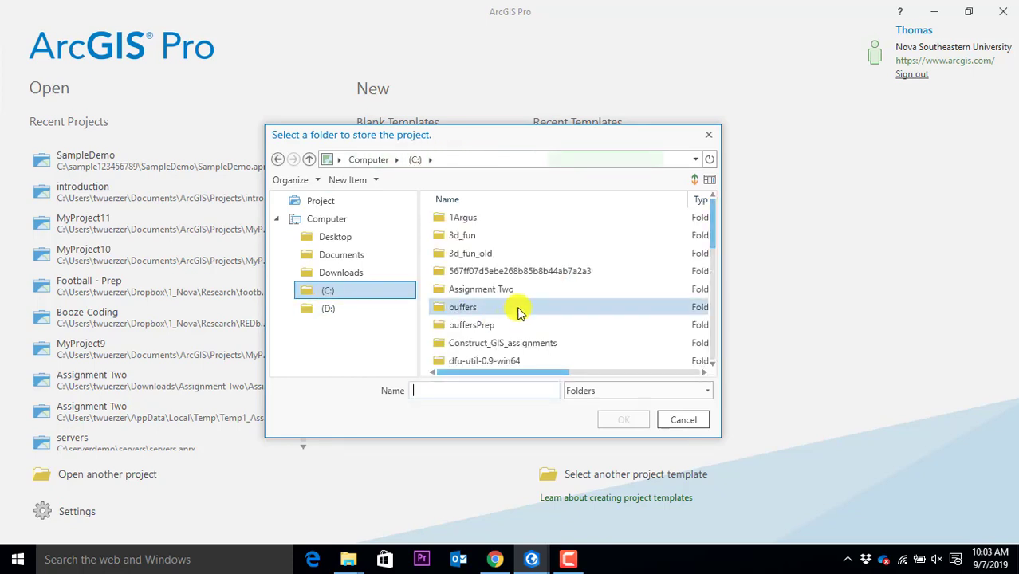
pyautogui.scroll(-1, 517, 313)
pyautogui.click(495, 343)
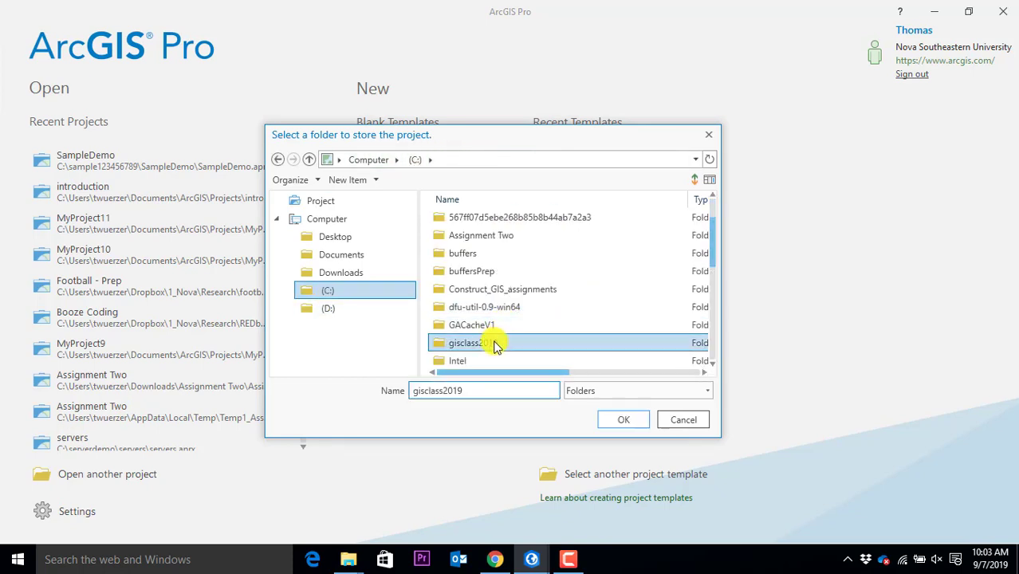
pyautogui.click(477, 343)
pyautogui.click(614, 421)
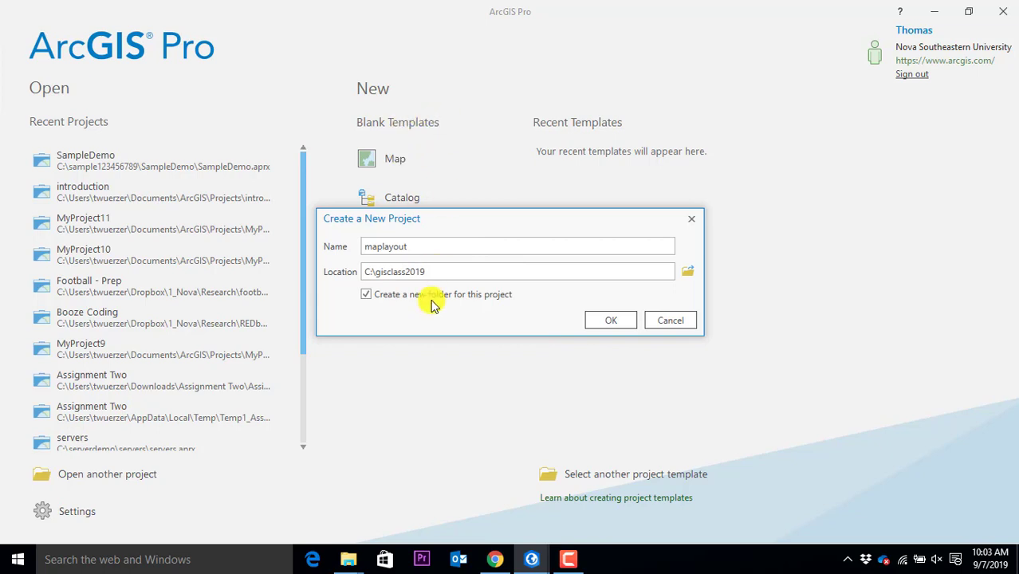
pyautogui.moveTo(489, 221); pyautogui.dragTo(502, 201)
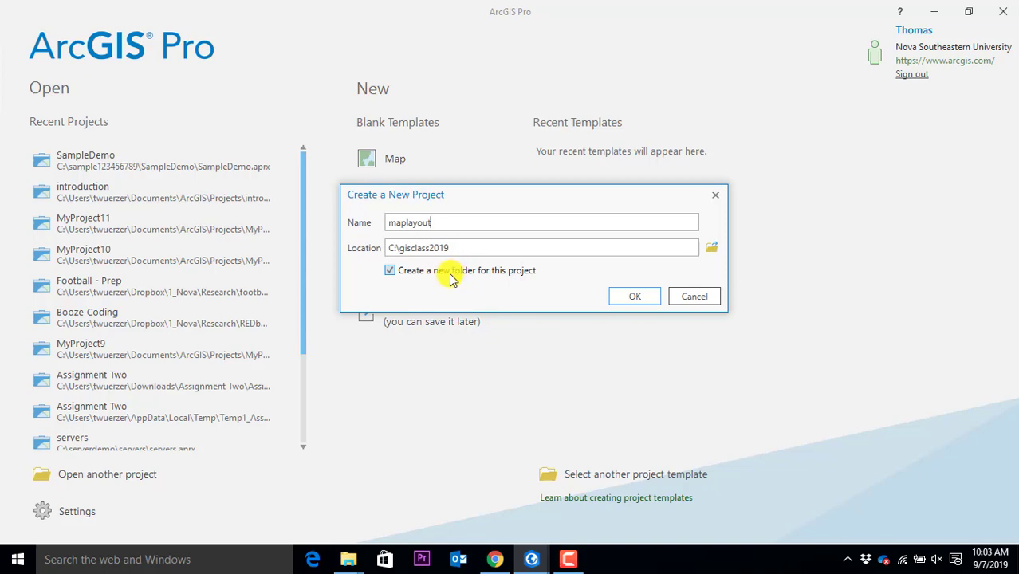
pyautogui.click(473, 251)
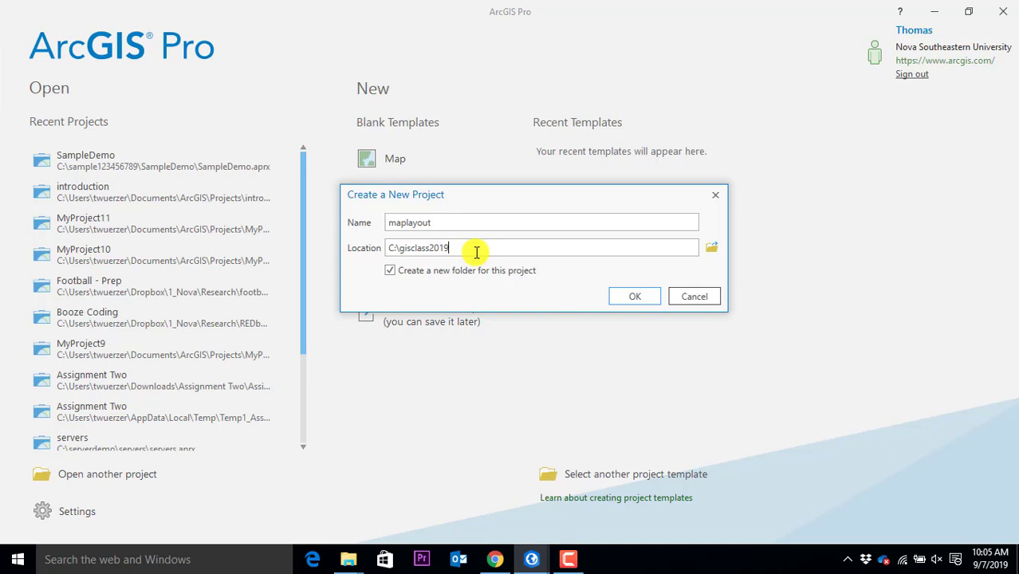
# Create the maplayout project and let it open with the Topographic basemap
pyautogui.click(643, 297)
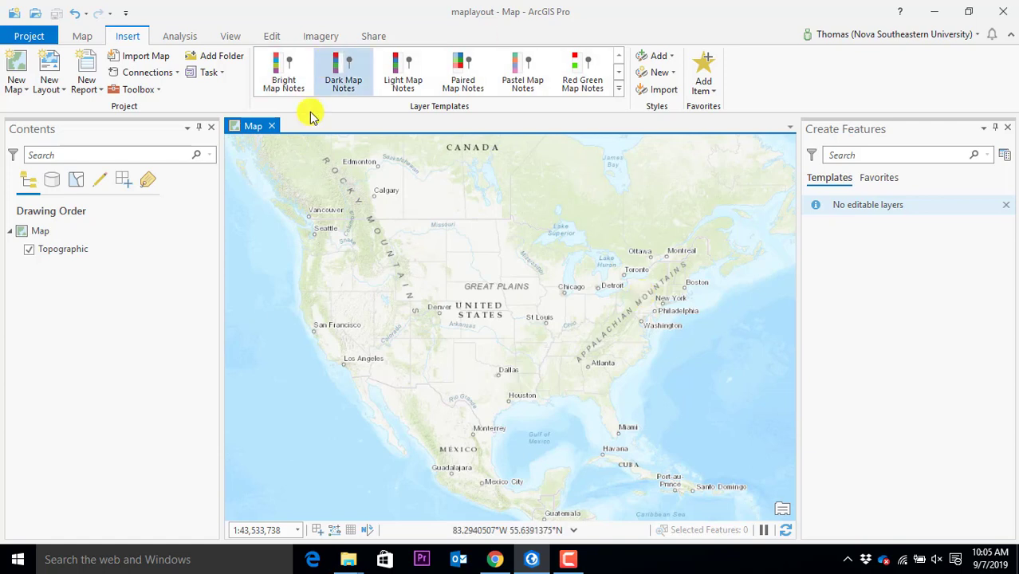
# Close the Create Features pane and the floating map window
pyautogui.moveTo(243, 125); pyautogui.dragTo(284, 156)
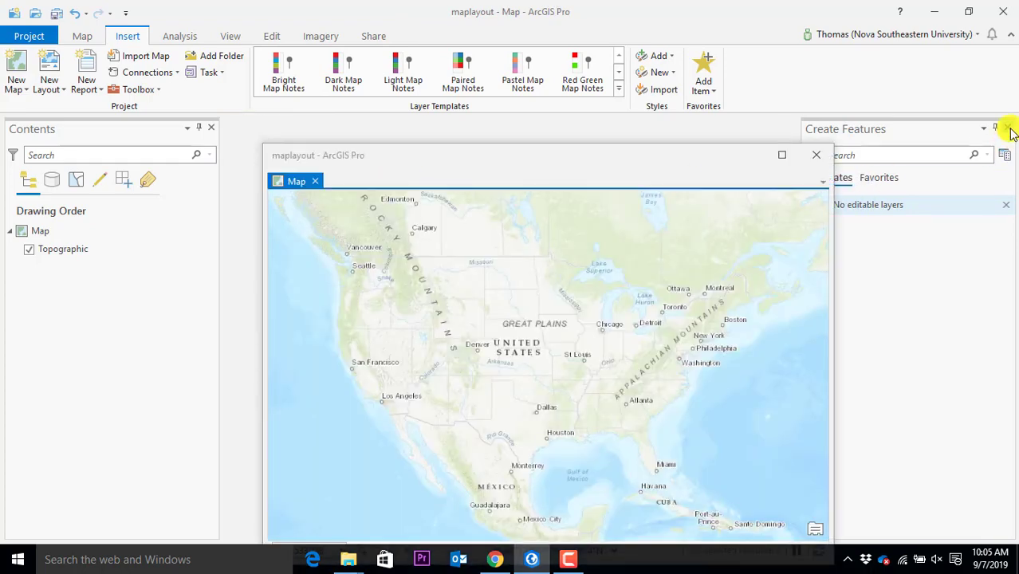
pyautogui.click(1008, 129)
pyautogui.moveTo(712, 162); pyautogui.dragTo(700, 138)
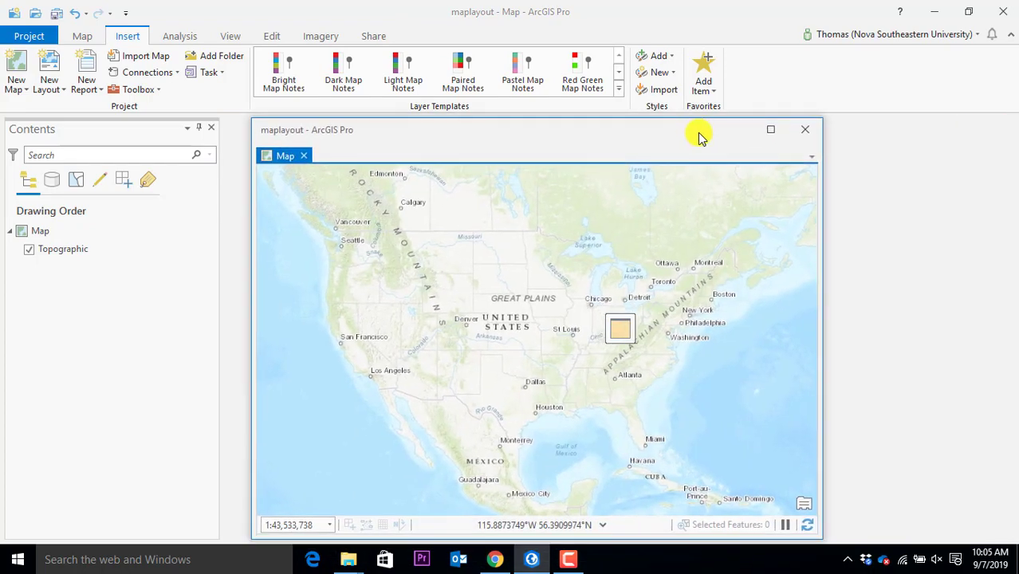
pyautogui.click(771, 130)
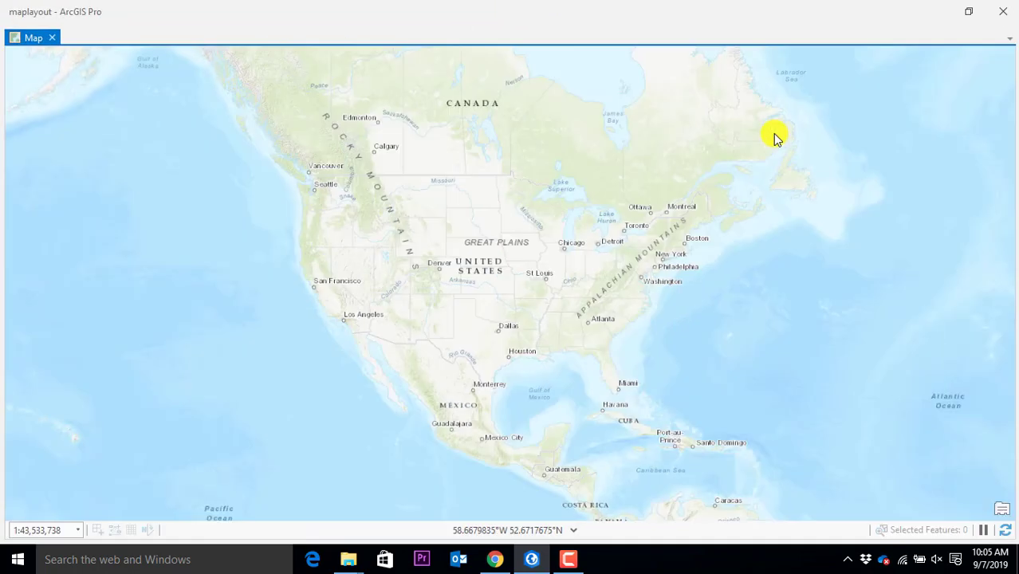
pyautogui.click(1007, 10)
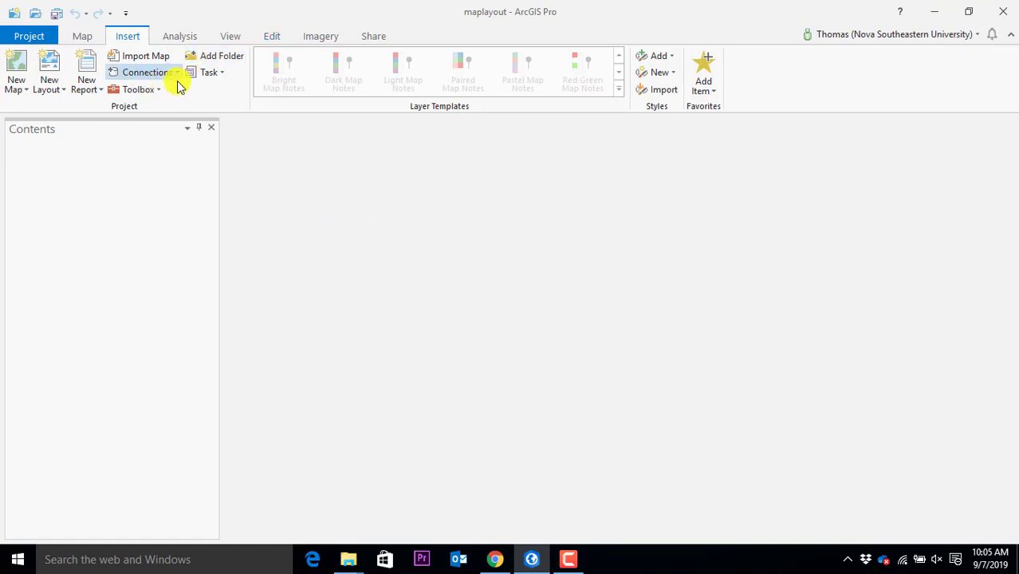
# Insert a new map, Map1, and open its Map Properties to edit the name
pyautogui.click(240, 37)
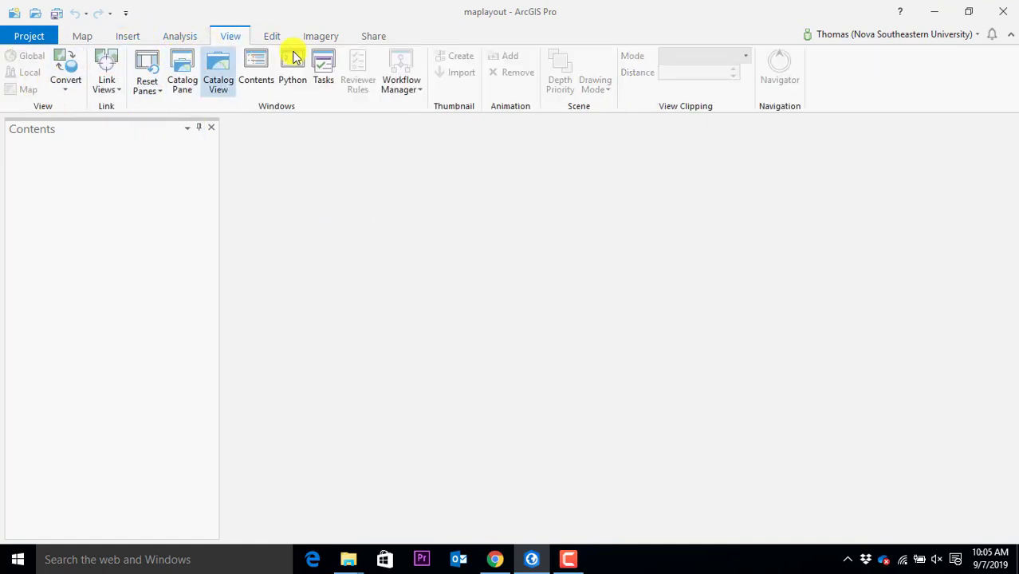
pyautogui.click(128, 35)
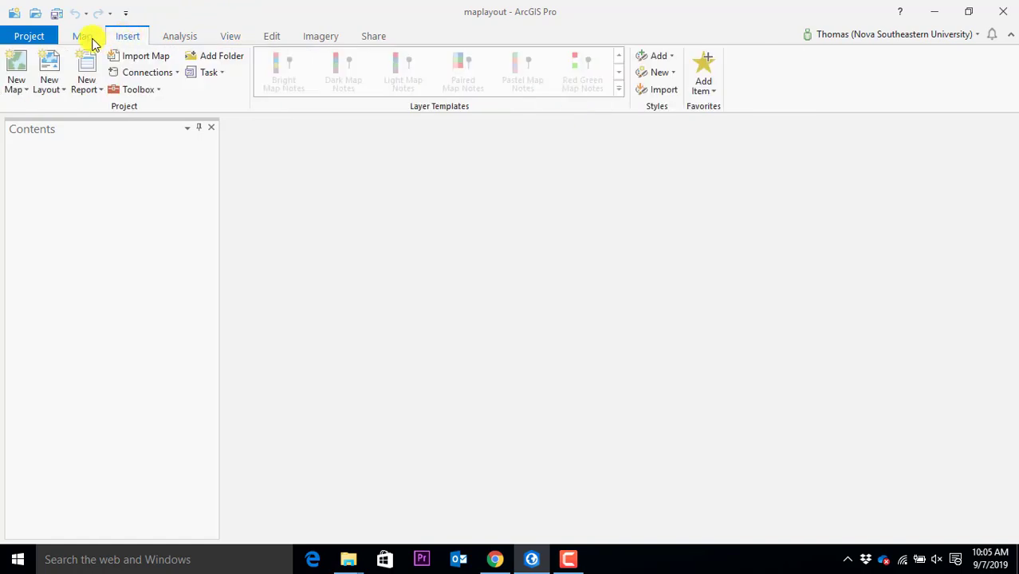
pyautogui.click(90, 37)
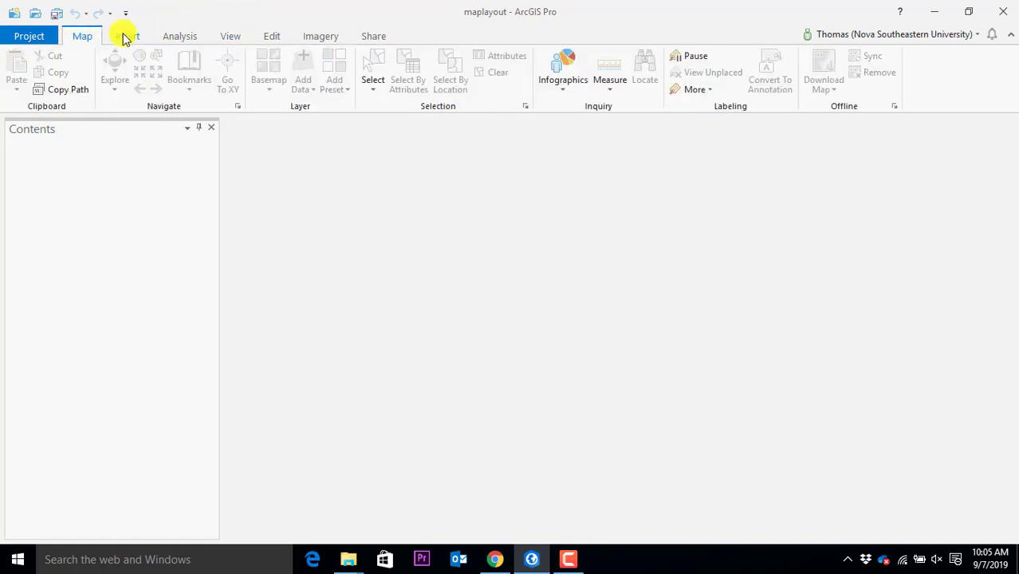
pyautogui.click(127, 36)
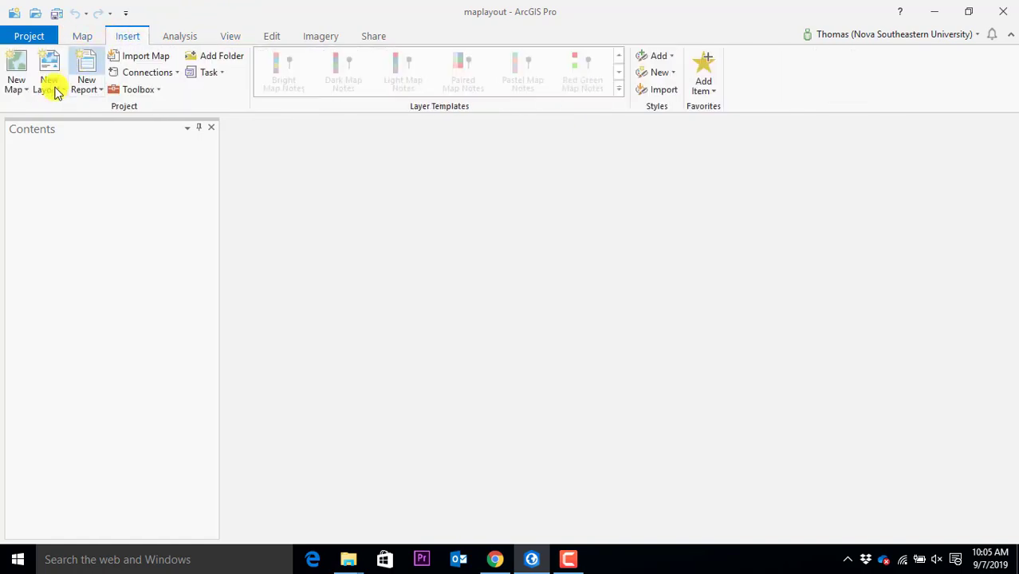
pyautogui.click(18, 68)
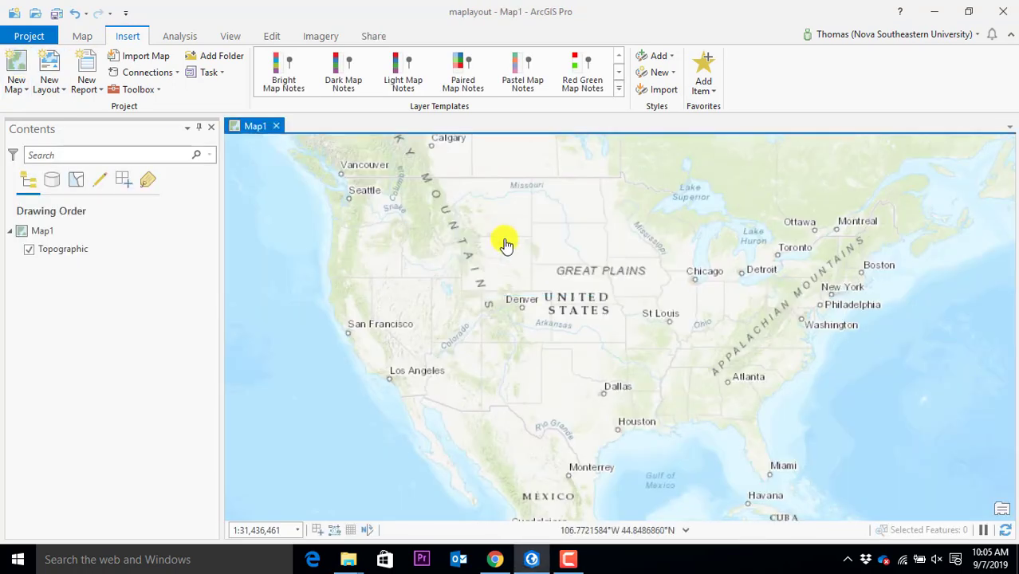
pyautogui.click(65, 234)
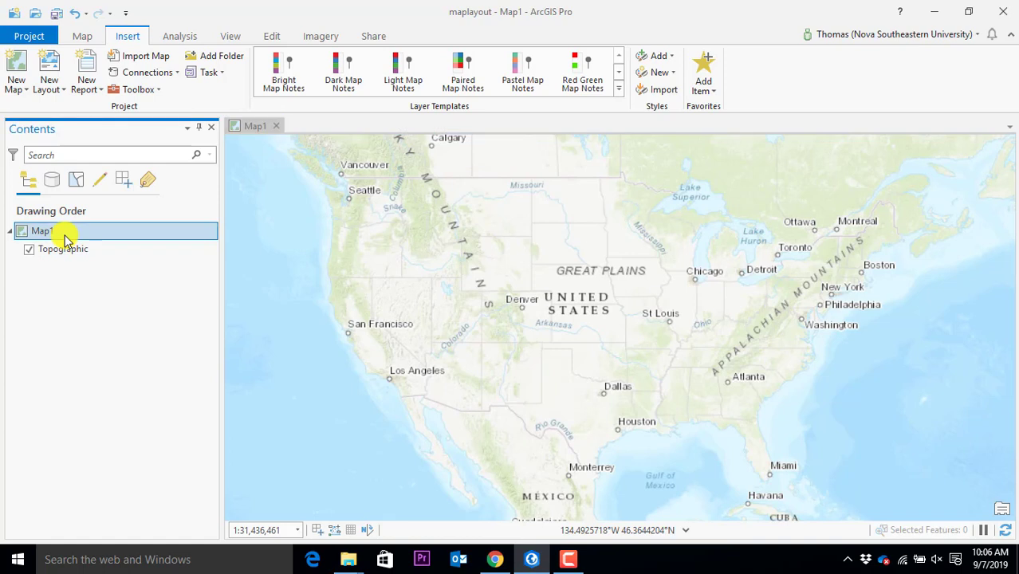
pyautogui.doubleClick(65, 235)
pyautogui.click(518, 168)
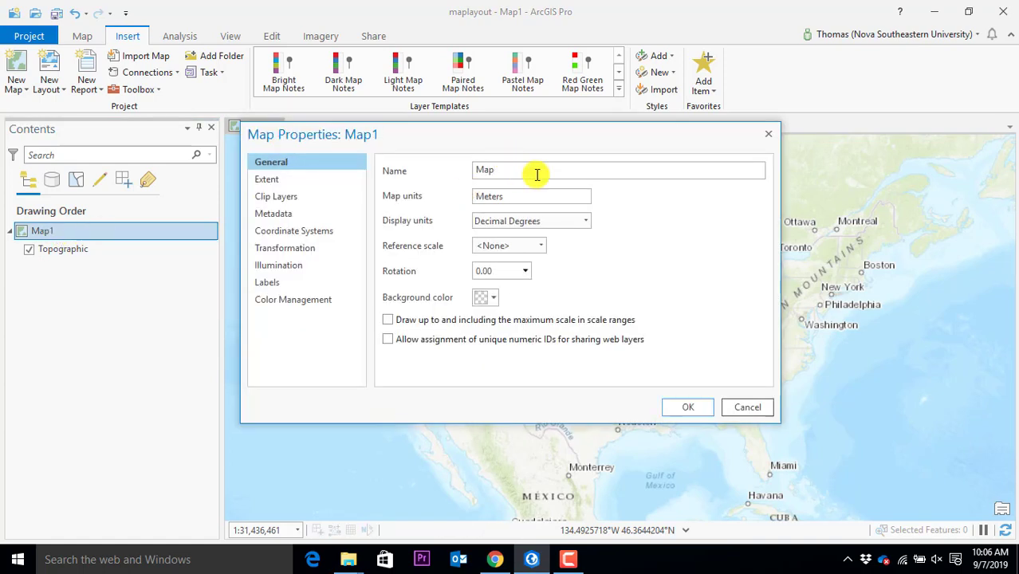
# Confirm the new name 'Map' in Map Properties
pyautogui.click(691, 409)
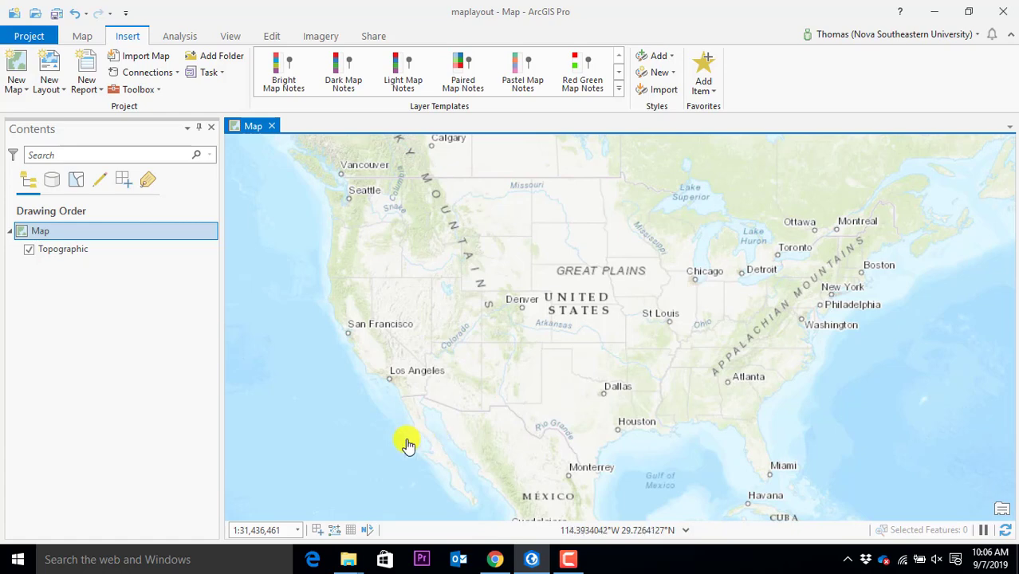
pyautogui.click(351, 562)
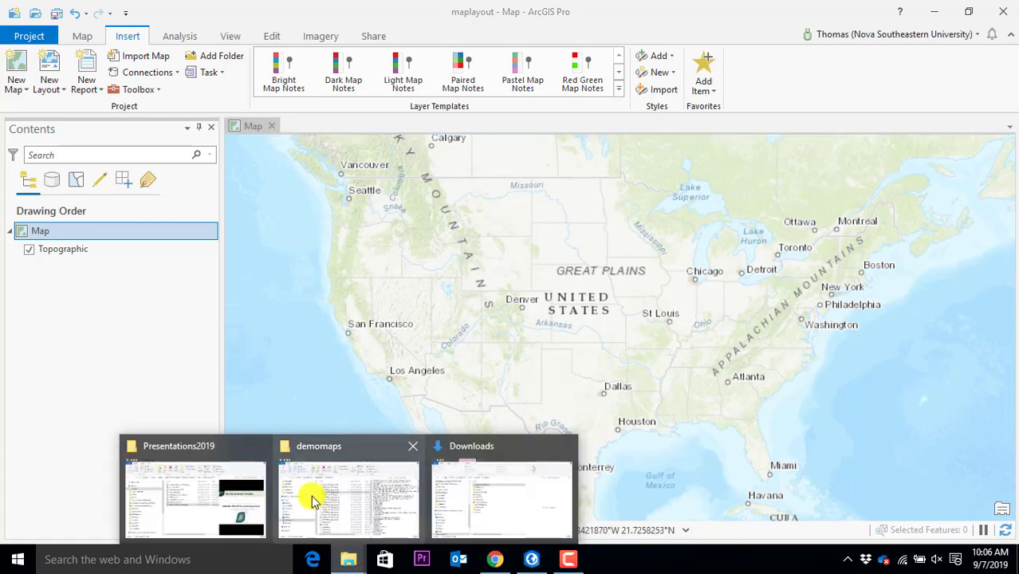
pyautogui.click(312, 497)
pyautogui.scroll(-1, 434, 262)
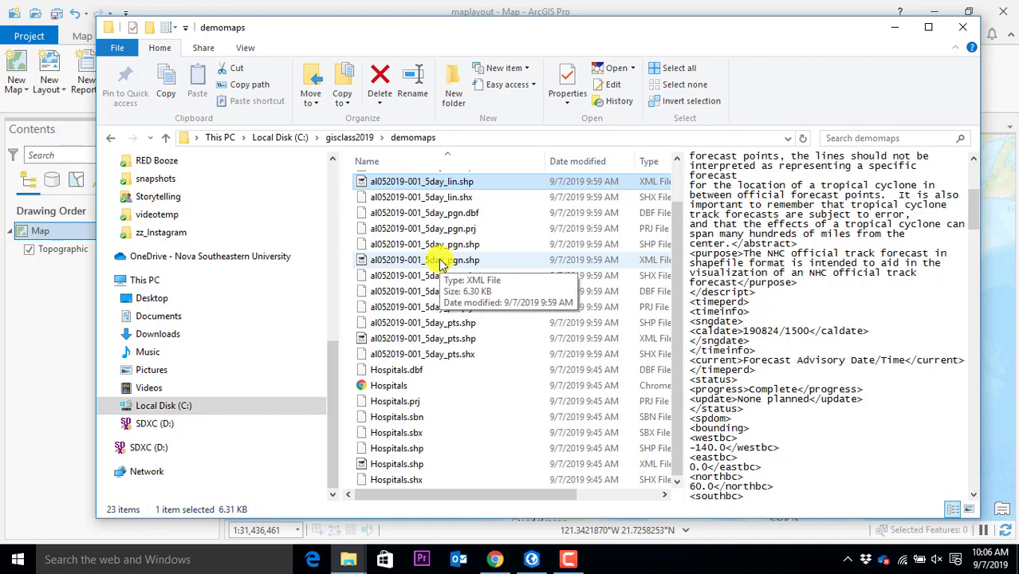
pyautogui.scroll(1, 439, 263)
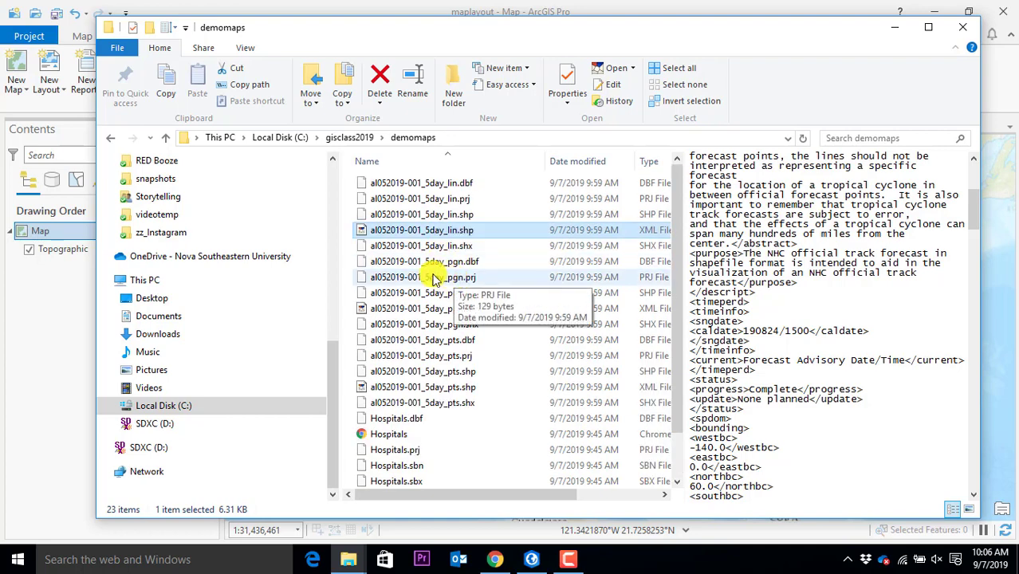
pyautogui.click(351, 139)
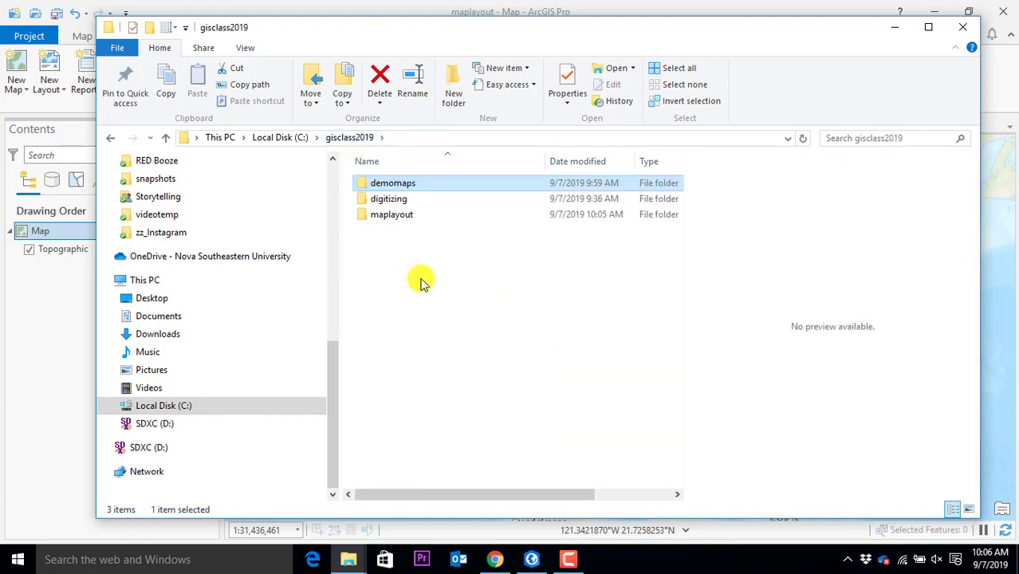
pyautogui.click(399, 254)
pyautogui.click(393, 221)
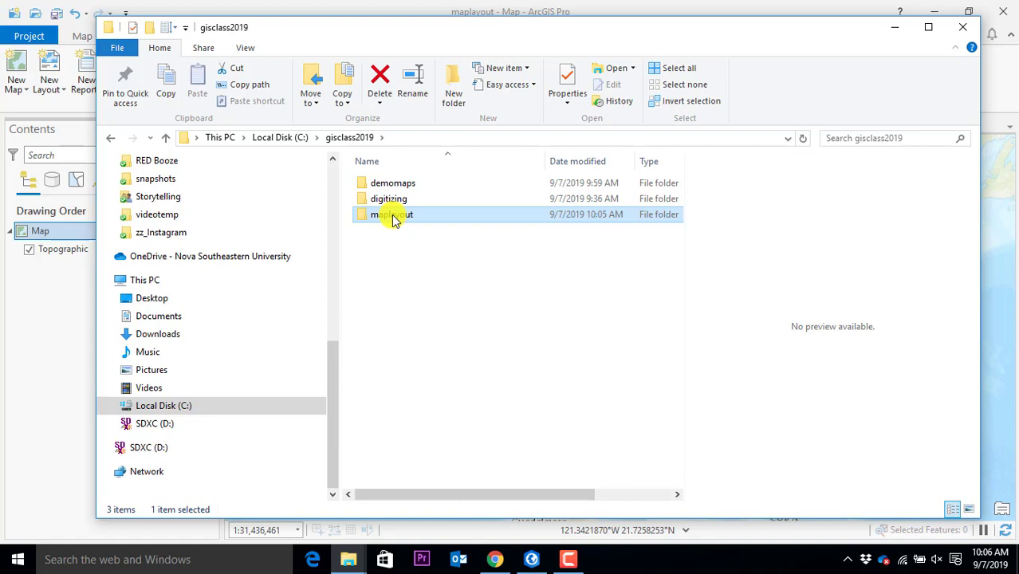
pyautogui.doubleClick(394, 217)
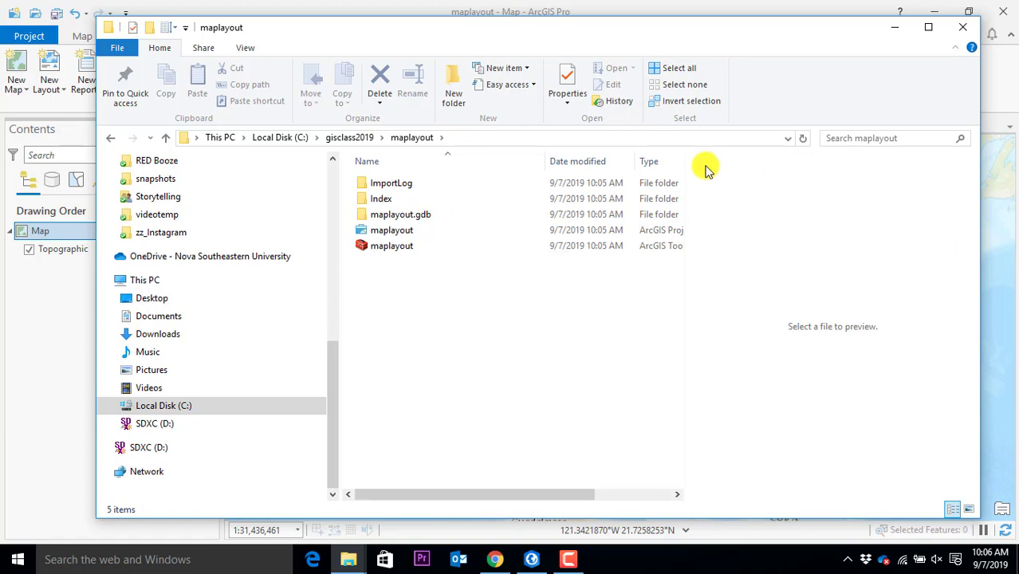
pyautogui.moveTo(639, 158); pyautogui.dragTo(530, 152)
pyautogui.click(635, 231)
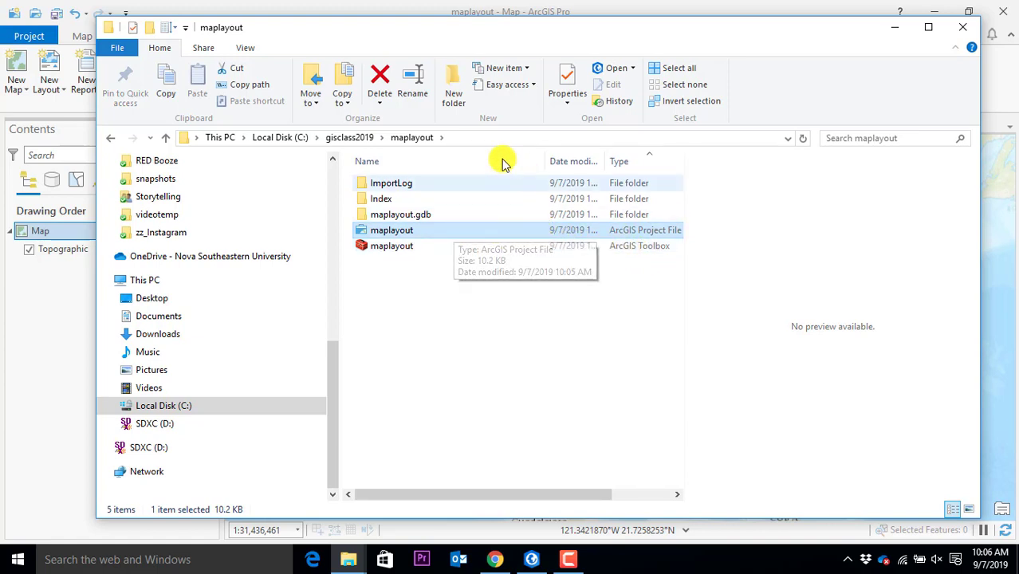
pyautogui.click(343, 135)
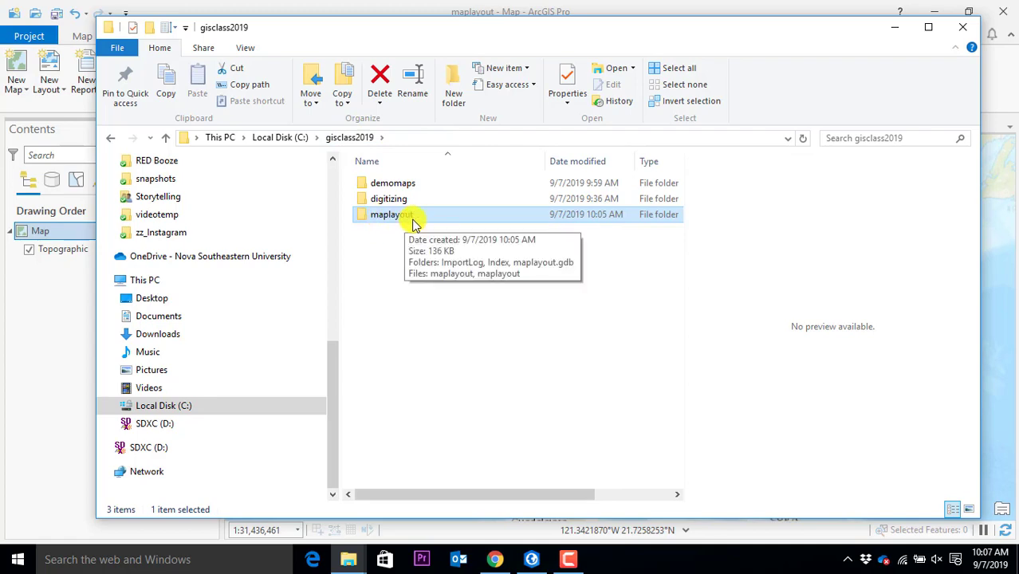
pyautogui.click(430, 11)
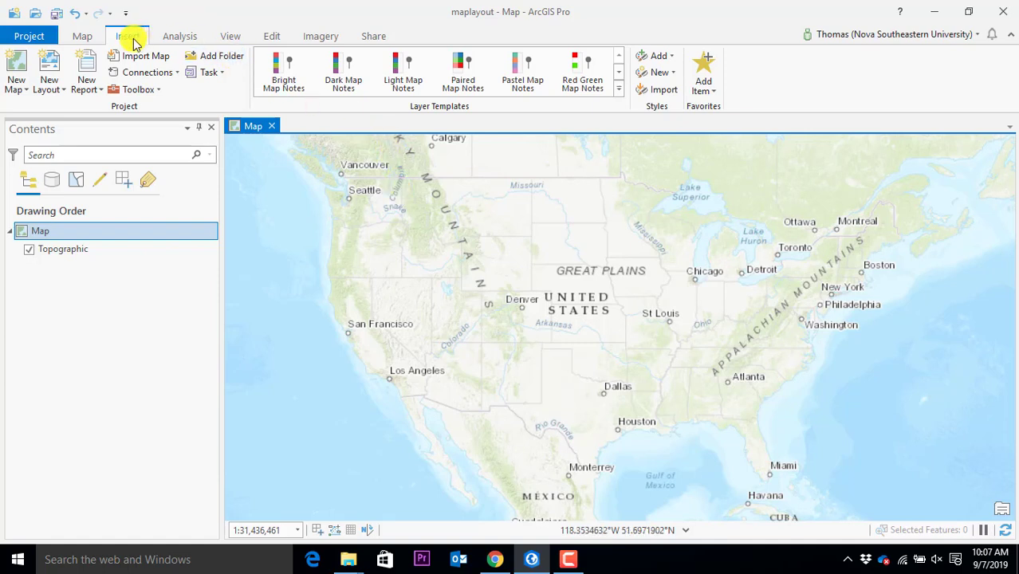
# Open the Add Data browser from the Map tab and enlarge it
pyautogui.click(82, 36)
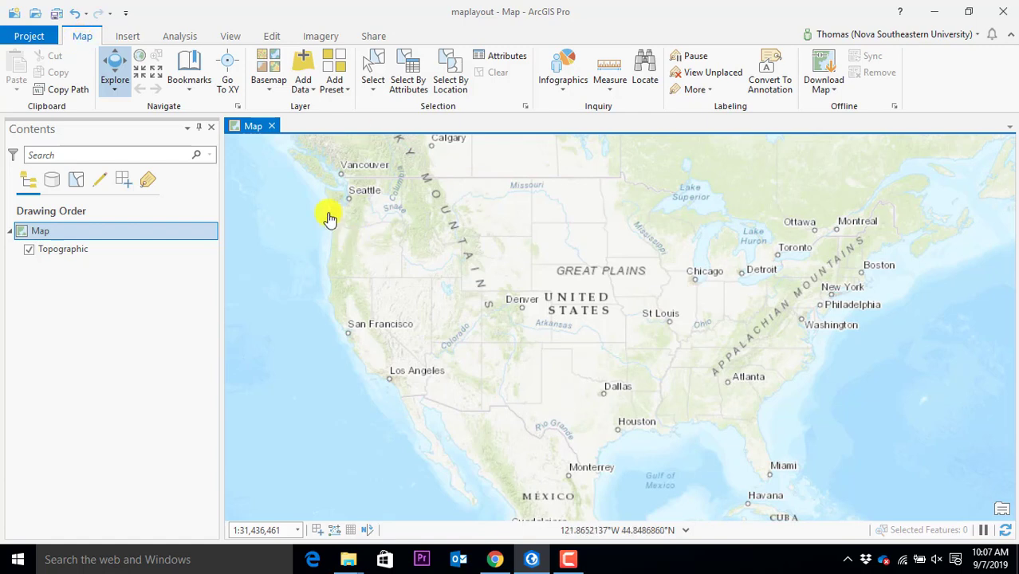
pyautogui.click(303, 88)
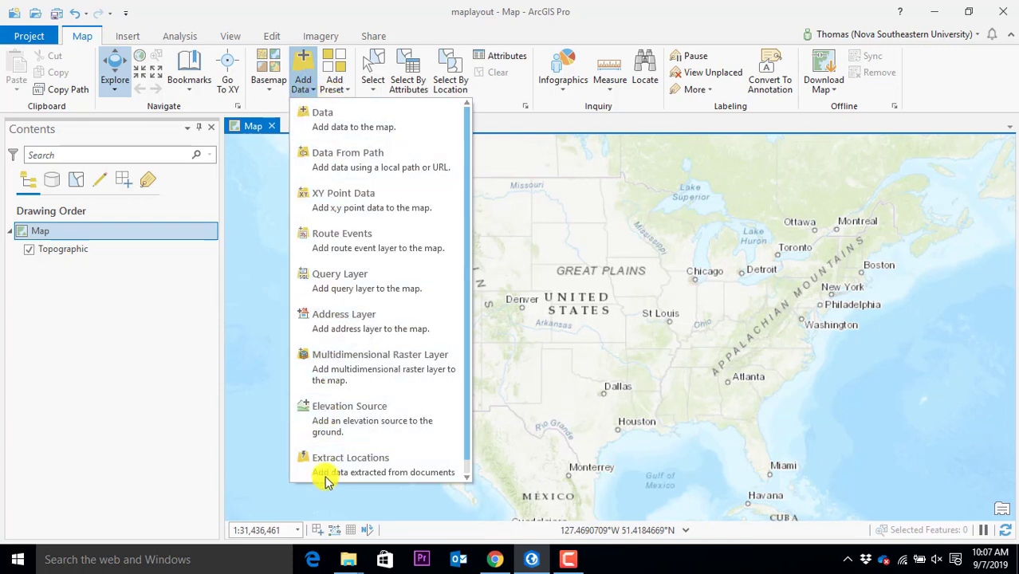
pyautogui.click(323, 127)
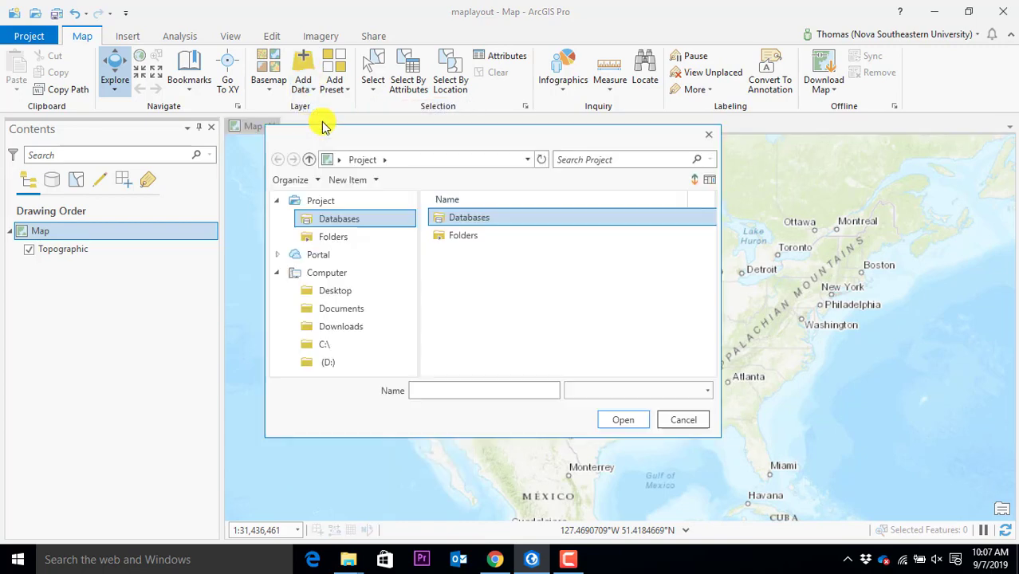
pyautogui.moveTo(375, 139); pyautogui.dragTo(338, 65)
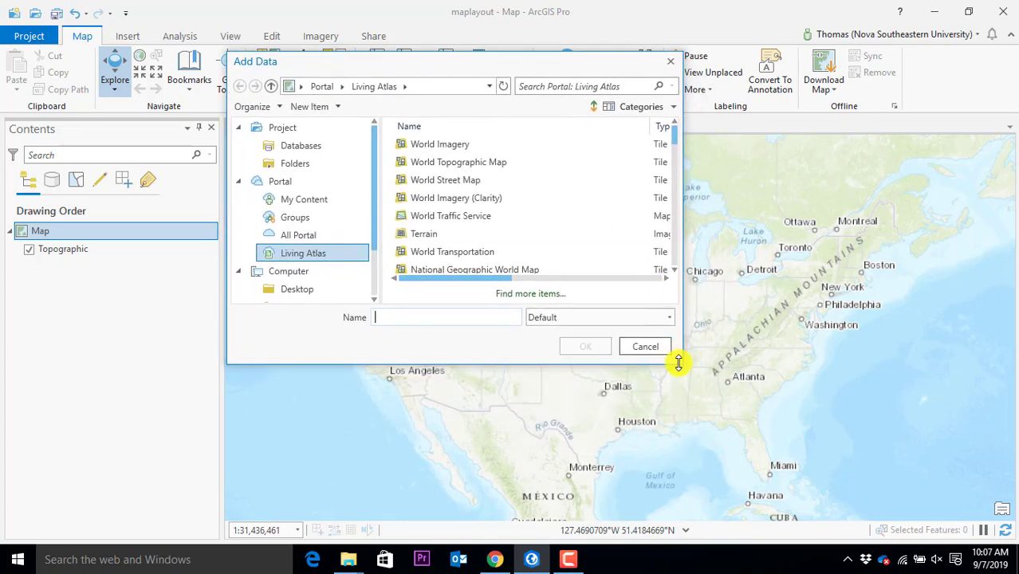
pyautogui.moveTo(678, 365); pyautogui.dragTo(844, 514)
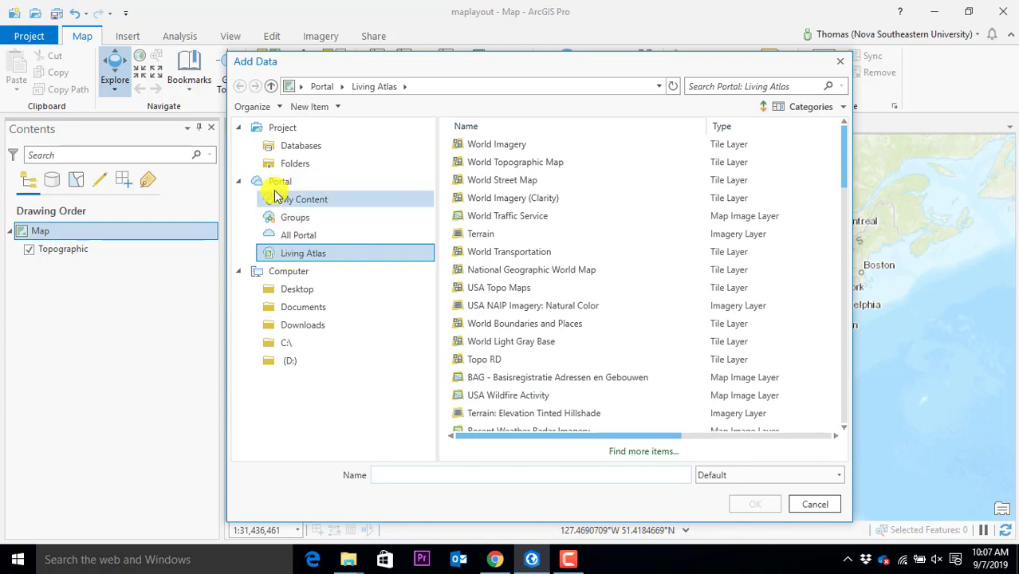
# Browse to C:\gisclass2019\demomaps to list its four shapefiles, including Hospitals.shp
pyautogui.click(291, 344)
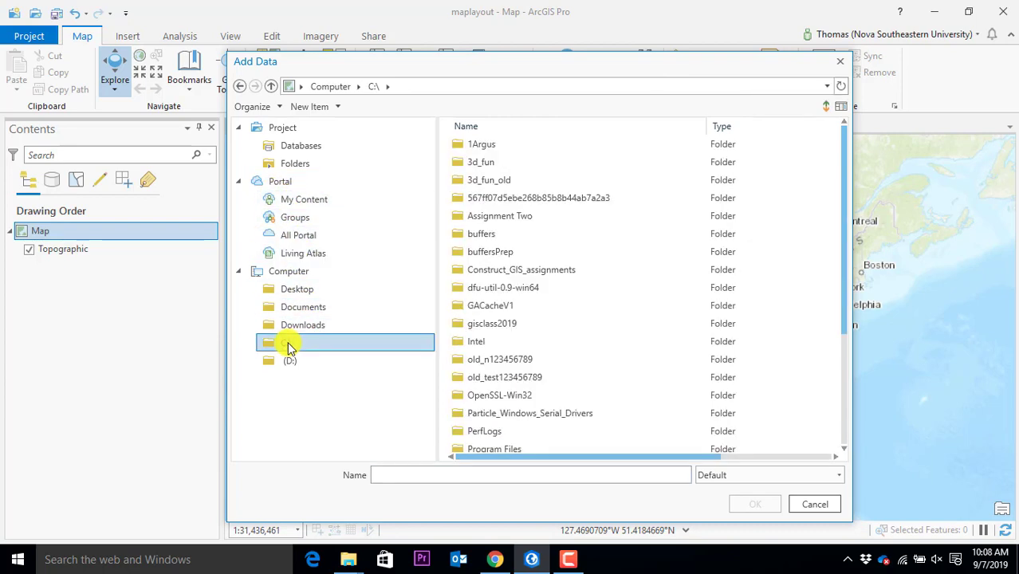
pyautogui.scroll(-3, 510, 422)
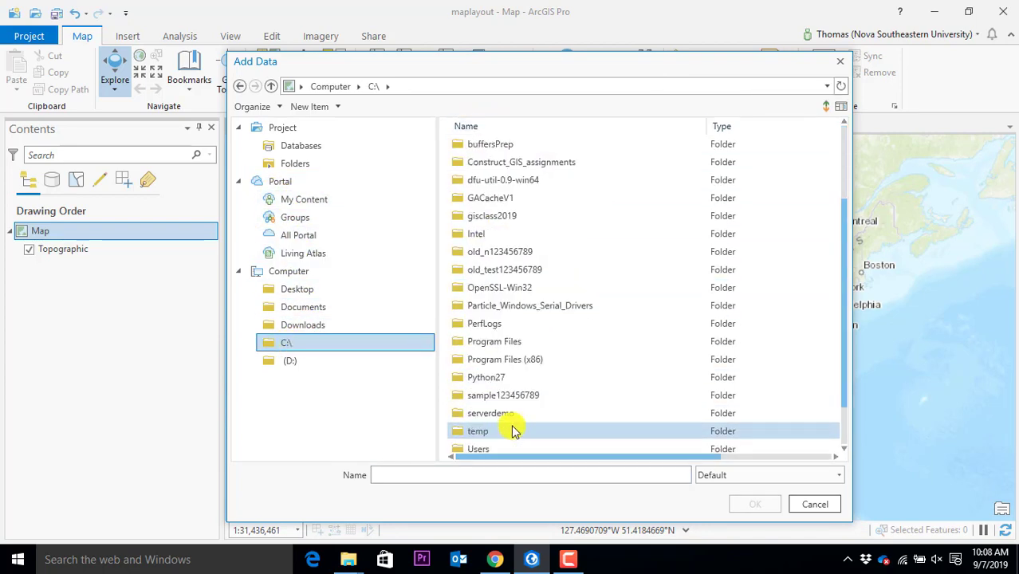
pyautogui.scroll(3, 515, 427)
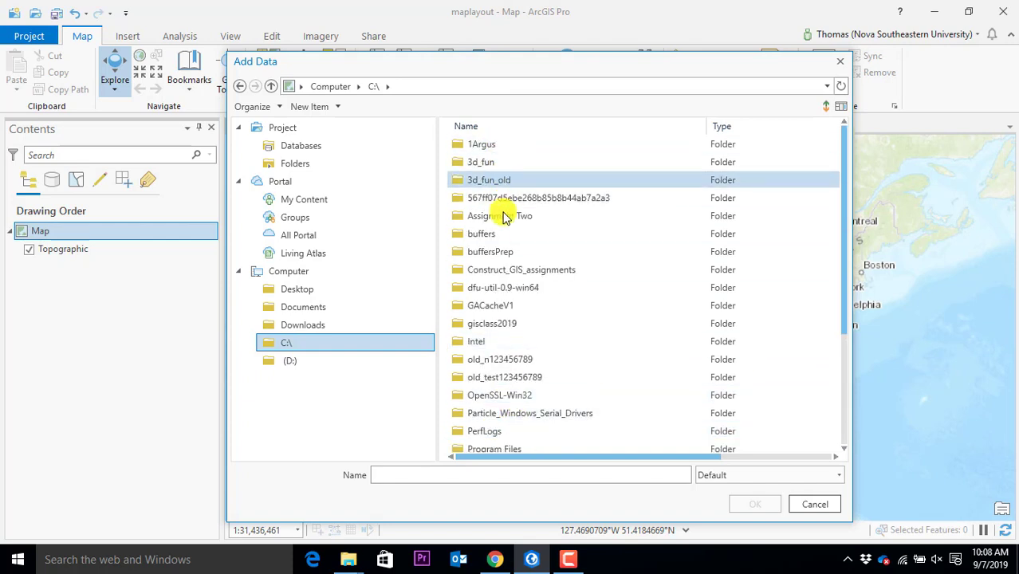
pyautogui.scroll(-3, 578, 294)
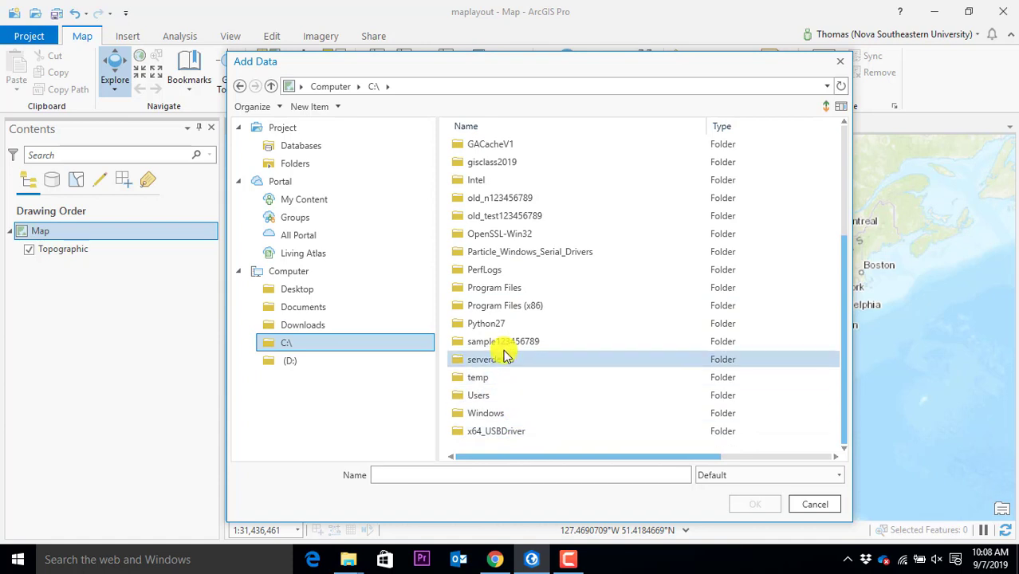
pyautogui.doubleClick(499, 162)
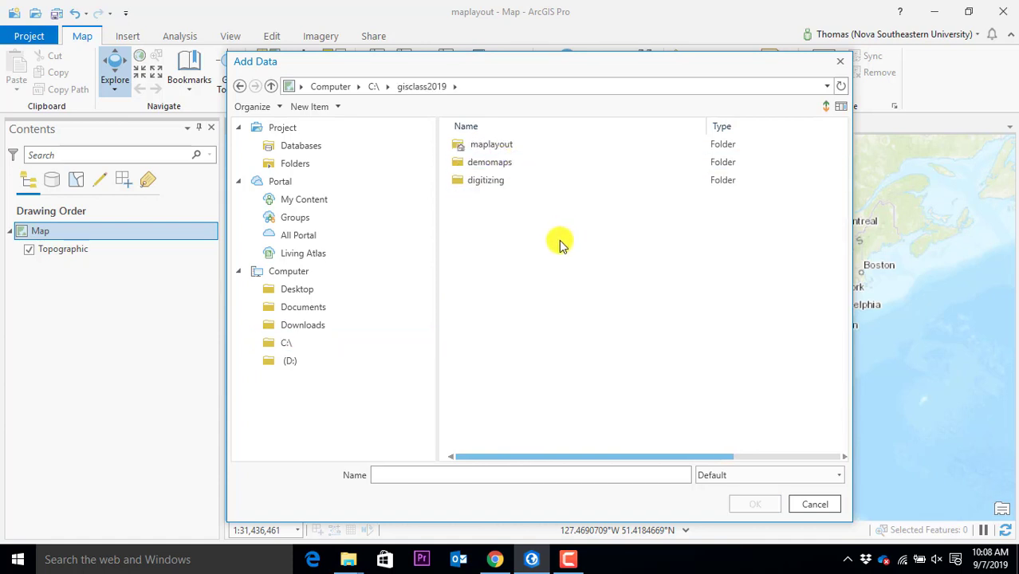
pyautogui.click(486, 185)
pyautogui.click(488, 165)
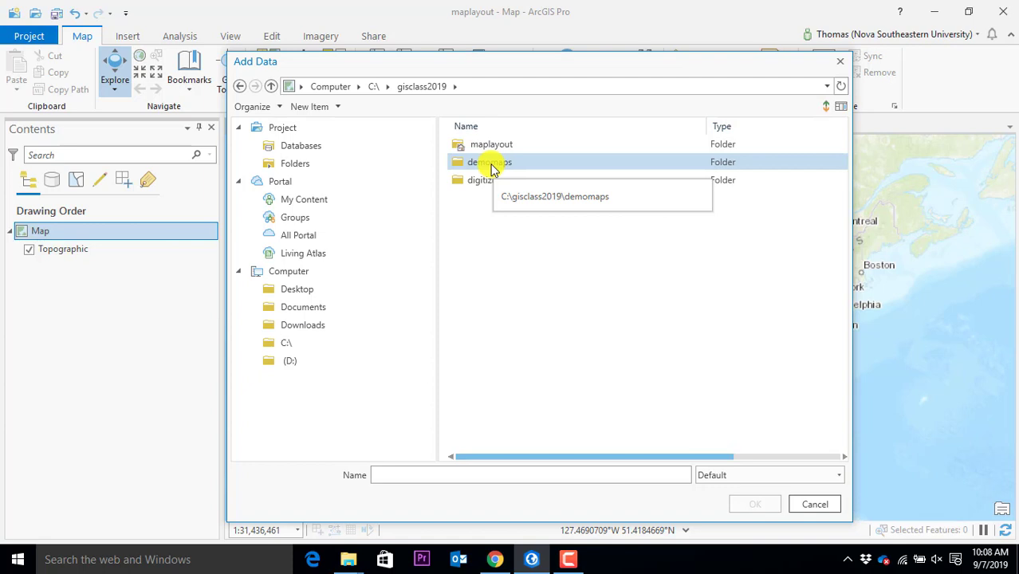
pyautogui.doubleClick(492, 166)
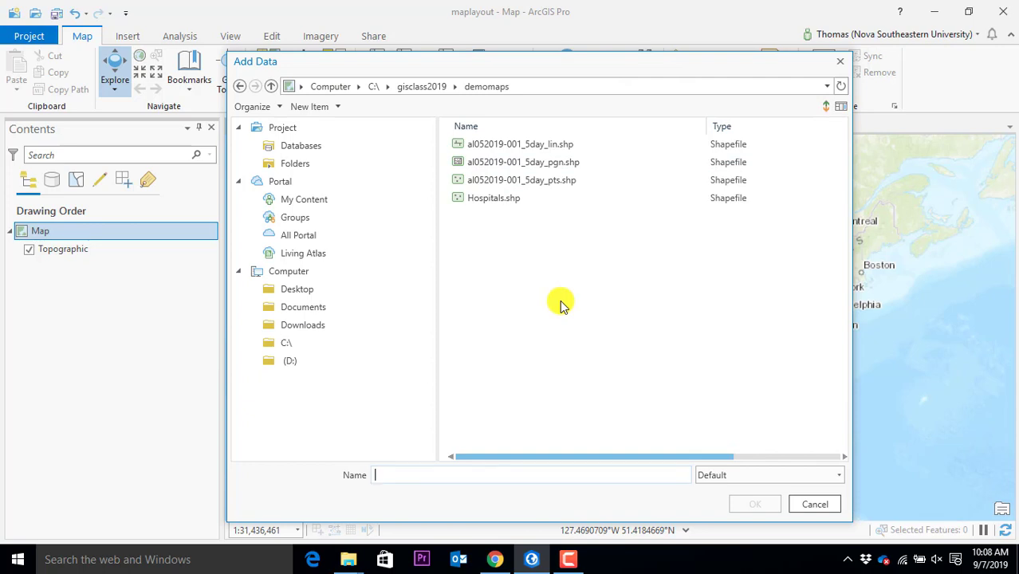
pyautogui.moveTo(349, 551)
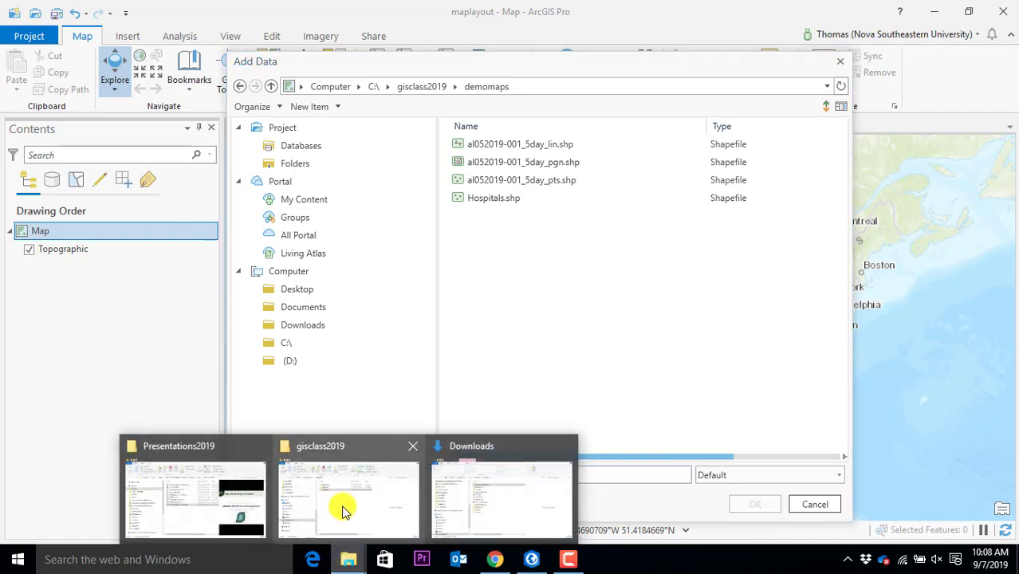
pyautogui.click(345, 511)
# In File Explorer, widen the demomaps file list to review component file sizes, then move it aside
pyautogui.click(403, 184)
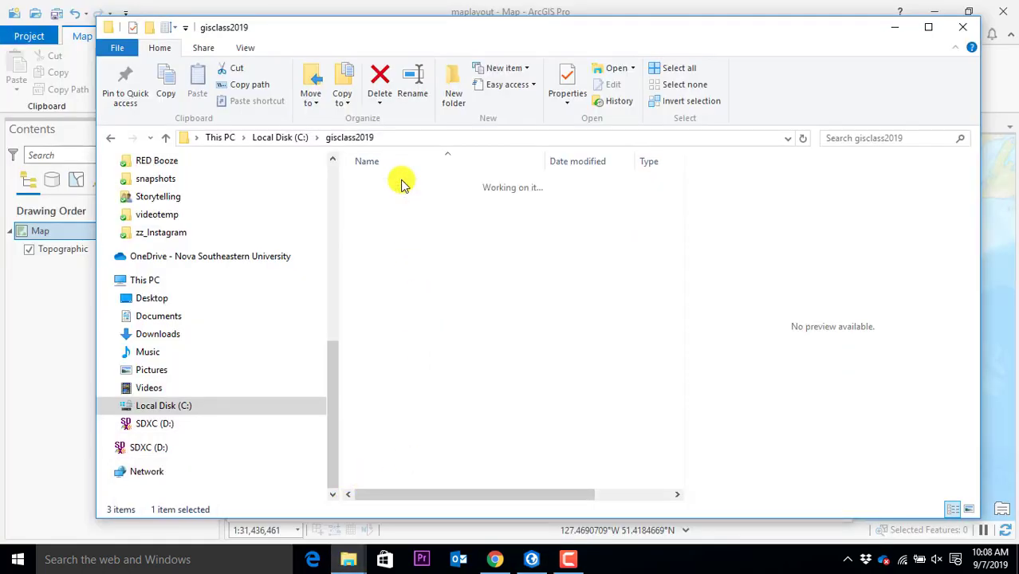
pyautogui.doubleClick(403, 184)
pyautogui.moveTo(841, 36); pyautogui.dragTo(776, 23)
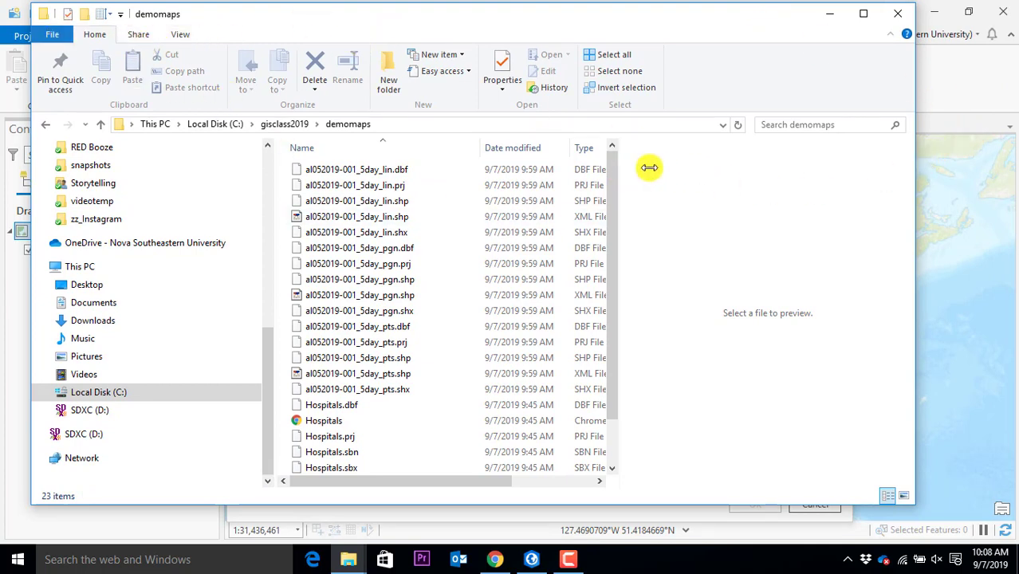
pyautogui.moveTo(626, 168); pyautogui.dragTo(872, 175)
pyautogui.scroll(-2, 417, 307)
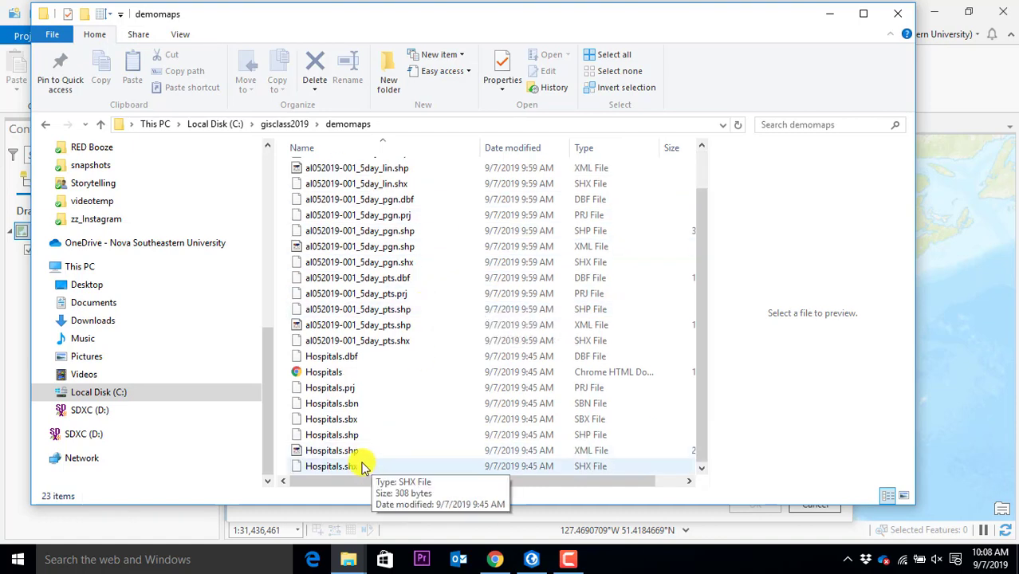
pyautogui.moveTo(331, 357); pyautogui.dragTo(331, 359)
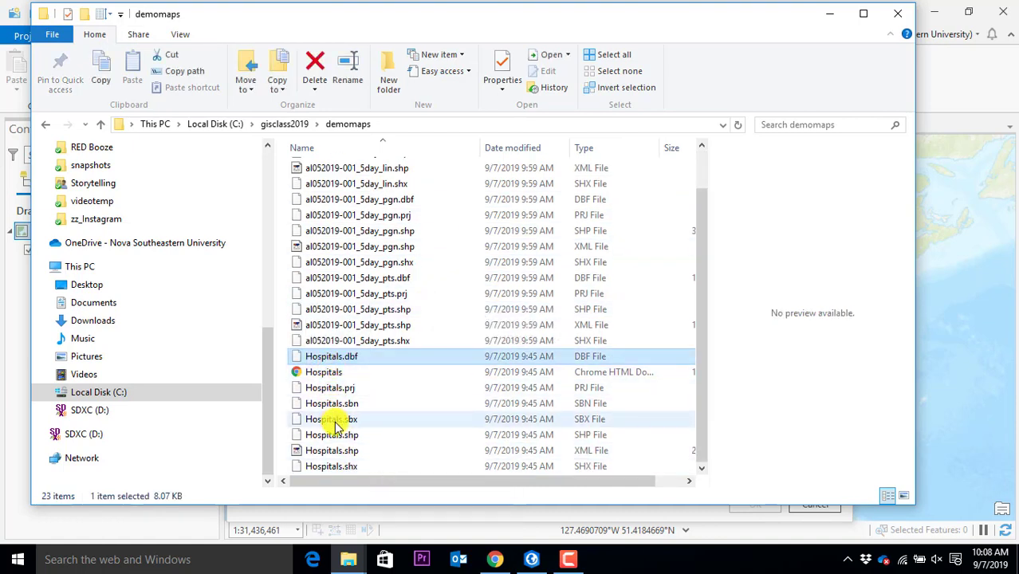
pyautogui.moveTo(766, 17); pyautogui.dragTo(930, 430)
# Select Hospitals.shp in the demomaps folder and add it to the map
pyautogui.click(490, 223)
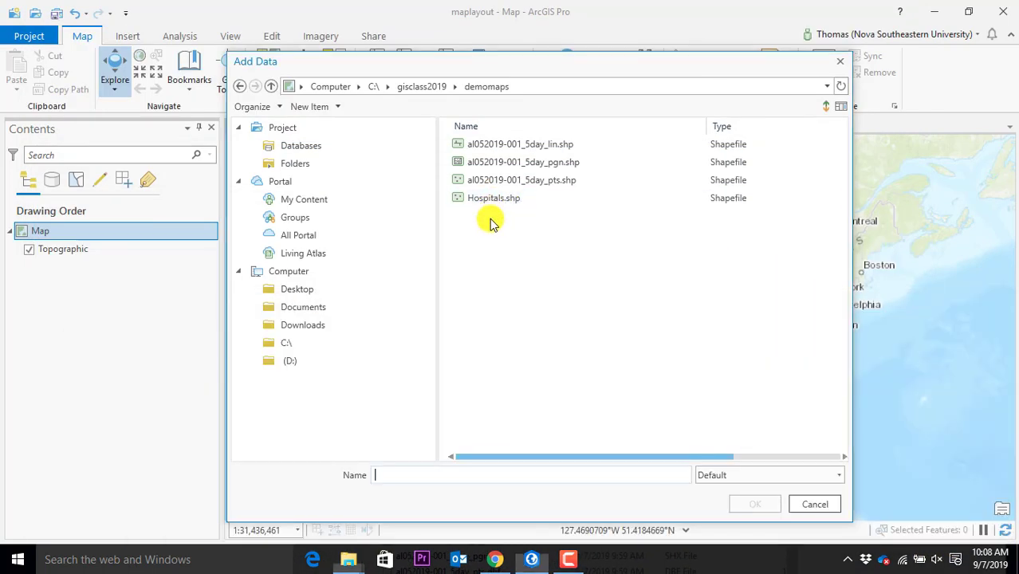
pyautogui.click(483, 201)
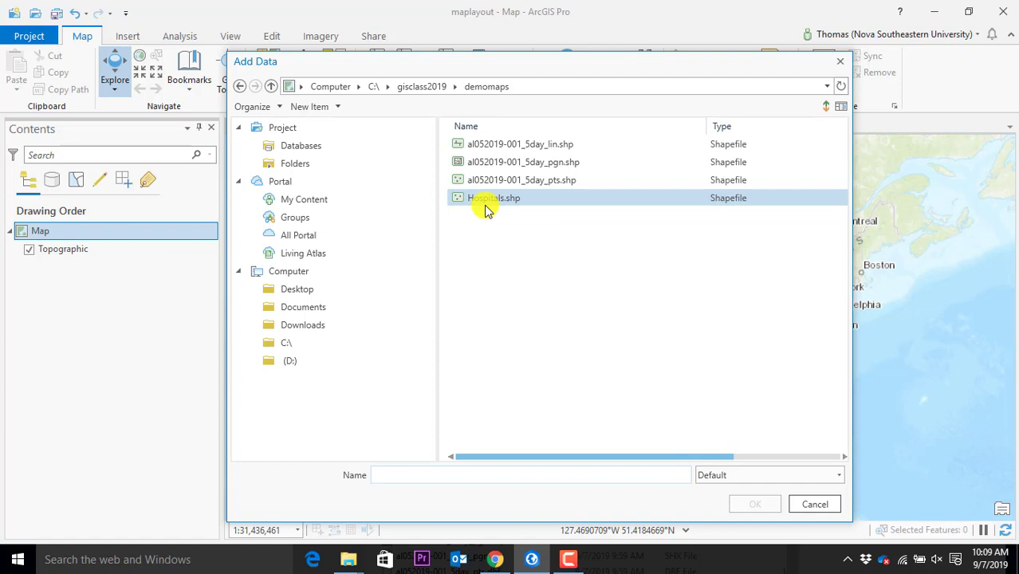
pyautogui.click(519, 145)
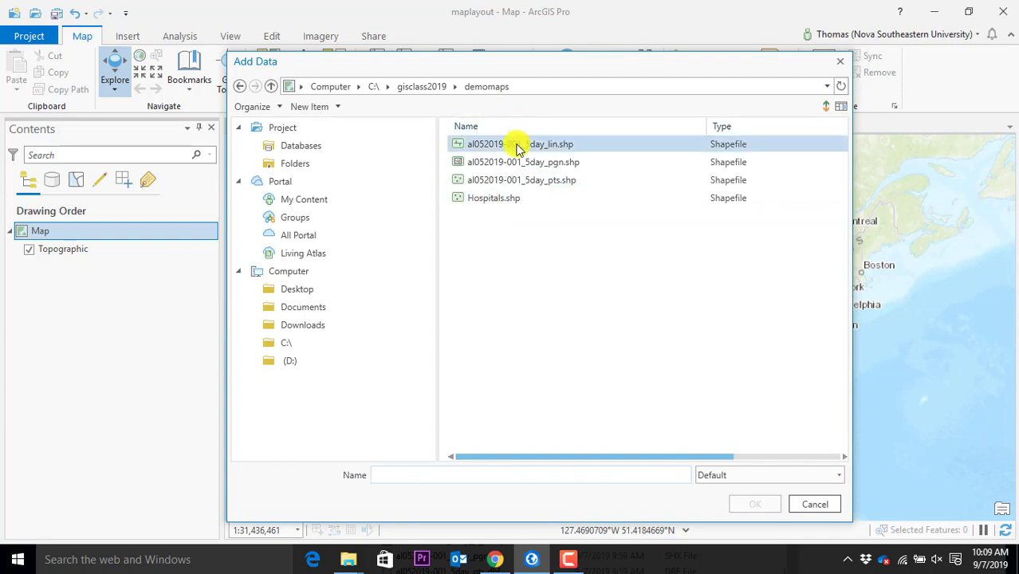
pyautogui.click(510, 209)
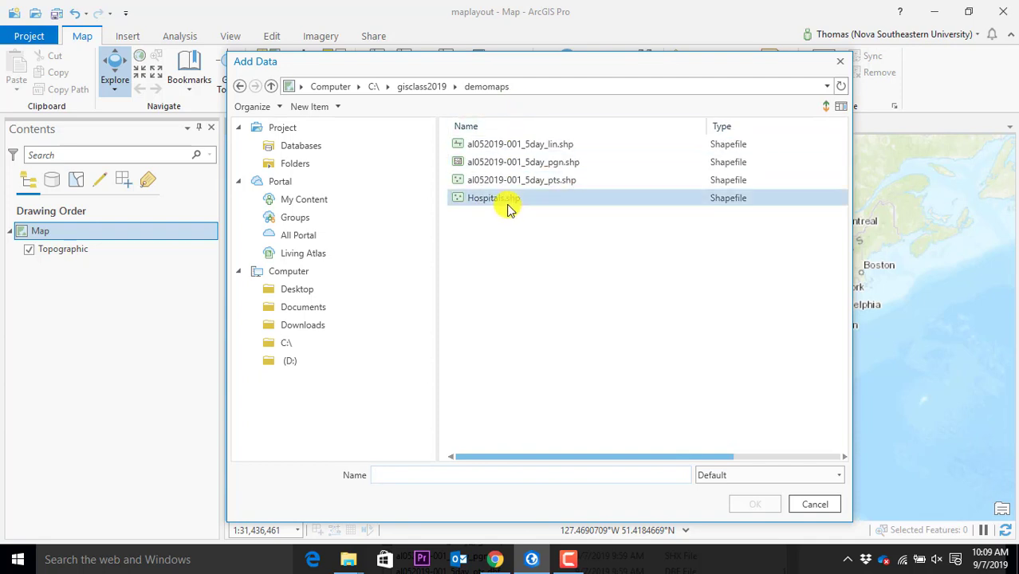
pyautogui.click(508, 203)
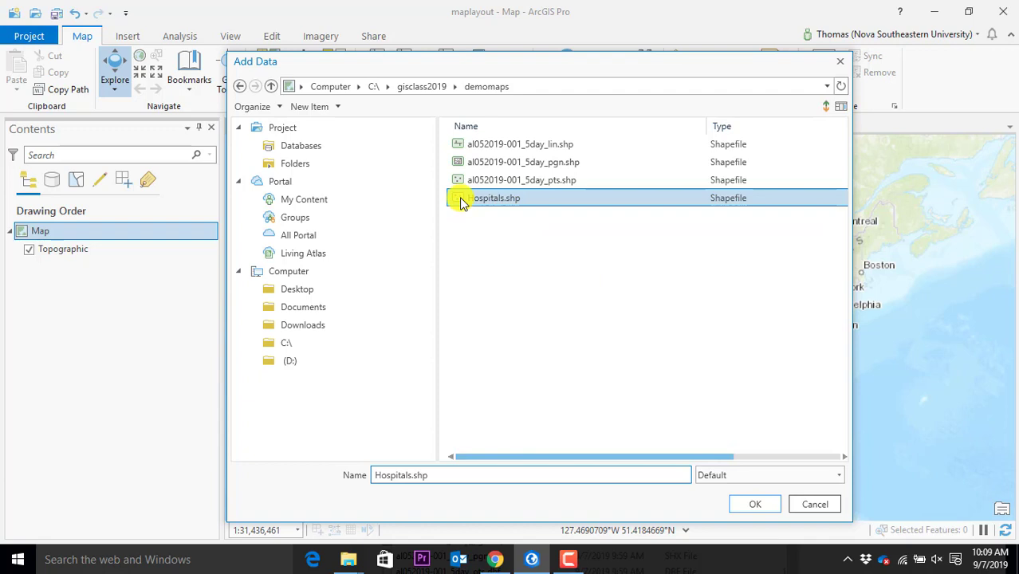
pyautogui.click(750, 506)
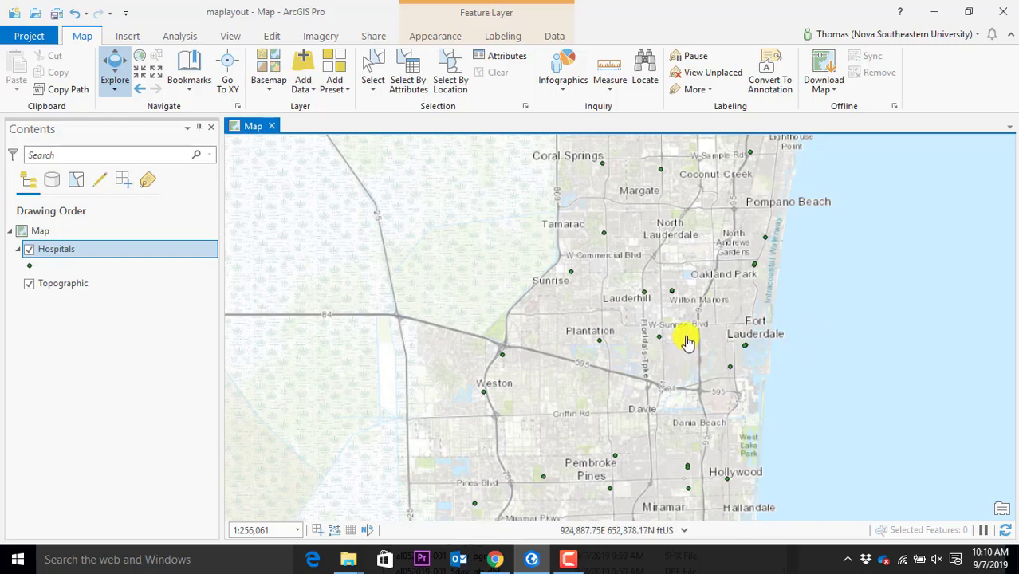
# Zoom to the Fort Lauderdale area and open the Hospitals layer's symbol gallery
pyautogui.scroll(3, 686, 338)
pyautogui.scroll(2, 684, 338)
pyautogui.scroll(-6, 379, 360)
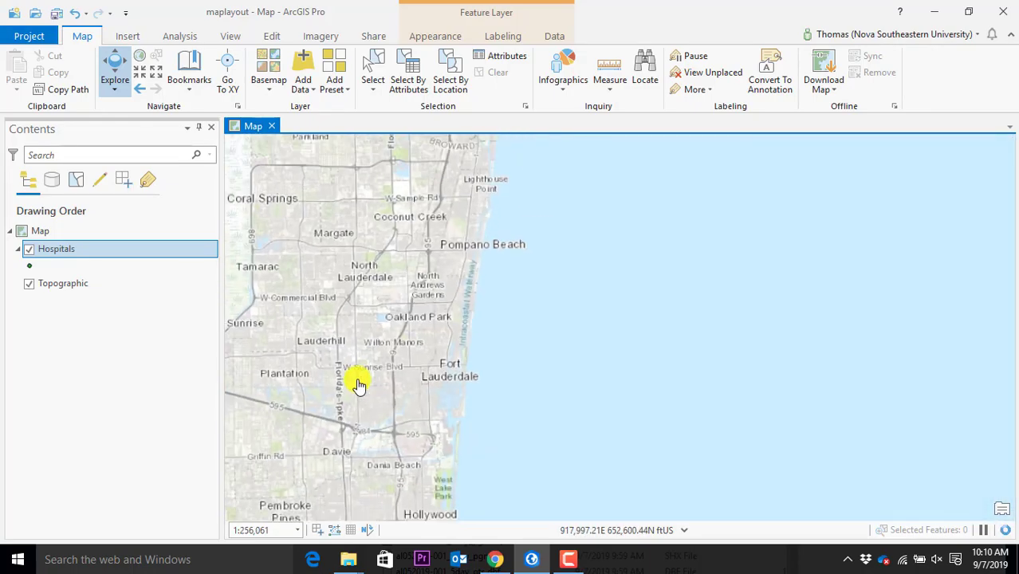
pyautogui.click(42, 270)
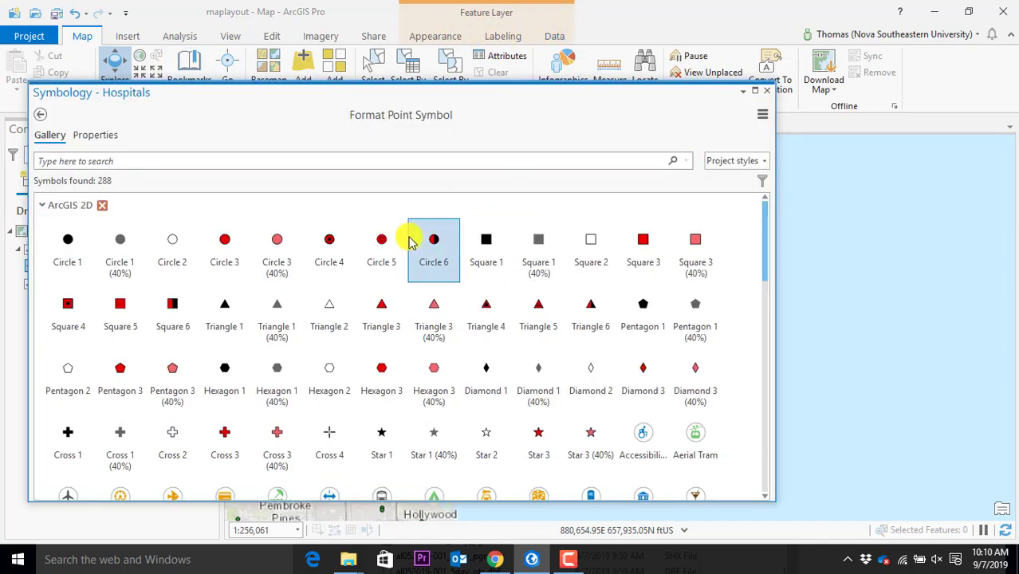
# Change the hospital symbol to Circle 5 and close the Symbology pane
pyautogui.click(383, 241)
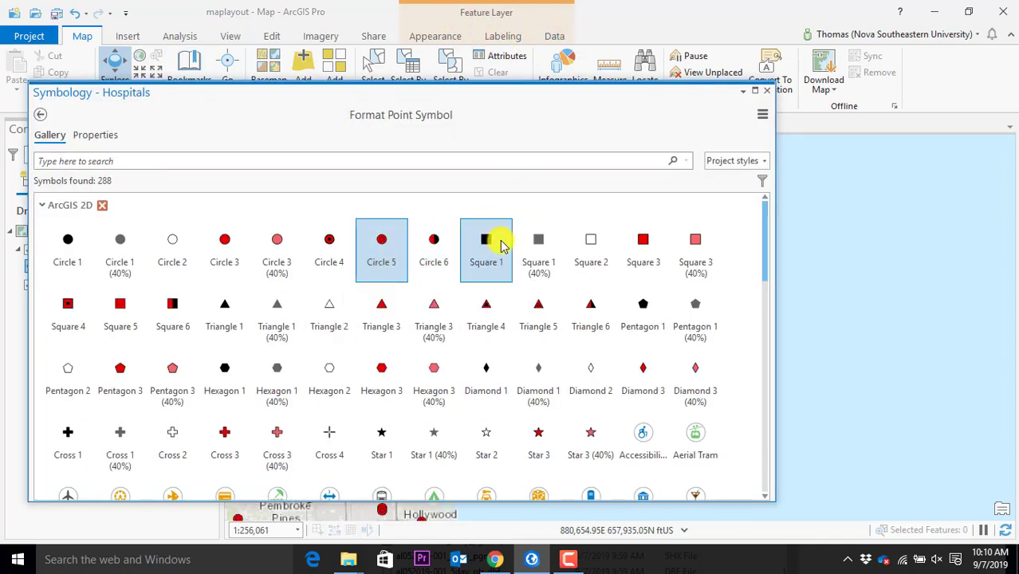
pyautogui.click(765, 92)
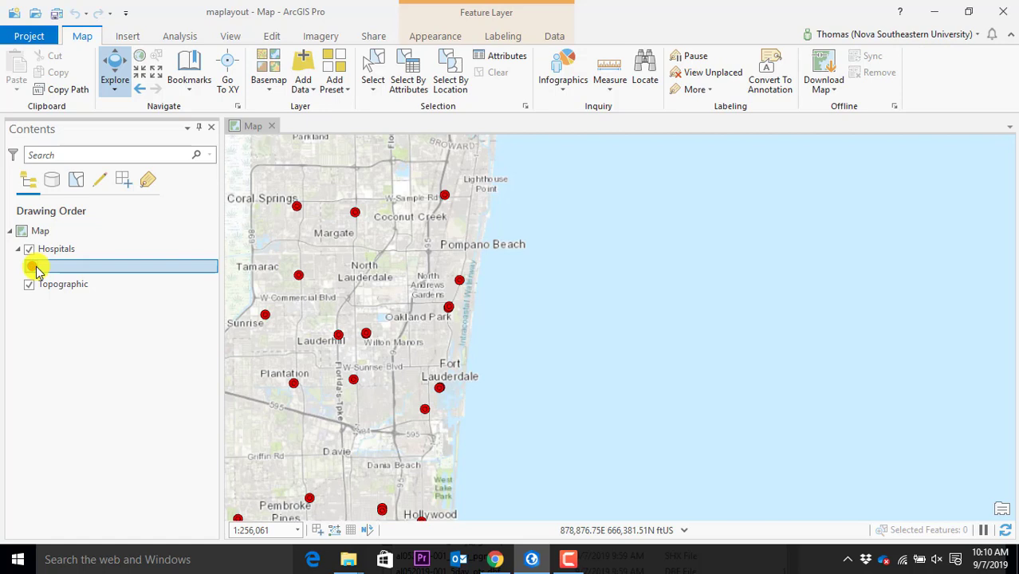
# Toggle the Hospitals legend, select the Hospitals layer, and bring up its Feature Layer Appearance commands
pyautogui.click(25, 261)
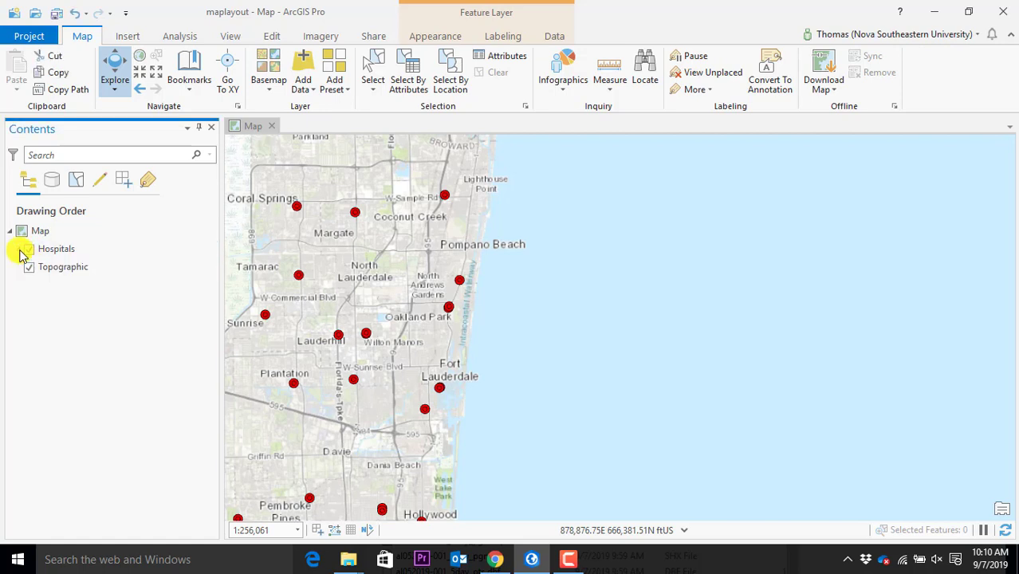
pyautogui.click(19, 252)
pyautogui.click(19, 252)
pyautogui.click(19, 252)
pyautogui.click(19, 252)
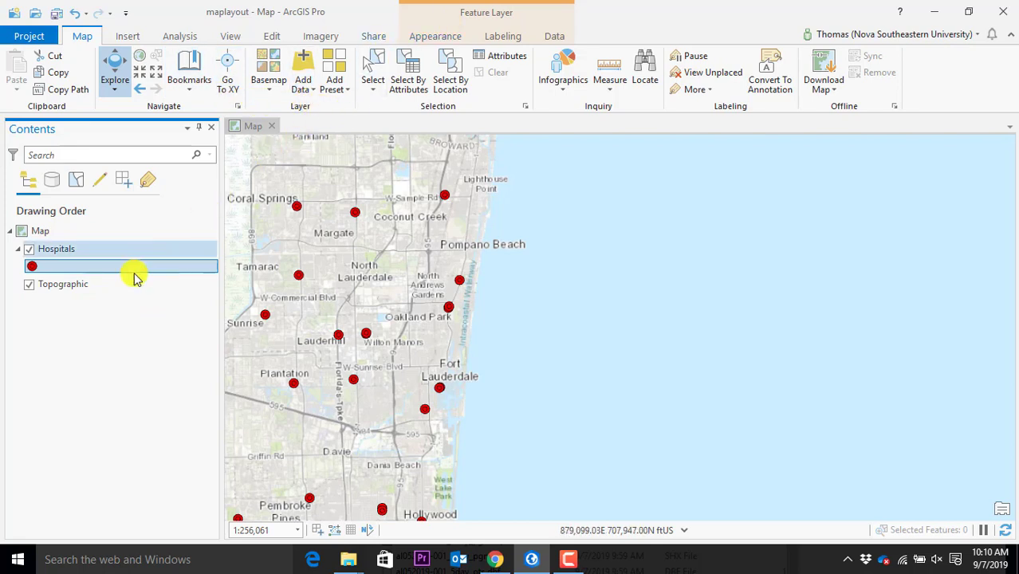
pyautogui.click(60, 252)
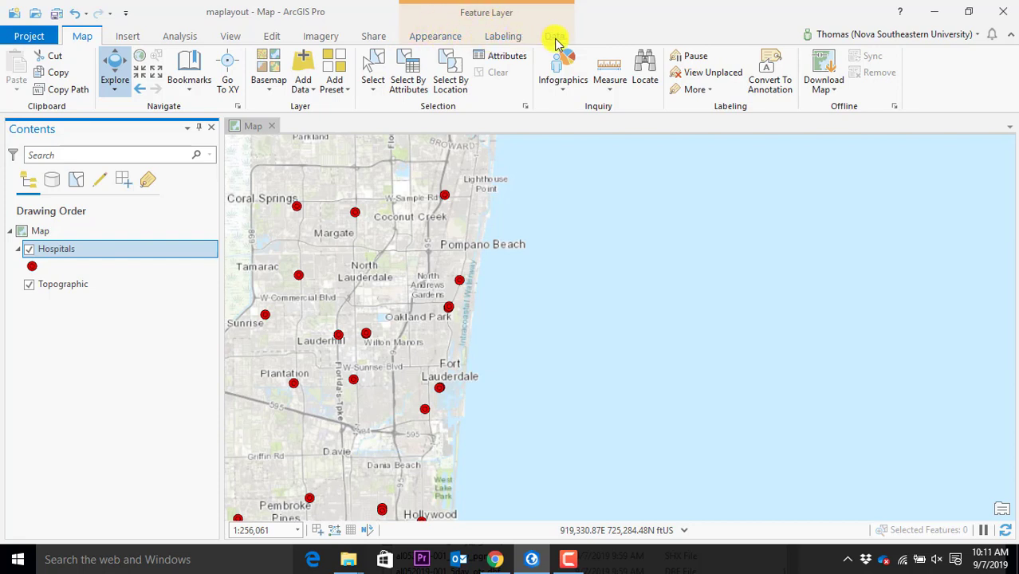
pyautogui.click(454, 41)
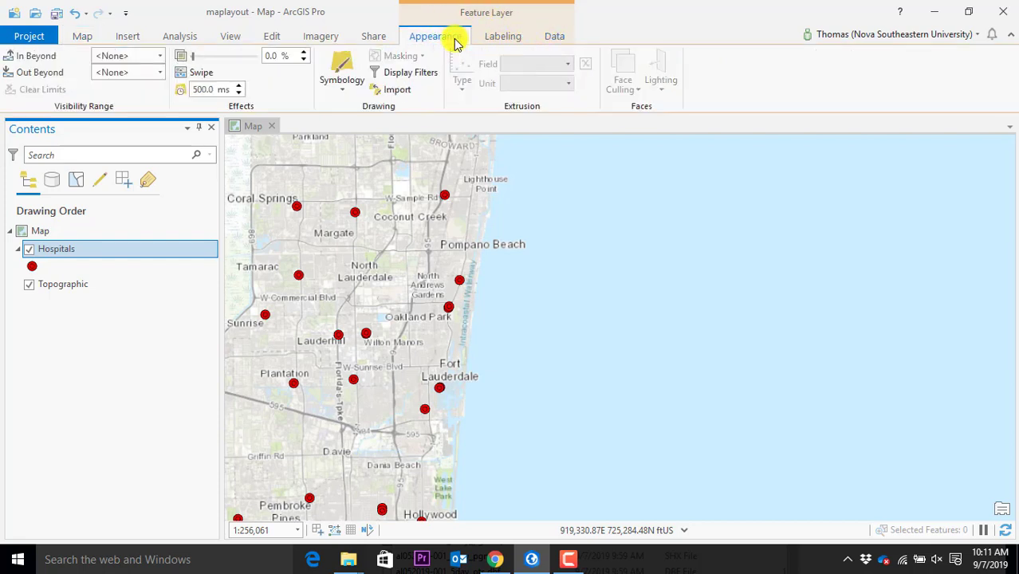
# Switch the Hospitals symbology to Single Symbol and browse the point symbol gallery
pyautogui.click(351, 90)
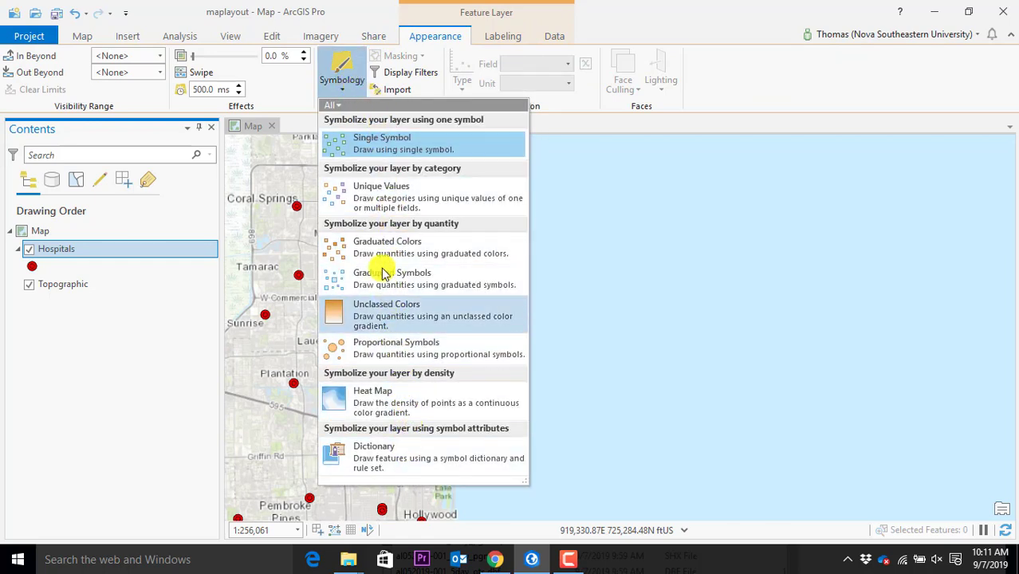
pyautogui.click(375, 151)
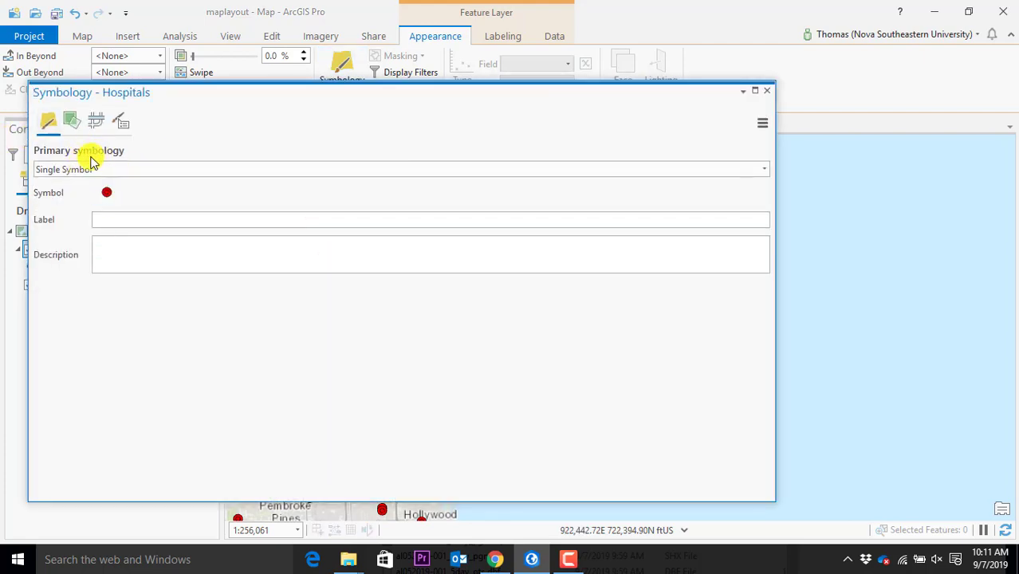
pyautogui.click(106, 196)
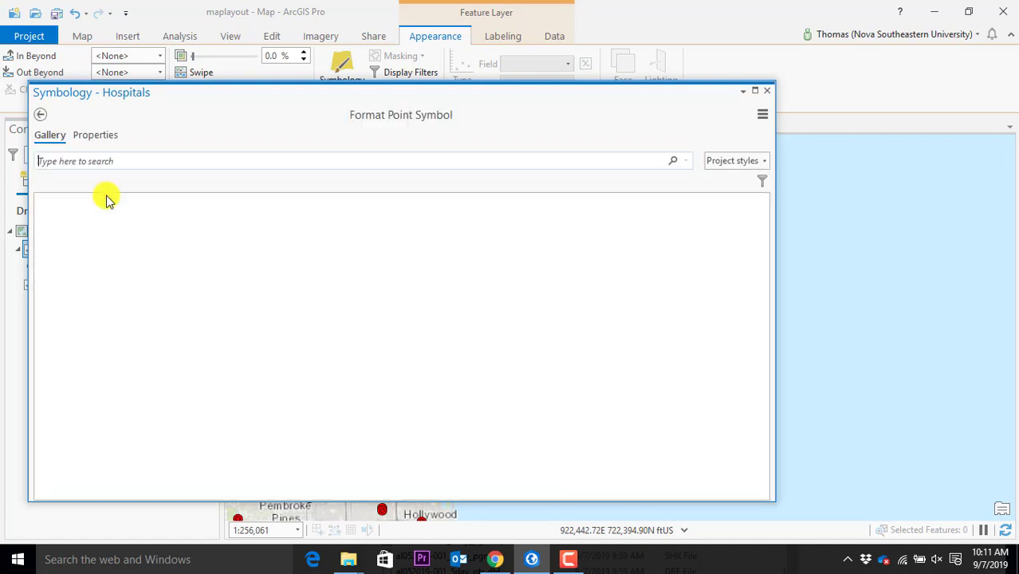
pyautogui.scroll(-2, 267, 286)
pyautogui.scroll(-5, 267, 286)
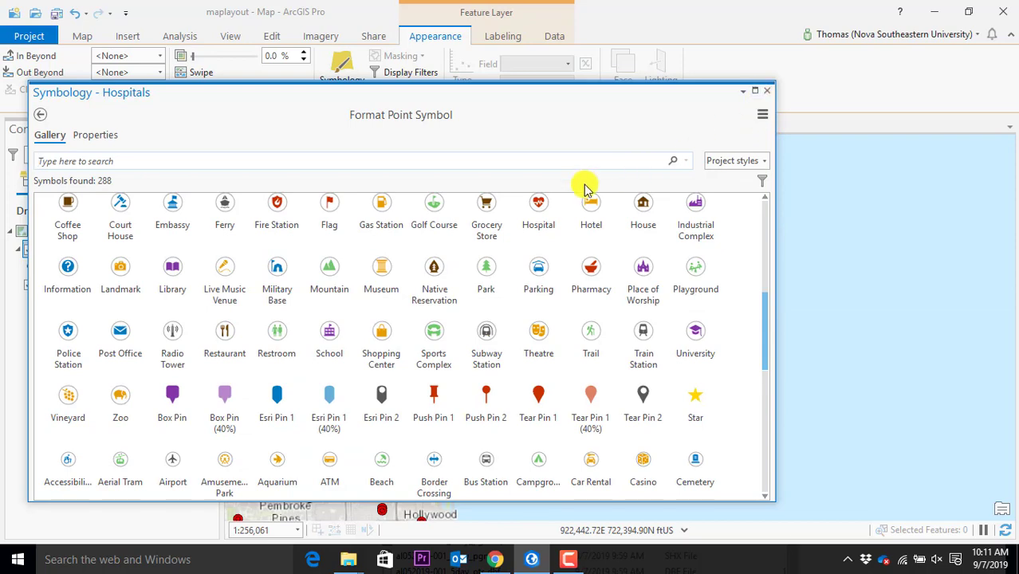
pyautogui.scroll(-5, 521, 307)
pyautogui.scroll(-2, 424, 371)
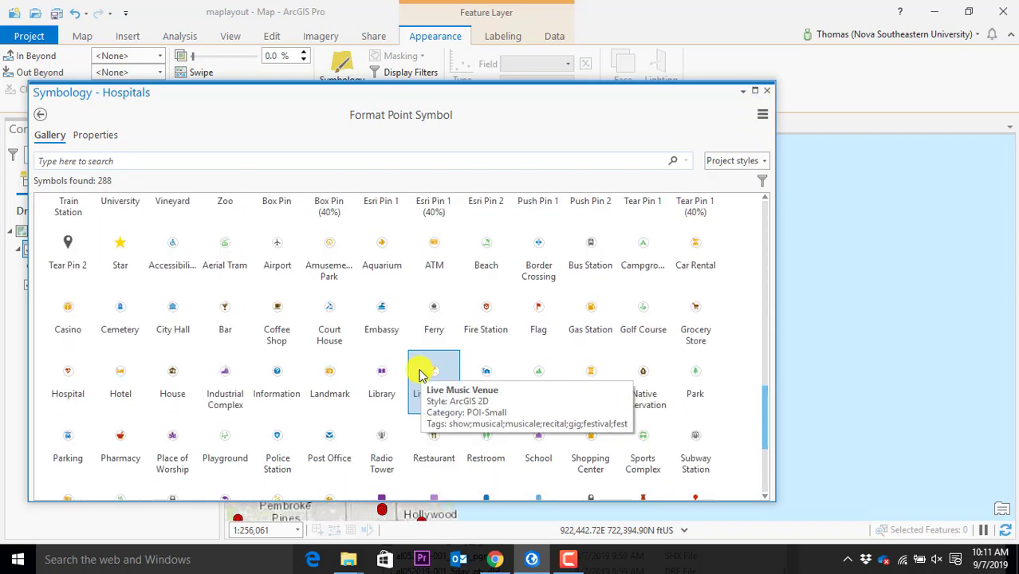
# Search symbols for 'bus', apply the Bus Station symbol, and close the symbology pane
pyautogui.write('bus')
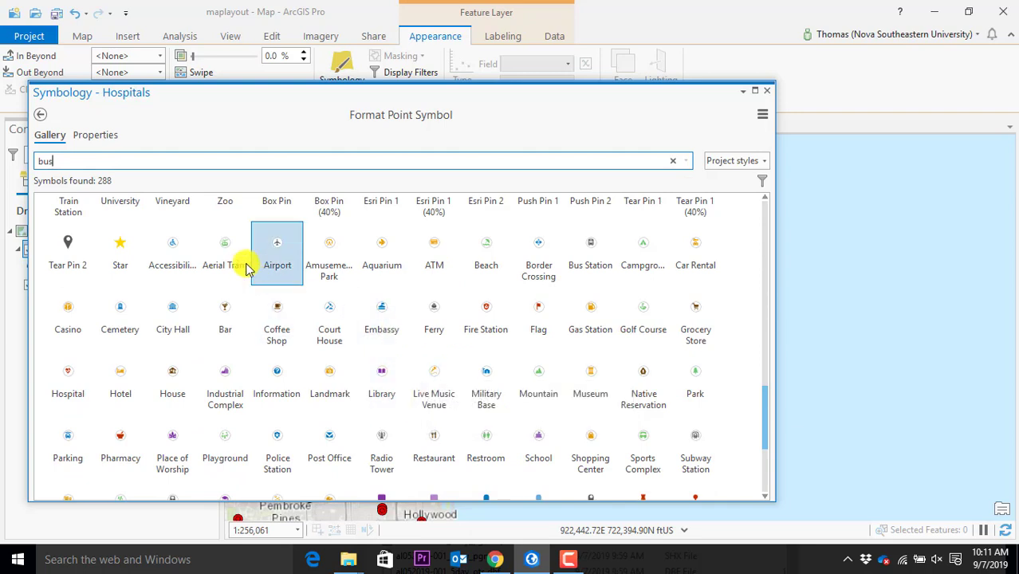
pyautogui.press('Return')
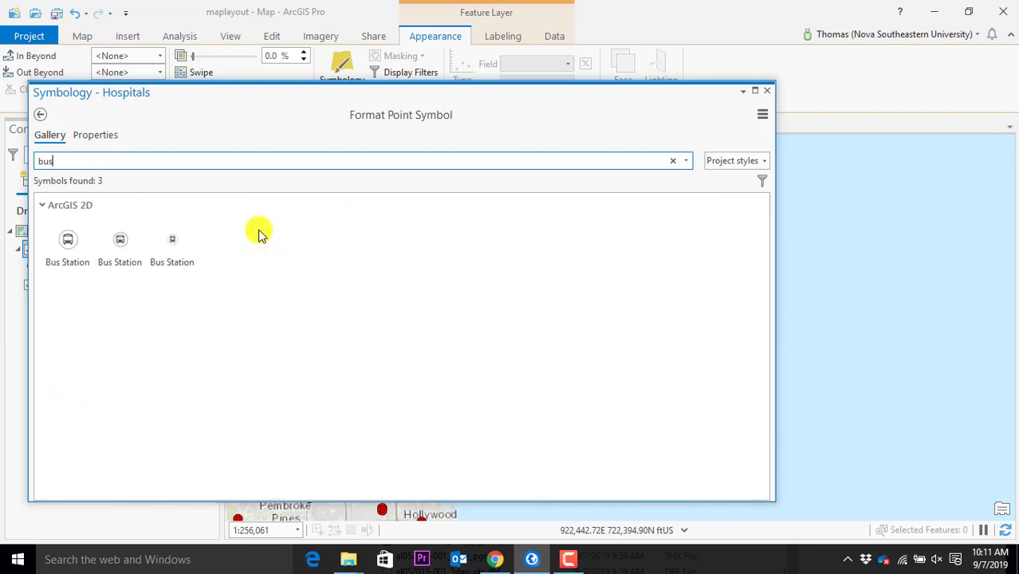
pyautogui.click(69, 261)
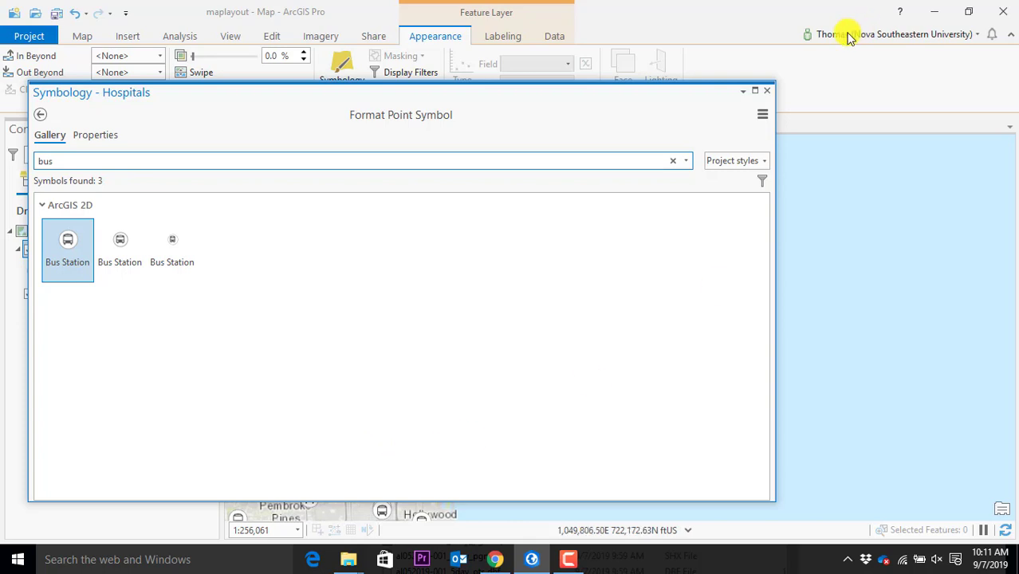
pyautogui.click(767, 90)
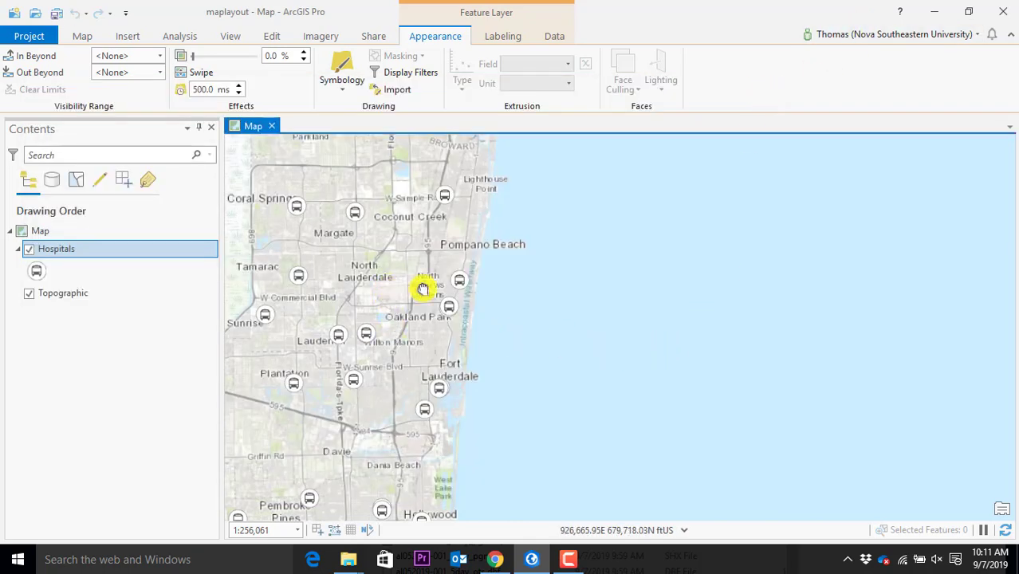
pyautogui.moveTo(393, 294); pyautogui.dragTo(574, 301)
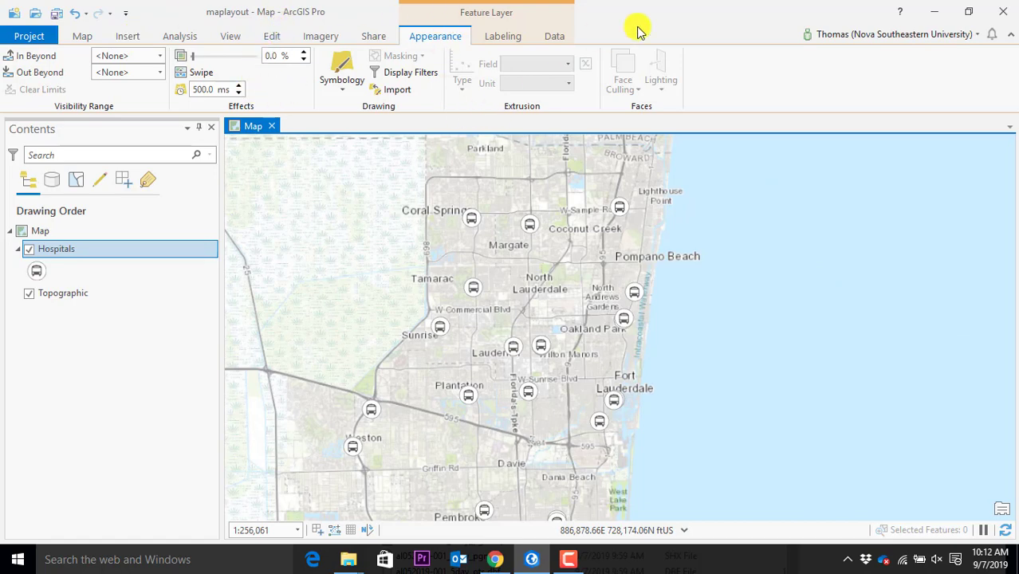
# Open the Geoprocessing pane's Toolboxes list, then reposition and enlarge the pane
pyautogui.click(271, 36)
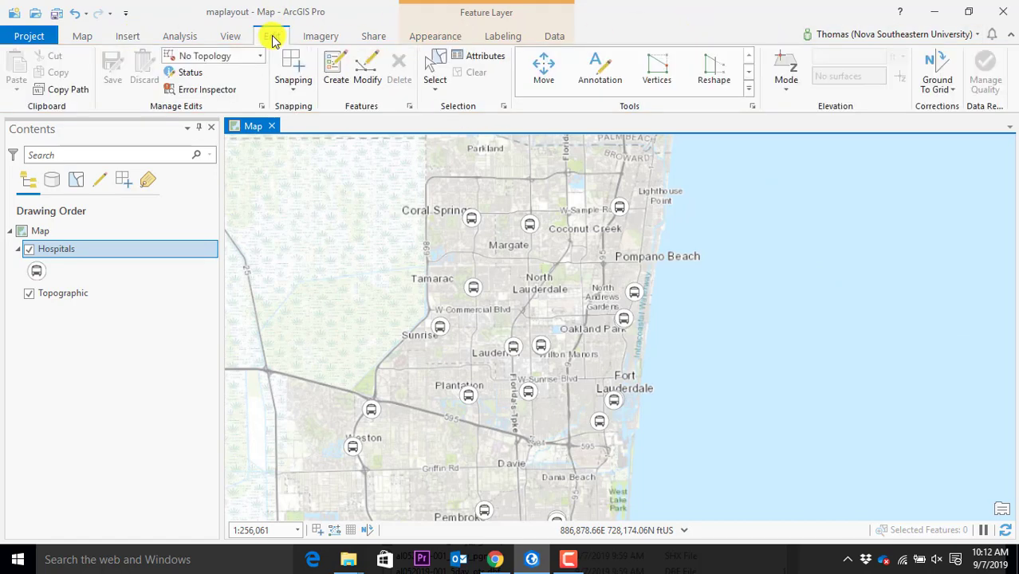
pyautogui.click(188, 36)
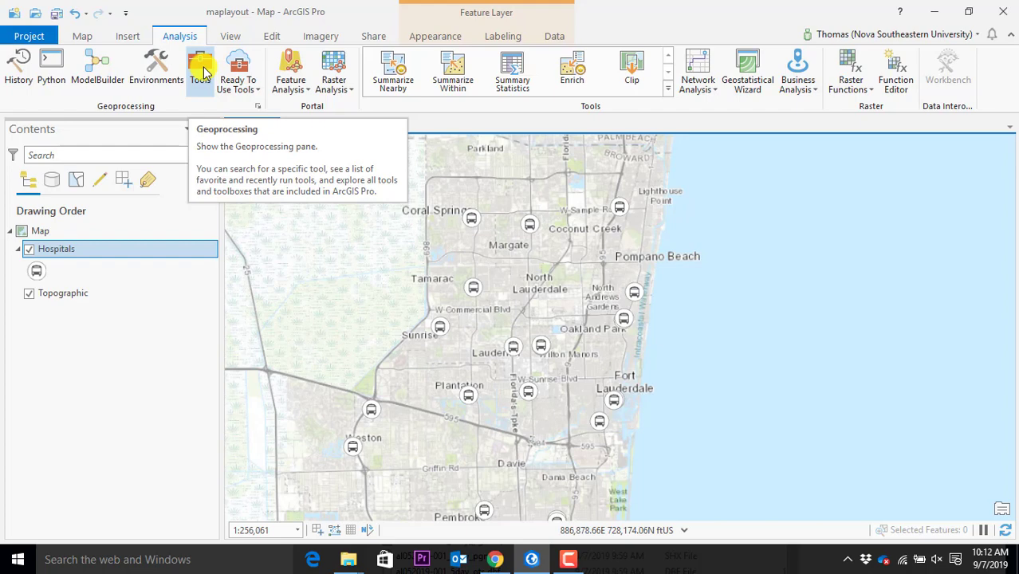
pyautogui.click(201, 70)
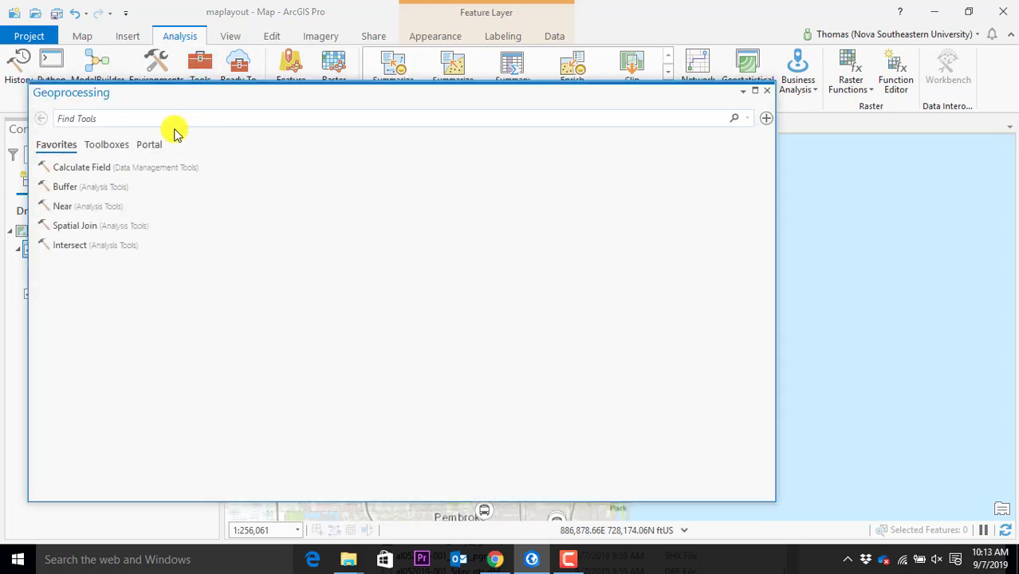
pyautogui.click(106, 144)
pyautogui.moveTo(206, 114); pyautogui.dragTo(457, 46)
pyautogui.moveTo(335, 426); pyautogui.dragTo(334, 536)
pyautogui.scroll(-2, 391, 310)
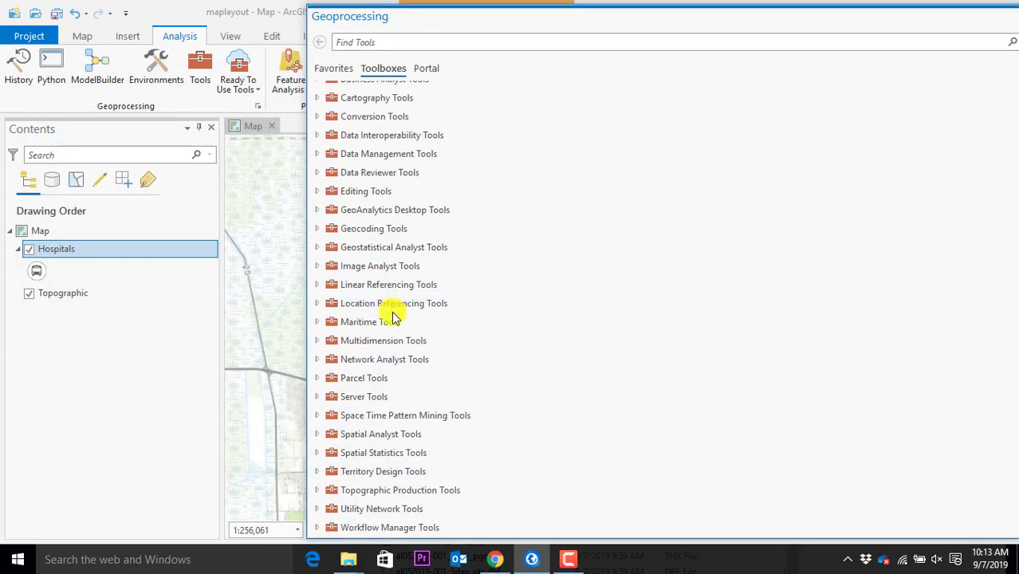
# Explore Geostatistical Analyst Tools' Sampling Network Design, Utilities and Simulation toolsets, then collapse it
pyautogui.click(346, 229)
pyautogui.click(339, 248)
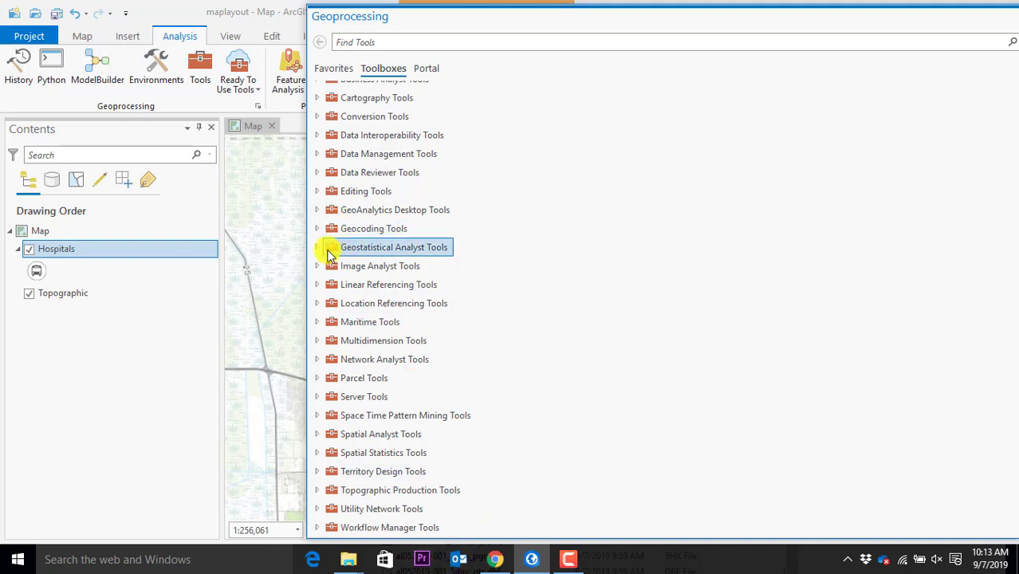
pyautogui.click(318, 248)
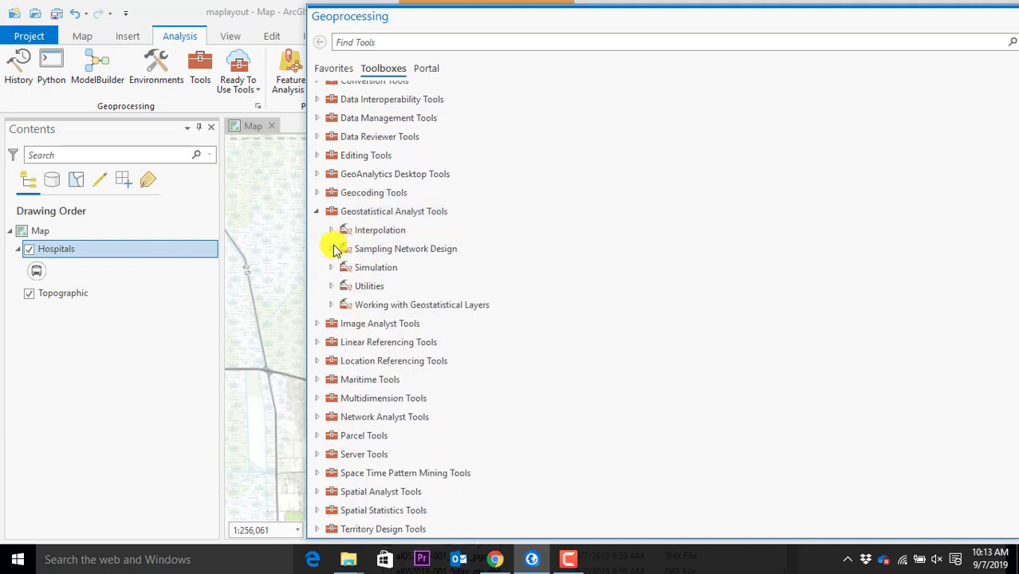
pyautogui.click(332, 251)
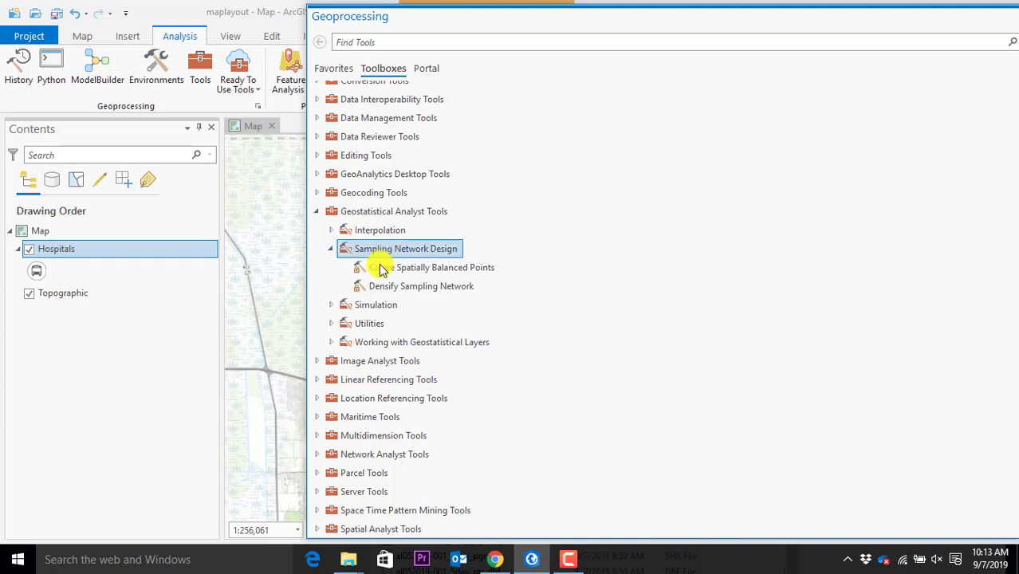
pyautogui.click(330, 323)
pyautogui.click(330, 304)
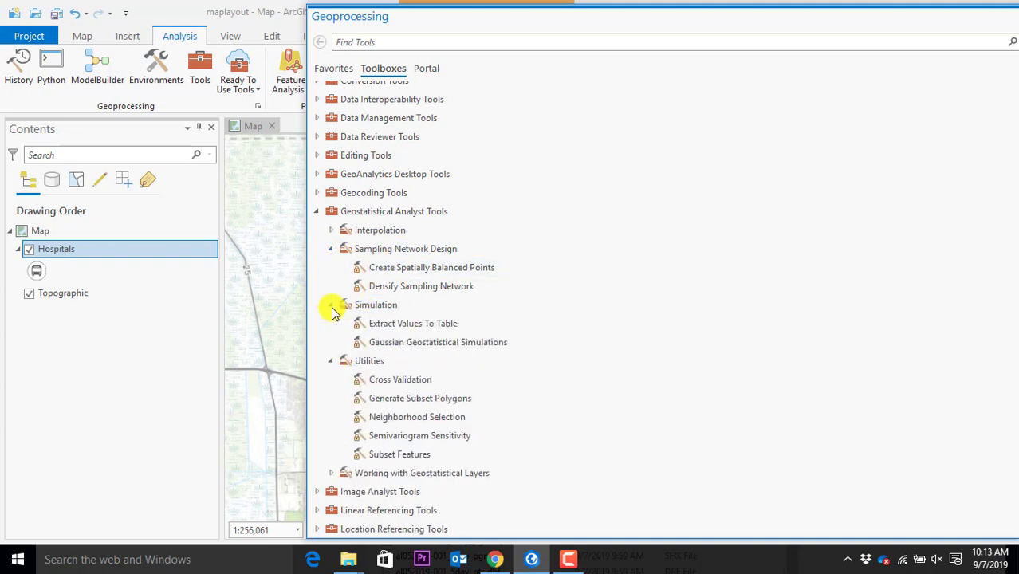
pyautogui.scroll(-4, 497, 291)
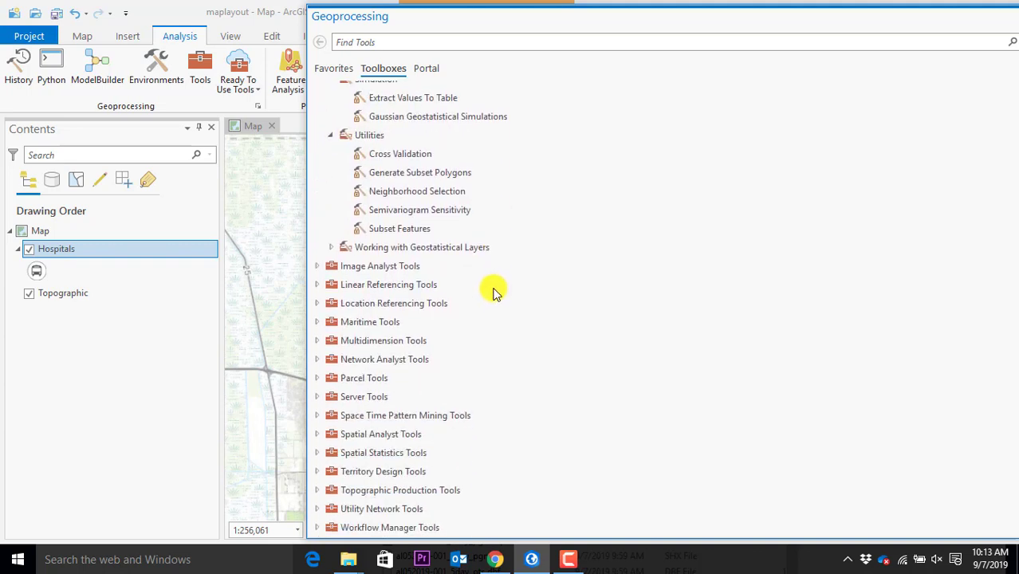
pyautogui.scroll(3, 479, 279)
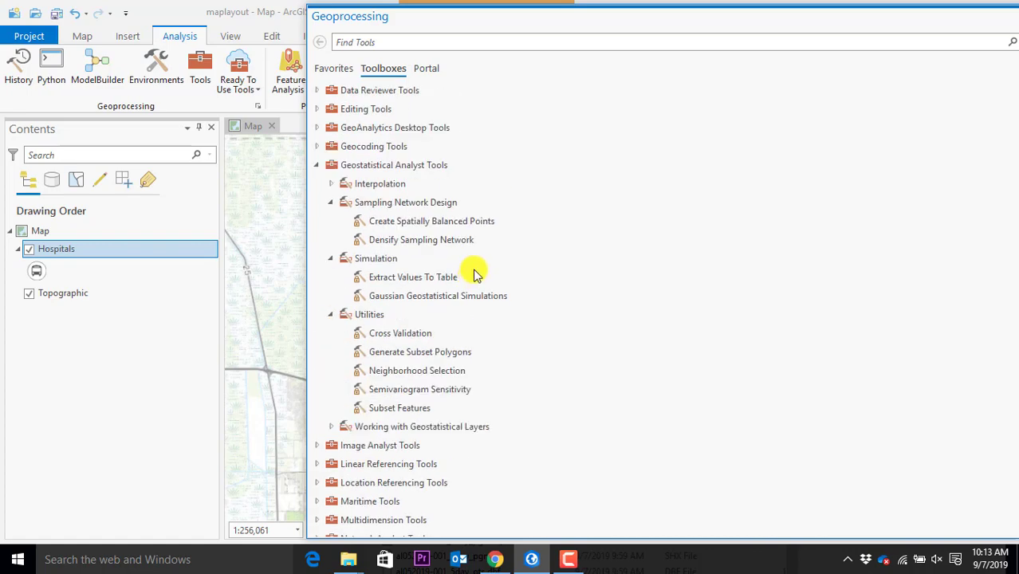
pyautogui.click(317, 166)
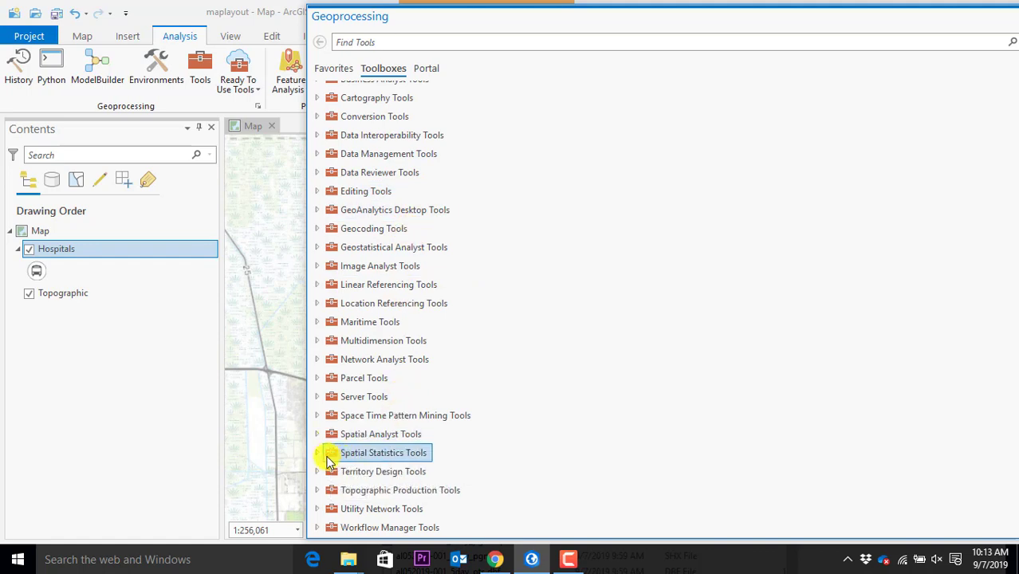
# Expand Spatial Statistics Tools > Mapping Clusters and float the Geoprocessing pane as a window
pyautogui.click(316, 452)
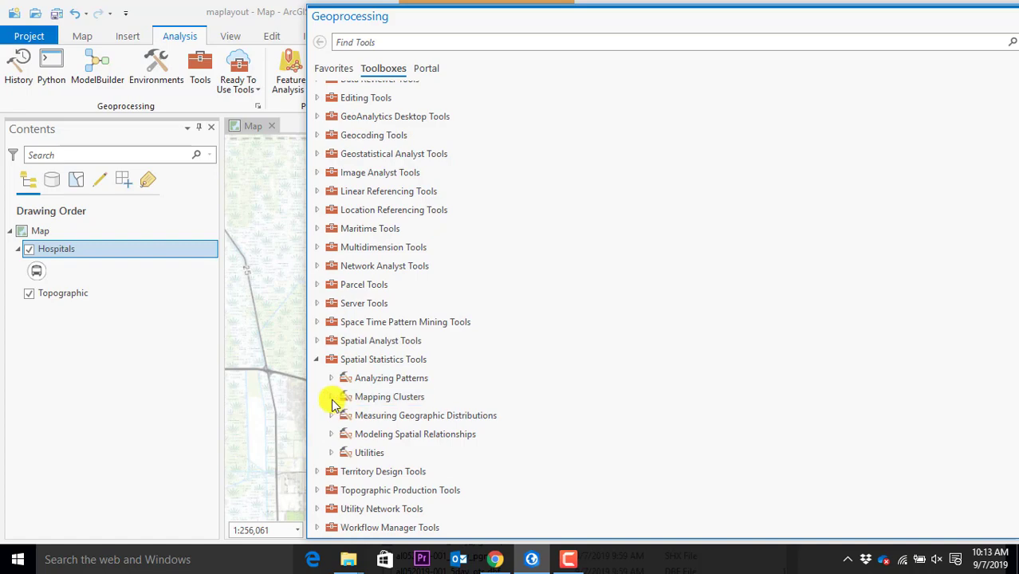
pyautogui.click(331, 396)
pyautogui.scroll(-3, 435, 396)
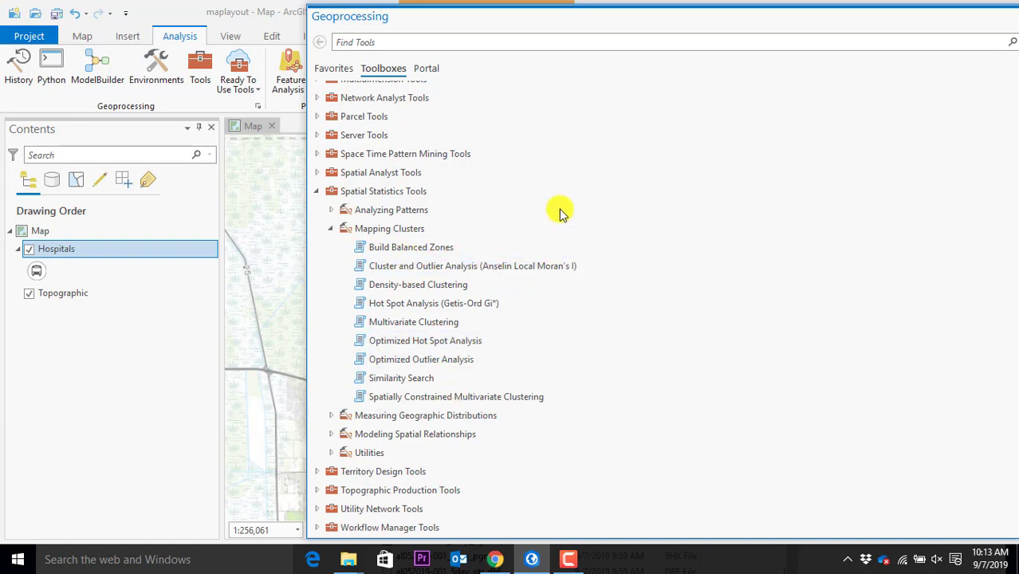
pyautogui.moveTo(357, 13); pyautogui.dragTo(225, 28)
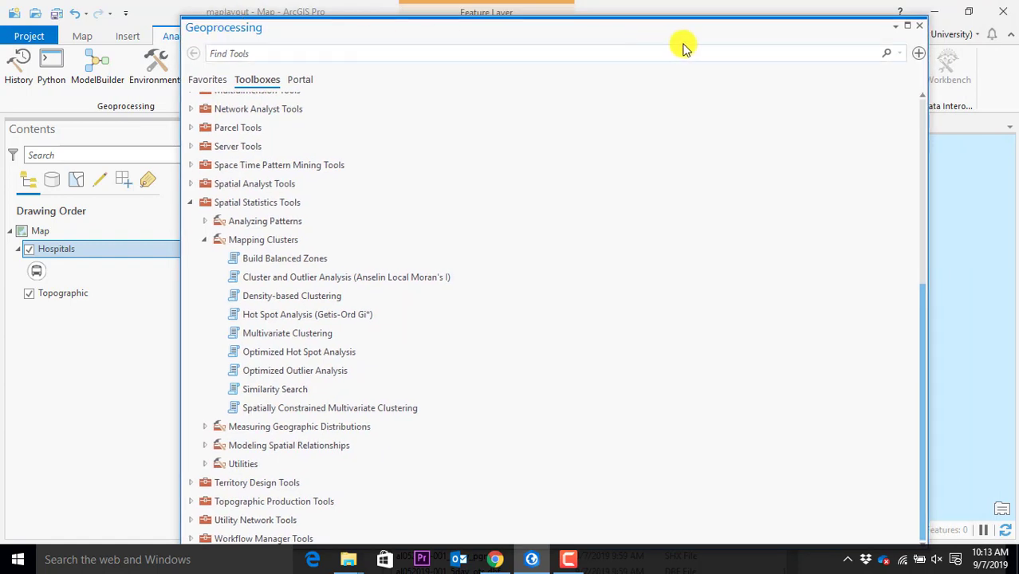
# Open the Hot Spot Analysis (Getis-Ord Gi*) tool from Mapping Clusters and its web help
pyautogui.click(296, 353)
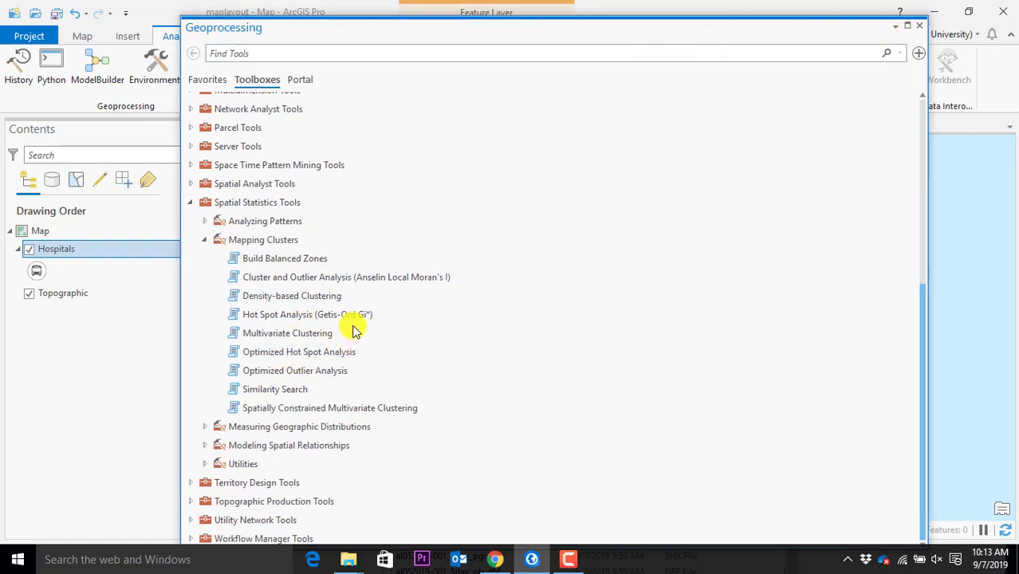
pyautogui.doubleClick(281, 316)
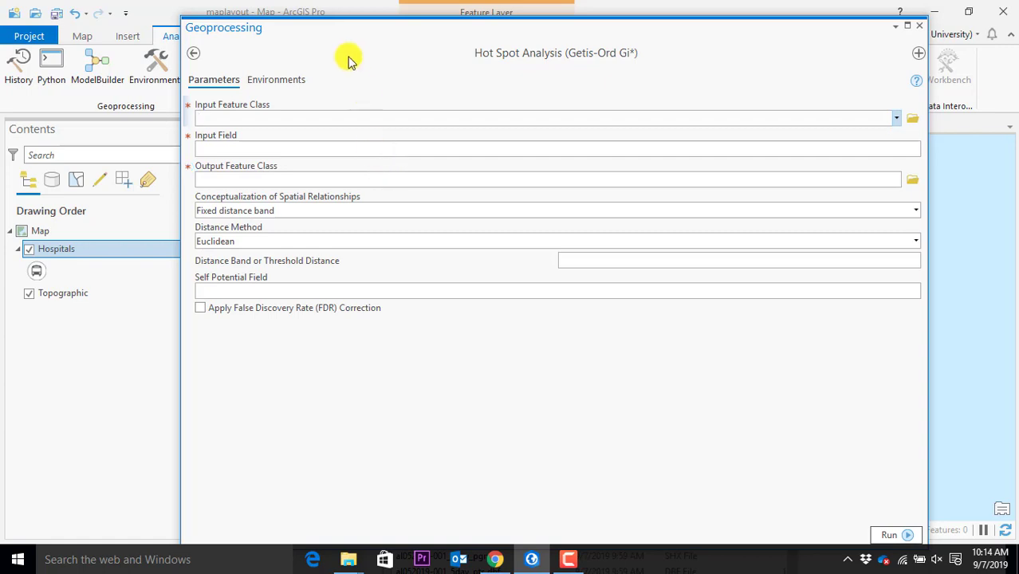
pyautogui.click(915, 85)
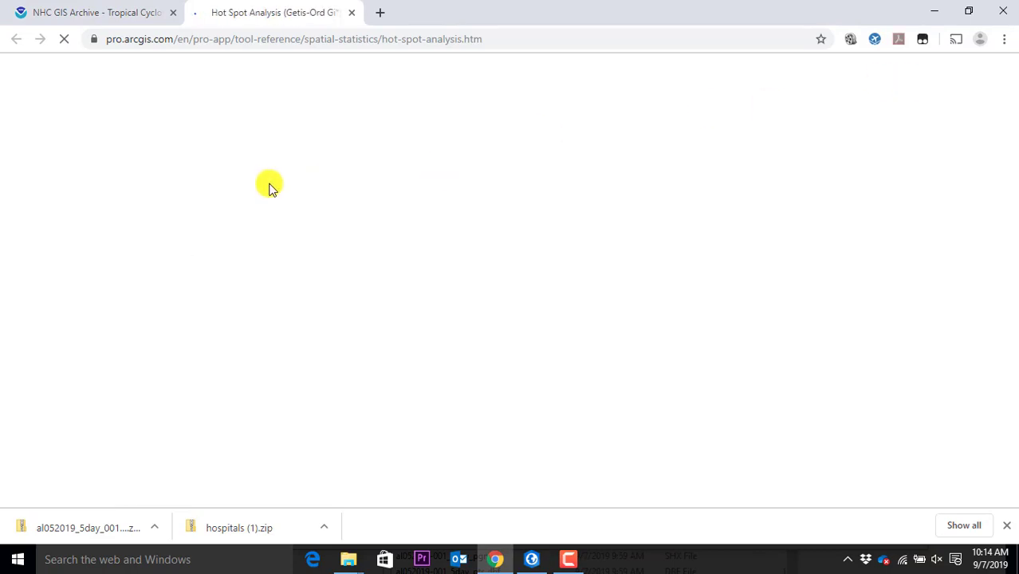
# Read through the Hot Spot Analysis help in Chrome, minimize Chrome, and close the Geoprocessing pane
pyautogui.scroll(-6, 570, 285)
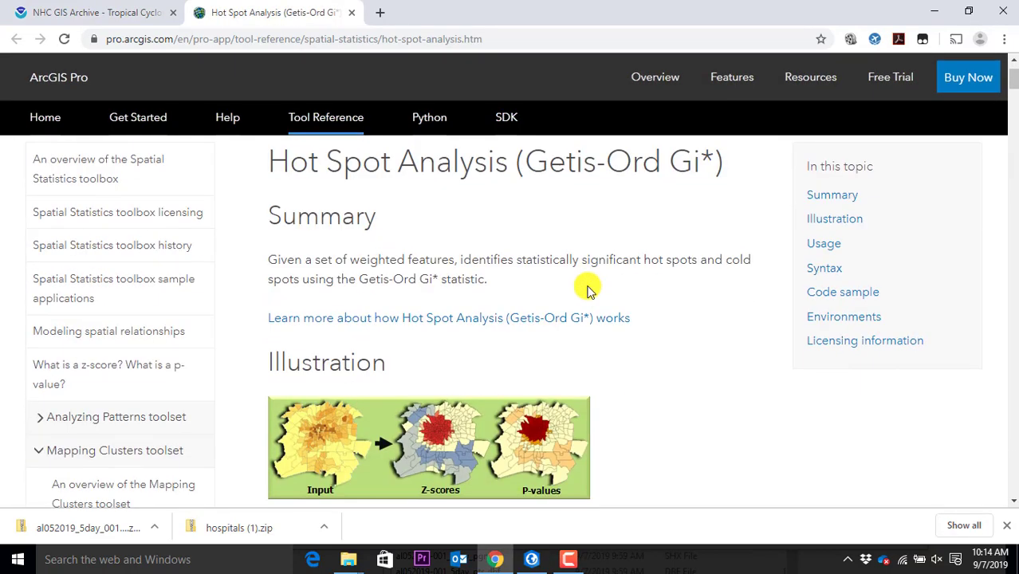
pyautogui.scroll(-5, 588, 289)
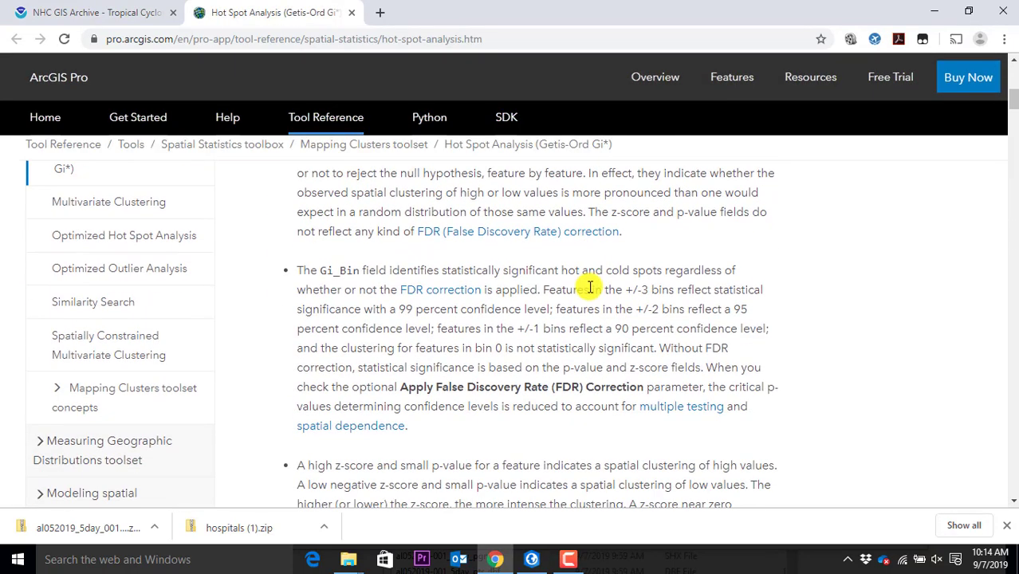
pyautogui.scroll(8, 589, 291)
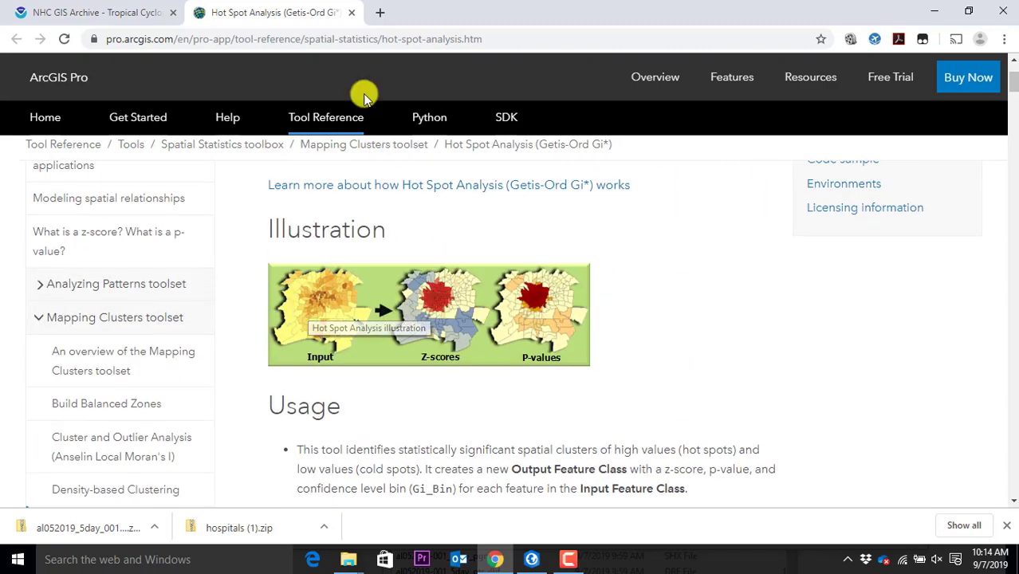
pyautogui.click(936, 13)
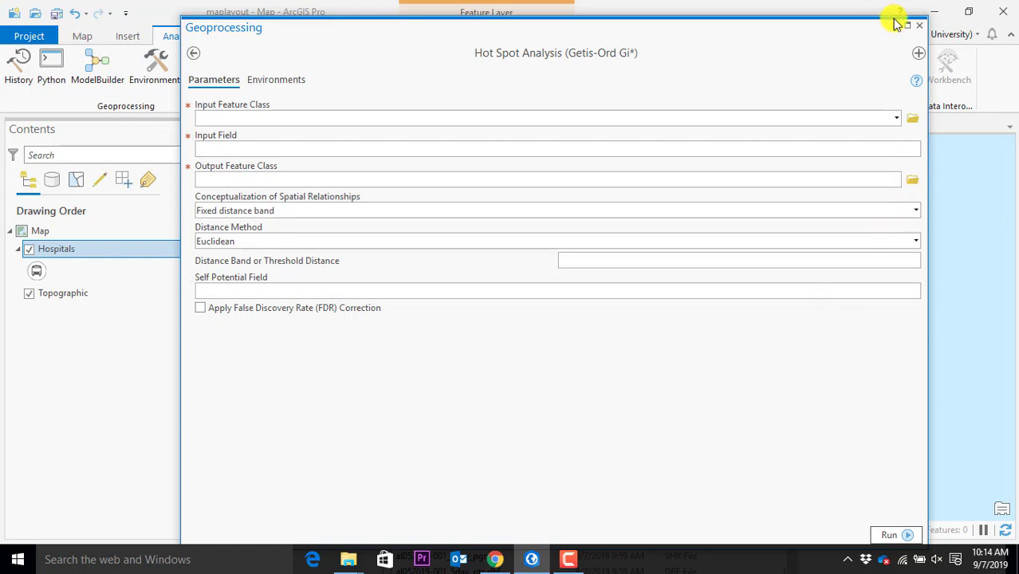
pyautogui.click(919, 27)
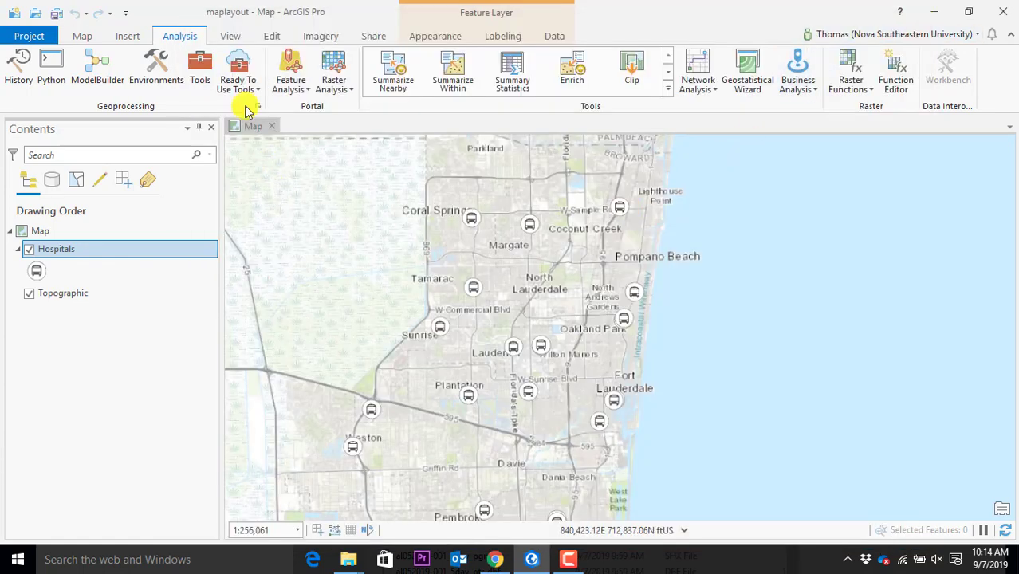
pyautogui.click(232, 36)
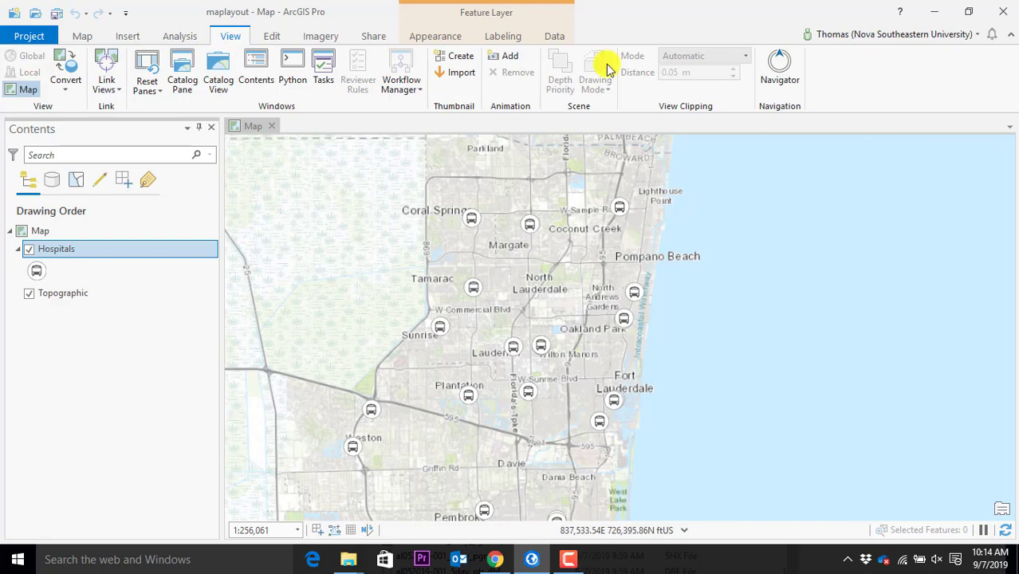
pyautogui.click(216, 72)
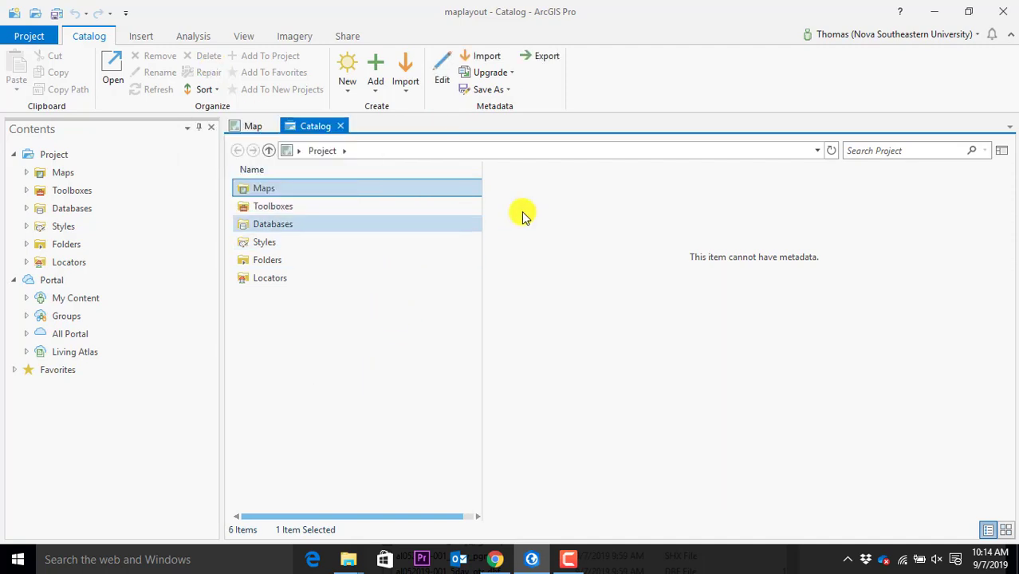
pyautogui.click(339, 126)
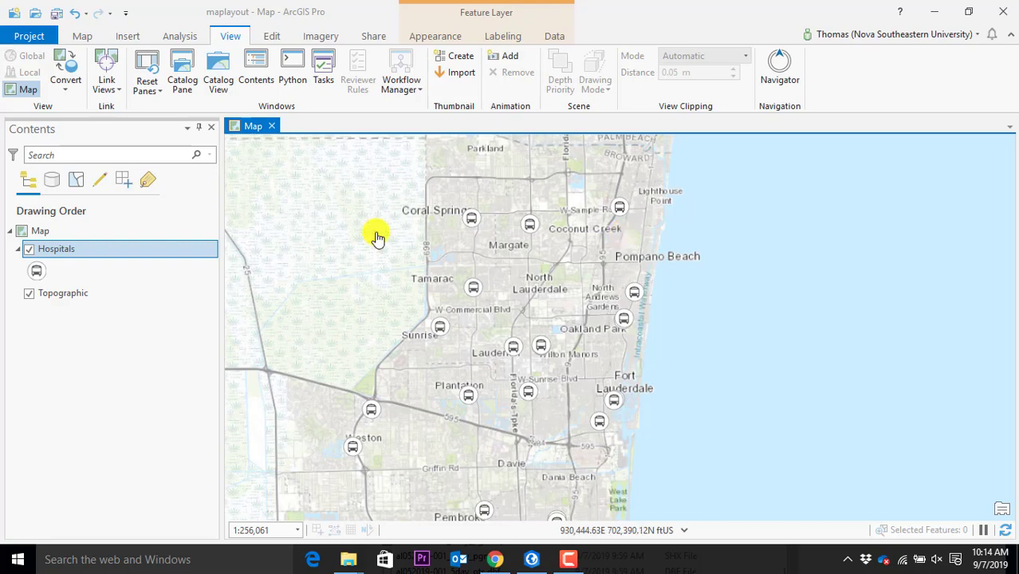
pyautogui.click(83, 36)
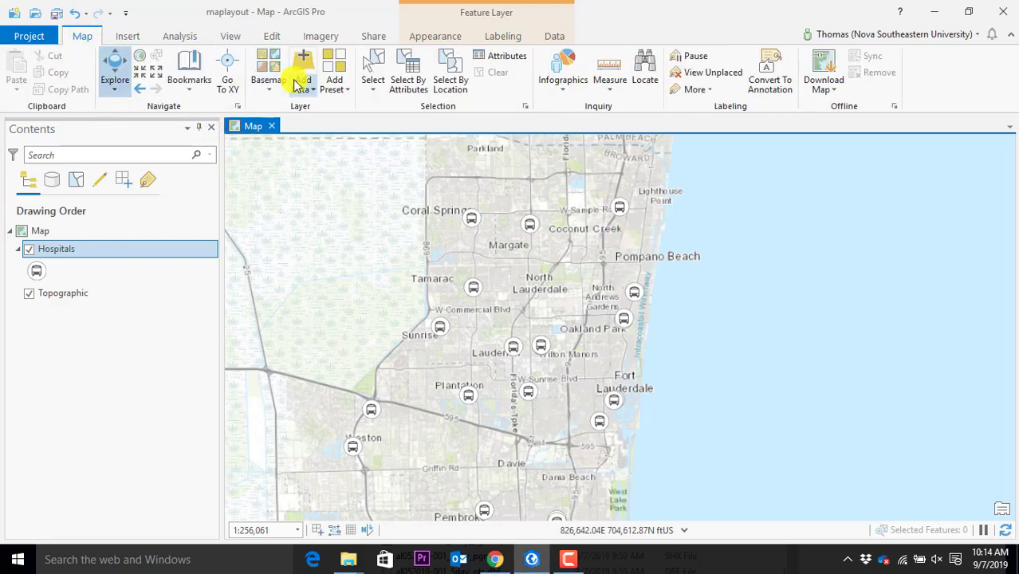
pyautogui.click(296, 83)
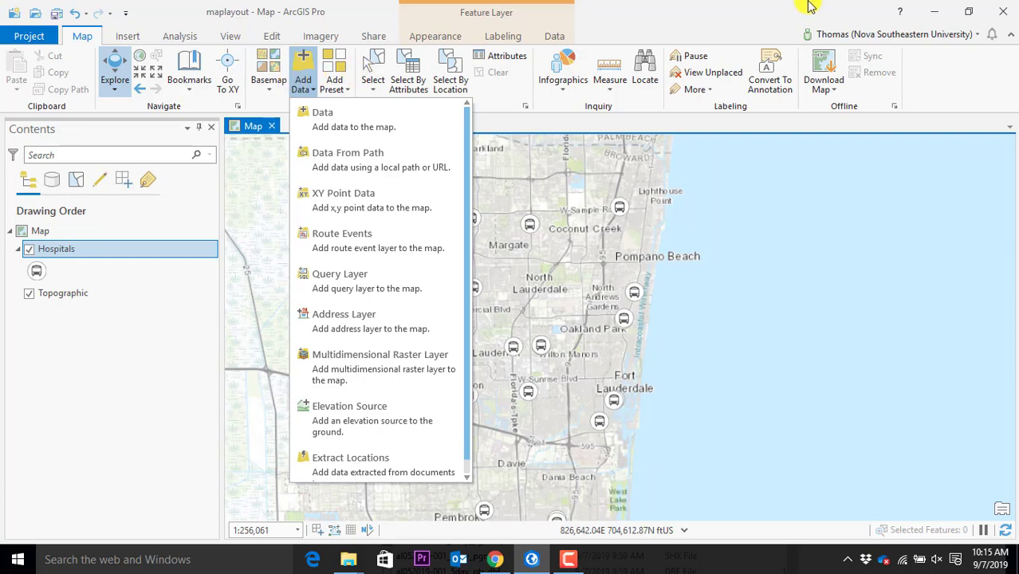
pyautogui.click(757, 8)
pyautogui.click(279, 37)
pyautogui.click(321, 37)
pyautogui.click(373, 36)
pyautogui.click(423, 37)
pyautogui.click(499, 34)
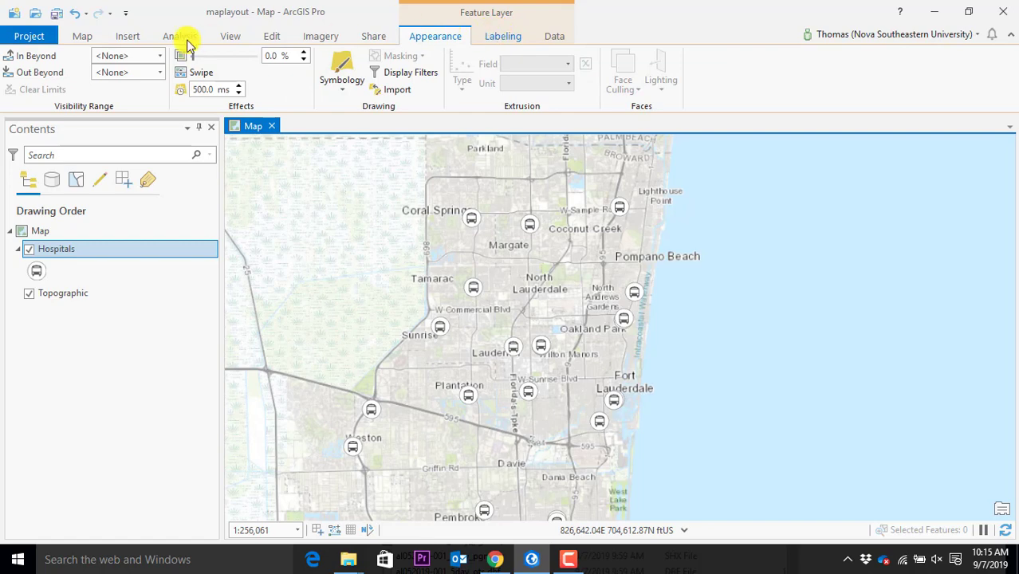
pyautogui.click(82, 36)
pyautogui.click(302, 85)
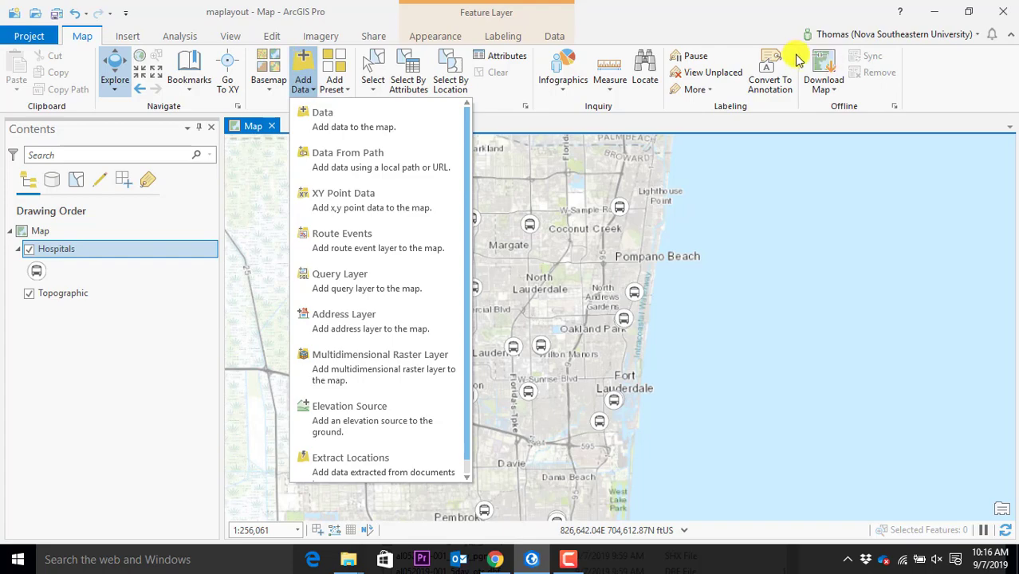
# Dismiss the add data options and zoom the hospitals map in and out
pyautogui.click(635, 91)
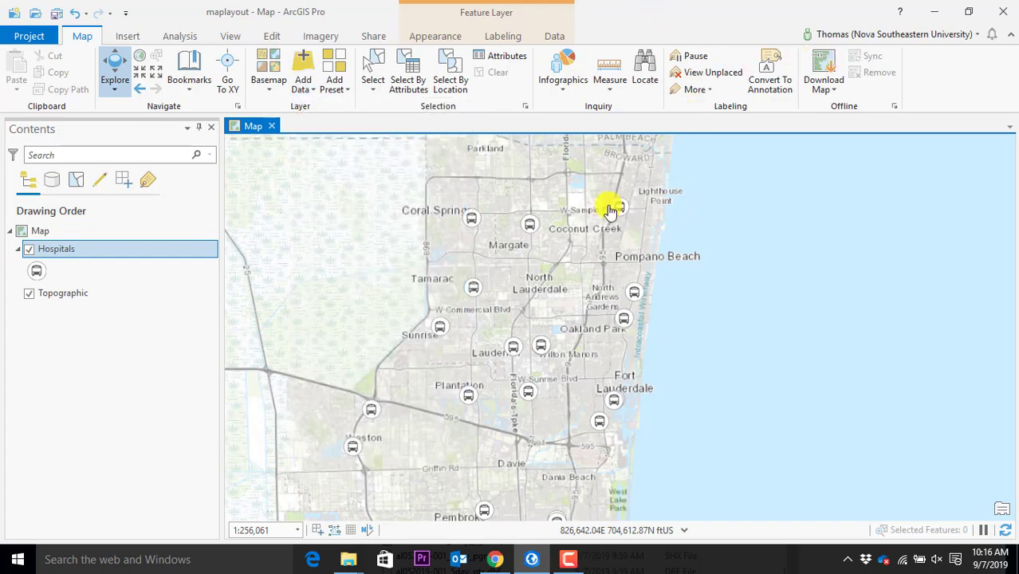
pyautogui.scroll(3, 567, 398)
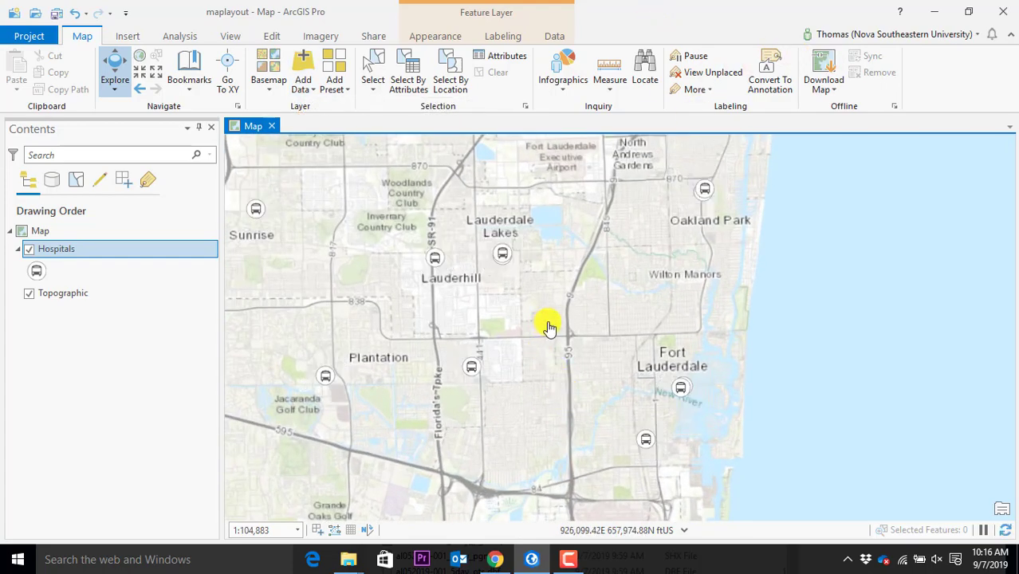
pyautogui.scroll(-3, 548, 329)
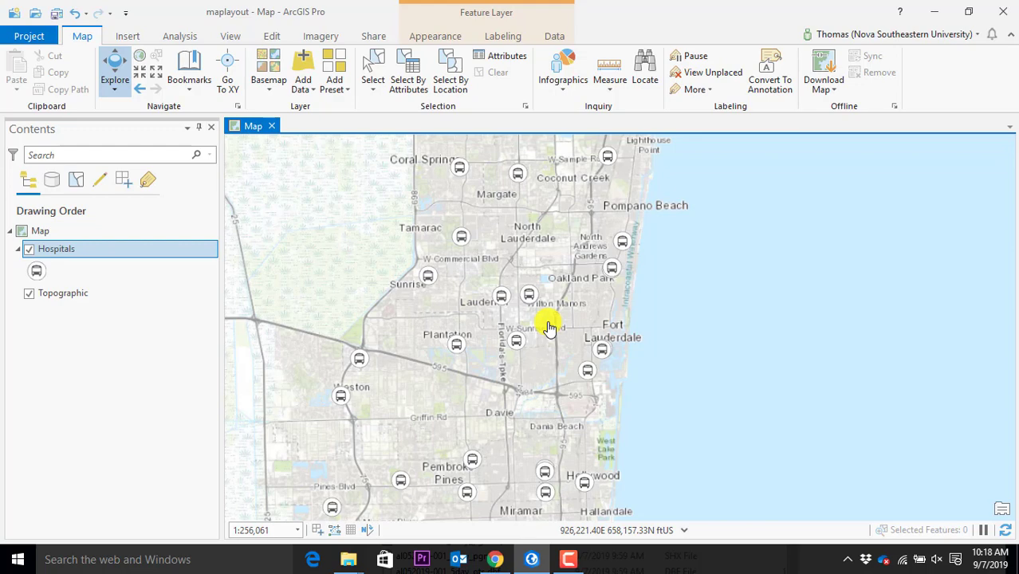
# Browse demomaps in Add Data, inspect Hospitals.shp and al052019-001_5day_pts.shp, then cancel without adding
pyautogui.click(303, 92)
pyautogui.click(330, 111)
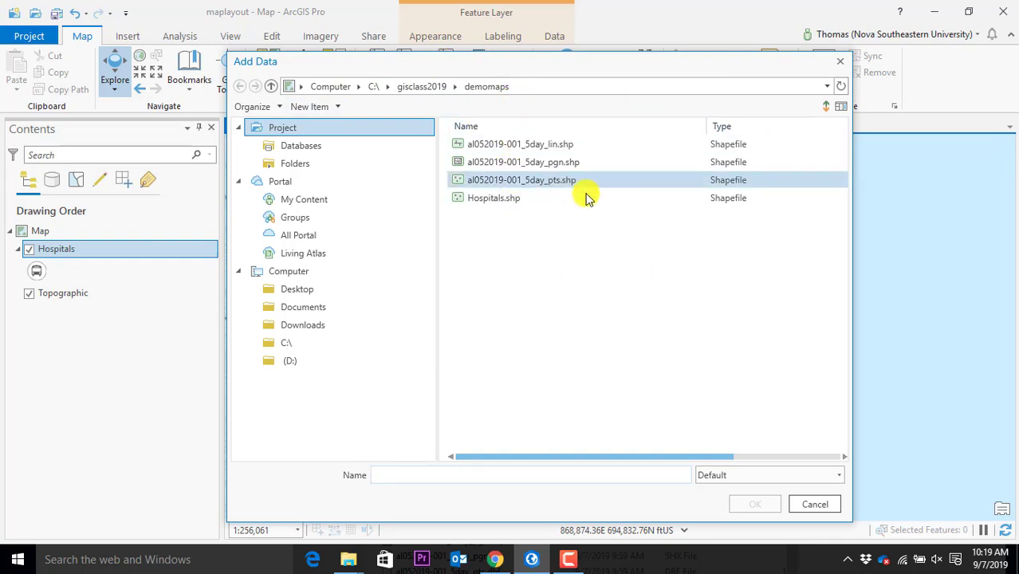
pyautogui.click(841, 108)
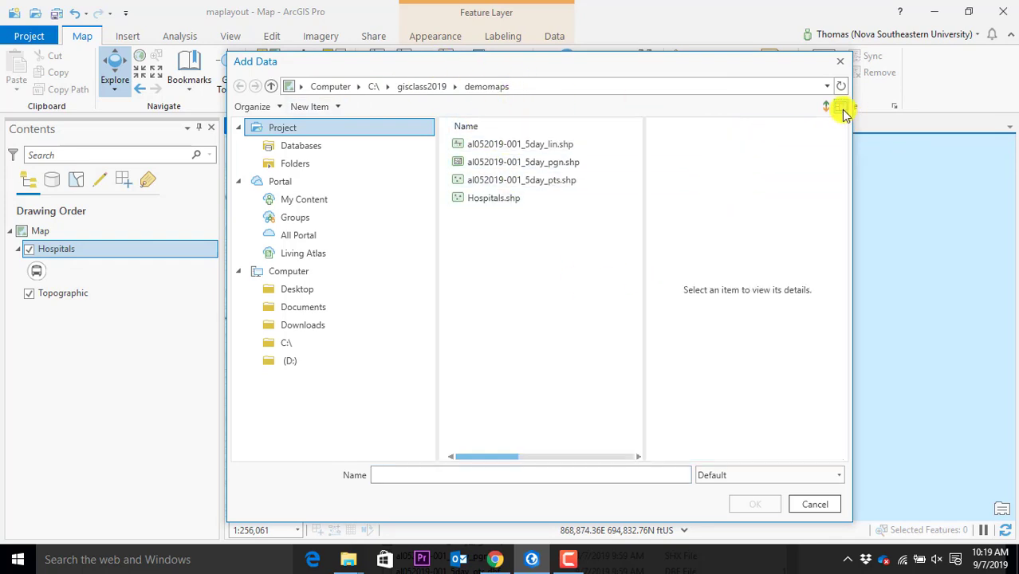
pyautogui.click(512, 199)
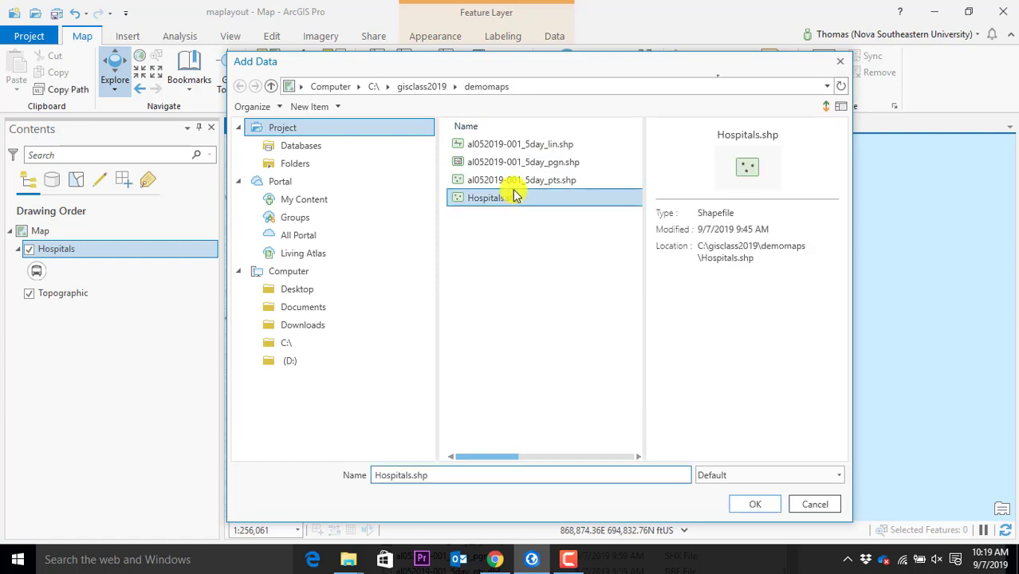
pyautogui.click(519, 182)
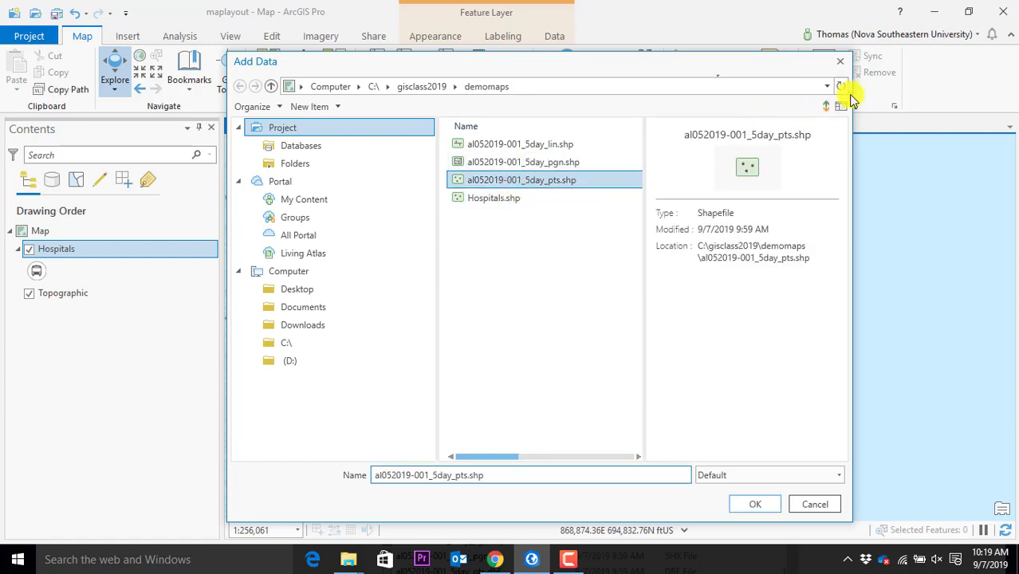
pyautogui.click(841, 63)
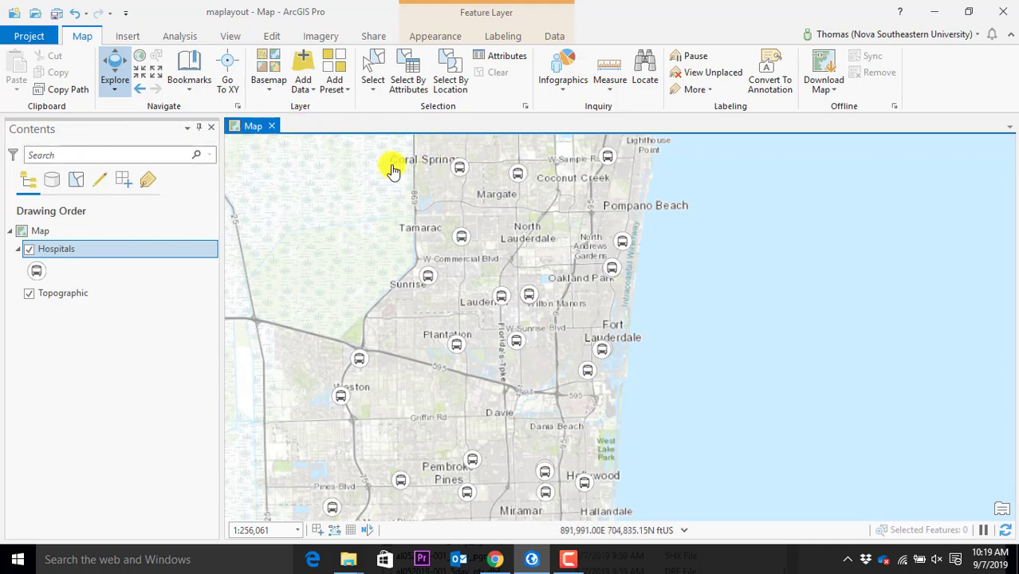
pyautogui.click(231, 36)
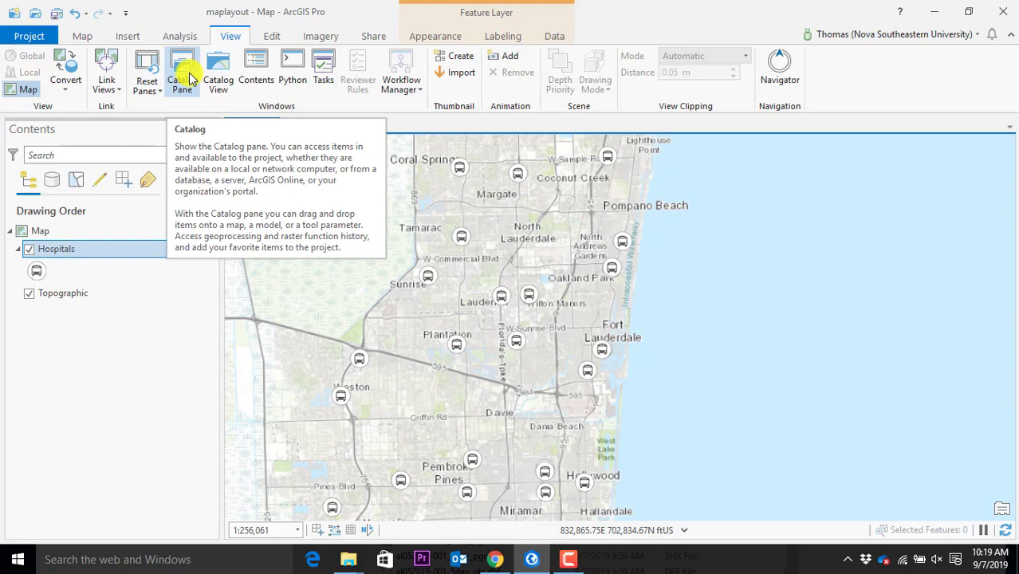
pyautogui.click(194, 76)
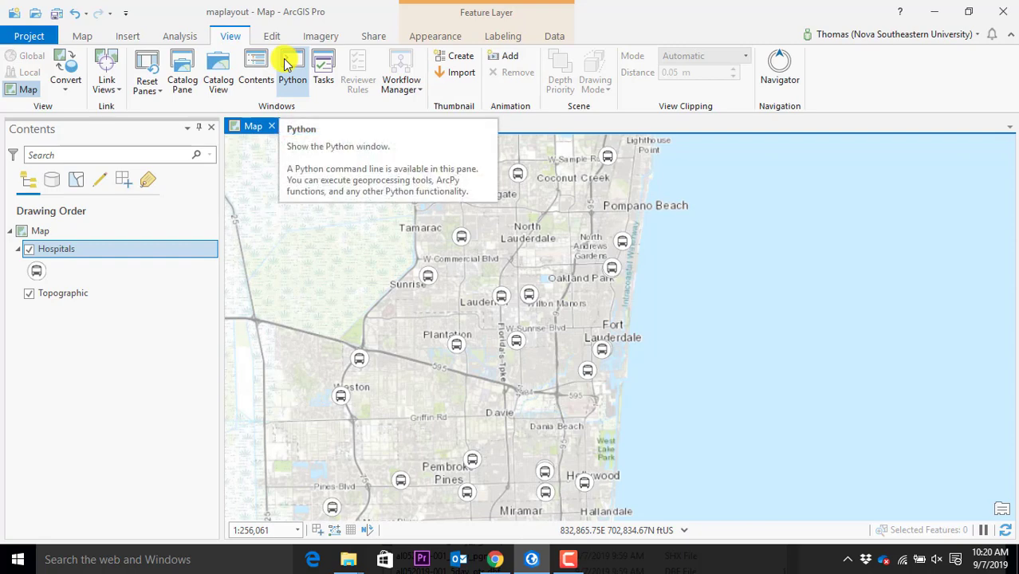
pyautogui.click(179, 64)
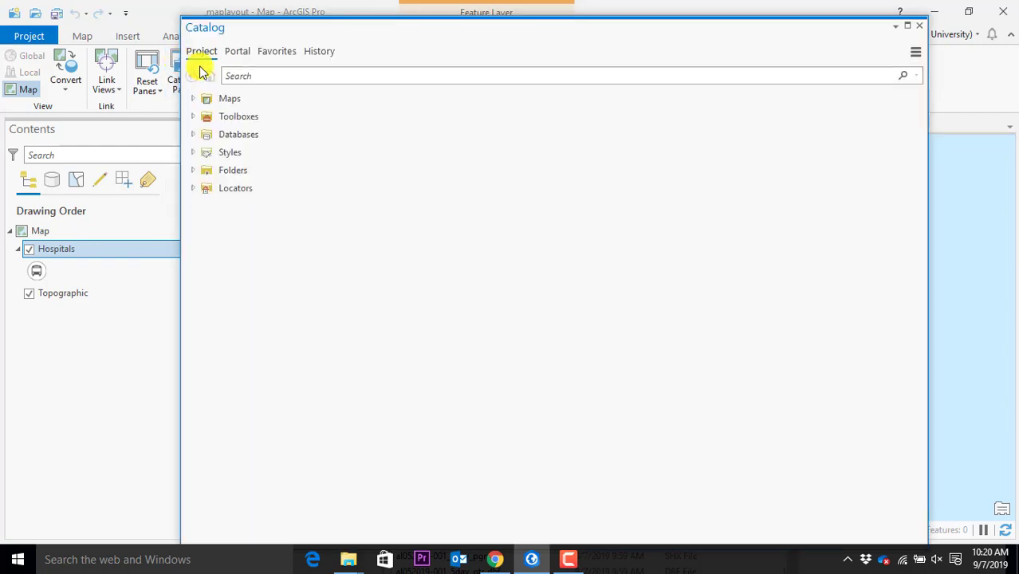
pyautogui.moveTo(332, 27); pyautogui.dragTo(433, 136)
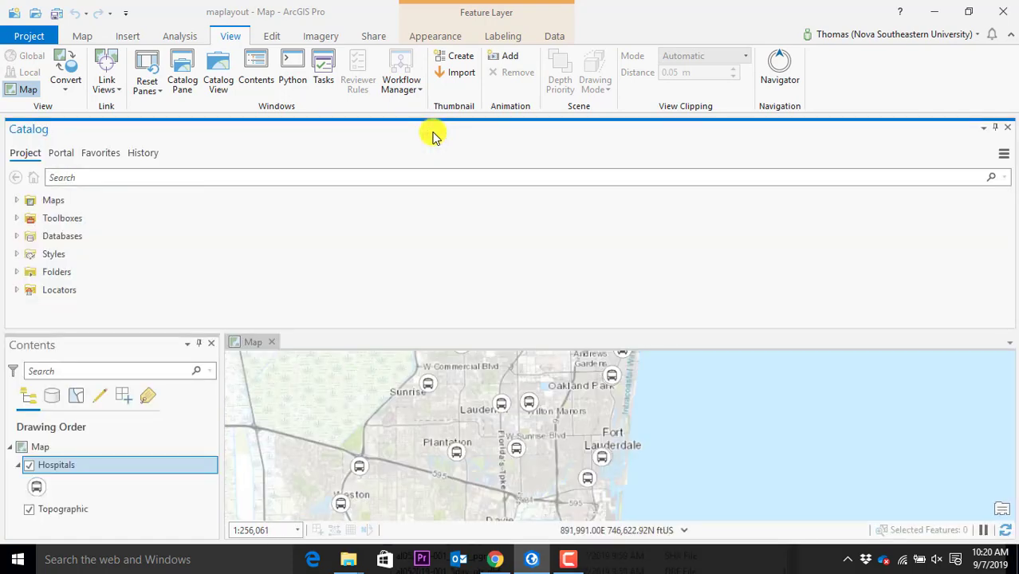
pyautogui.moveTo(433, 137); pyautogui.dragTo(489, 96)
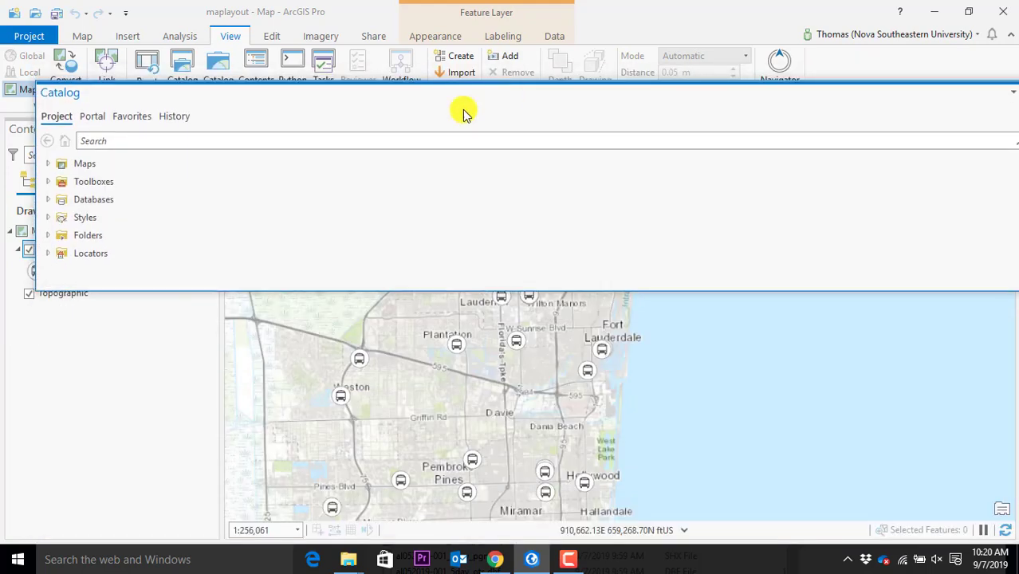
pyautogui.moveTo(37, 289); pyautogui.dragTo(471, 478)
pyautogui.moveTo(690, 95); pyautogui.dragTo(471, 88)
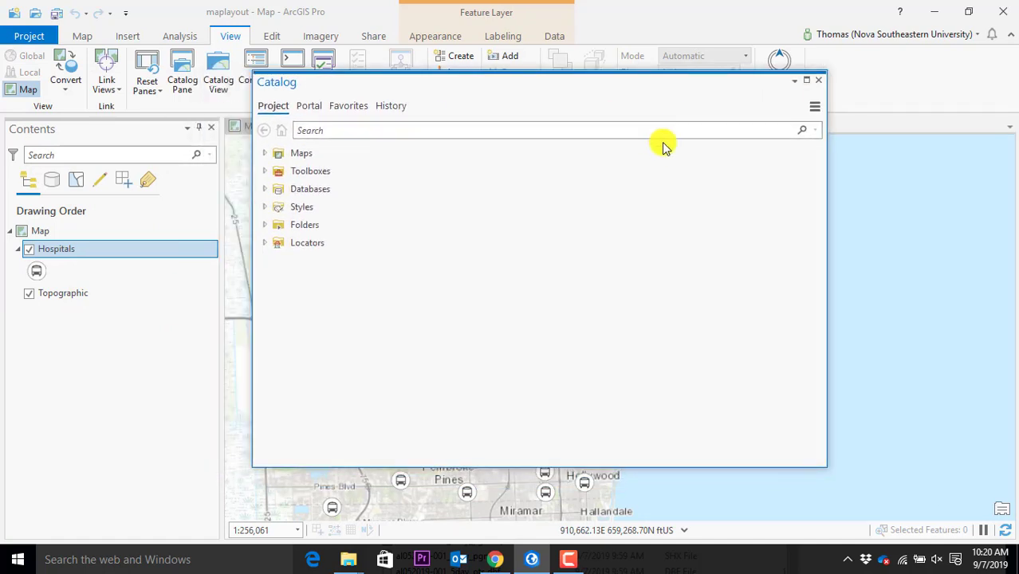
pyautogui.click(265, 154)
pyautogui.click(292, 189)
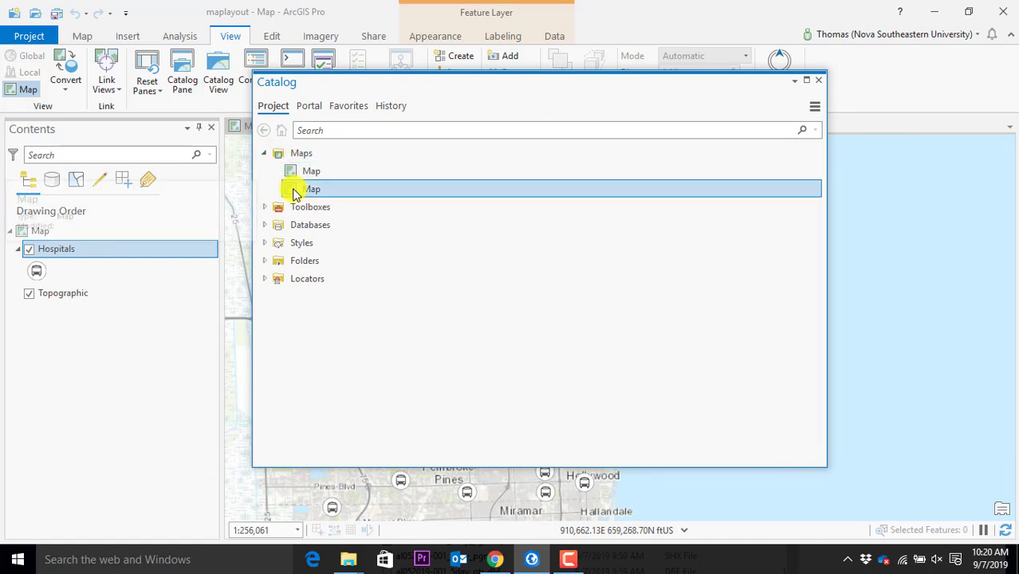
pyautogui.click(265, 207)
pyautogui.click(265, 243)
pyautogui.click(325, 263)
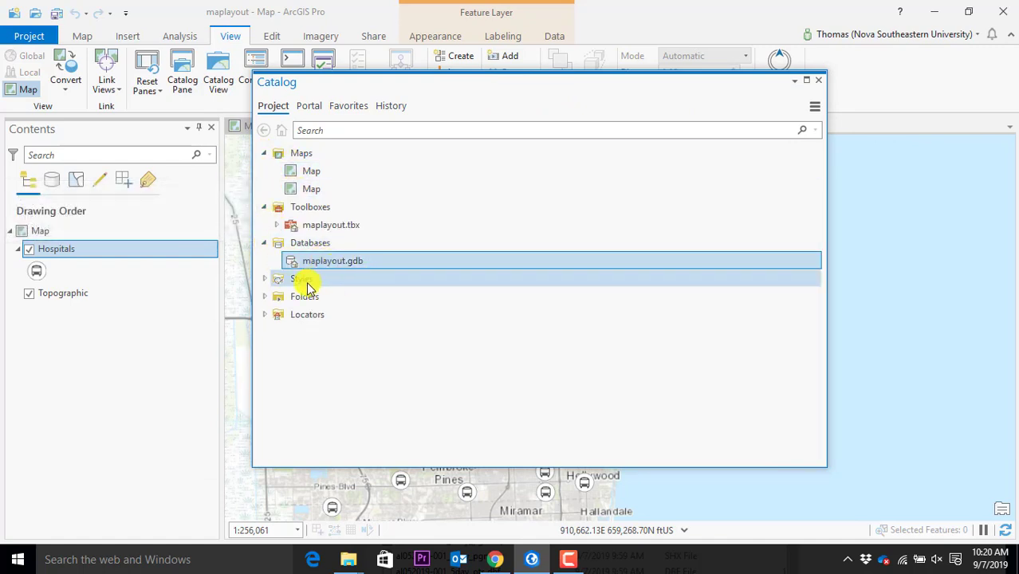
pyautogui.click(817, 83)
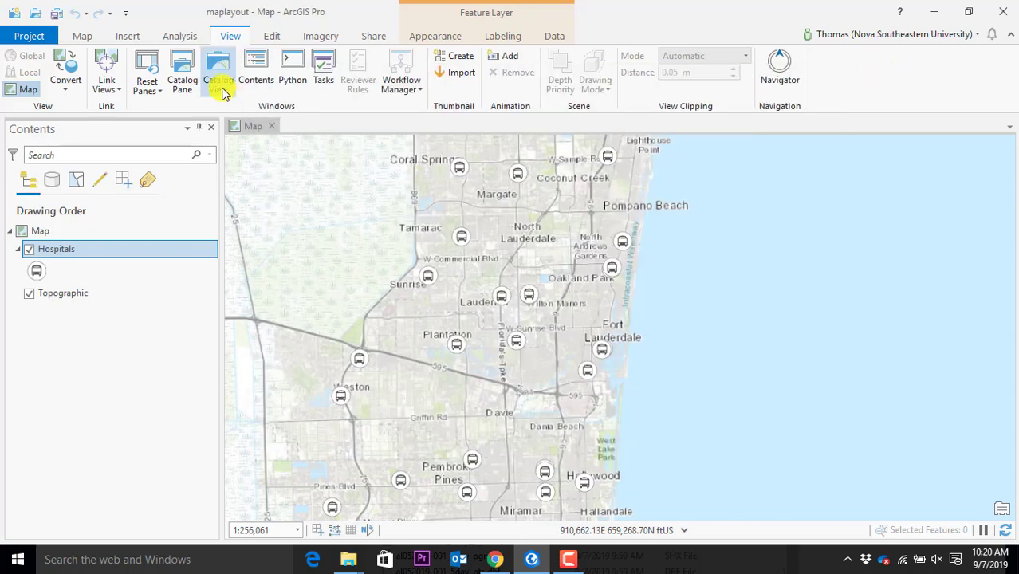
# Open a Catalog view of the project items next to the Hospitals map, reopening it after closing
pyautogui.click(221, 79)
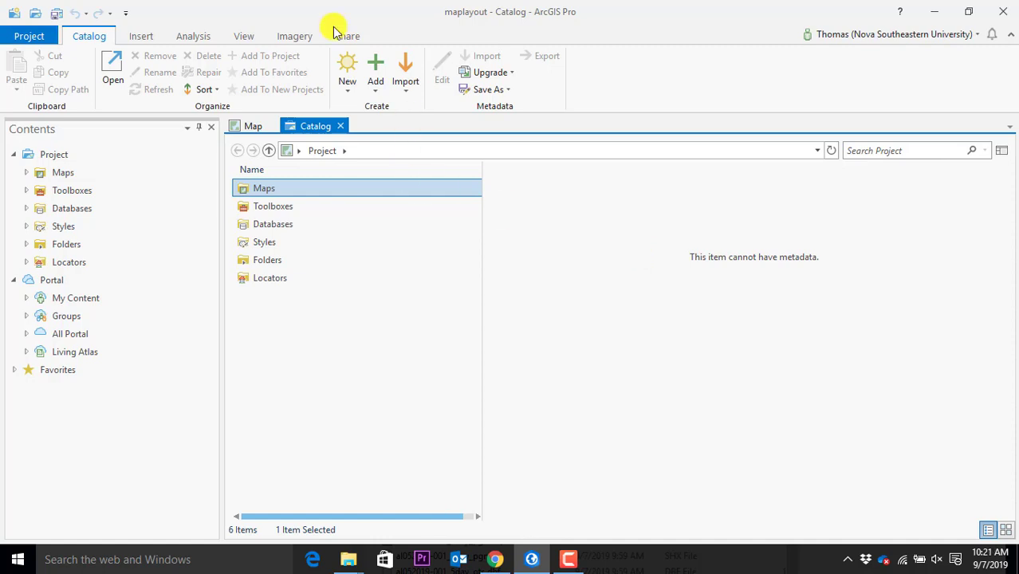
pyautogui.click(141, 36)
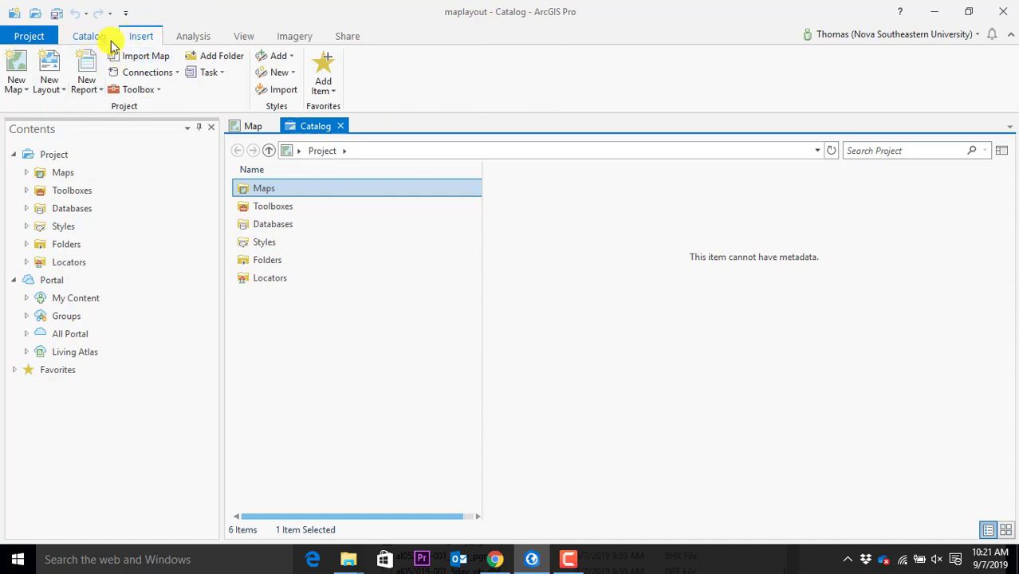
pyautogui.click(27, 34)
pyautogui.click(26, 30)
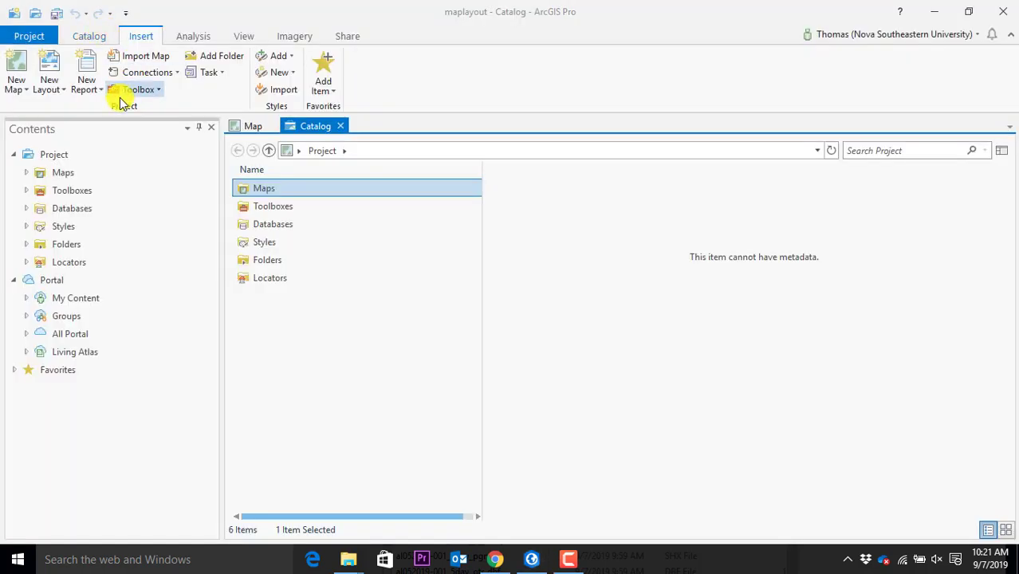
pyautogui.click(251, 127)
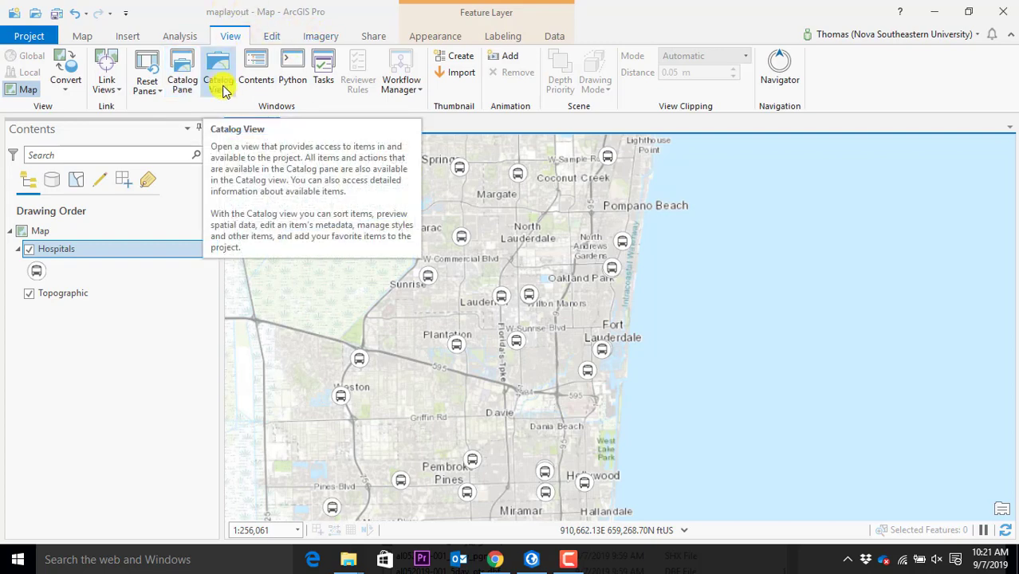
pyautogui.click(220, 83)
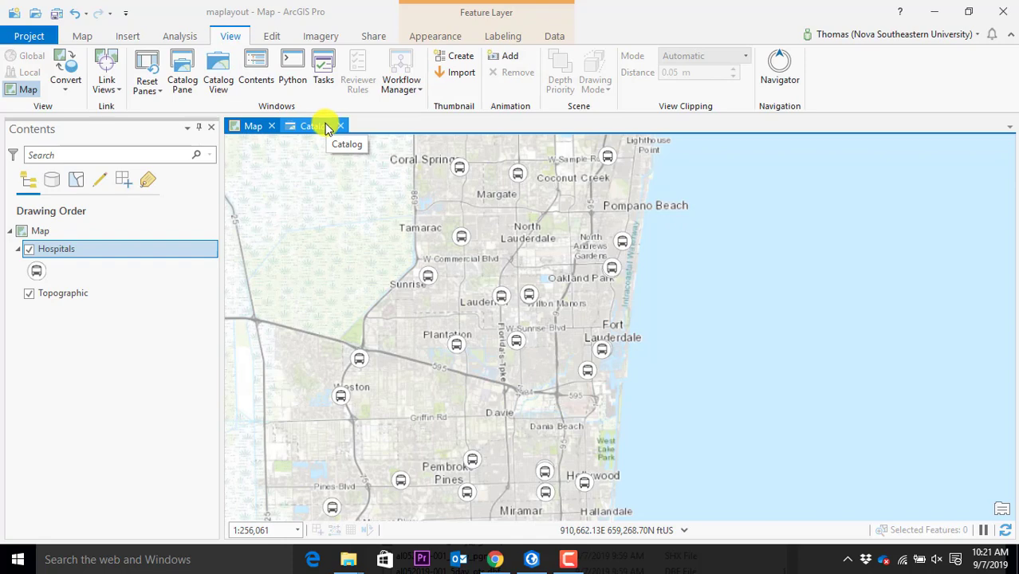
pyautogui.click(326, 129)
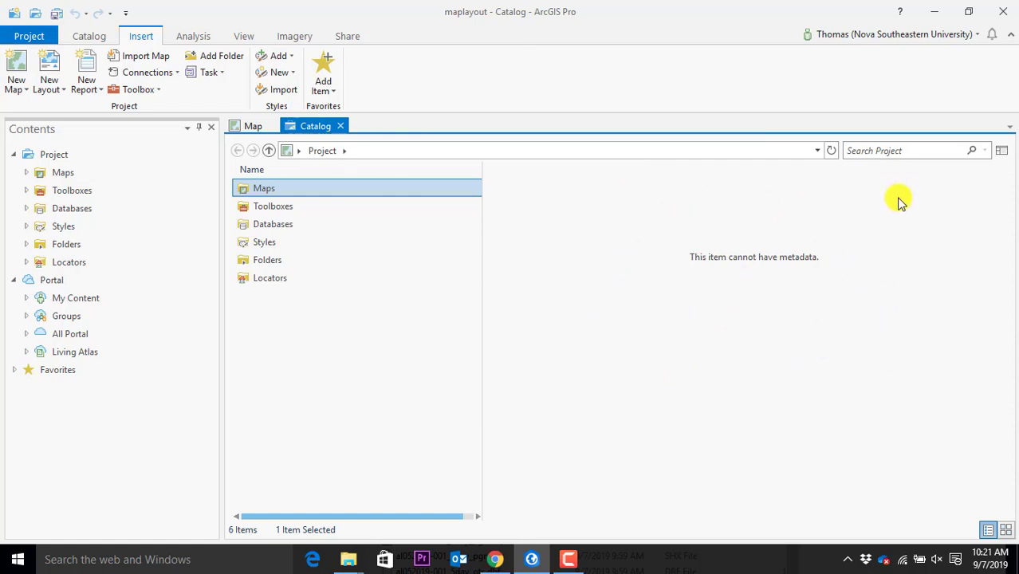
pyautogui.click(340, 126)
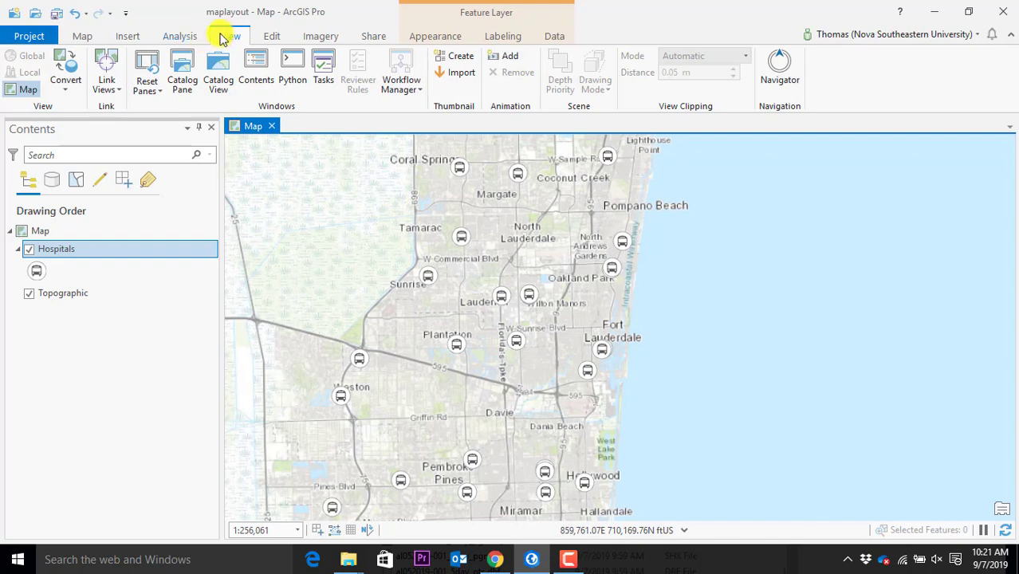
pyautogui.click(218, 82)
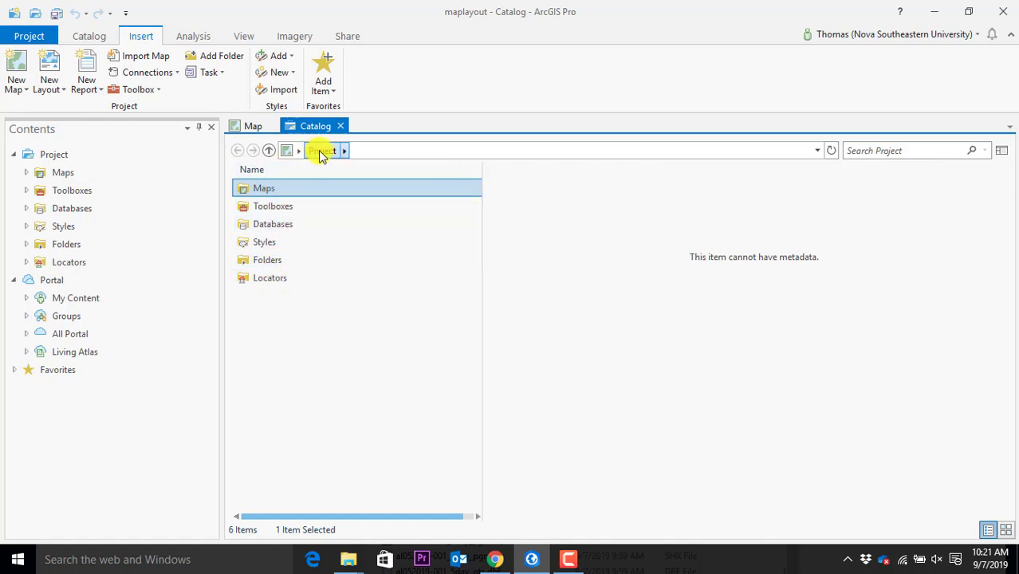
# Open Databases, select maplayout.gdb, and switch its item preview between Geography and Table
pyautogui.doubleClick(259, 224)
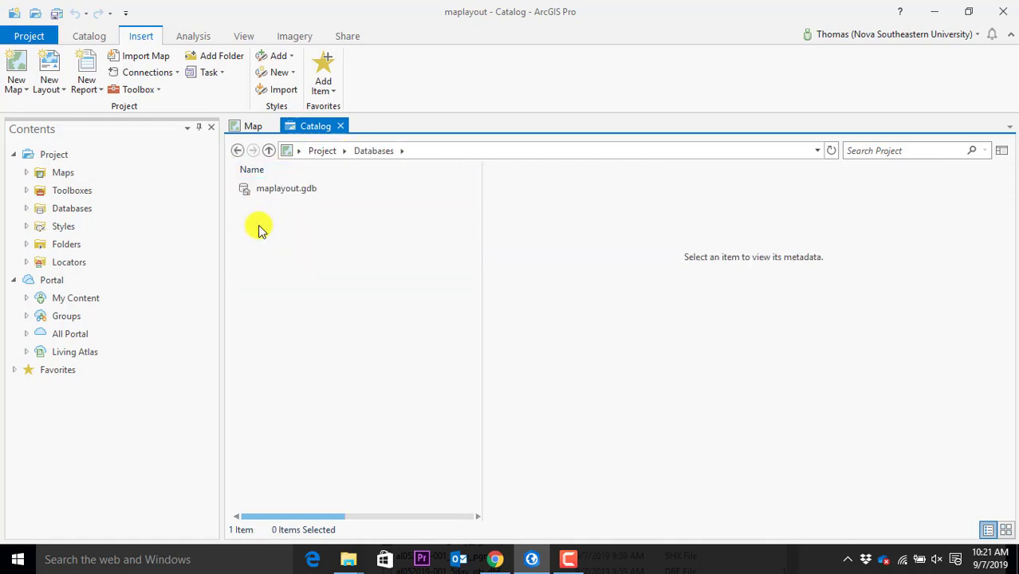
pyautogui.click(282, 189)
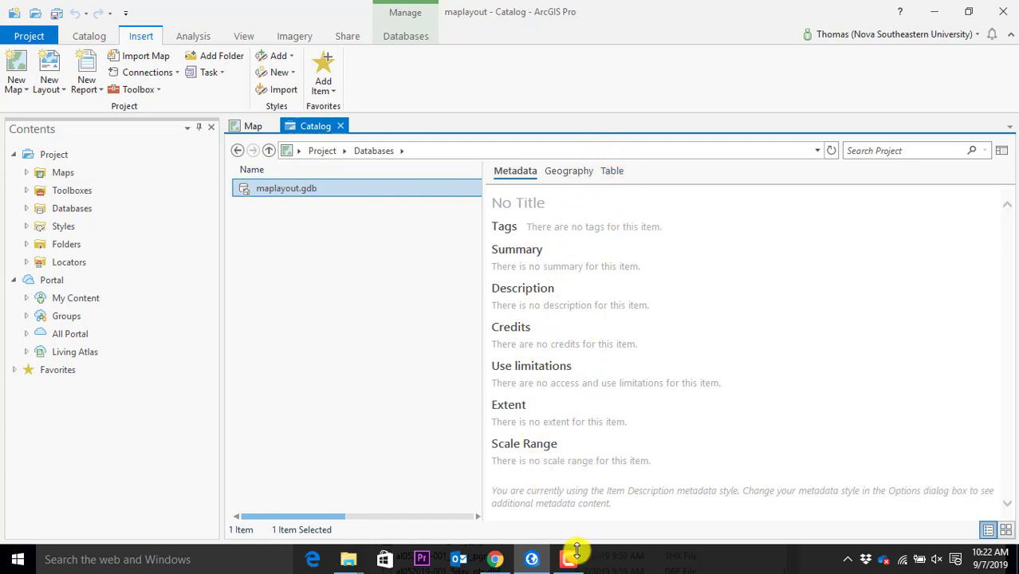
pyautogui.click(585, 170)
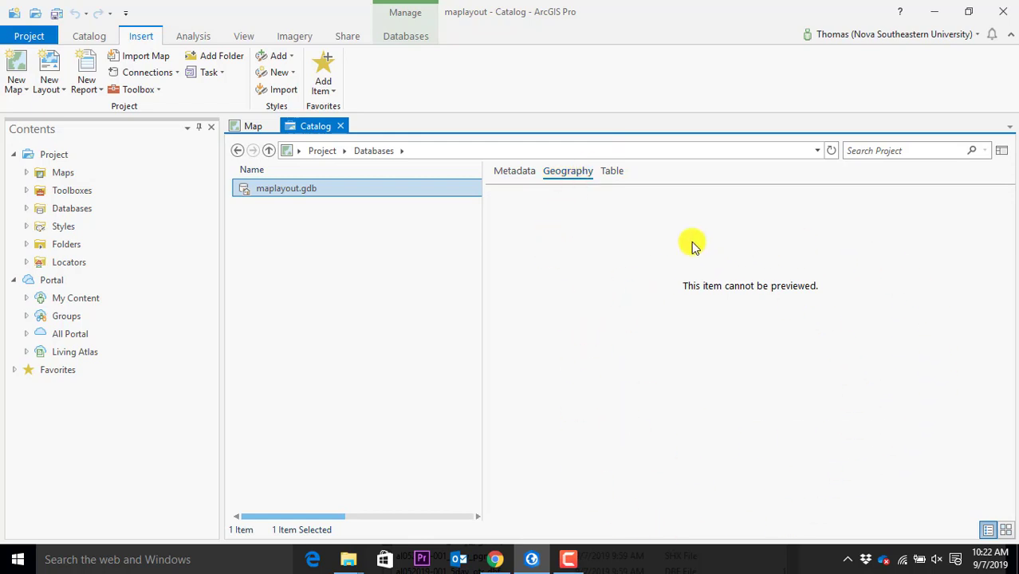
pyautogui.click(620, 177)
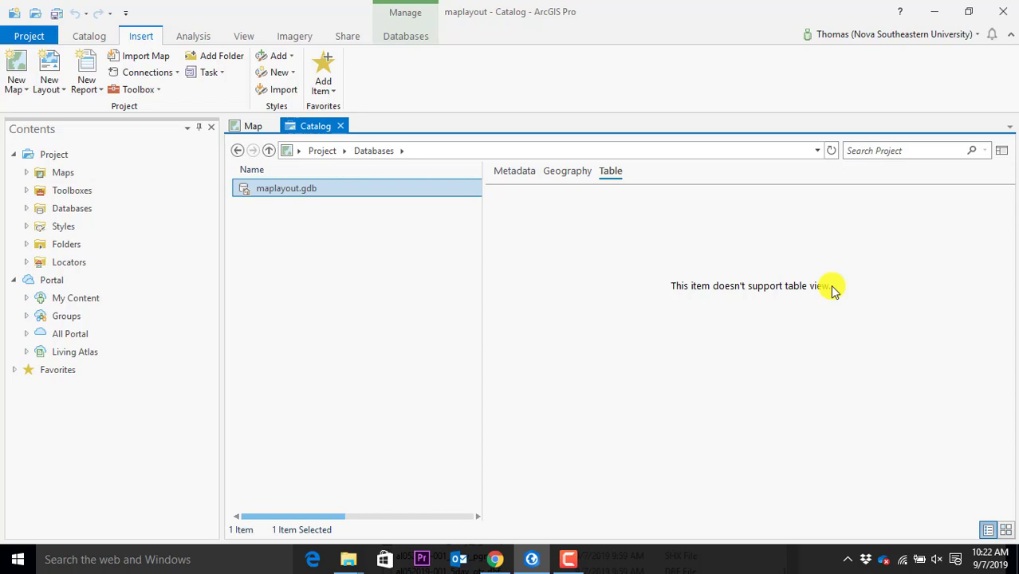
pyautogui.click(574, 174)
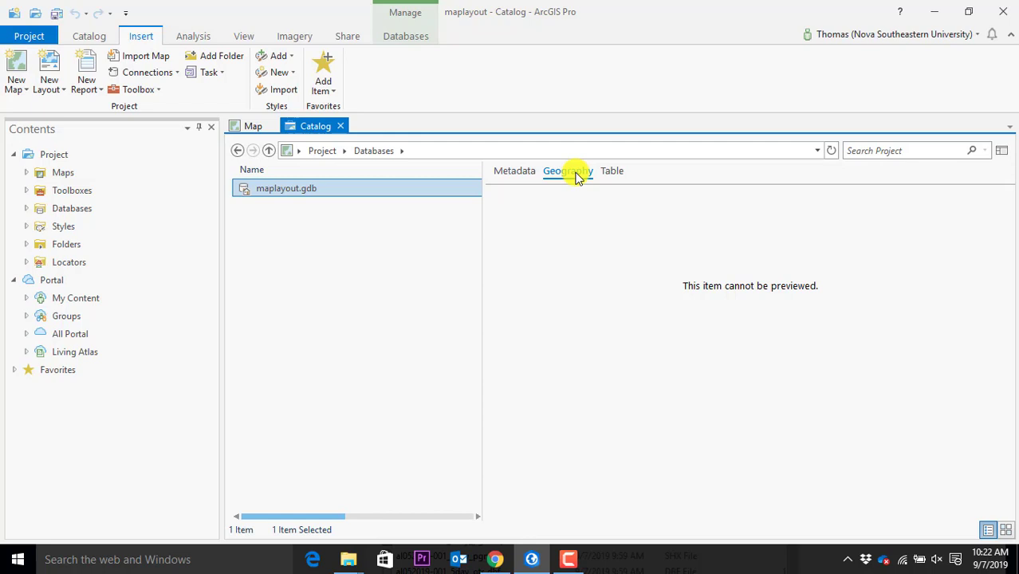
pyautogui.click(613, 176)
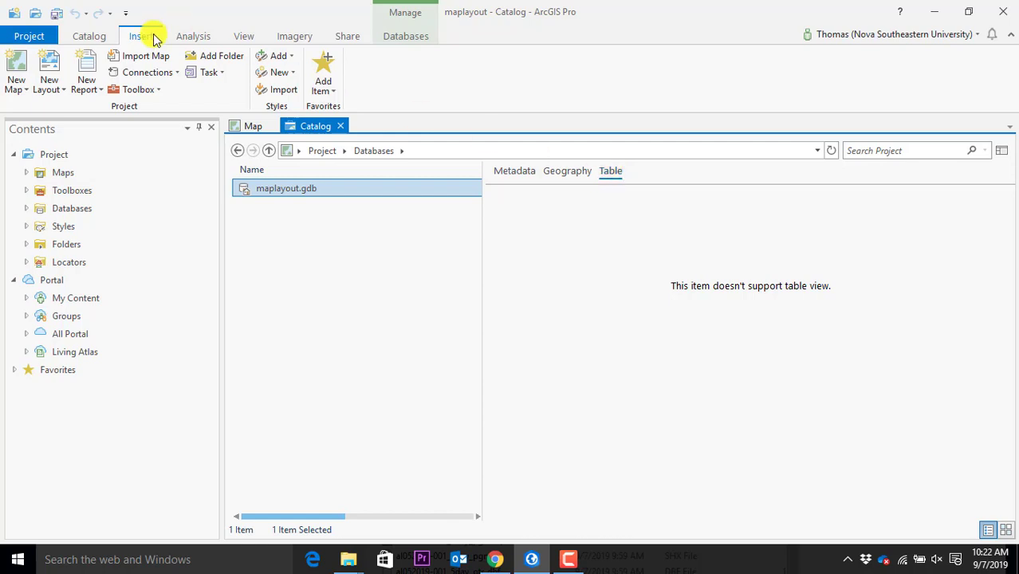
pyautogui.click(253, 126)
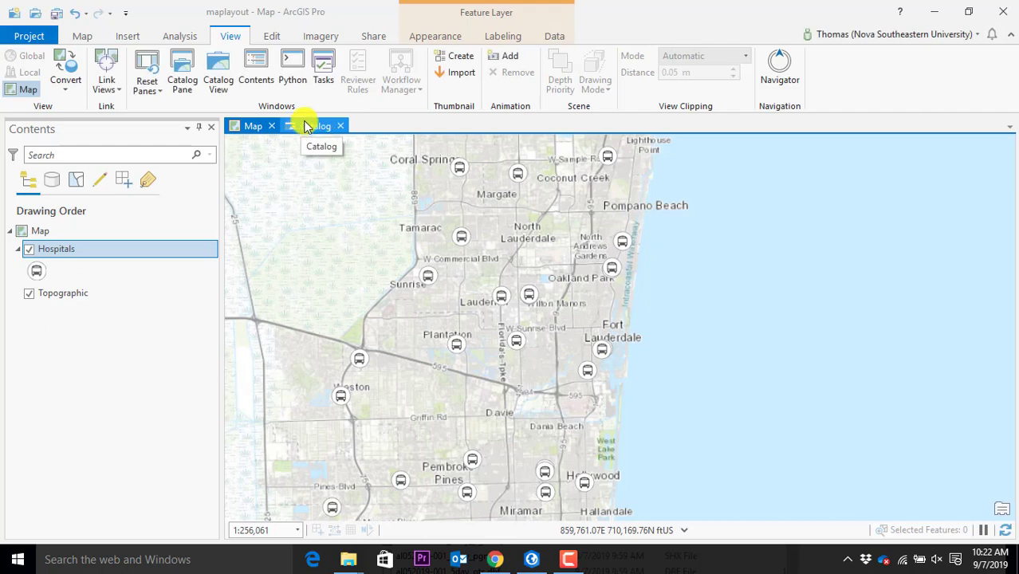
pyautogui.click(228, 96)
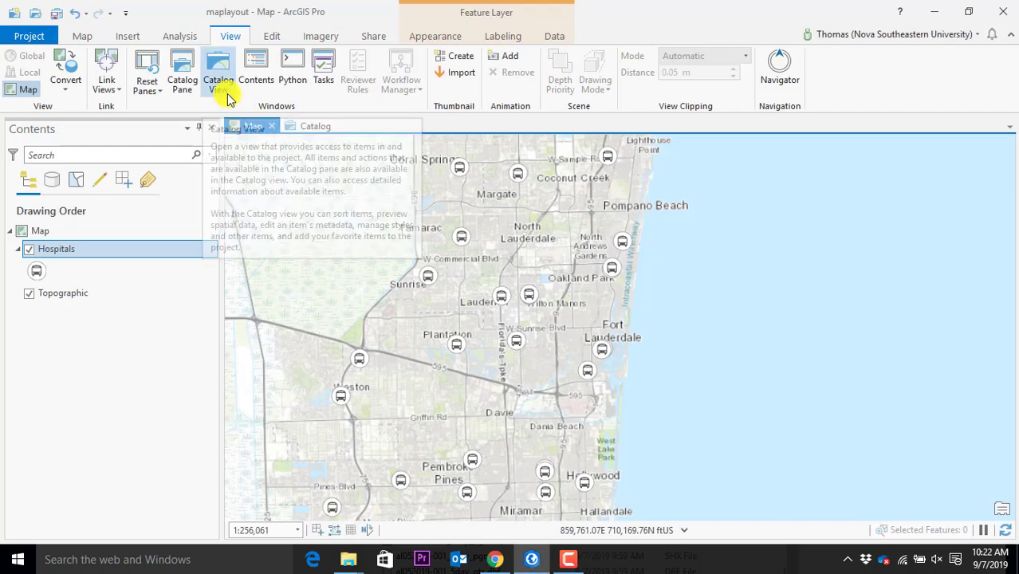
pyautogui.click(410, 126)
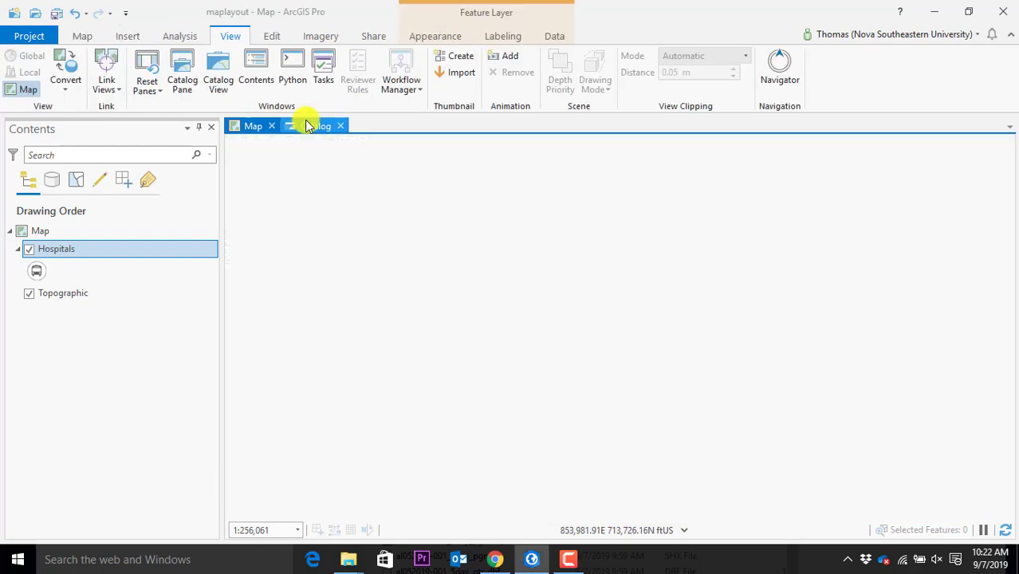
pyautogui.click(307, 126)
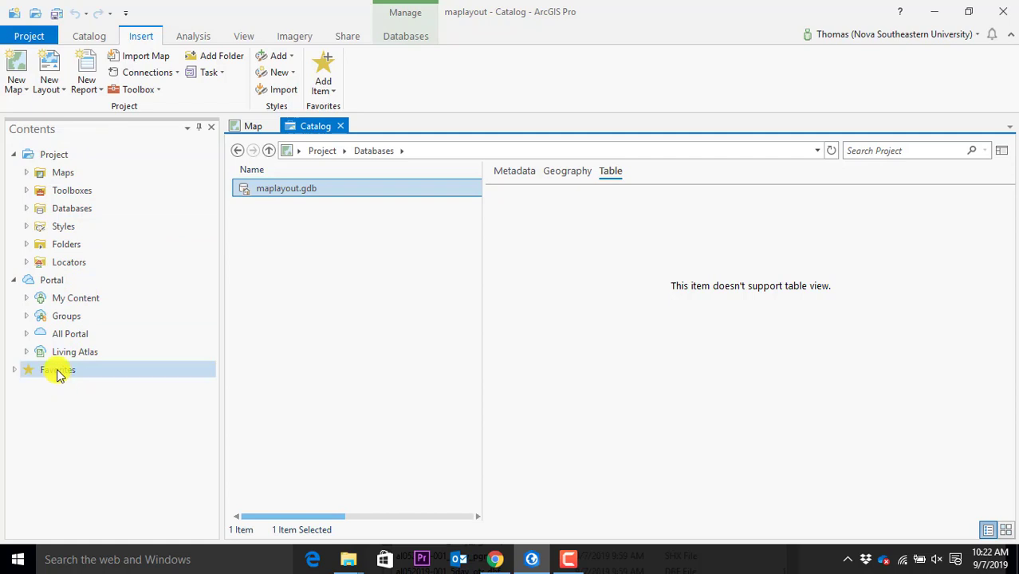
# Select the Portal section and expand then collapse My Content
pyautogui.click(58, 284)
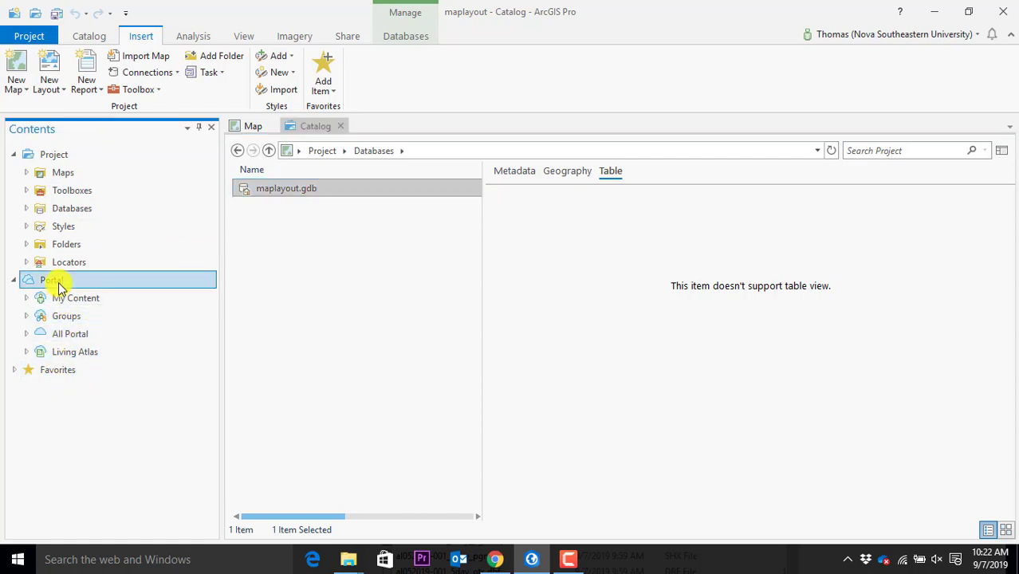
pyautogui.click(26, 300)
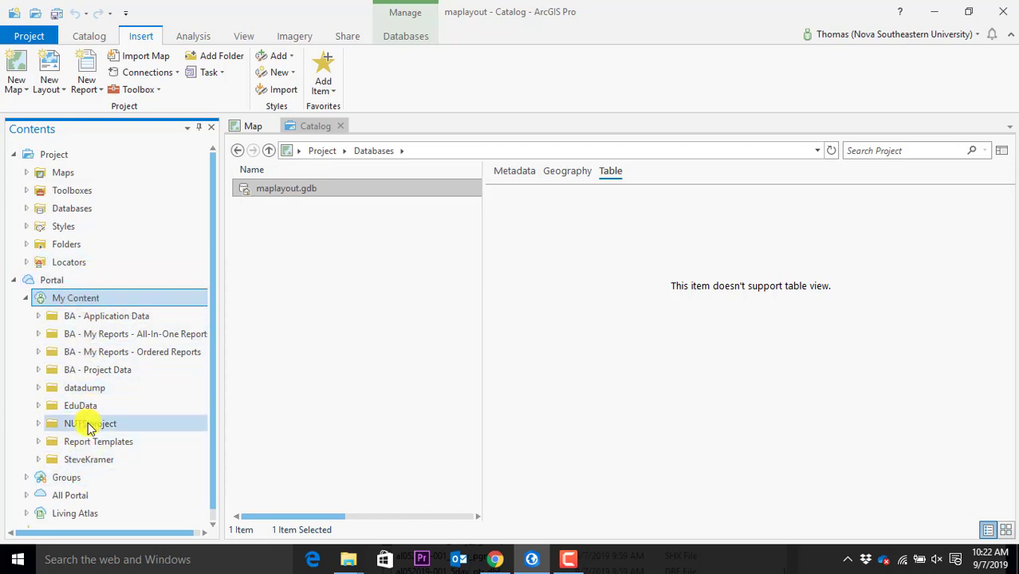
pyautogui.click(24, 299)
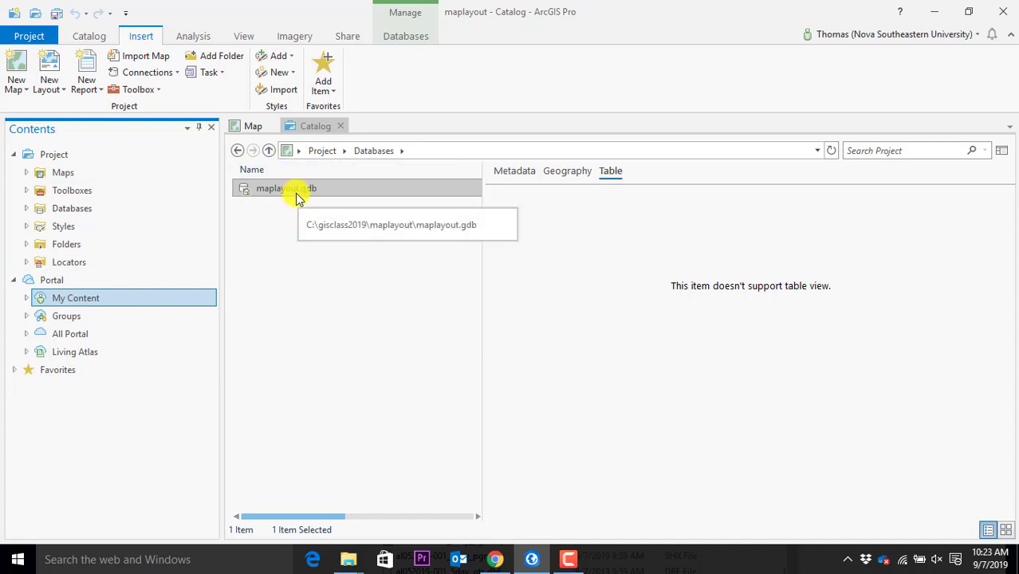
# Toggle the details panel until it shows beside the list, then view maplayout.gdb's Metadata
pyautogui.click(1002, 153)
pyautogui.click(1002, 153)
pyautogui.click(1002, 153)
pyautogui.click(1003, 151)
pyautogui.click(1004, 151)
pyautogui.click(1003, 151)
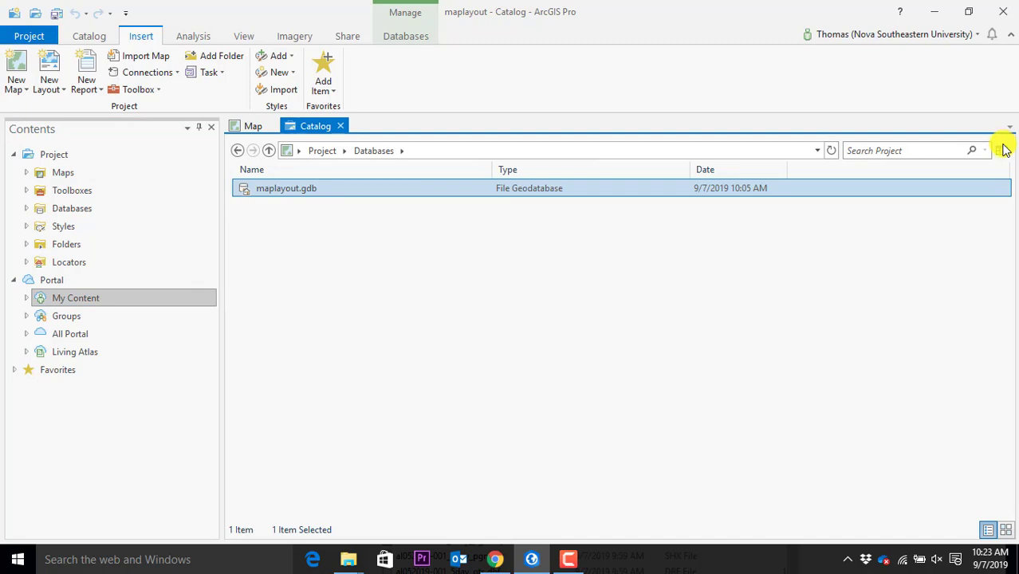
pyautogui.click(1003, 151)
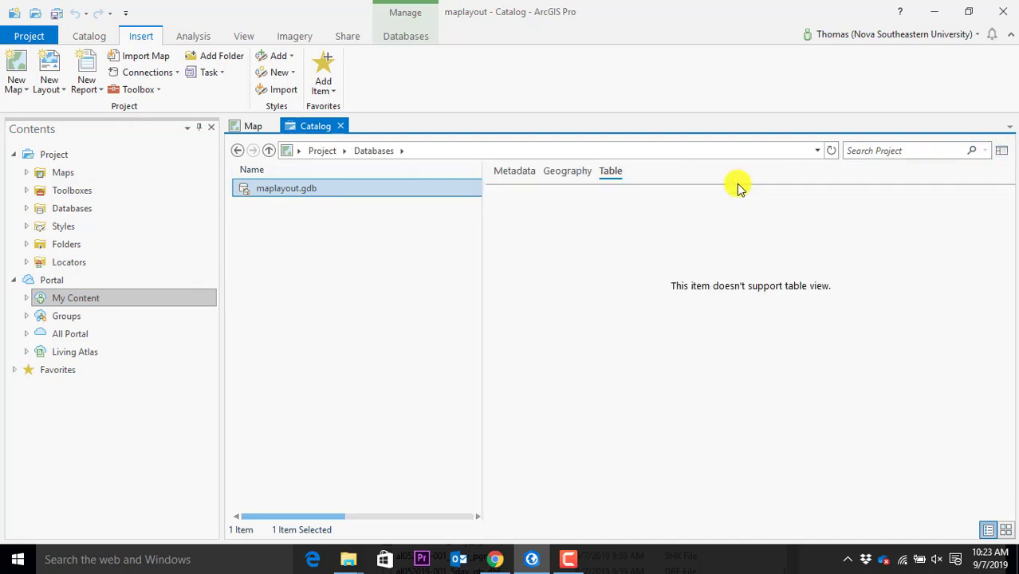
pyautogui.click(517, 172)
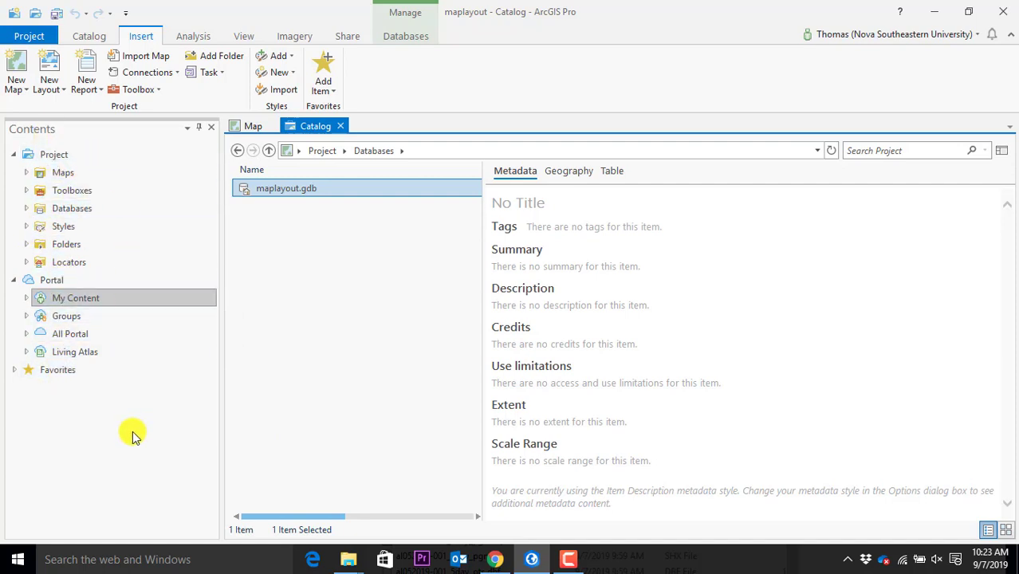
# Inspect the project's Maps, Toolboxes (maplayout.tbx) and Databases (maplayout.gdb) lists, collapsing each afterwards
pyautogui.click(28, 173)
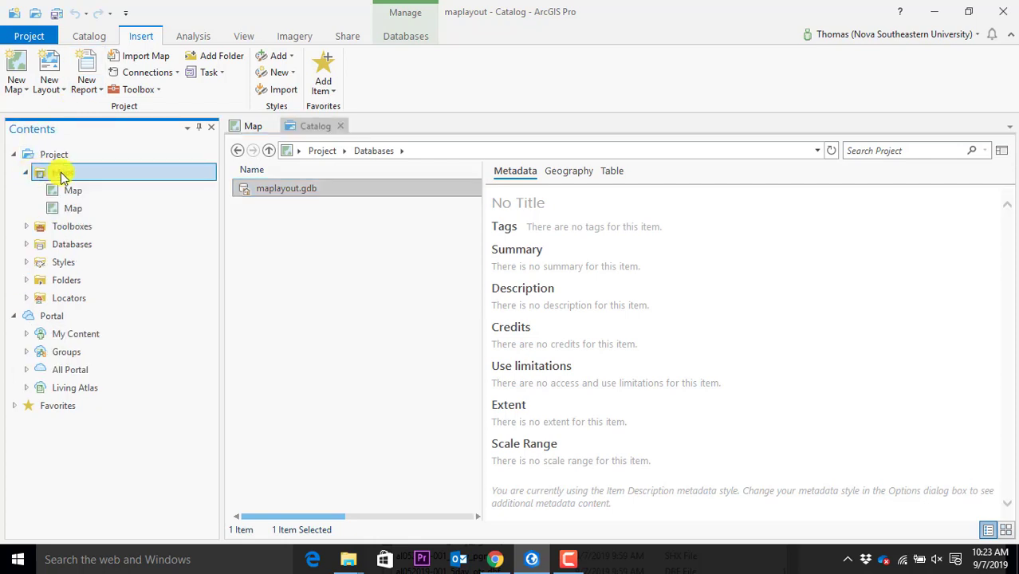
pyautogui.click(26, 173)
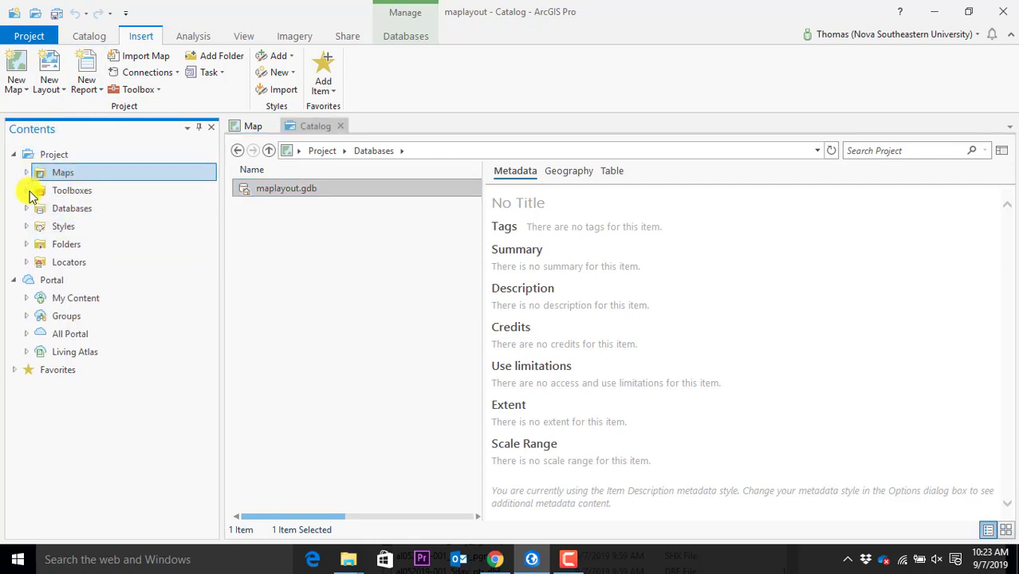
pyautogui.click(27, 191)
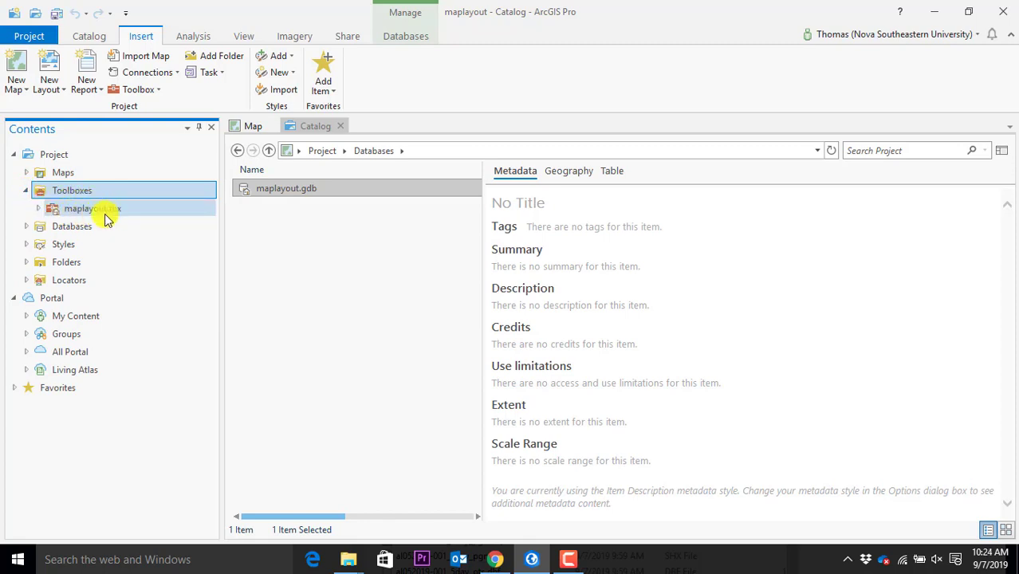
pyautogui.click(25, 191)
pyautogui.click(27, 209)
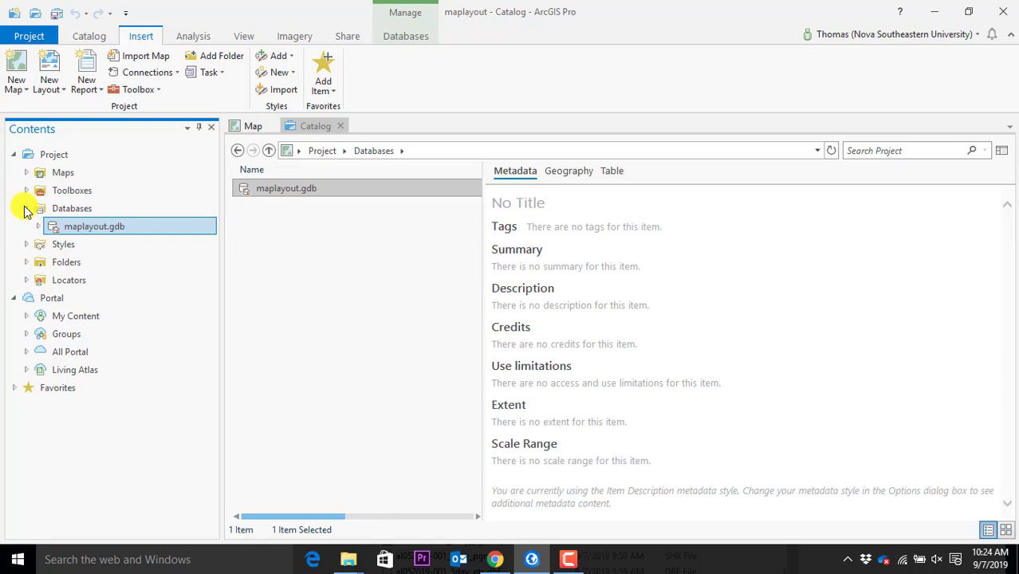
pyautogui.click(27, 209)
# Review the five Styles, then expand Folders to its maplayout connection and bring up its actions
pyautogui.click(27, 226)
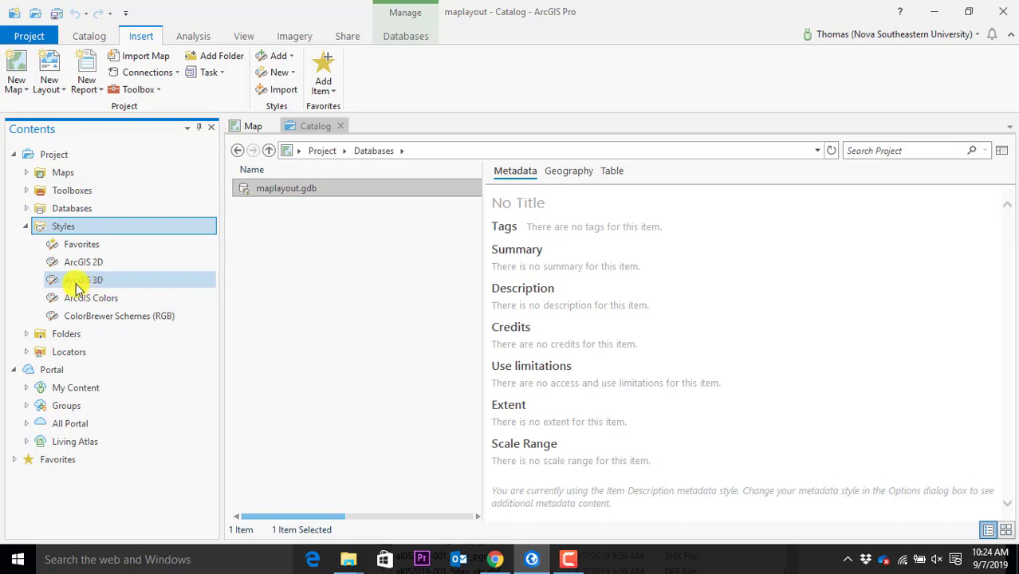
pyautogui.click(27, 226)
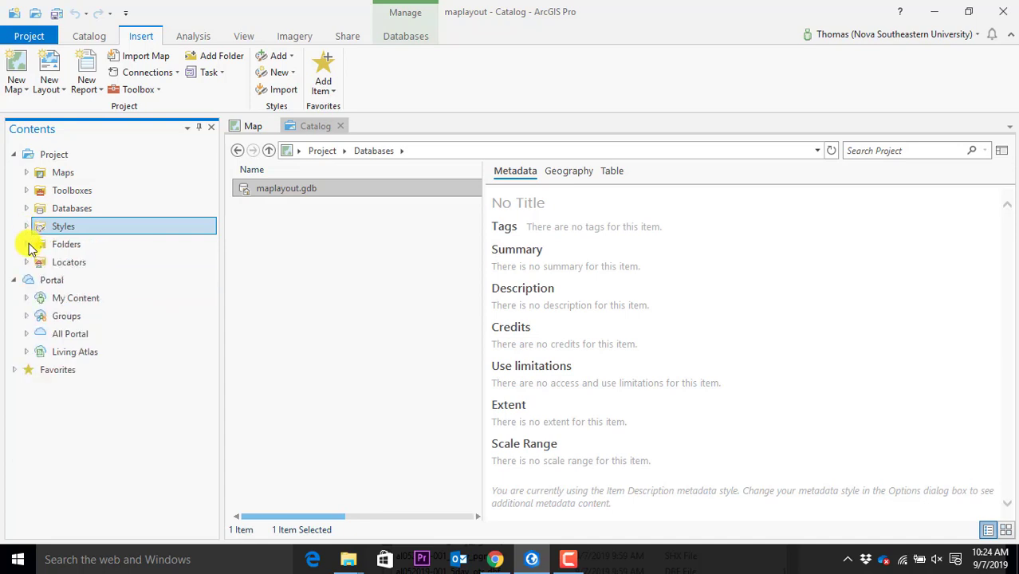
pyautogui.doubleClick(30, 246)
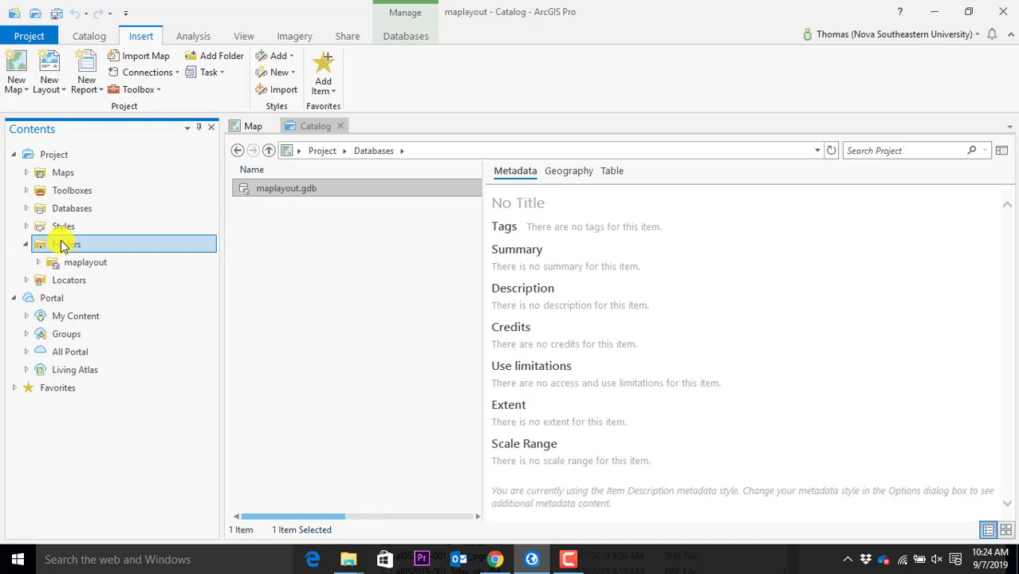
pyautogui.rightClick(64, 246)
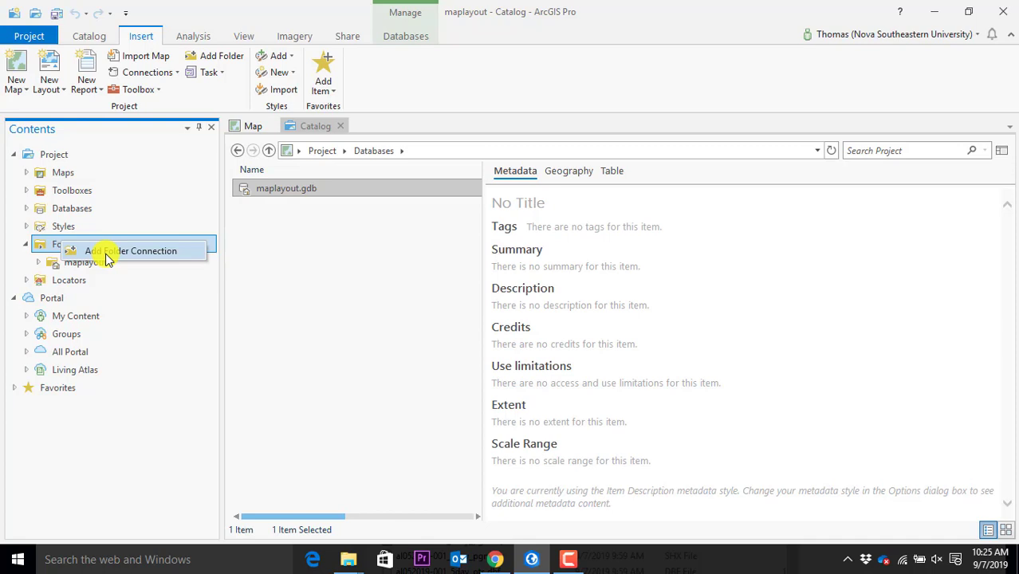
# Add a folder connection to the demomaps folder inside C:\gisclass2019
pyautogui.click(106, 254)
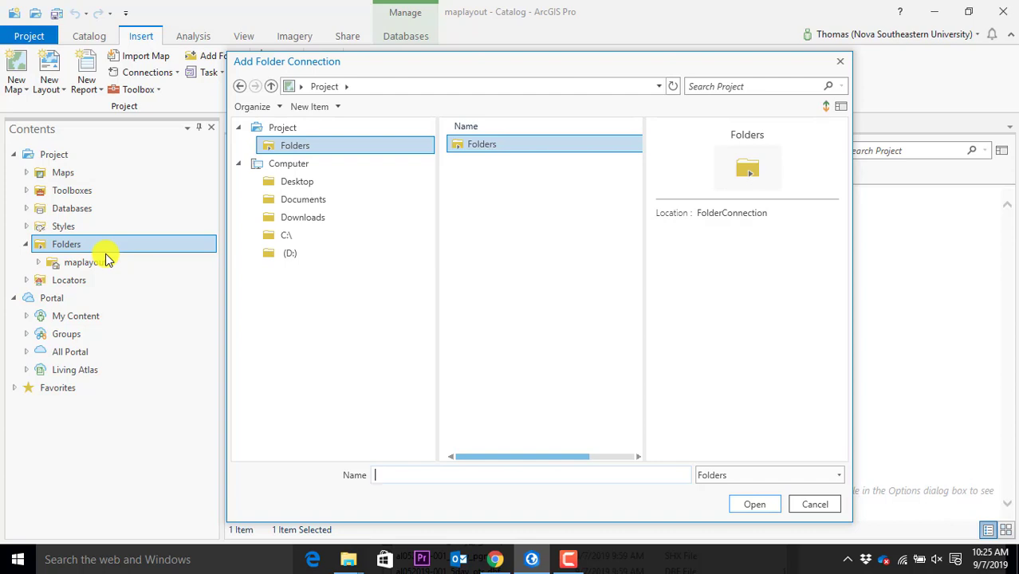
pyautogui.click(296, 236)
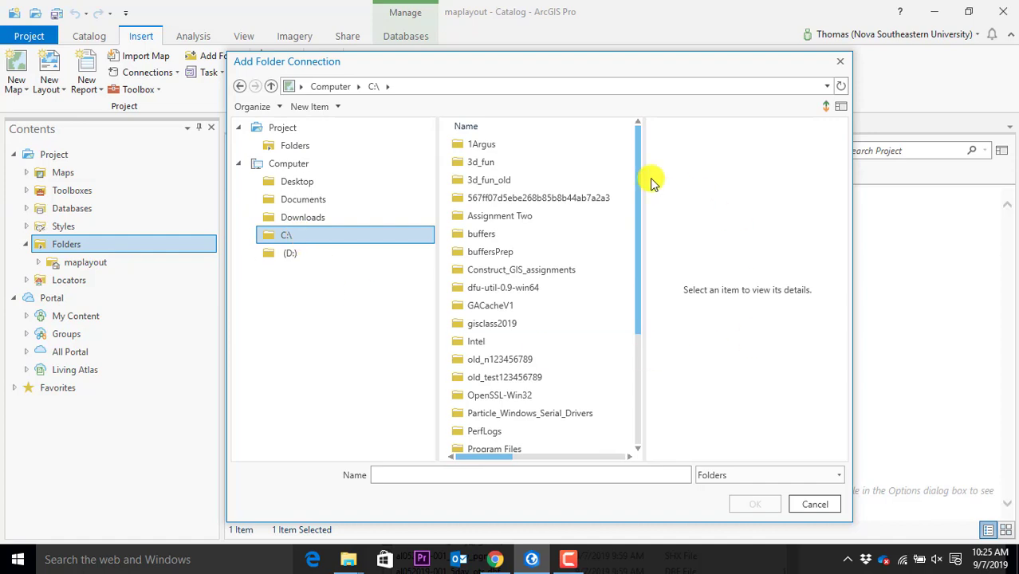
pyautogui.click(513, 328)
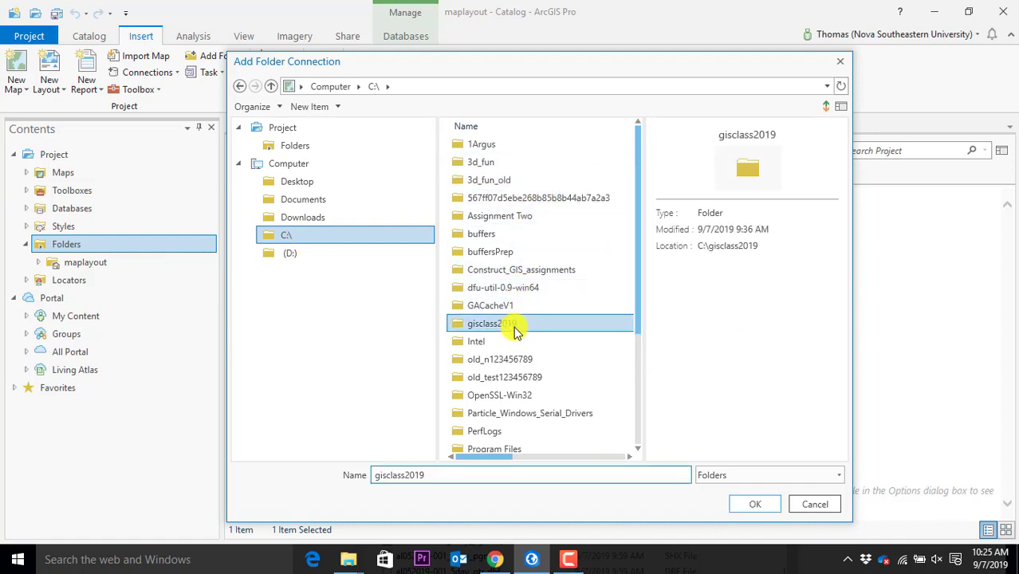
pyautogui.doubleClick(461, 324)
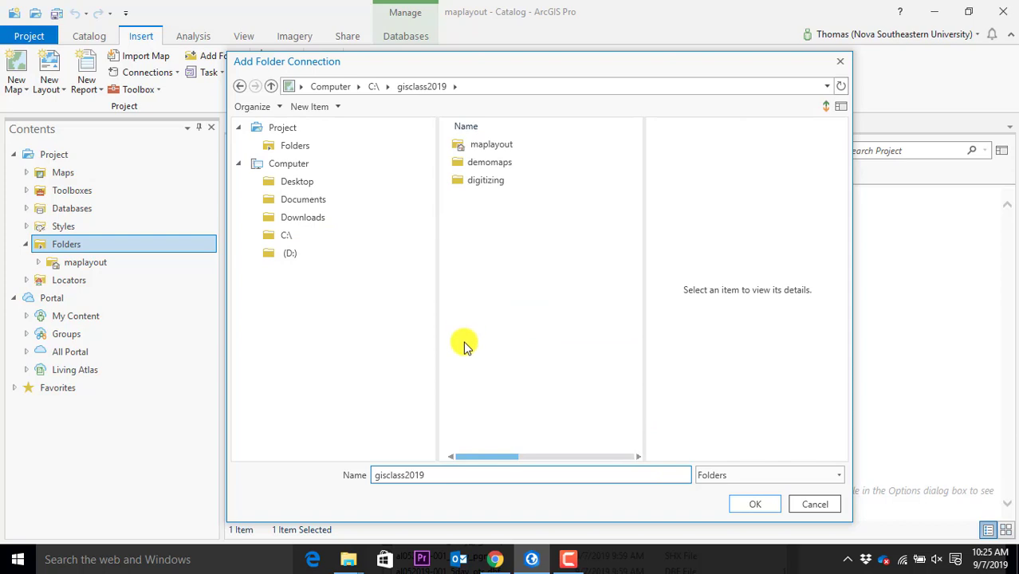
pyautogui.click(491, 165)
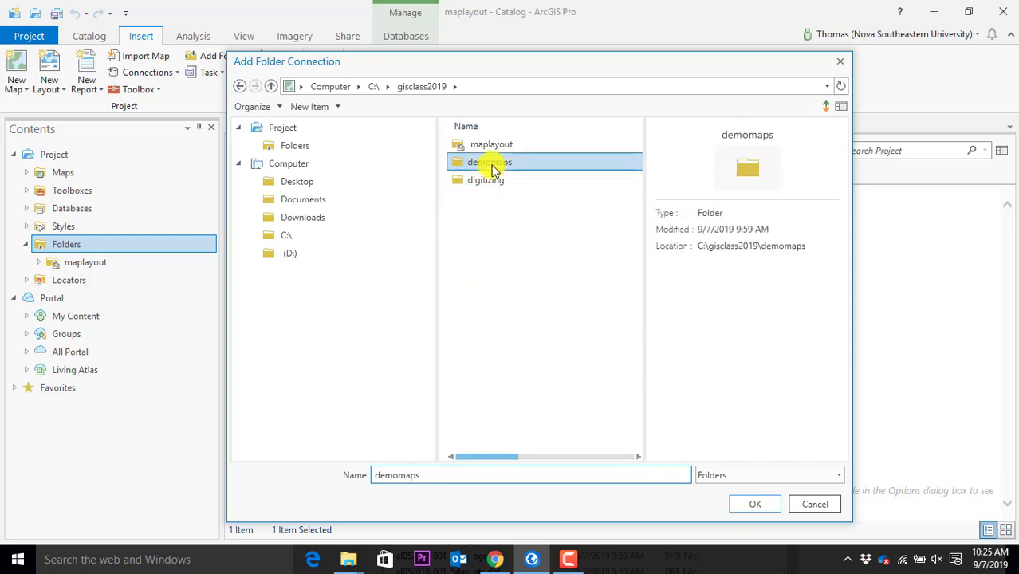
pyautogui.click(760, 504)
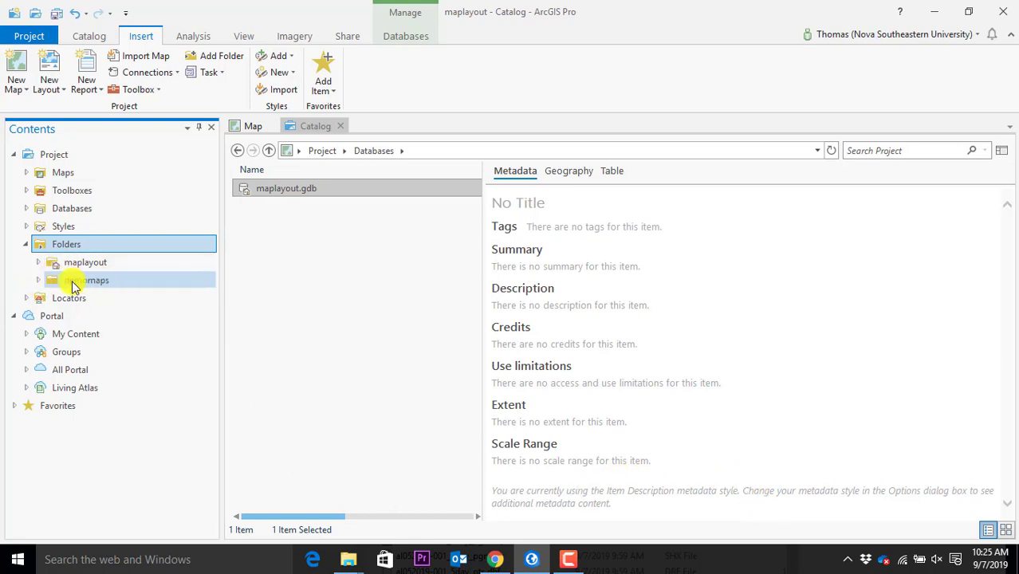
# Refresh the new demomaps folder connection so its contents update
pyautogui.click(40, 285)
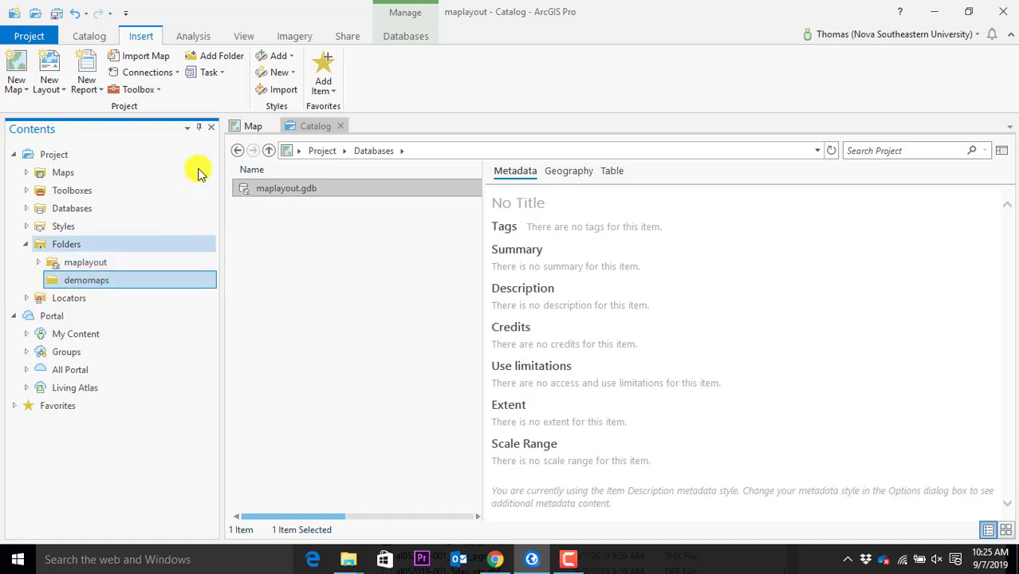
pyautogui.click(238, 152)
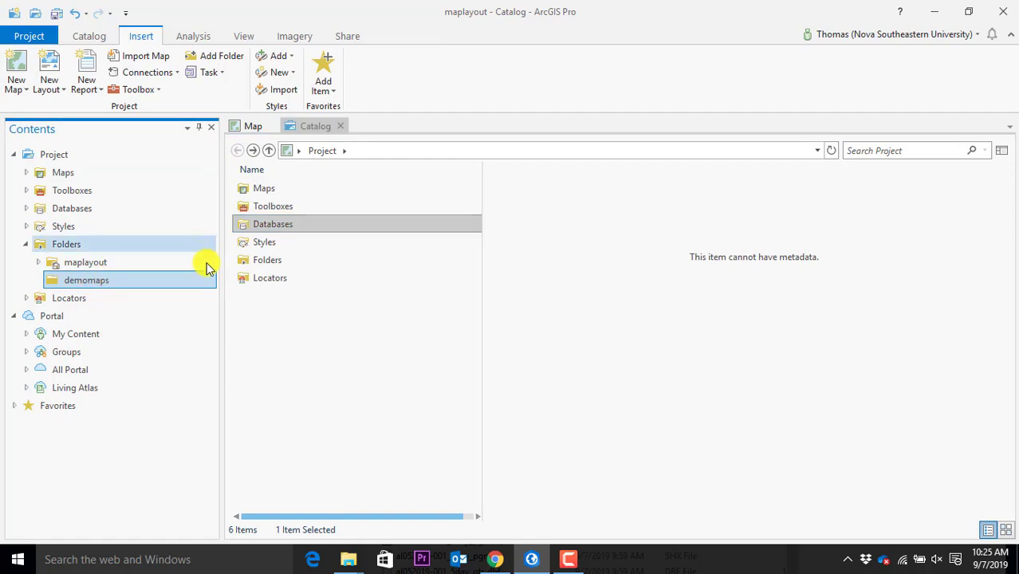
pyautogui.rightClick(77, 287)
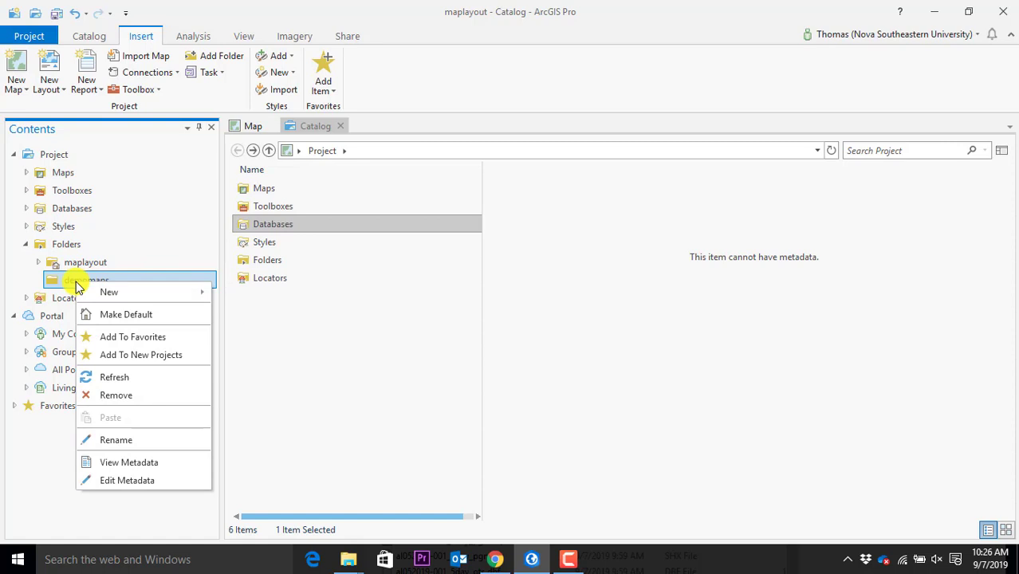
pyautogui.click(69, 285)
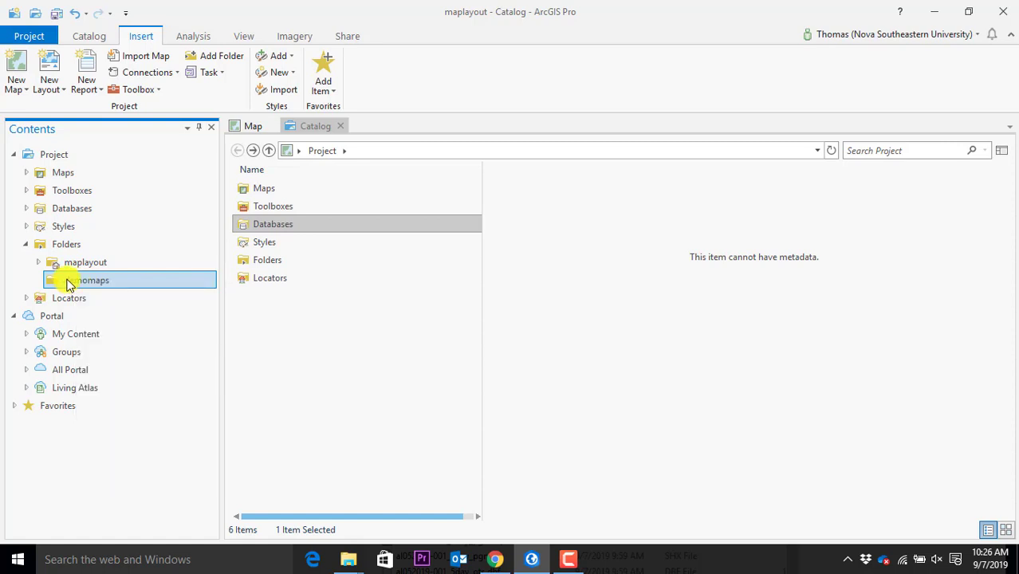
pyautogui.rightClick(69, 284)
pyautogui.click(131, 382)
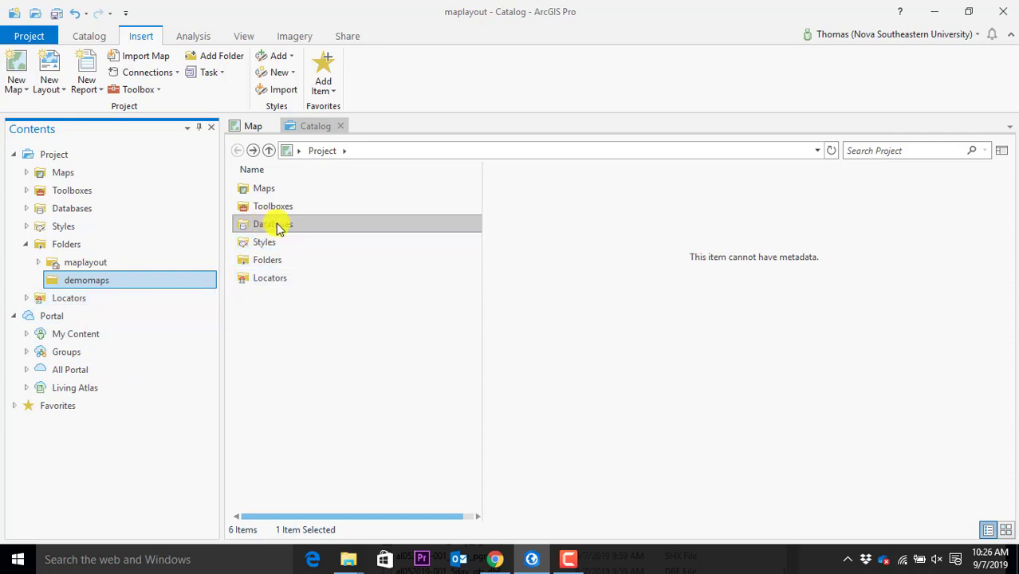
# Browse Folders > demomaps in the Catalog view to list Hospitals.shp and the al052019-001_5day shapefiles
pyautogui.doubleClick(269, 263)
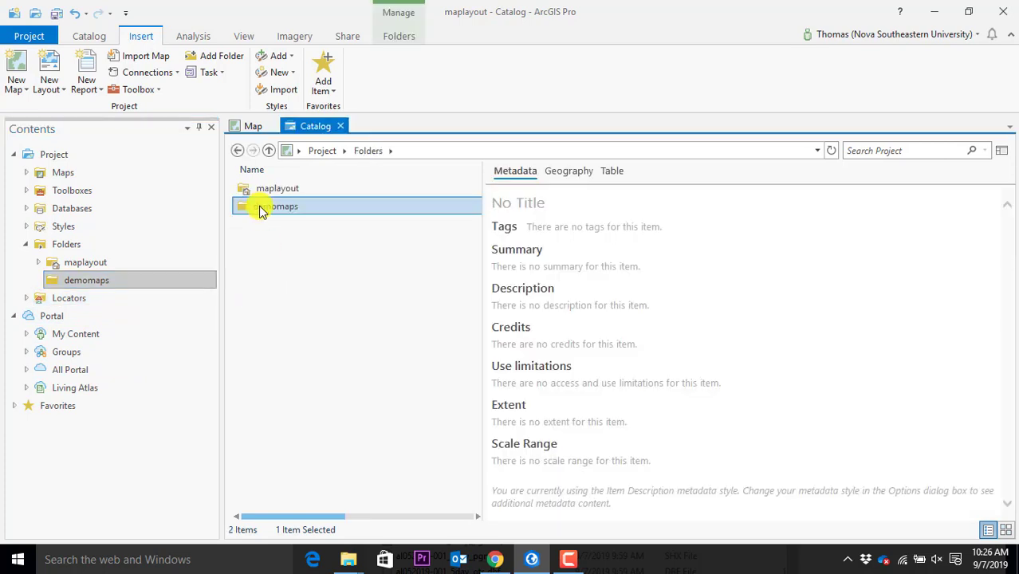
pyautogui.doubleClick(263, 207)
pyautogui.click(97, 279)
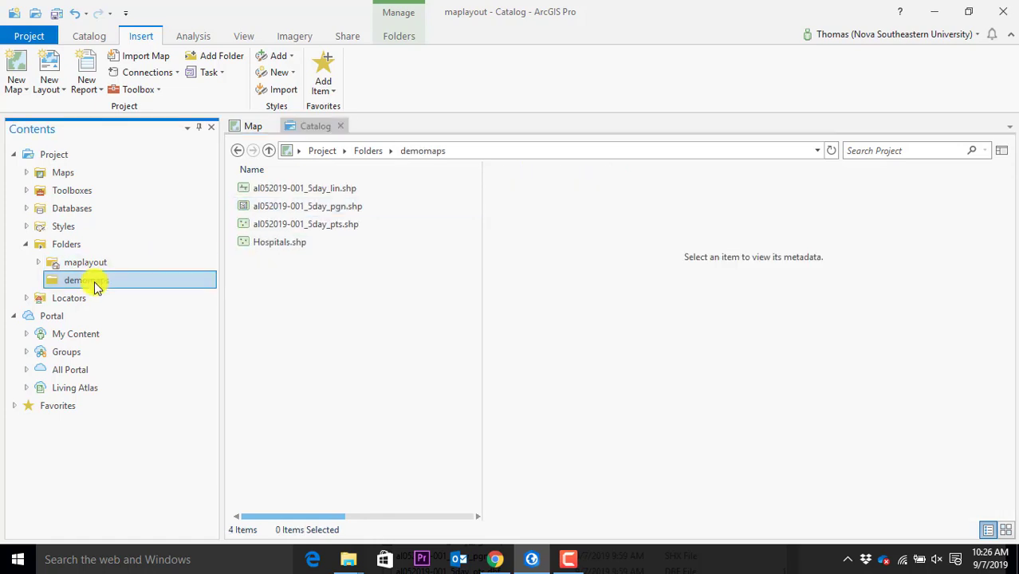
pyautogui.click(65, 252)
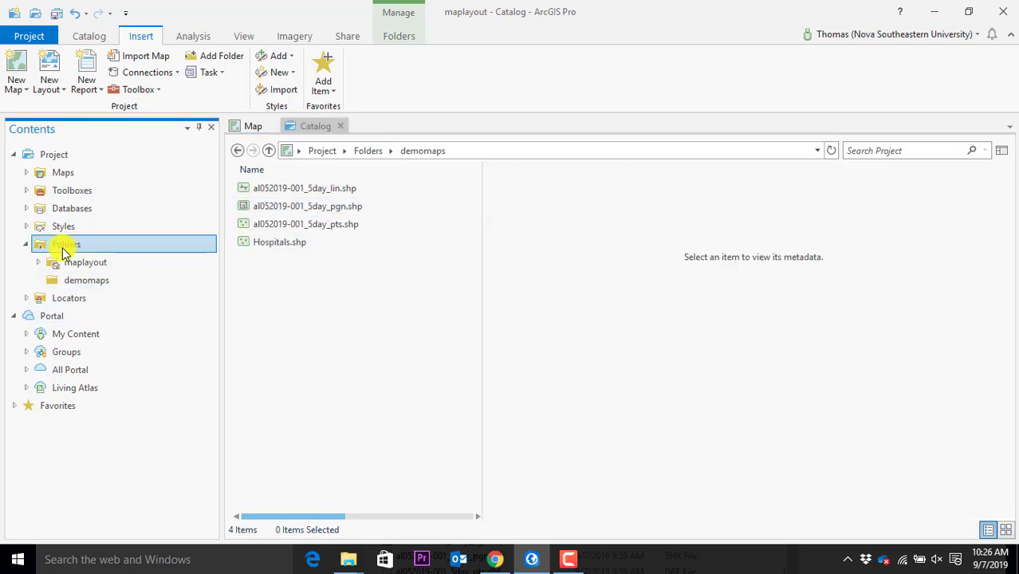
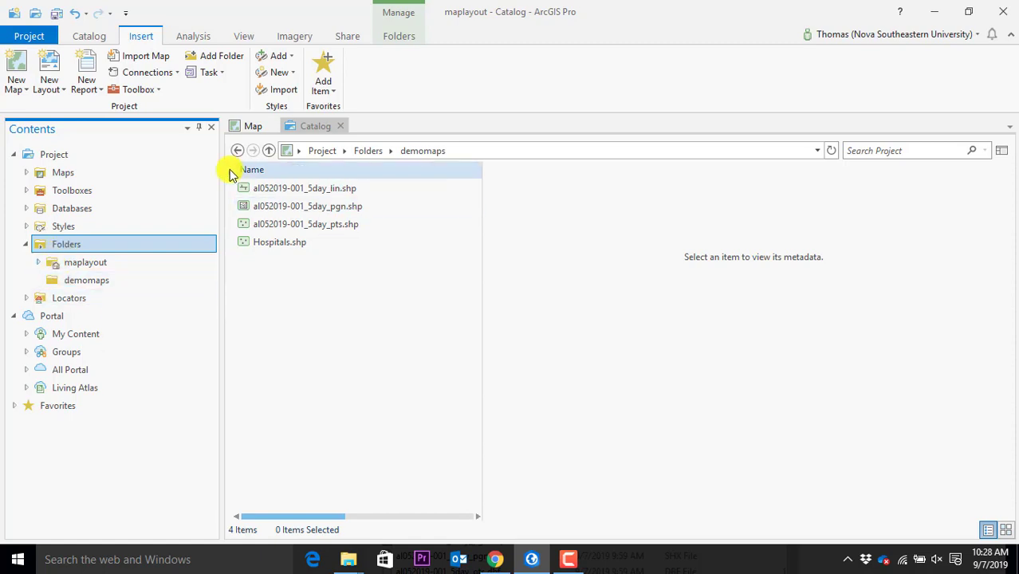
# Browse Folders into the demomaps folder and select Hospitals.shp to preview its geography
pyautogui.click(84, 286)
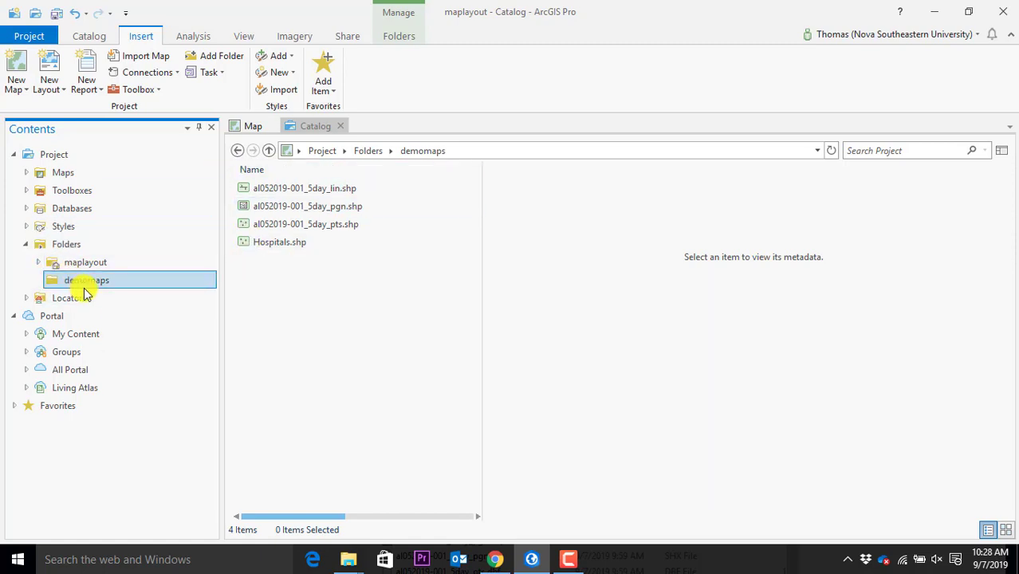
pyautogui.click(269, 151)
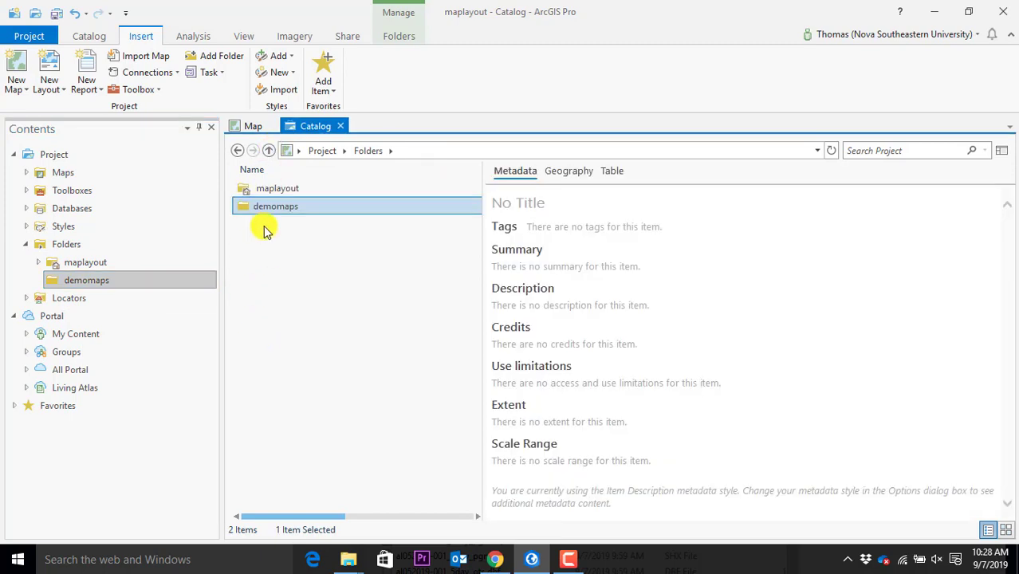
pyautogui.click(263, 231)
pyautogui.click(48, 244)
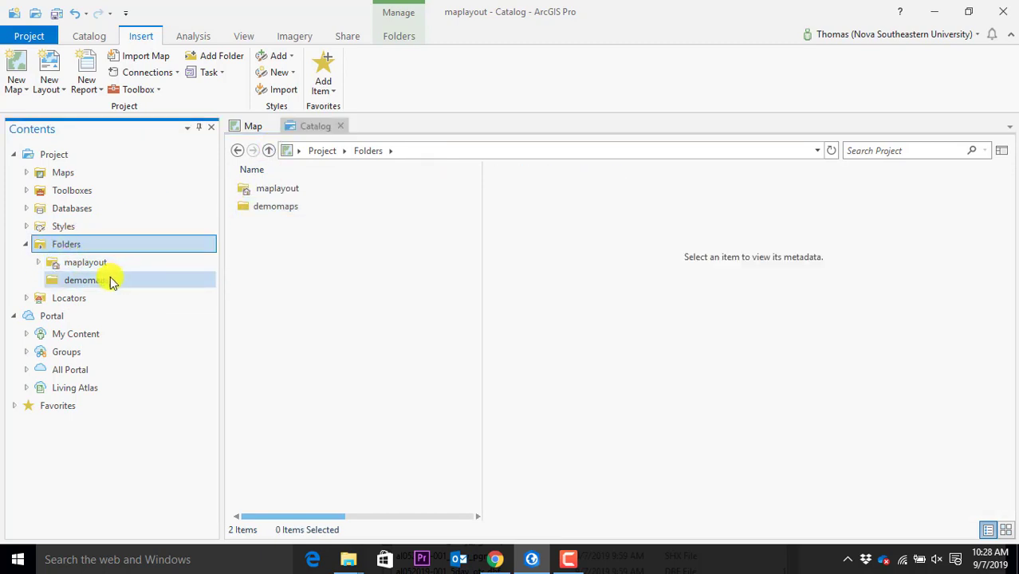
pyautogui.doubleClick(291, 206)
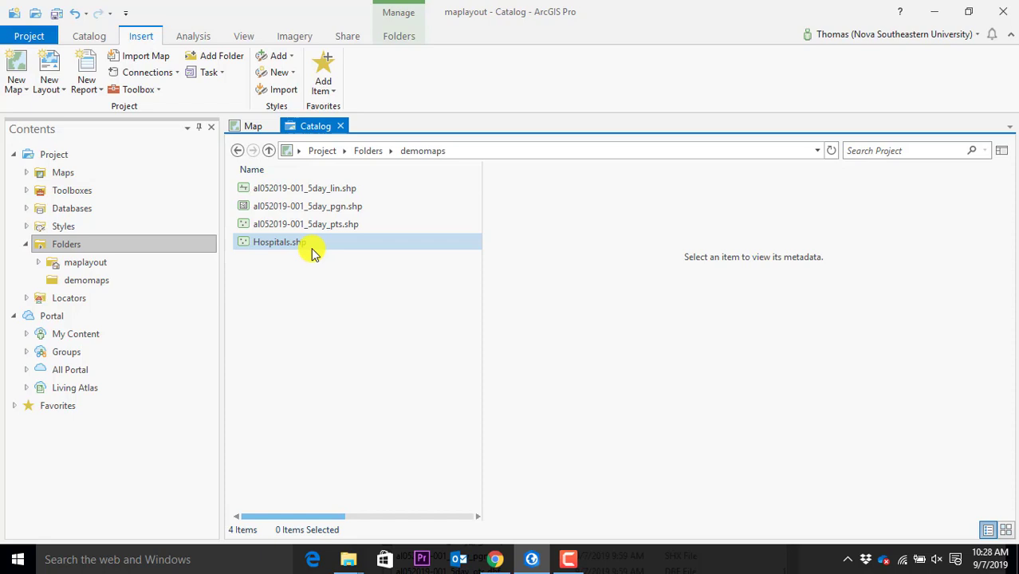
pyautogui.click(304, 250)
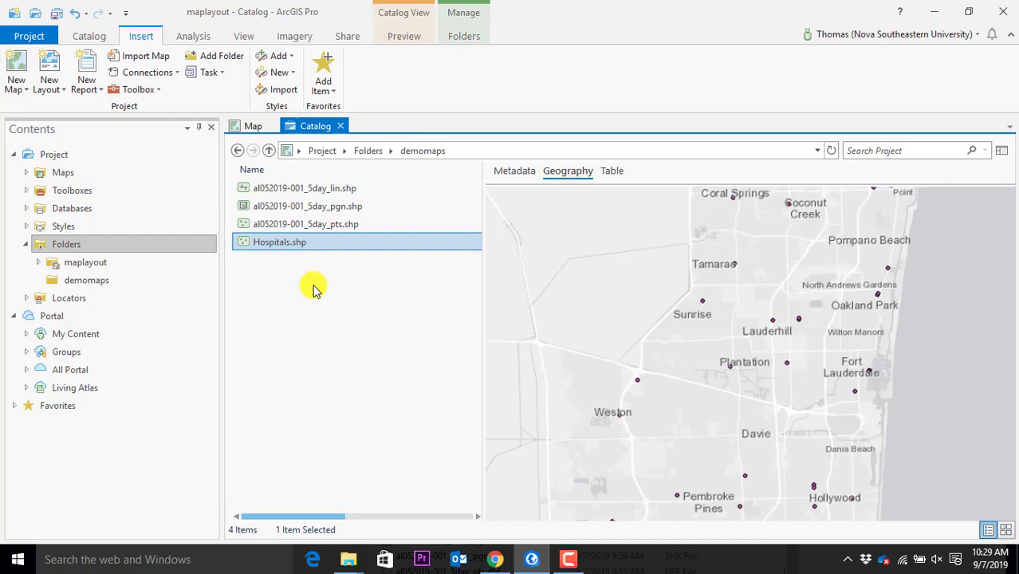
# Close the map view and check the project's two maps named Map, deselecting Hospitals.shp
pyautogui.click(252, 128)
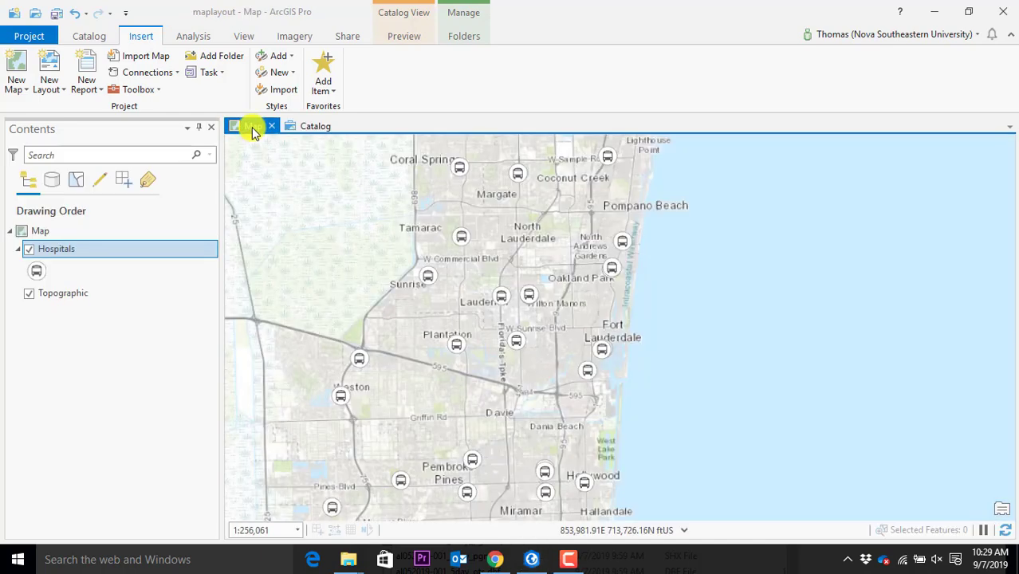
pyautogui.click(272, 126)
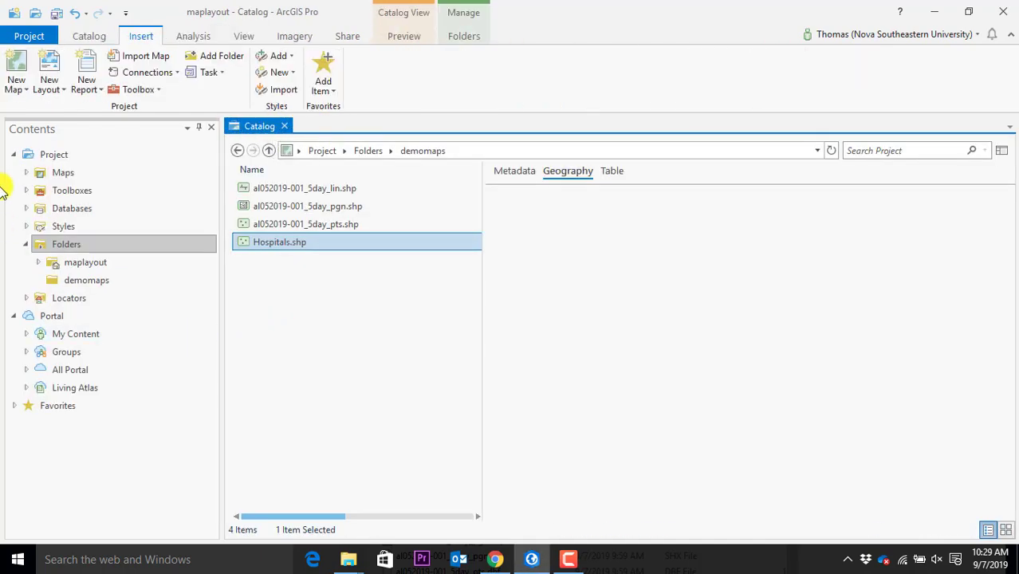
pyautogui.click(26, 172)
pyautogui.click(92, 192)
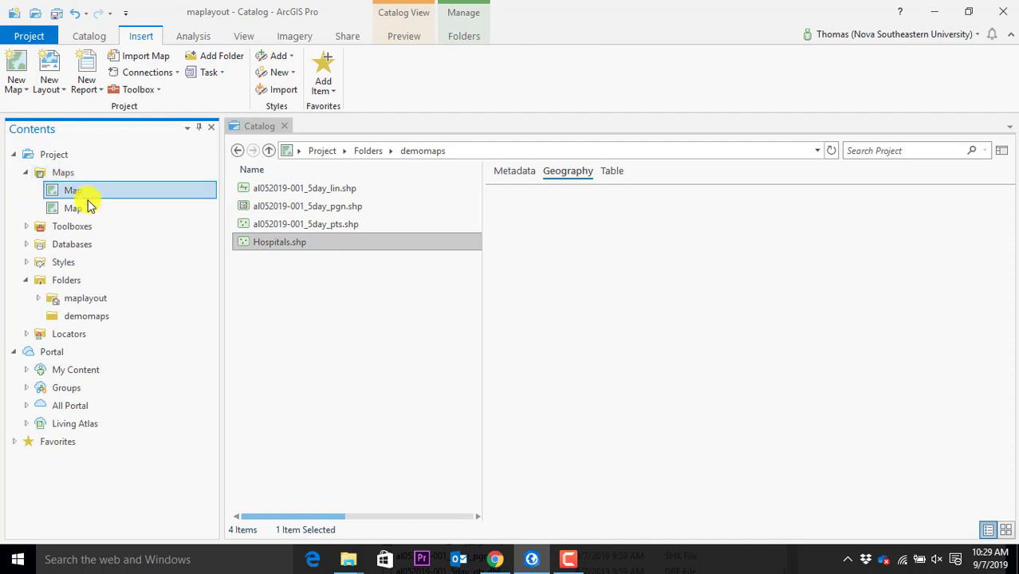
pyautogui.click(86, 209)
pyautogui.click(86, 196)
pyautogui.click(74, 210)
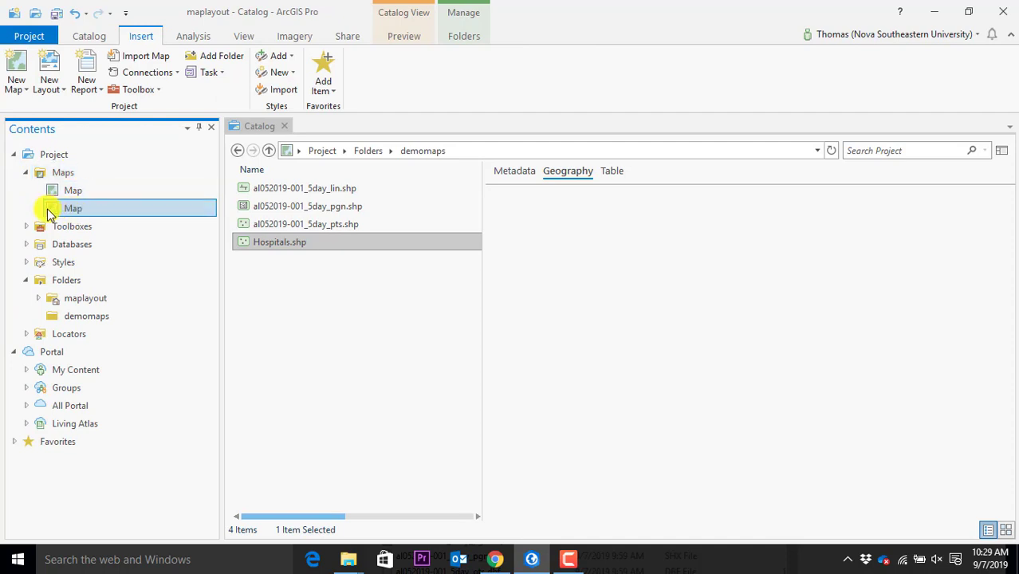
pyautogui.click(363, 368)
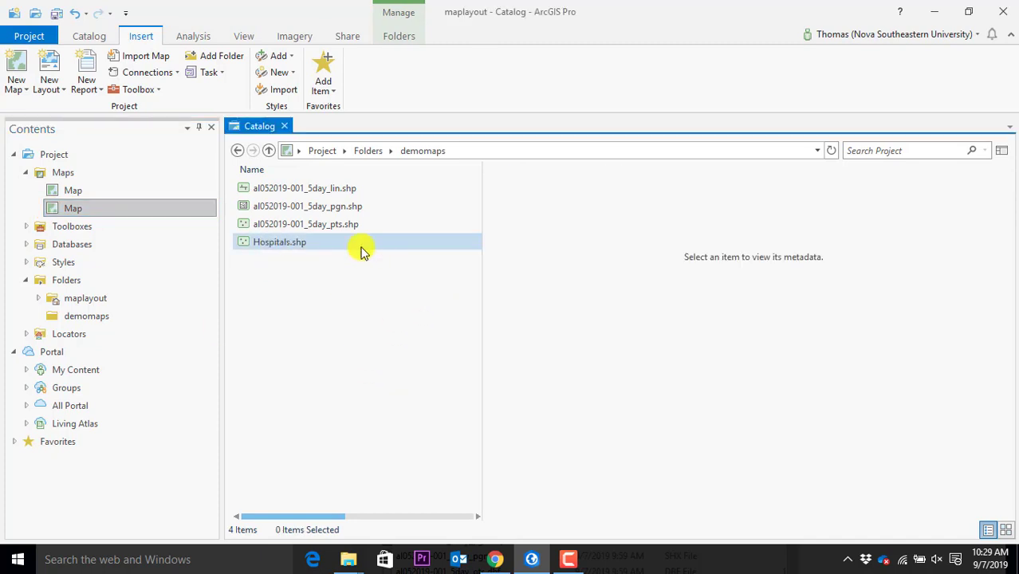
pyautogui.click(1003, 152)
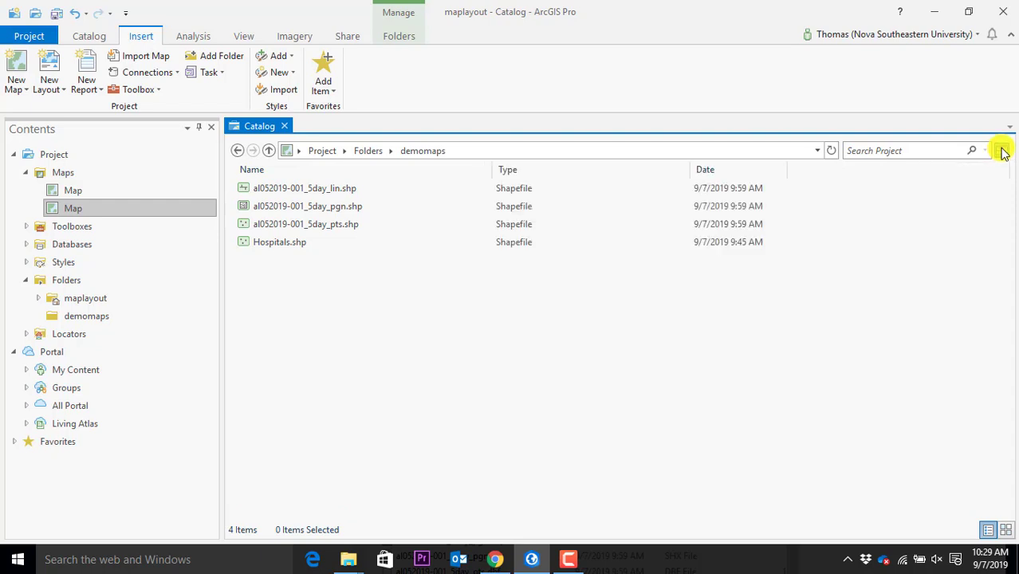
pyautogui.click(1002, 153)
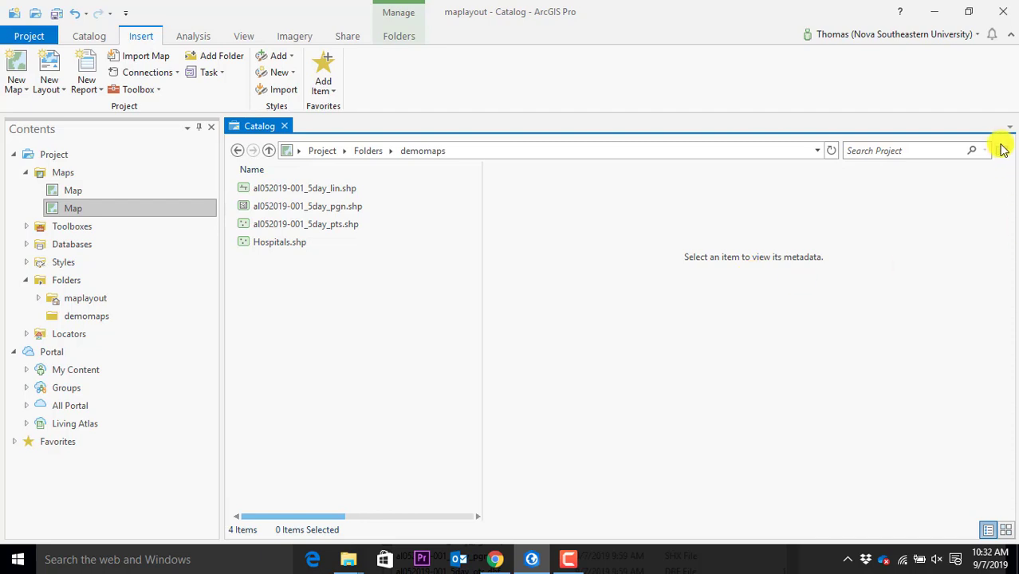
# Switch the file list between tiles and list view, and hide then restore the details panel
pyautogui.click(1006, 531)
pyautogui.click(989, 531)
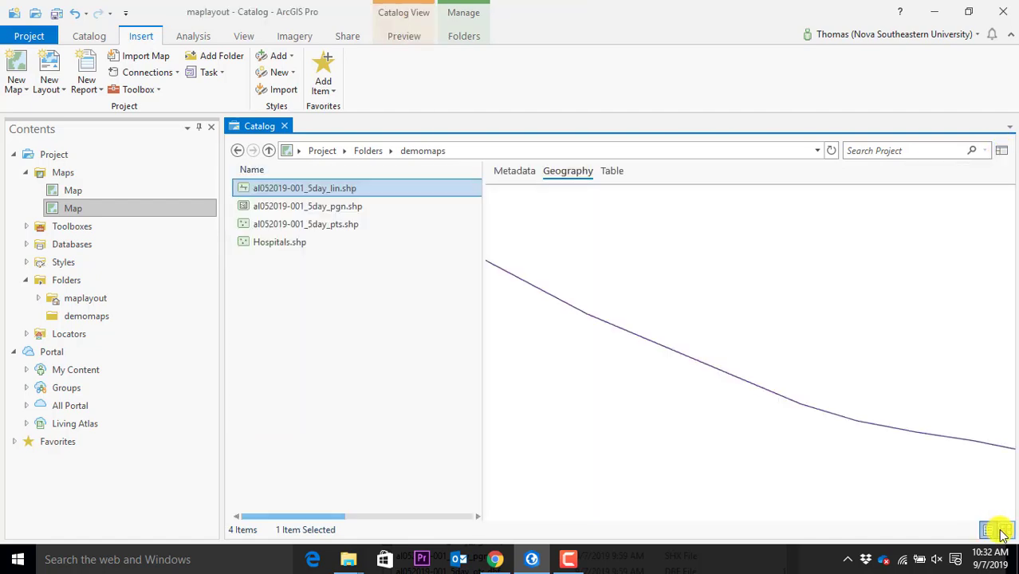
pyautogui.click(1006, 532)
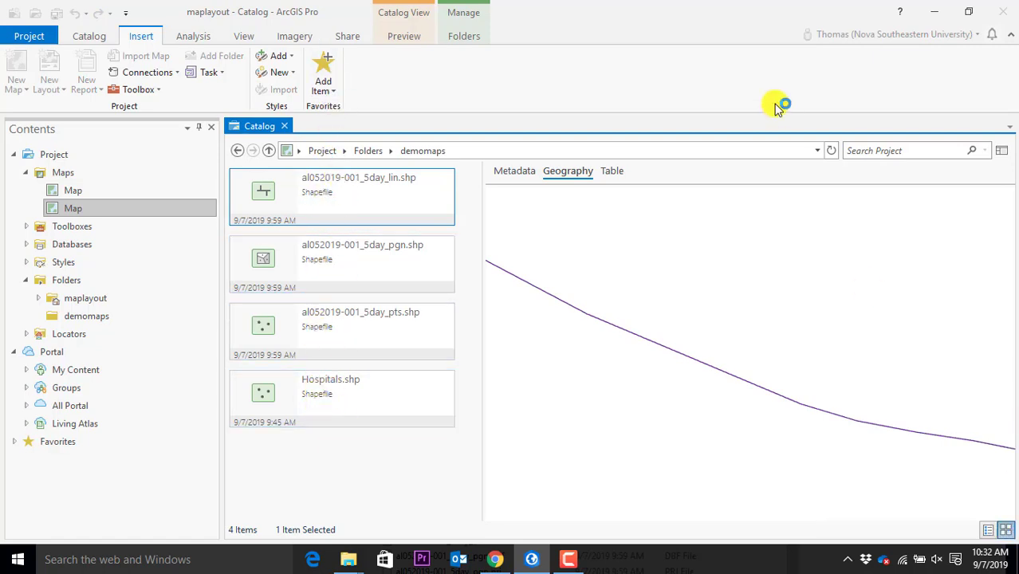
pyautogui.click(989, 532)
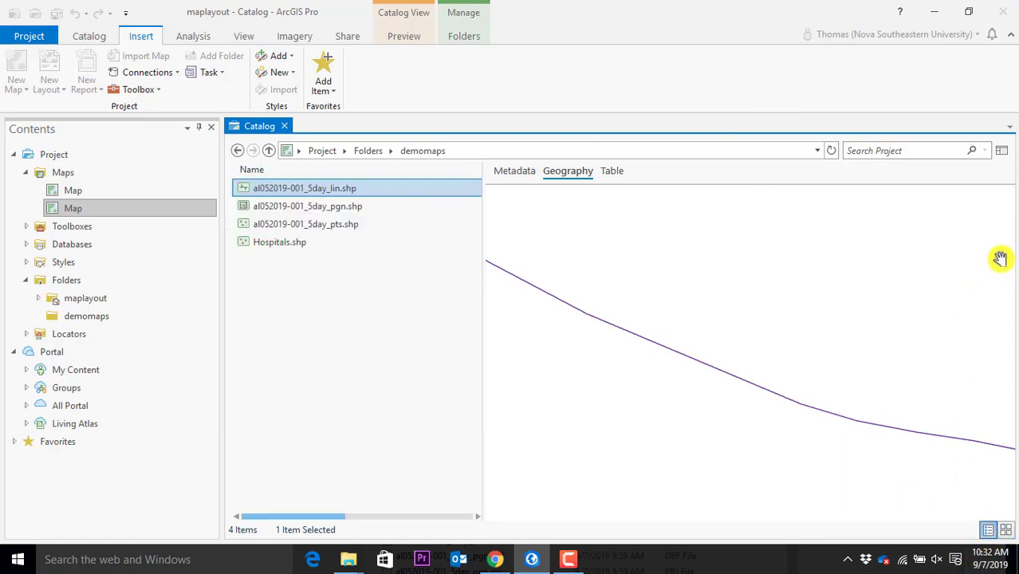
pyautogui.click(1003, 150)
pyautogui.click(1003, 150)
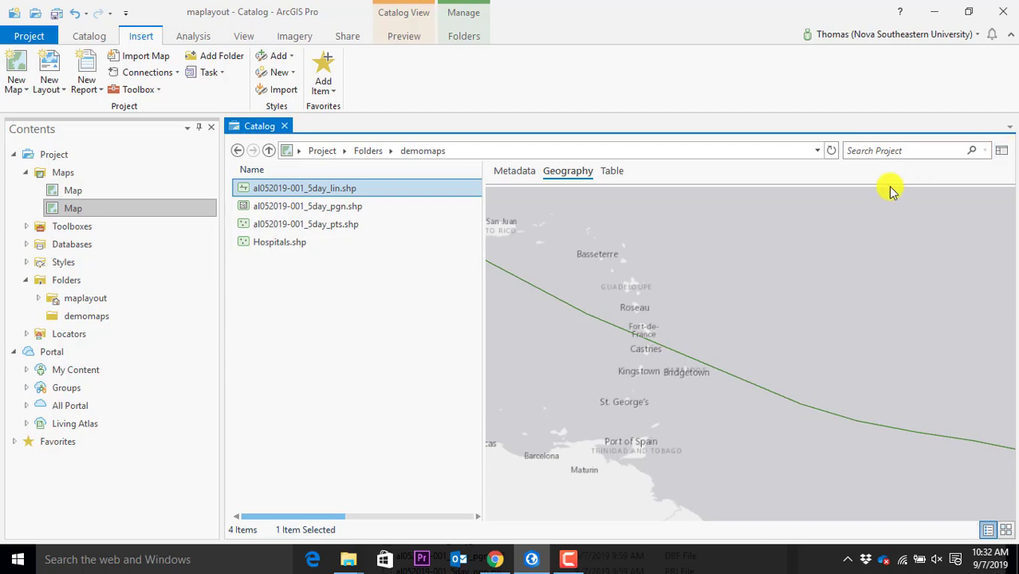
# Show Hospitals.shp's metadata and view its content in a browser
pyautogui.click(510, 172)
pyautogui.click(274, 243)
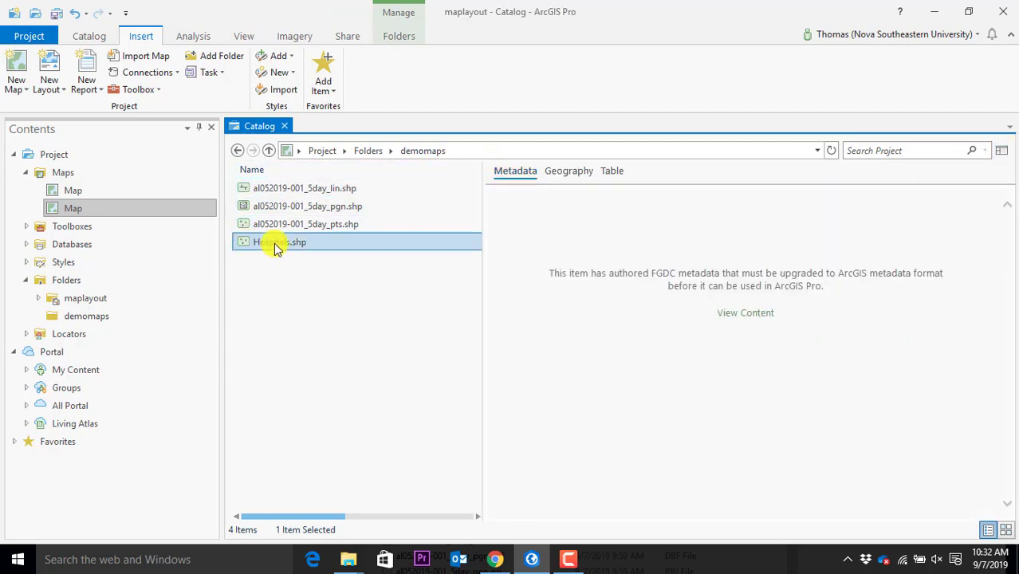
pyautogui.click(745, 314)
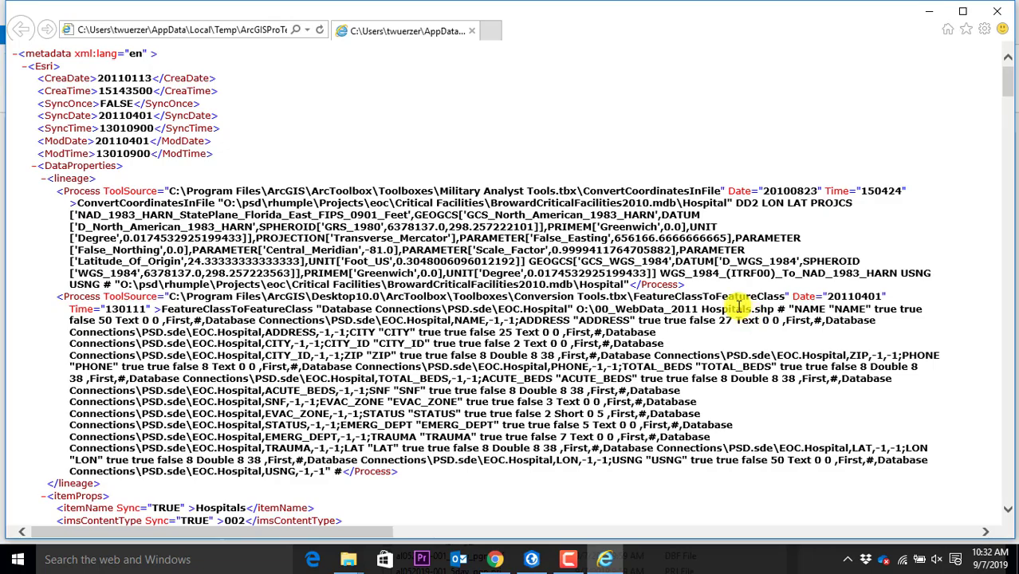
# Close the browser window showing the Hospitals metadata XML
pyautogui.click(997, 11)
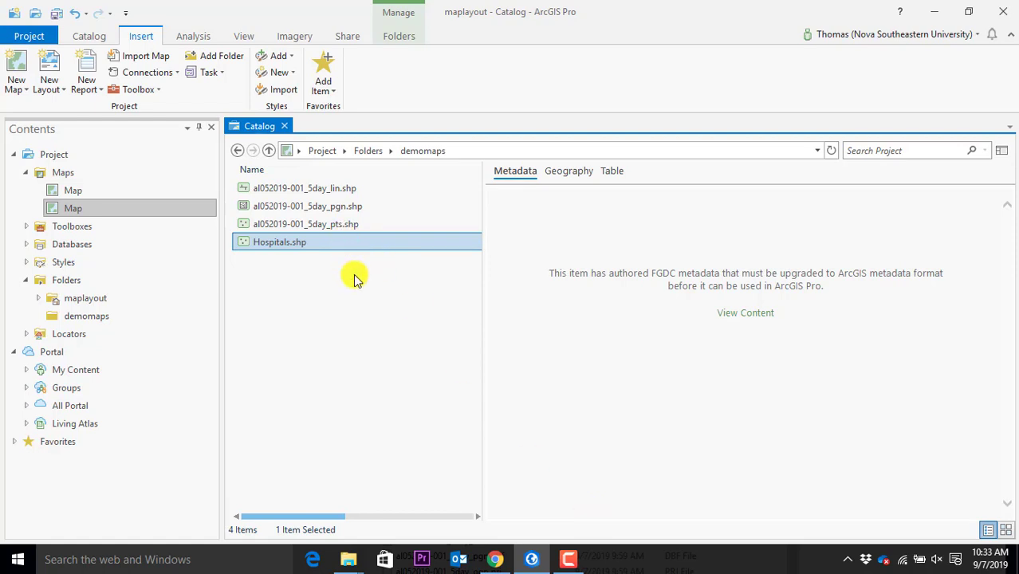
pyautogui.click(270, 150)
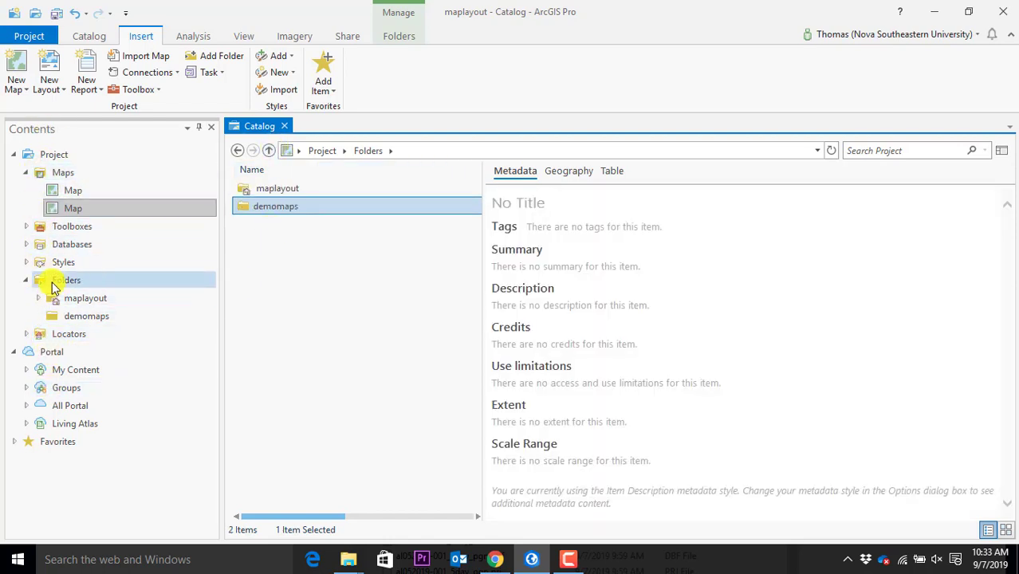
pyautogui.click(53, 283)
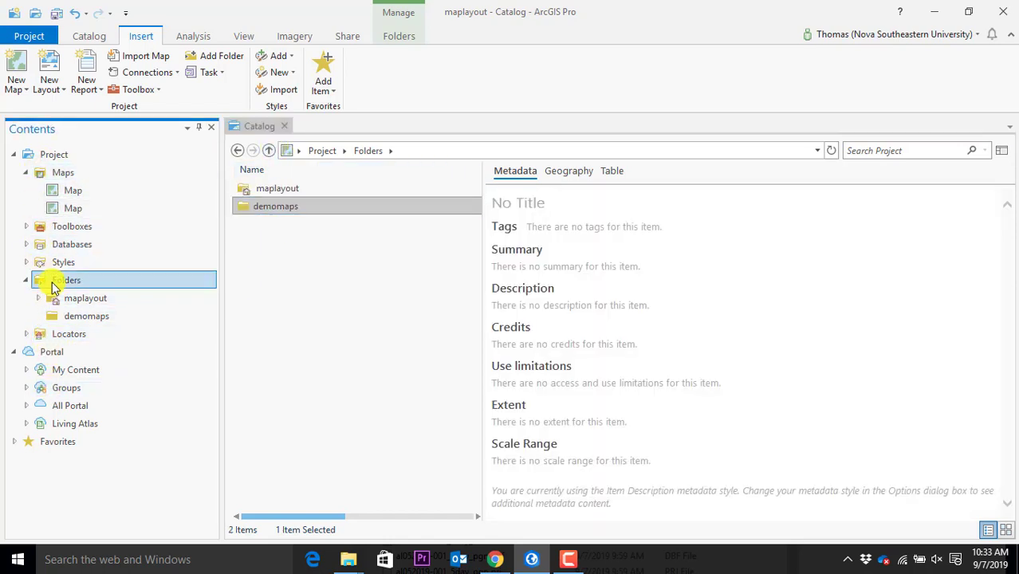
pyautogui.click(99, 317)
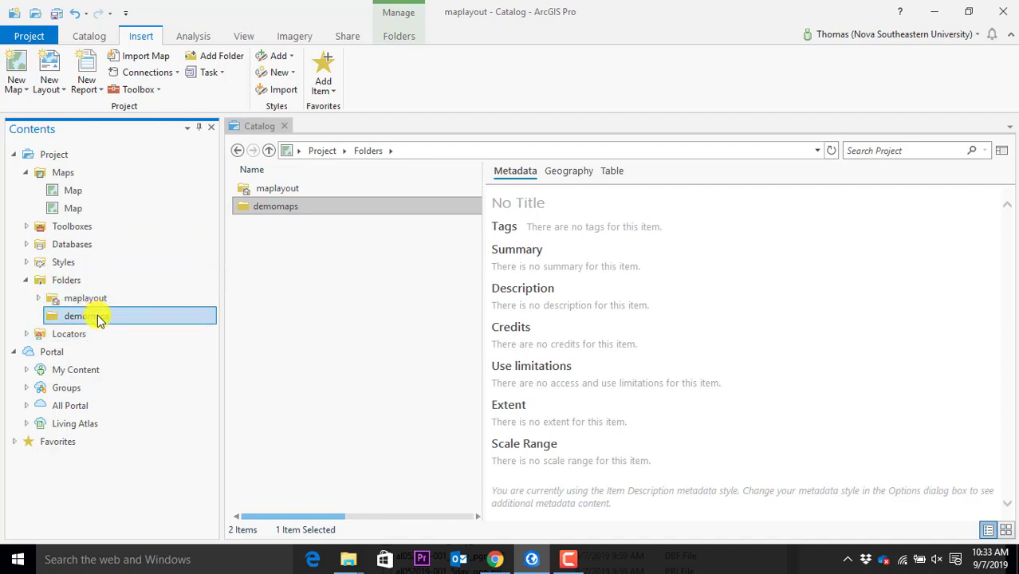
pyautogui.doubleClick(274, 207)
pyautogui.click(284, 309)
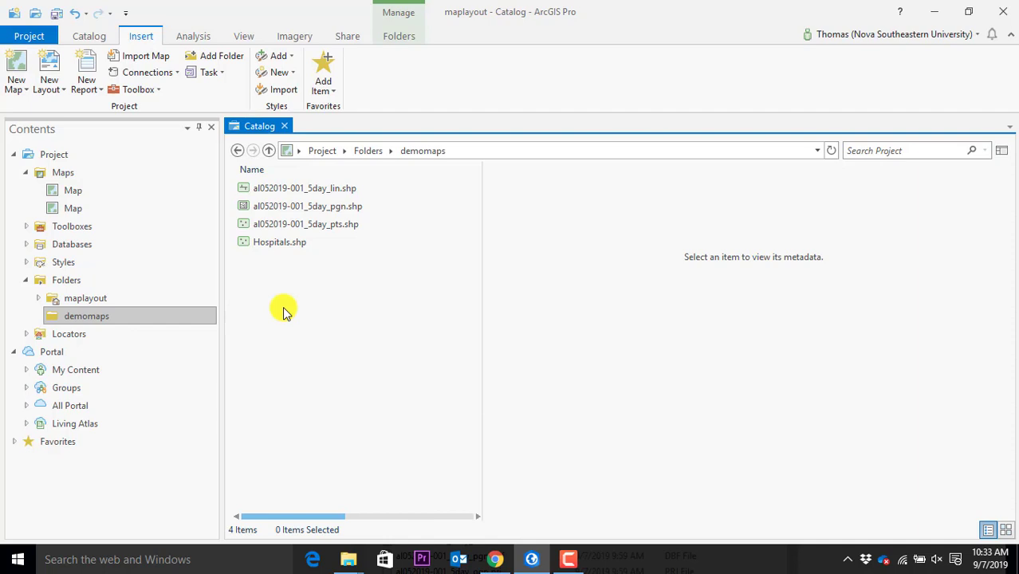
pyautogui.click(571, 561)
pyautogui.click(574, 560)
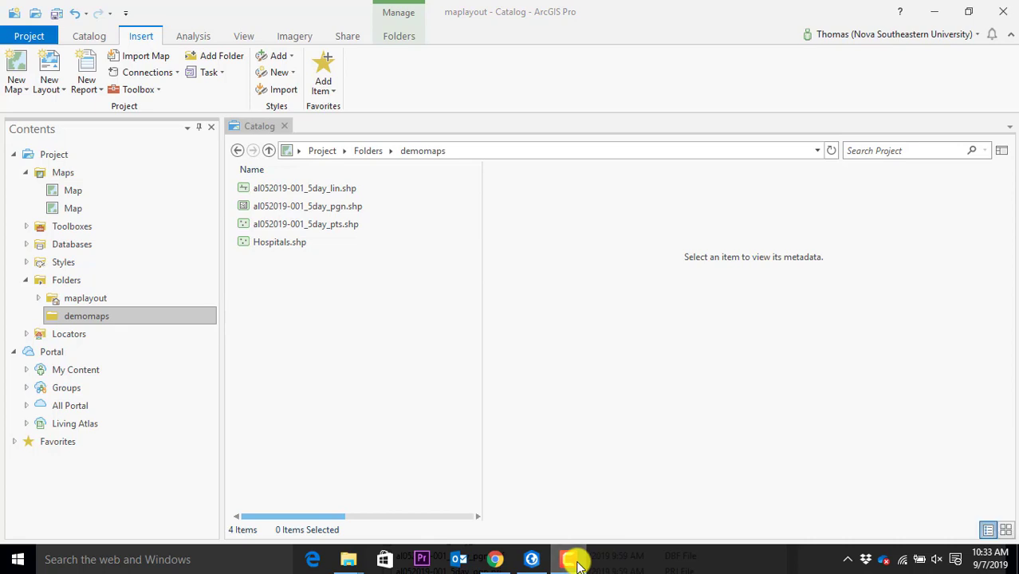
pyautogui.click(300, 248)
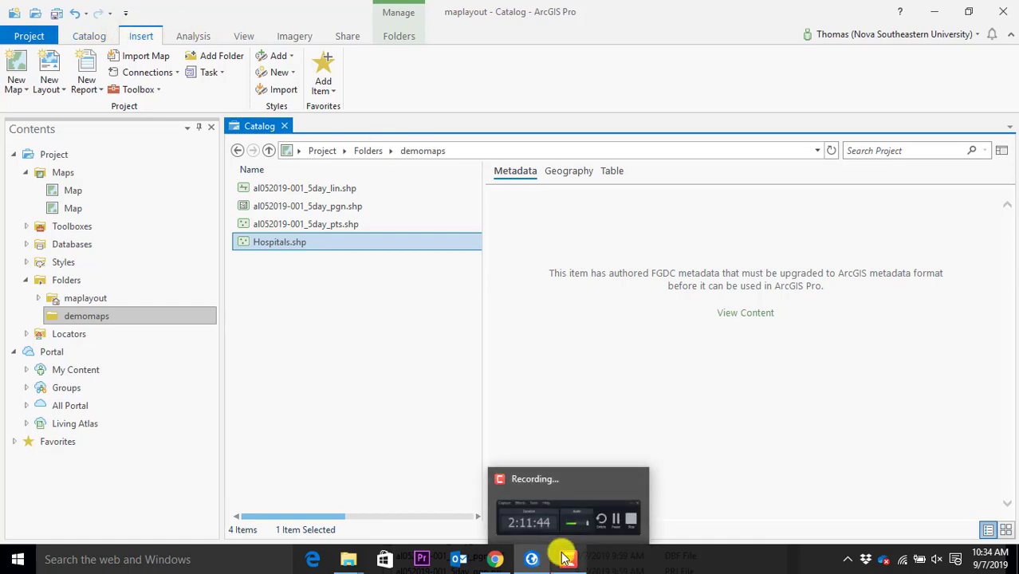
pyautogui.click(251, 189)
pyautogui.click(253, 207)
pyautogui.click(257, 224)
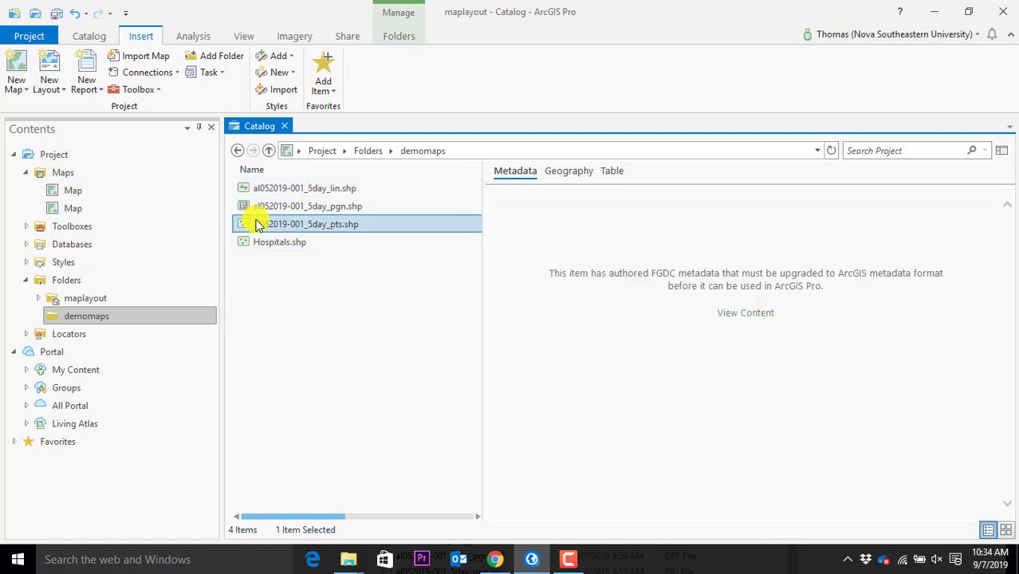
pyautogui.keyDown('shift'); pyautogui.click(245, 209); pyautogui.keyUp('shift')
pyautogui.click(562, 173)
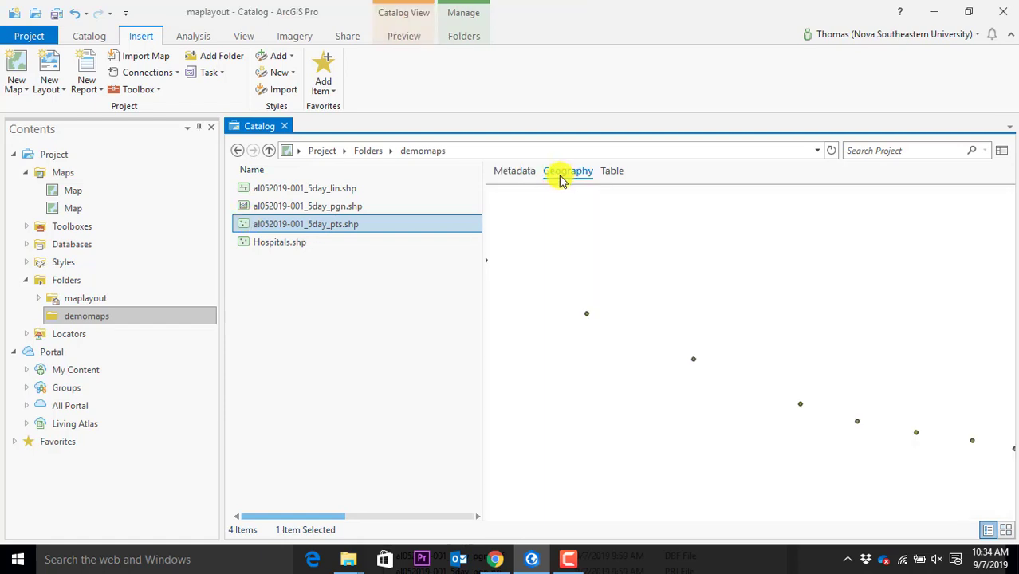
# Zoom and pan the forecast points preview across the eastern Caribbean, then select the _lin.shp file
pyautogui.scroll(-1, 675, 329)
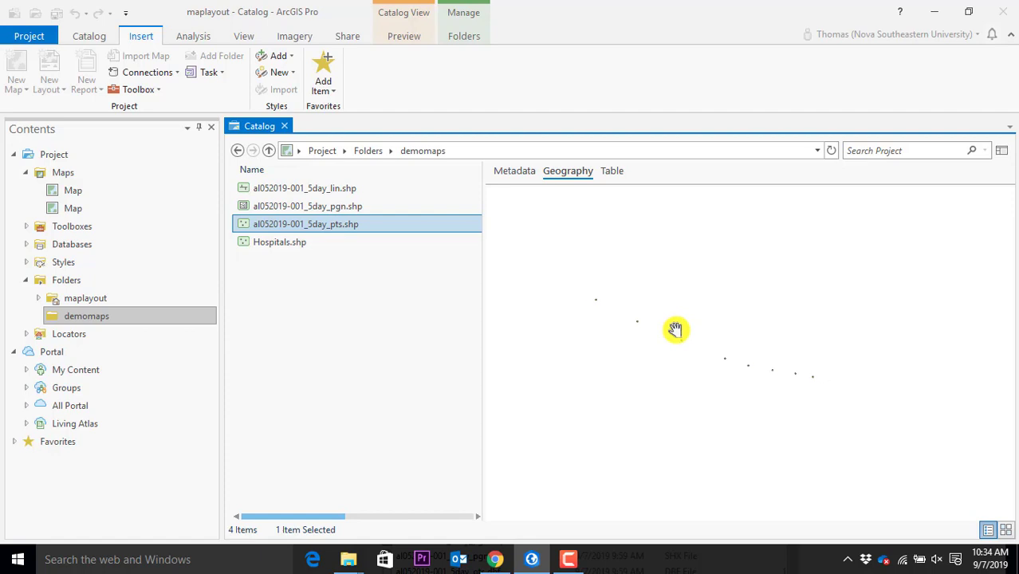
pyautogui.scroll(-1, 628, 296)
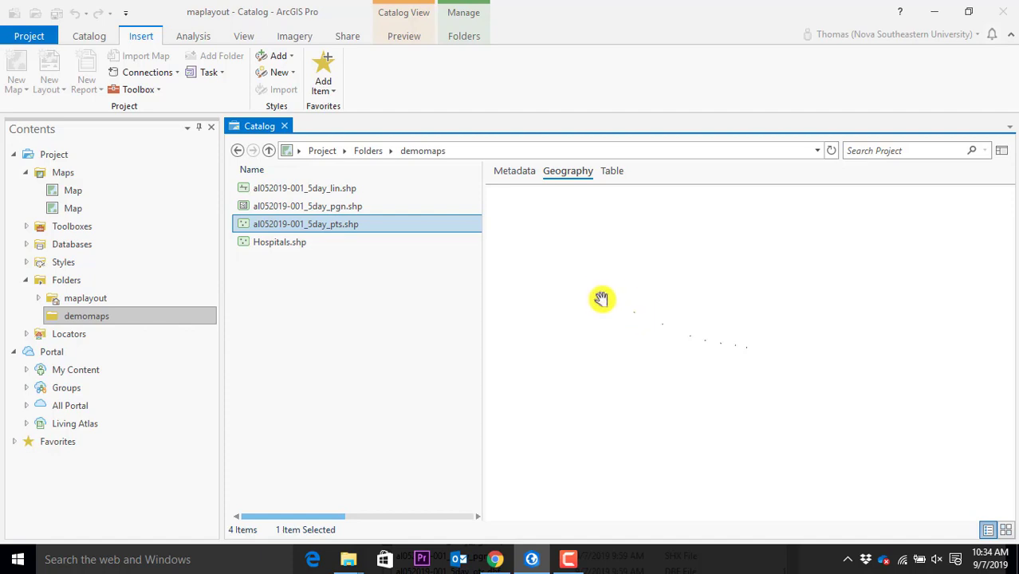
pyautogui.scroll(1, 641, 324)
pyautogui.scroll(2, 640, 325)
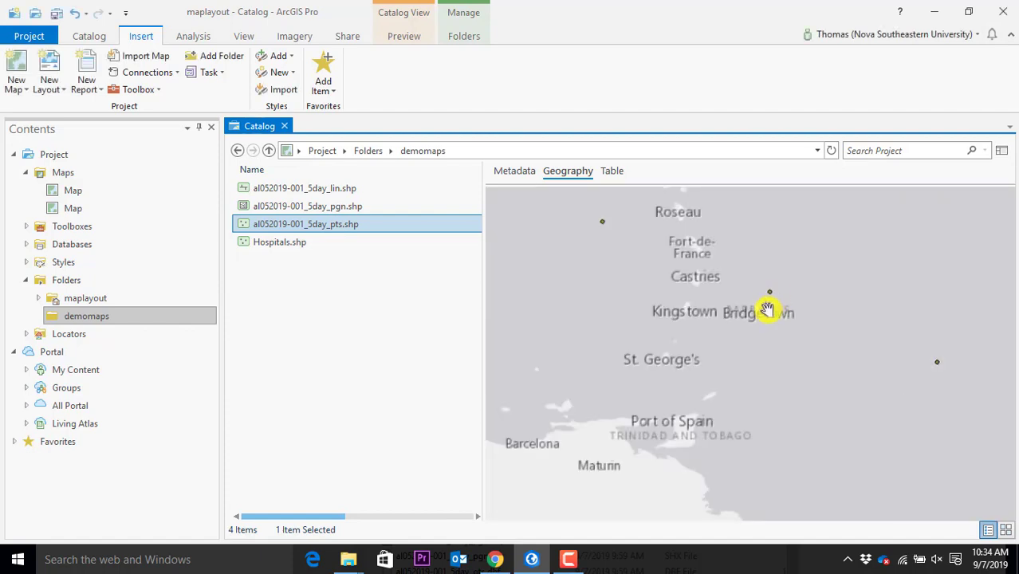
pyautogui.scroll(-2, 774, 298)
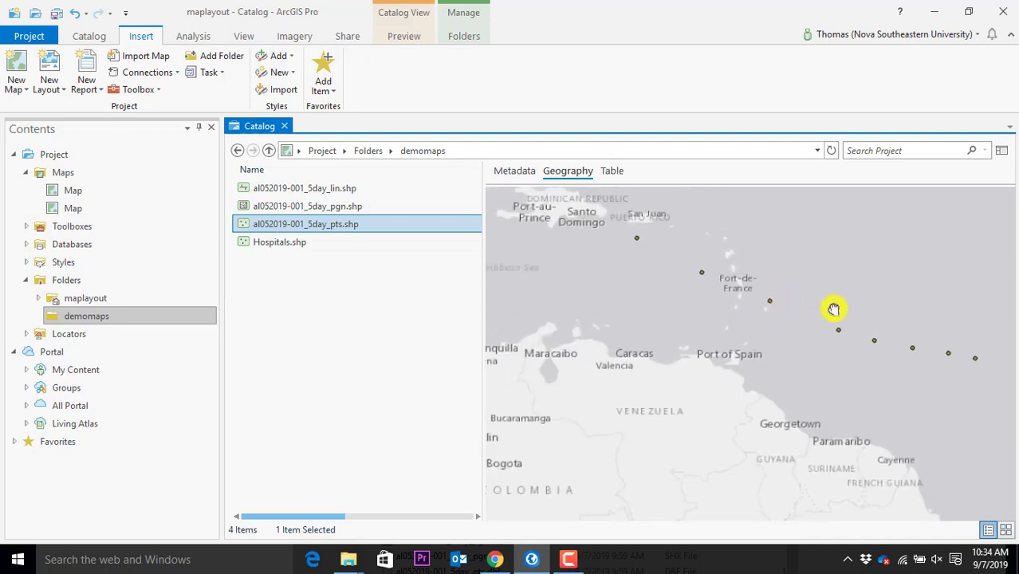
pyautogui.moveTo(839, 296); pyautogui.dragTo(821, 362)
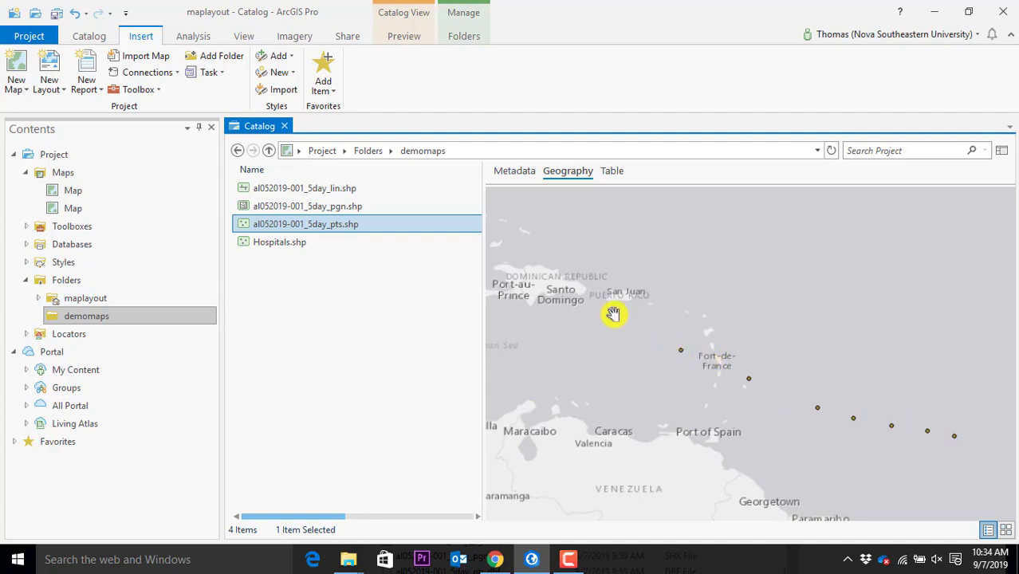
pyautogui.click(298, 191)
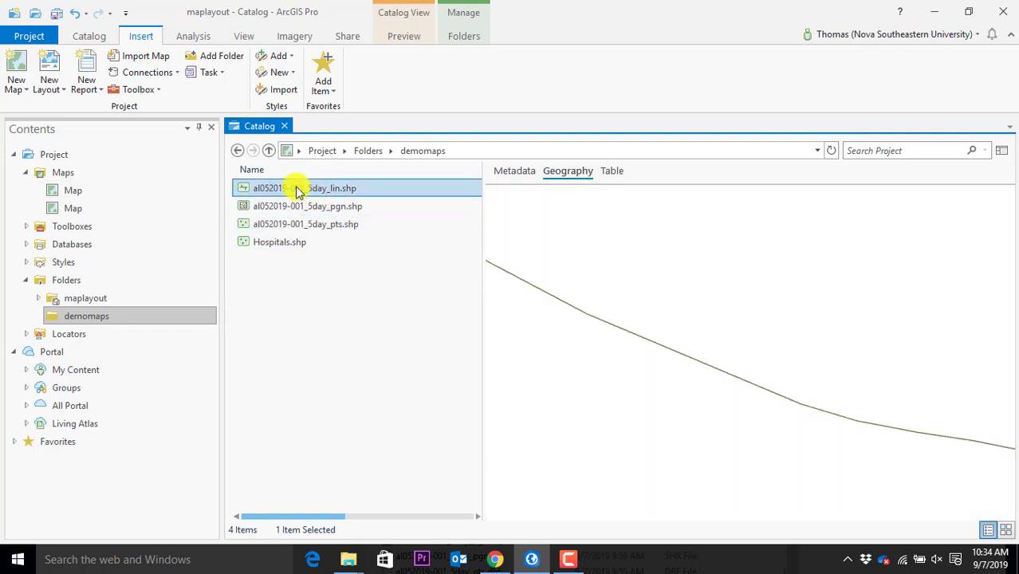
# Zoom out the preview to see the whole al052019-001_5day_lin forecast track line
pyautogui.scroll(-2, 754, 390)
pyautogui.scroll(-1, 754, 390)
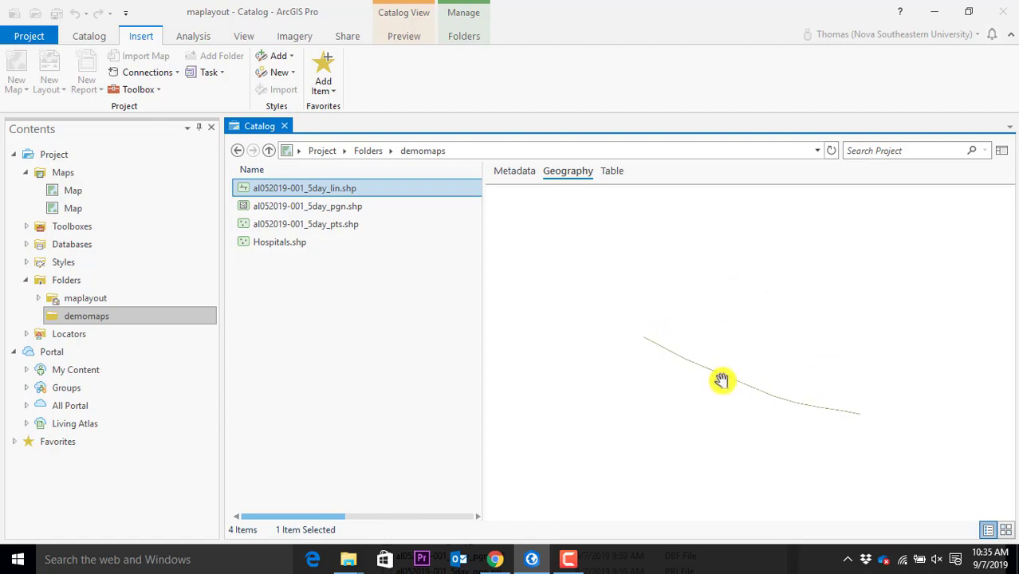
# Select al052019-001_5day_pgn.shp and show its attribute table
pyautogui.click(303, 213)
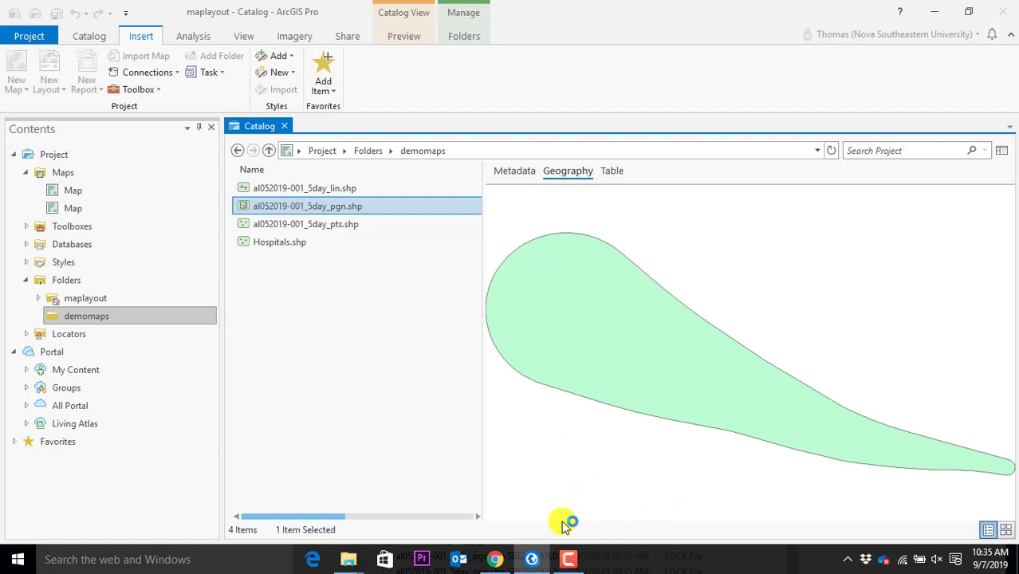
pyautogui.click(621, 175)
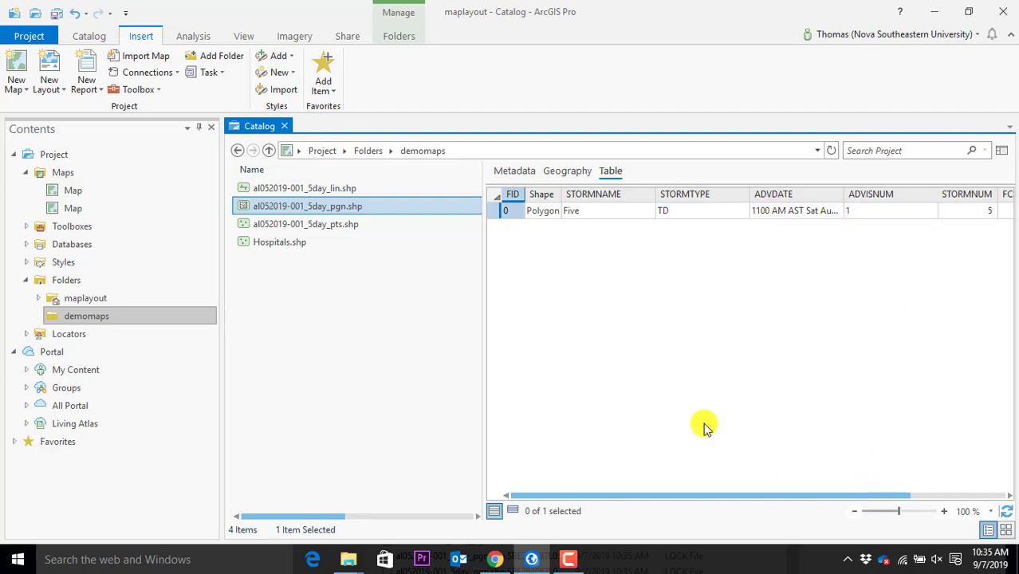
# Inspect the forecast points' attribute columns, then return to the cone polygon's single-record table
pyautogui.click(288, 227)
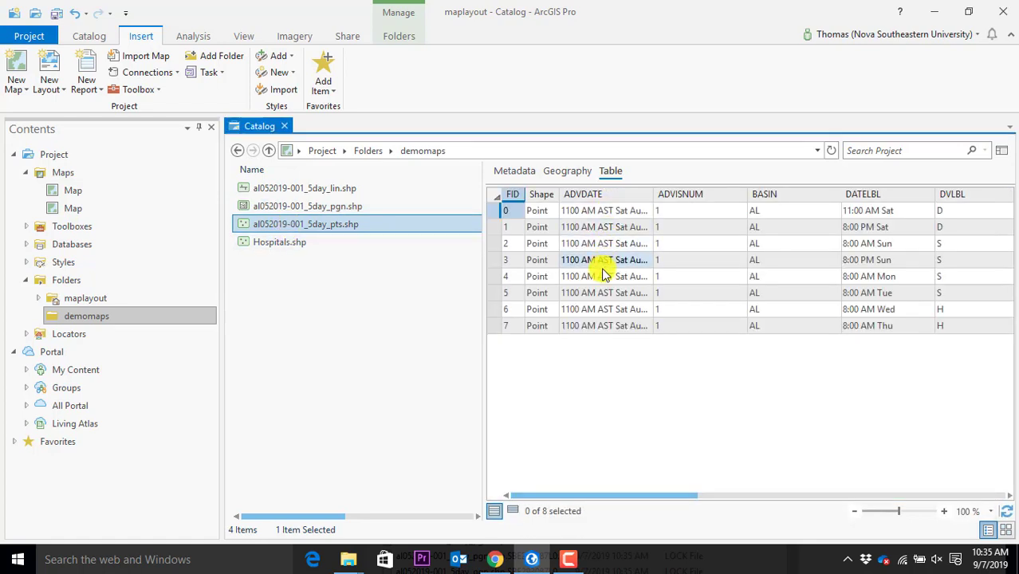
pyautogui.click(745, 496)
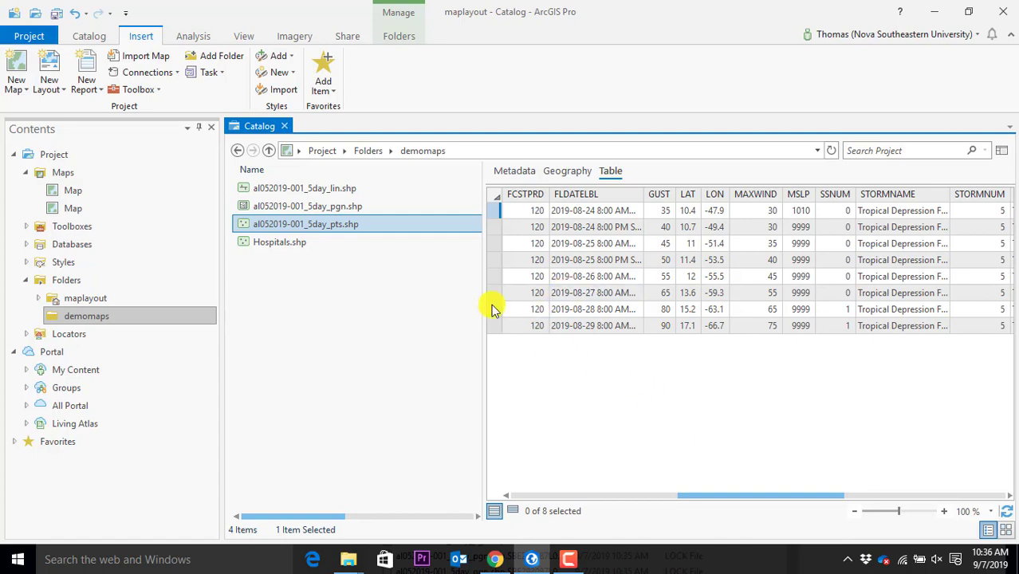
pyautogui.moveTo(769, 496); pyautogui.dragTo(524, 488)
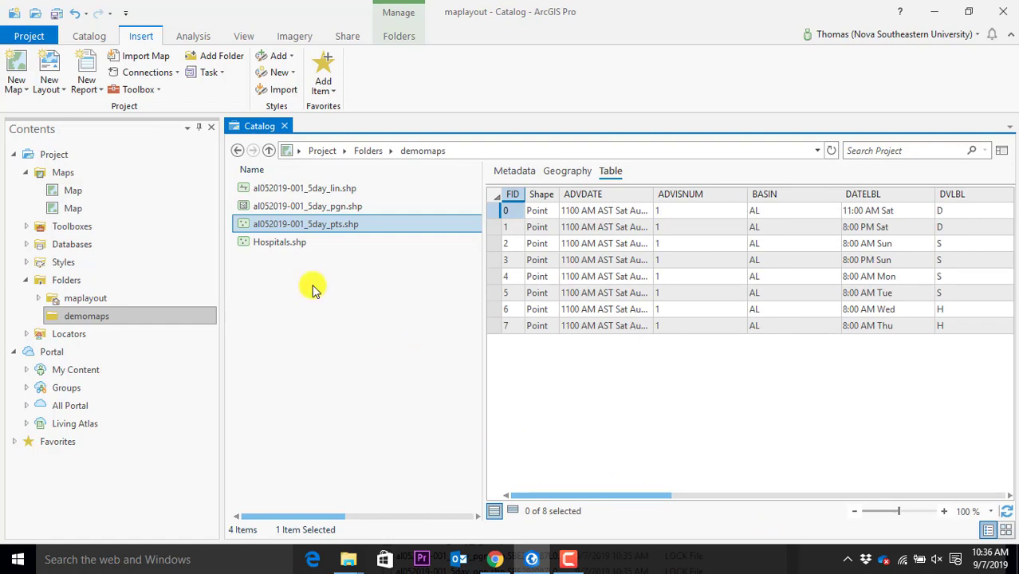
pyautogui.click(279, 206)
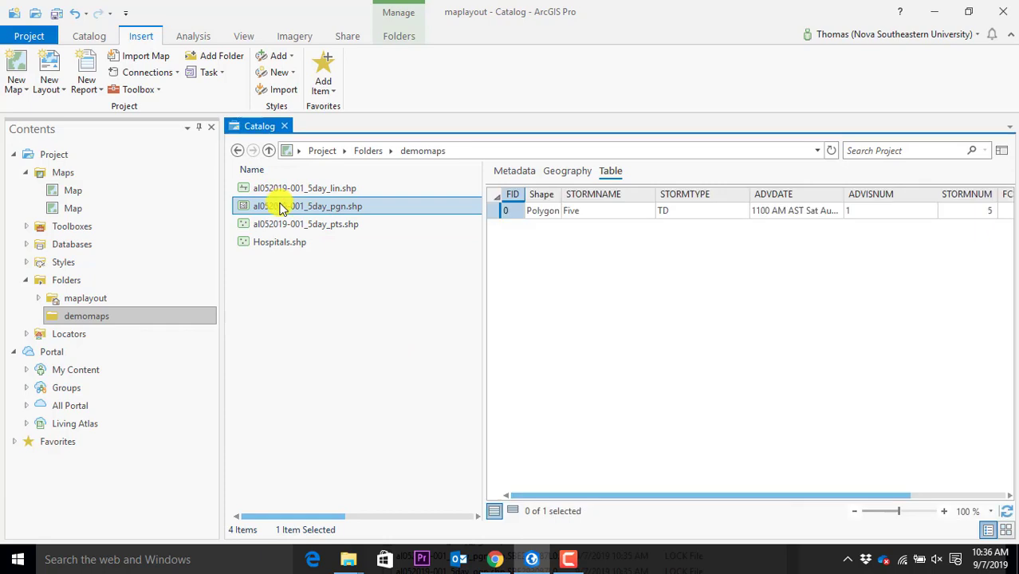
# Add al052019-001_5day_pgn.shp to a new map and zoom to the forecast cone
pyautogui.rightClick(279, 206)
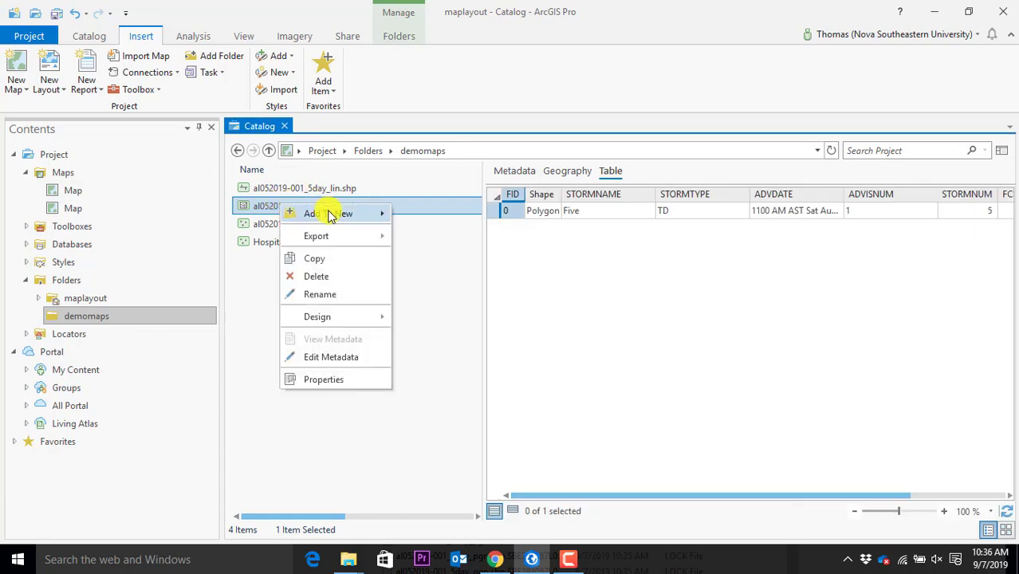
pyautogui.moveTo(331, 215)
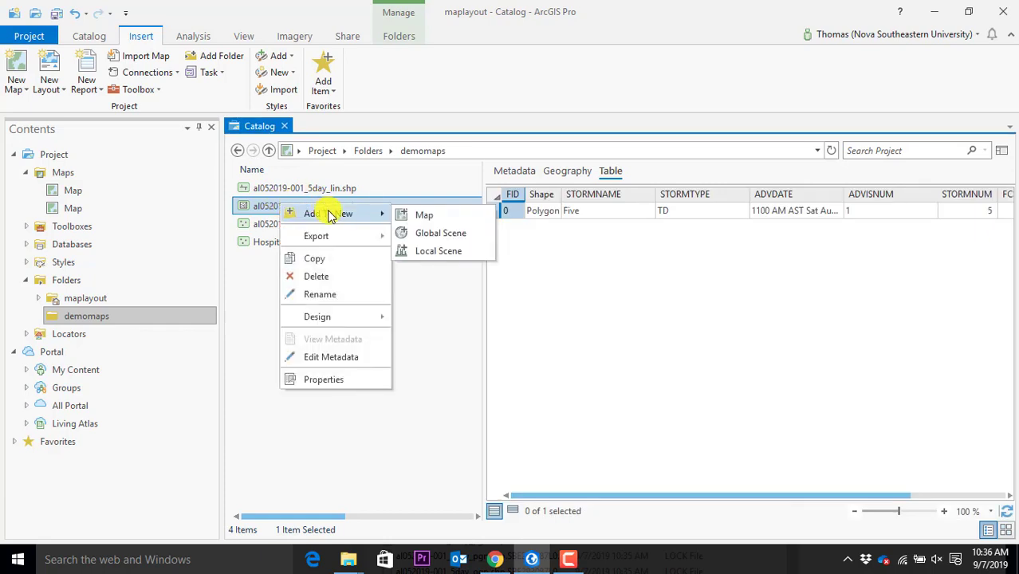
pyautogui.click(429, 216)
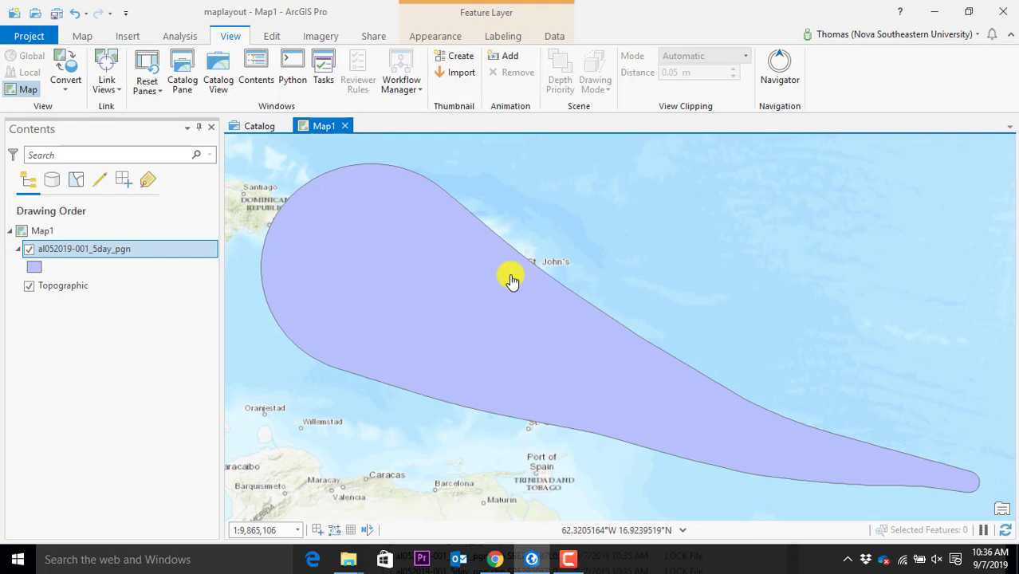
pyautogui.scroll(-3, 445, 284)
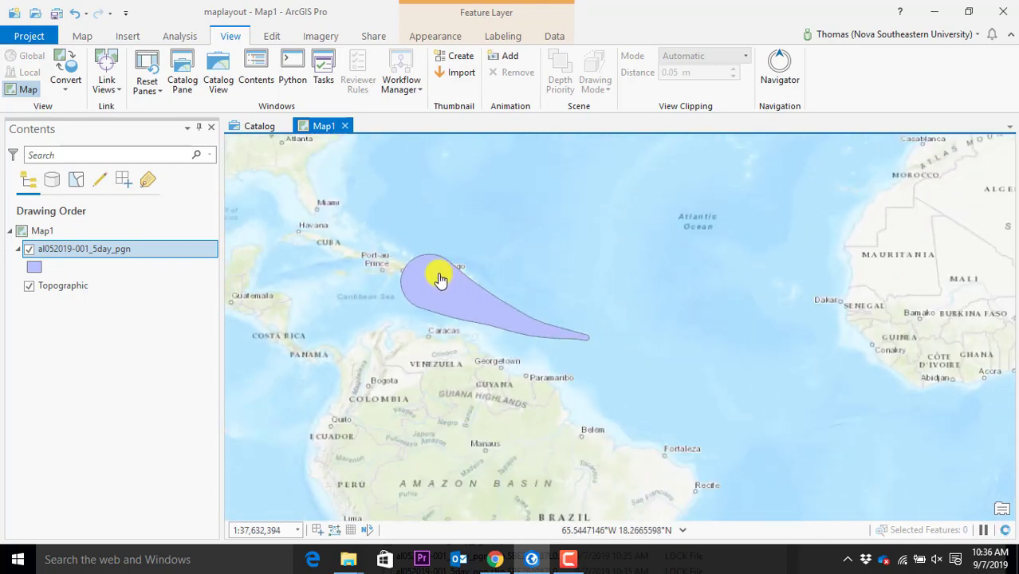
pyautogui.scroll(3, 410, 289)
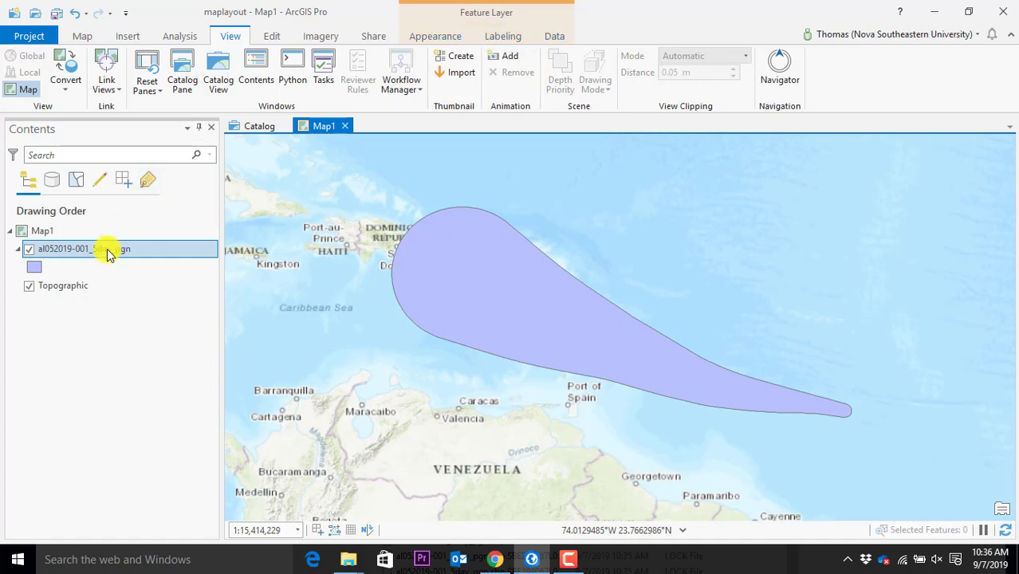
# Set the cone layer's transparency to 55% and return to the Catalog view
pyautogui.click(453, 38)
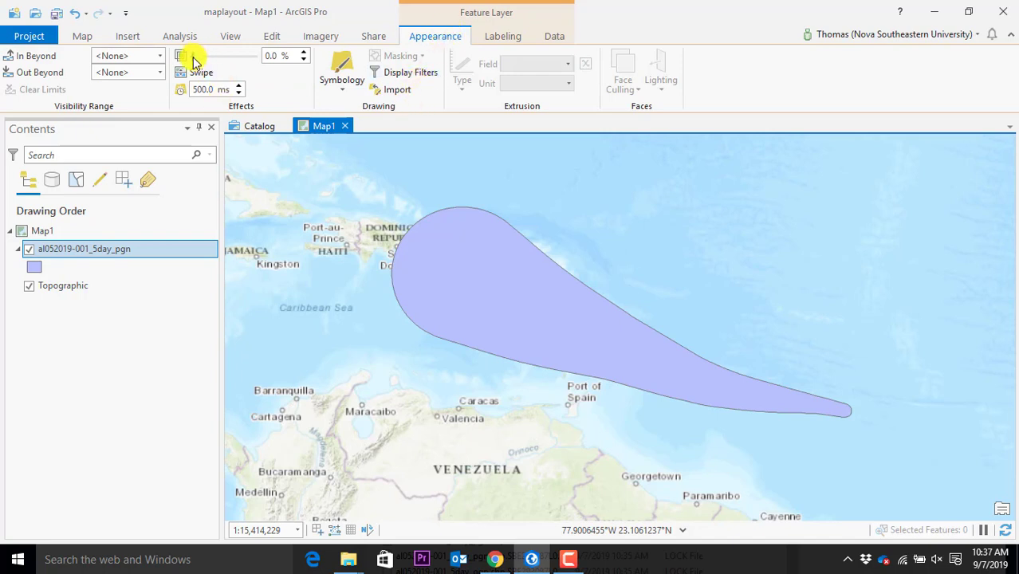
pyautogui.moveTo(193, 56); pyautogui.dragTo(227, 60)
pyautogui.scroll(3, 449, 285)
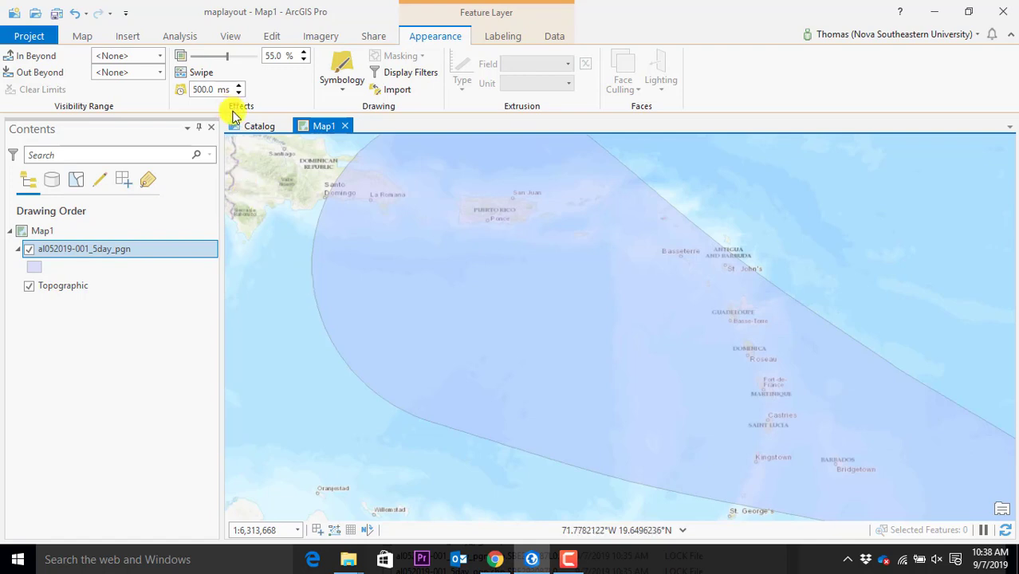
pyautogui.click(261, 126)
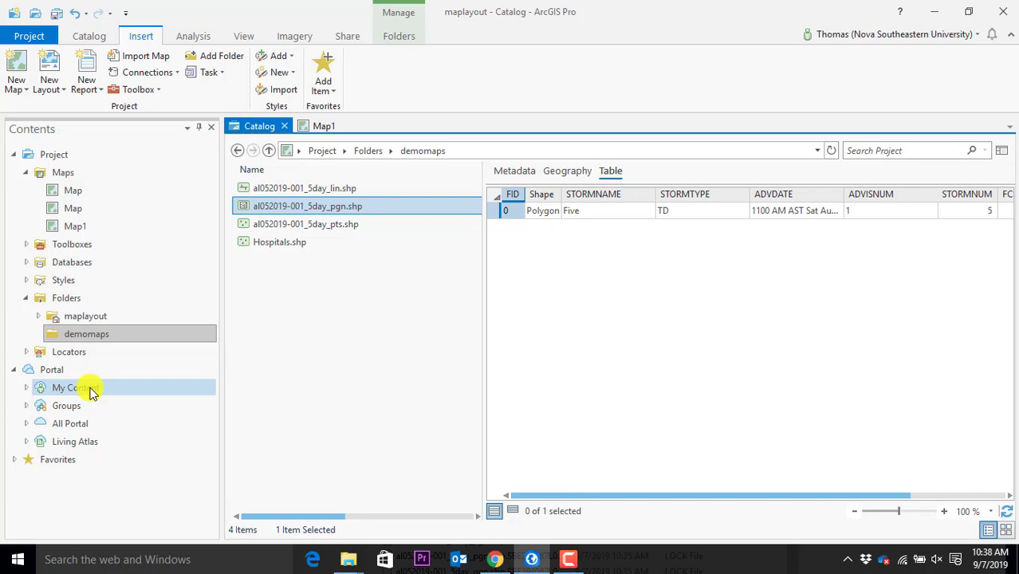
# Browse the My Content folders in the Contents pane, leaving the datadump folder name unchanged
pyautogui.doubleClick(48, 387)
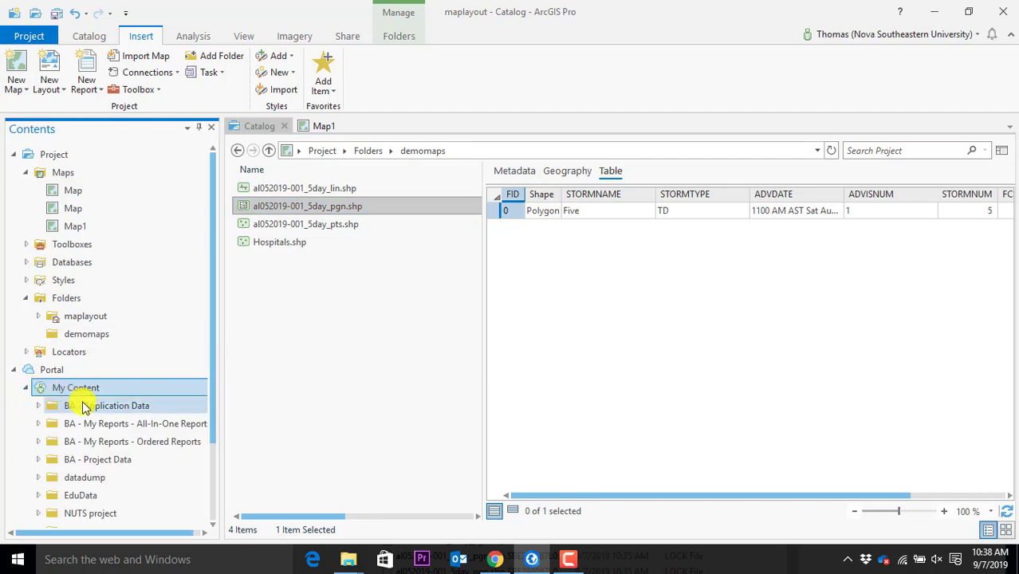
pyautogui.scroll(-2, 79, 398)
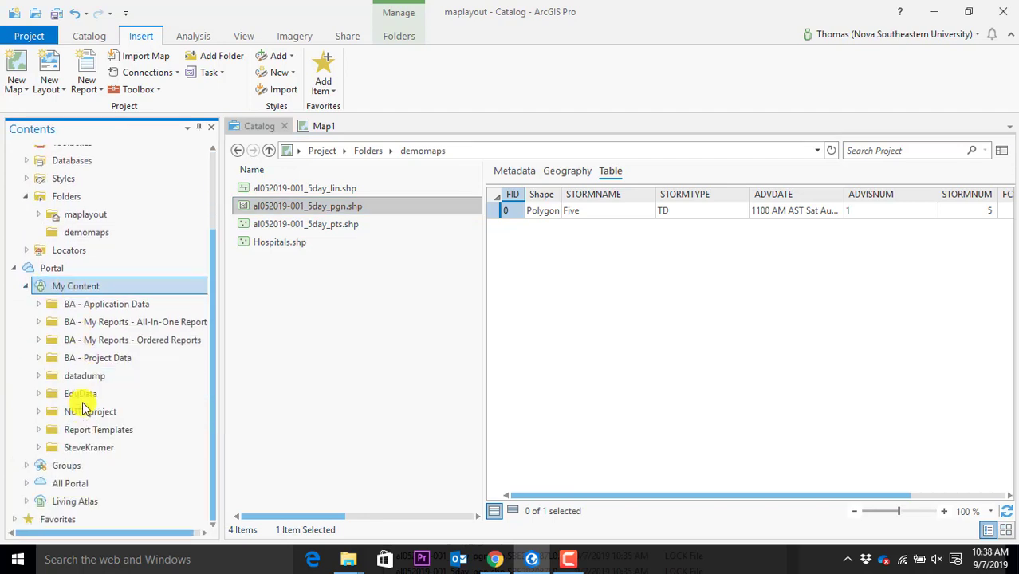
pyautogui.click(40, 413)
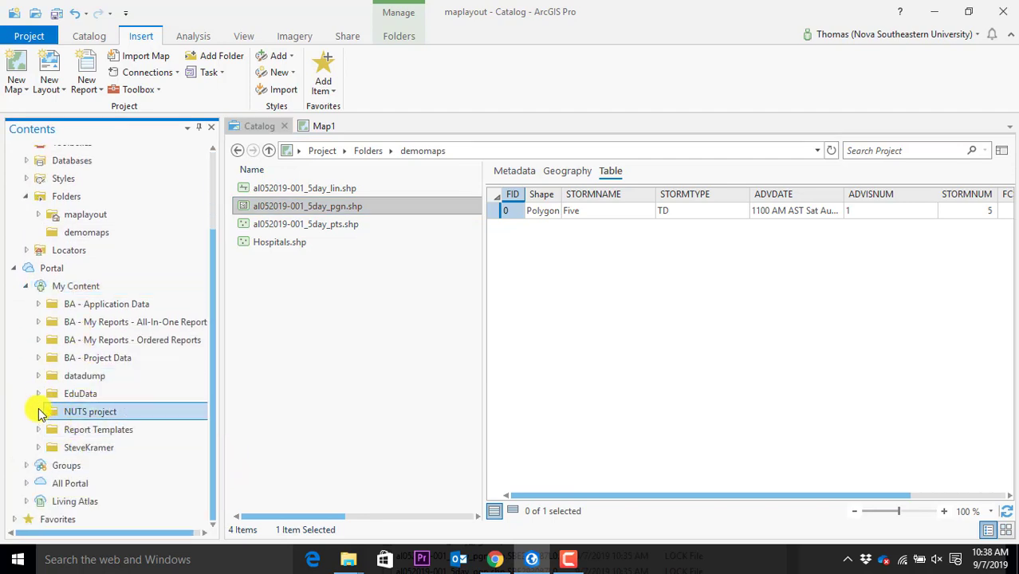
pyautogui.click(42, 392)
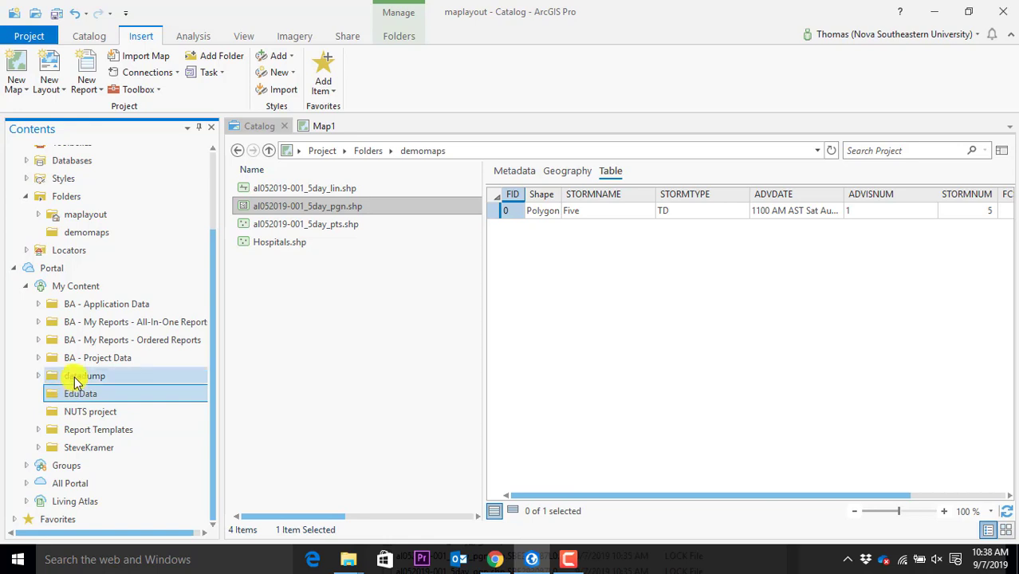
pyautogui.click(78, 378)
pyautogui.rightClick(76, 381)
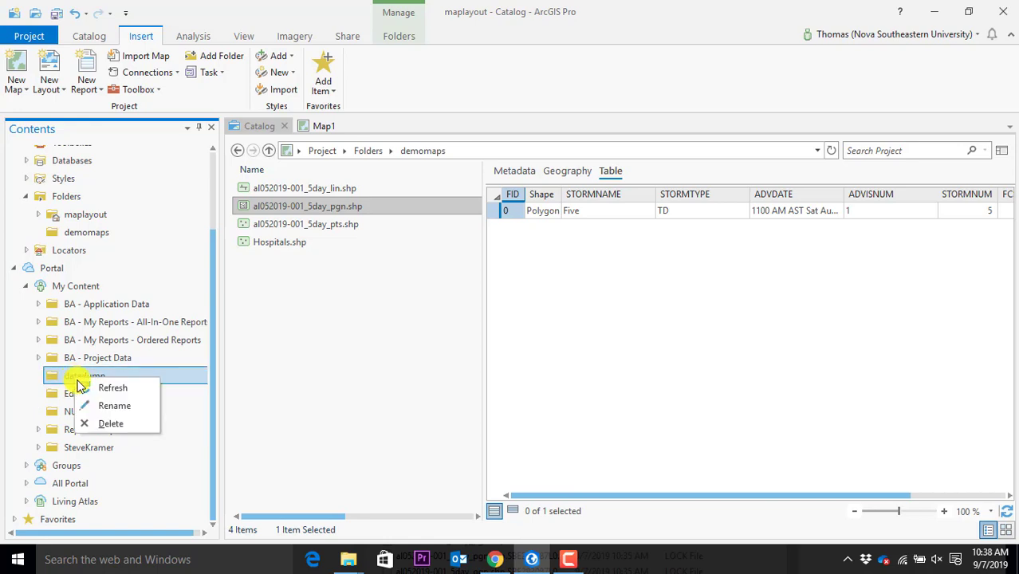
pyautogui.click(113, 391)
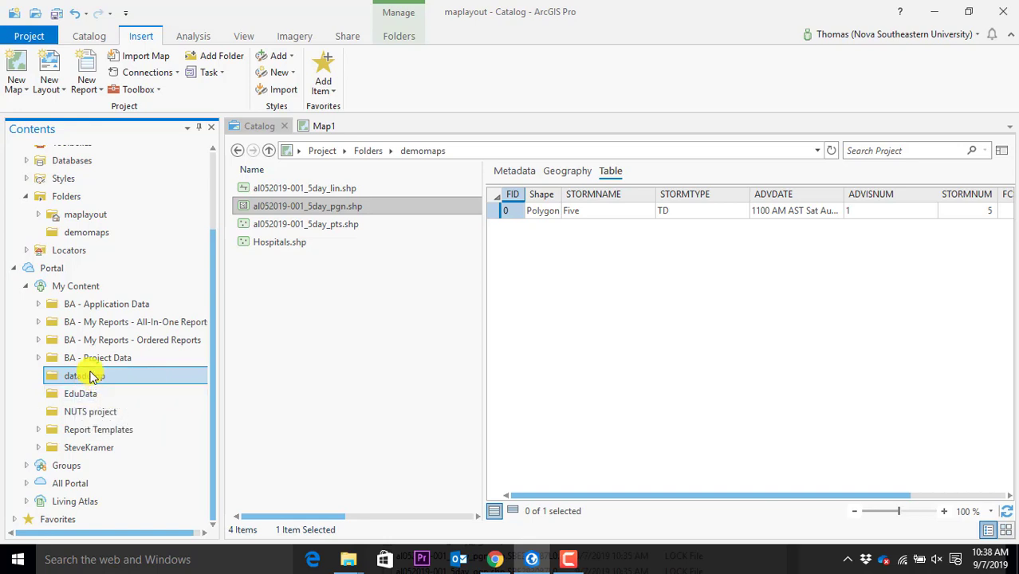
pyautogui.click(91, 359)
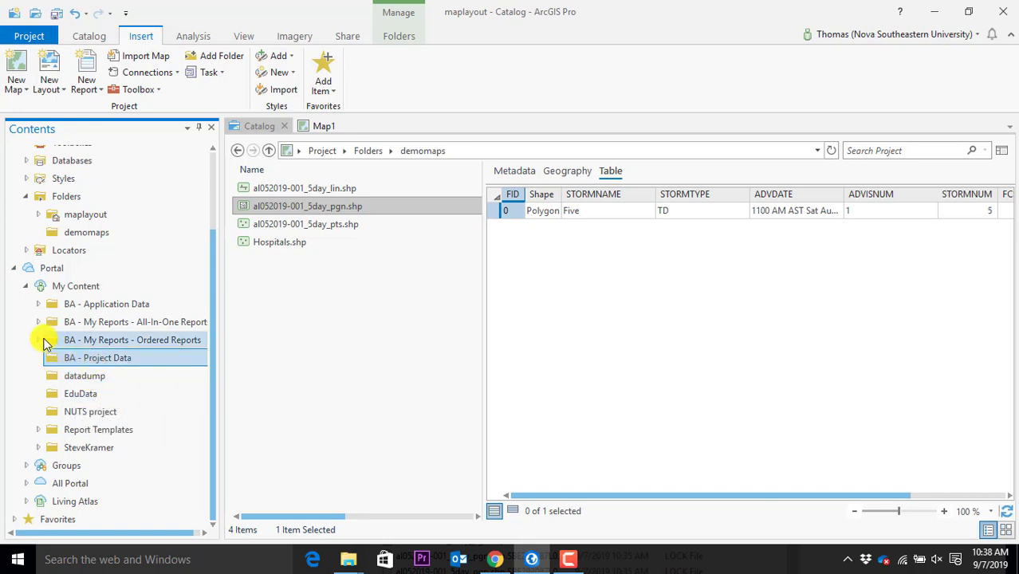
# Refresh the BA - Application Data folder
pyautogui.click(46, 339)
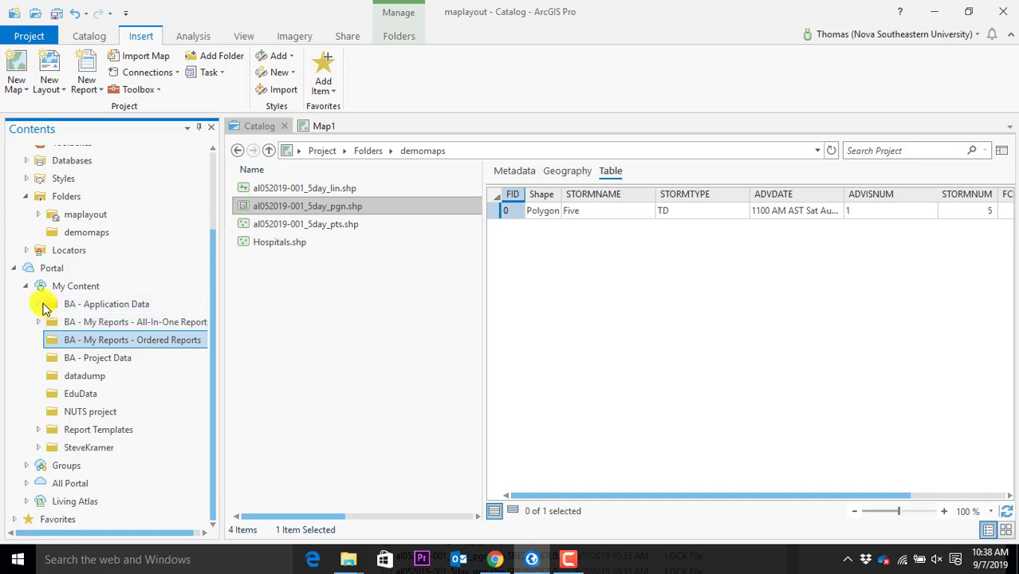
pyautogui.click(44, 304)
pyautogui.rightClick(87, 306)
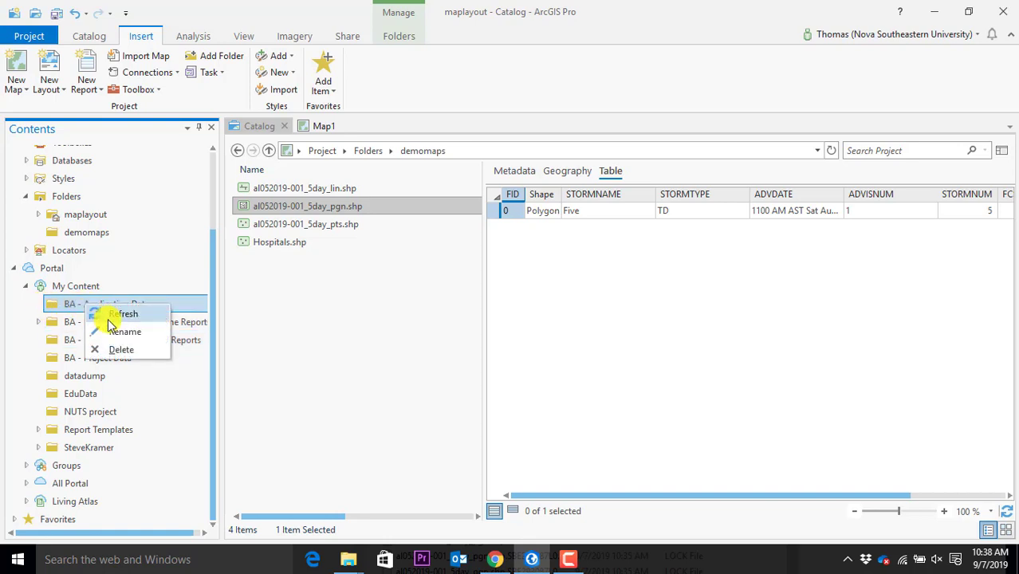
pyautogui.click(107, 314)
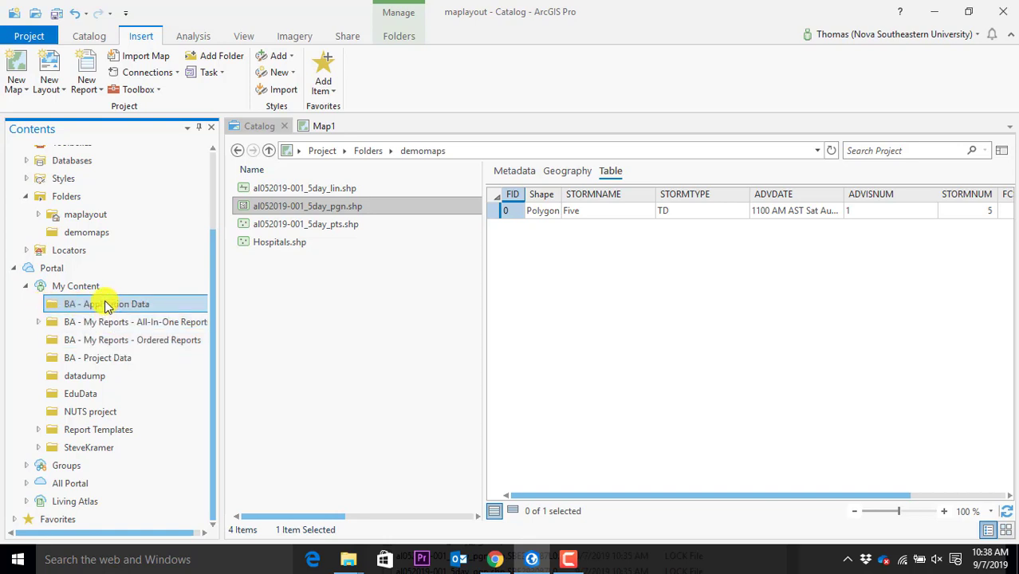
# From Catalog Home, open Portal > My Content and then the BA - Application Data folder
pyautogui.click(269, 150)
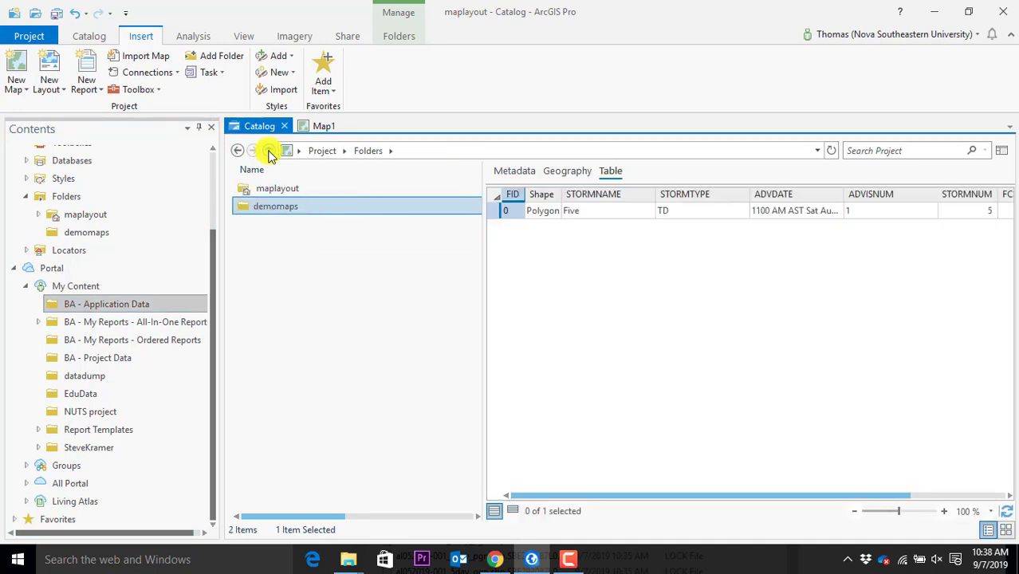
pyautogui.click(269, 151)
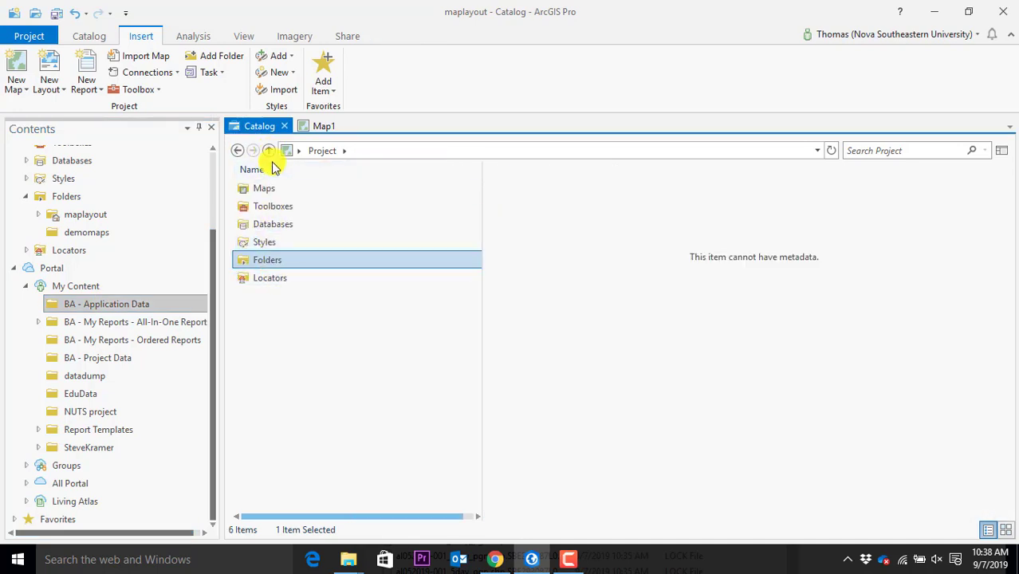
pyautogui.click(271, 154)
pyautogui.doubleClick(272, 207)
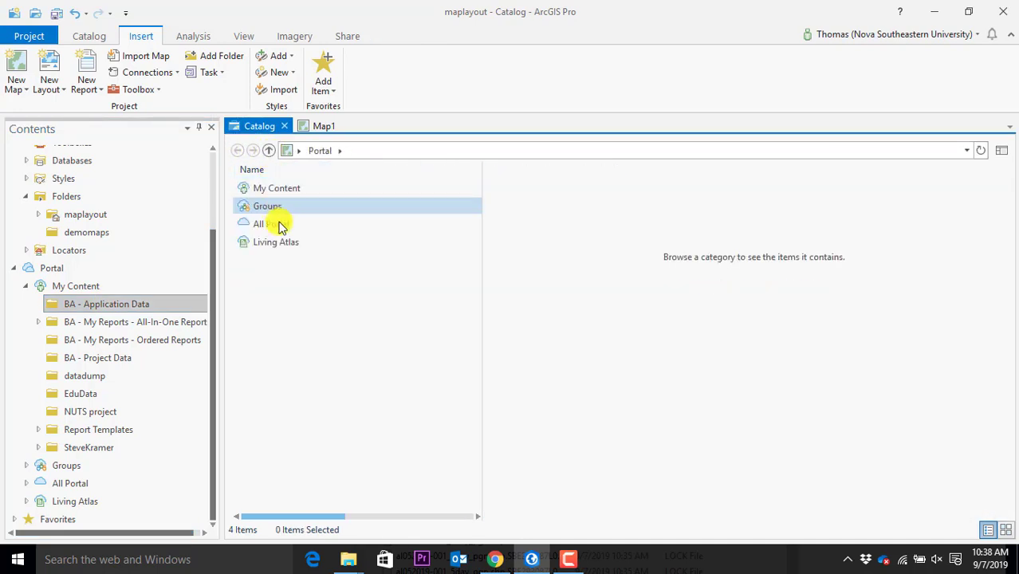
pyautogui.doubleClick(272, 192)
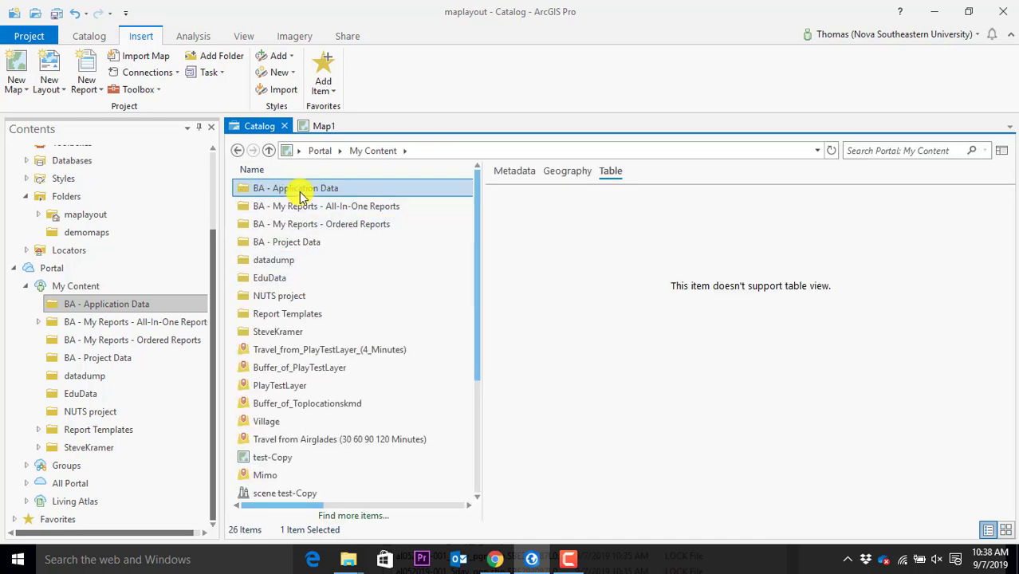
pyautogui.click(528, 170)
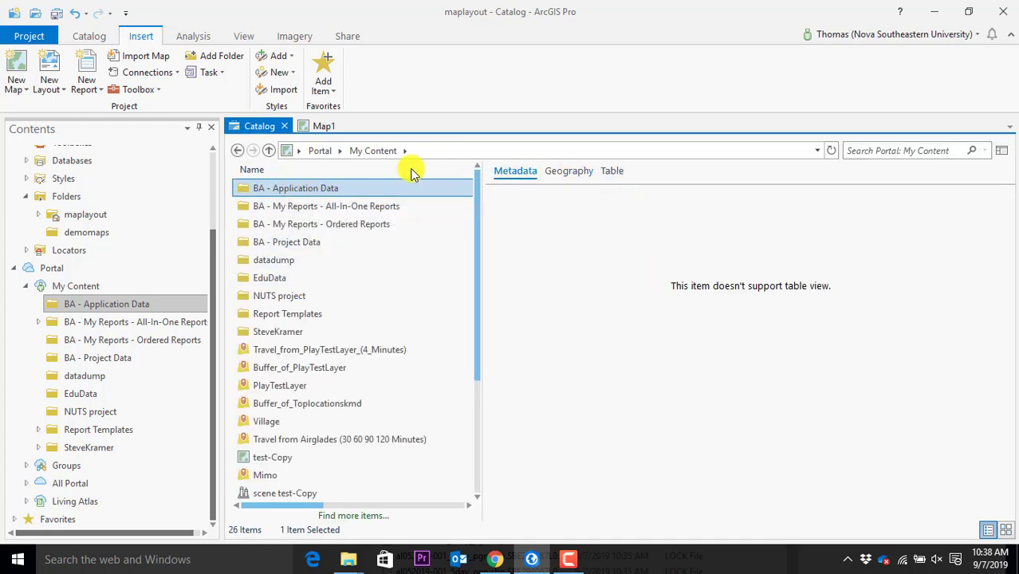
pyautogui.doubleClick(293, 188)
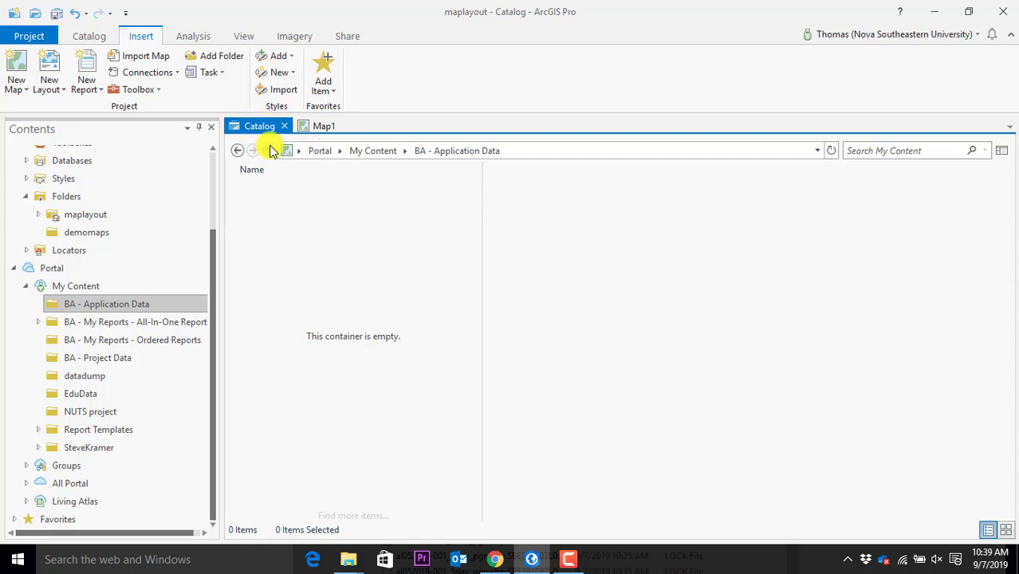
# Return to My Content and collapse the Portal branch in the Contents tree
pyautogui.click(269, 150)
pyautogui.click(72, 199)
pyautogui.click(13, 269)
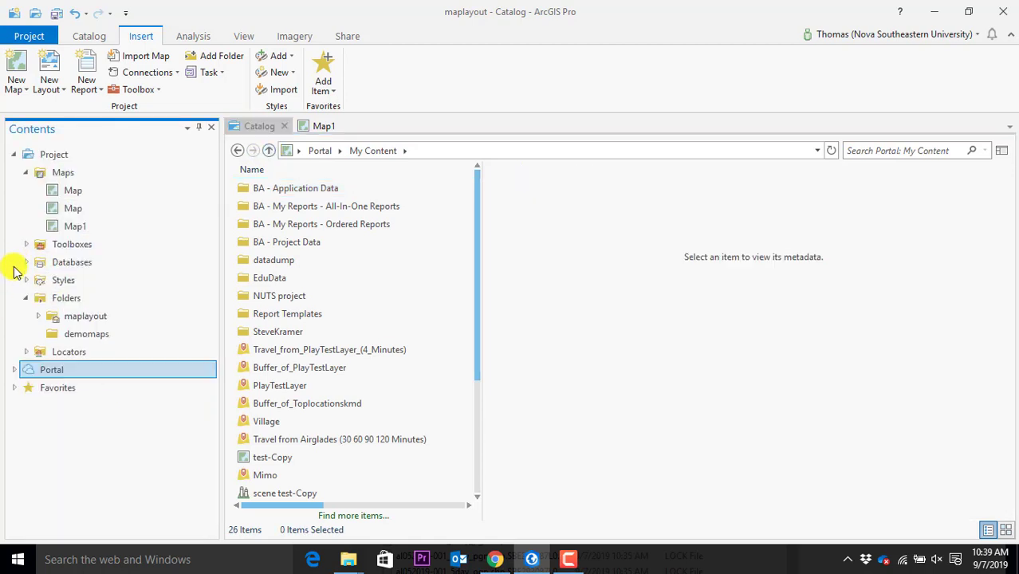
pyautogui.click(96, 338)
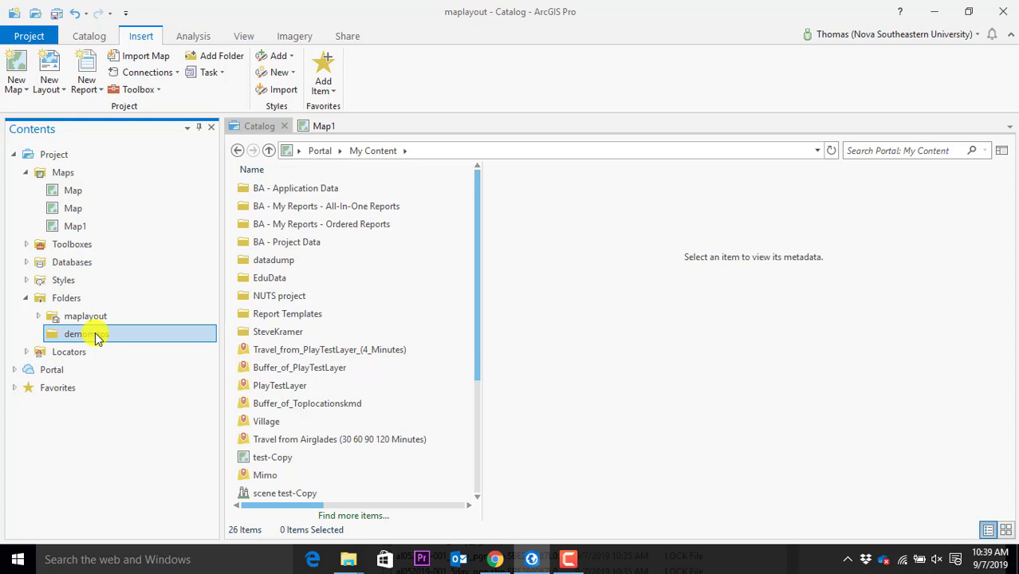
pyautogui.click(98, 317)
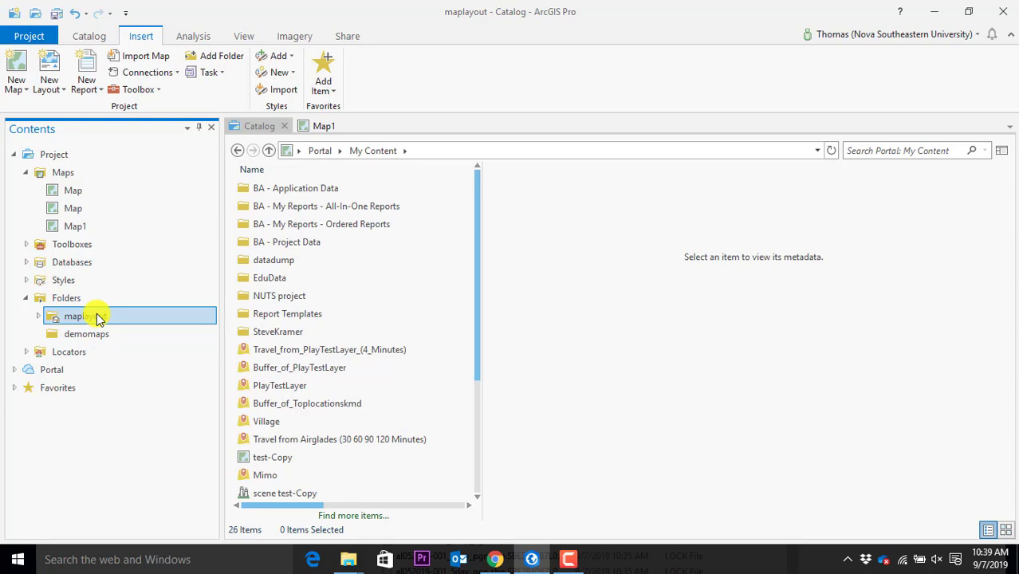
pyautogui.click(98, 335)
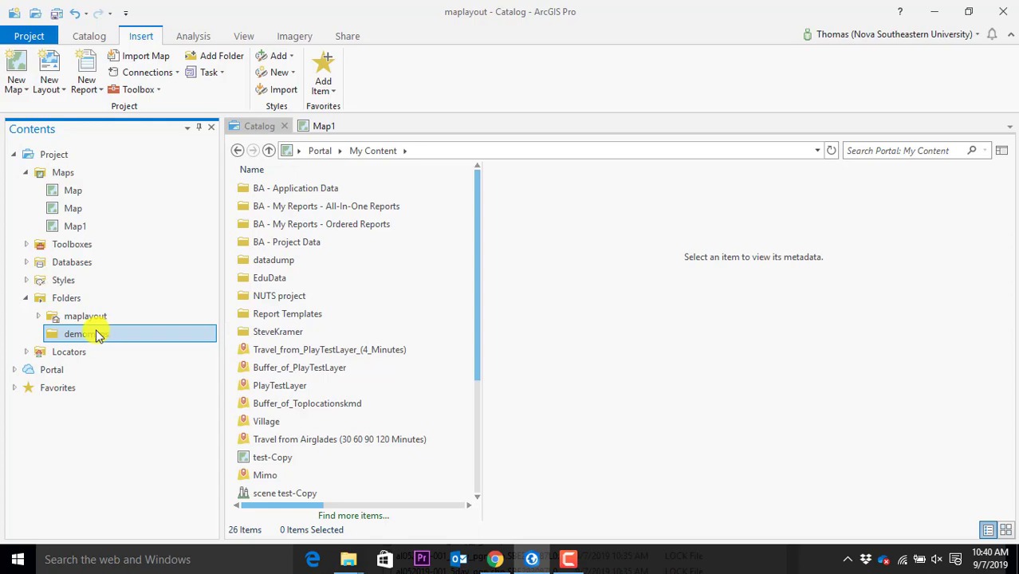
# Bring Map1 to the front and zoom out to show the entire hurricane forecast cone
pyautogui.click(323, 131)
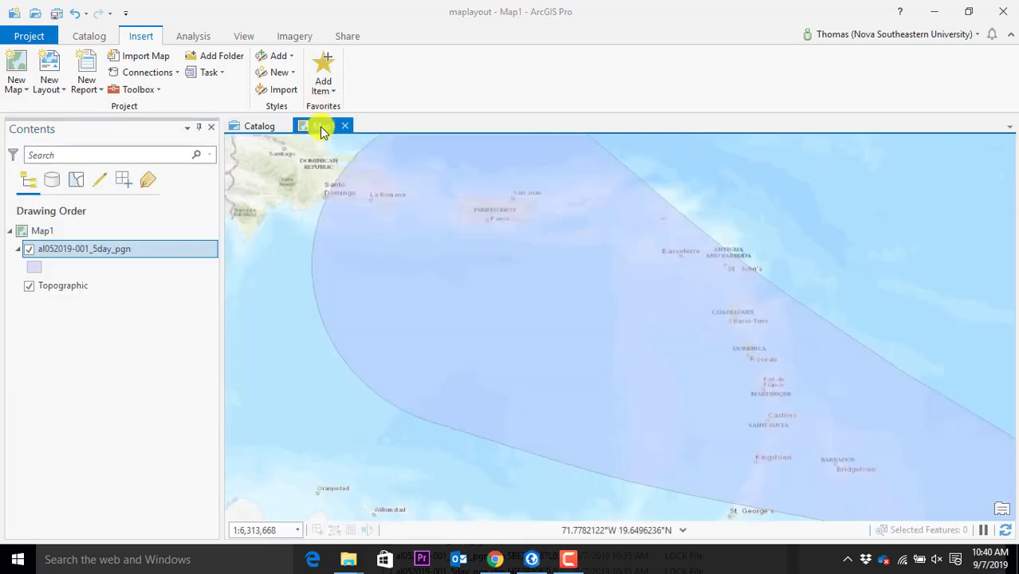
pyautogui.scroll(-2, 528, 339)
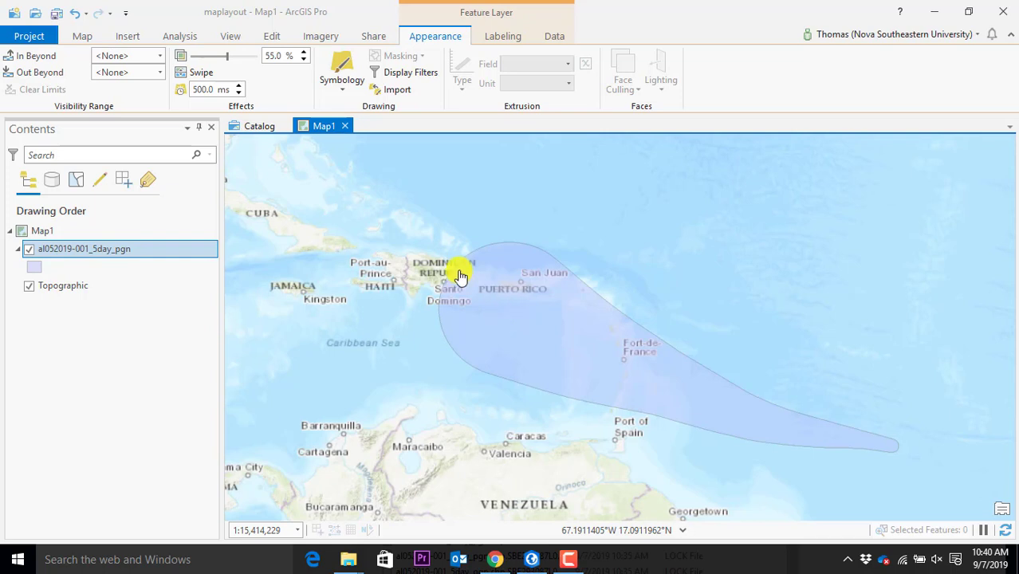
pyautogui.click(134, 37)
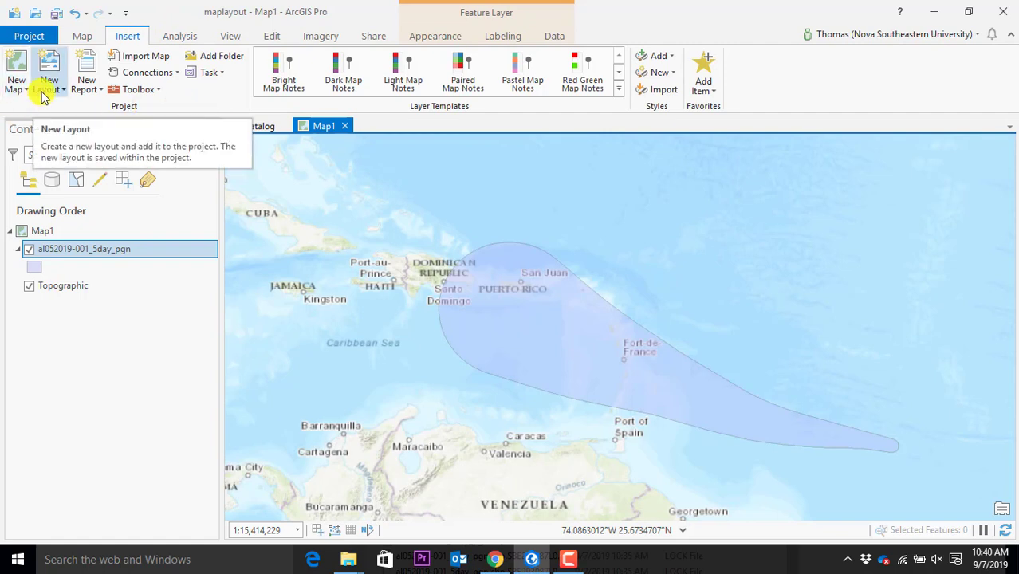
# Create a new ANSI Portrait Letter 8.5" × 11" layout page
pyautogui.click(44, 94)
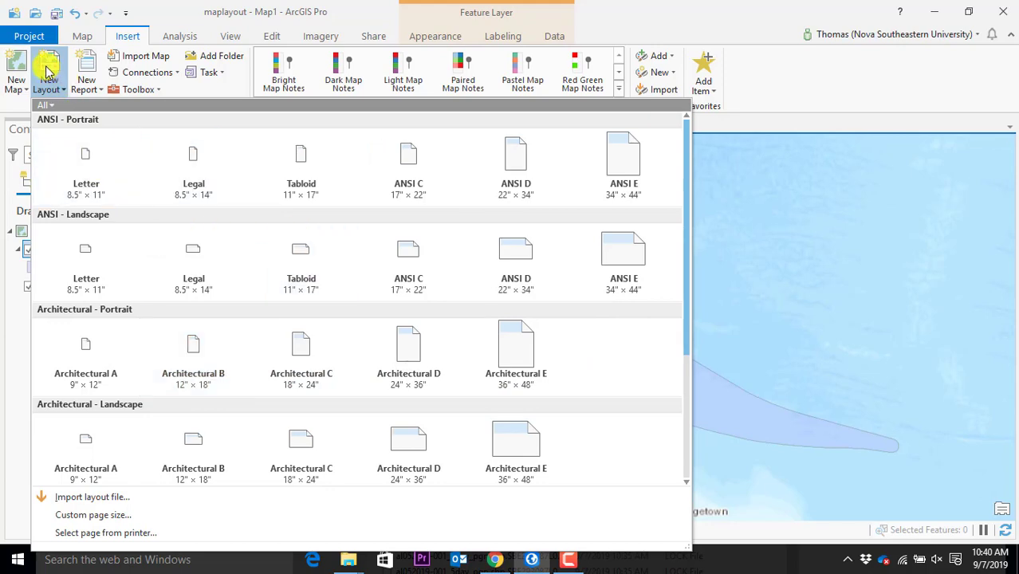
pyautogui.click(77, 185)
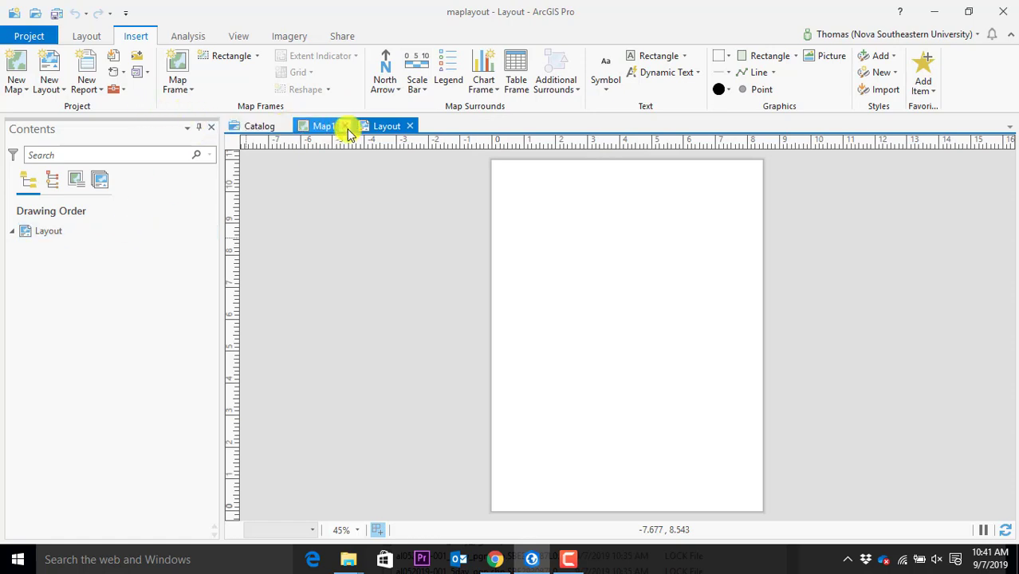
pyautogui.click(190, 87)
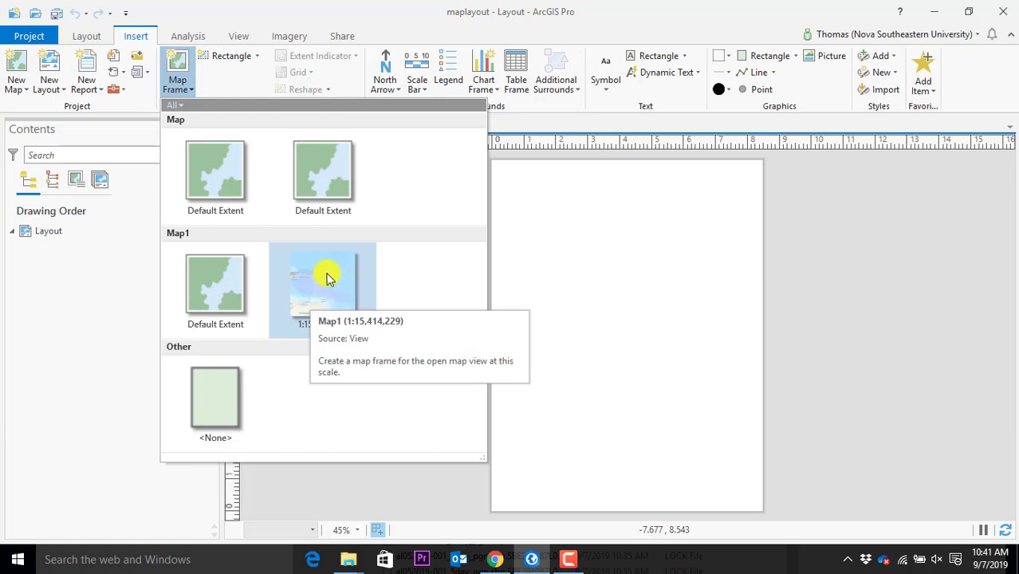
# Draw a Map1 map frame at 1:15,414,229 near the top of the layout page
pyautogui.click(324, 292)
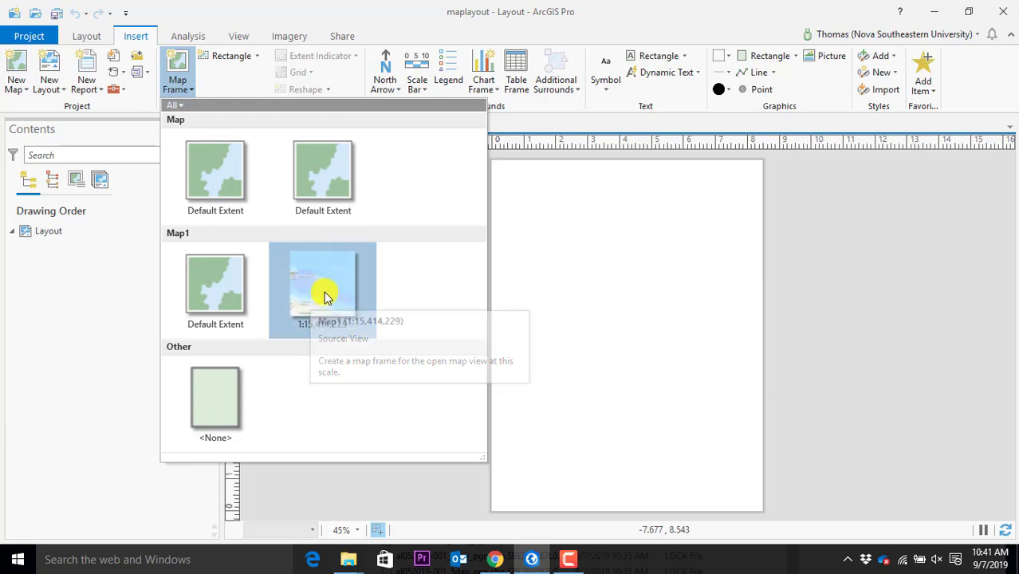
pyautogui.moveTo(519, 180); pyautogui.dragTo(735, 327)
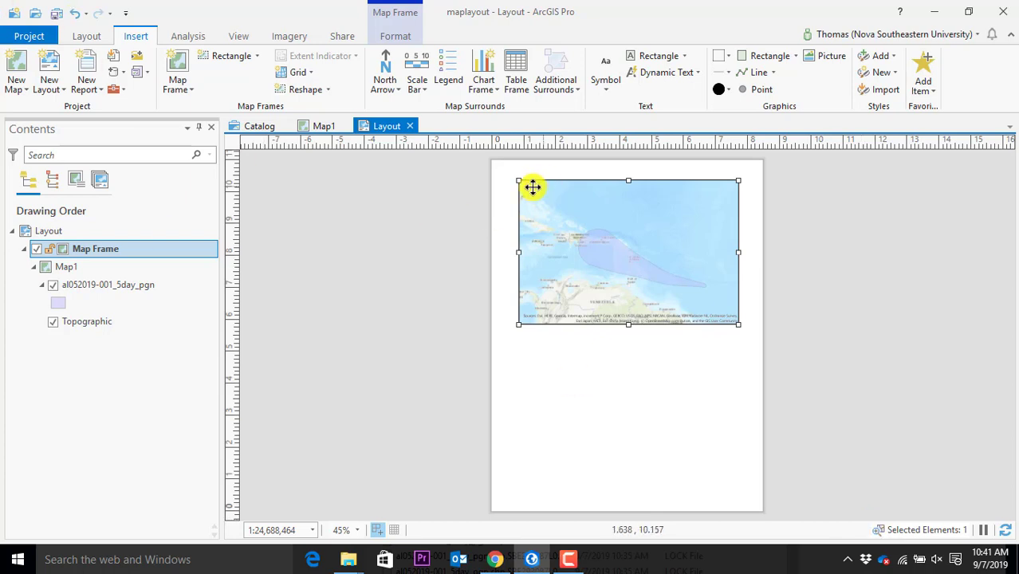
pyautogui.click(179, 95)
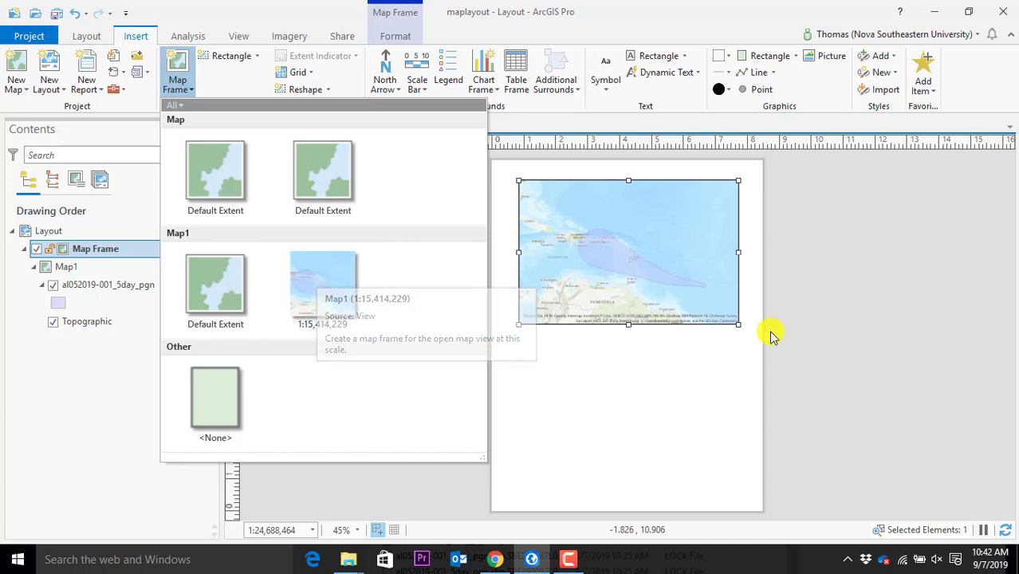
pyautogui.click(730, 345)
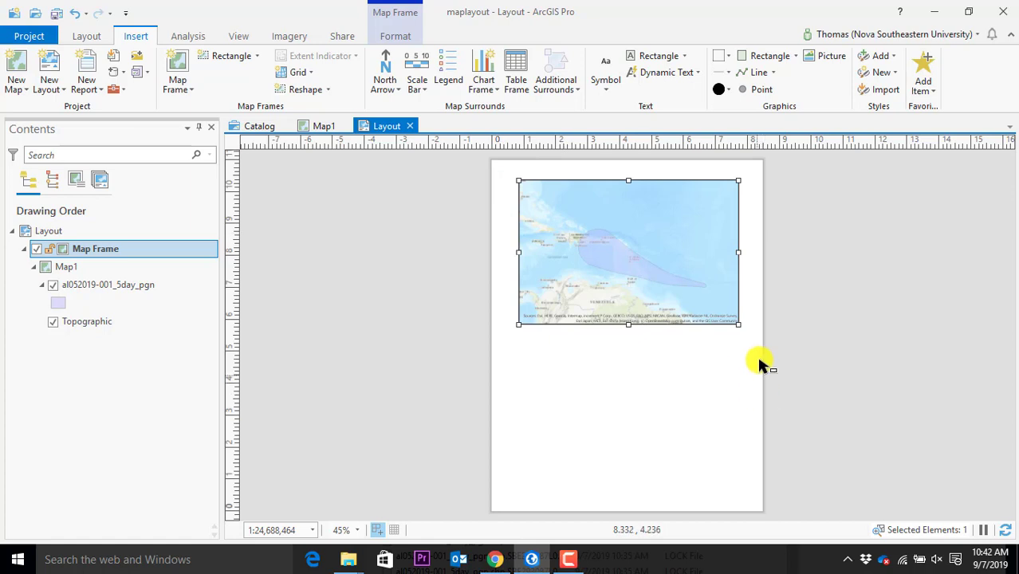
# Resize the map frame to about 4.70 × 3.04 and position it at the page top
pyautogui.moveTo(738, 325); pyautogui.dragTo(703, 343)
pyautogui.moveTo(632, 238); pyautogui.dragTo(623, 250)
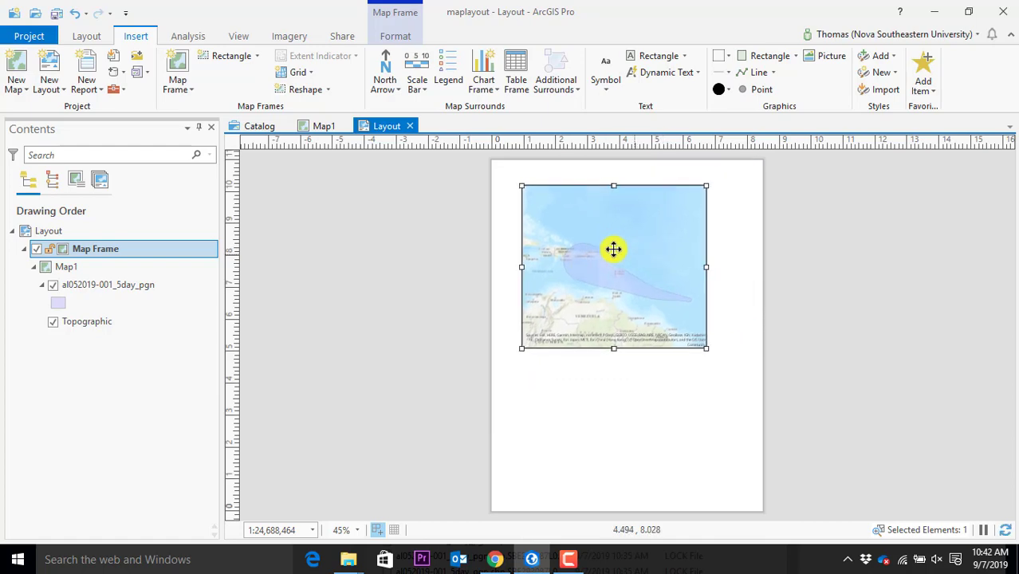
pyautogui.scroll(5, 583, 275)
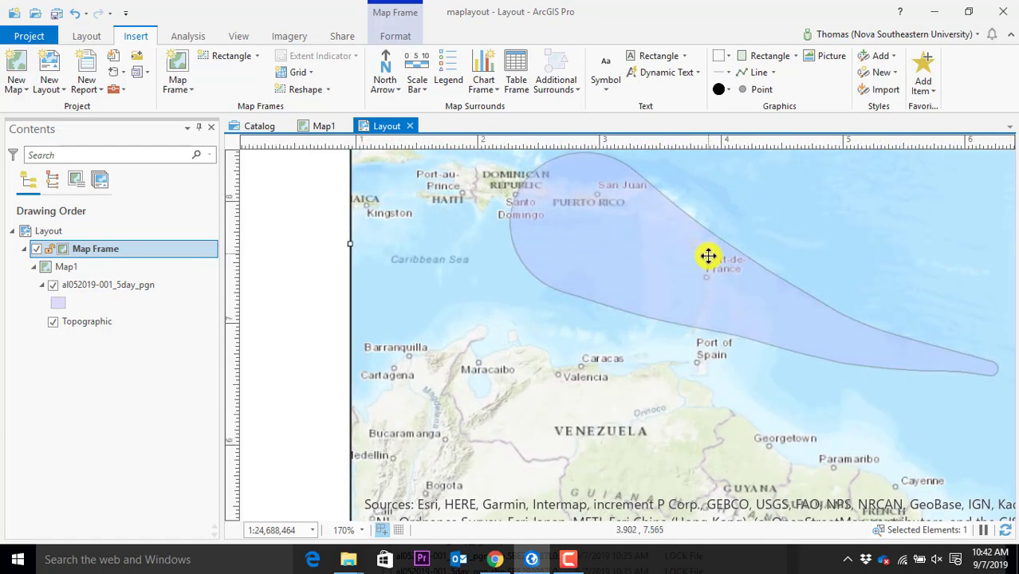
pyautogui.scroll(-2, 709, 255)
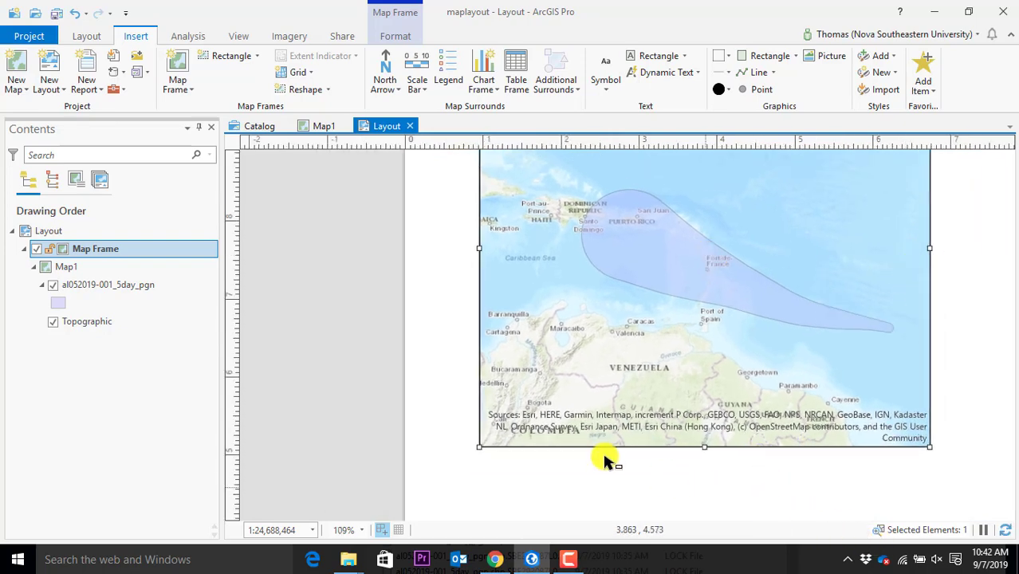
pyautogui.click(193, 94)
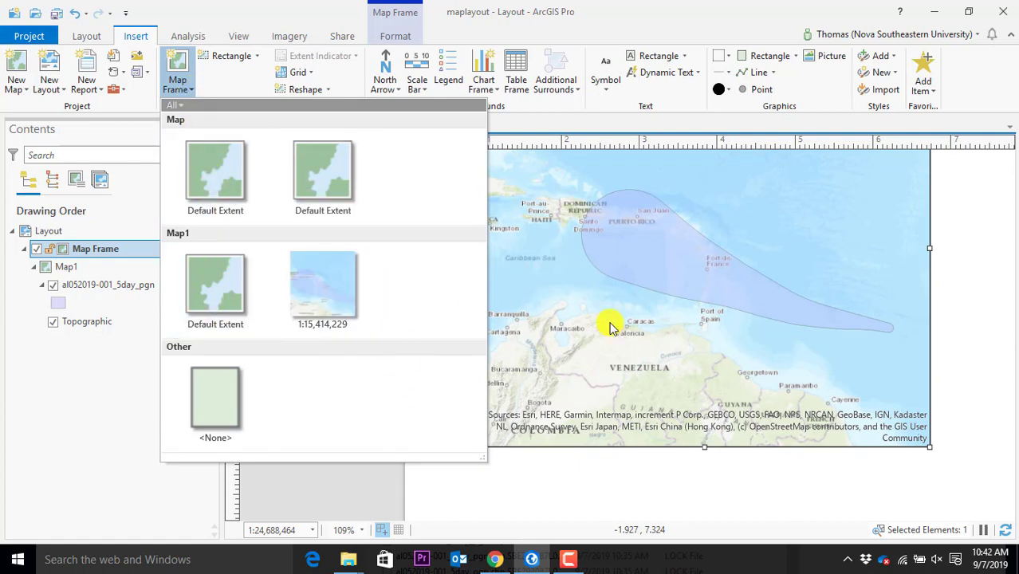
pyautogui.click(993, 345)
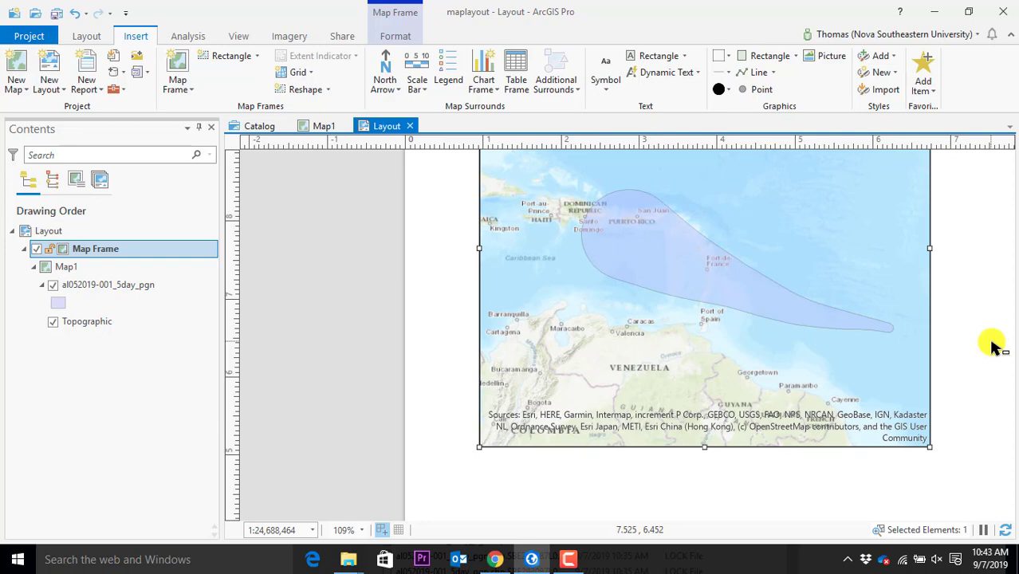
pyautogui.scroll(-5, 848, 398)
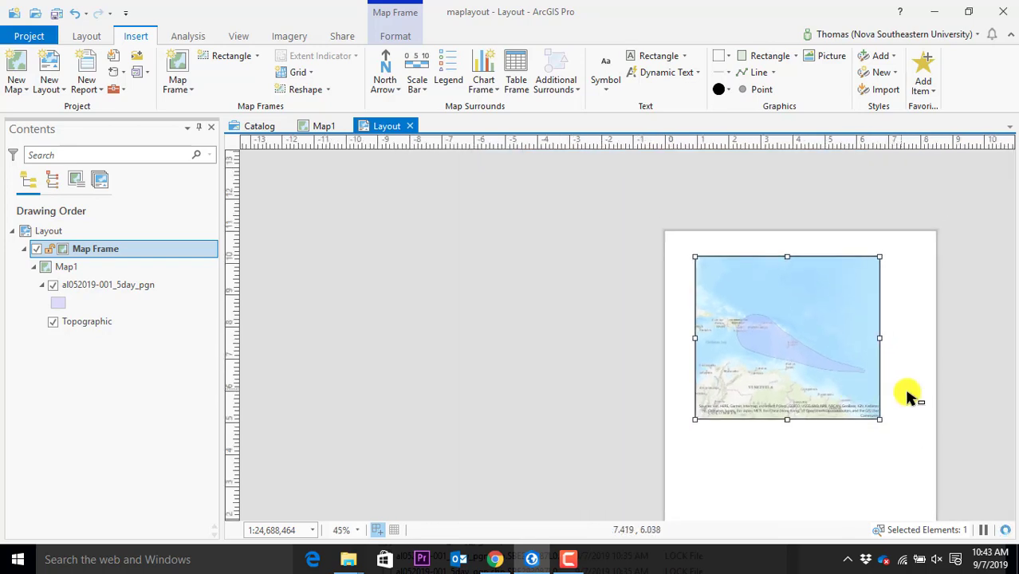
pyautogui.scroll(3, 919, 461)
pyautogui.moveTo(927, 421); pyautogui.dragTo(885, 448)
pyautogui.scroll(2, 865, 439)
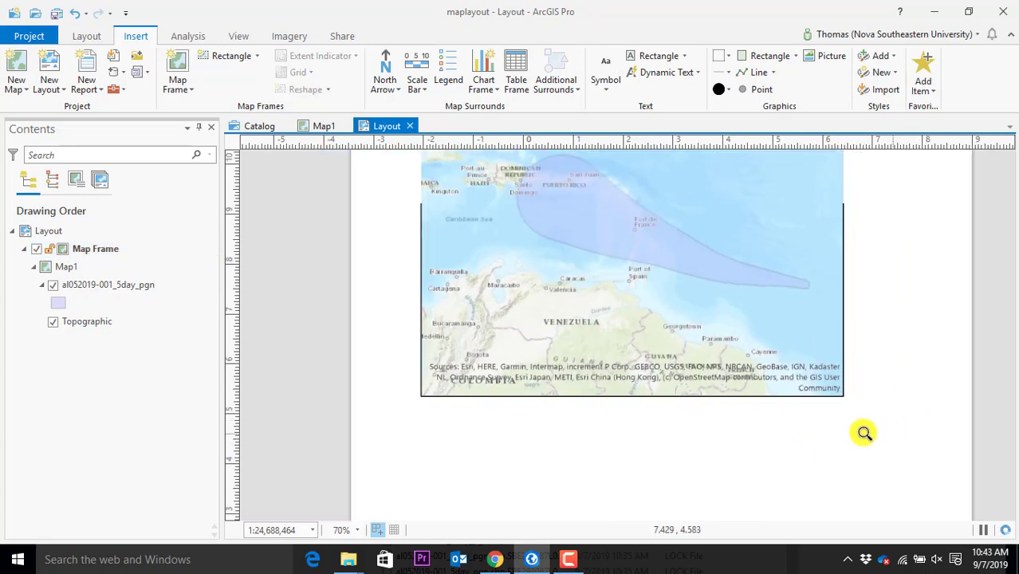
pyautogui.scroll(-3, 846, 441)
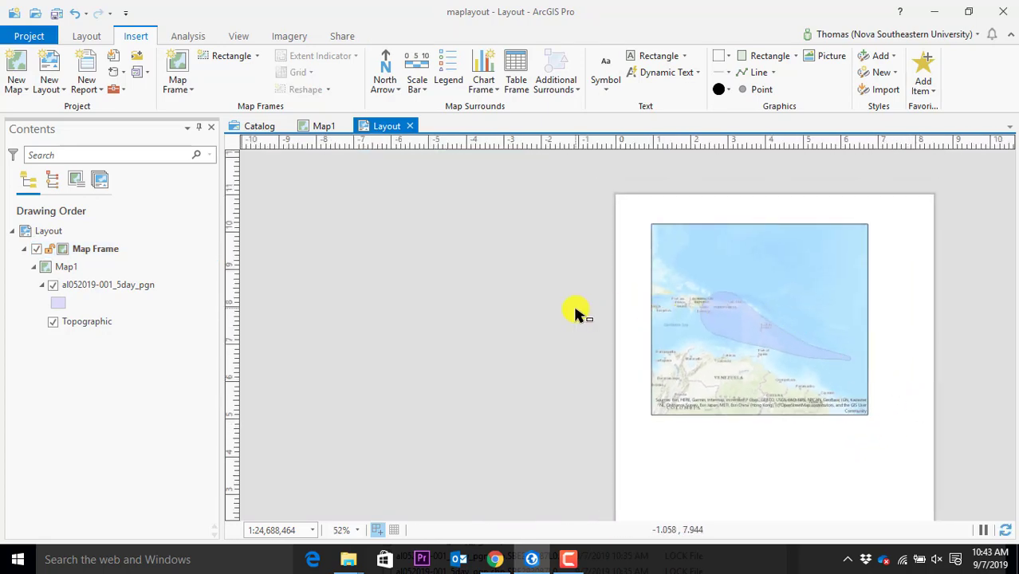
pyautogui.scroll(-2, 631, 338)
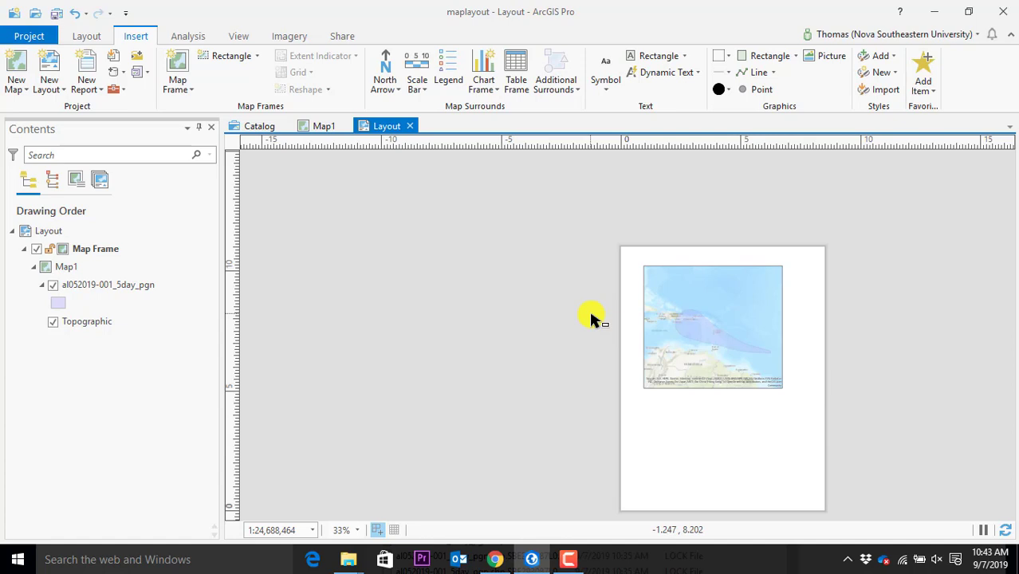
# Add an ArcGIS North 2 north arrow to the layout below the map frame
pyautogui.click(398, 92)
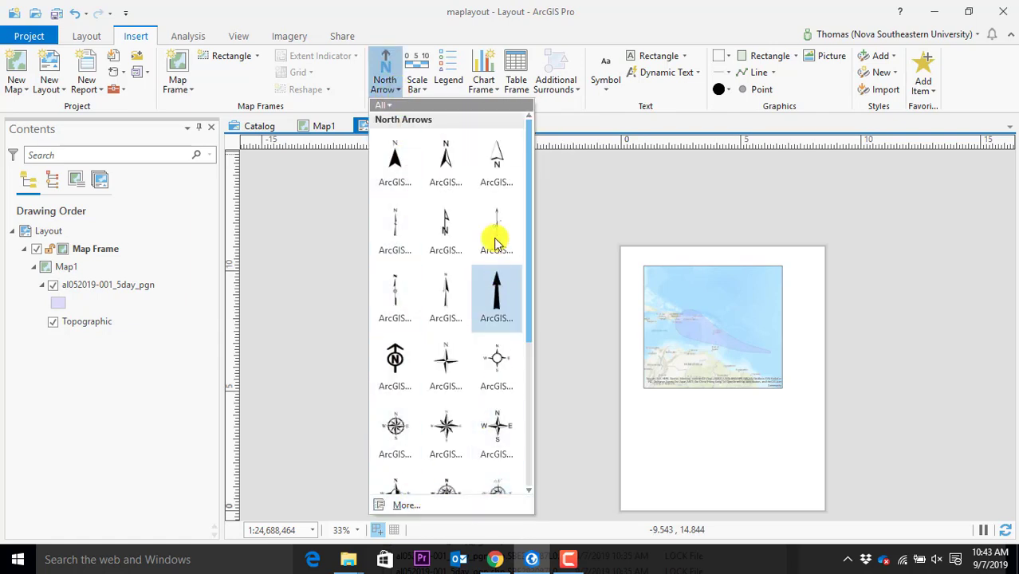
pyautogui.scroll(-3, 467, 471)
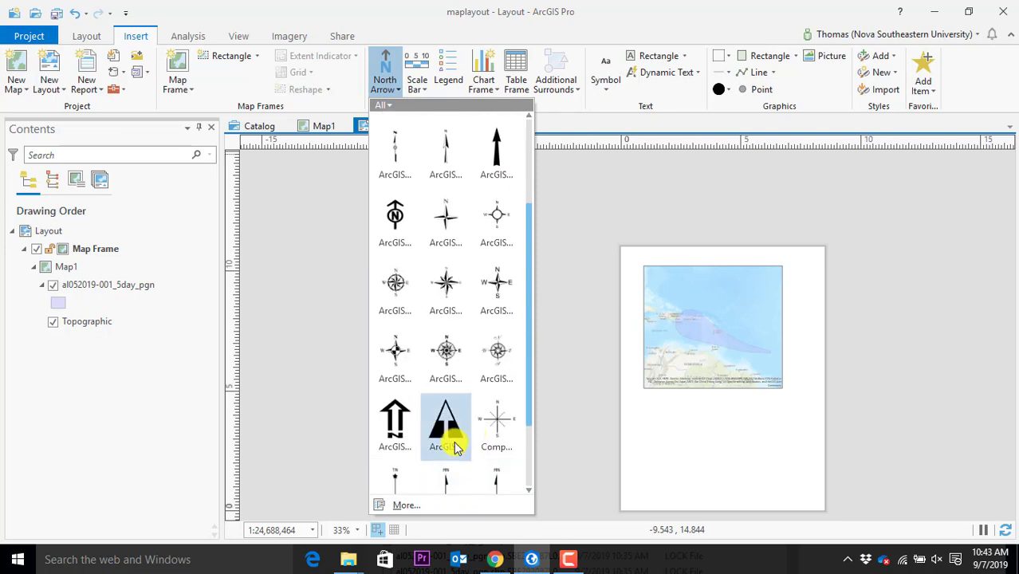
pyautogui.scroll(3, 453, 335)
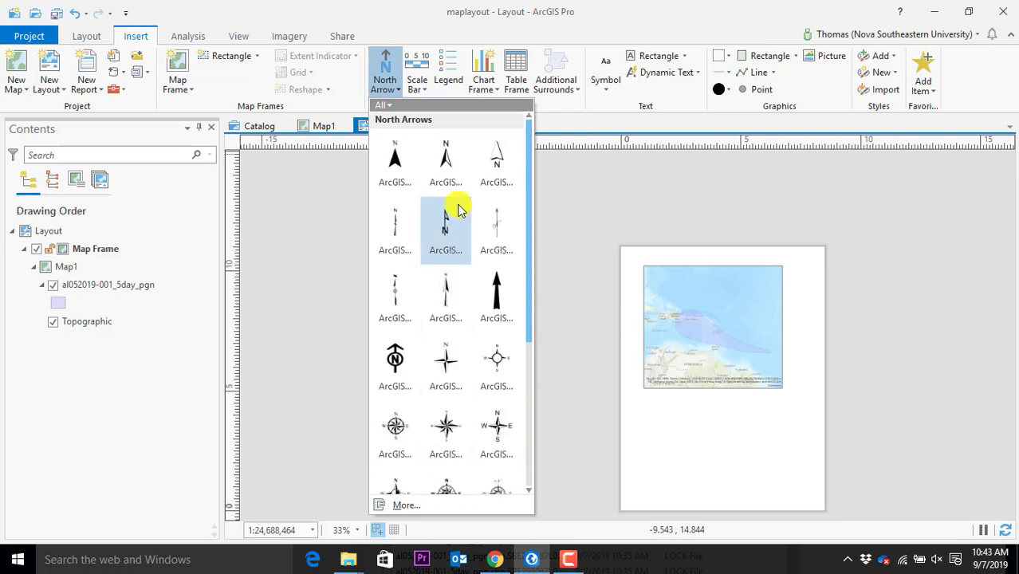
pyautogui.click(446, 155)
pyautogui.moveTo(675, 430); pyautogui.dragTo(678, 440)
pyautogui.click(726, 448)
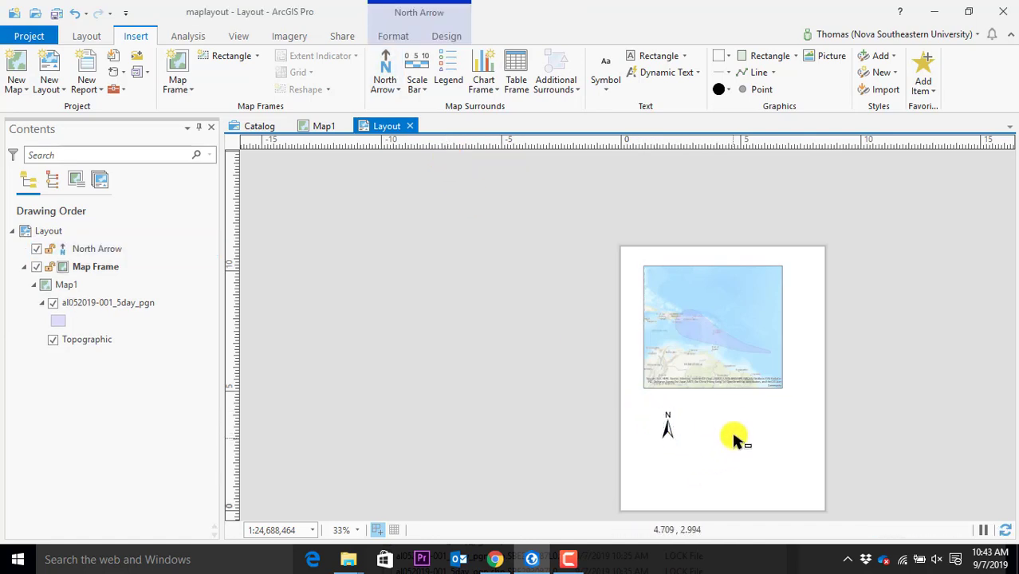
# Move the north arrow to the right of the map frame
pyautogui.scroll(4, 728, 402)
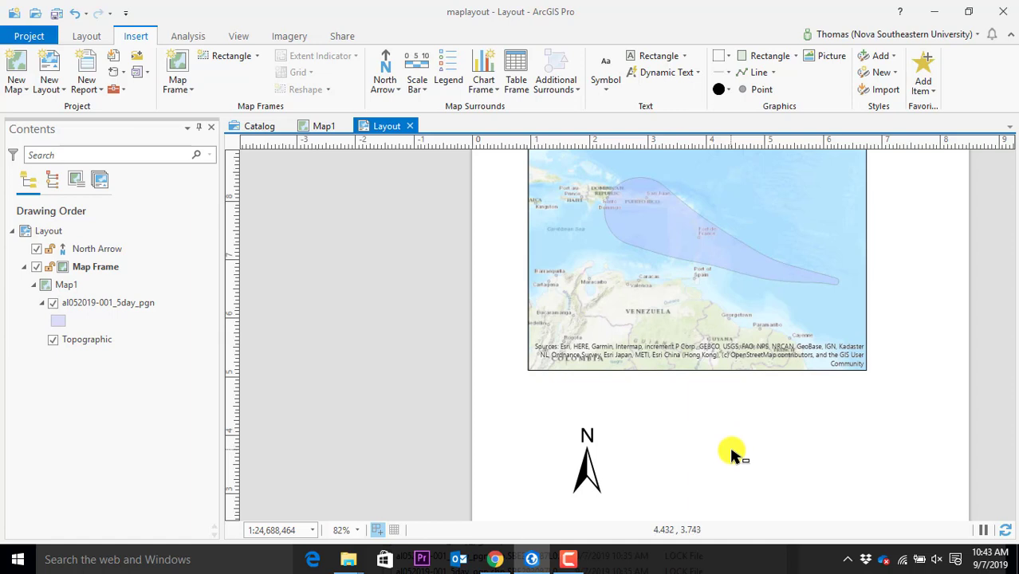
pyautogui.click(591, 463)
pyautogui.moveTo(591, 464); pyautogui.dragTo(923, 294)
pyautogui.scroll(3, 951, 353)
pyautogui.scroll(-3, 950, 353)
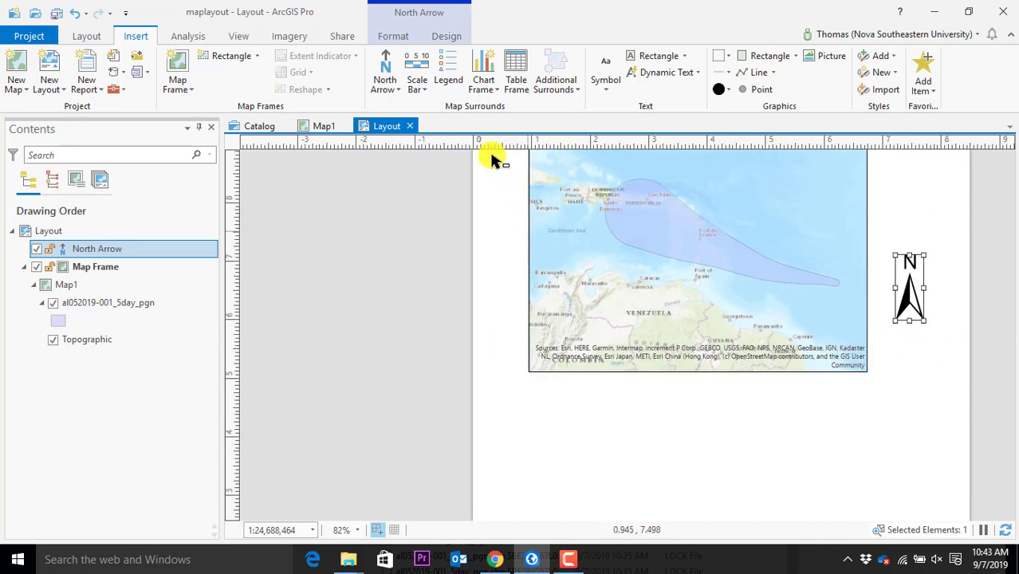
pyautogui.click(420, 99)
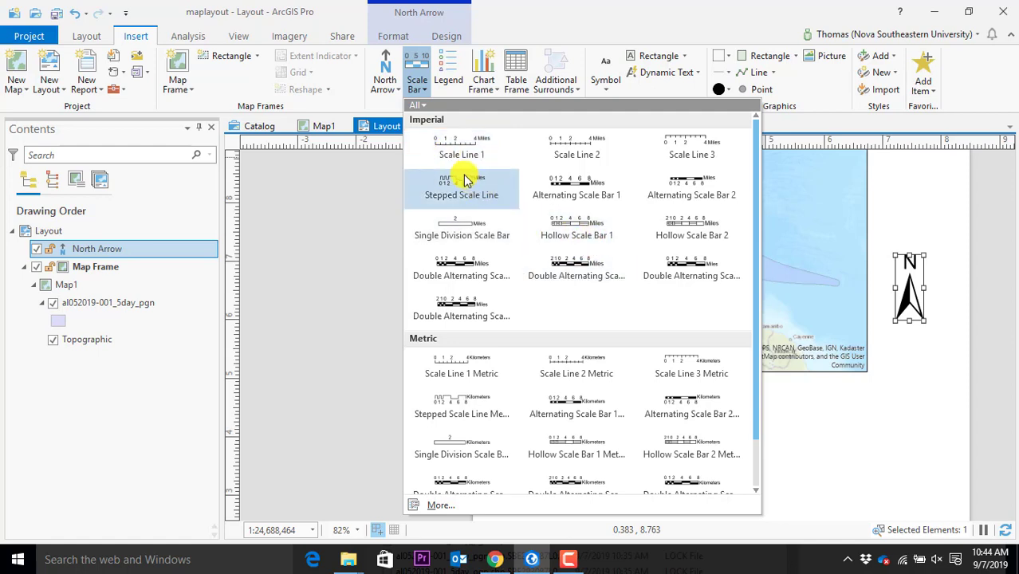
# Add a Scale Line 1 scale bar below the map frame, sized to read 0 to 1,080 Miles
pyautogui.click(462, 150)
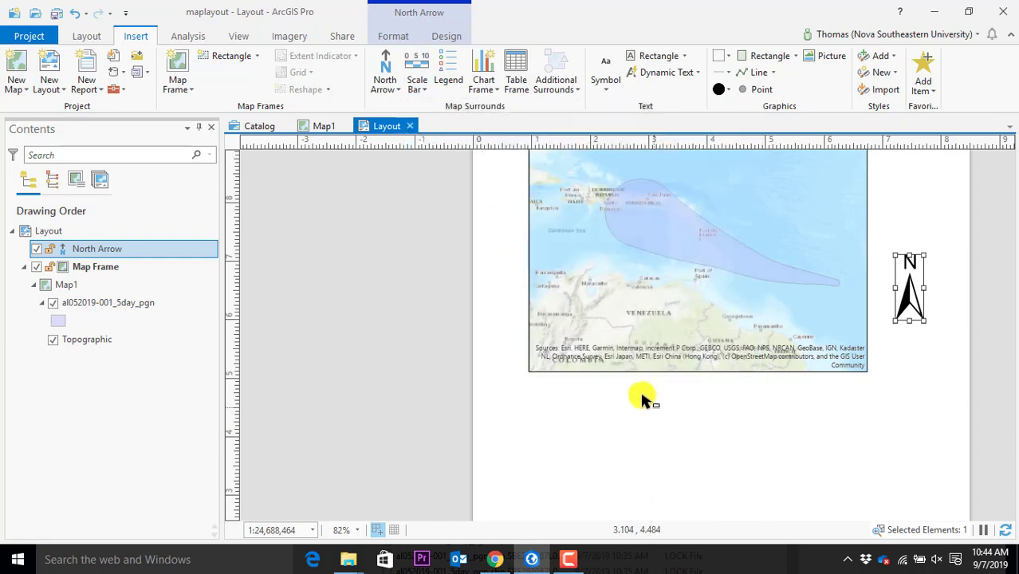
pyautogui.moveTo(546, 389)
pyautogui.mouseDown()
pyautogui.moveTo(631, 418)
pyautogui.moveTo(778, 437)
pyautogui.mouseUp()
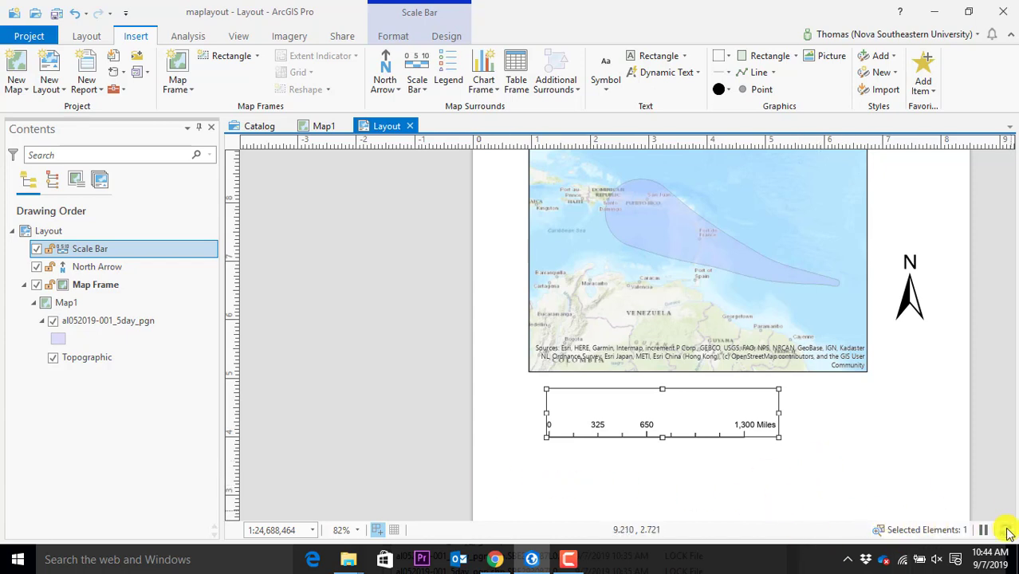
pyautogui.click(383, 531)
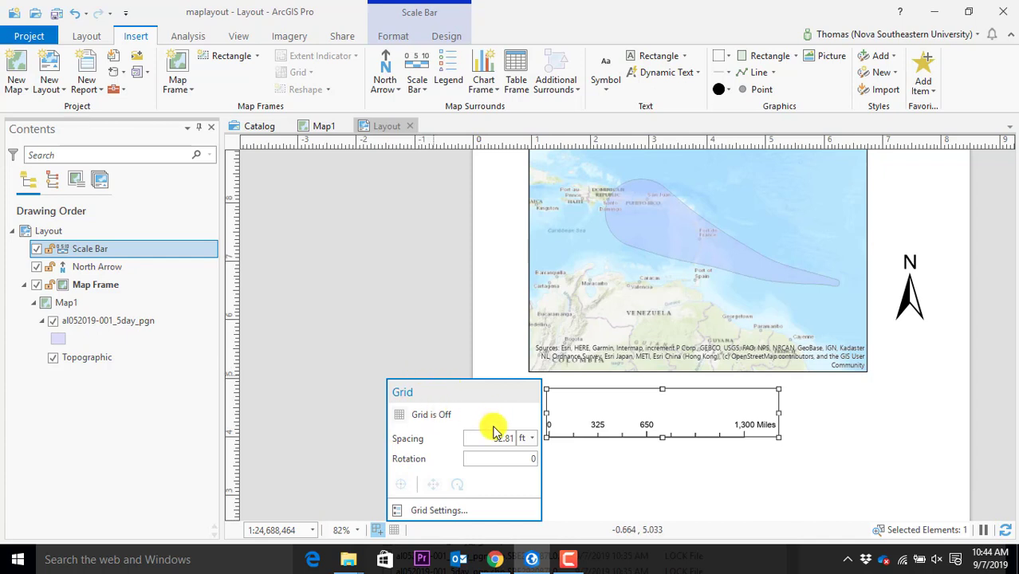
pyautogui.click(881, 407)
pyautogui.click(754, 427)
pyautogui.moveTo(779, 425); pyautogui.dragTo(815, 425)
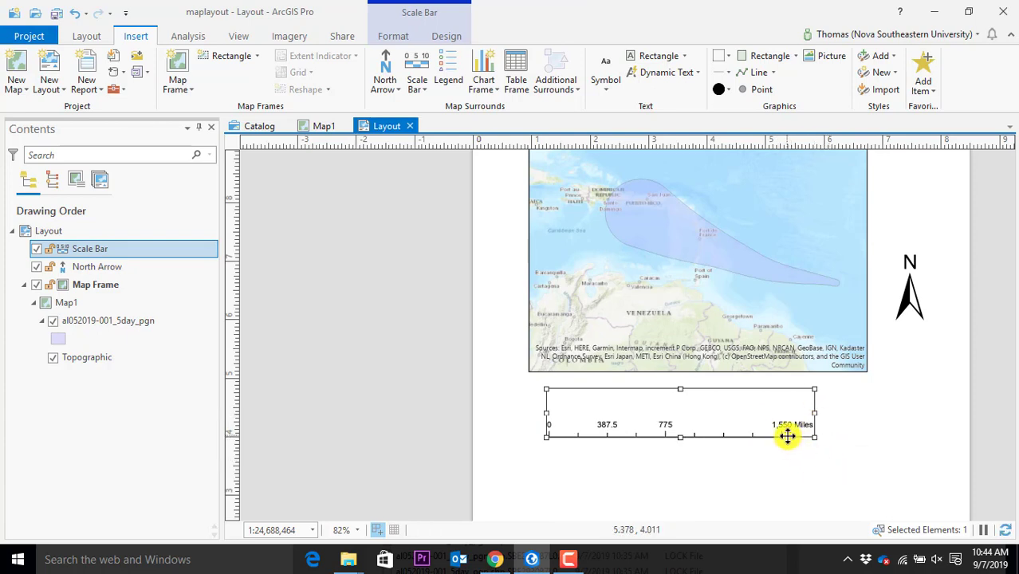
pyautogui.moveTo(814, 412); pyautogui.dragTo(744, 412)
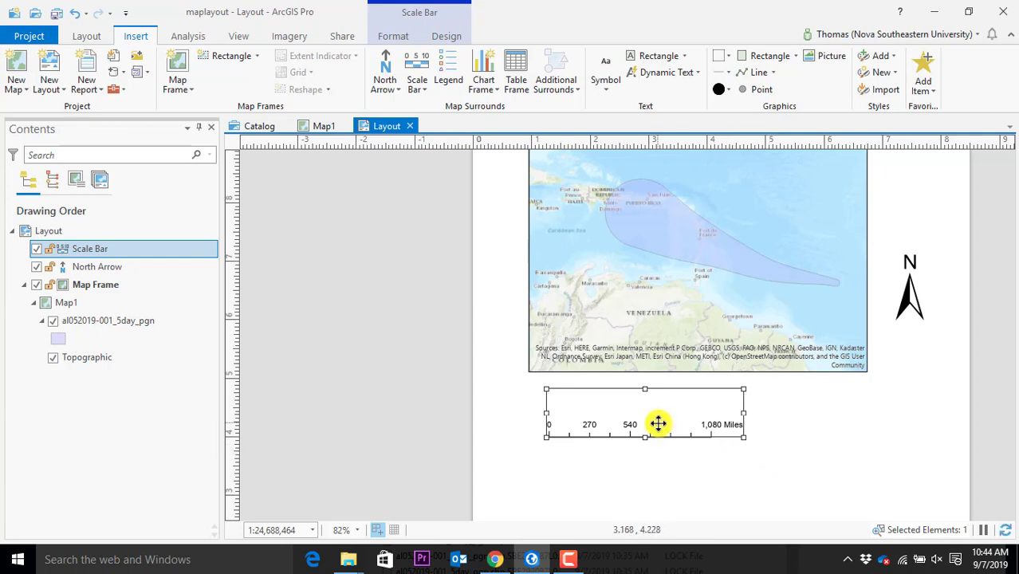
pyautogui.click(433, 10)
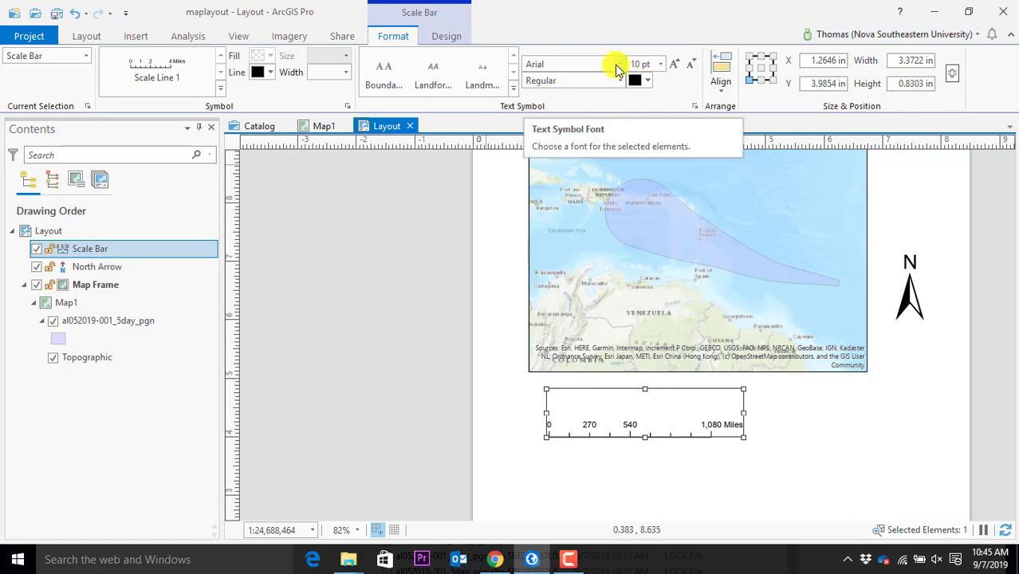
# Switch the scale bar to an alternating black-and-white style reading 0 to 1,120 Miles
pyautogui.click(220, 88)
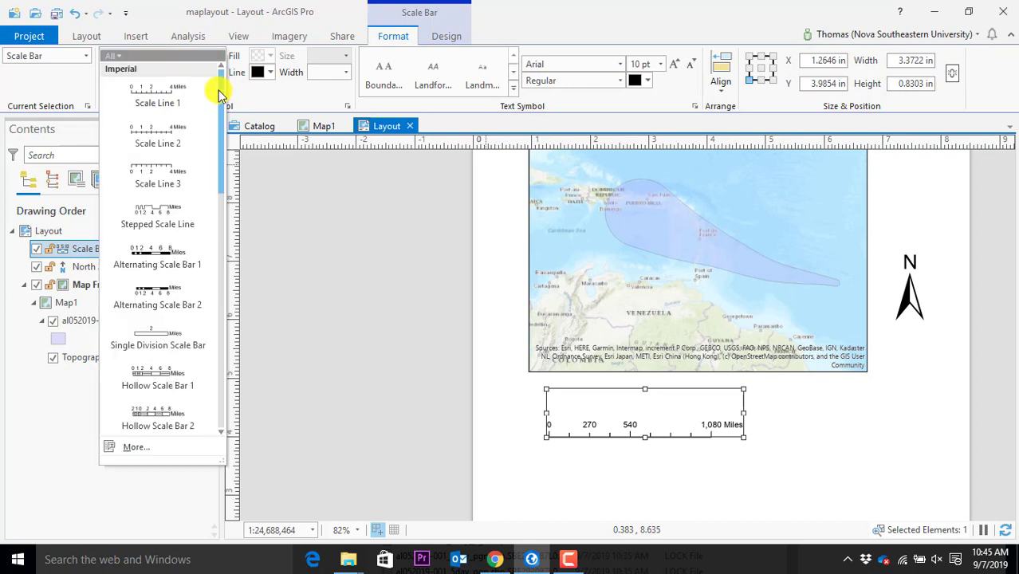
pyautogui.press('Escape')
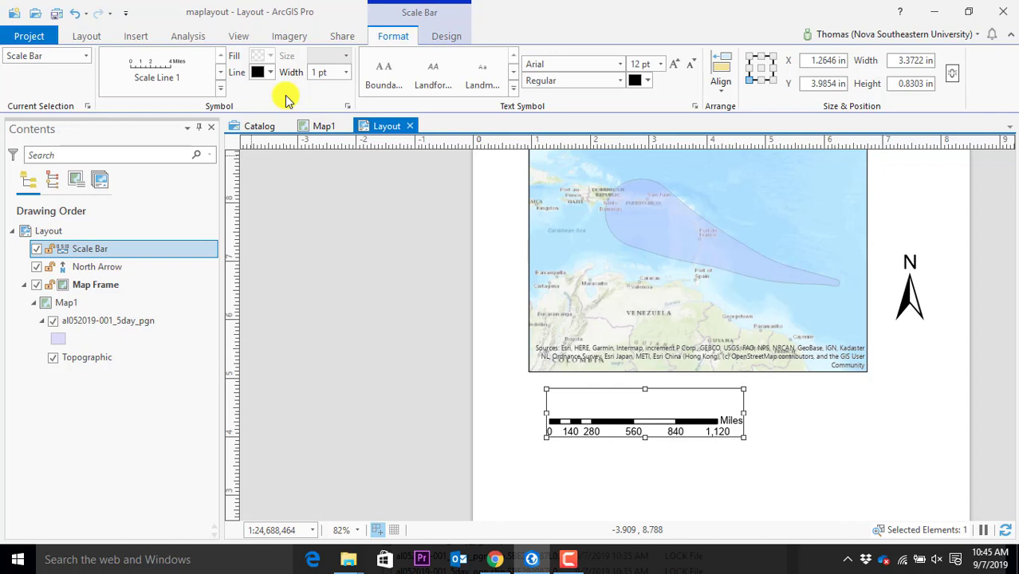
pyautogui.click(826, 269)
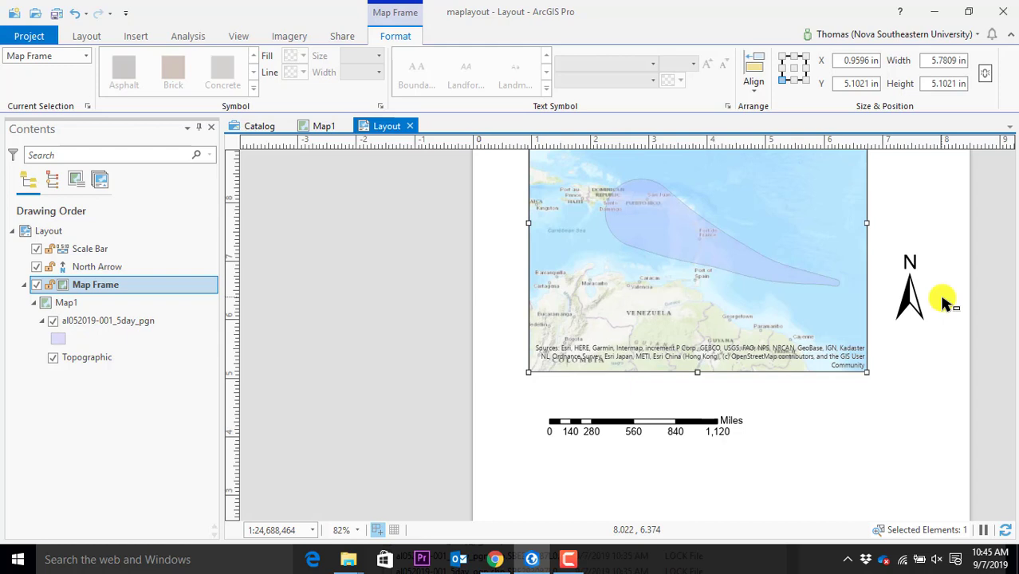
# Zoom out and pan Map1 to show the Caribbean and Atlantic around the hurricane cone
pyautogui.scroll(-4, 933, 335)
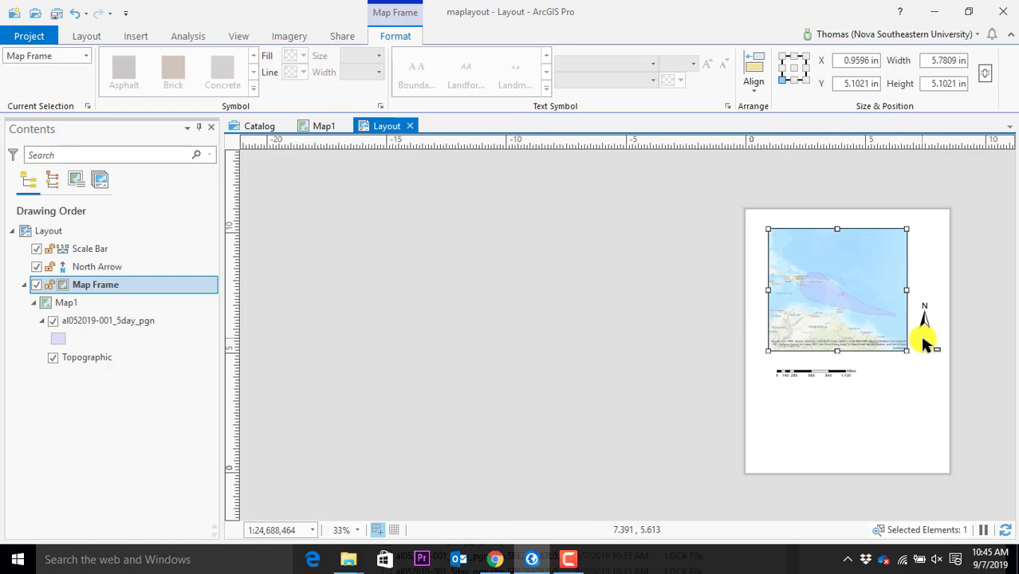
pyautogui.click(315, 130)
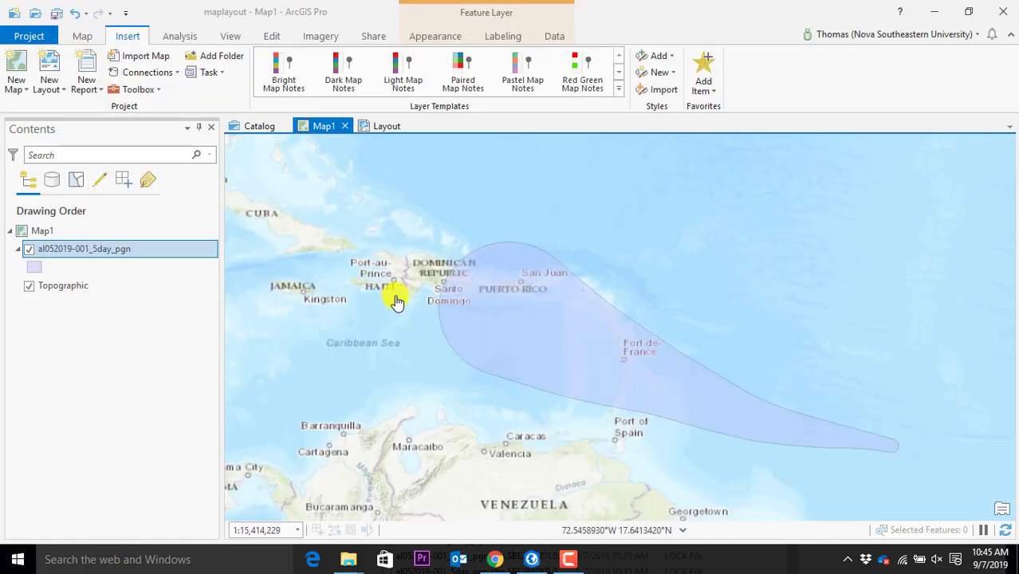
pyautogui.scroll(-2, 395, 299)
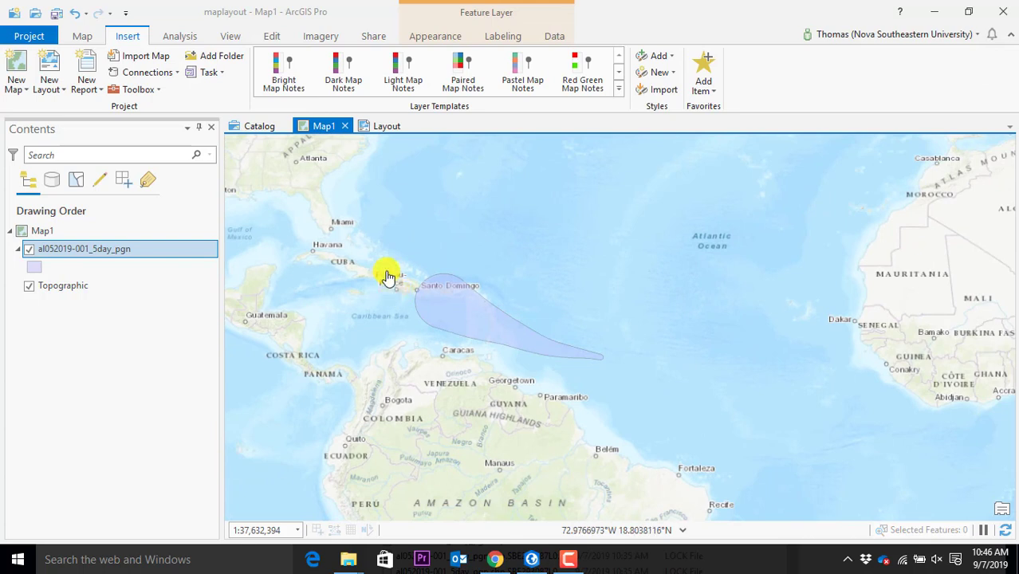
pyautogui.moveTo(376, 223); pyautogui.dragTo(432, 247)
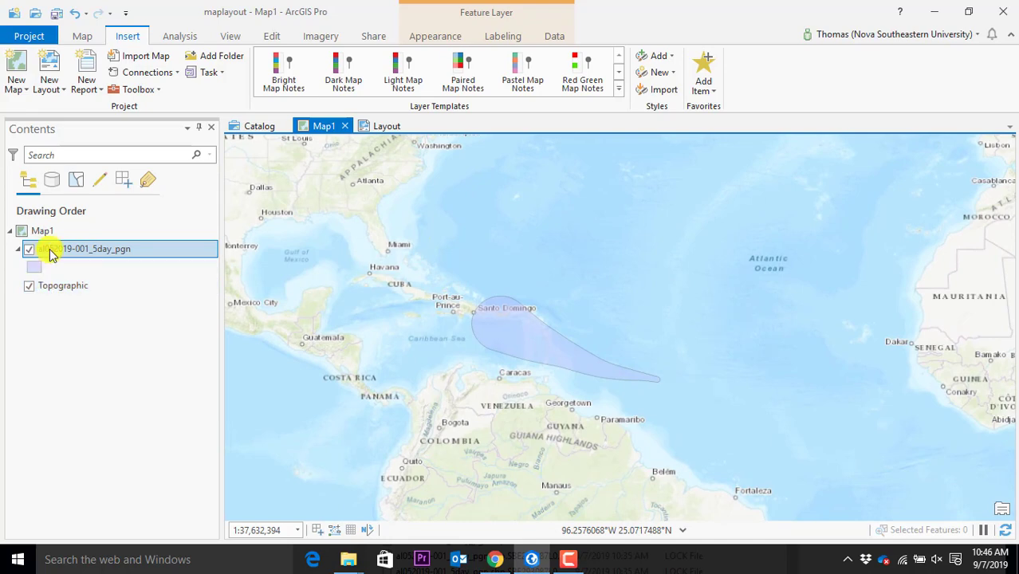
# Refresh the demomaps folder connection from the Catalog Home level
pyautogui.click(256, 128)
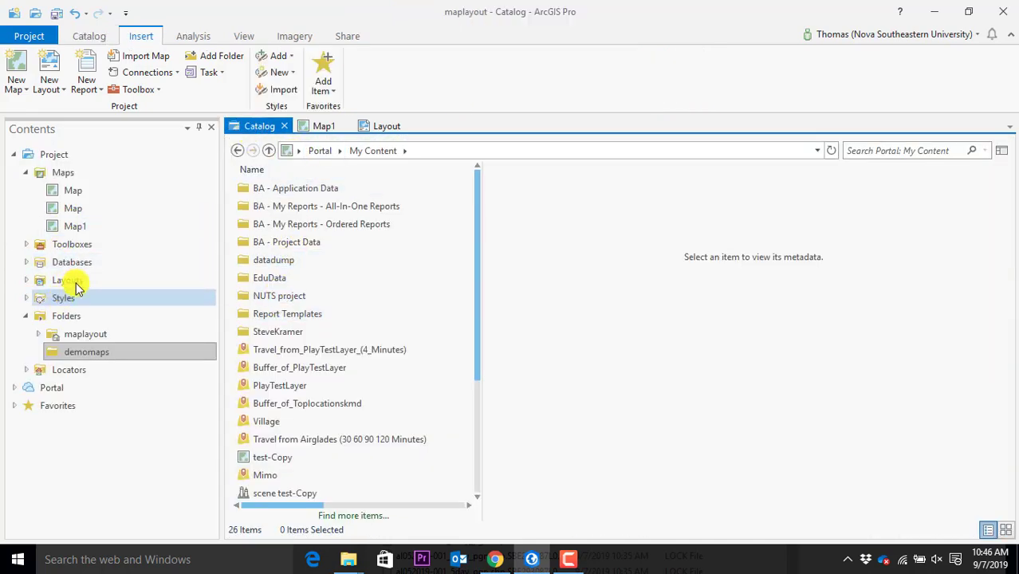
pyautogui.click(88, 354)
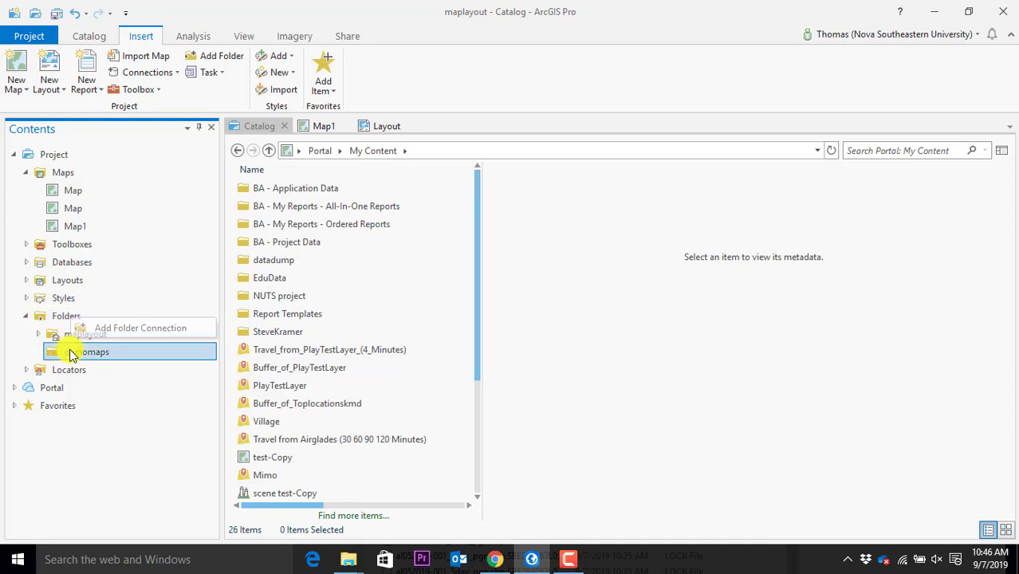
pyautogui.click(268, 152)
pyautogui.click(268, 152)
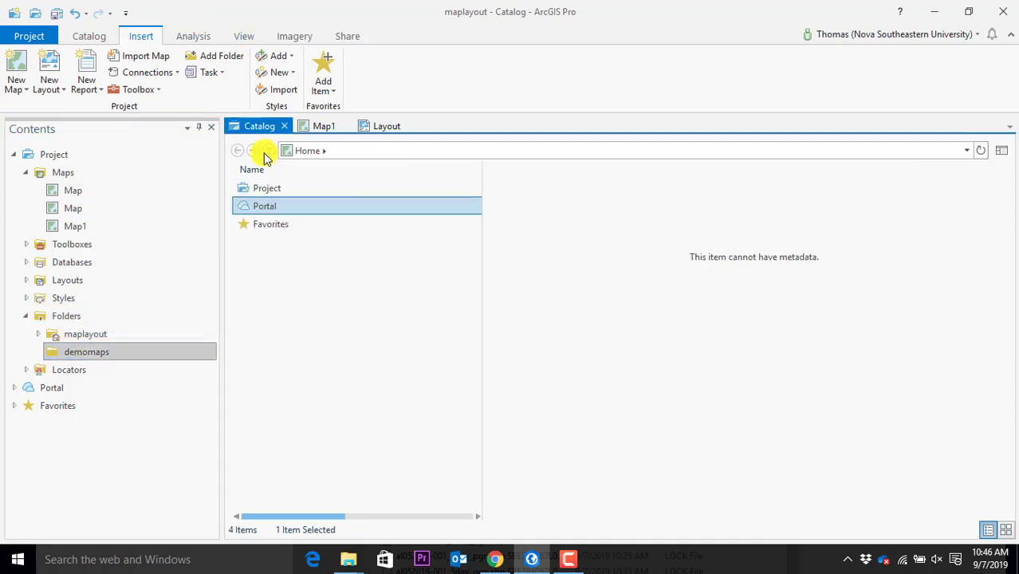
pyautogui.click(66, 356)
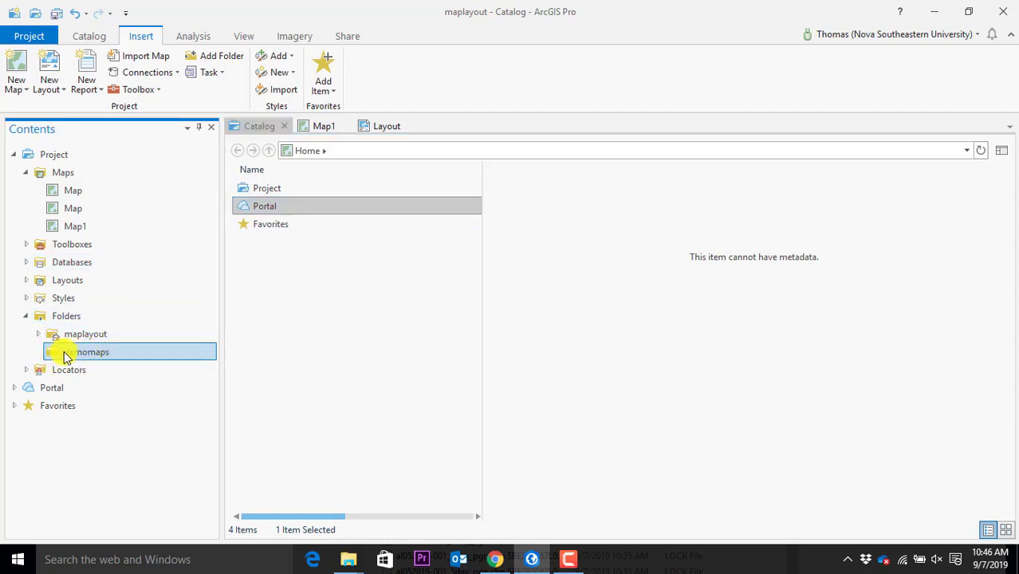
pyautogui.rightClick(66, 356)
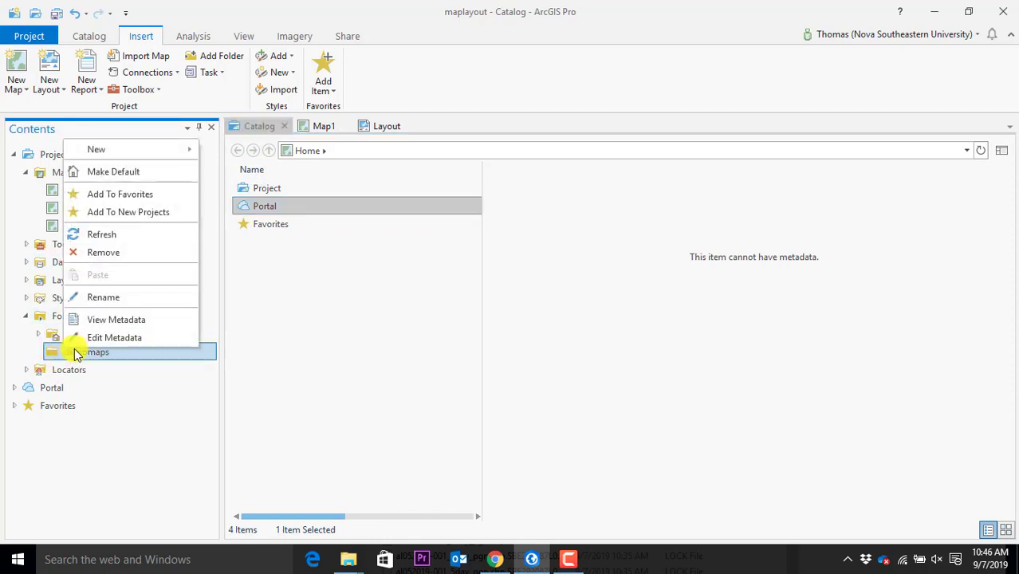
pyautogui.click(126, 232)
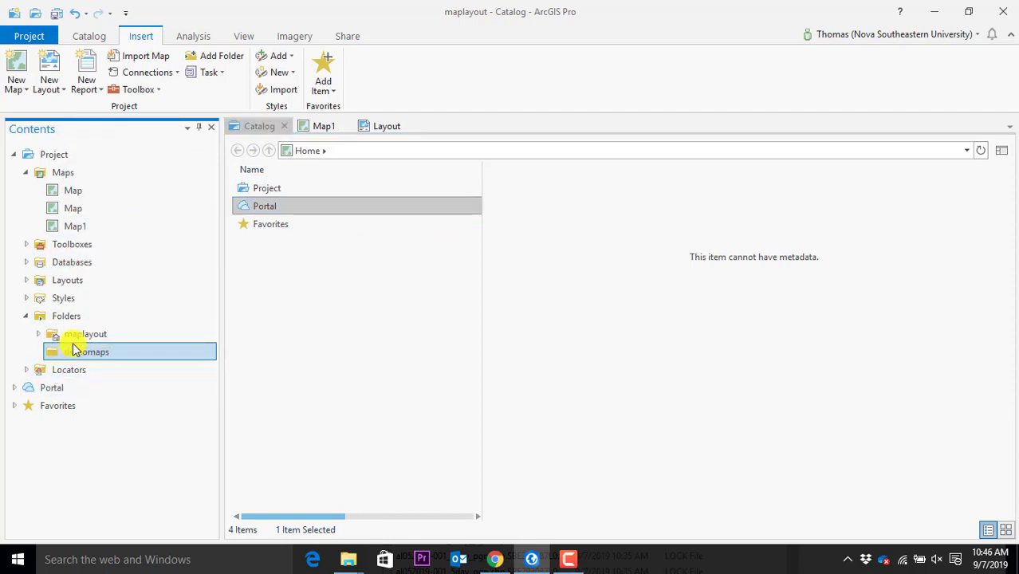
pyautogui.click(70, 335)
pyautogui.click(59, 322)
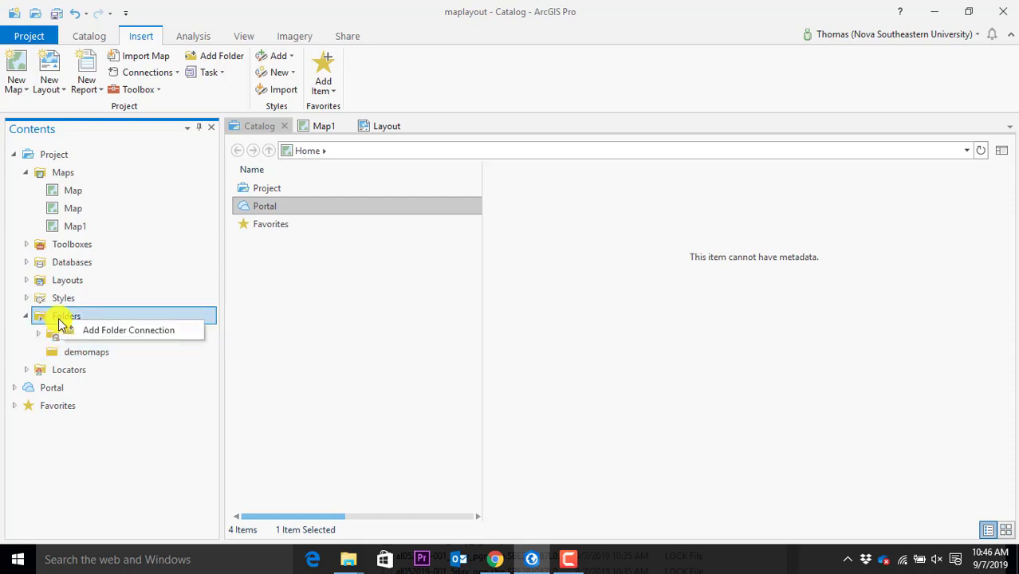
pyautogui.click(76, 352)
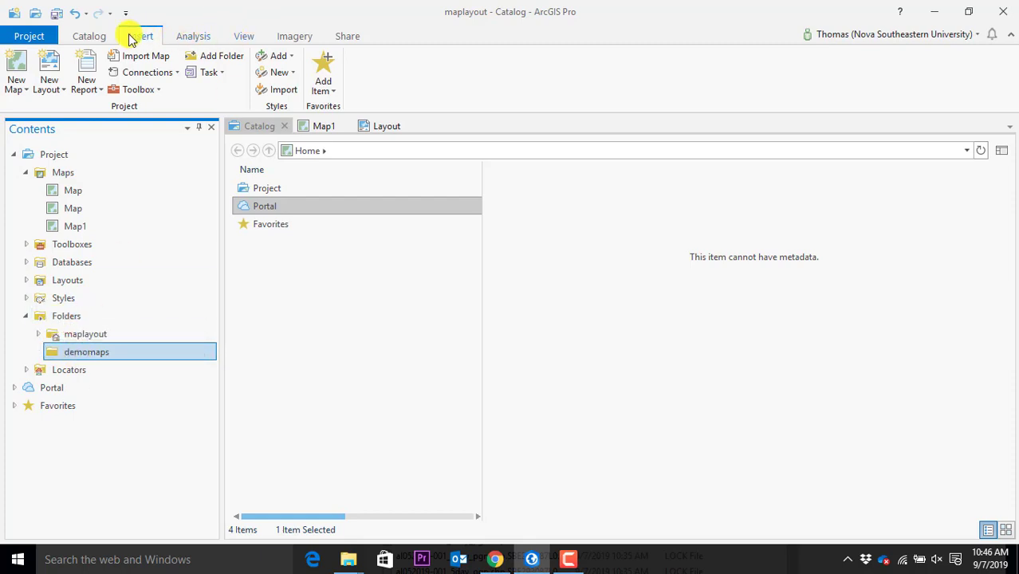
# Add the Hospitals.shp shapefile from demomaps to Map1, then go back to the layout page
pyautogui.click(321, 128)
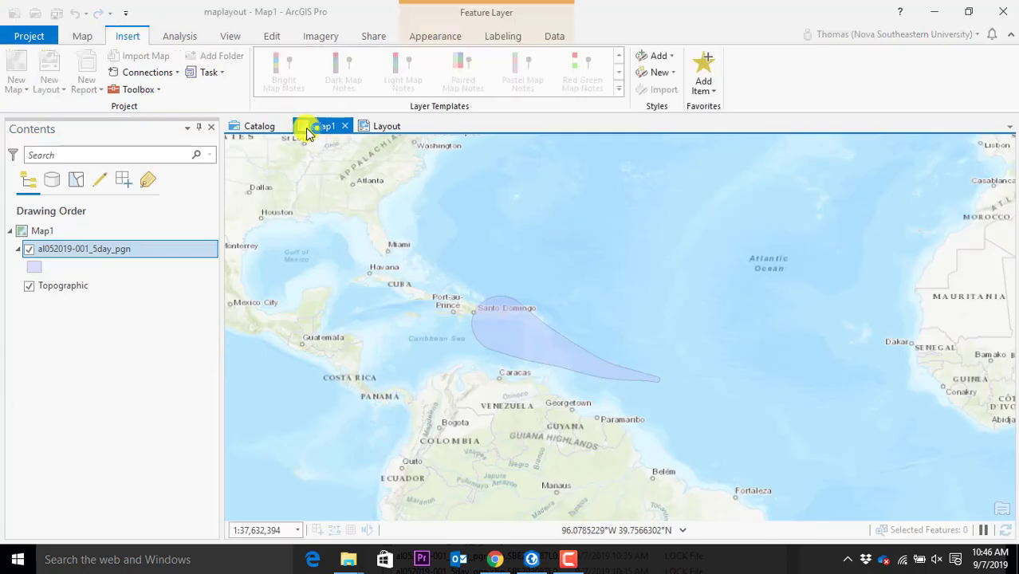
pyautogui.click(86, 37)
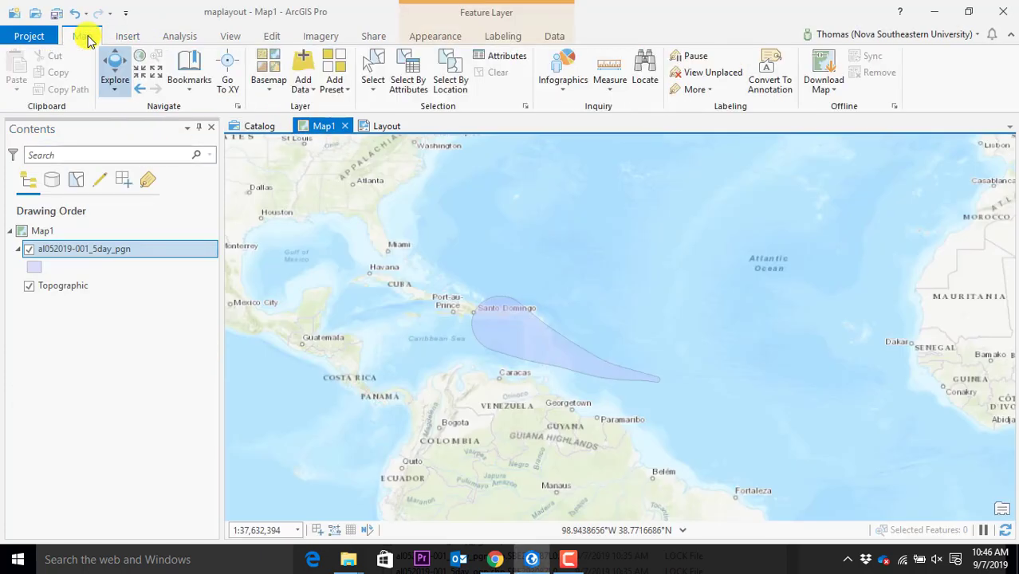
pyautogui.click(127, 37)
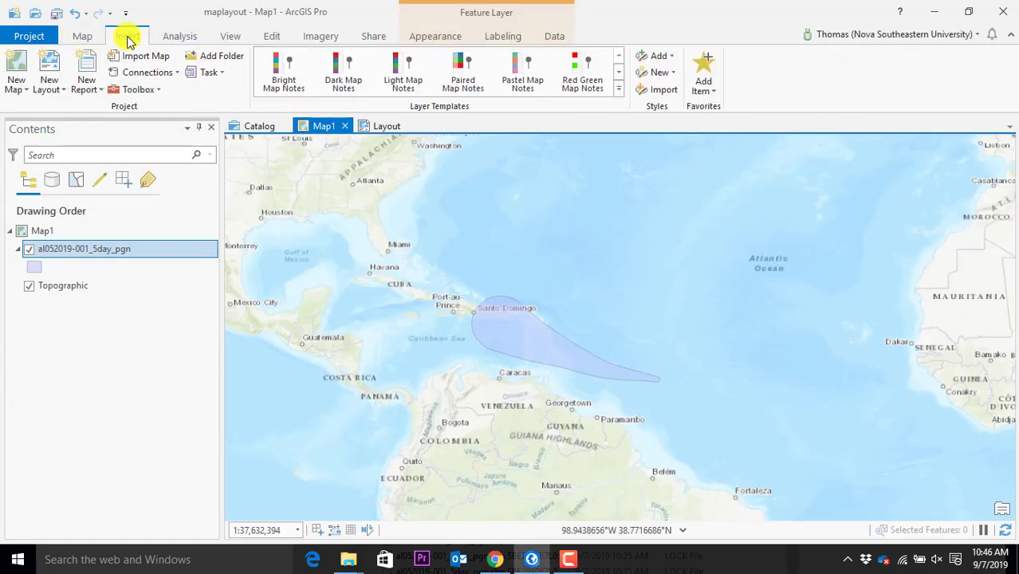
pyautogui.click(89, 38)
pyautogui.click(303, 80)
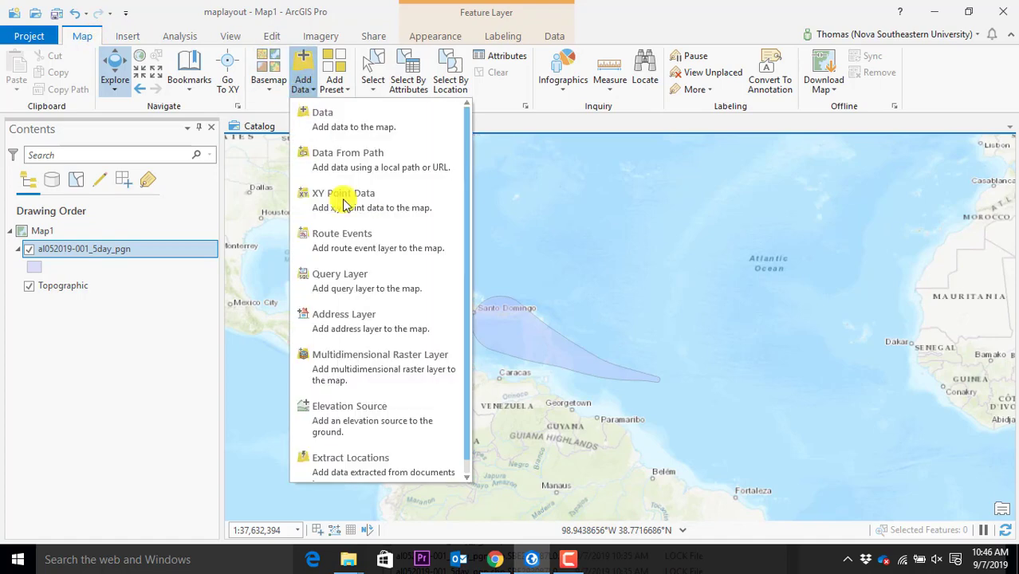
pyautogui.press('Escape')
pyautogui.click(361, 126)
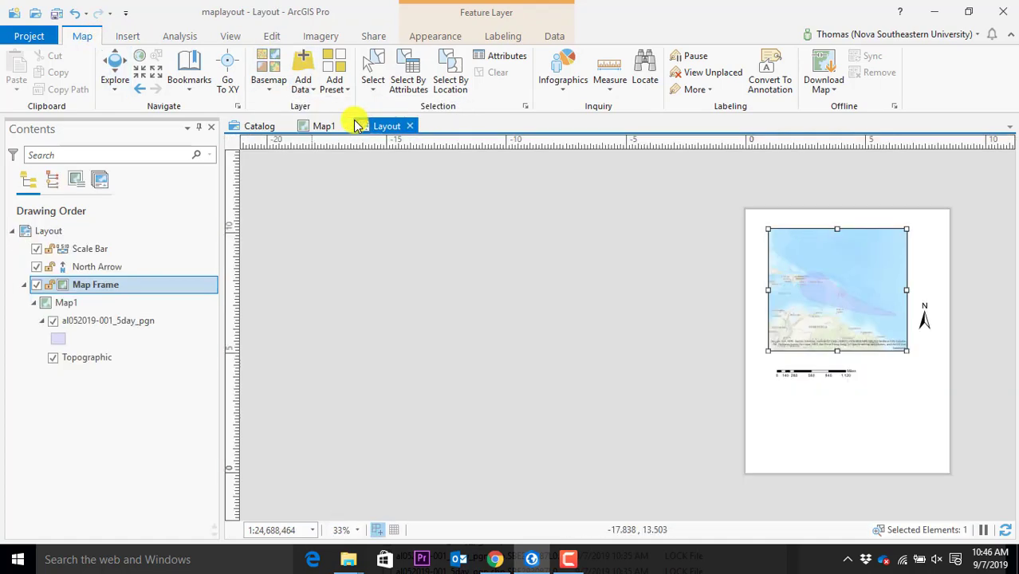
pyautogui.click(324, 126)
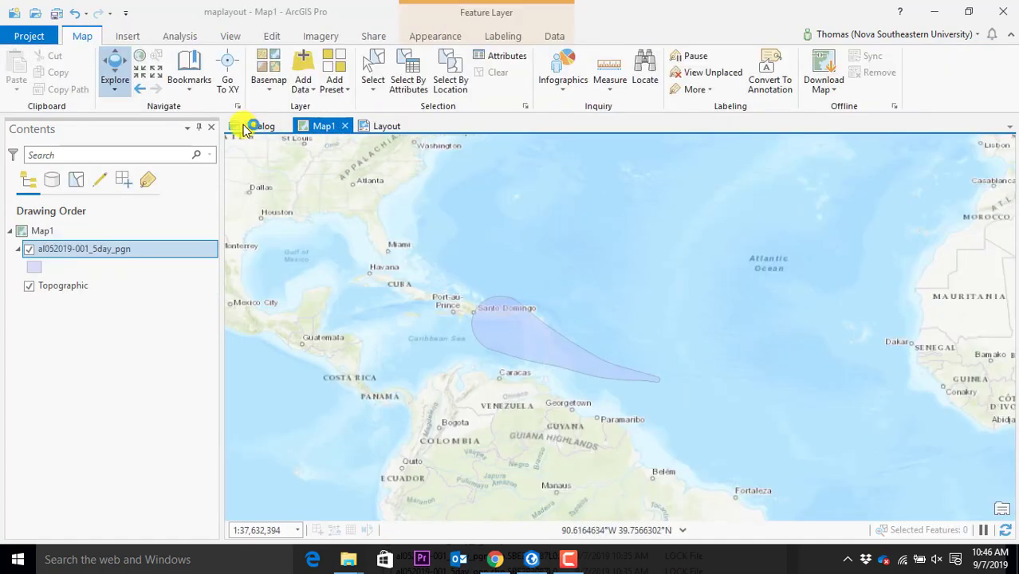
pyautogui.click(303, 89)
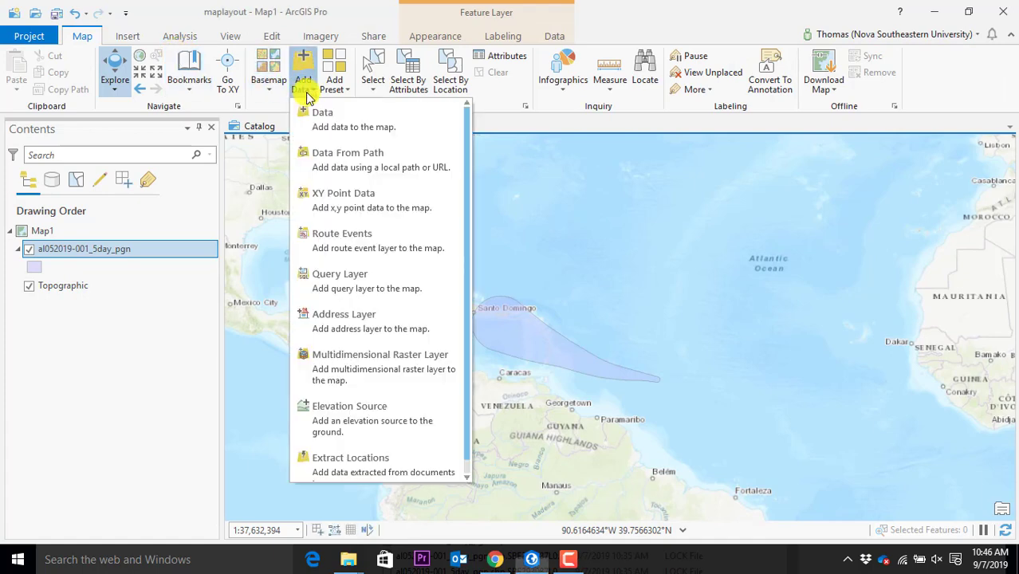
pyautogui.click(319, 112)
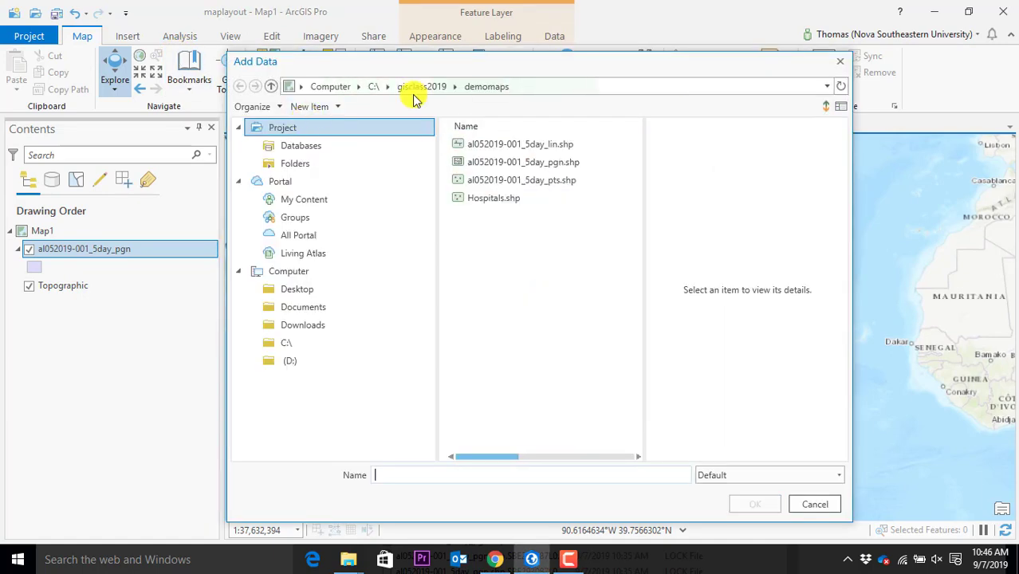
pyautogui.click(520, 199)
pyautogui.click(754, 502)
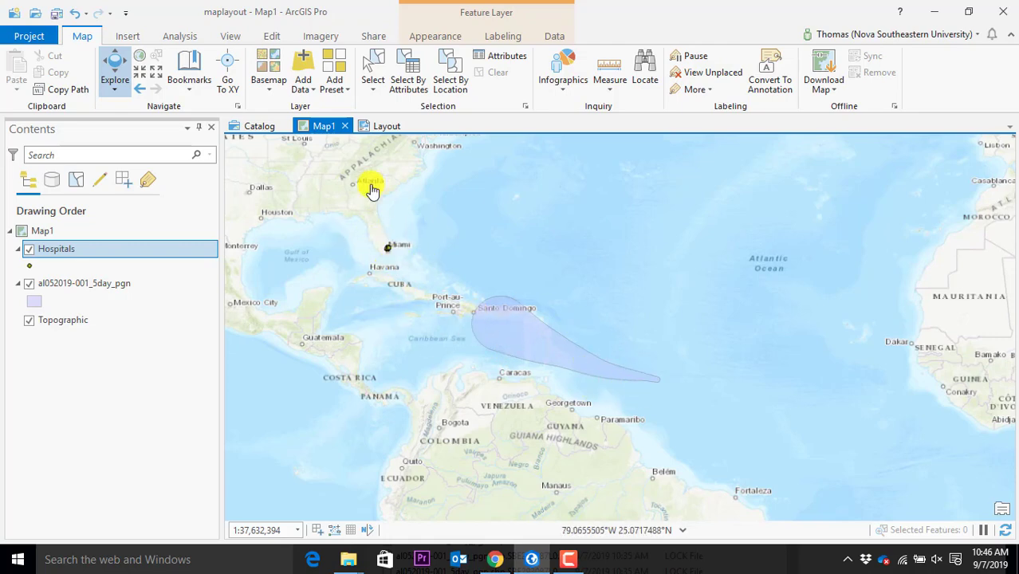
pyautogui.click(381, 126)
# Delete the old map frame along with its north arrow and scale bar
pyautogui.click(831, 310)
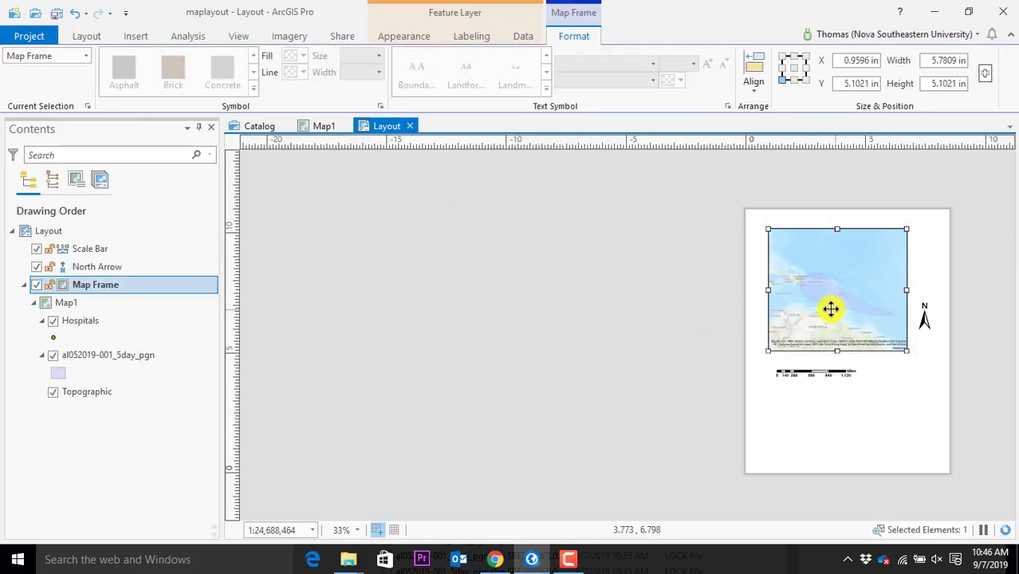
pyautogui.press('Delete')
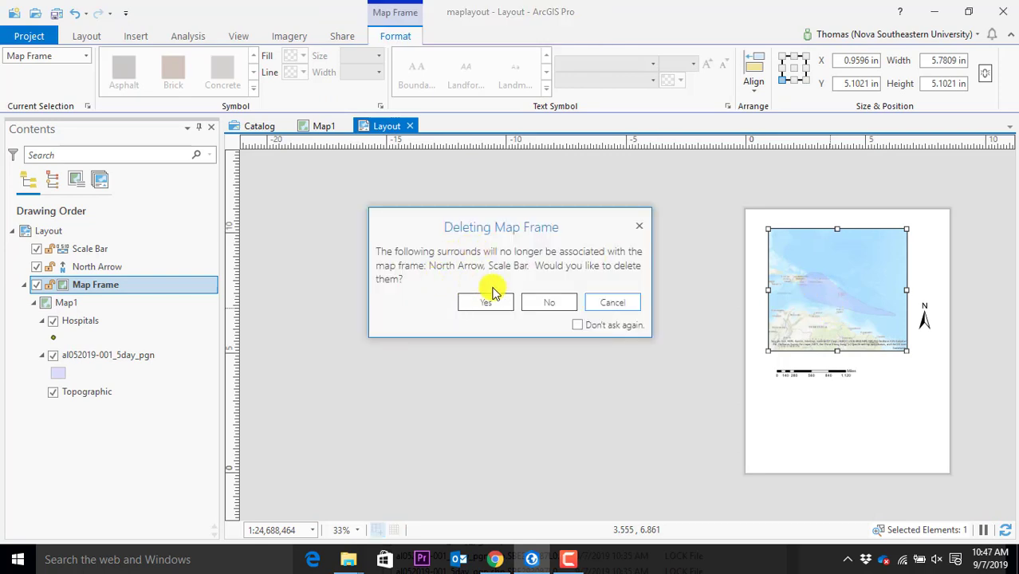
pyautogui.click(507, 300)
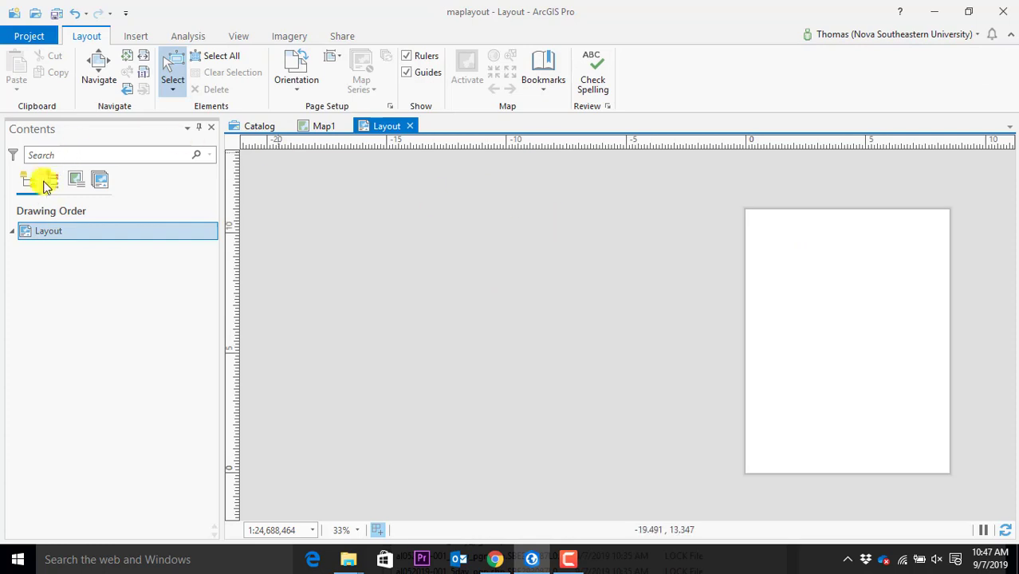
# Insert a Map1 map frame at 1:37,632,394 across the top of the page
pyautogui.click(137, 37)
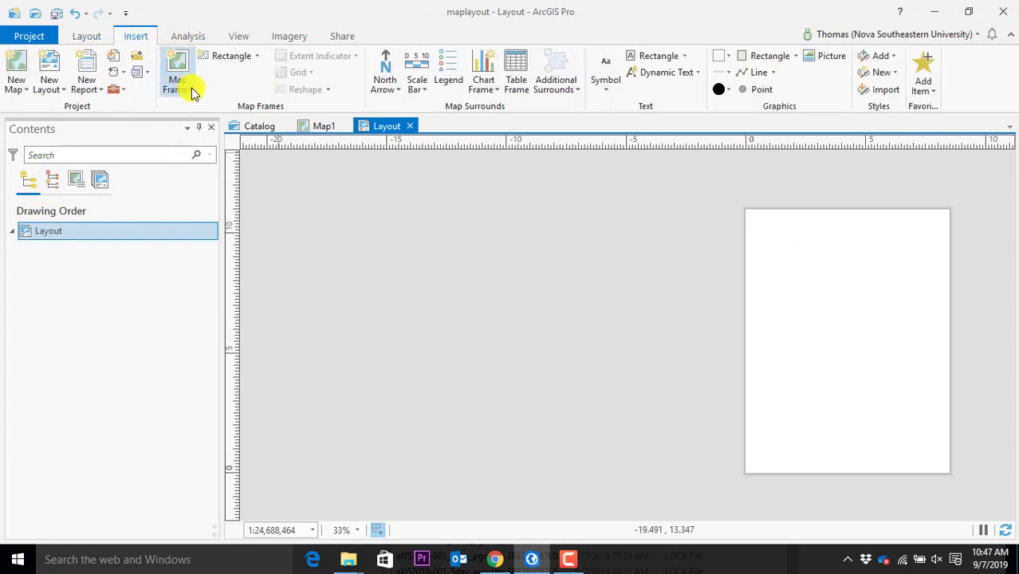
pyautogui.click(191, 87)
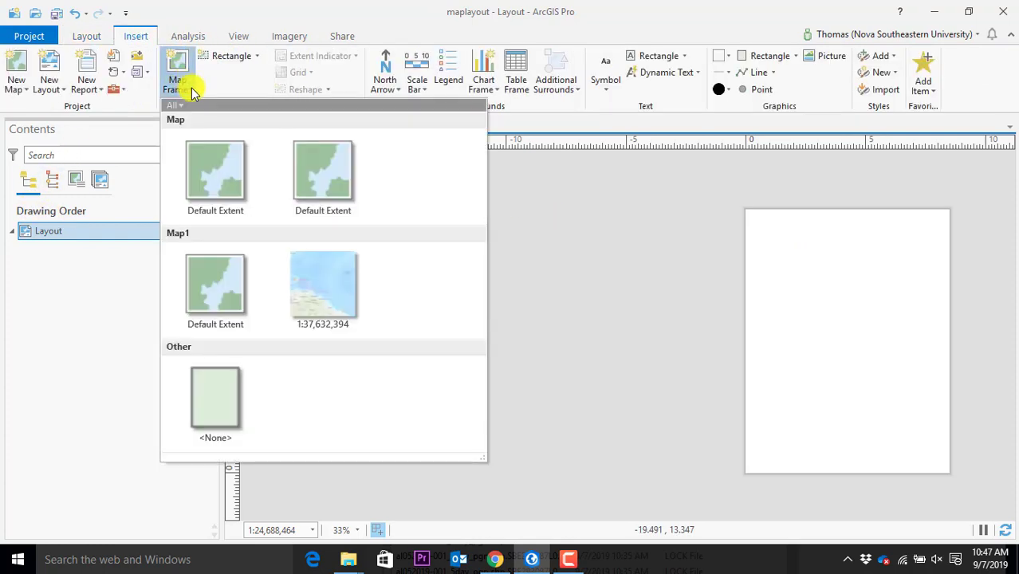
pyautogui.click(330, 308)
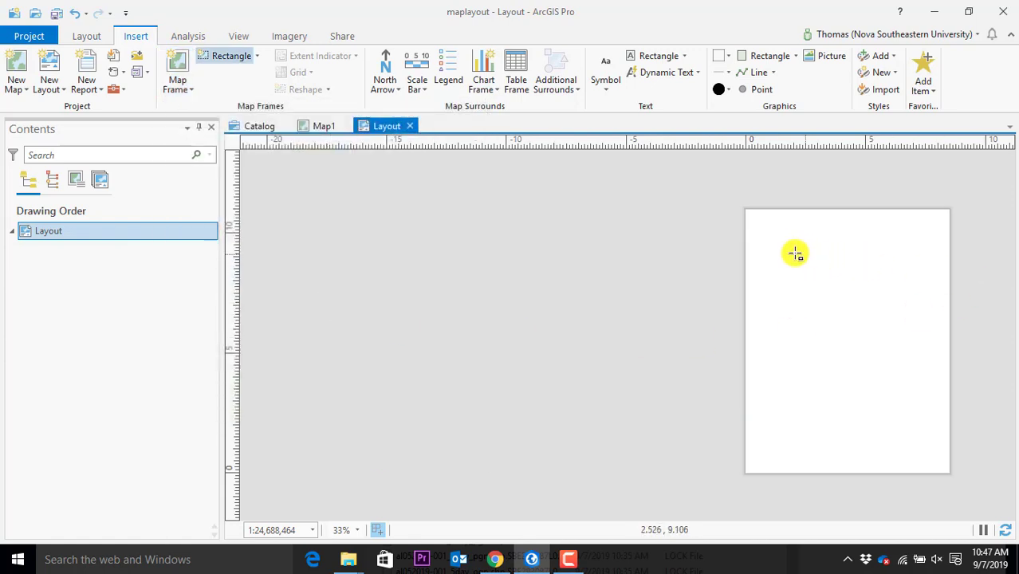
pyautogui.moveTo(770, 233); pyautogui.dragTo(931, 353)
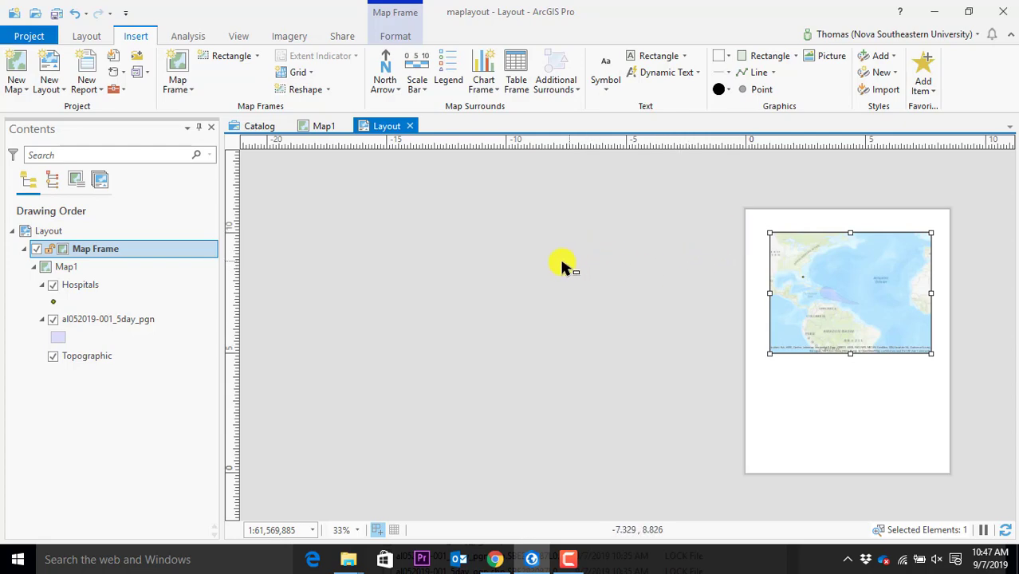
pyautogui.click(780, 412)
pyautogui.scroll(3, 854, 378)
pyautogui.scroll(3, 901, 347)
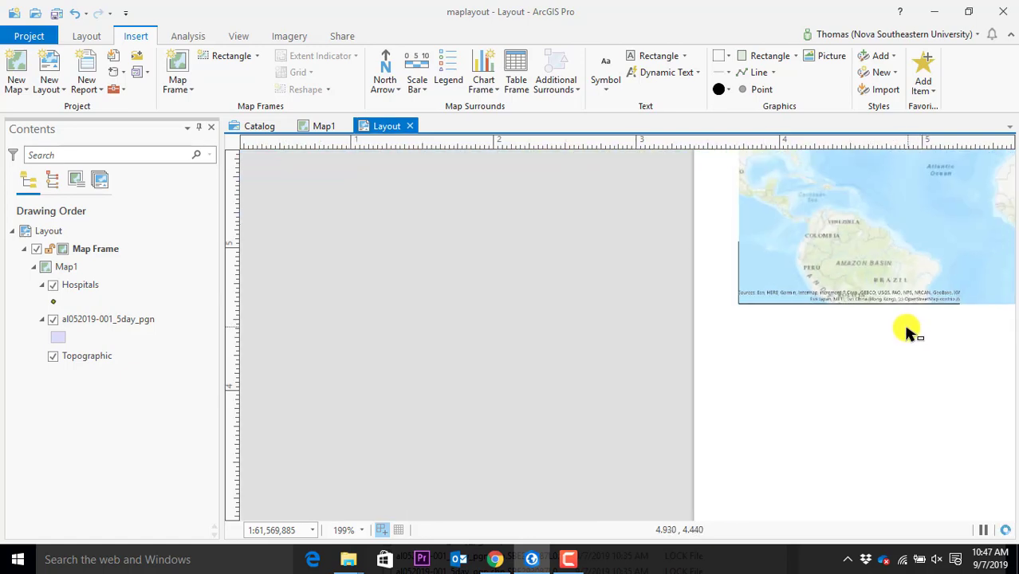
pyautogui.scroll(-5, 905, 331)
pyautogui.click(323, 126)
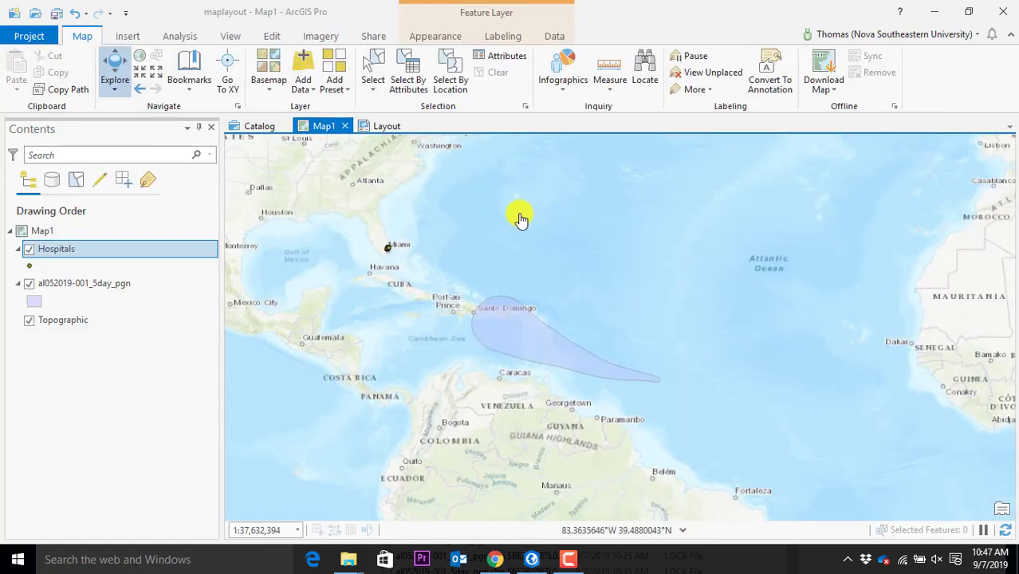
# Place the recently used north arrow style below the map frame
pyautogui.scroll(-2, 587, 346)
pyautogui.click(387, 126)
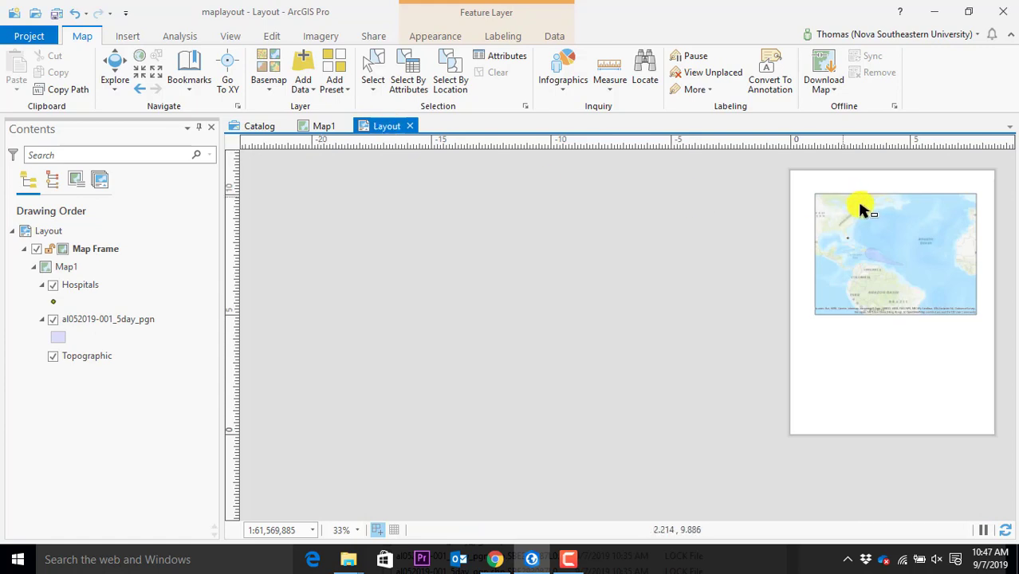
pyautogui.click(379, 84)
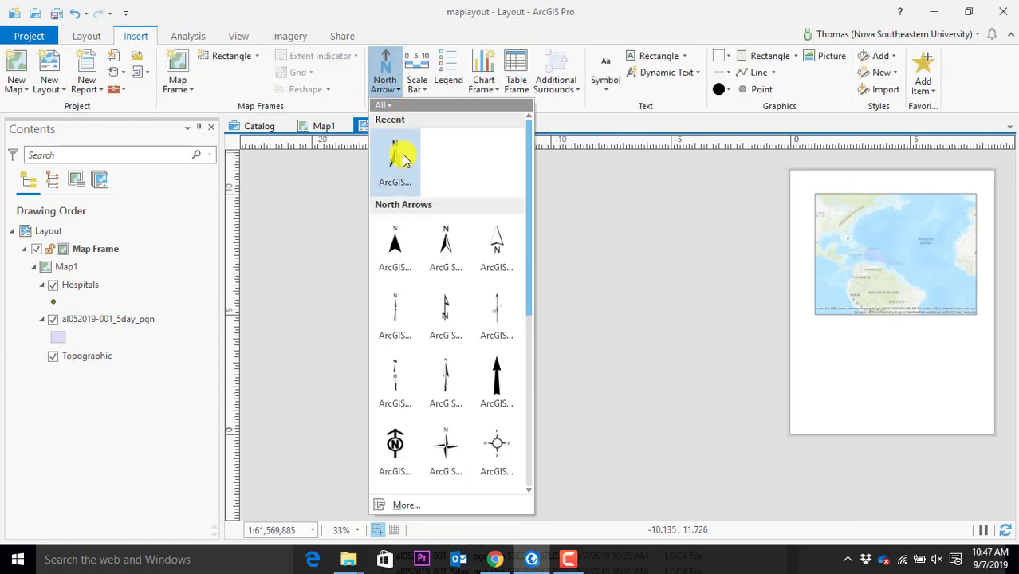
pyautogui.click(402, 159)
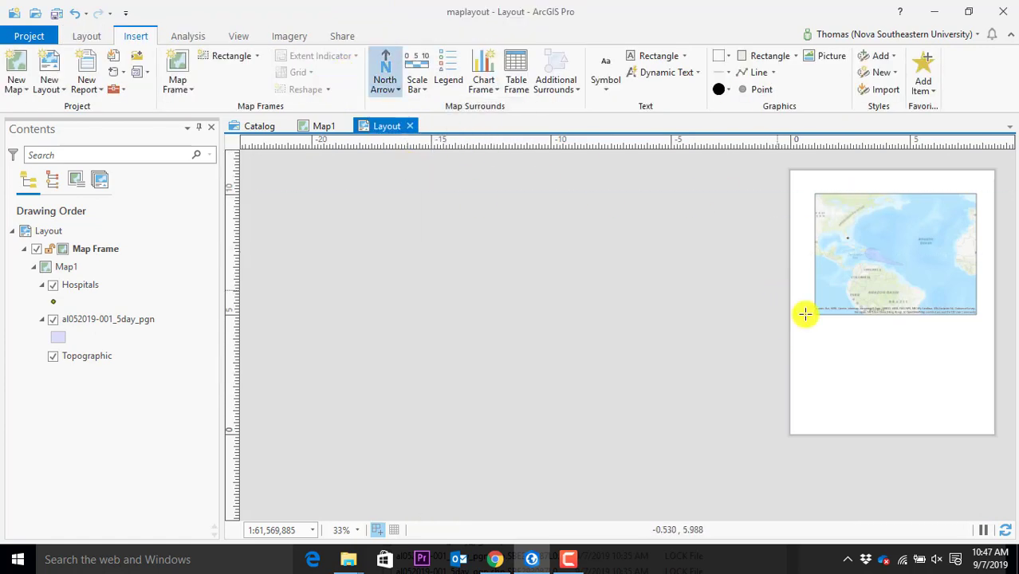
pyautogui.moveTo(827, 323); pyautogui.dragTo(881, 365)
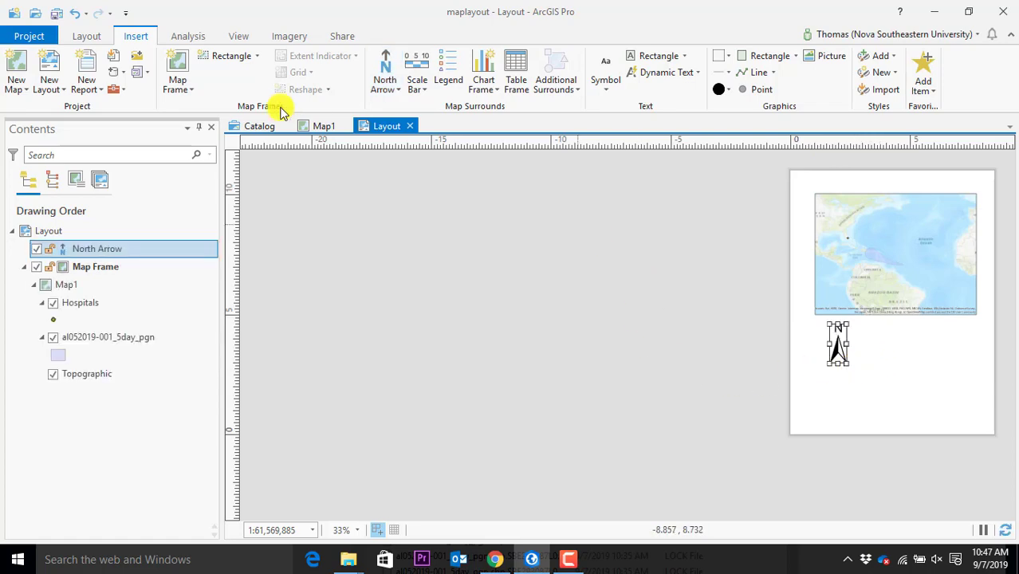
# Add a Scale Line 1 scale bar in miles beside the north arrow
pyautogui.click(416, 86)
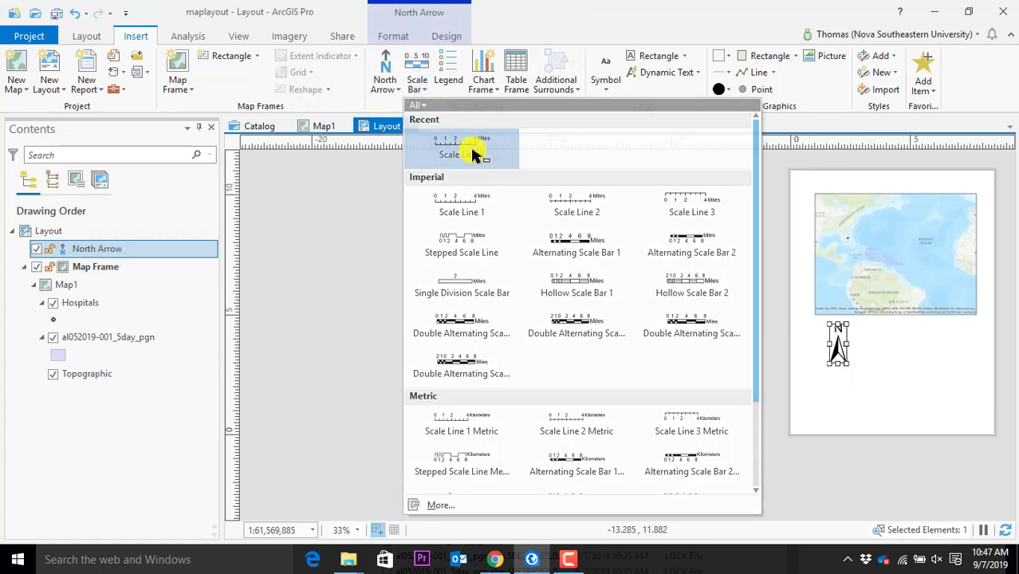
pyautogui.click(473, 154)
pyautogui.moveTo(878, 345); pyautogui.dragTo(947, 363)
pyautogui.scroll(4, 967, 355)
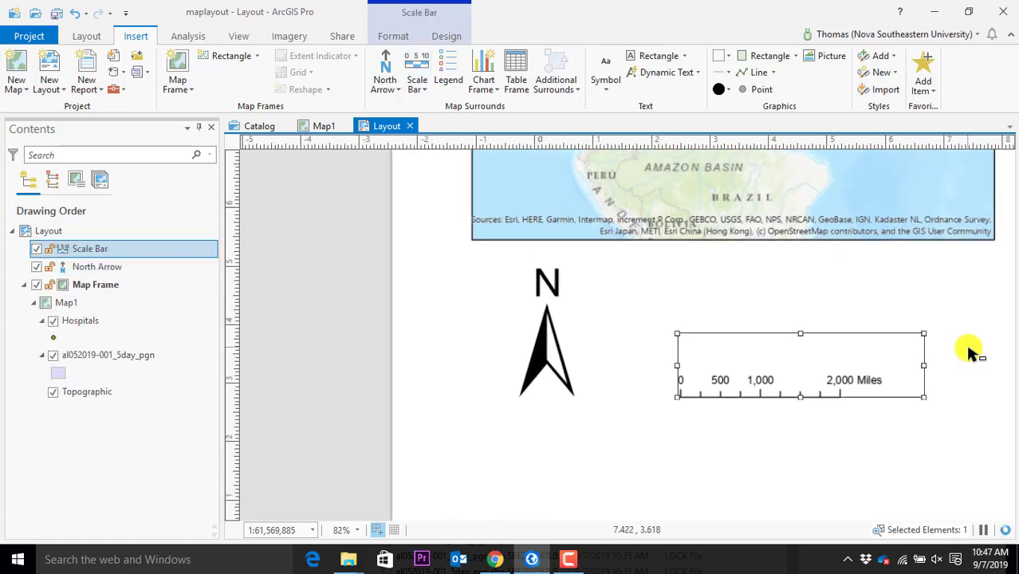
pyautogui.scroll(2, 967, 350)
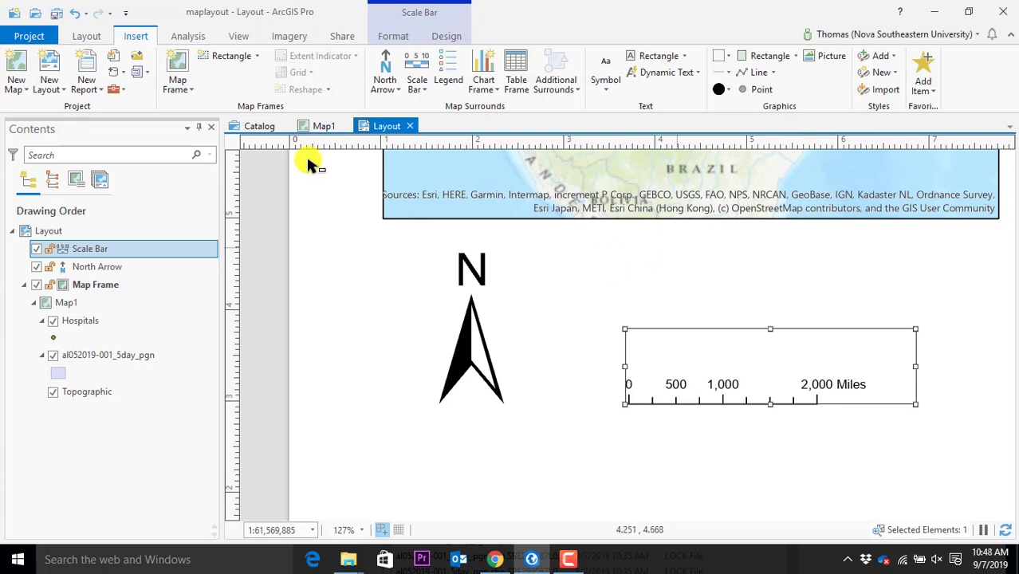
# Compare the Map1 view with the layout, zooming to check the new north arrow and scale bar
pyautogui.click(321, 125)
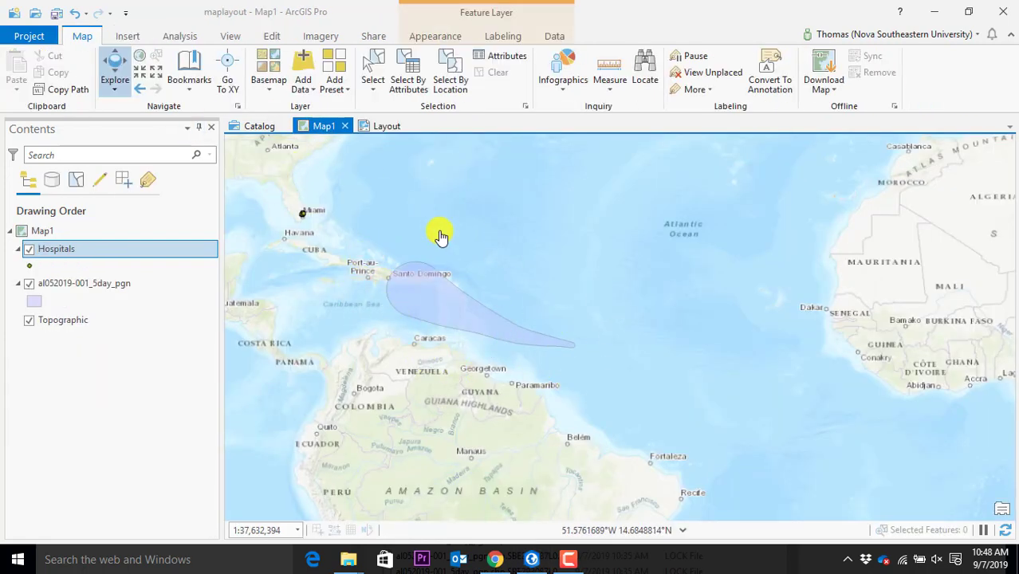
pyautogui.scroll(2, 390, 304)
pyautogui.scroll(4, 397, 307)
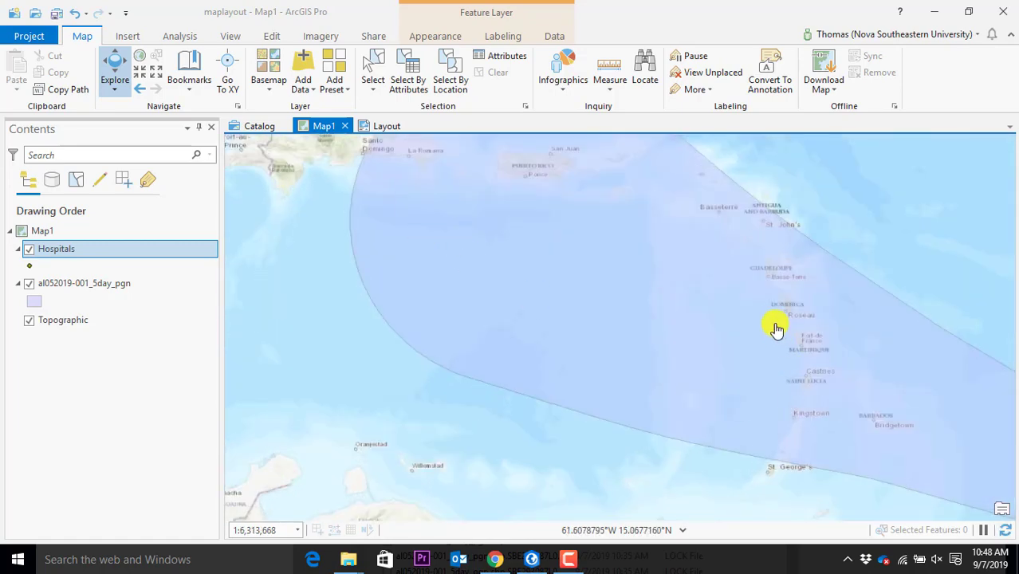
pyautogui.click(387, 126)
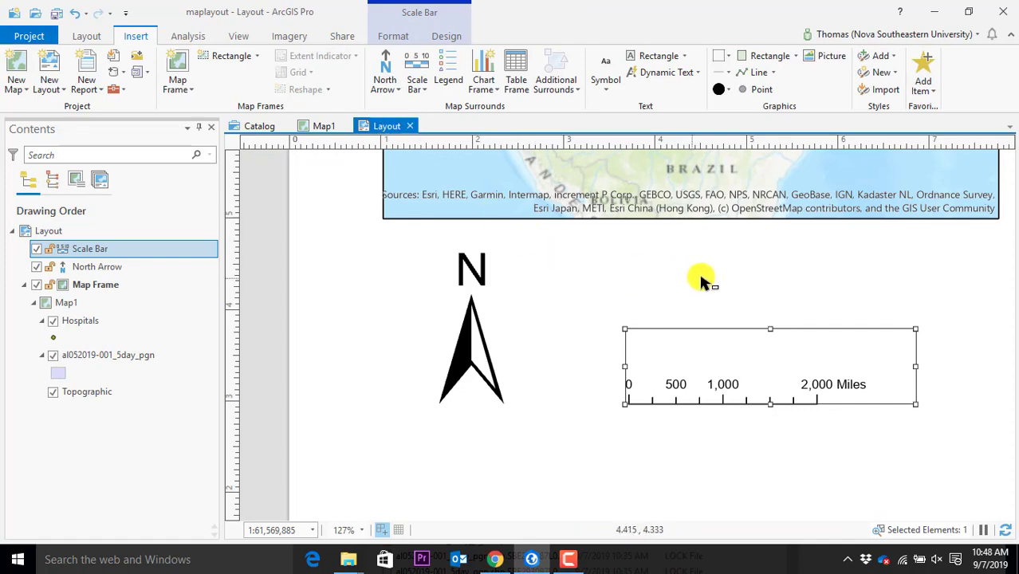
pyautogui.scroll(-4, 824, 234)
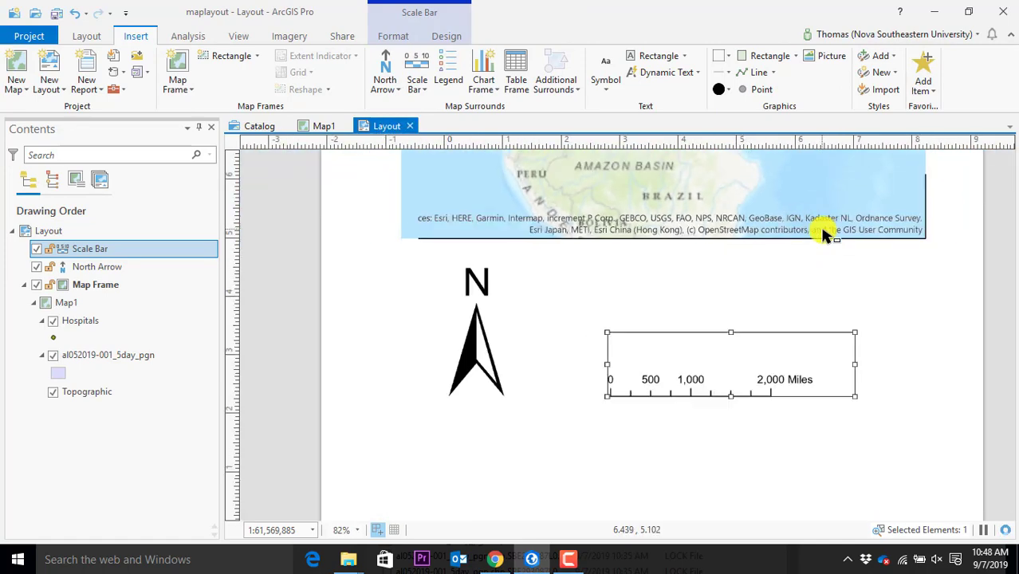
pyautogui.scroll(2, 823, 234)
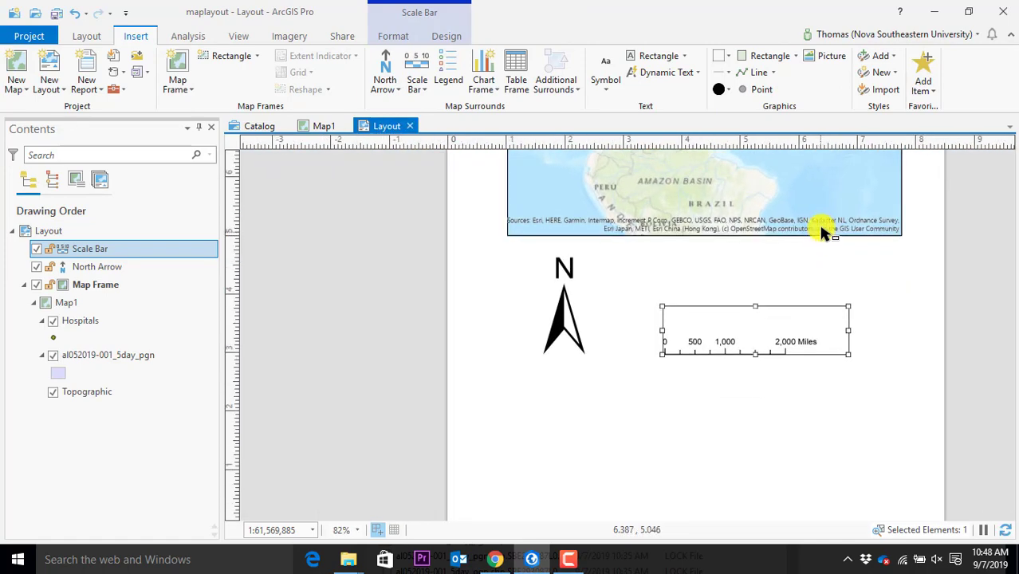
pyautogui.scroll(2, 837, 211)
pyautogui.scroll(-3, 837, 211)
pyautogui.scroll(-4, 835, 215)
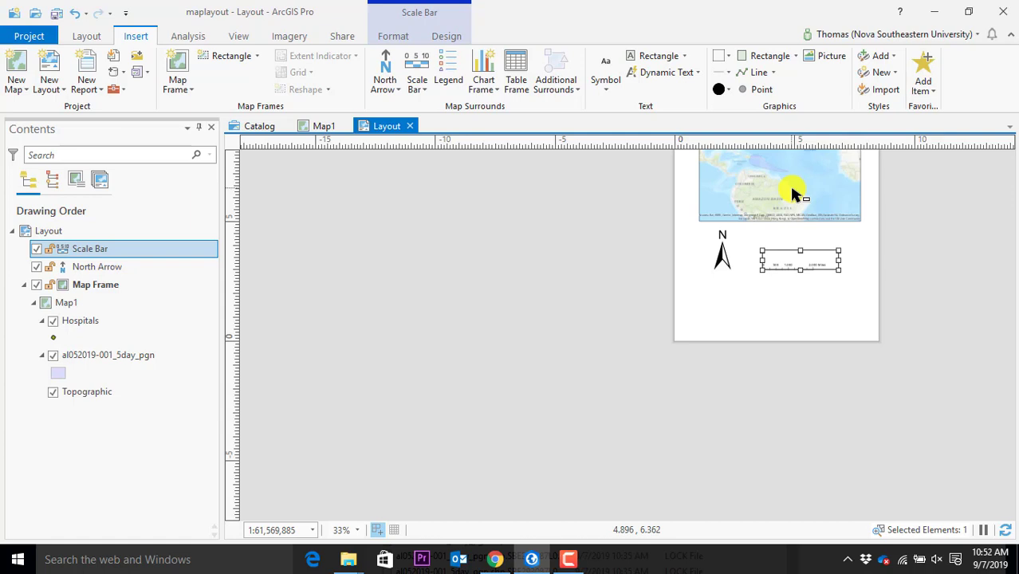
# Zoom the layout to about 127% and select the North Arrow element
pyautogui.scroll(4, 864, 173)
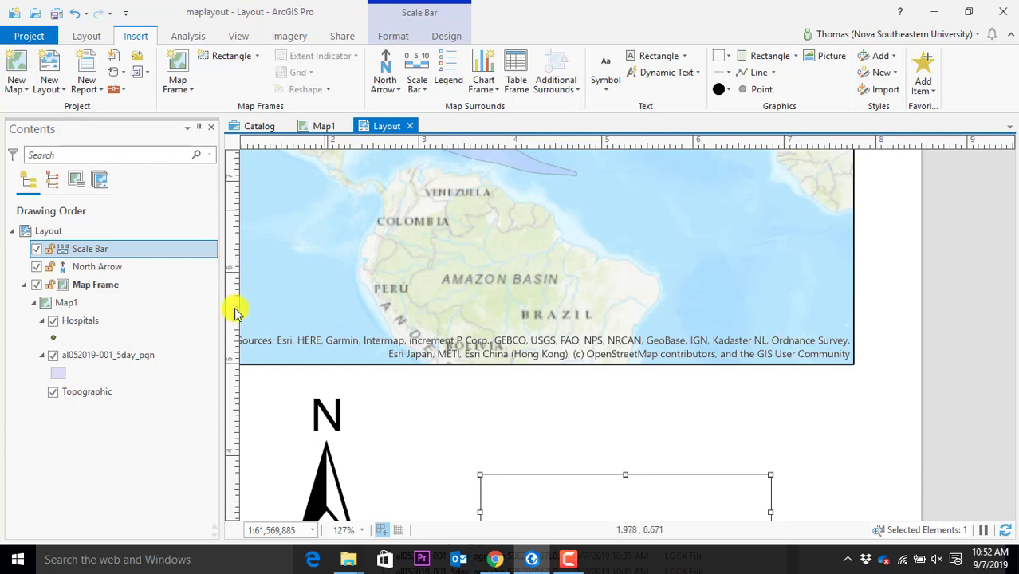
pyautogui.click(343, 431)
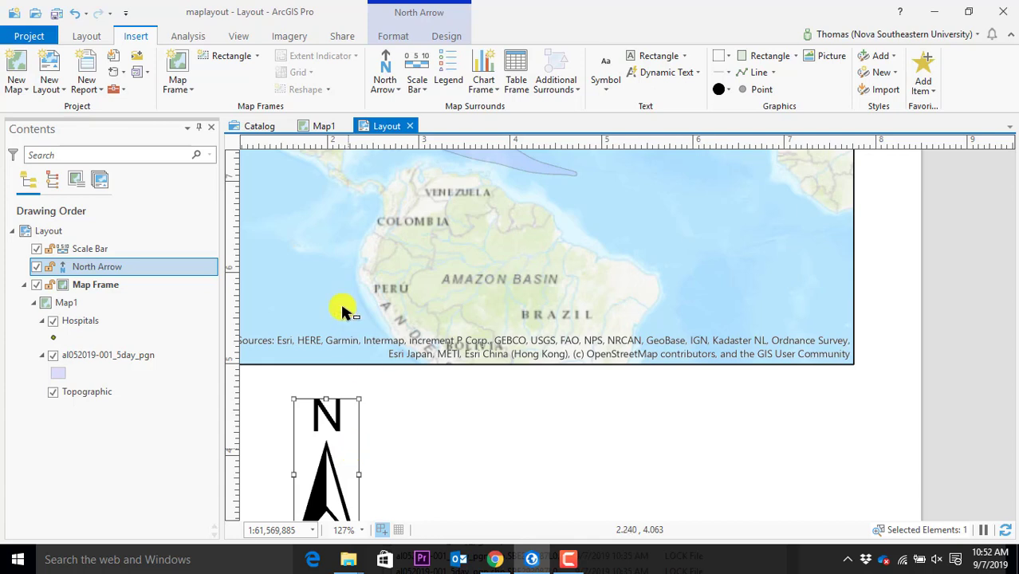
# In the map frame's Display Options, nudge the rotation up to 10 degrees
pyautogui.rightClick(372, 271)
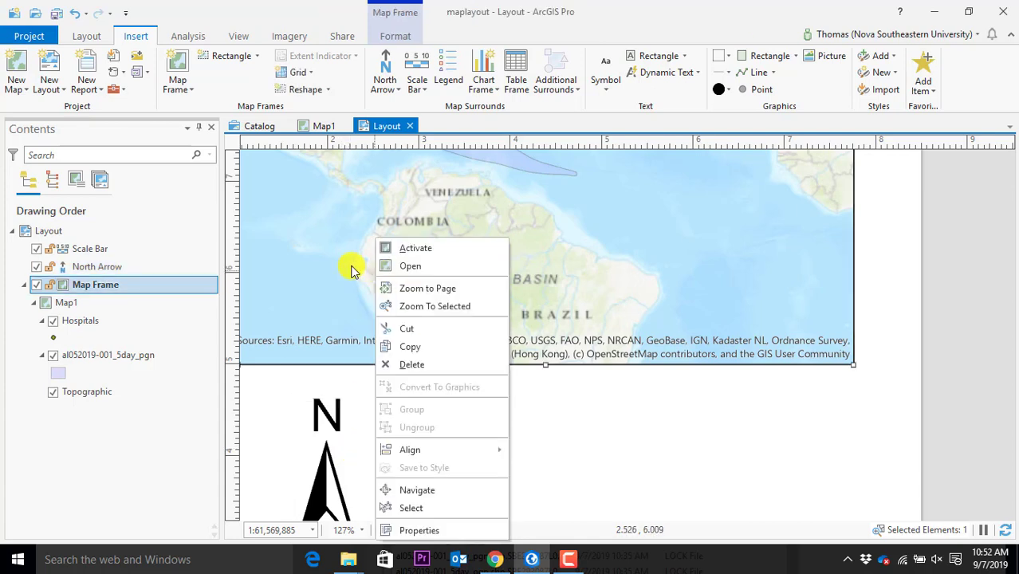
pyautogui.click(420, 532)
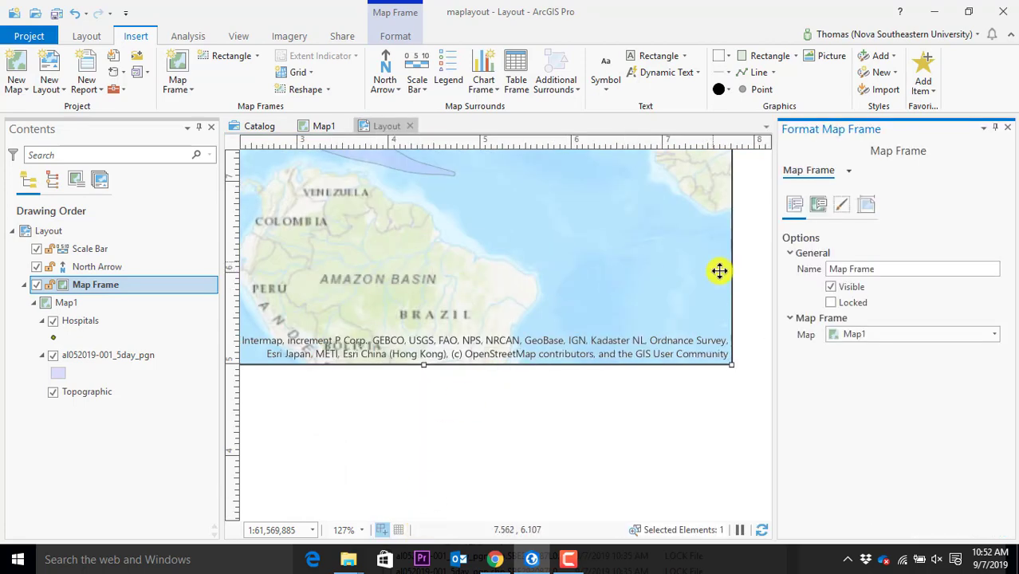
pyautogui.click(821, 209)
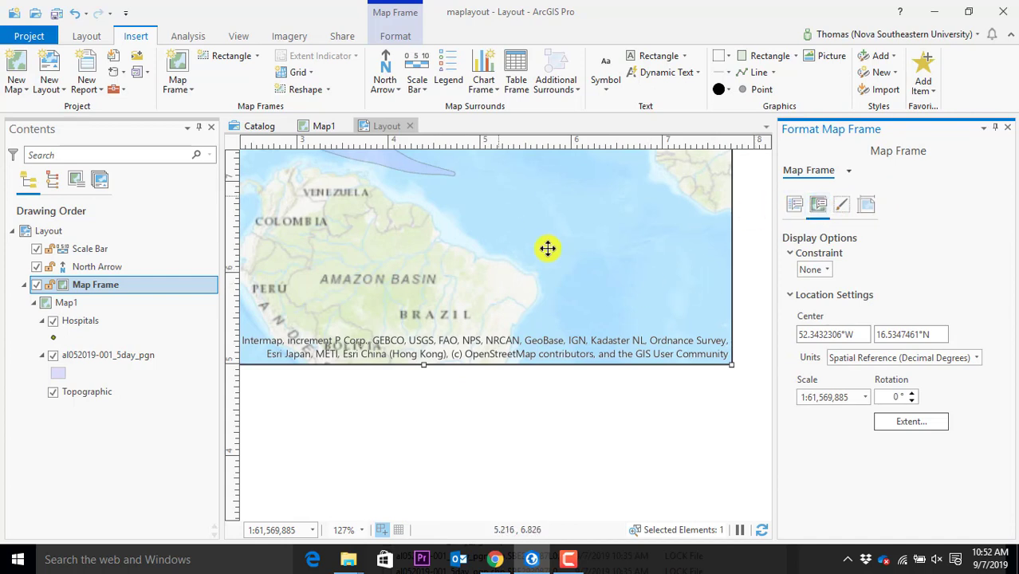
pyautogui.click(912, 394)
pyautogui.click(912, 394)
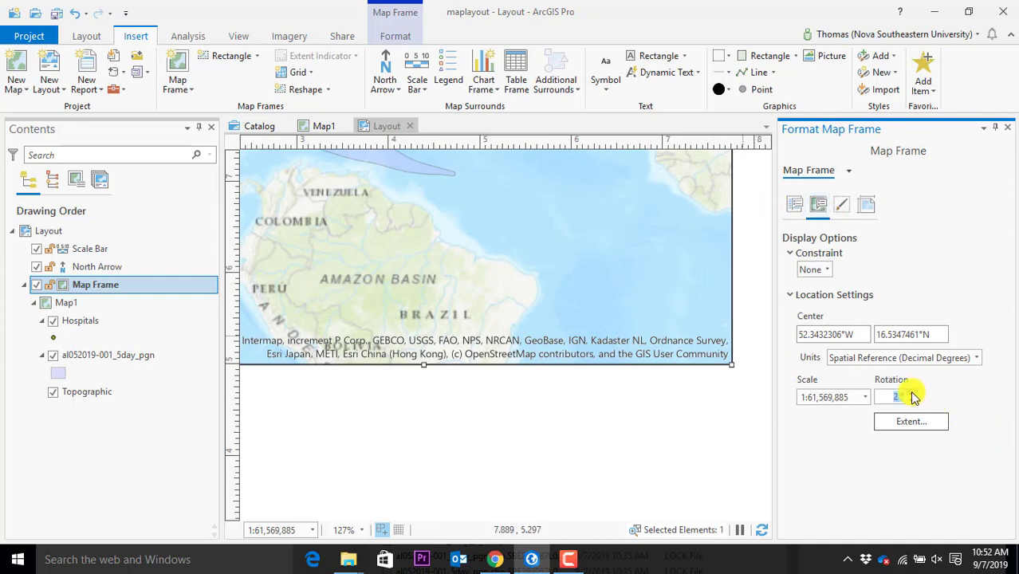
pyautogui.click(911, 393)
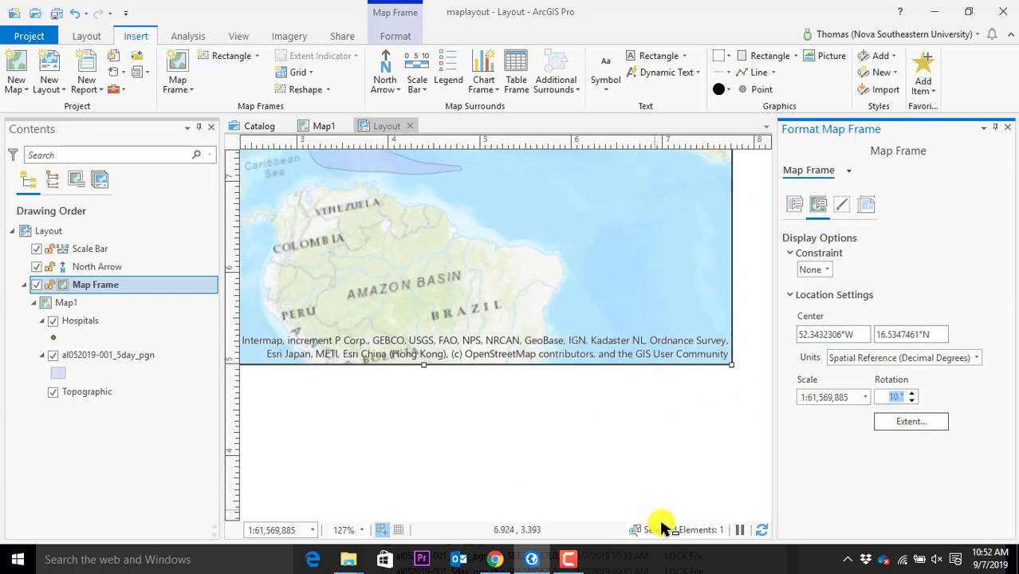
# Reselect the map frame and set its rotation to exactly 90°
pyautogui.moveTo(399, 403); pyautogui.dragTo(448, 423)
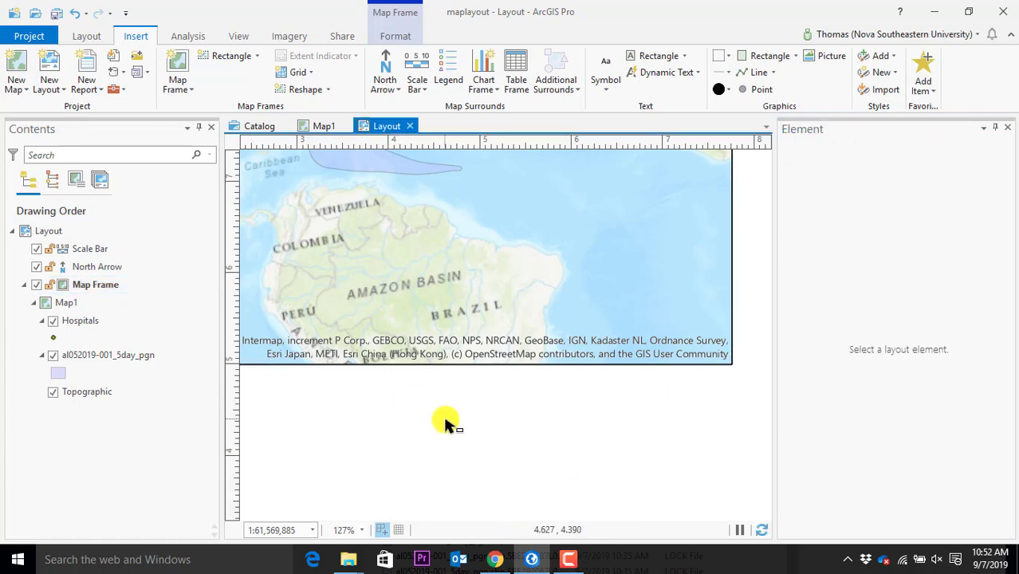
pyautogui.press('Left')
pyautogui.press('Left')
pyautogui.press('Left')
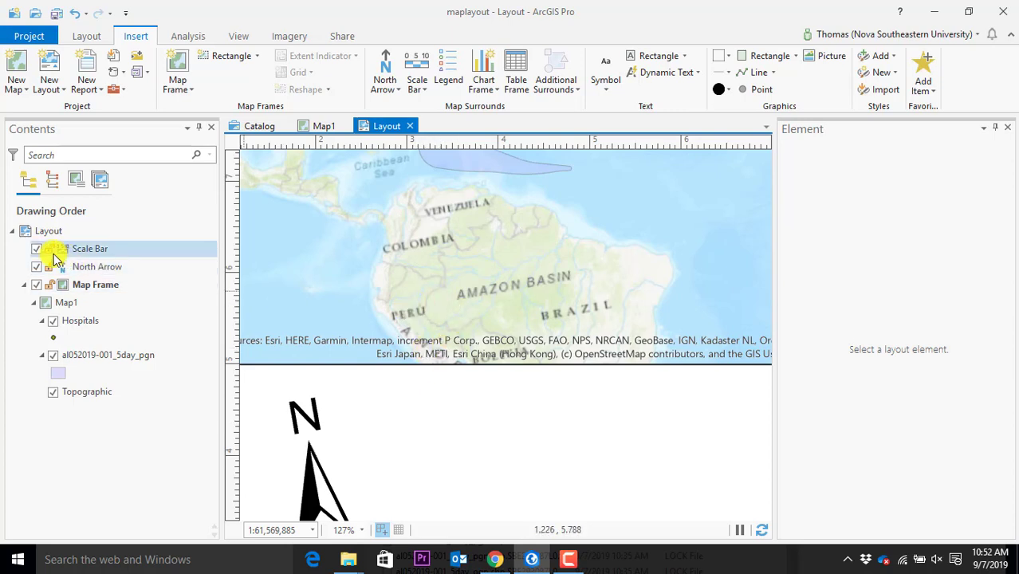
pyautogui.click(79, 267)
pyautogui.click(125, 291)
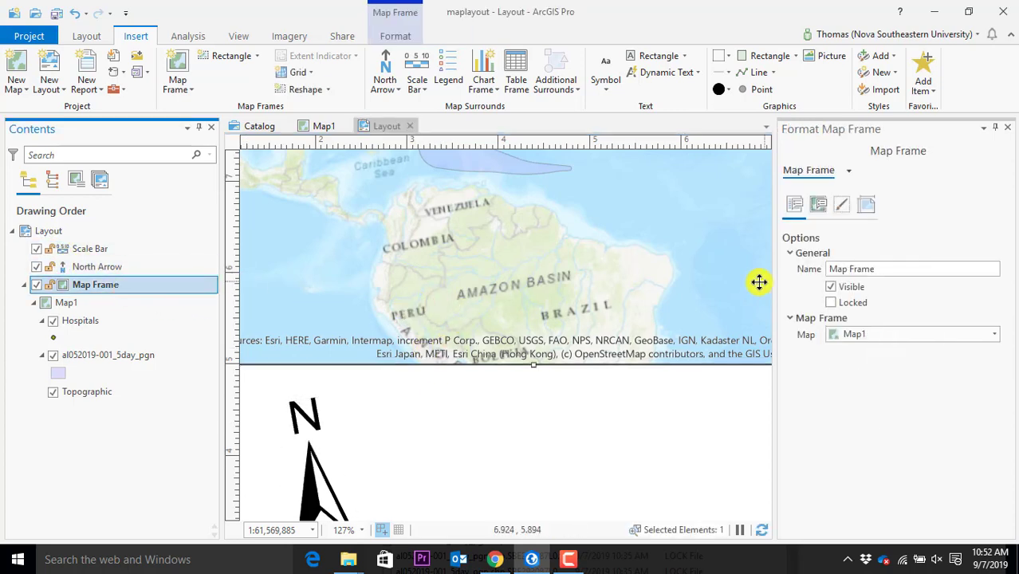
pyautogui.click(818, 206)
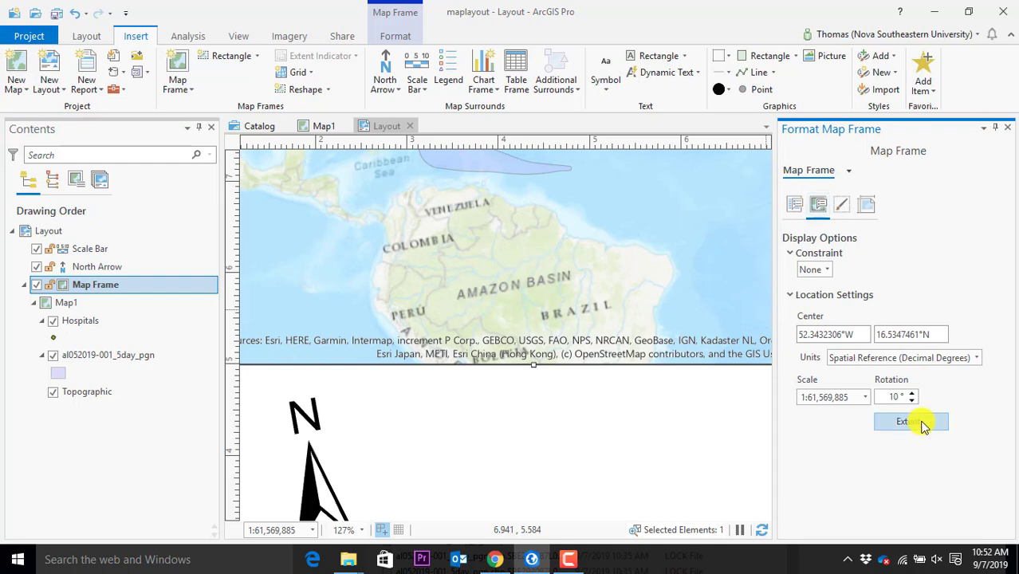
pyautogui.click(887, 397)
pyautogui.write('90')
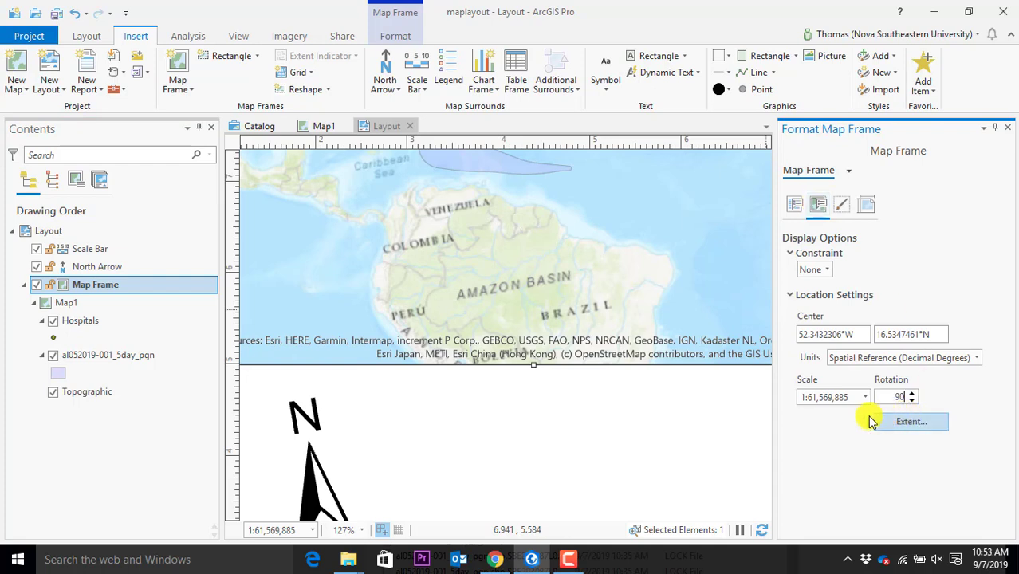
pyautogui.press('Return')
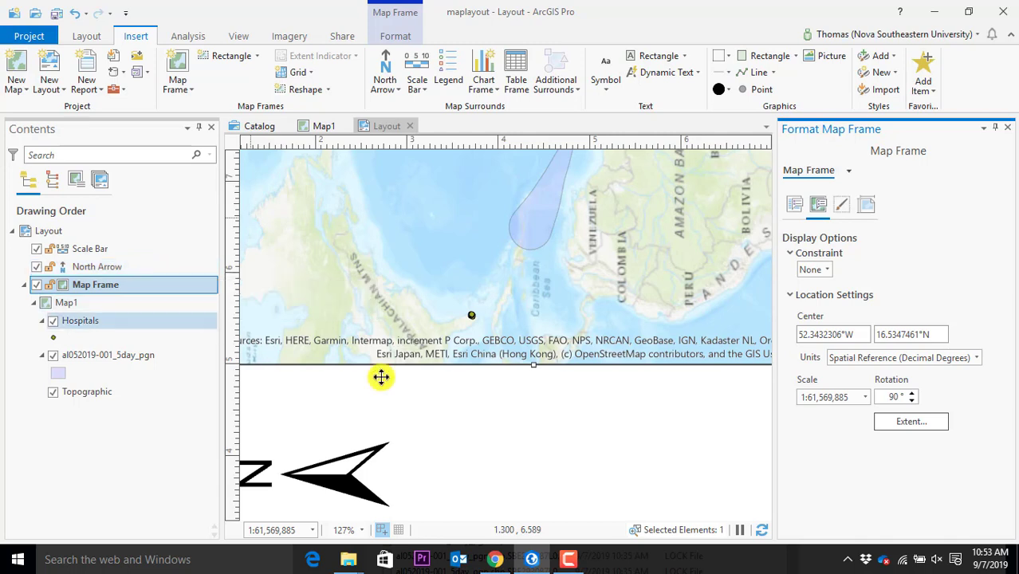
# Reselect the map frame and zoom the layout out to 52% to see the full page
pyautogui.click(102, 284)
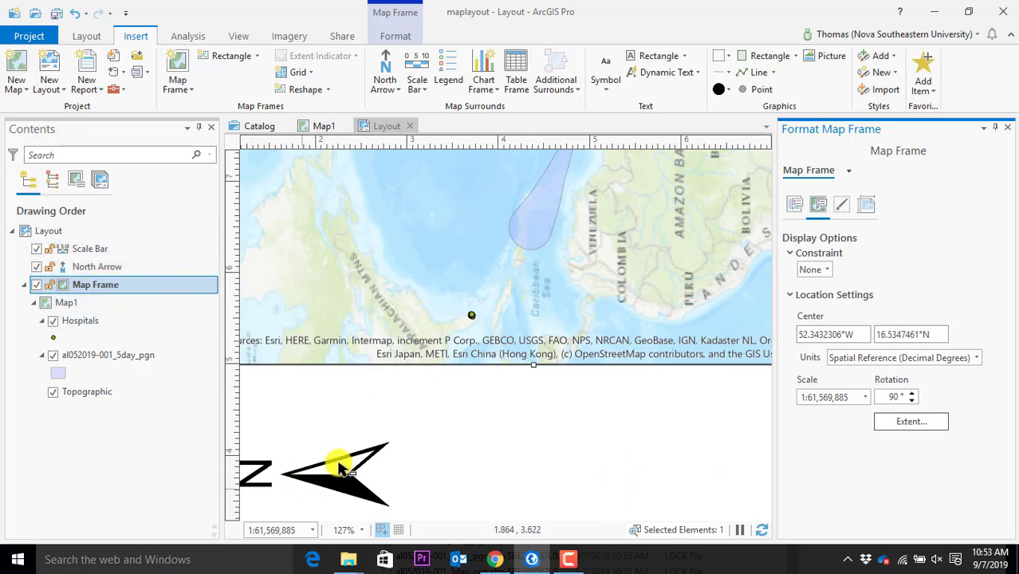
pyautogui.doubleClick(894, 396)
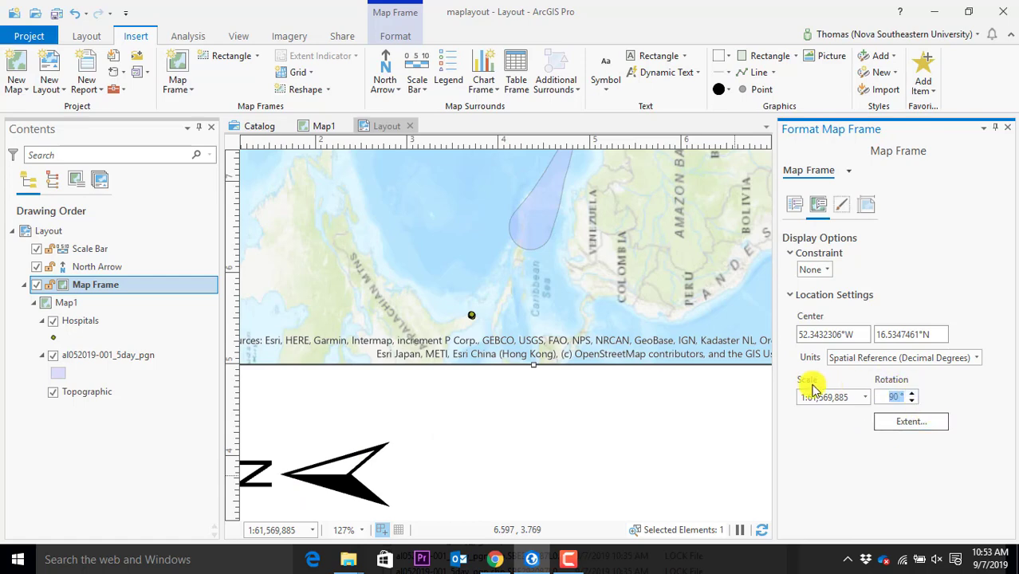
pyautogui.scroll(-3, 433, 407)
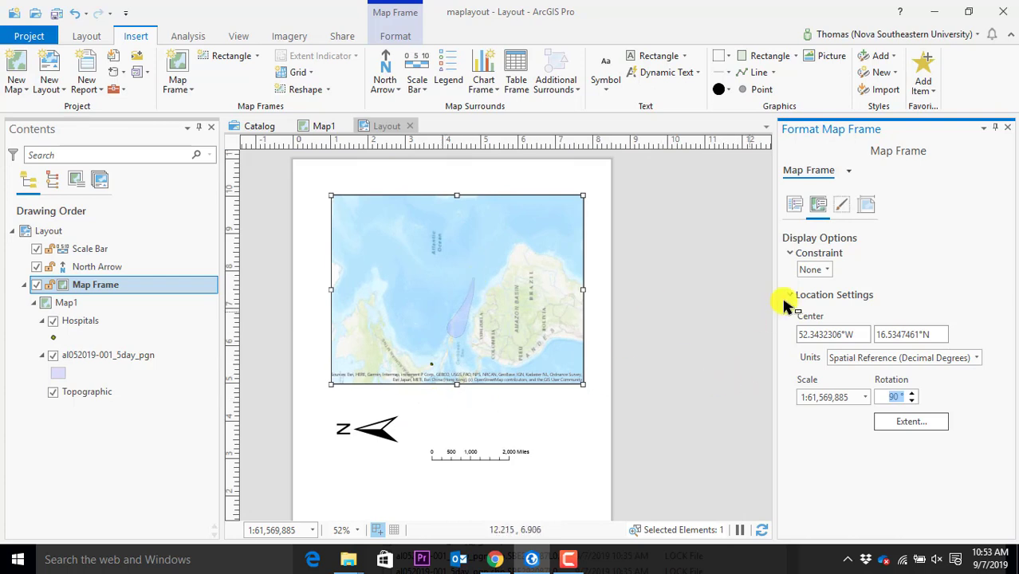
# Close the Format Map Frame pane and reselect the map frame in Contents
pyautogui.click(1007, 128)
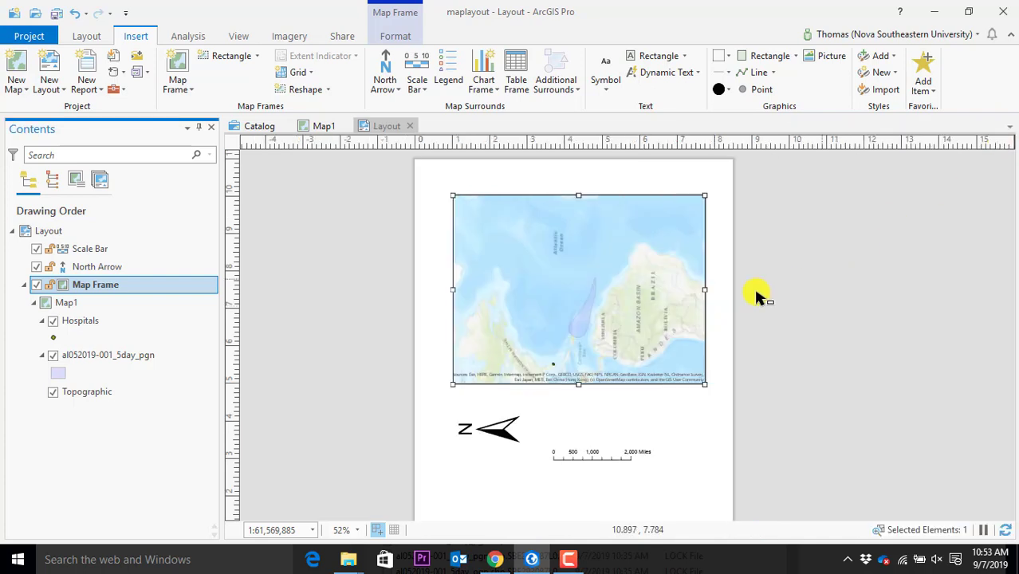
pyautogui.click(335, 329)
pyautogui.click(118, 300)
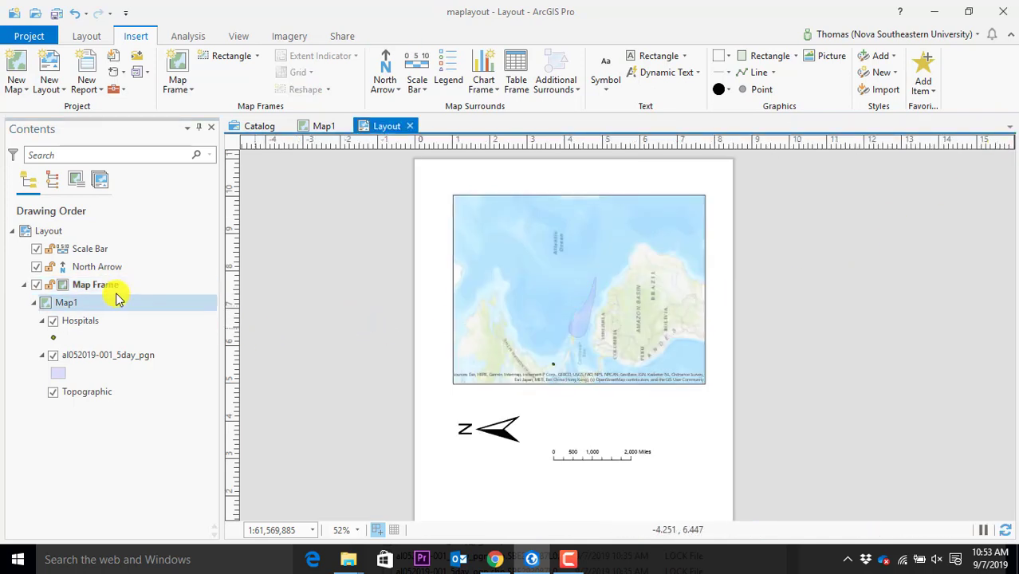
pyautogui.click(110, 284)
# Reopen the map frame properties, review its General, Display and Border tabs, and close it
pyautogui.rightClick(110, 285)
pyautogui.click(141, 292)
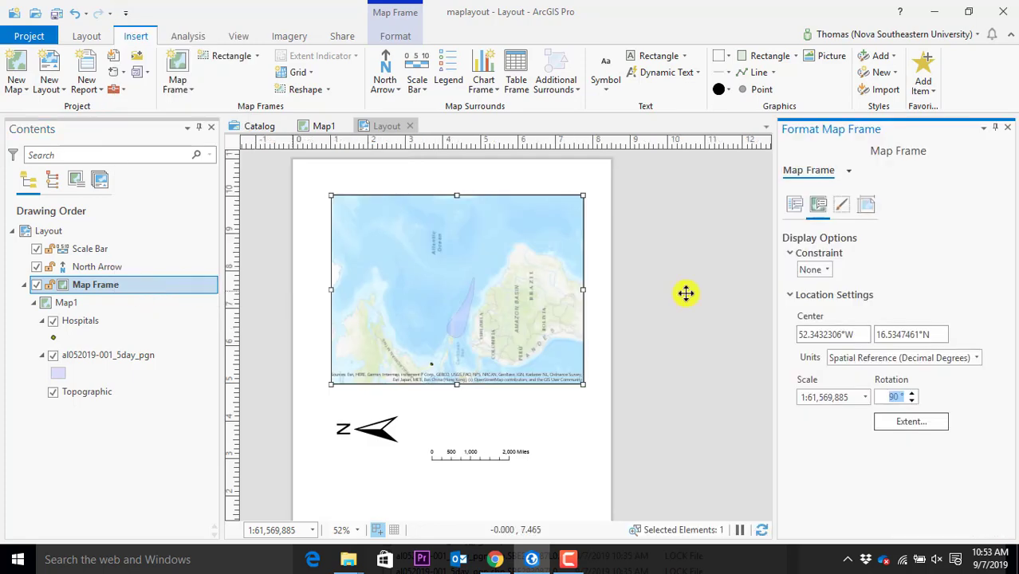
pyautogui.click(794, 205)
pyautogui.click(817, 205)
pyautogui.click(843, 209)
pyautogui.click(818, 205)
pyautogui.click(795, 204)
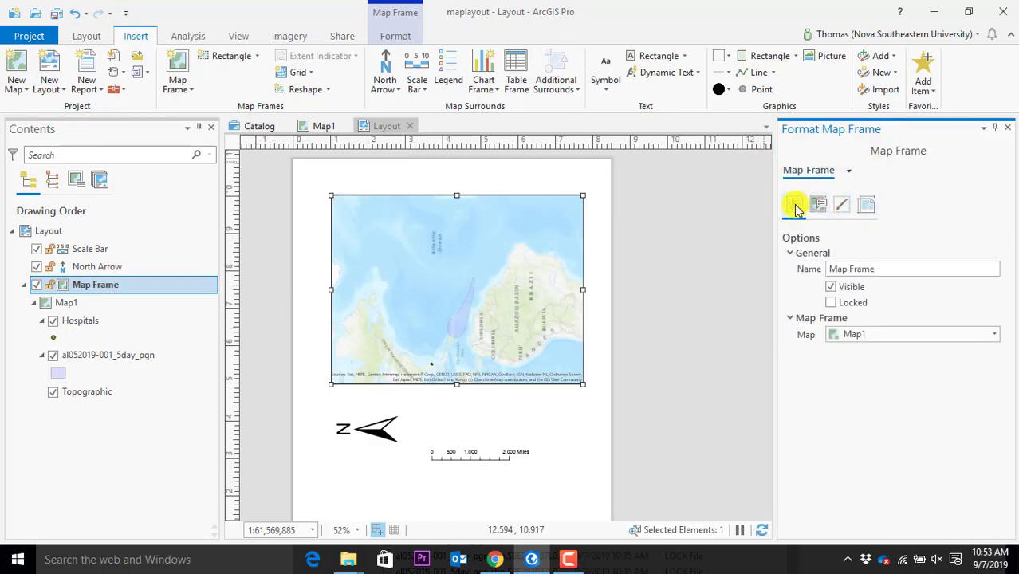
pyautogui.click(1007, 128)
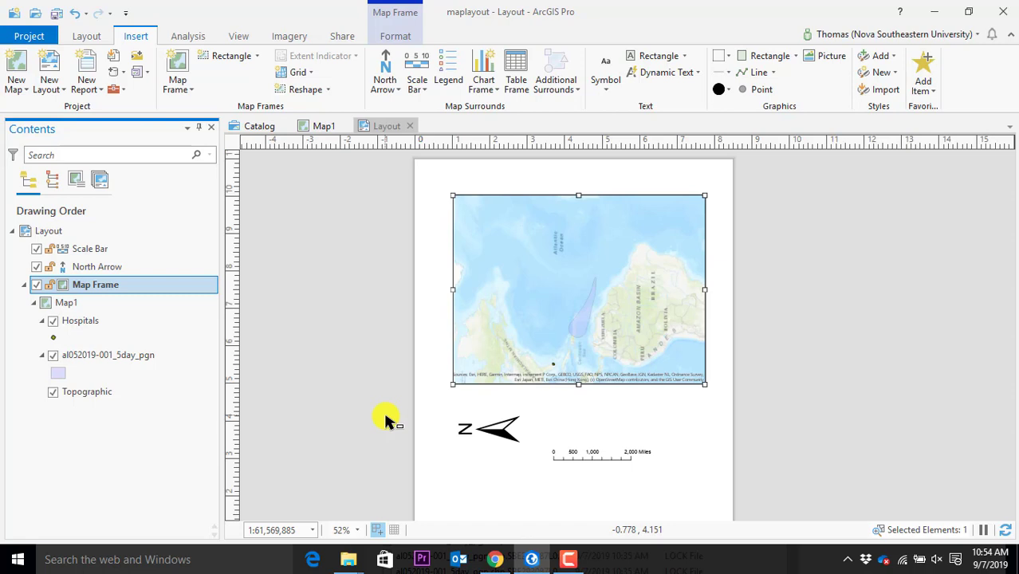
# Save the project and close the Layout view
pyautogui.click(53, 16)
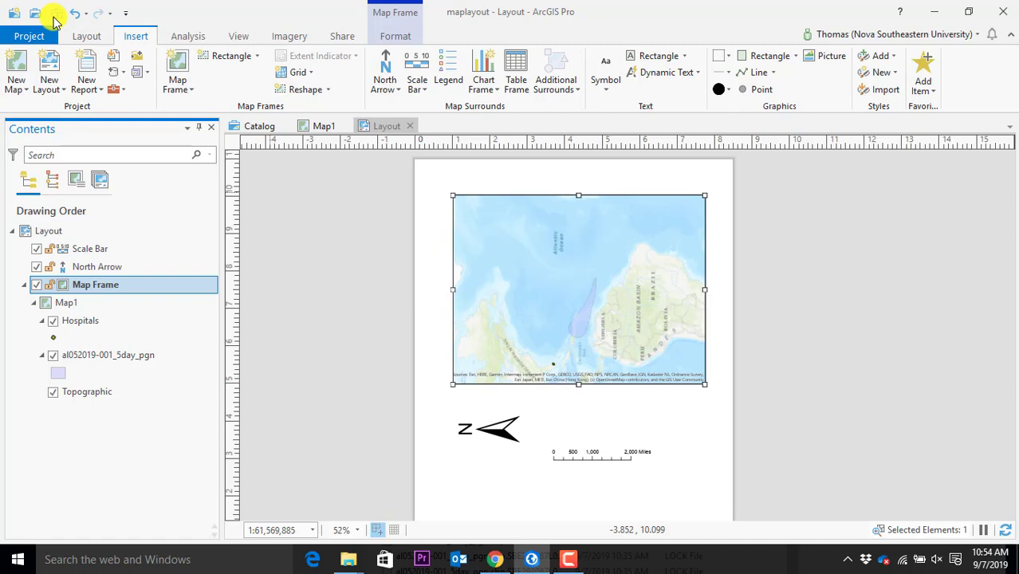
pyautogui.click(569, 558)
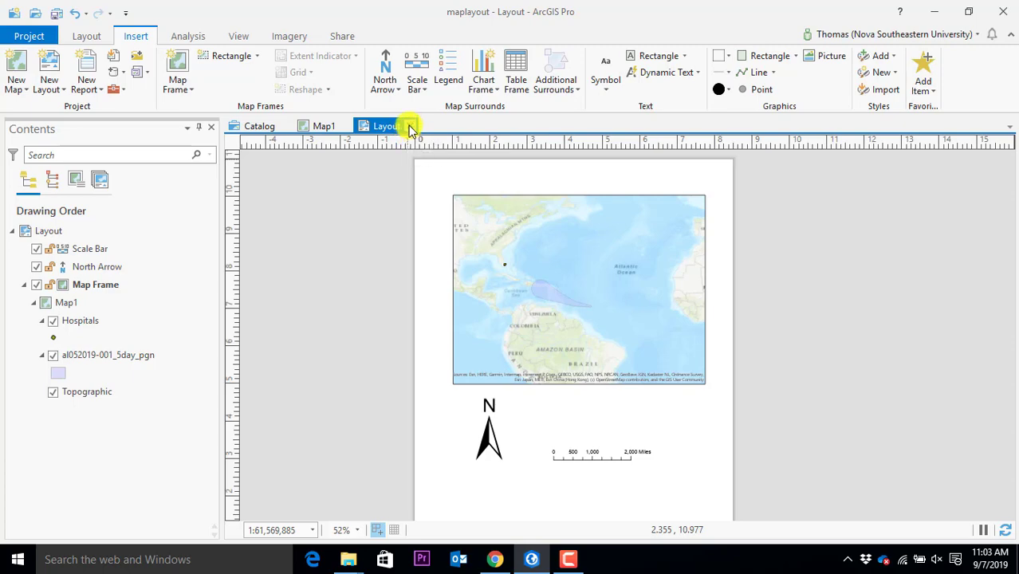
pyautogui.click(409, 127)
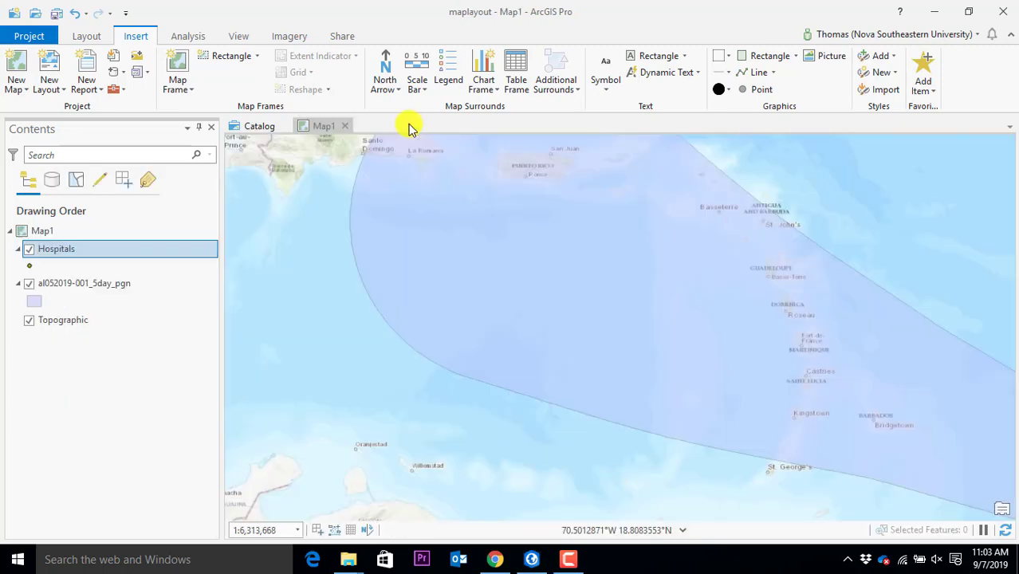
# Close the Map1 view, save the project, and reopen Map1 from the Catalog's Maps folder
pyautogui.click(345, 127)
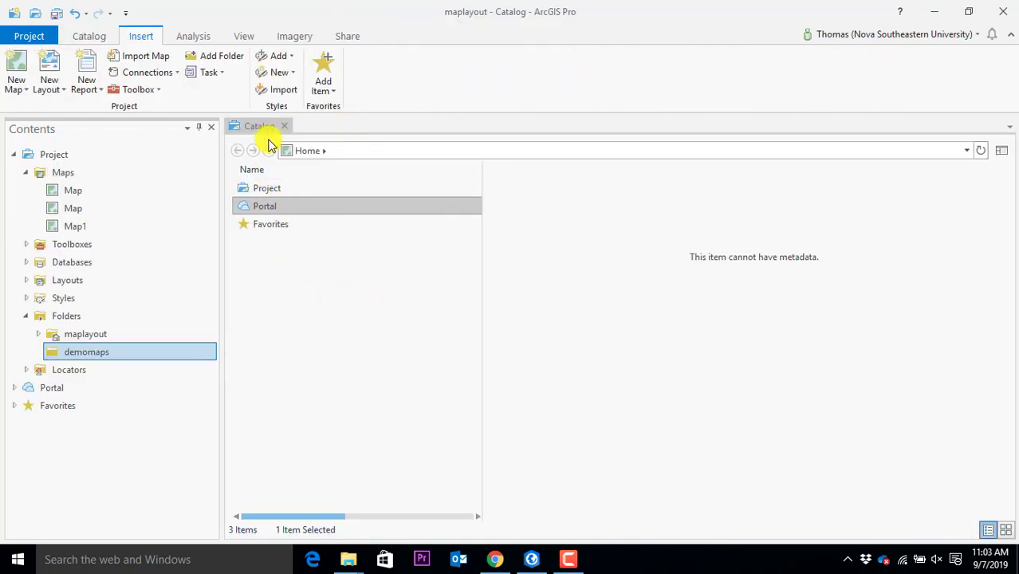
pyautogui.click(57, 13)
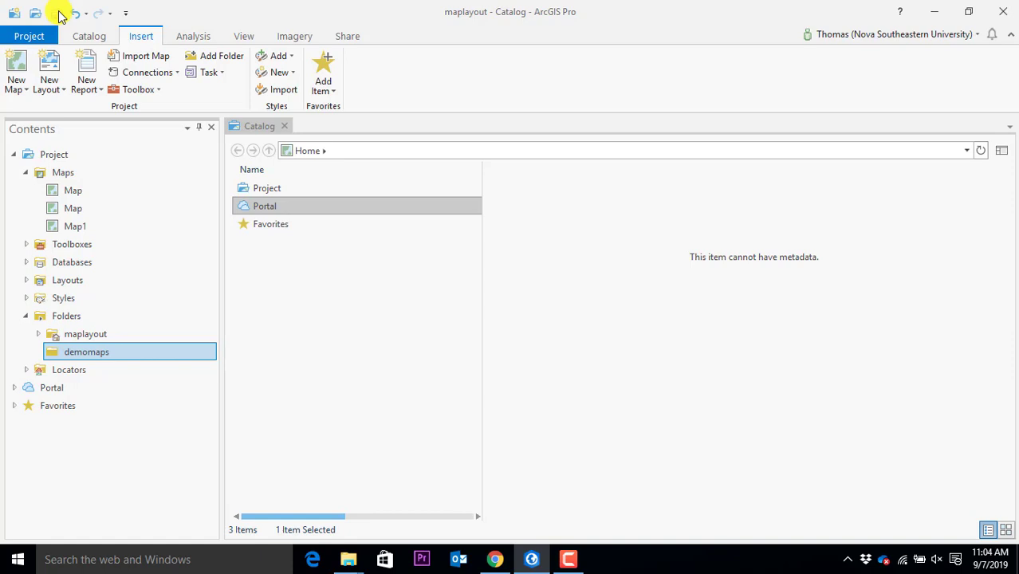
pyautogui.click(66, 192)
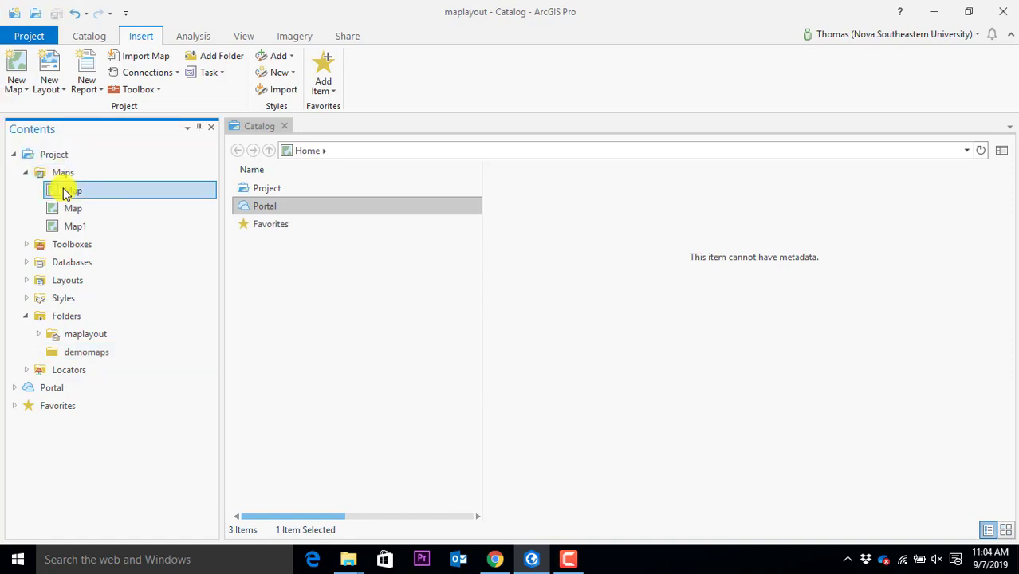
pyautogui.rightClick(77, 231)
pyautogui.click(114, 241)
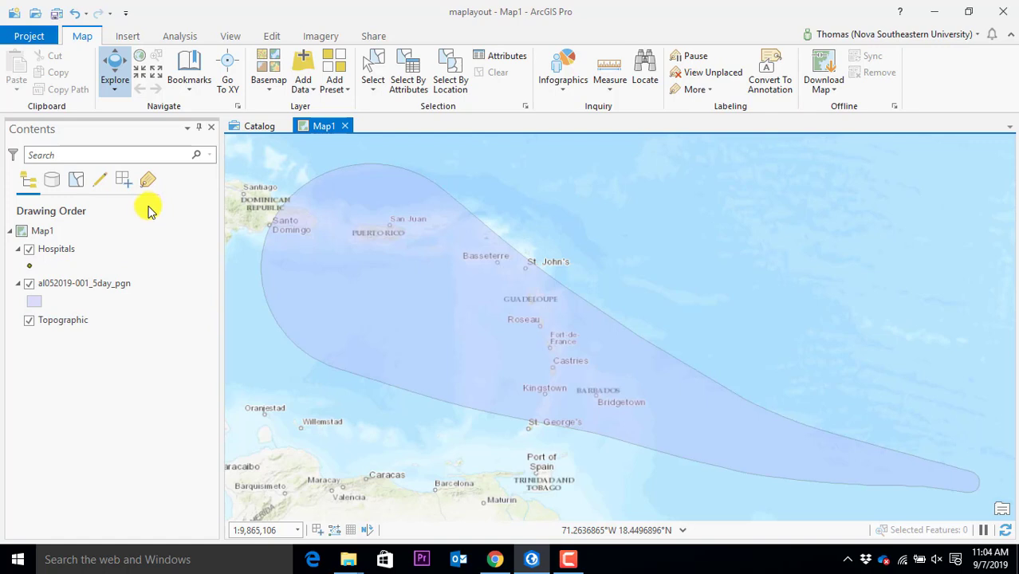
pyautogui.click(330, 129)
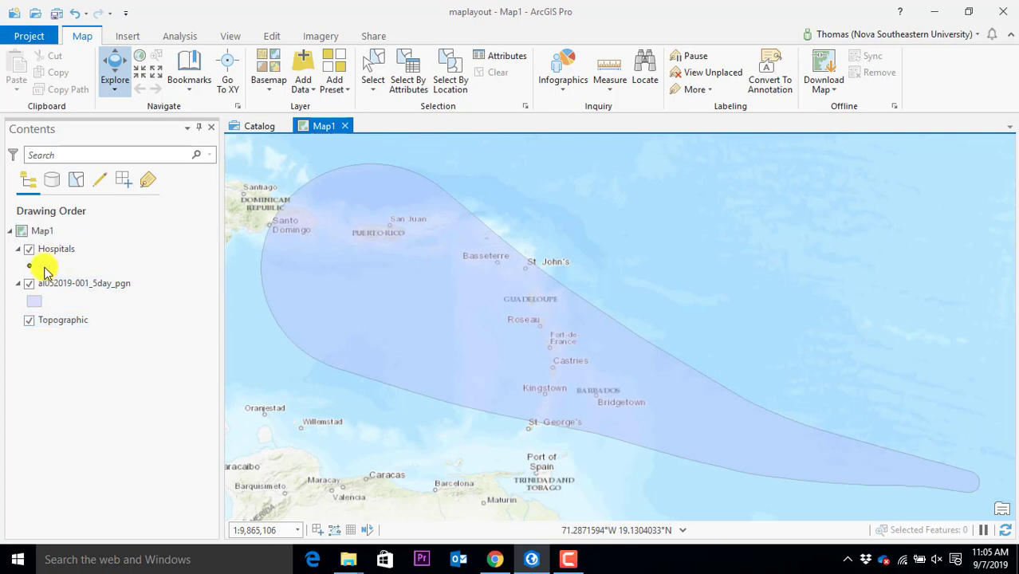
# Reorder layers so Hospitals, al052019-001_5day_pgn, then Topographic draw top to bottom
pyautogui.moveTo(51, 250); pyautogui.dragTo(59, 325)
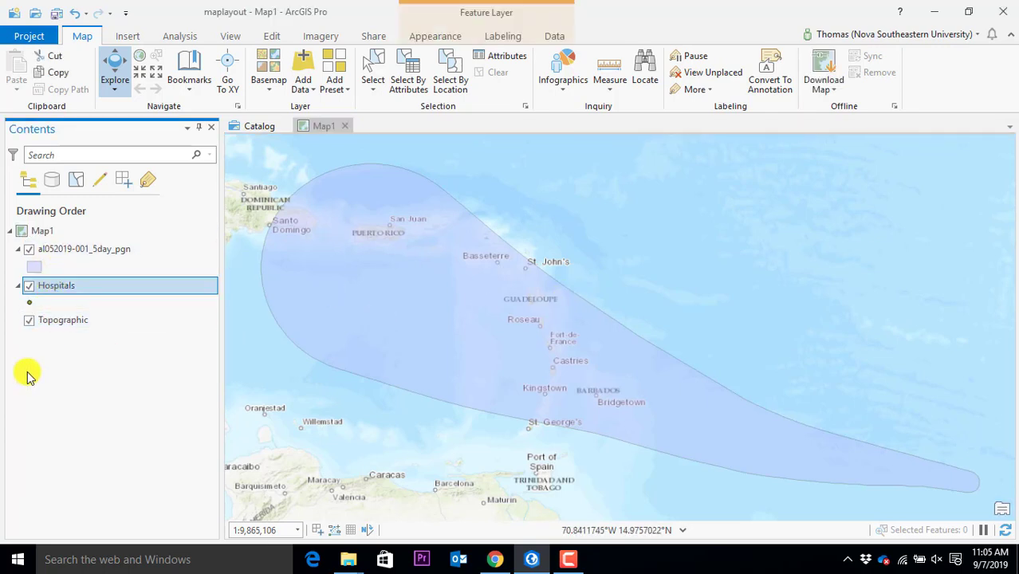
pyautogui.moveTo(54, 251); pyautogui.dragTo(51, 342)
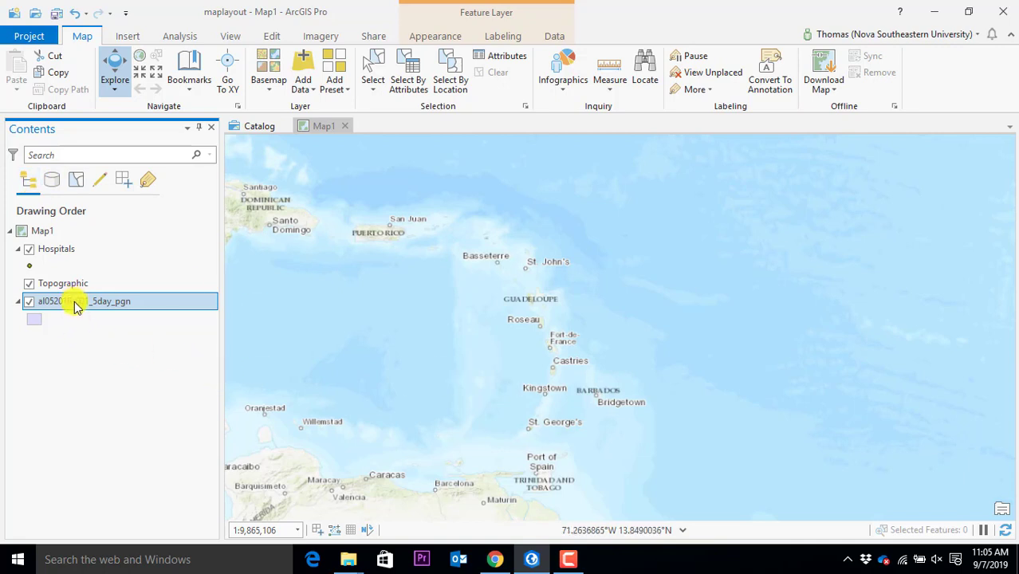
pyautogui.moveTo(77, 309); pyautogui.dragTo(78, 285)
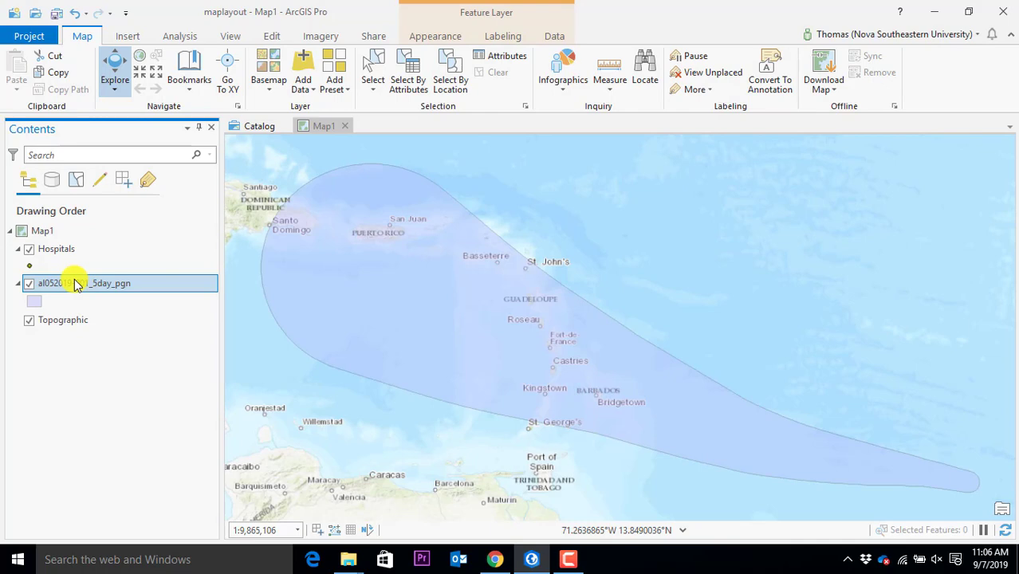
pyautogui.scroll(-10, 997, 363)
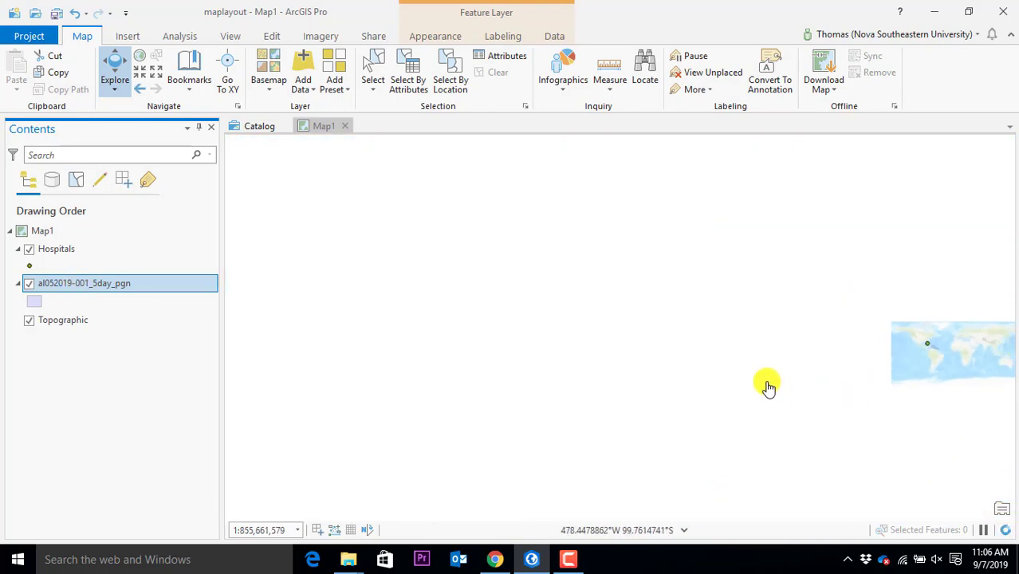
# Zoom the map to the full extent of the al052019-001_5day_pgn forecast cone layer
pyautogui.scroll(4, 800, 386)
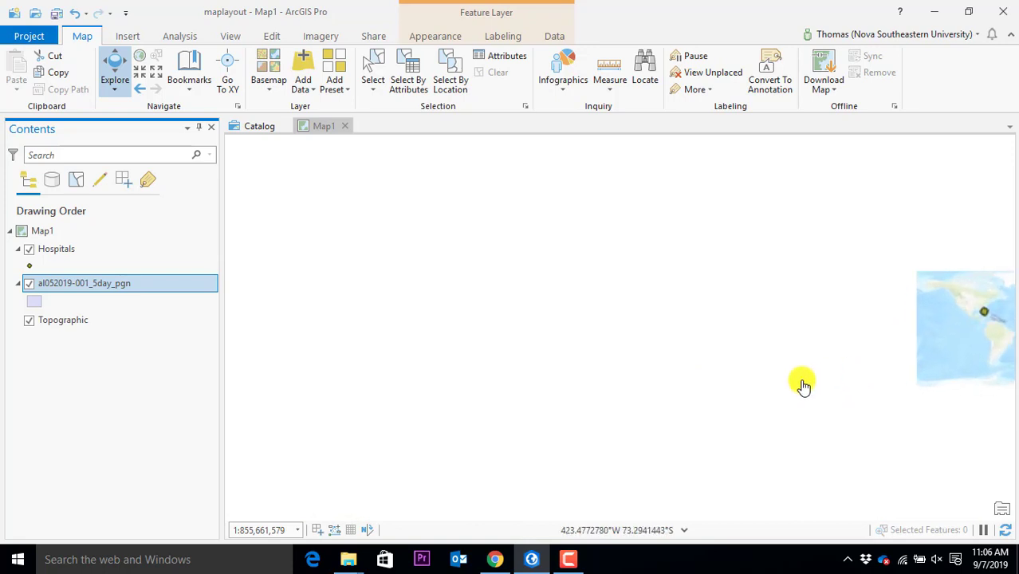
pyautogui.moveTo(940, 349); pyautogui.dragTo(344, 308)
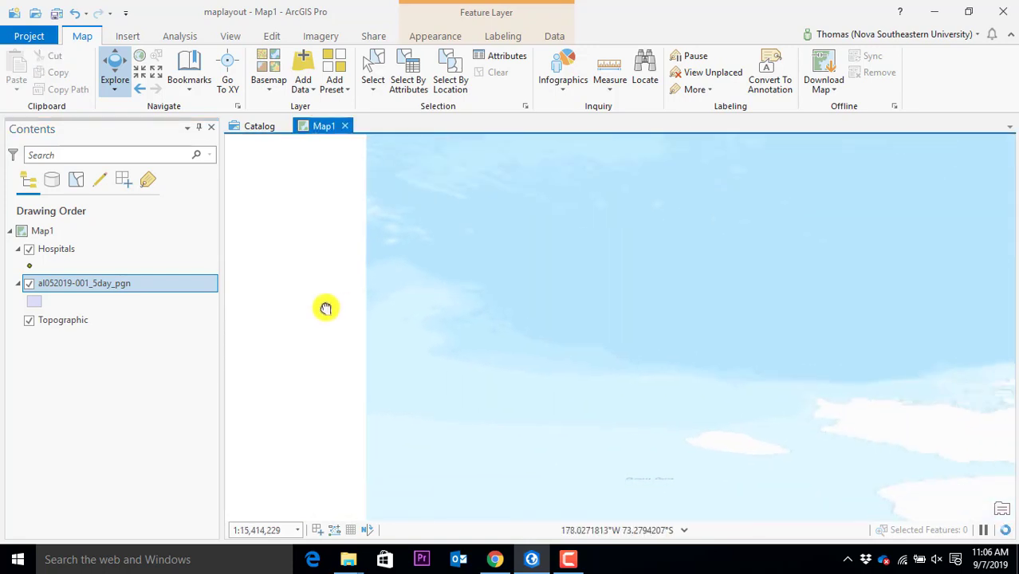
pyautogui.scroll(5, 683, 310)
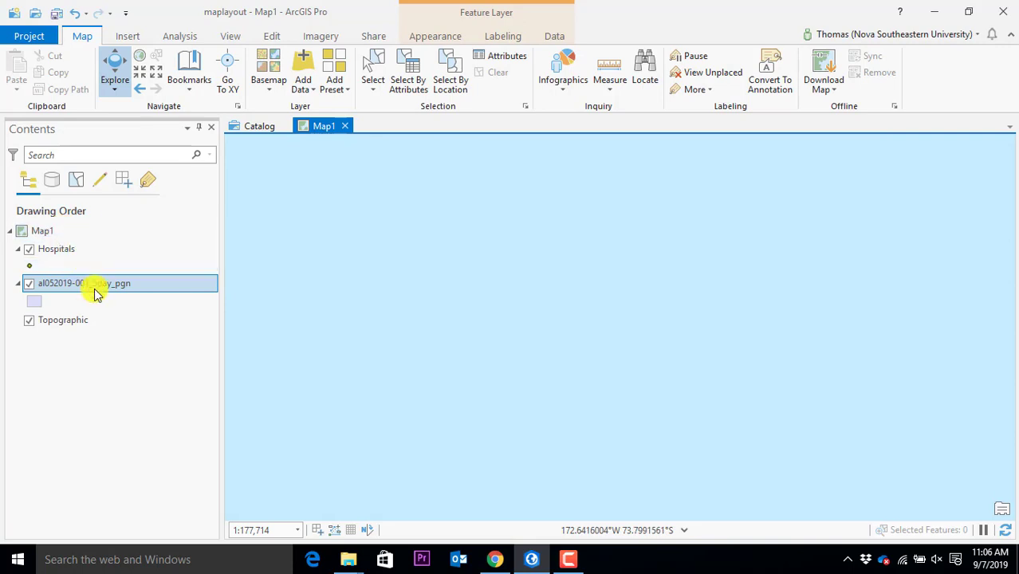
pyautogui.rightClick(95, 292)
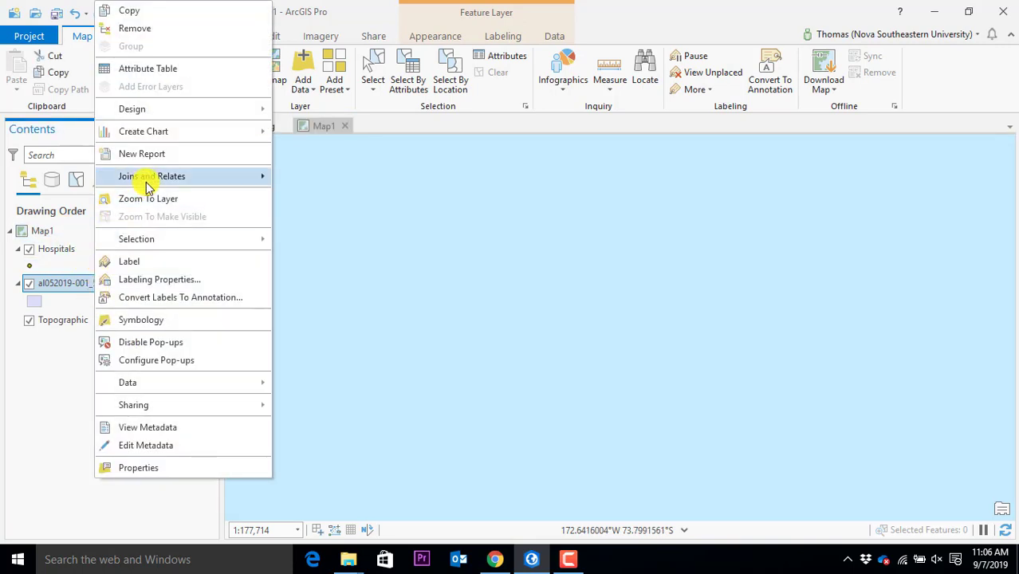
pyautogui.moveTo(146, 185)
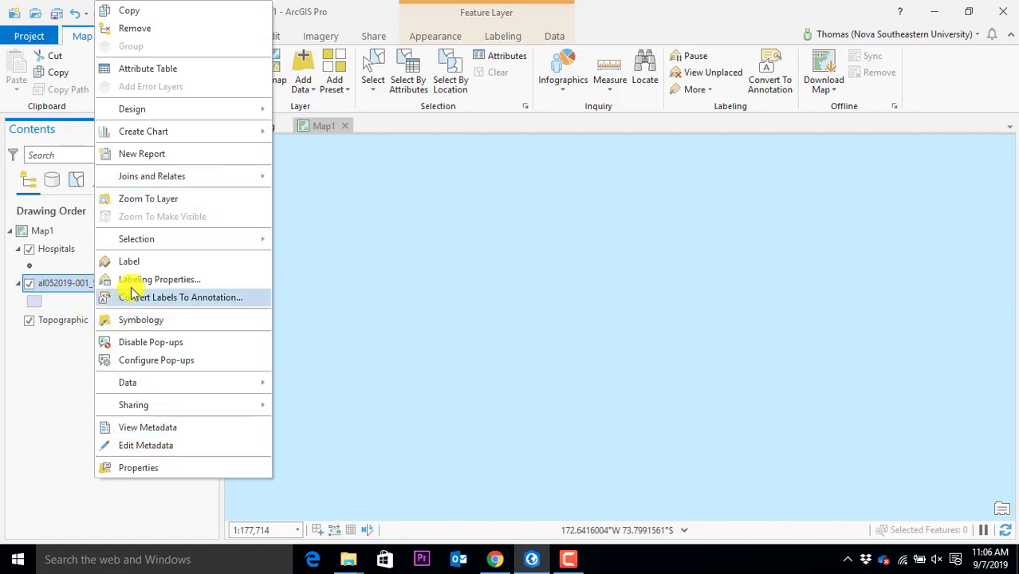
pyautogui.click(151, 199)
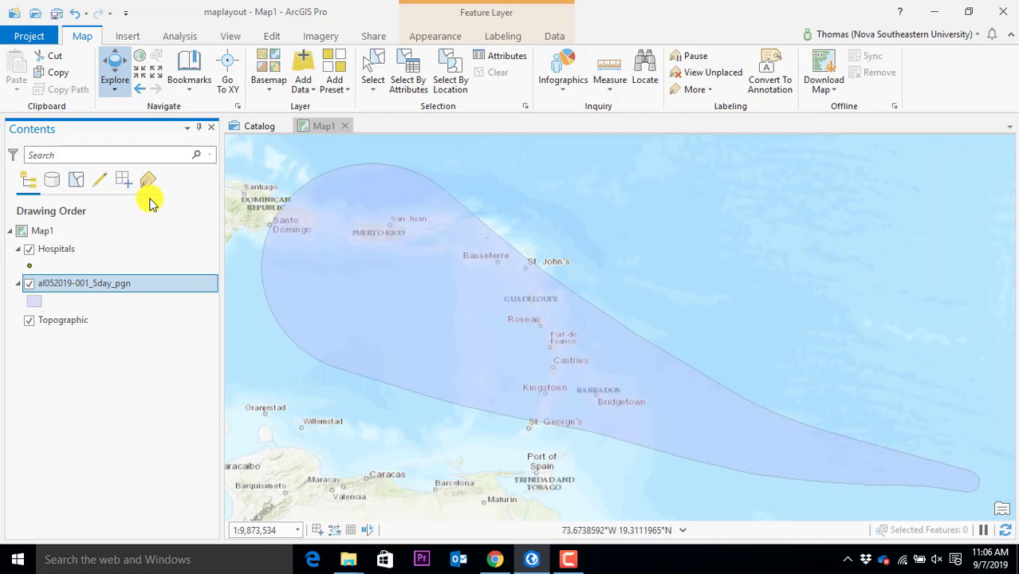
pyautogui.rightClick(103, 294)
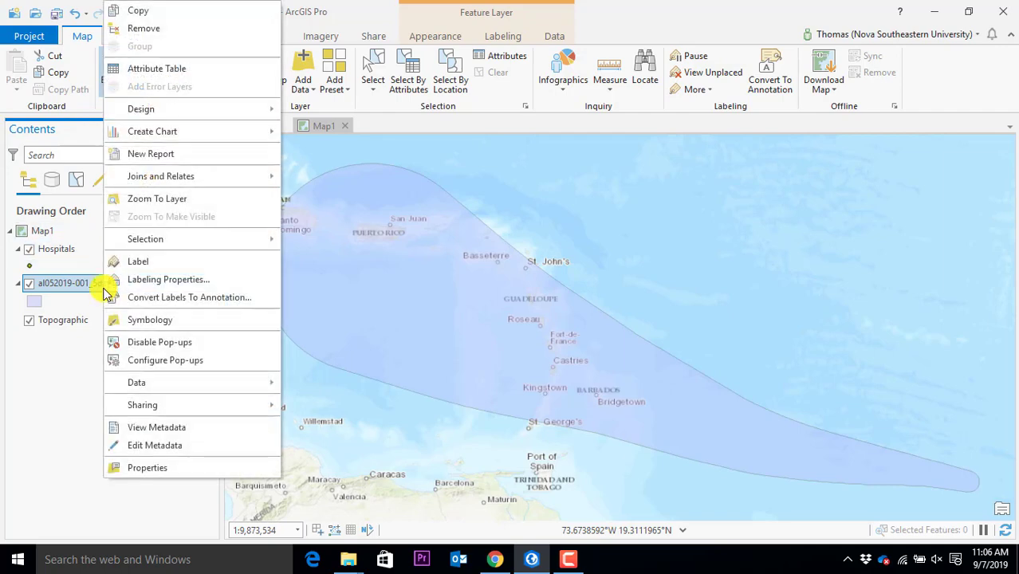
pyautogui.click(153, 201)
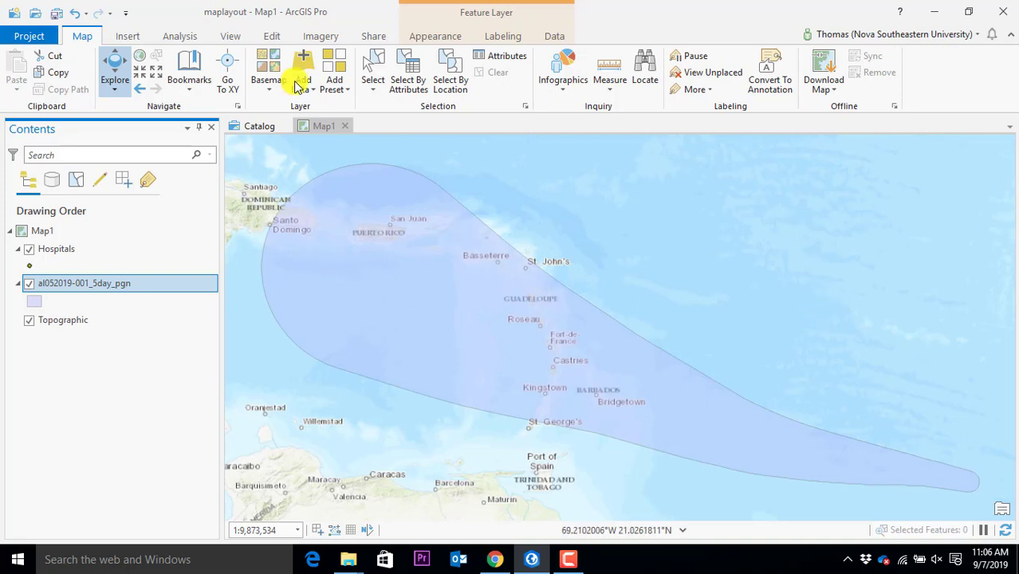
# Close the Map1 view and reopen Map1 from Catalog
pyautogui.click(344, 127)
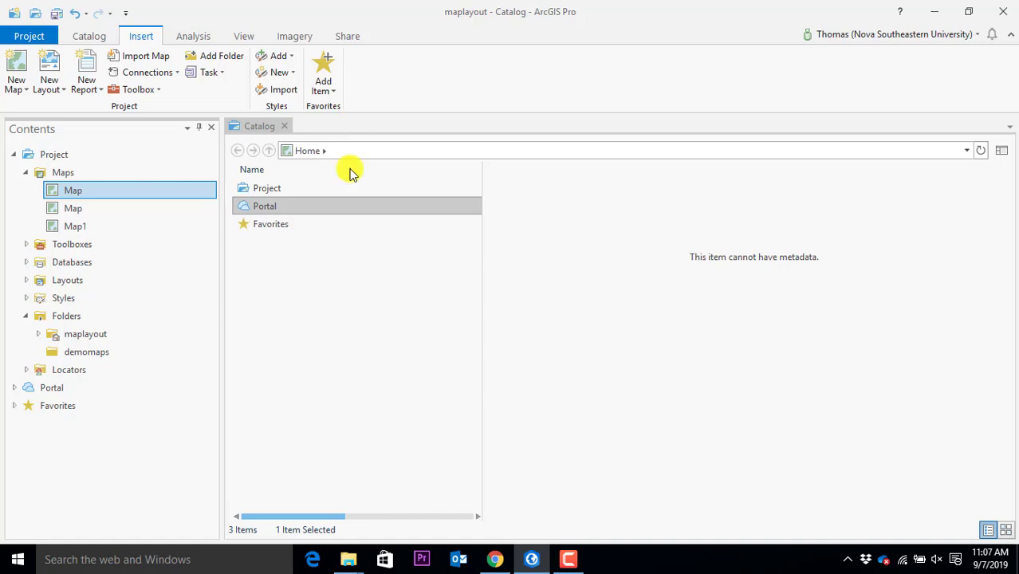
pyautogui.rightClick(77, 225)
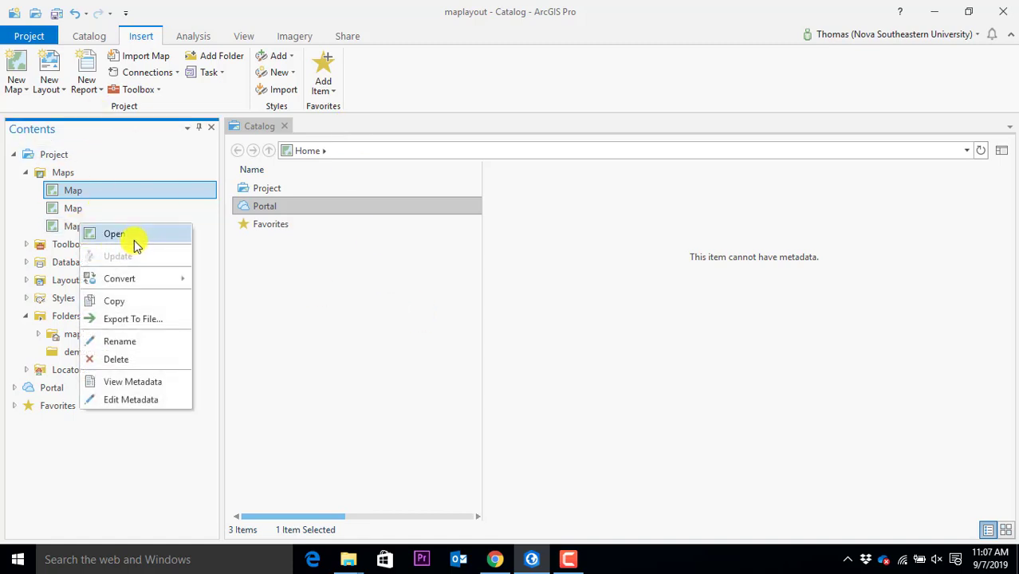
pyautogui.click(134, 240)
# Zoom the map to the Topographic basemap's full world extent
pyautogui.click(72, 323)
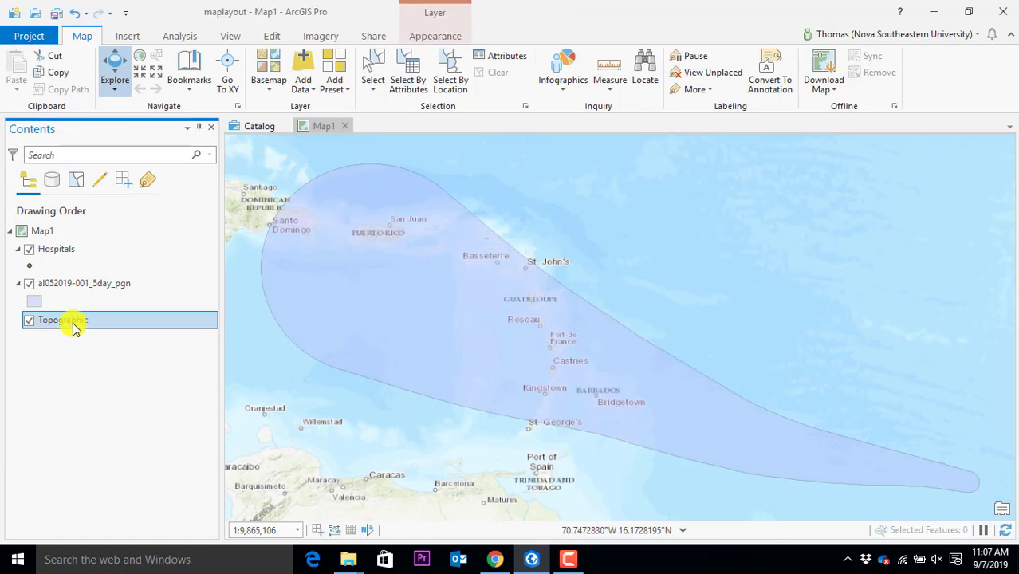
pyautogui.rightClick(73, 326)
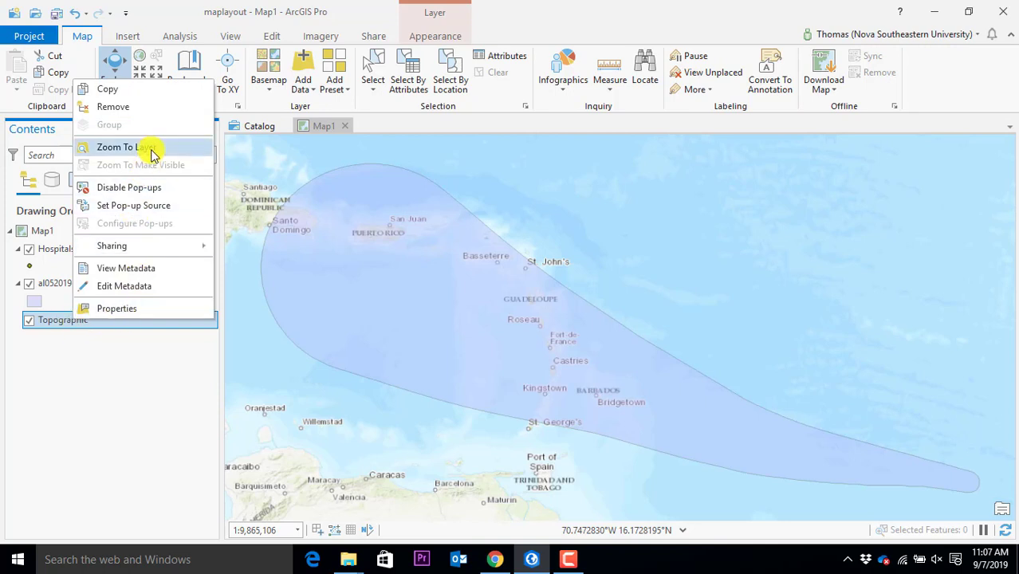
pyautogui.click(125, 148)
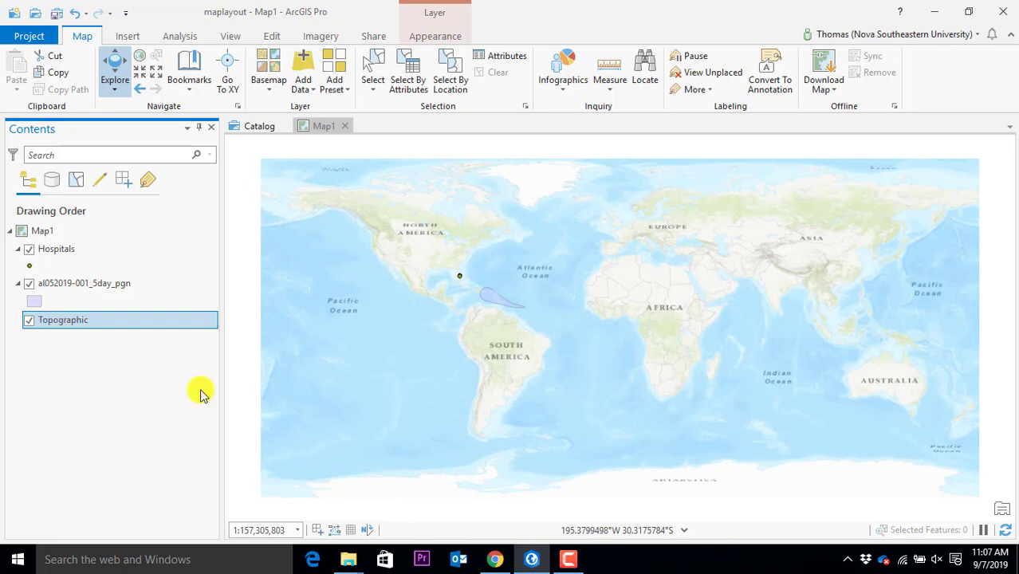
# Switch the basemap to National Geographic and pan toward the Lesser Antilles and Venezuela
pyautogui.click(270, 96)
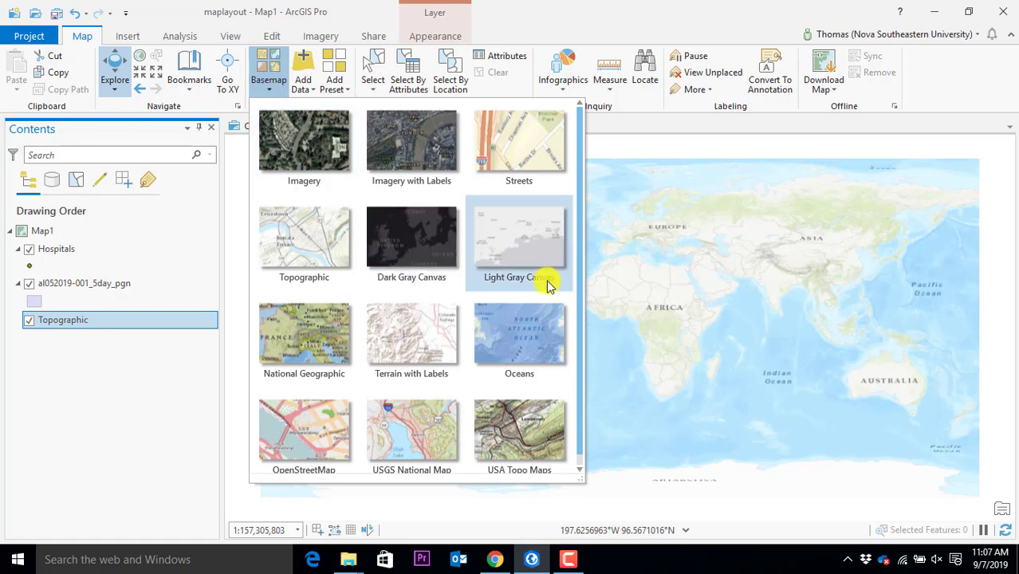
pyautogui.click(319, 365)
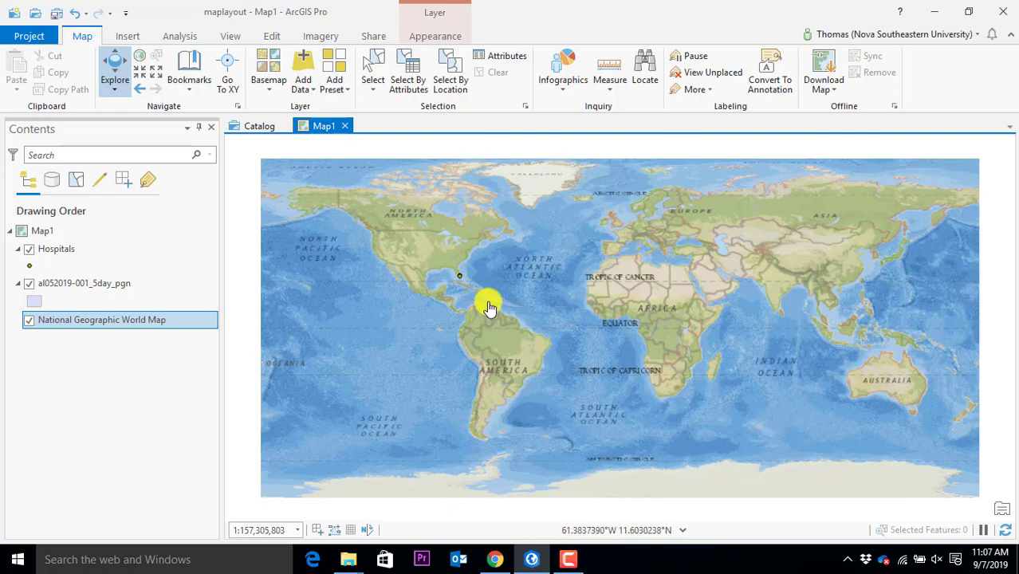
pyautogui.scroll(5, 464, 287)
pyautogui.moveTo(733, 416); pyautogui.dragTo(489, 315)
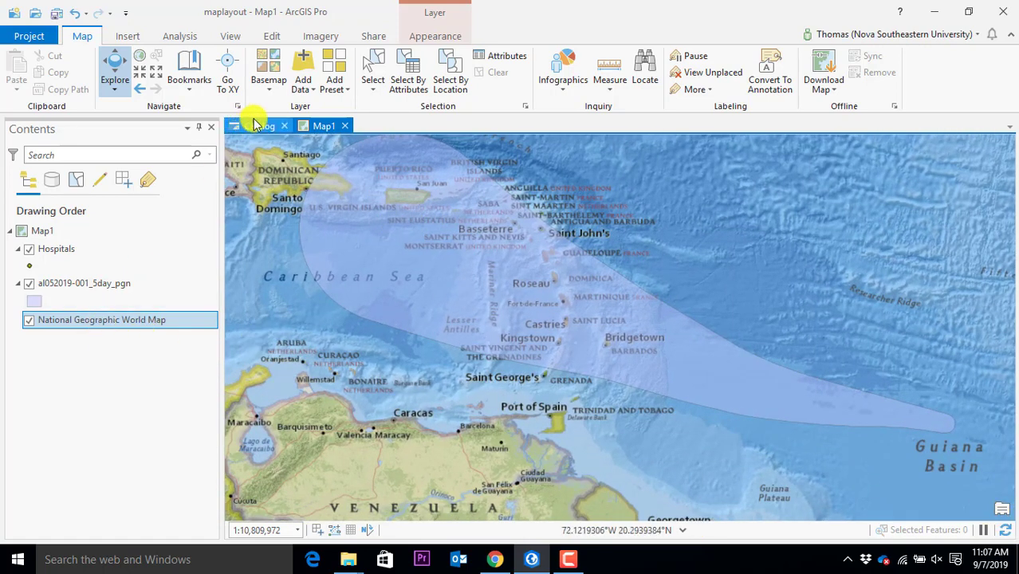
# Switch the basemap to Streets and zoom to frame the Caribbean and northern South America
pyautogui.click(268, 94)
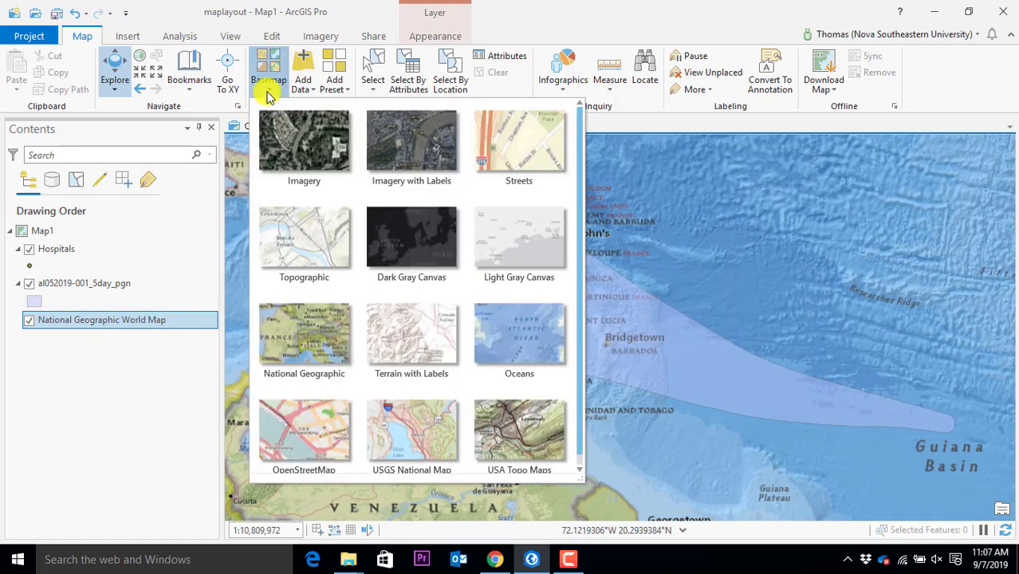
pyautogui.click(520, 137)
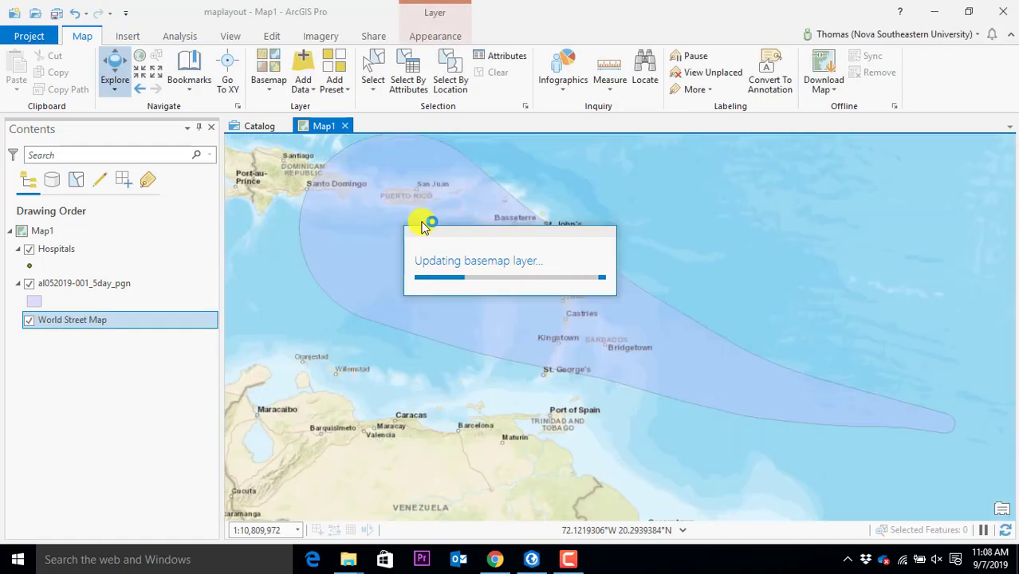
pyautogui.scroll(1, 570, 312)
pyautogui.scroll(8, 569, 312)
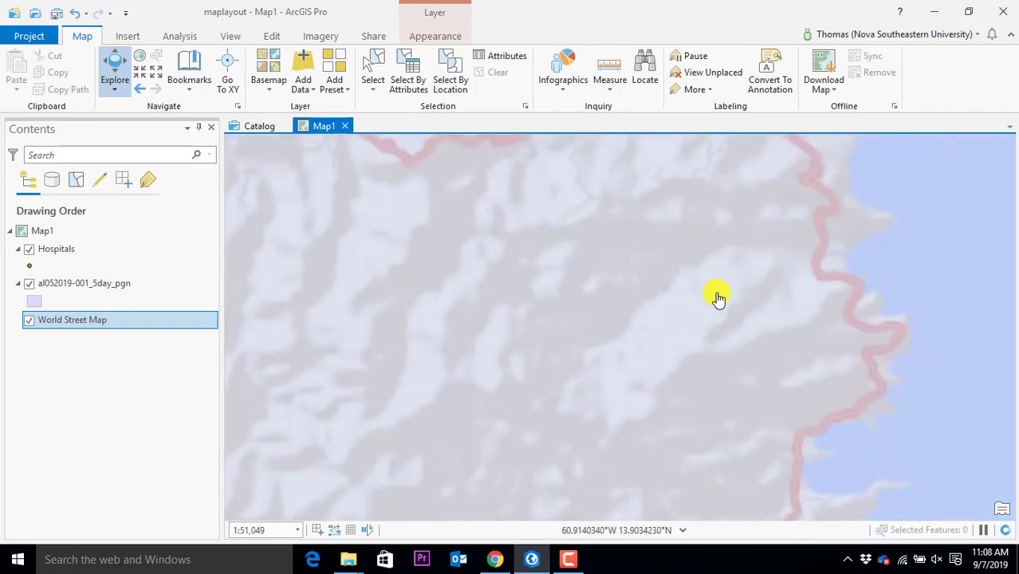
pyautogui.scroll(-7, 656, 288)
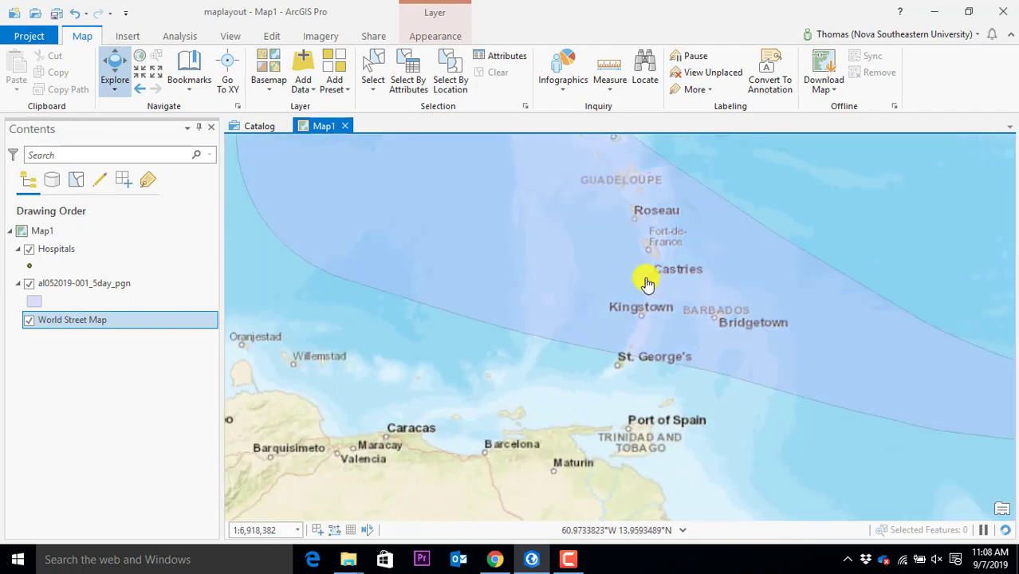
pyautogui.scroll(-2, 610, 271)
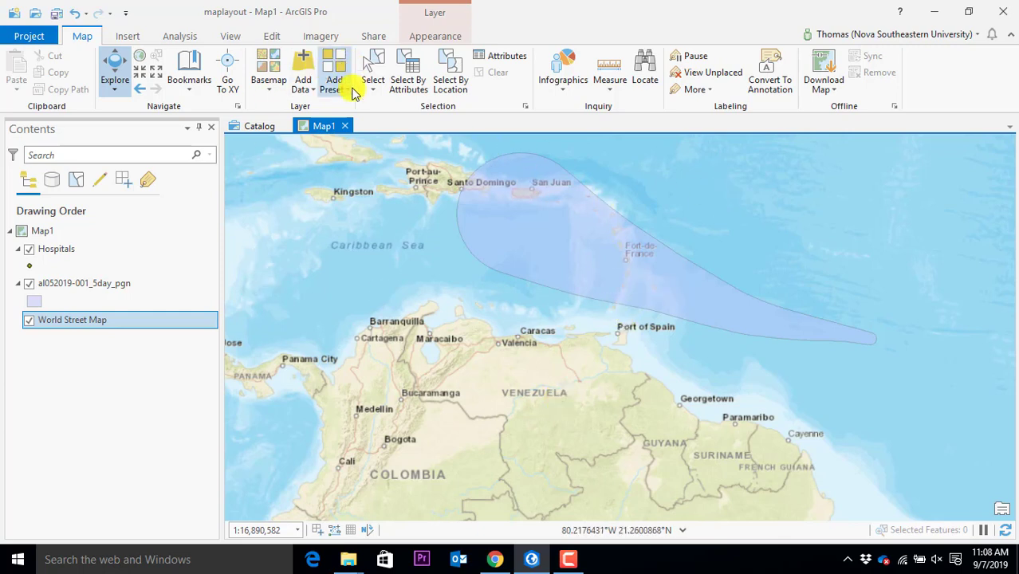
# Close the Map1 view, expand the maplayout folder and select maplayout.gdb
pyautogui.click(345, 126)
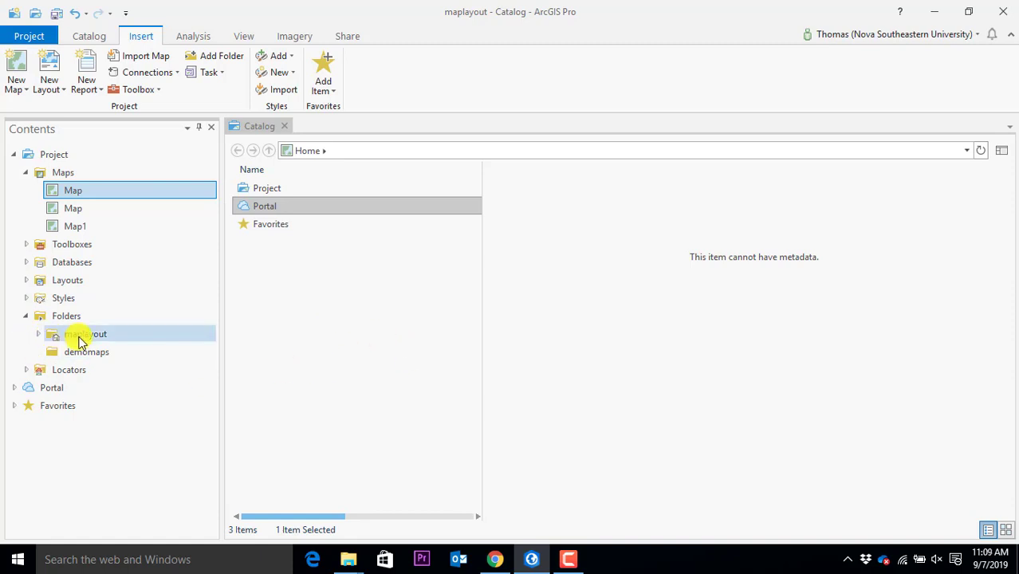
pyautogui.click(41, 336)
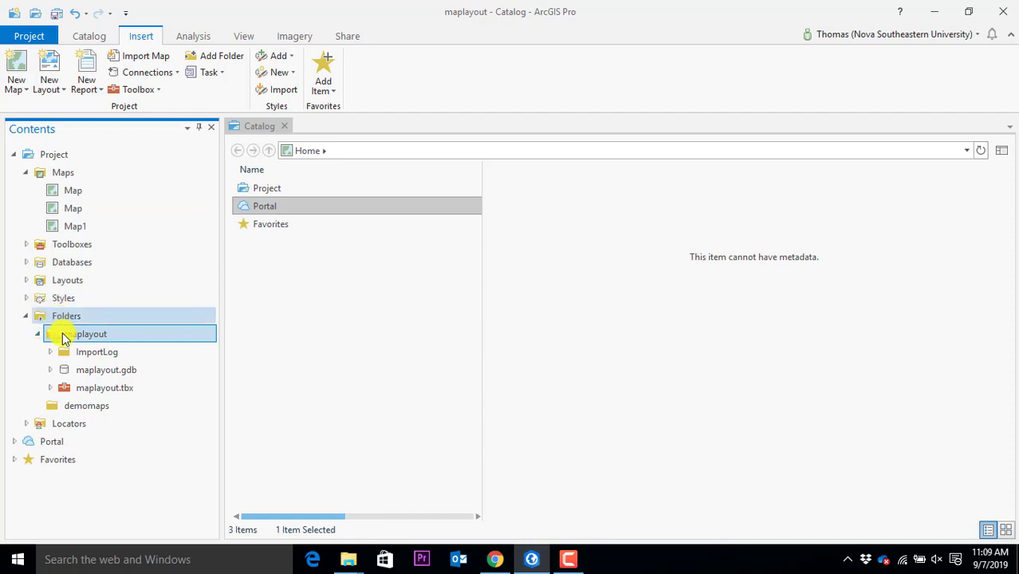
pyautogui.click(58, 375)
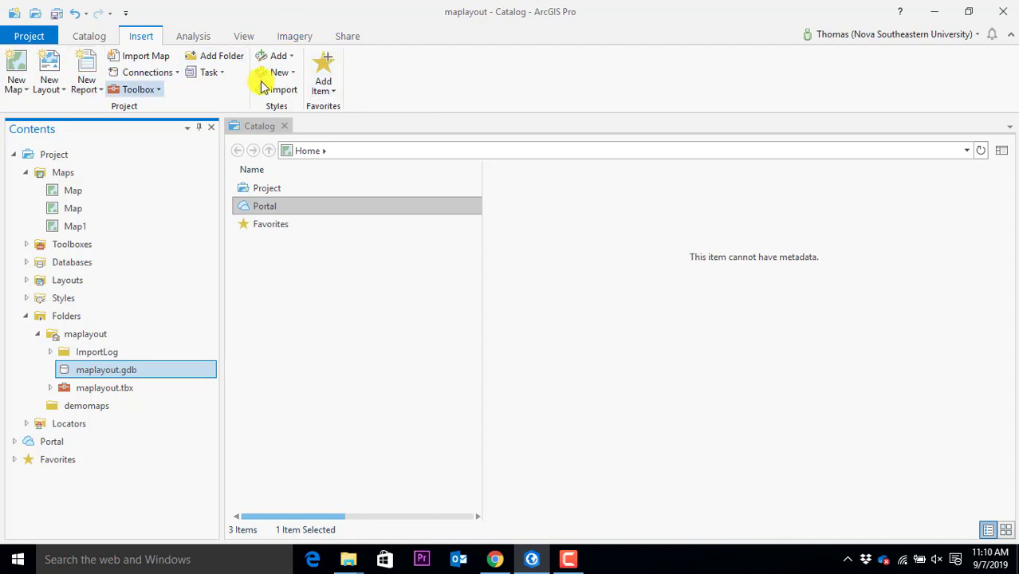
# Start a new feature class in the maplayout.gdb geodatabase via New > Feature Class
pyautogui.rightClick(132, 372)
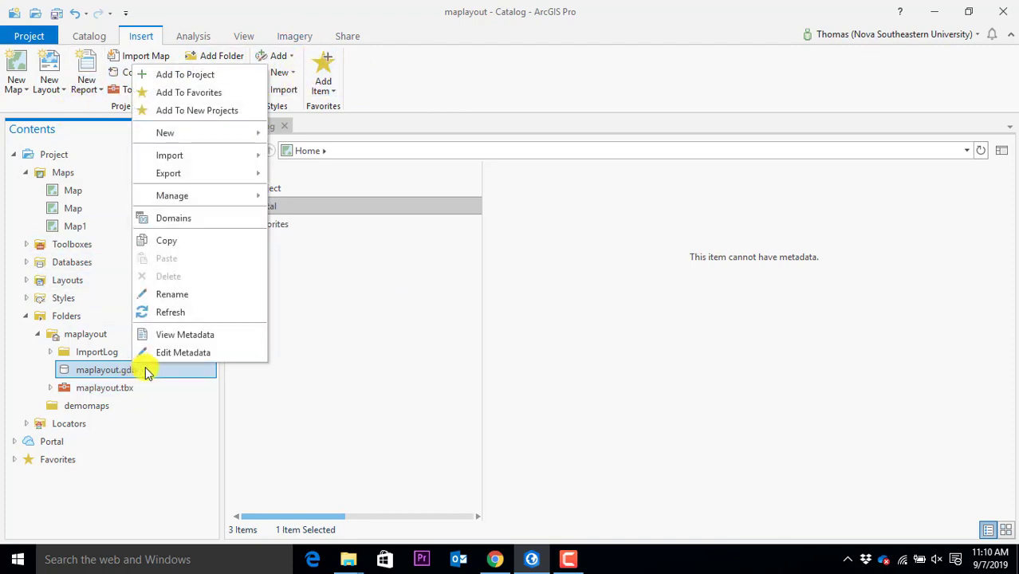
pyautogui.moveTo(211, 137)
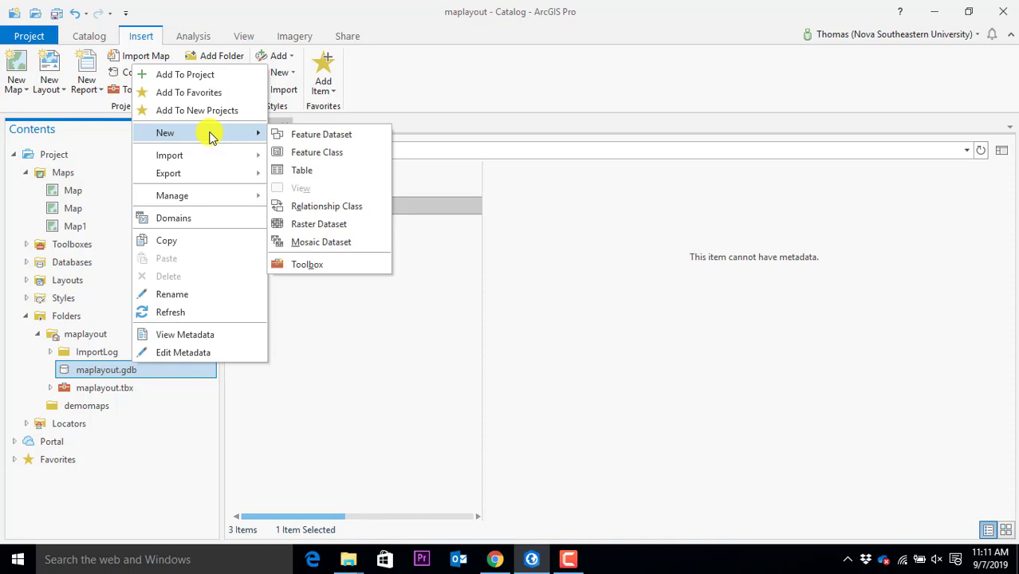
pyautogui.click(310, 158)
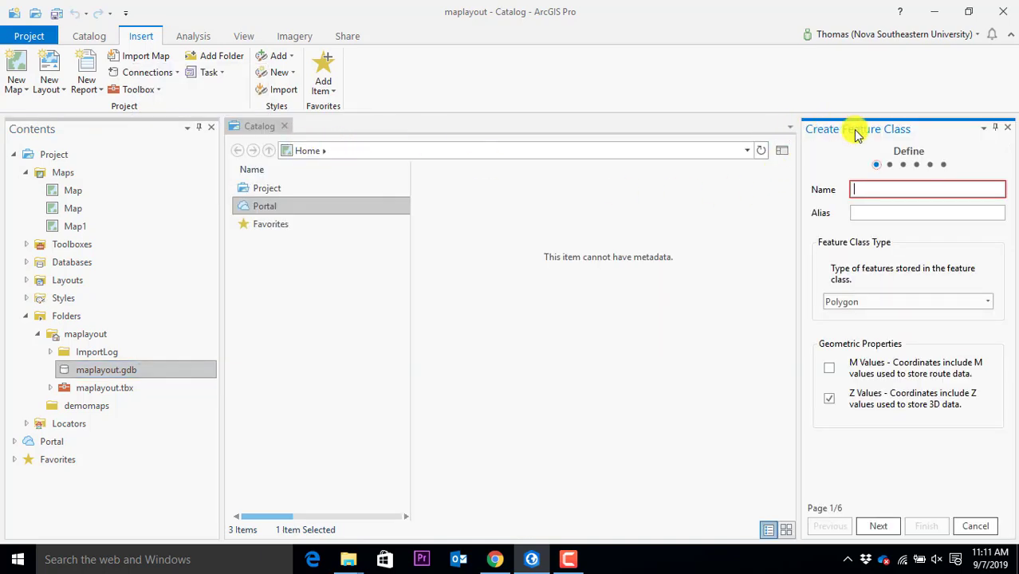
# Name the new feature class 'cars' with Point geometry and continue to the Fields page
pyautogui.moveTo(865, 129); pyautogui.dragTo(323, 75)
pyautogui.moveTo(469, 100); pyautogui.dragTo(807, 119)
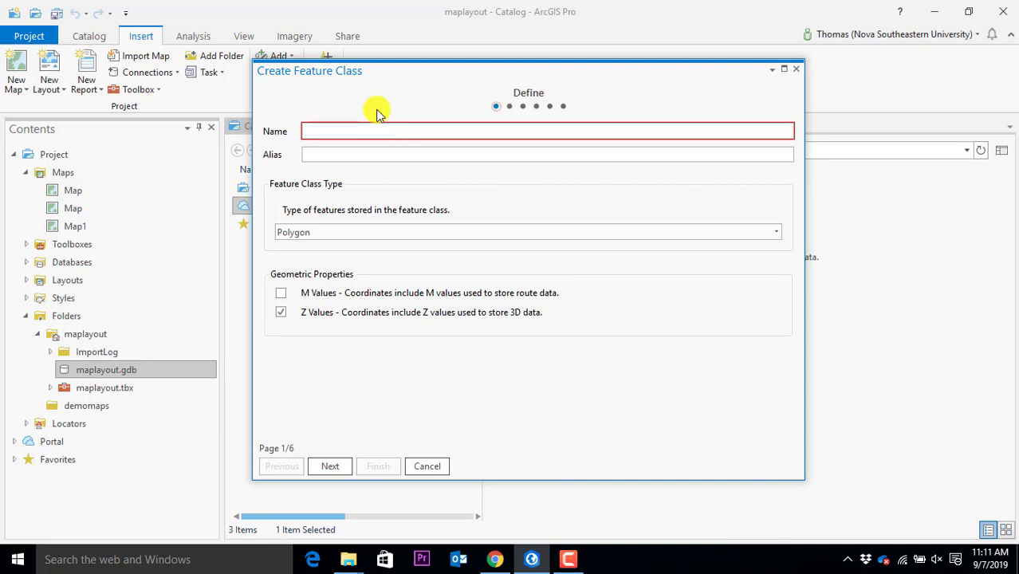
pyautogui.write('cars')
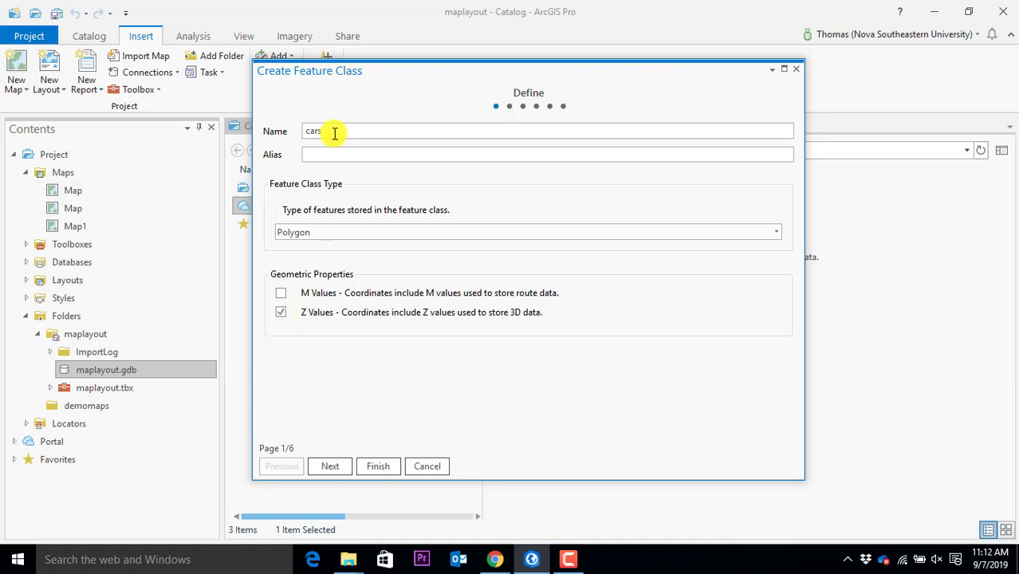
pyautogui.click(330, 234)
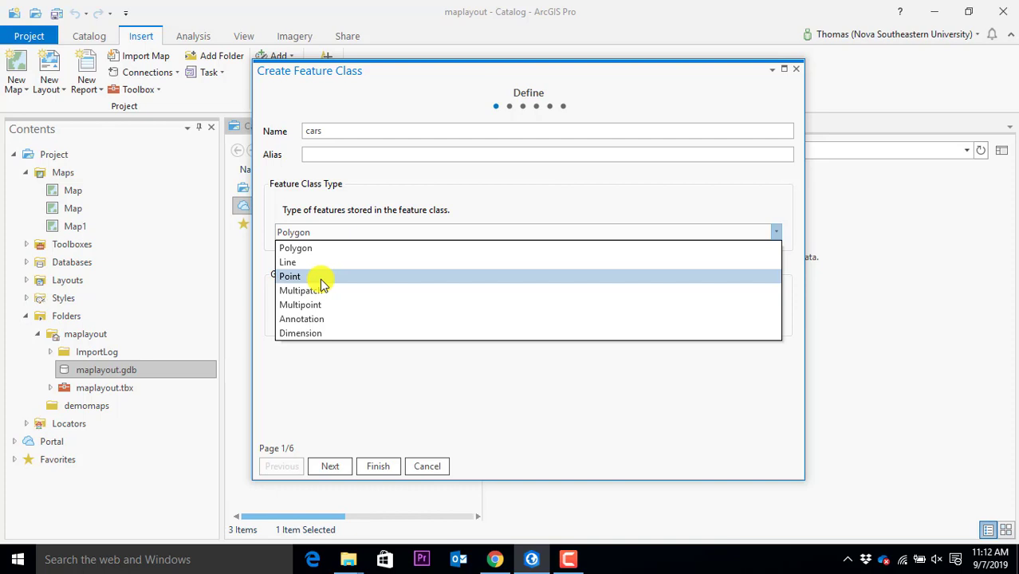
pyautogui.click(319, 278)
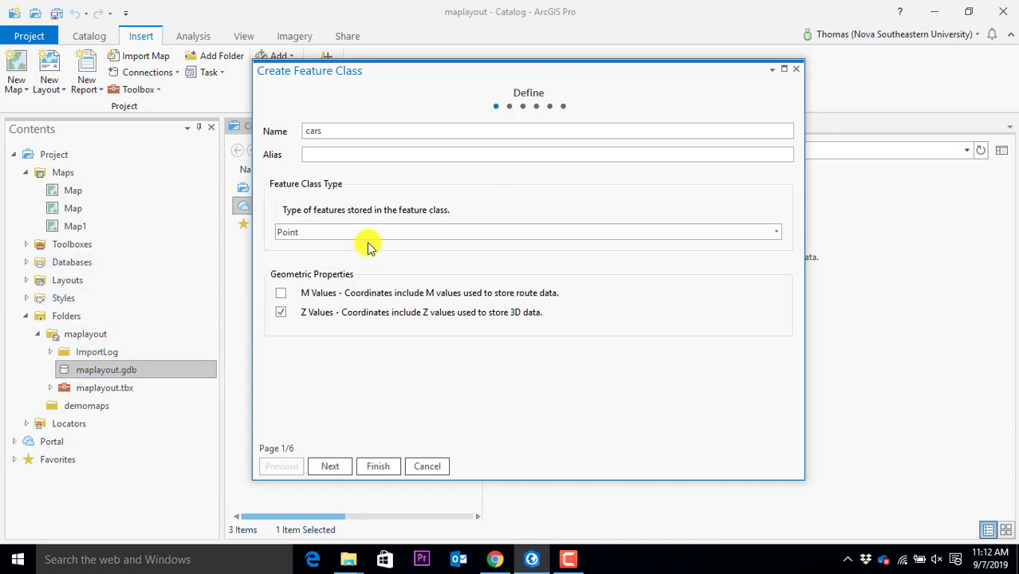
pyautogui.click(335, 467)
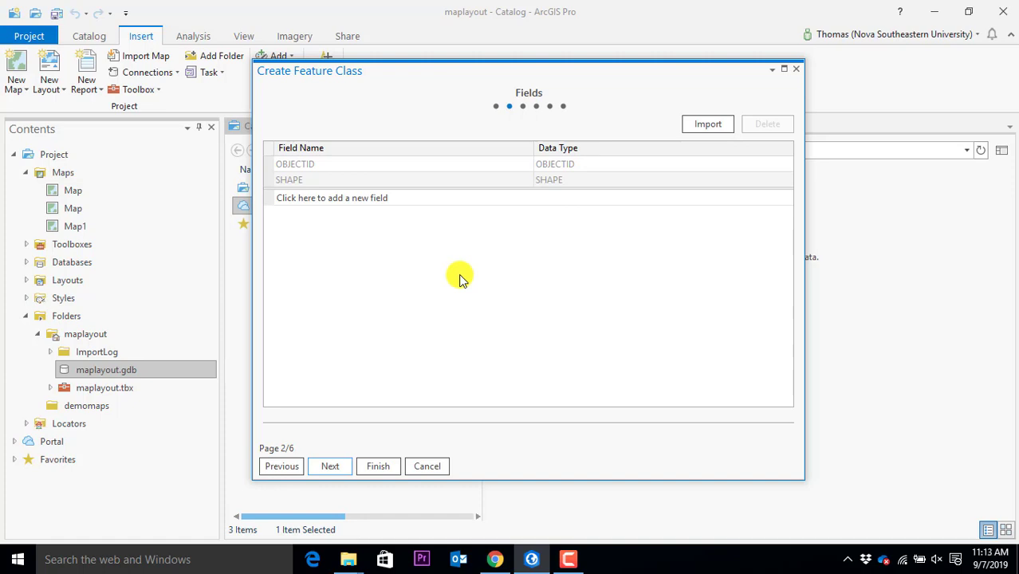
# Add a Text field named 'color' to the cars feature class
pyautogui.click(342, 199)
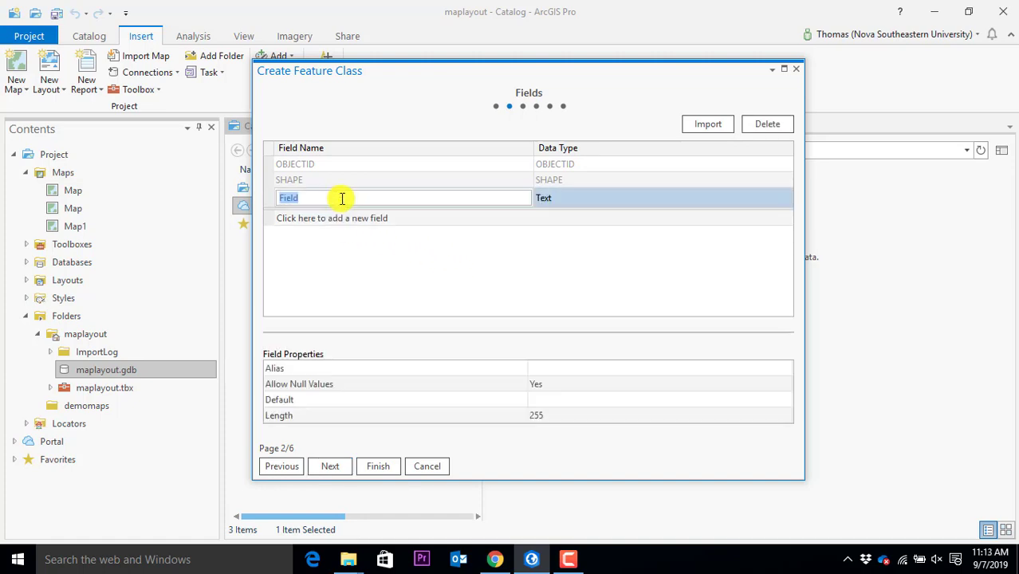
pyautogui.write('color')
pyautogui.click(585, 200)
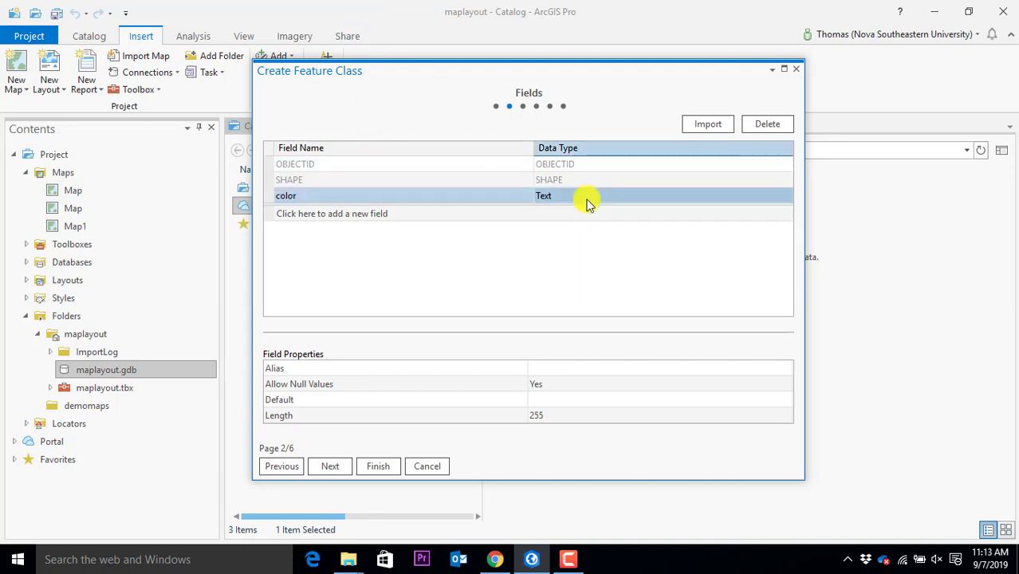
pyautogui.click(575, 196)
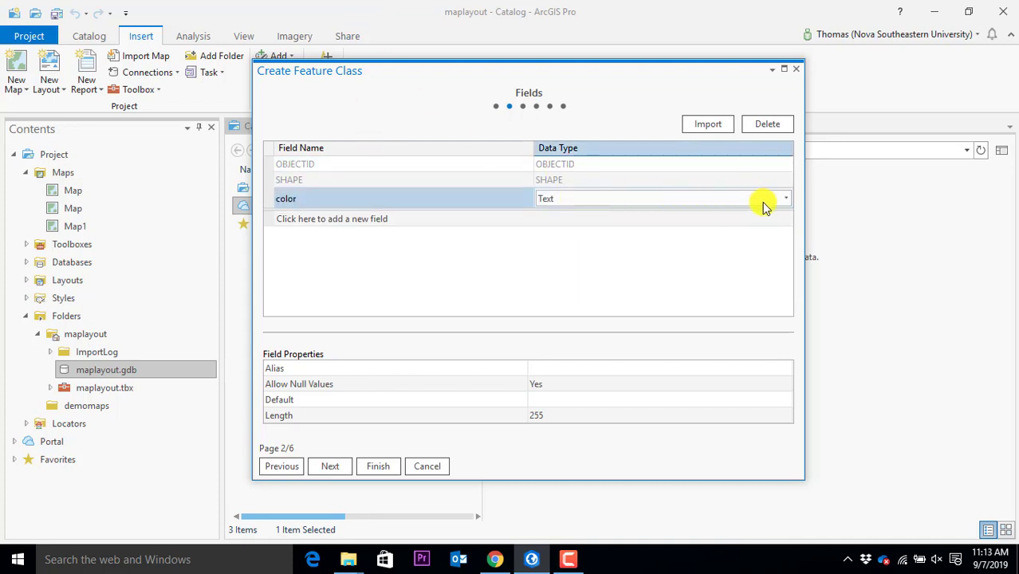
pyautogui.click(791, 201)
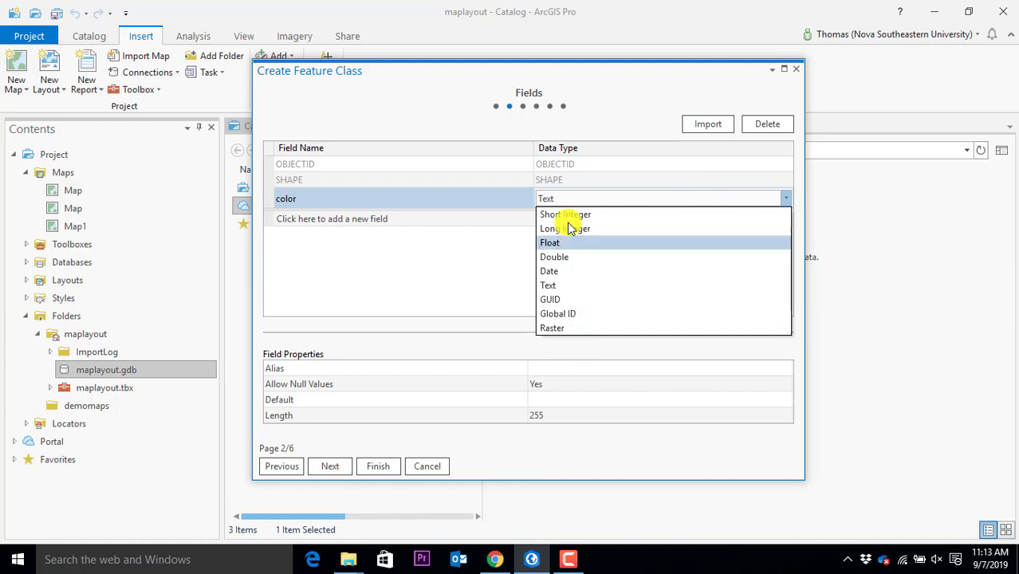
pyautogui.click(569, 285)
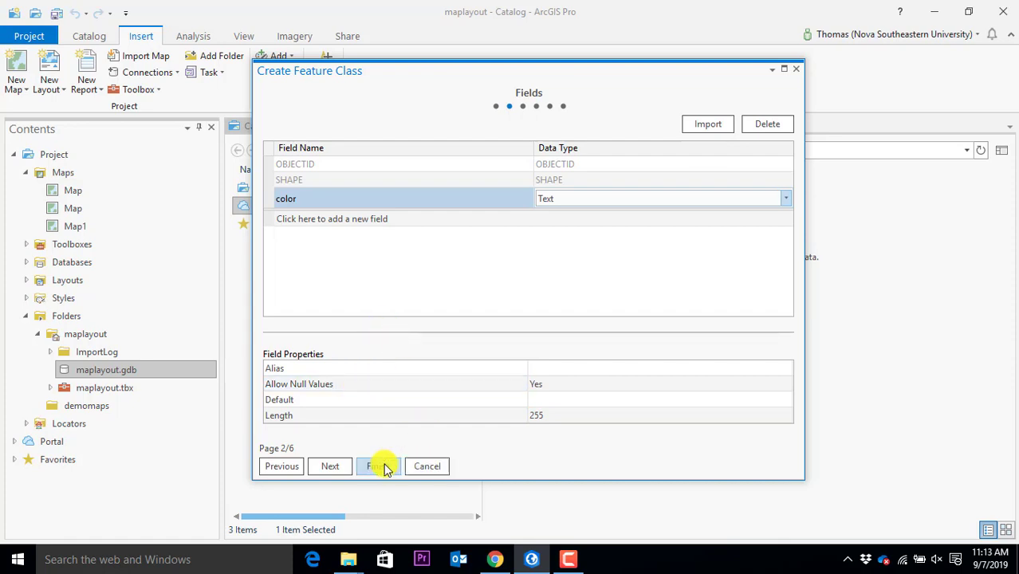
pyautogui.click(336, 471)
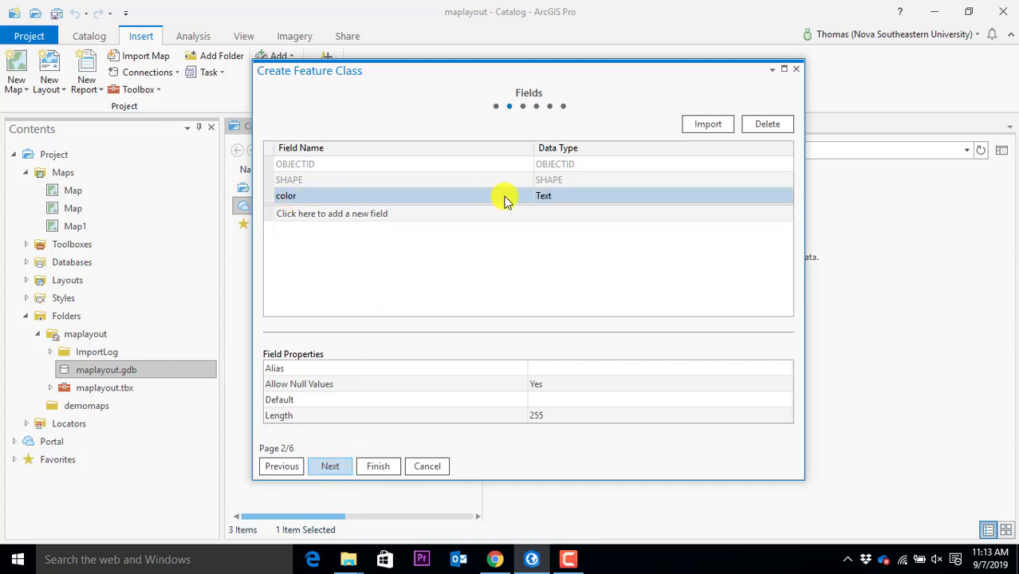
# Accept Web Mercator and default tolerance, resolution and storage, then finish creating cars
pyautogui.click(330, 468)
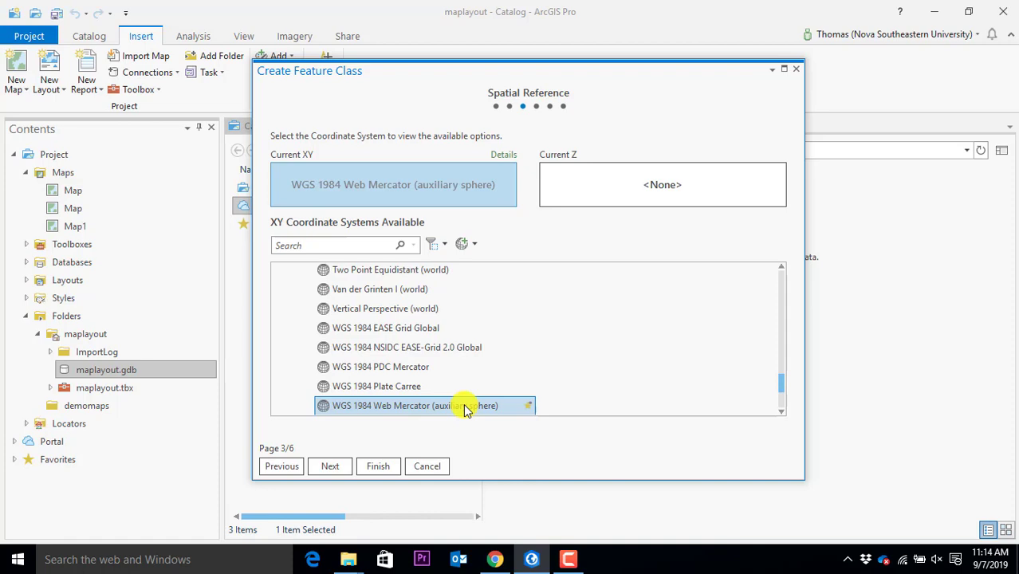
pyautogui.click(339, 469)
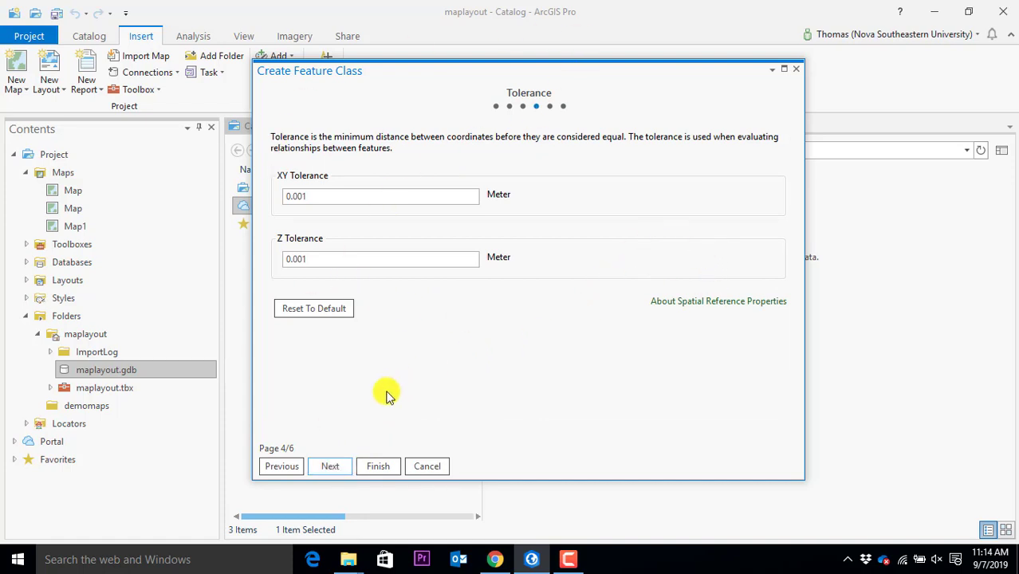
pyautogui.click(341, 469)
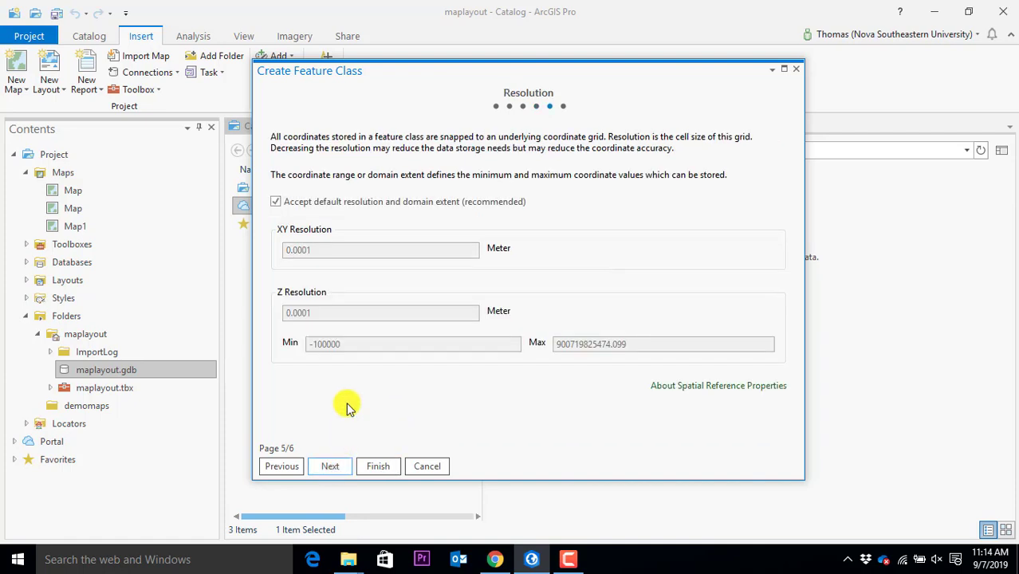
pyautogui.click(345, 469)
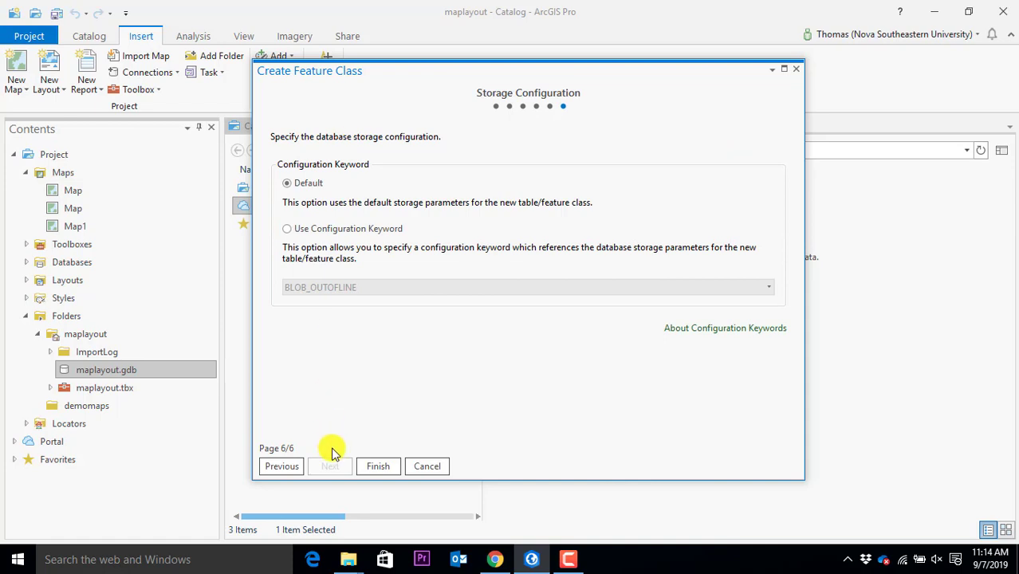
pyautogui.click(373, 469)
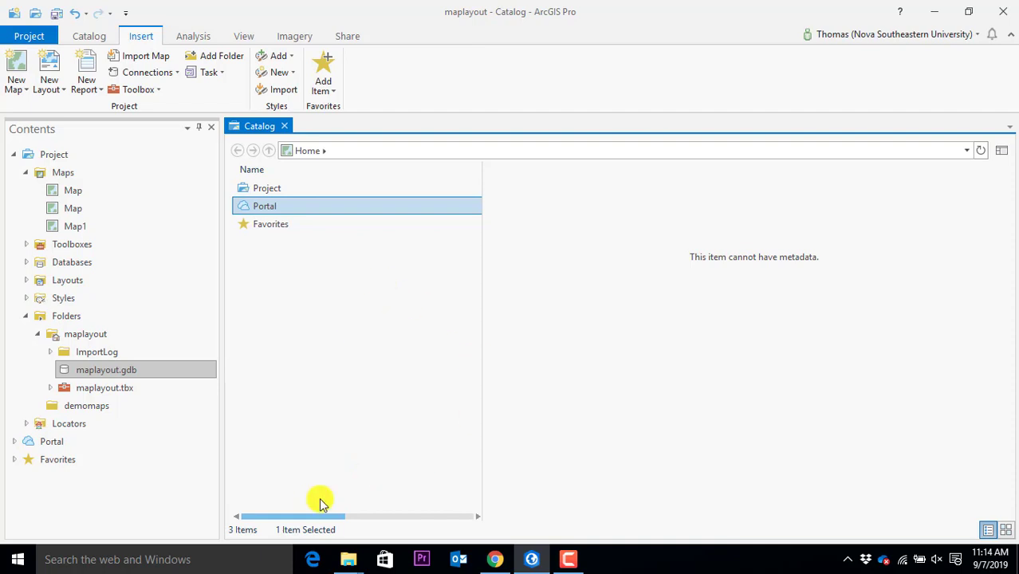
# Refresh maplayout.gdb and browse Project > Databases > maplayout.gdb in the Catalog view
pyautogui.click(93, 374)
pyautogui.rightClick(93, 375)
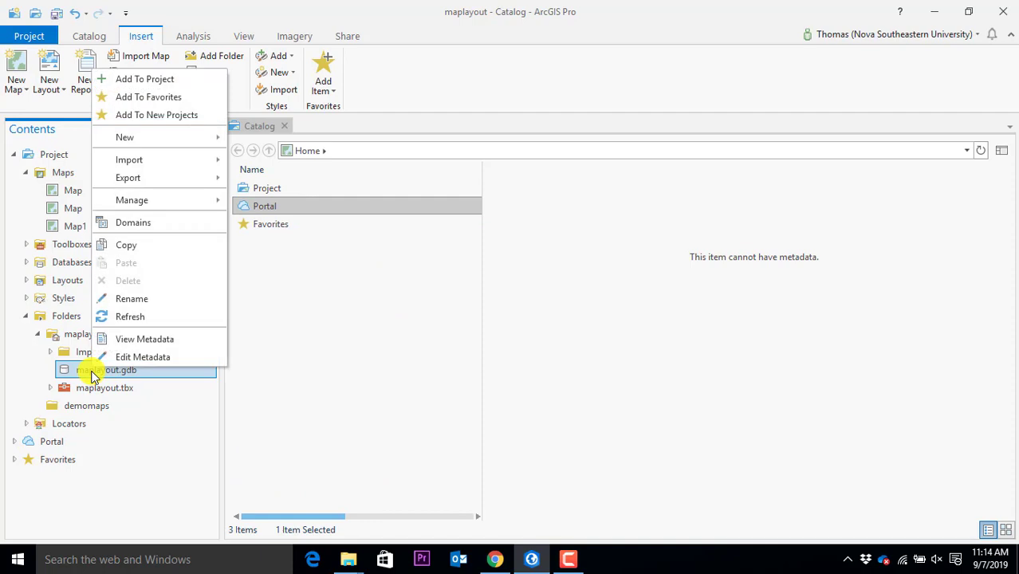
pyautogui.click(127, 317)
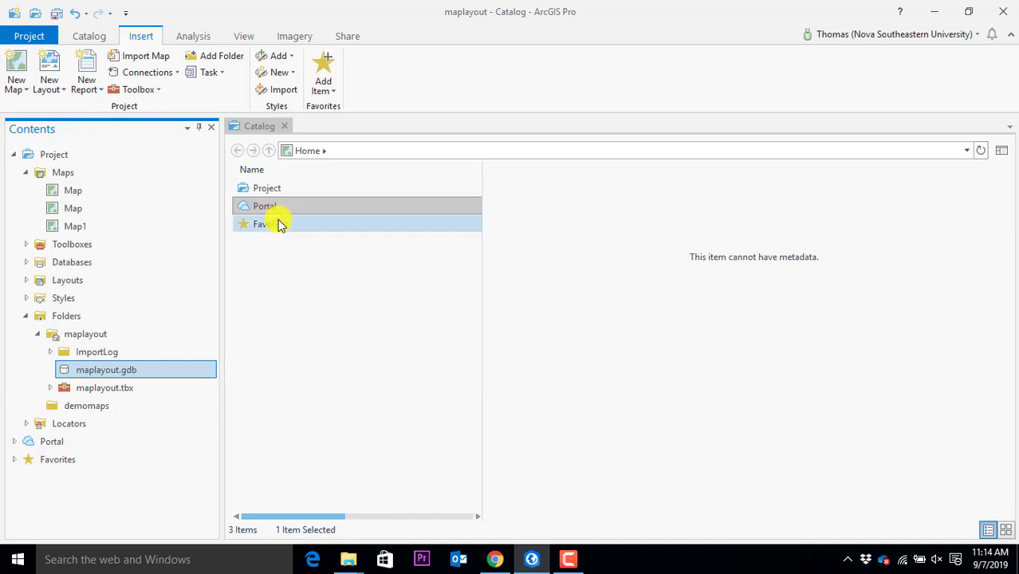
pyautogui.doubleClick(268, 190)
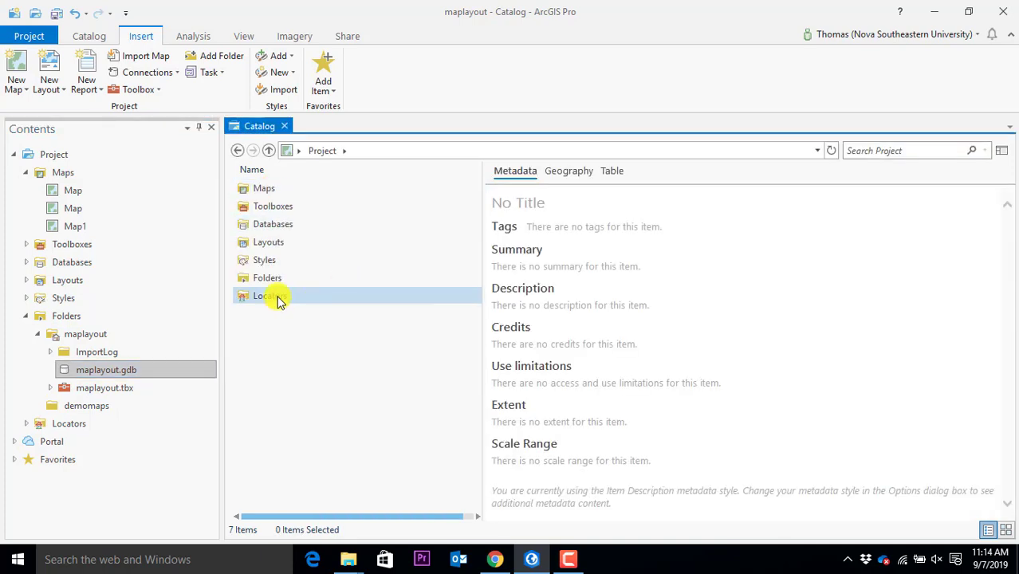
pyautogui.doubleClick(276, 224)
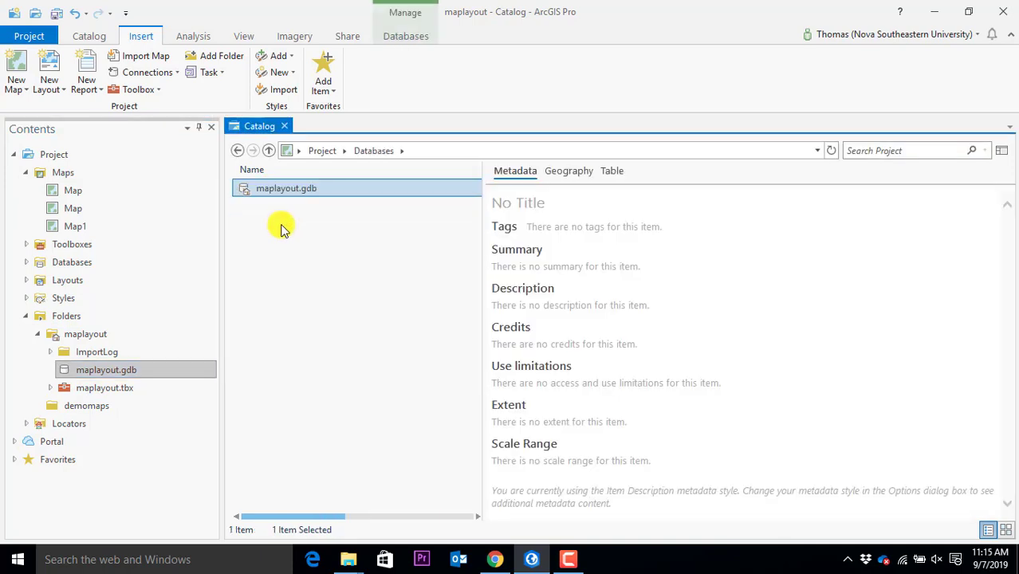
pyautogui.doubleClick(287, 190)
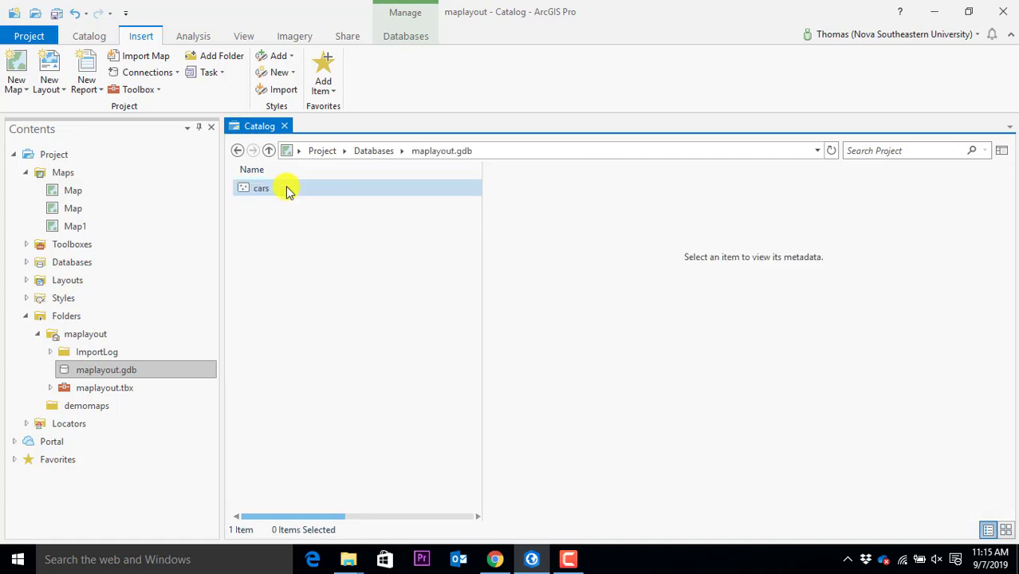
# Refresh maplayout.gdb again, reopen it and select the new cars feature class
pyautogui.doubleClick(238, 151)
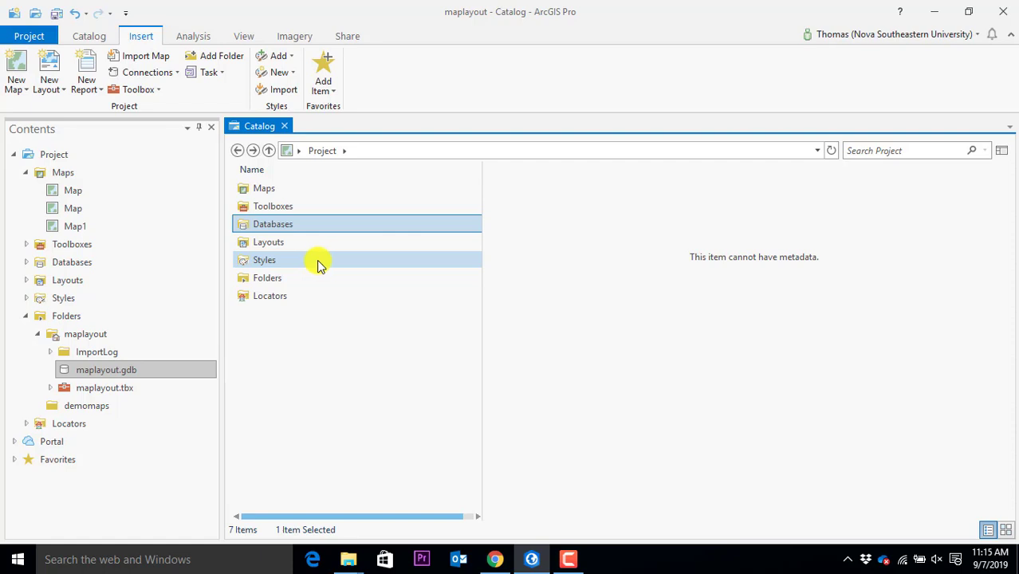
pyautogui.doubleClick(276, 229)
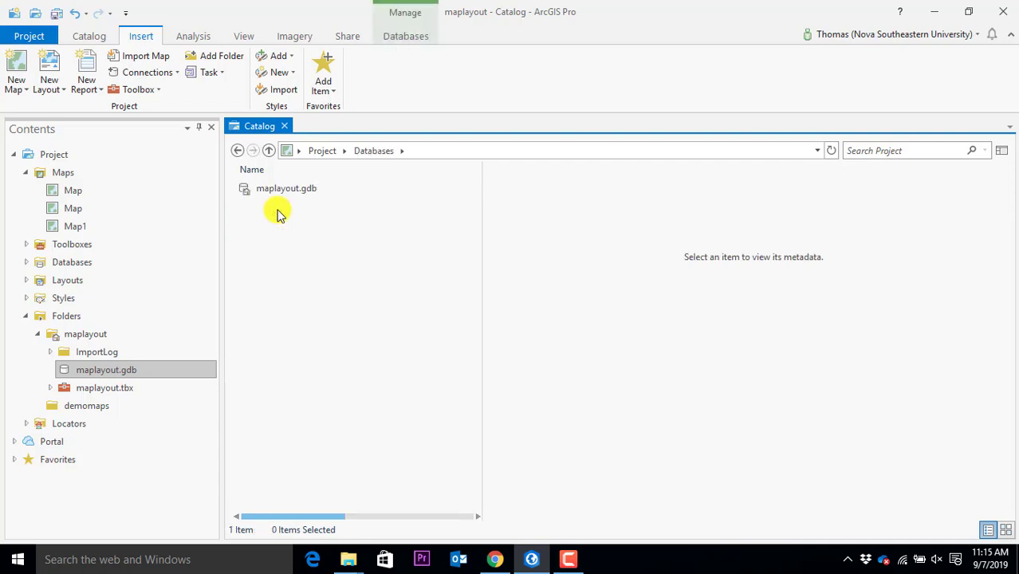
pyautogui.rightClick(278, 191)
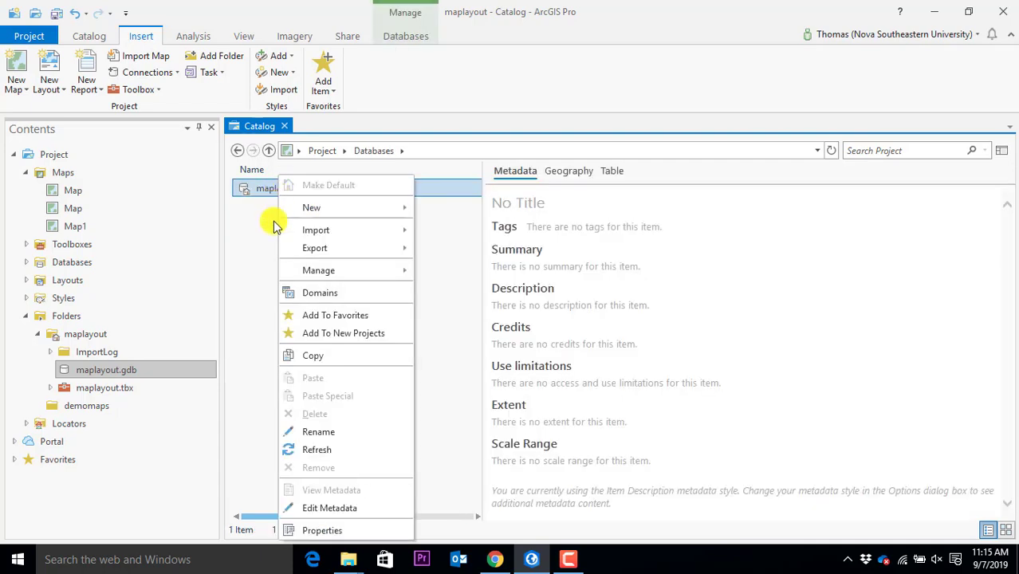
pyautogui.click(320, 452)
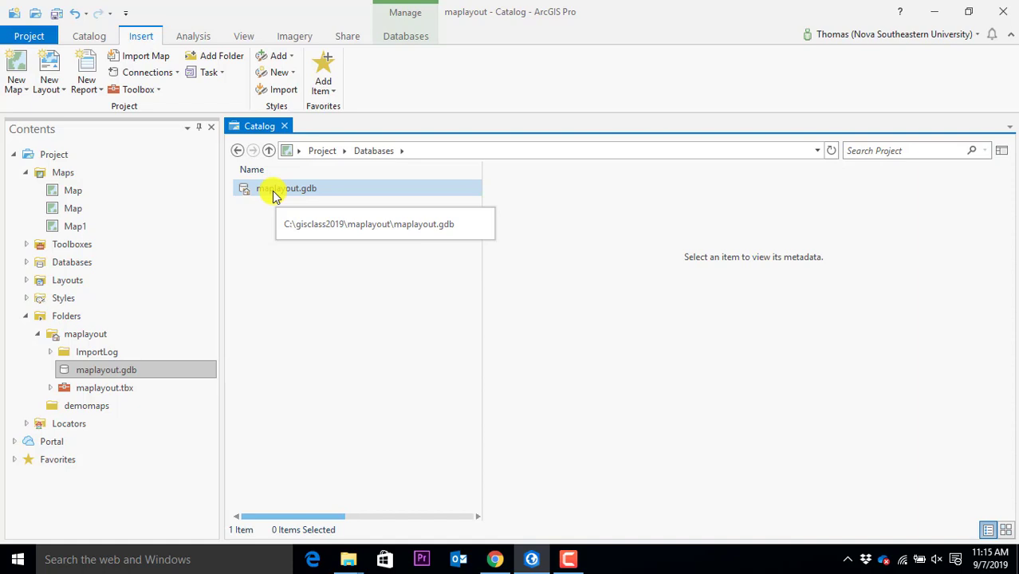
pyautogui.doubleClick(273, 194)
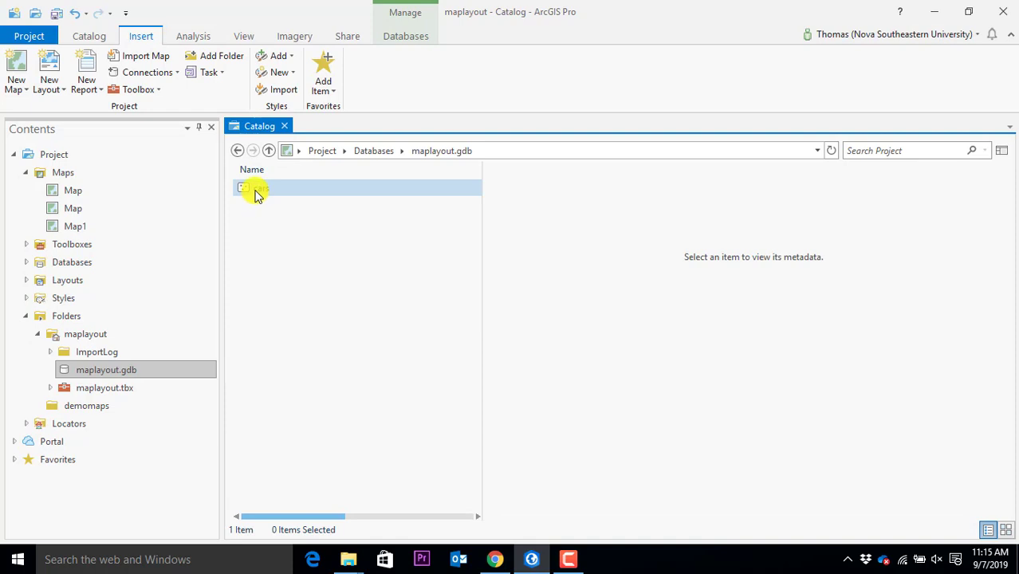
pyautogui.click(256, 195)
# Preview the empty cars attribute table with its OBJECTID, Shape and color columns
pyautogui.click(572, 177)
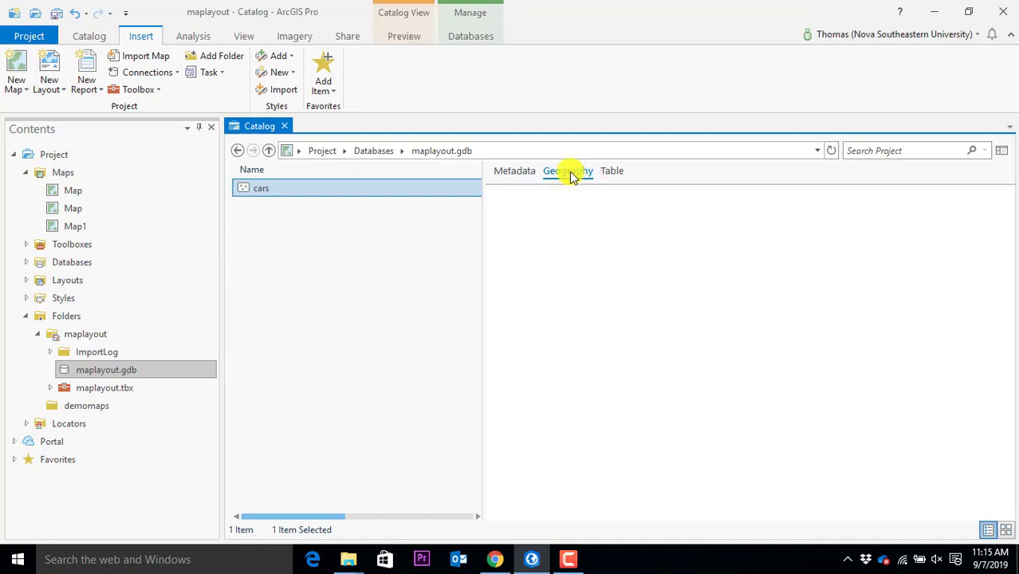
pyautogui.click(610, 172)
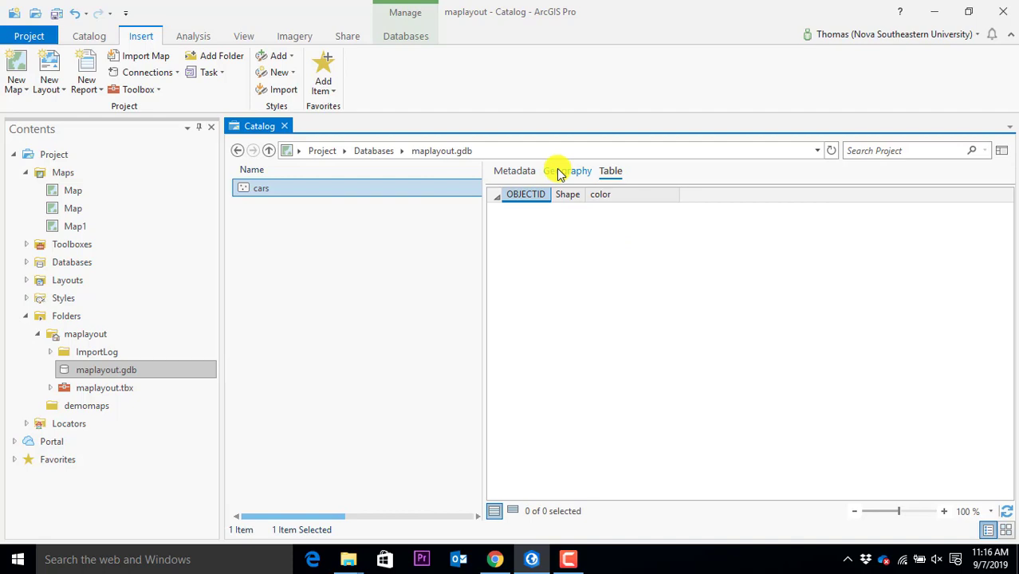
pyautogui.click(262, 189)
# Add the cars feature class to a new map, Map2, over a Topographic basemap
pyautogui.rightClick(263, 196)
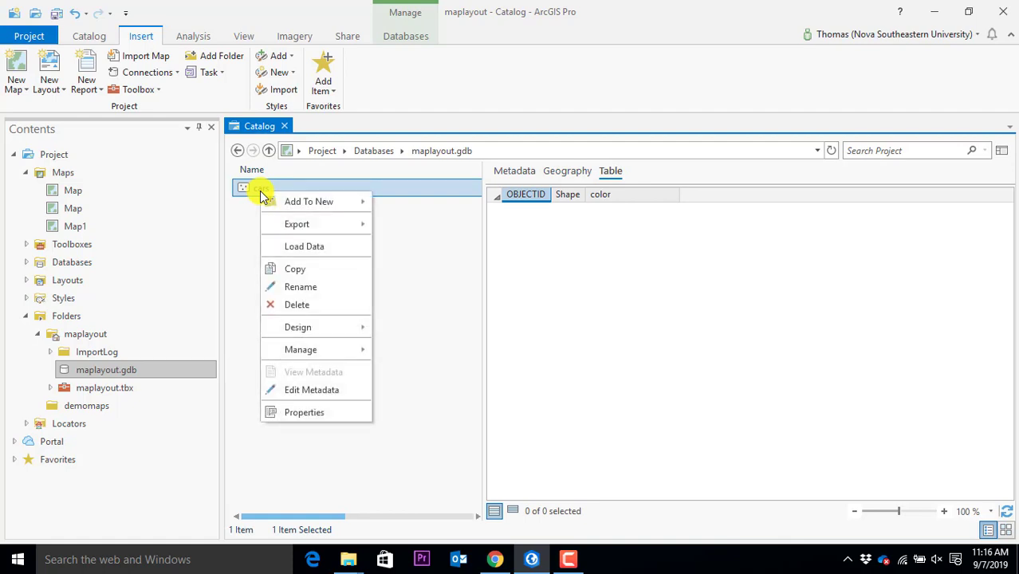
pyautogui.moveTo(302, 204)
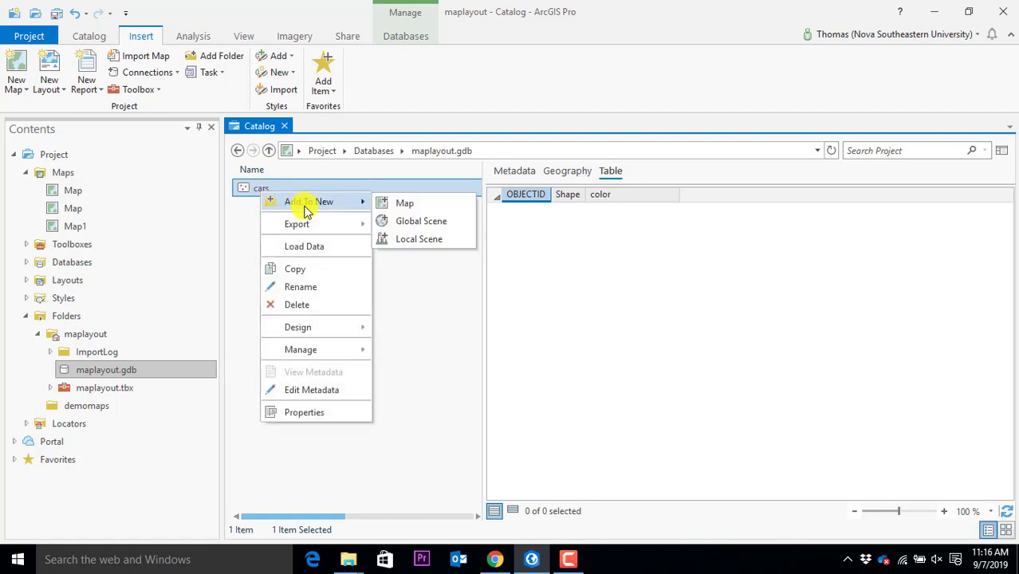
pyautogui.click(407, 204)
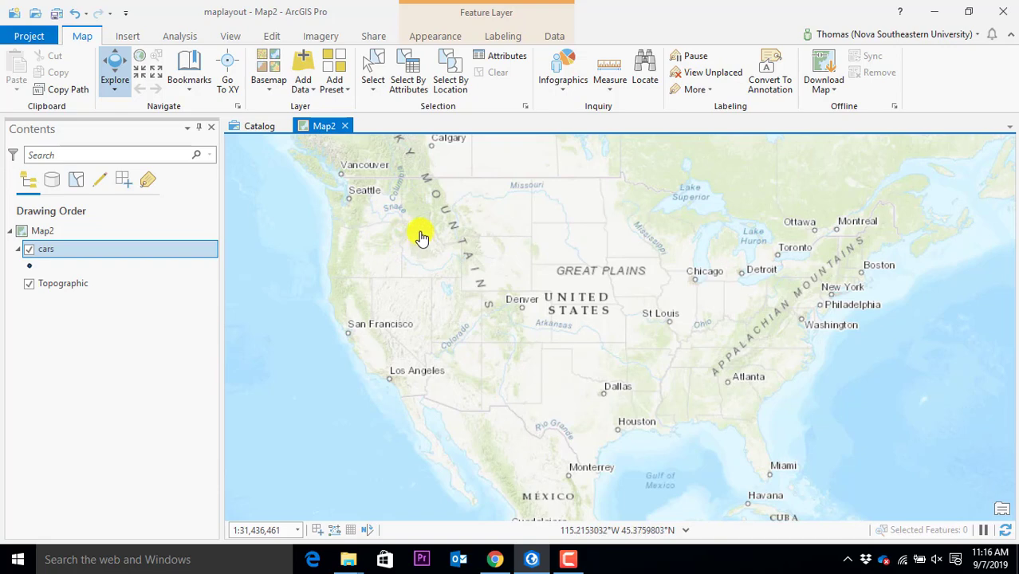
# Switch Map2's basemap from Topographic to World Imagery
pyautogui.click(270, 79)
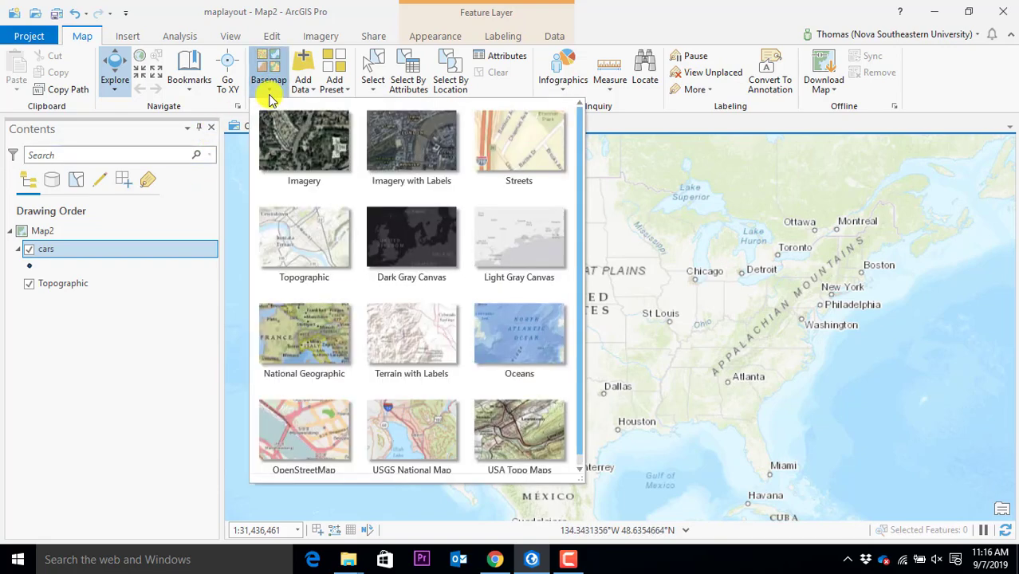
pyautogui.click(287, 151)
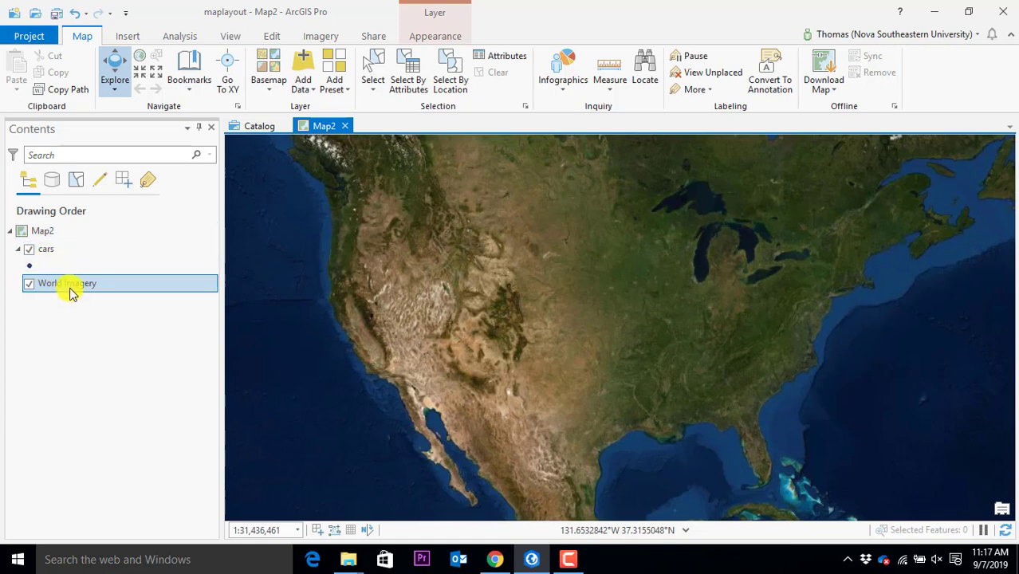
pyautogui.click(246, 128)
# Return to Map2 and zoom onto the south-east Florida coastline at about 1:566,309
pyautogui.rightClick(275, 189)
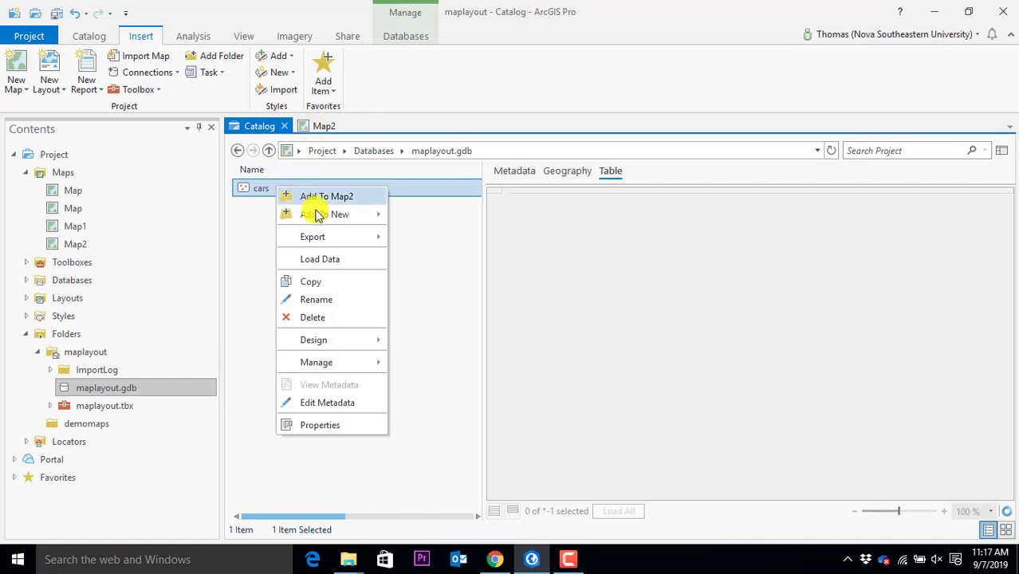
pyautogui.click(319, 128)
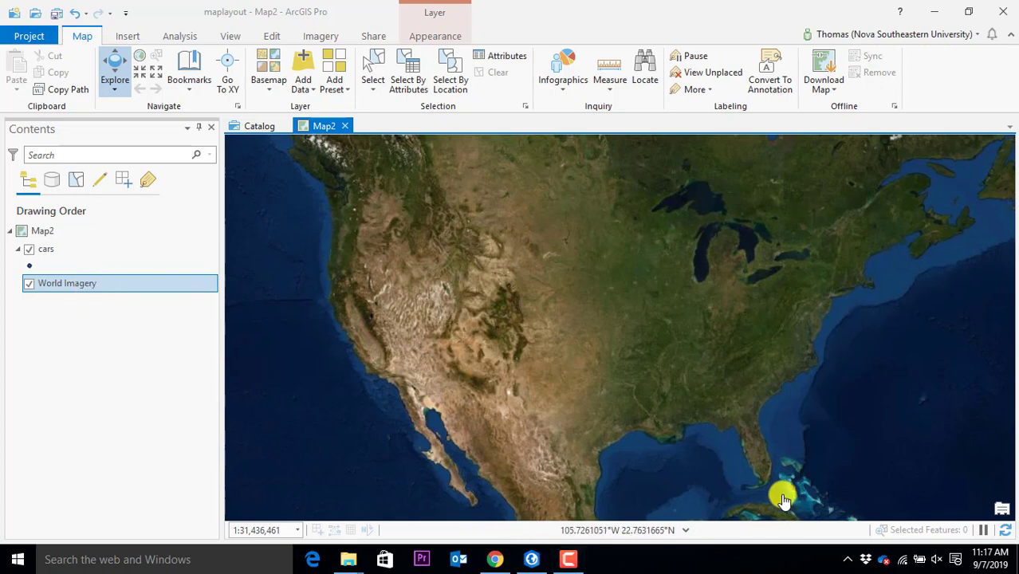
pyautogui.moveTo(770, 486); pyautogui.dragTo(482, 269)
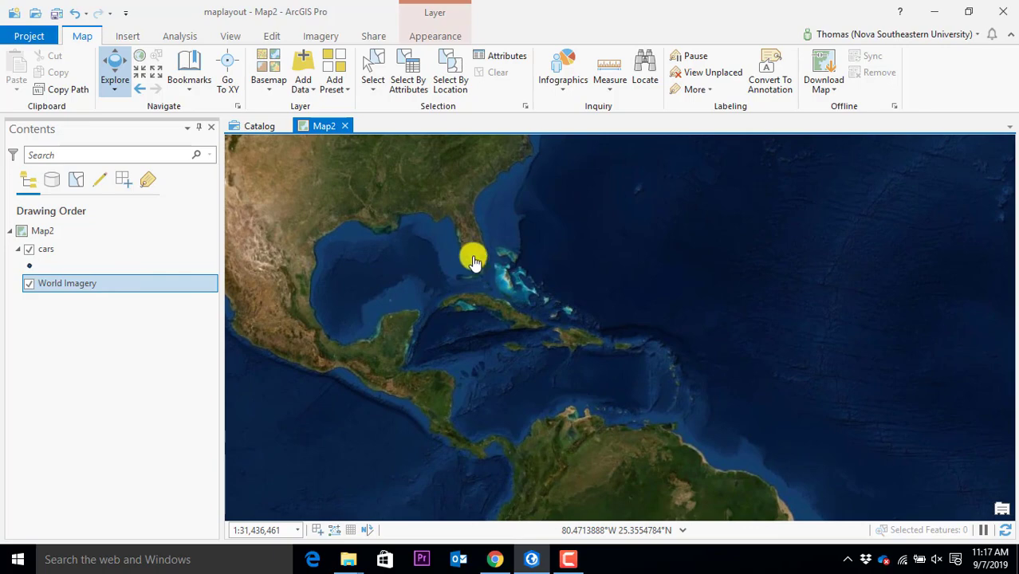
pyautogui.scroll(3, 473, 249)
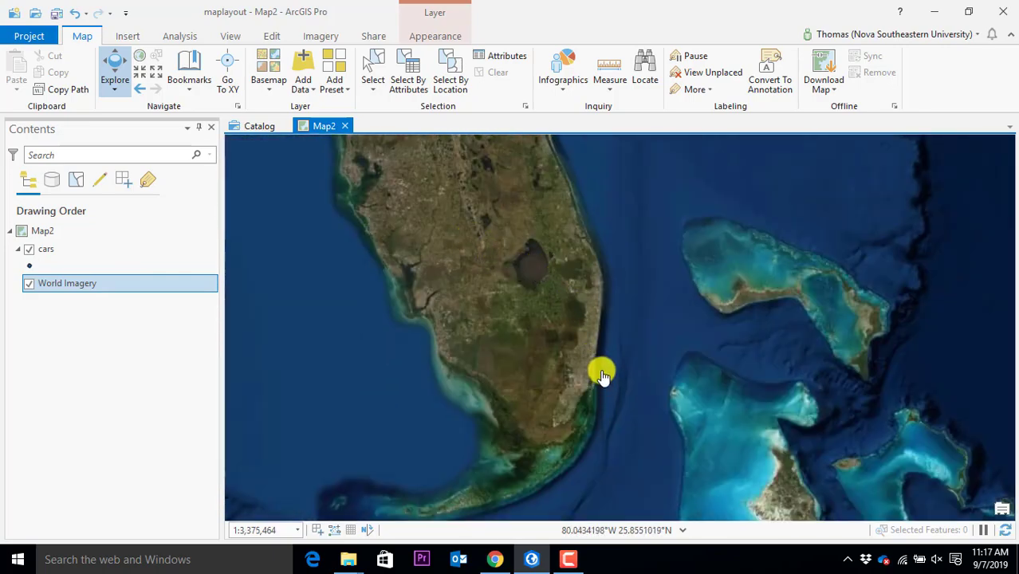
pyautogui.scroll(5, 600, 368)
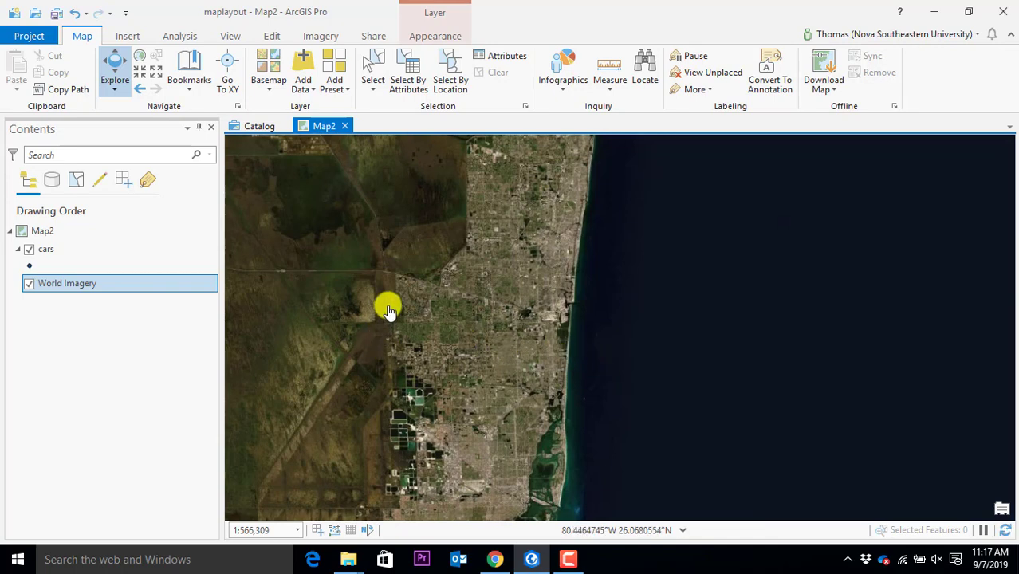
pyautogui.moveTo(409, 275); pyautogui.dragTo(427, 388)
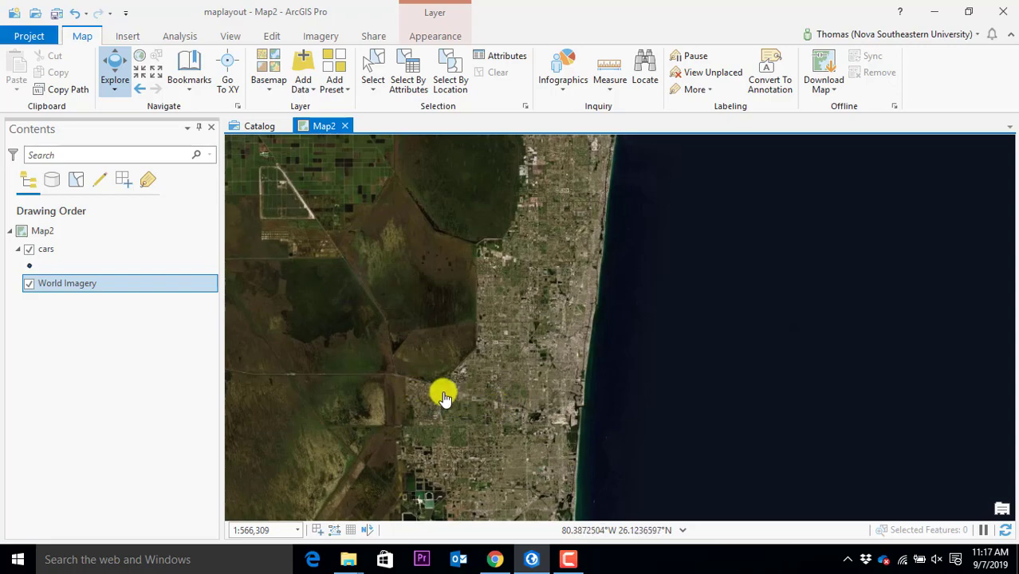
# Zoom in over the coastal urban area and bring the campus into view
pyautogui.scroll(2, 480, 413)
pyautogui.moveTo(491, 423); pyautogui.dragTo(553, 300)
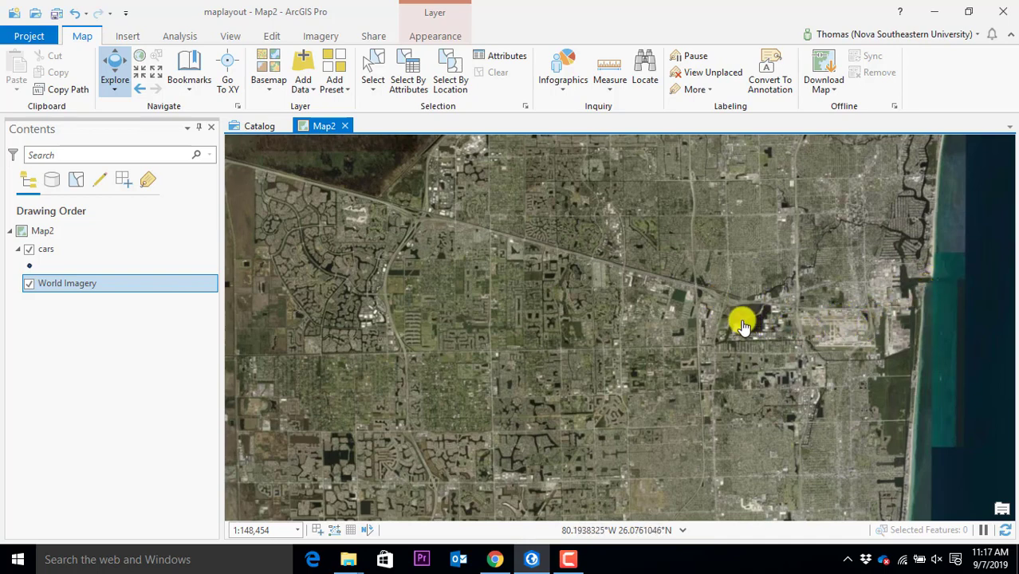
pyautogui.scroll(3, 595, 266)
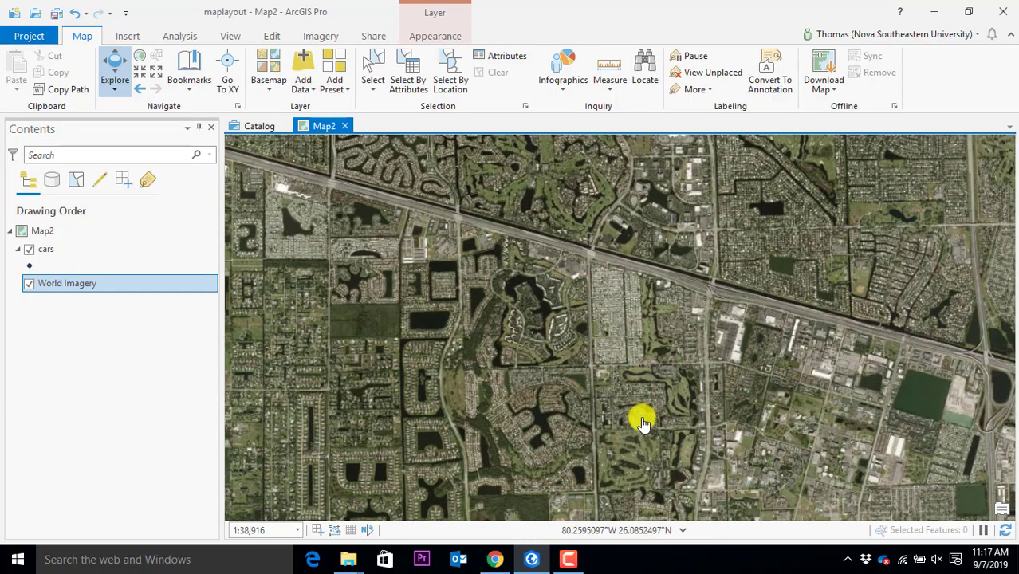
pyautogui.moveTo(658, 430); pyautogui.dragTo(579, 275)
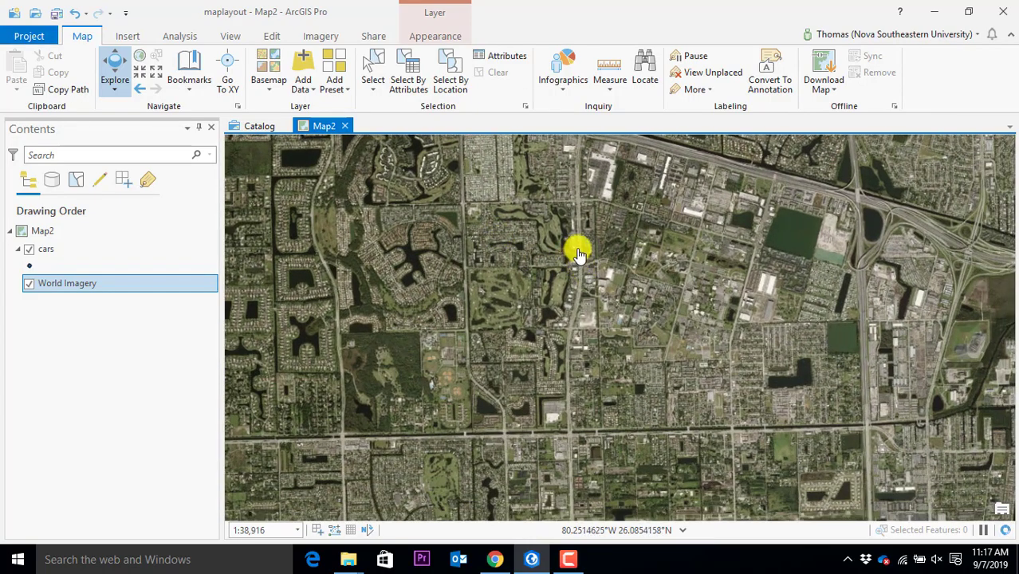
pyautogui.scroll(2, 605, 264)
pyautogui.scroll(2, 607, 271)
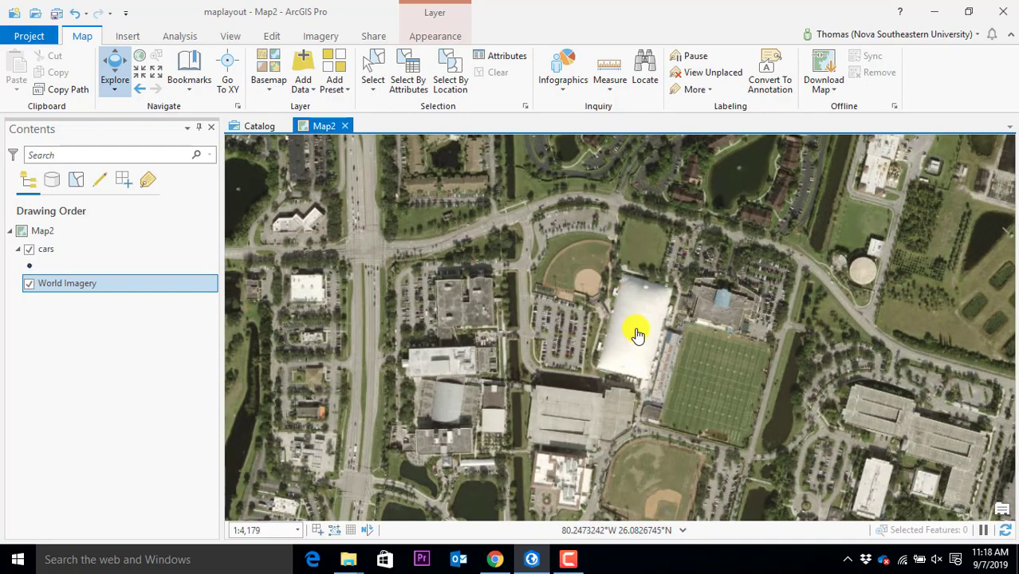
# Centre the campus parking lot full of cars, settling at about 1:701
pyautogui.moveTo(748, 405); pyautogui.dragTo(448, 245)
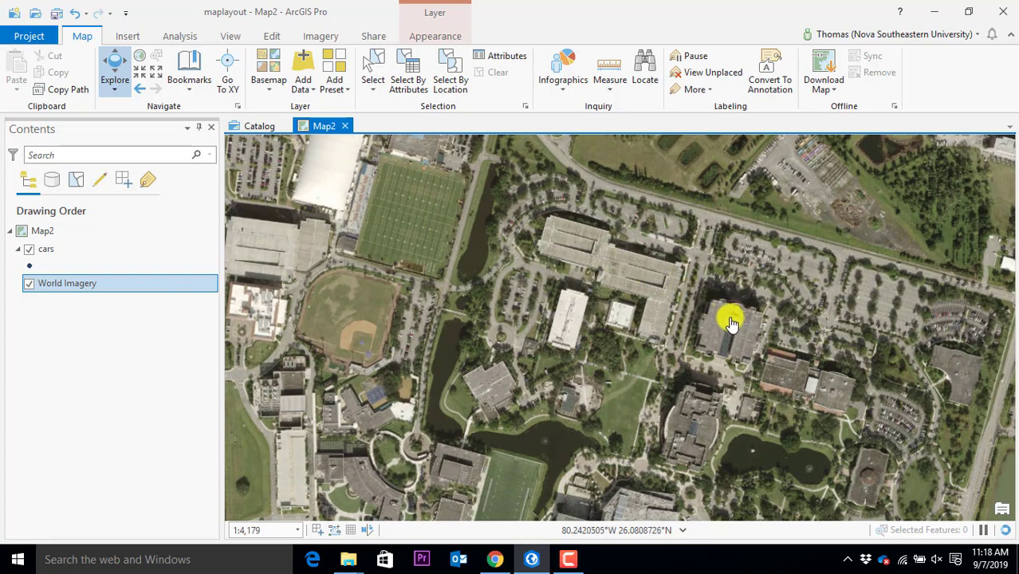
pyautogui.moveTo(729, 430); pyautogui.dragTo(625, 209)
pyautogui.moveTo(669, 402); pyautogui.dragTo(578, 400)
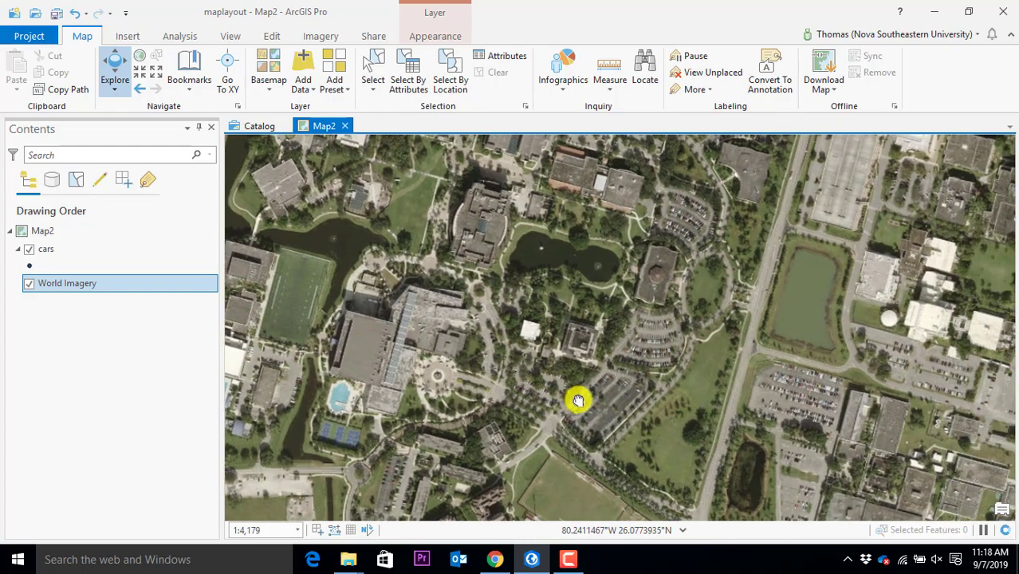
pyautogui.moveTo(641, 268); pyautogui.dragTo(701, 510)
pyautogui.scroll(3, 549, 249)
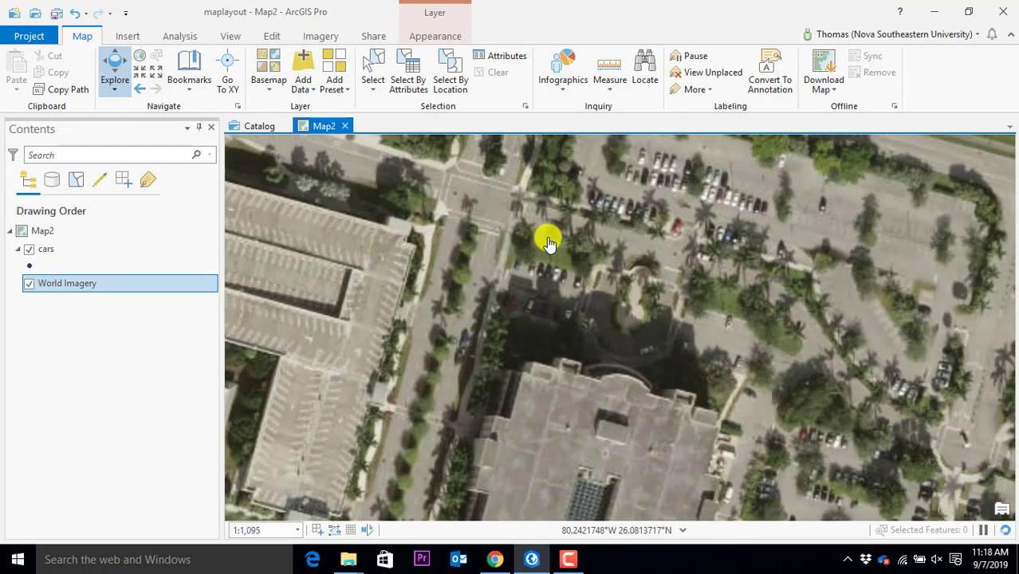
pyautogui.moveTo(690, 233); pyautogui.dragTo(472, 323)
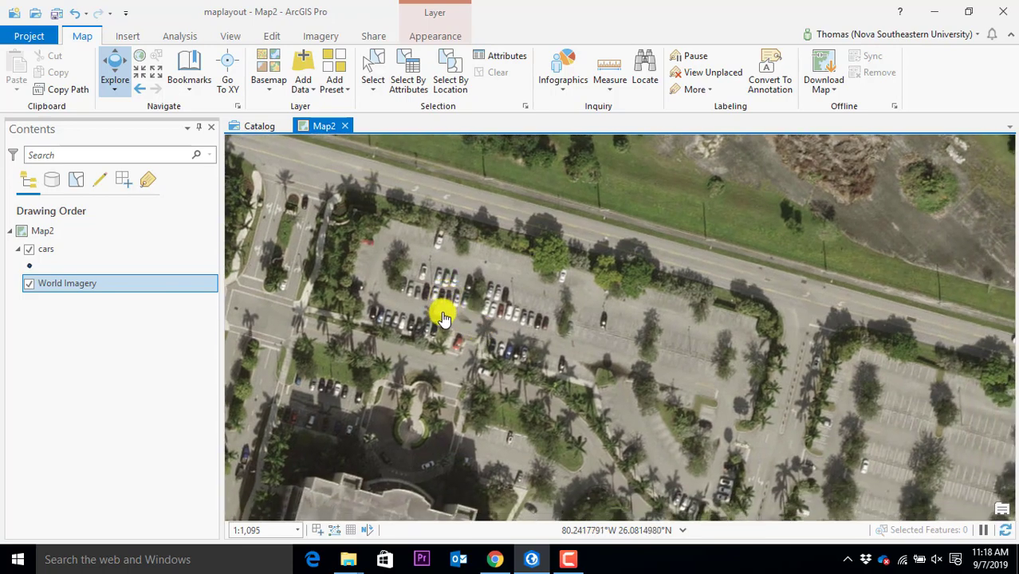
pyautogui.scroll(3, 447, 306)
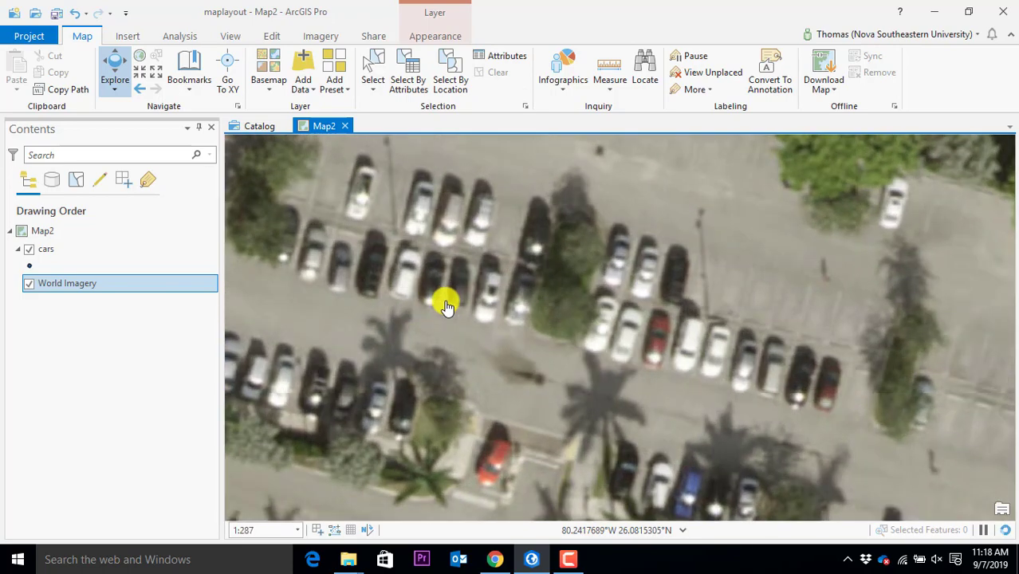
pyautogui.scroll(-1, 447, 306)
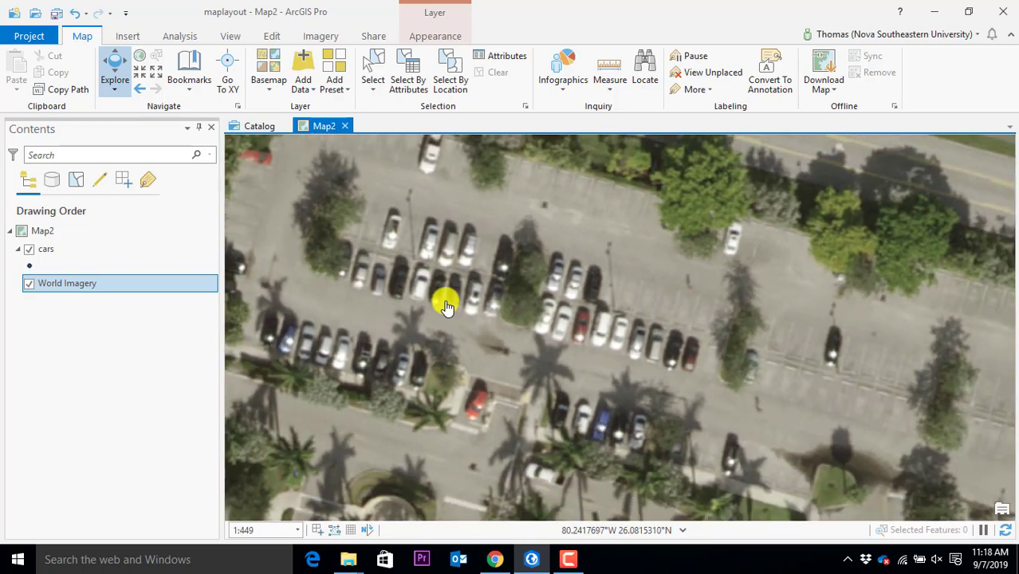
pyautogui.moveTo(437, 313); pyautogui.dragTo(528, 292)
pyautogui.scroll(-1, 528, 292)
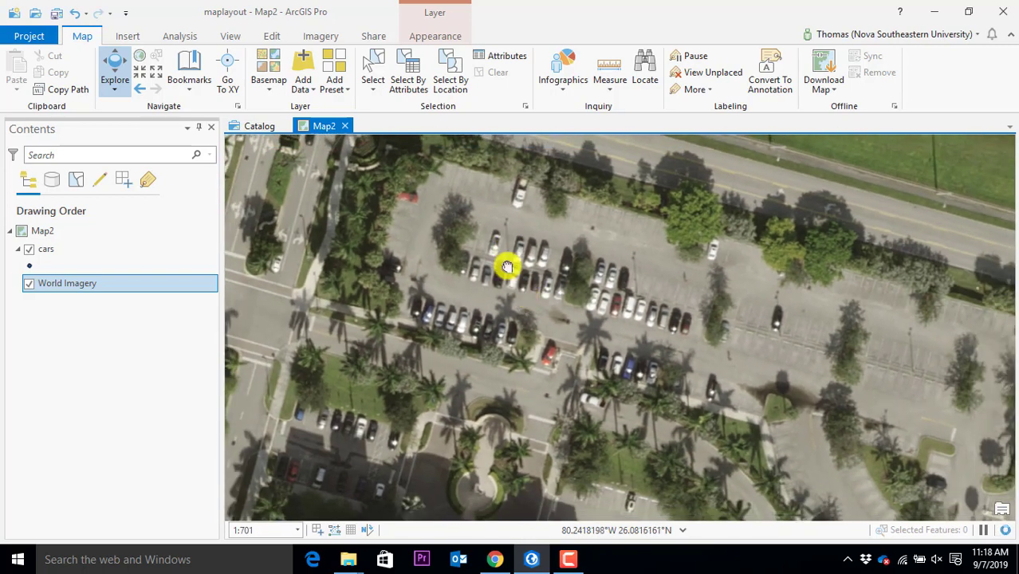
pyautogui.moveTo(499, 328); pyautogui.dragTo(492, 328)
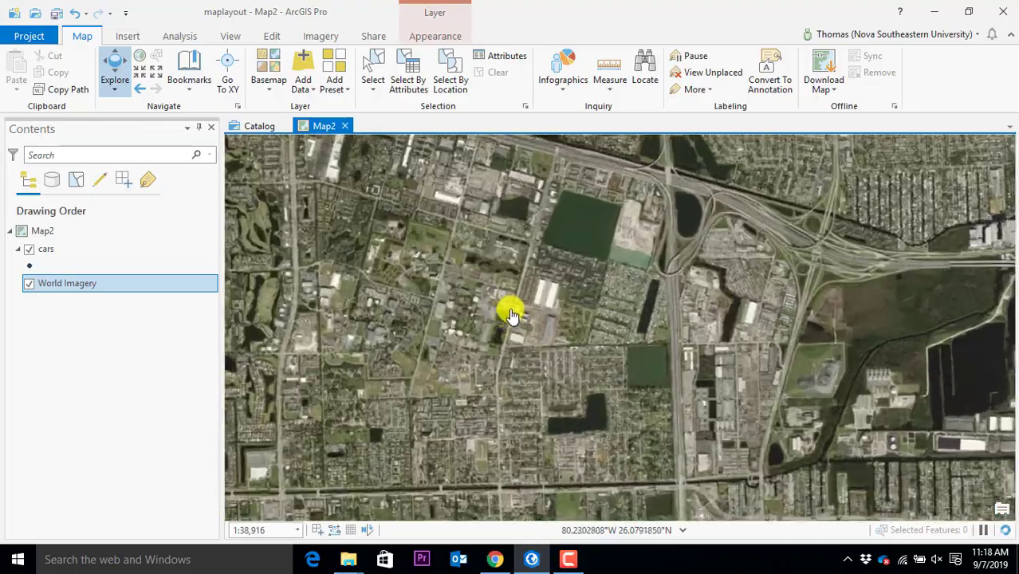
pyautogui.scroll(4, 505, 277)
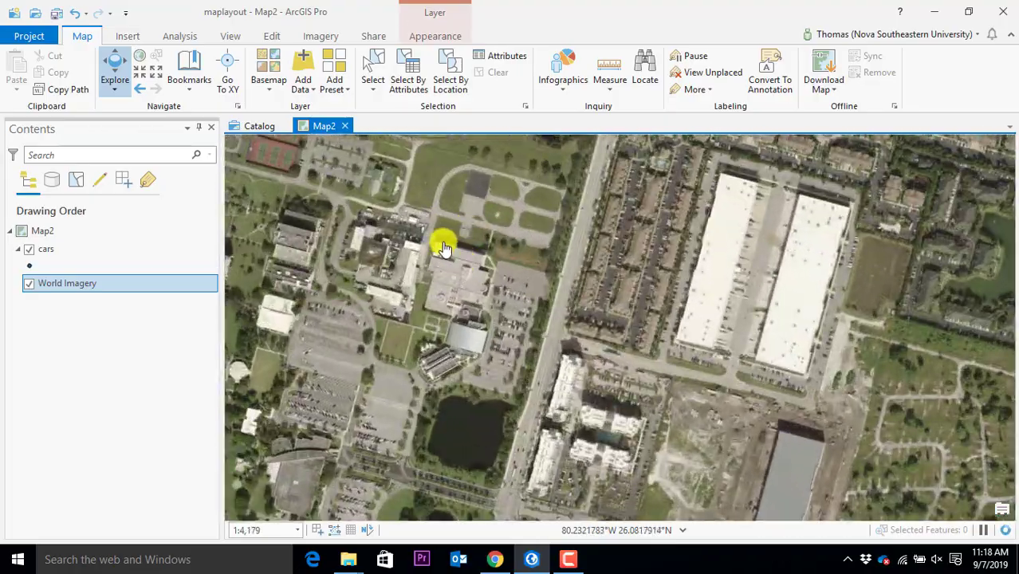
pyautogui.scroll(2, 446, 231)
pyautogui.scroll(-2, 539, 267)
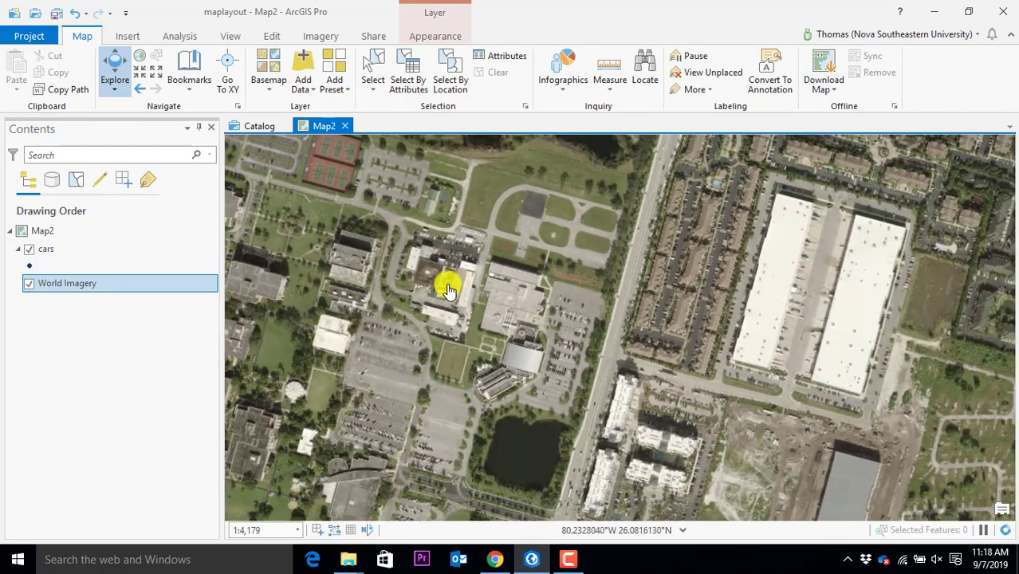
pyautogui.moveTo(451, 248); pyautogui.dragTo(594, 387)
pyautogui.scroll(-4, 642, 333)
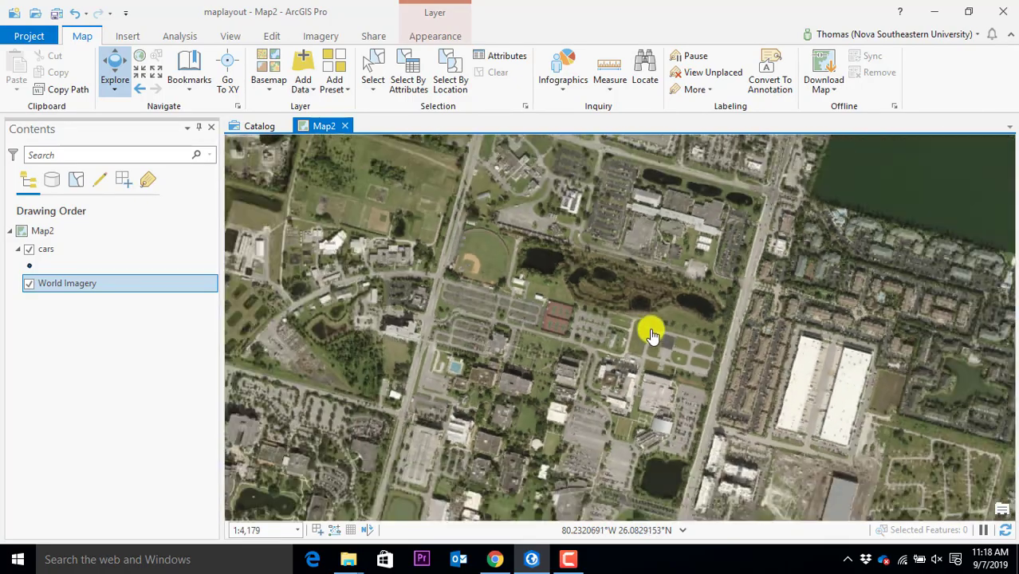
pyautogui.moveTo(521, 296); pyautogui.dragTo(633, 346)
pyautogui.scroll(4, 630, 343)
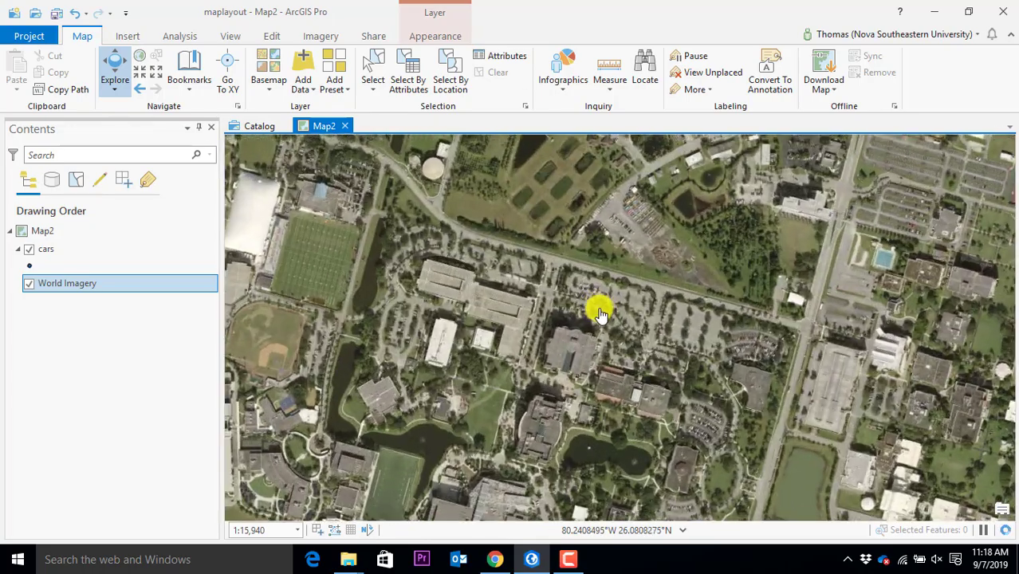
pyautogui.scroll(2, 563, 226)
pyautogui.moveTo(574, 227); pyautogui.dragTo(544, 288)
pyautogui.scroll(2, 544, 287)
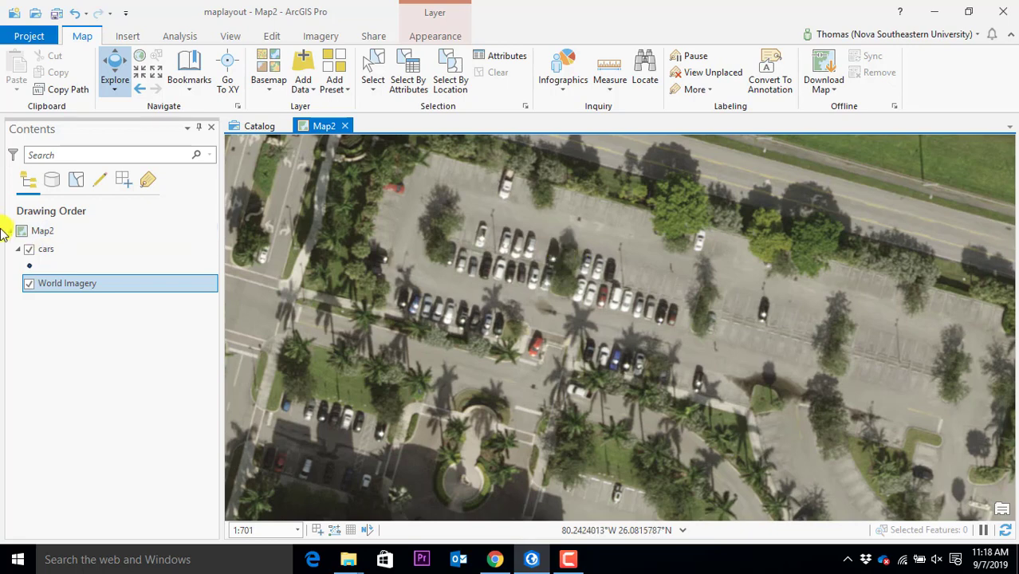
# Make the cars layer active in Contents, check the Edit tools, then return to Map
pyautogui.click(40, 256)
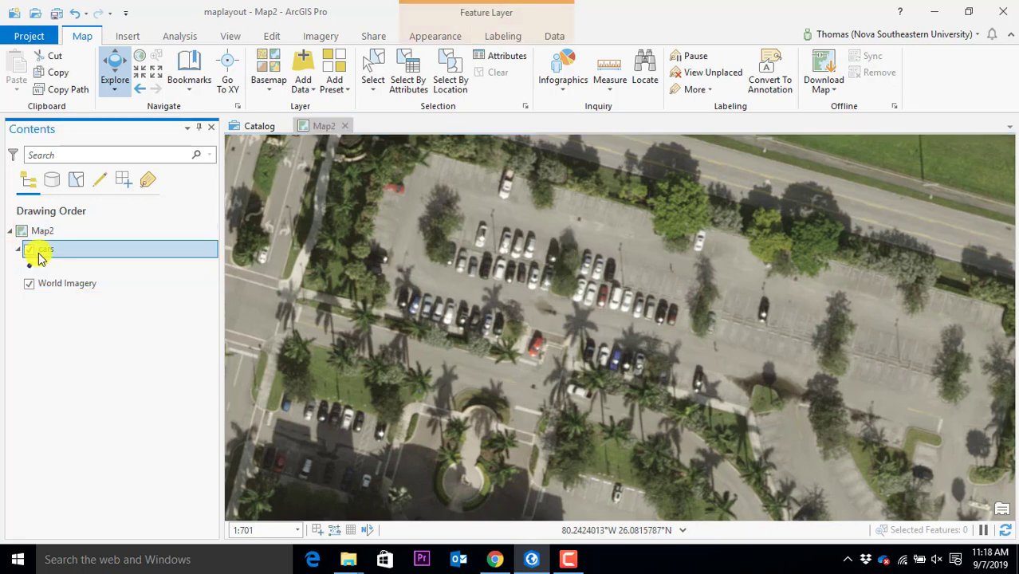
pyautogui.click(271, 37)
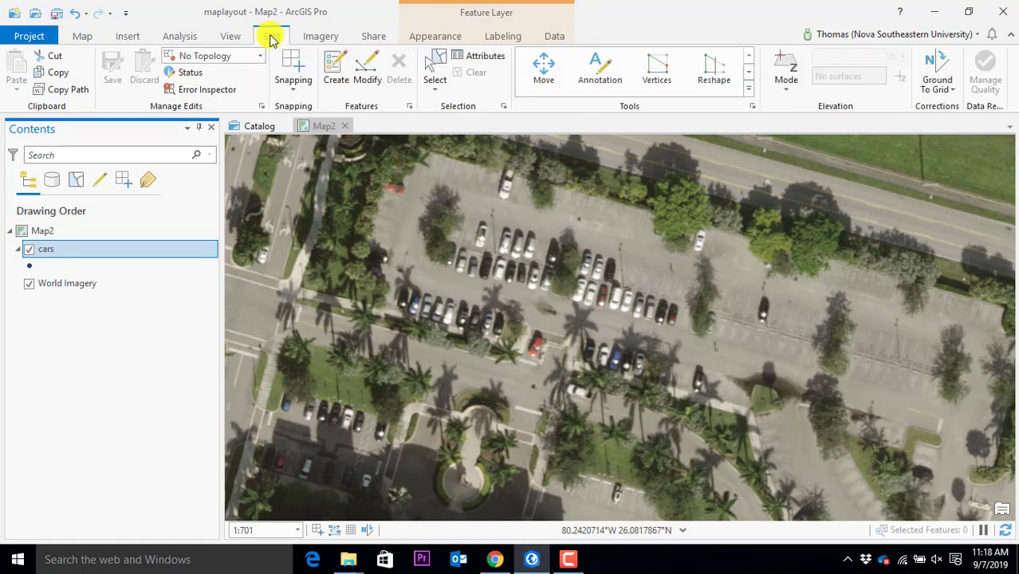
pyautogui.click(84, 40)
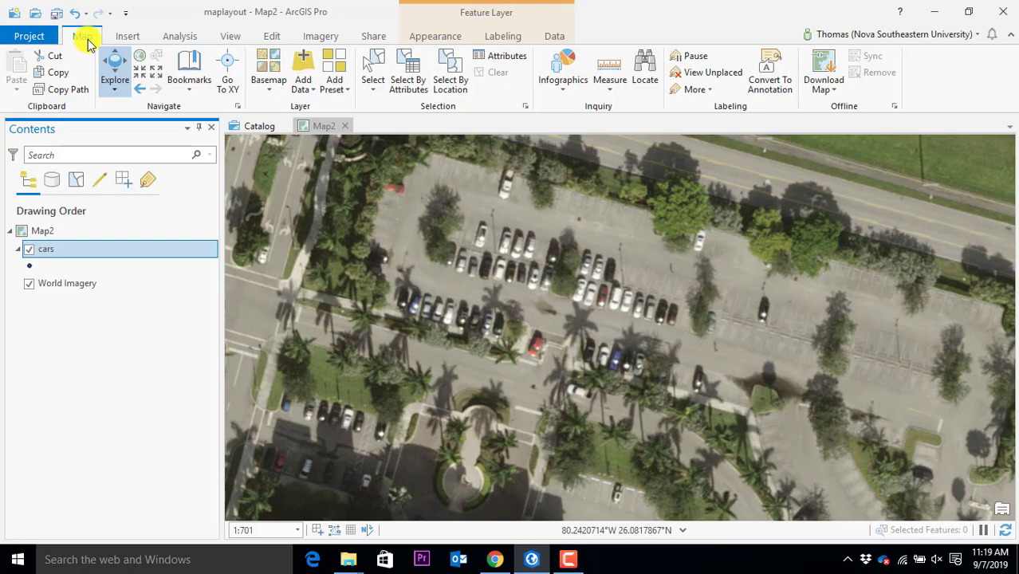
# Show the Insert tab options, then zoom out and back in on the parking lot
pyautogui.click(128, 36)
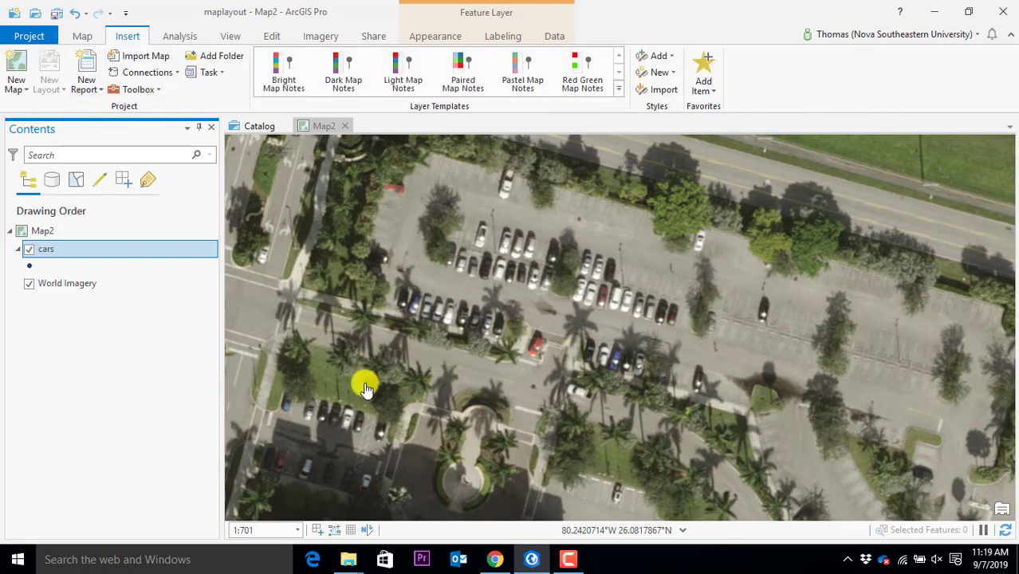
pyautogui.scroll(-2, 566, 325)
pyautogui.scroll(-2, 566, 325)
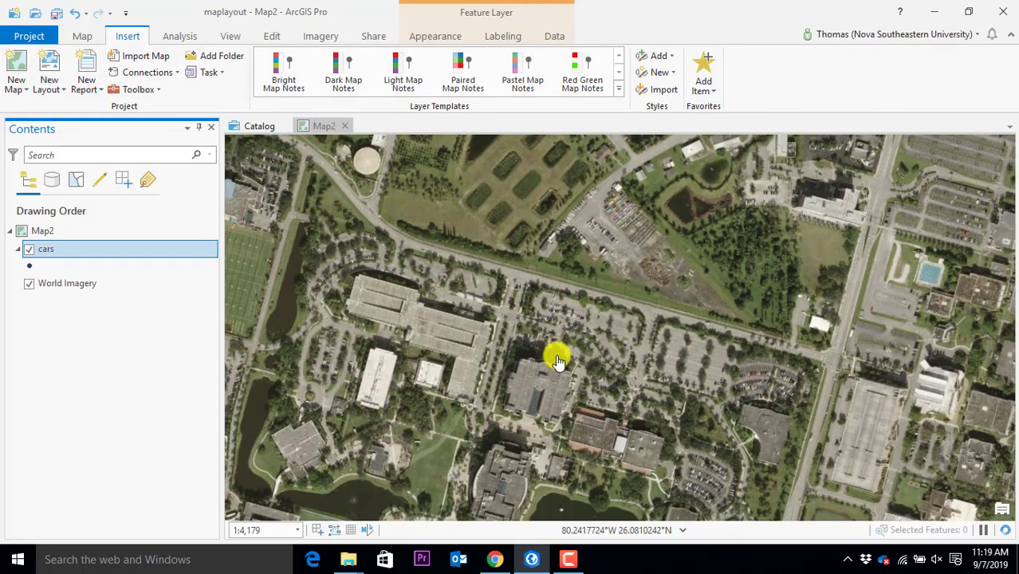
pyautogui.scroll(-3, 560, 353)
pyautogui.scroll(2, 562, 294)
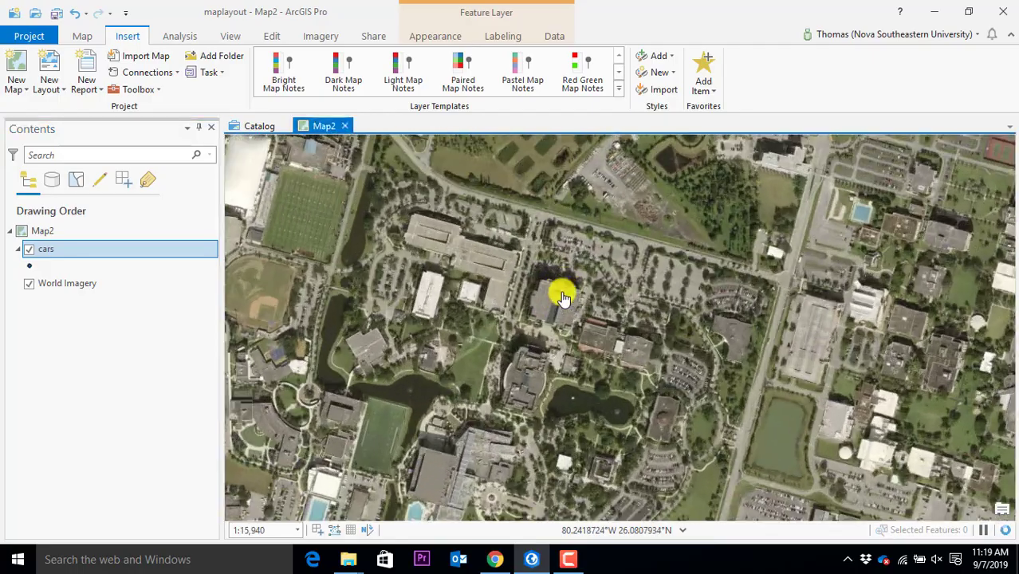
pyautogui.scroll(3, 559, 246)
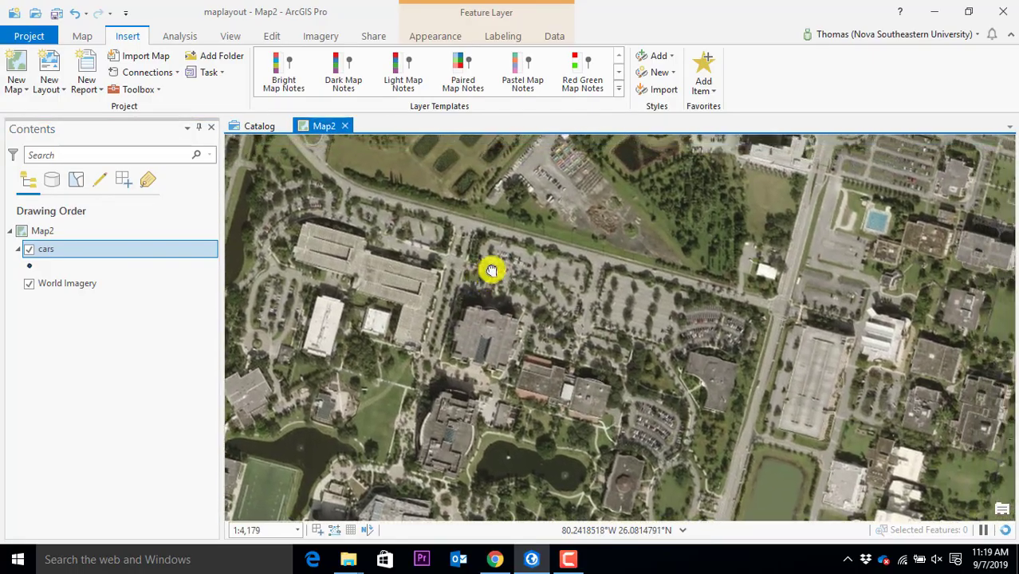
pyautogui.scroll(1, 532, 255)
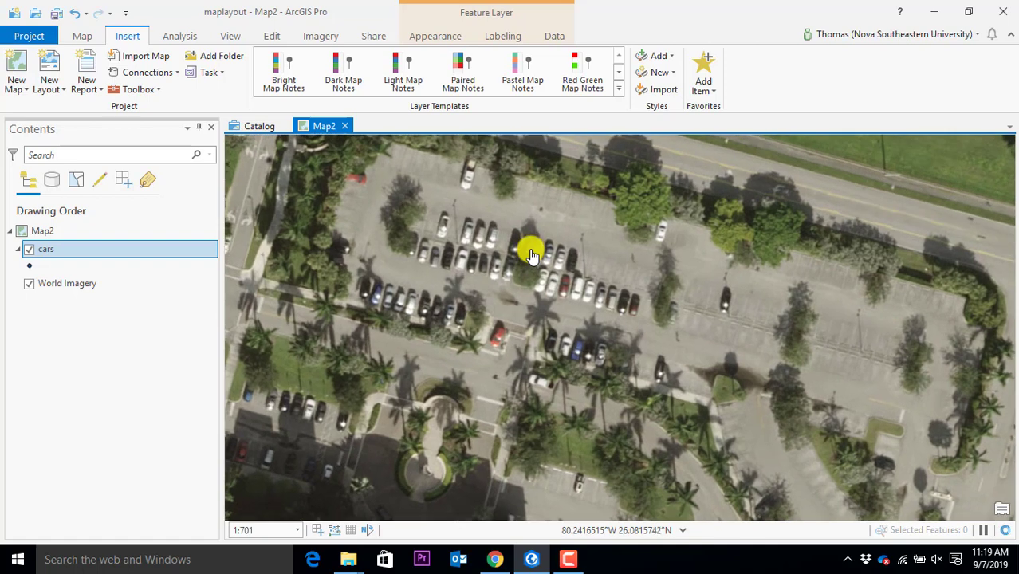
# Pan across the campus buildings and reframe the parking lot rows of parked cars
pyautogui.moveTo(530, 246); pyautogui.dragTo(534, 303)
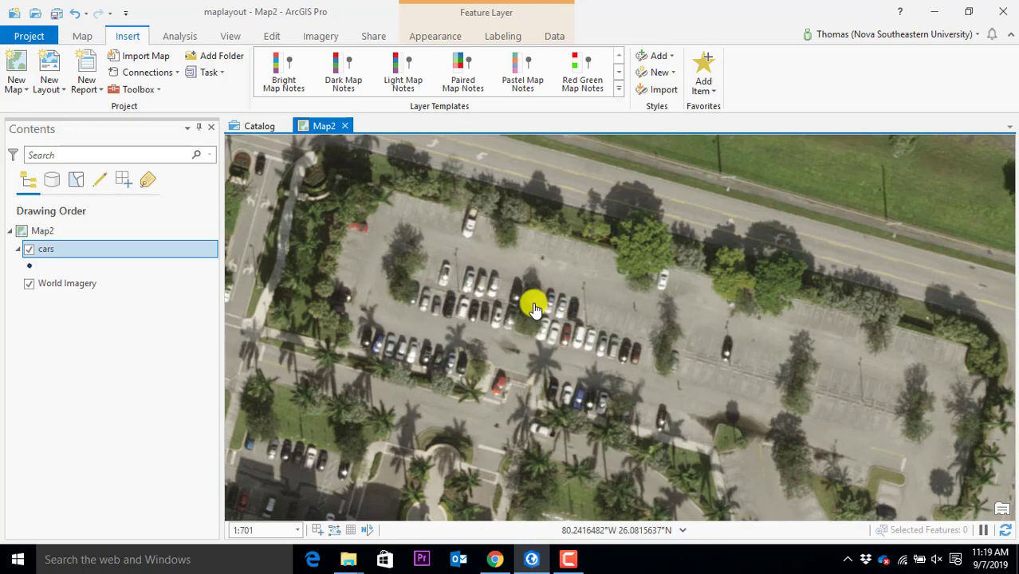
pyautogui.scroll(-4, 535, 309)
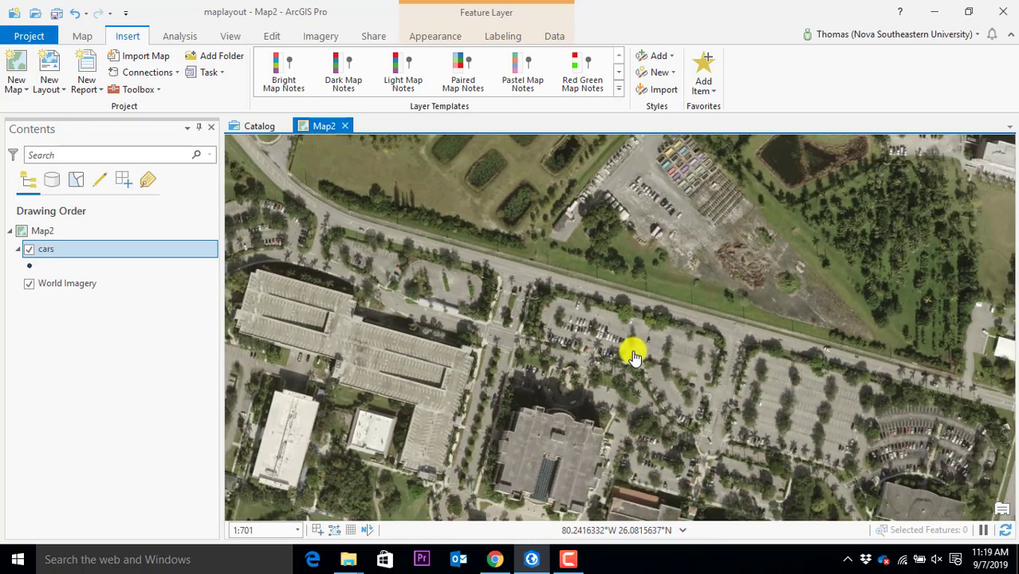
pyautogui.moveTo(640, 387); pyautogui.dragTo(658, 279)
pyautogui.moveTo(632, 324); pyautogui.dragTo(630, 375)
pyautogui.moveTo(579, 256); pyautogui.dragTo(614, 383)
pyautogui.scroll(4, 619, 250)
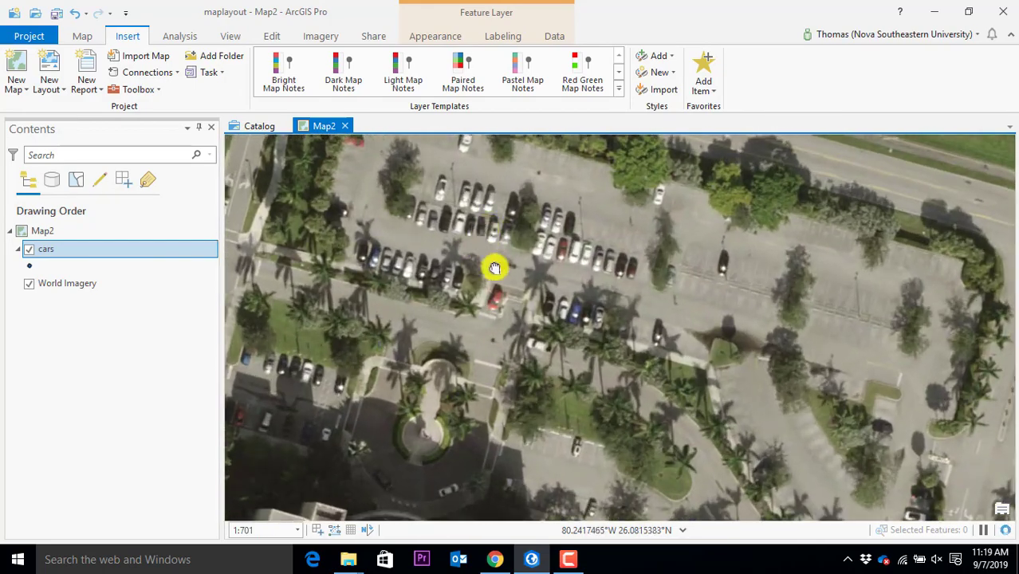
pyautogui.moveTo(495, 268); pyautogui.dragTo(505, 291)
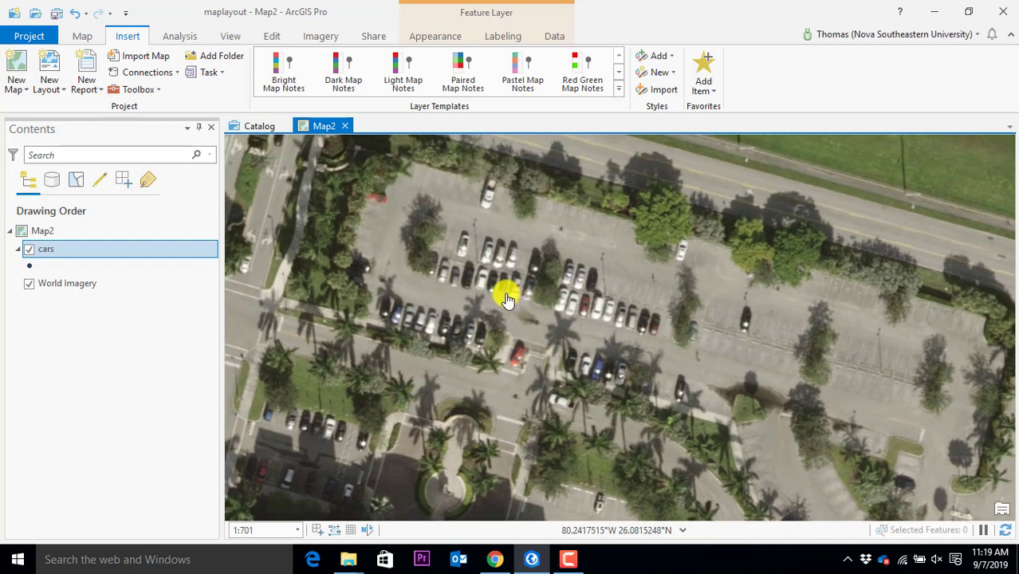
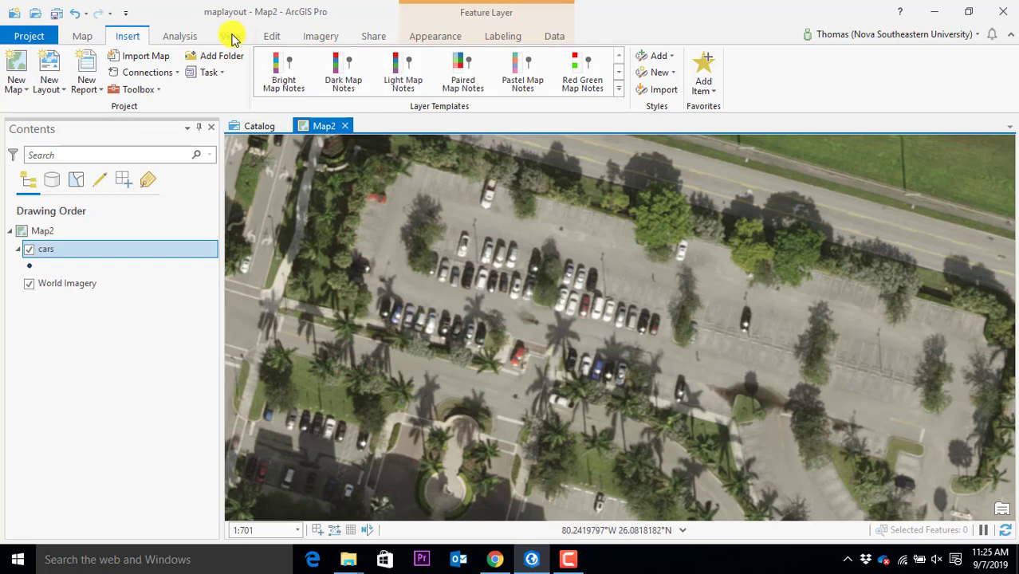
# Switch the ribbon to the Edit tab to show the editing tools
pyautogui.click(279, 36)
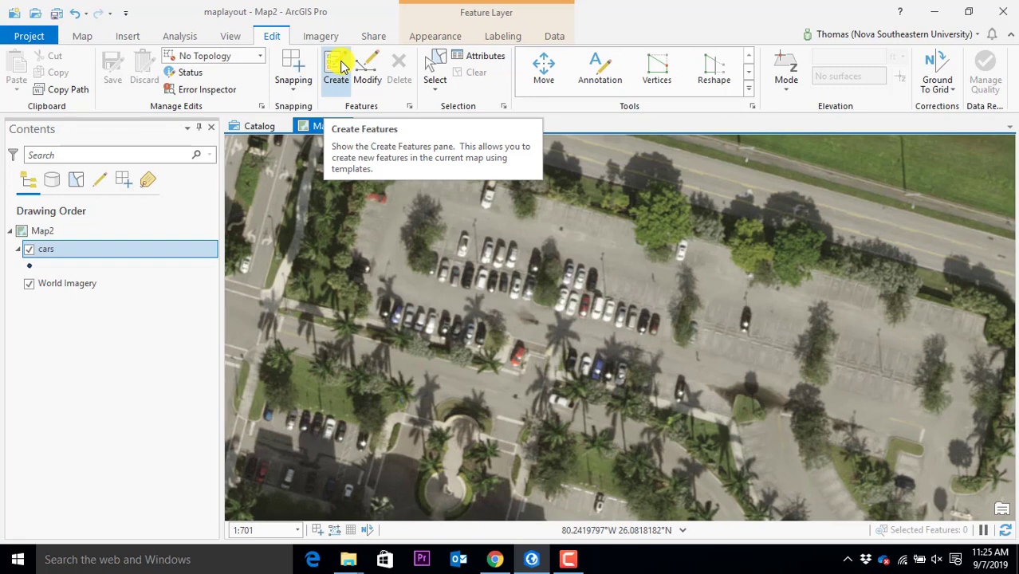
# Dock the Create Features pane right of the map, narrow Contents, and select the cars template
pyautogui.click(338, 67)
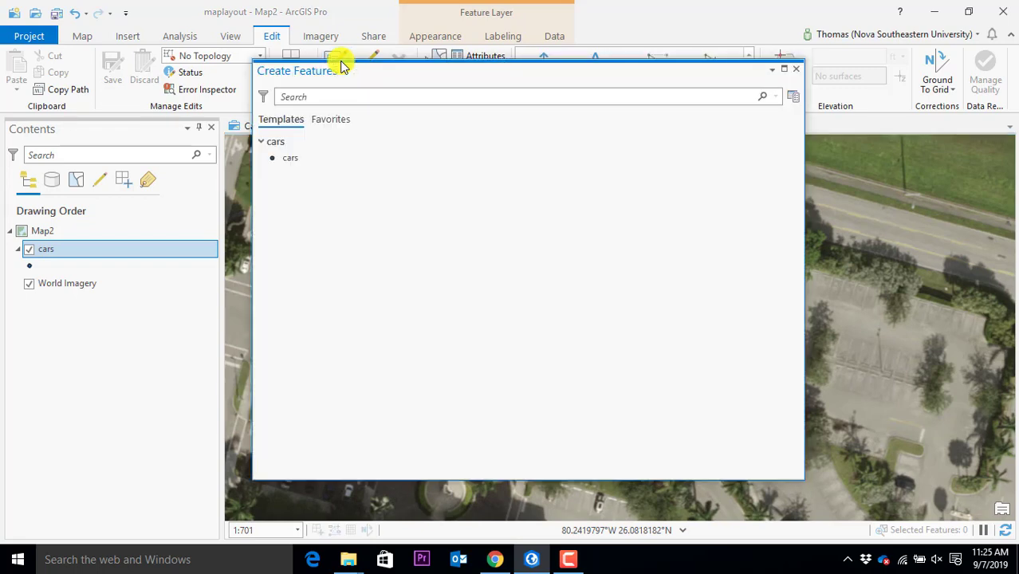
pyautogui.moveTo(359, 78); pyautogui.dragTo(644, 207)
pyautogui.moveTo(712, 230); pyautogui.dragTo(657, 334)
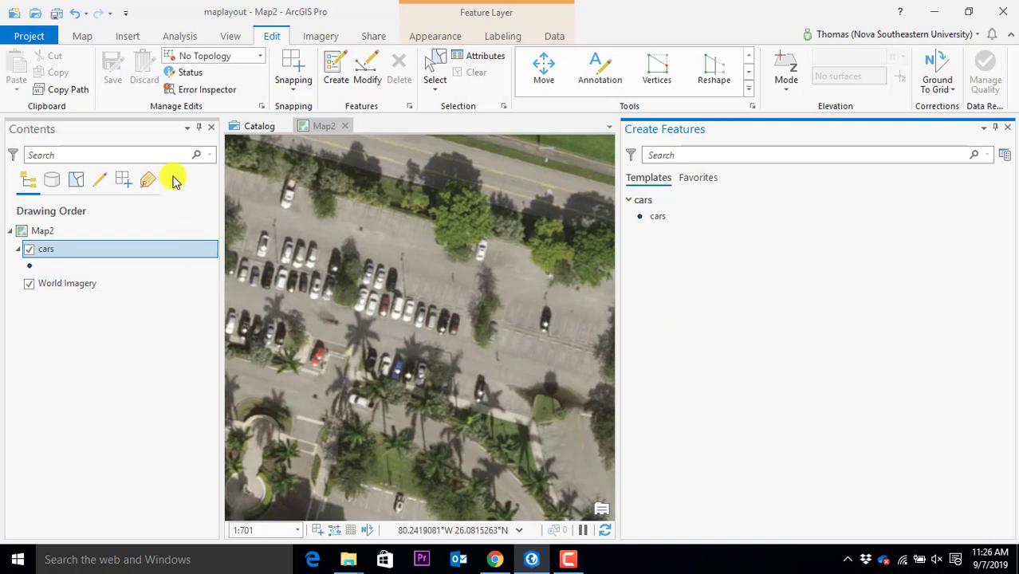
pyautogui.moveTo(221, 196); pyautogui.dragTo(106, 201)
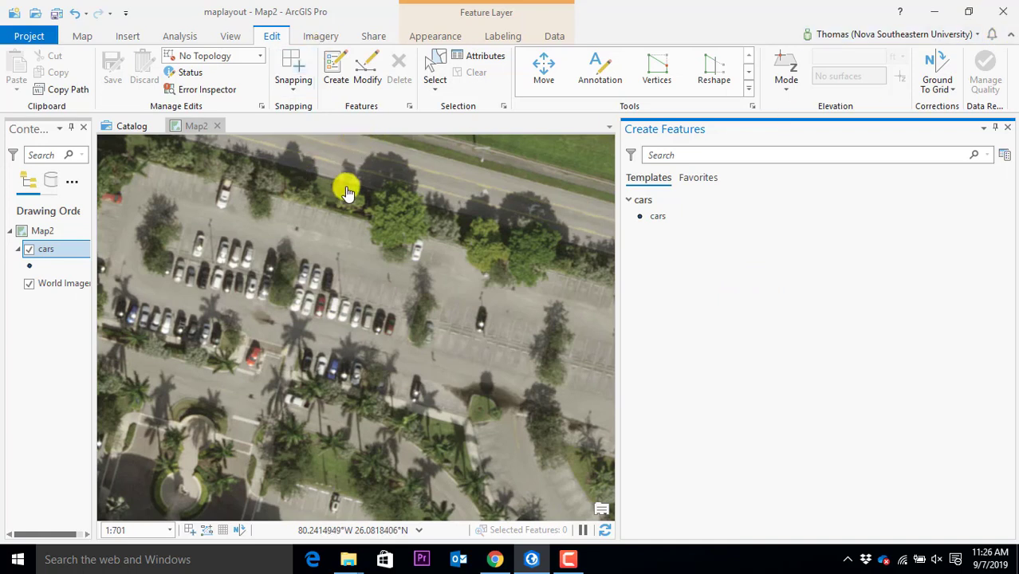
pyautogui.click(652, 217)
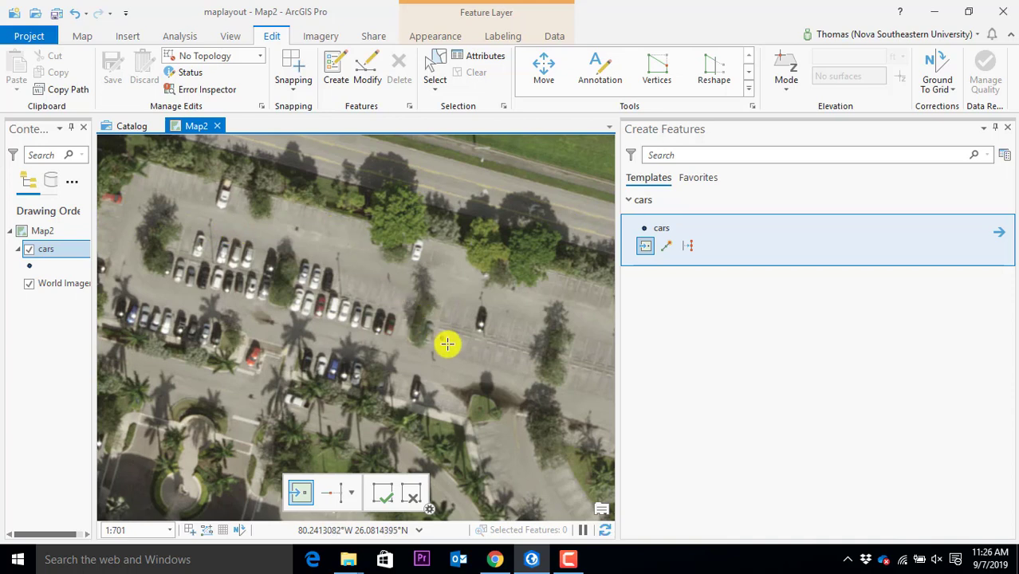
# Place a first car point on the parking-lot imagery
pyautogui.click(462, 286)
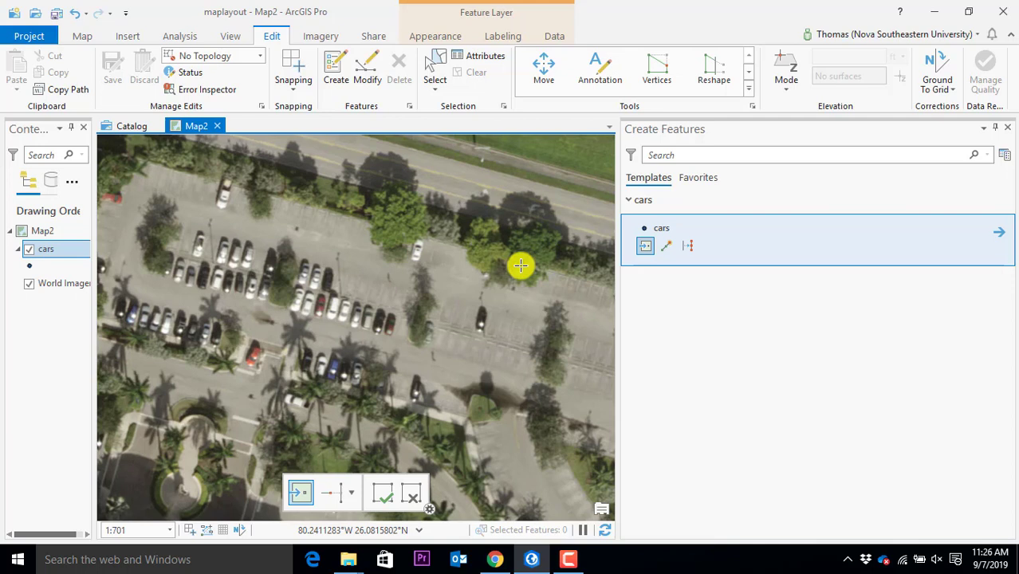
pyautogui.click(569, 559)
pyautogui.click(573, 561)
pyautogui.click(573, 560)
pyautogui.click(573, 561)
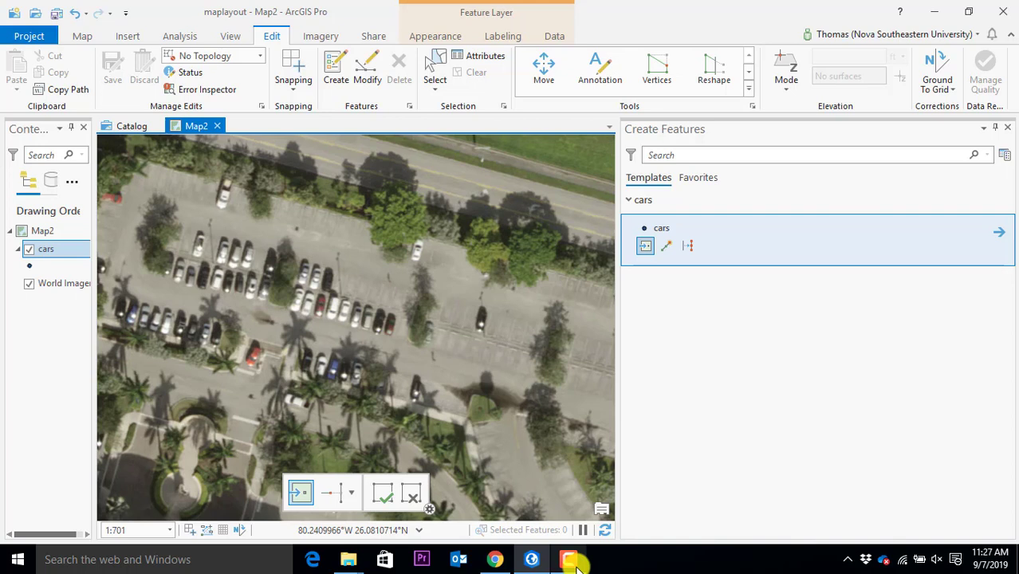
# Reselect the cars point template, zoom in, and add a car point in the lot
pyautogui.click(632, 201)
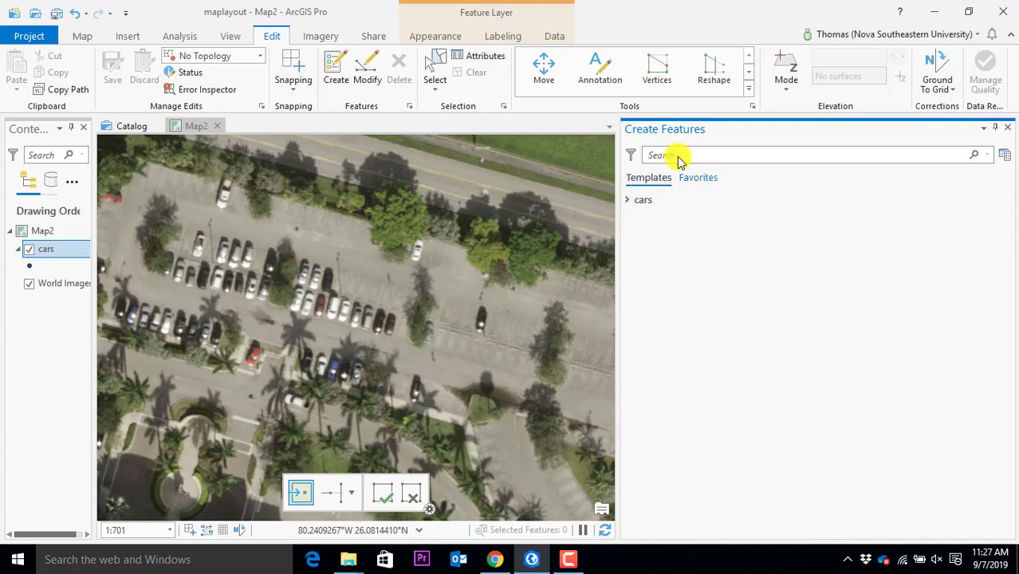
pyautogui.click(630, 204)
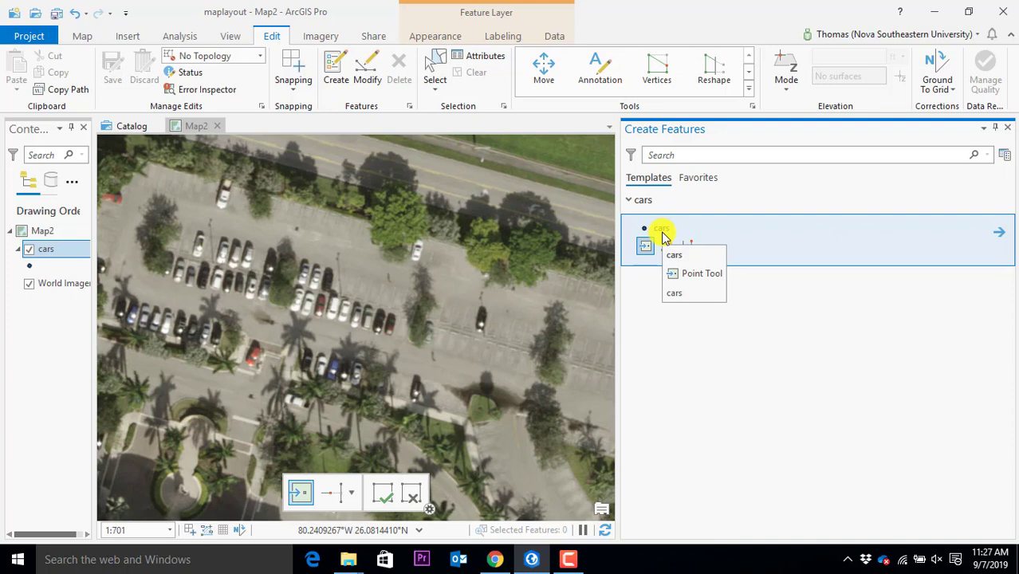
pyautogui.click(662, 237)
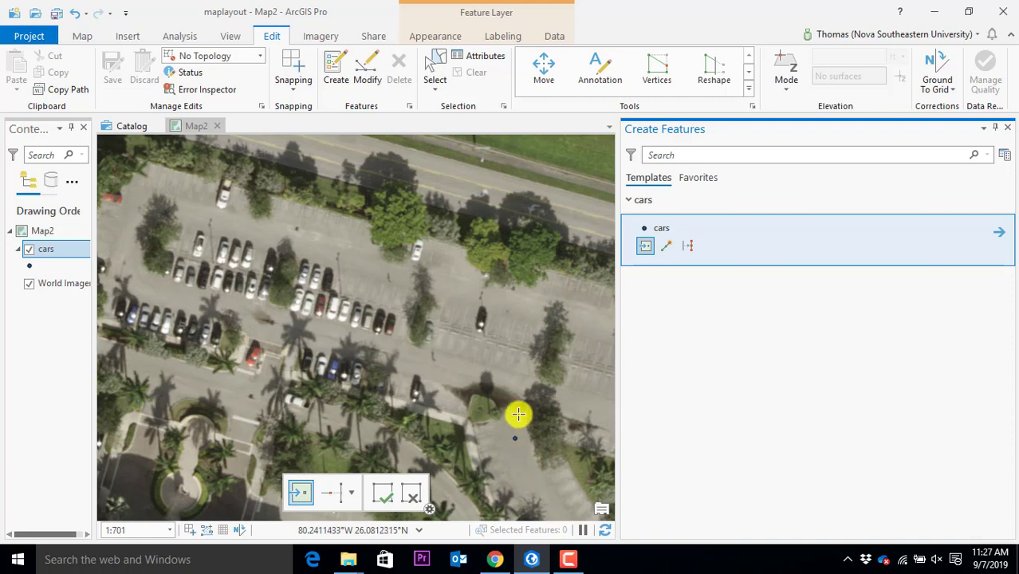
pyautogui.click(192, 179)
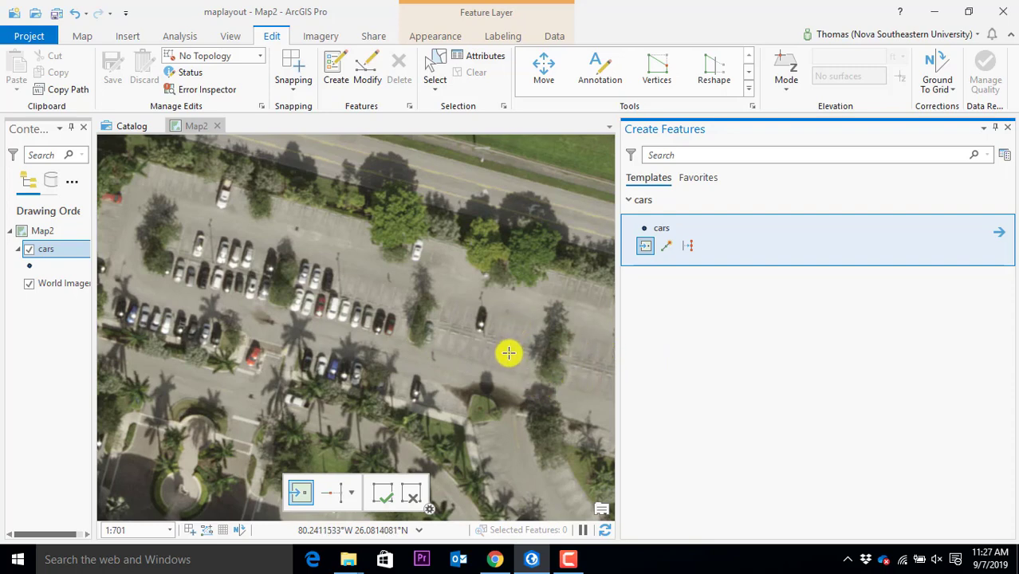
pyautogui.scroll(2, 504, 351)
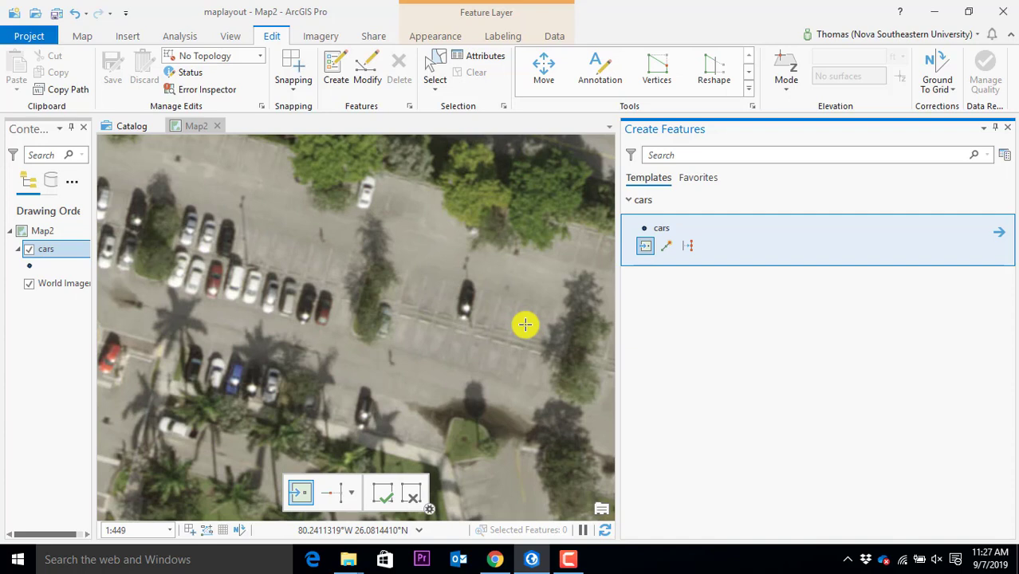
pyautogui.click(525, 324)
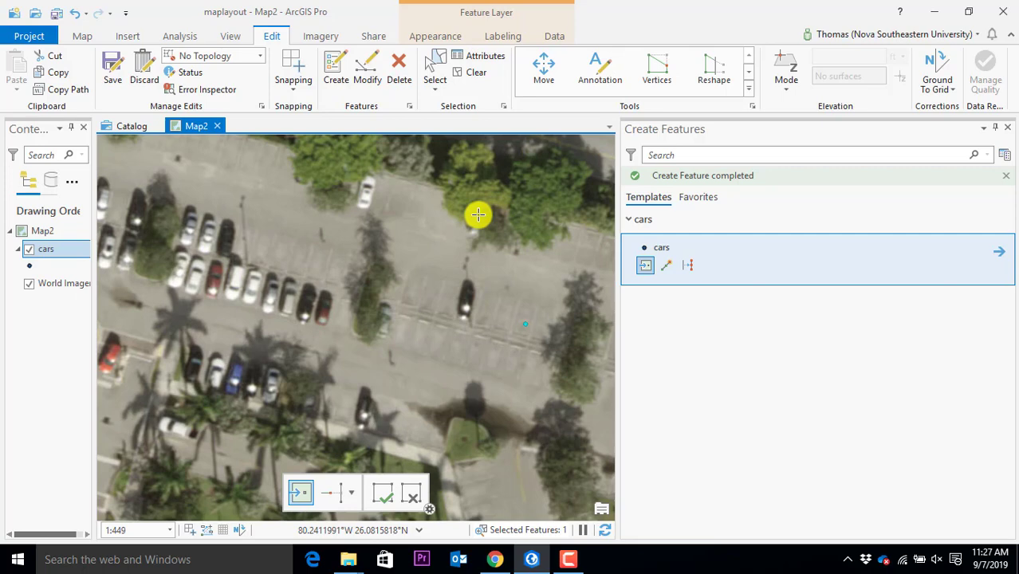
# Change the cars point symbol to black Circle 1 and close the Symbology pane
pyautogui.click(32, 268)
pyautogui.click(448, 231)
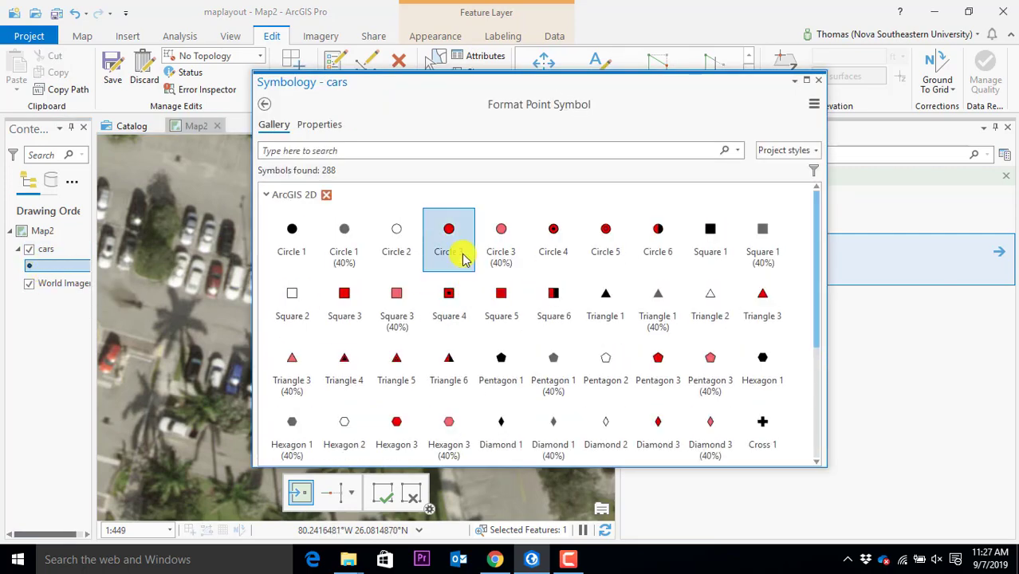
pyautogui.click(292, 231)
pyautogui.click(818, 80)
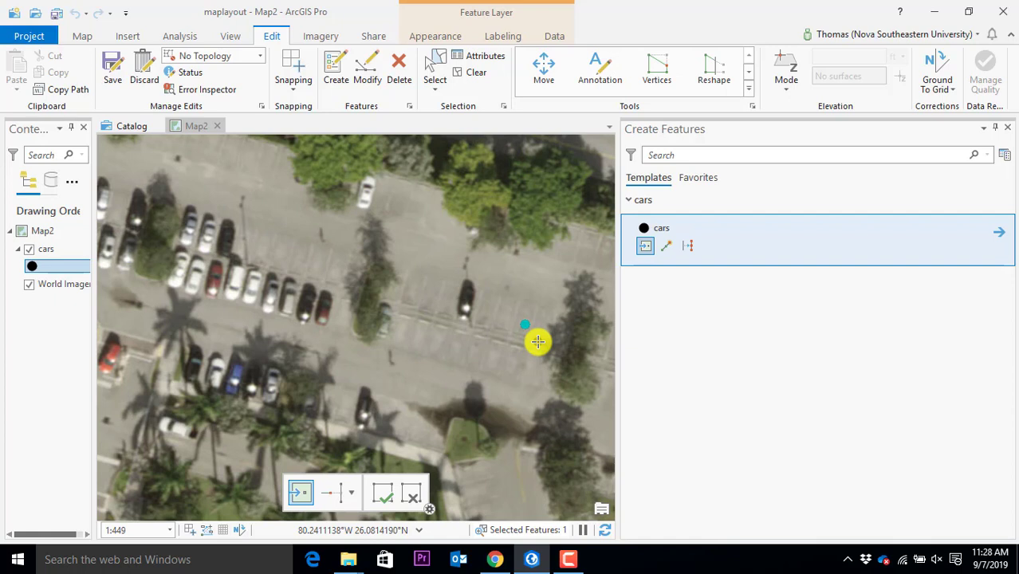
# Save the cars point edits, confirming with Yes
pyautogui.click(112, 80)
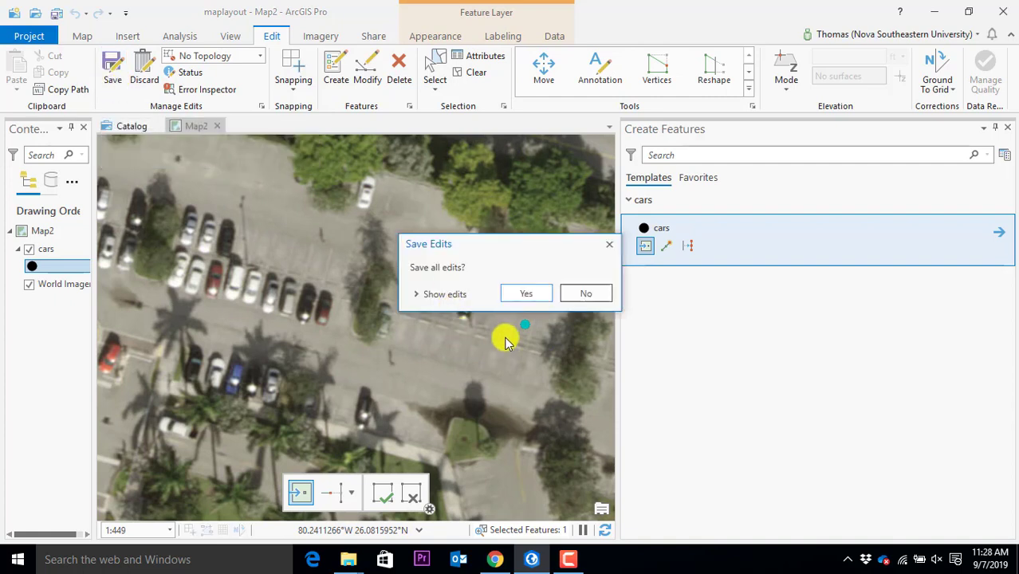
pyautogui.click(519, 295)
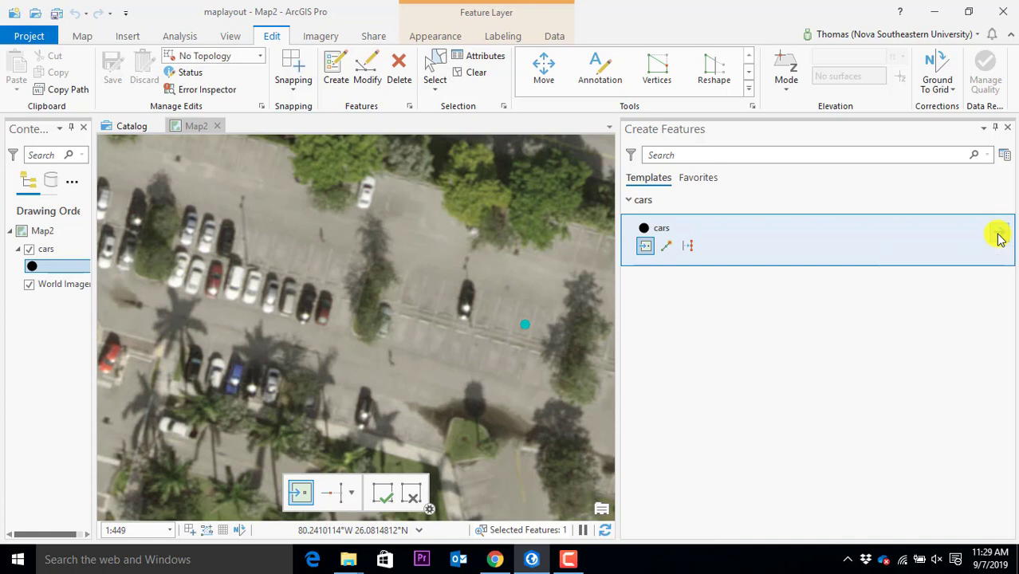
# Set the cars template's default color attribute to 'white' and return to the template list
pyautogui.click(1000, 237)
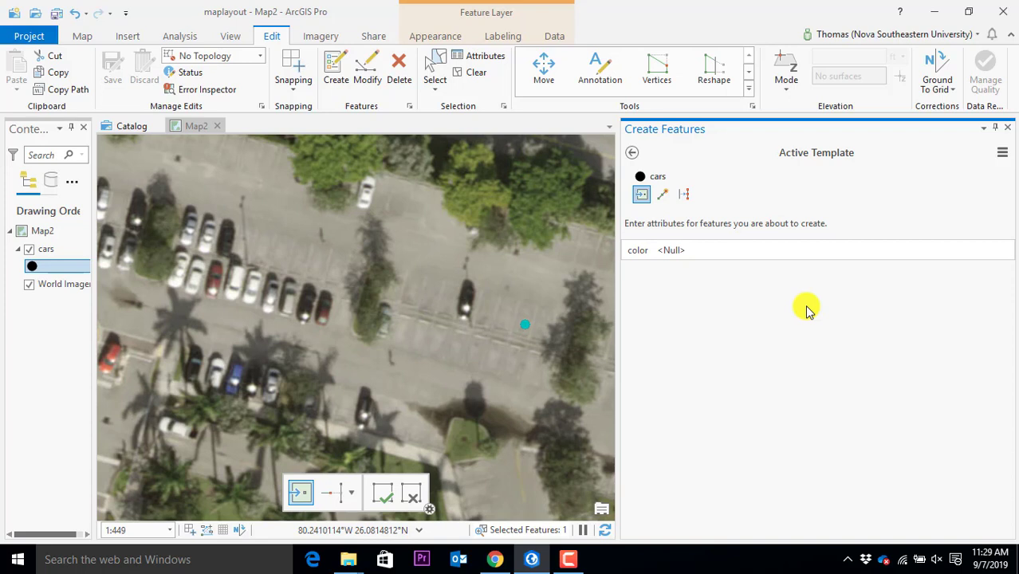
pyautogui.click(691, 250)
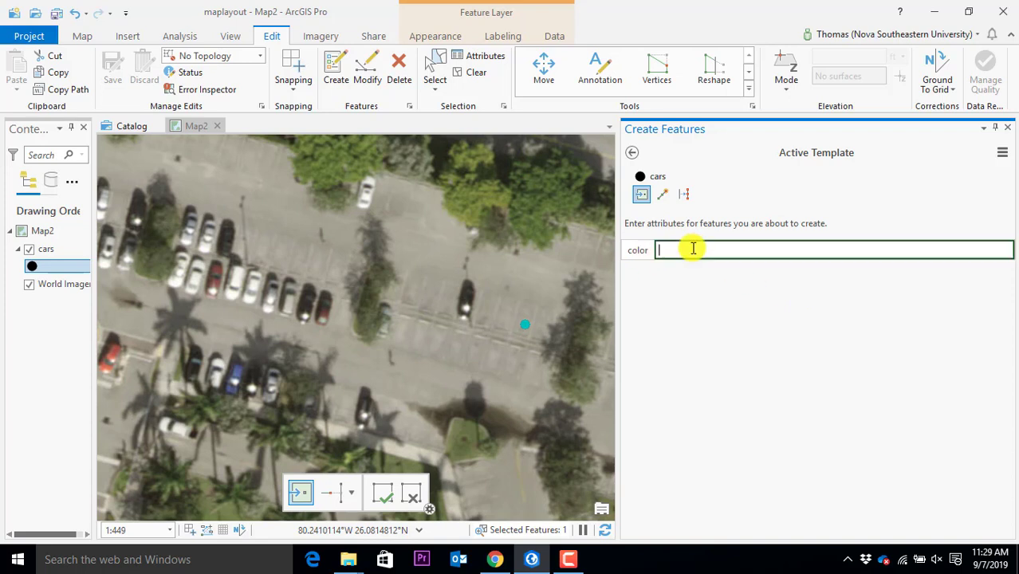
pyautogui.write('white')
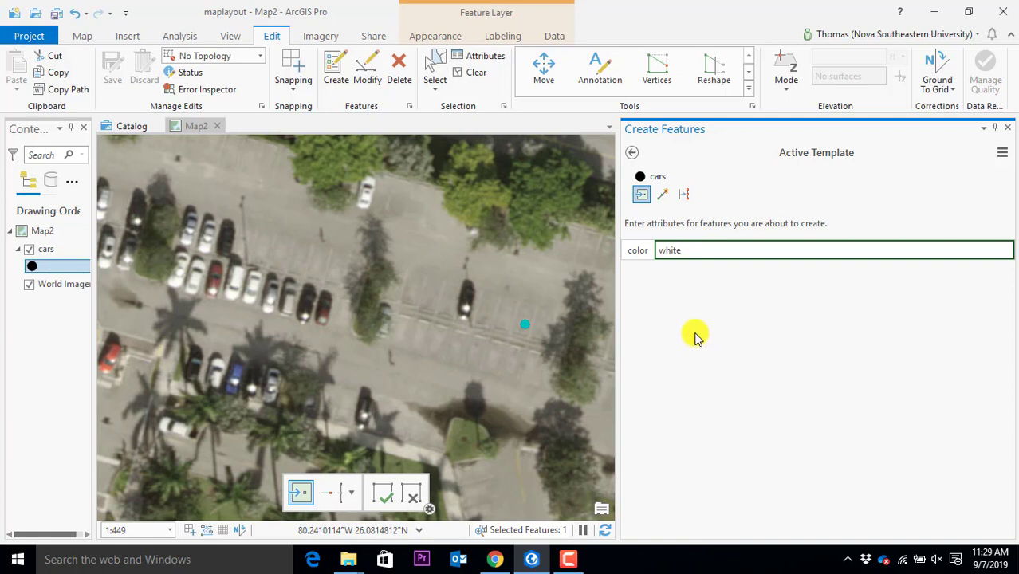
pyautogui.press('Escape')
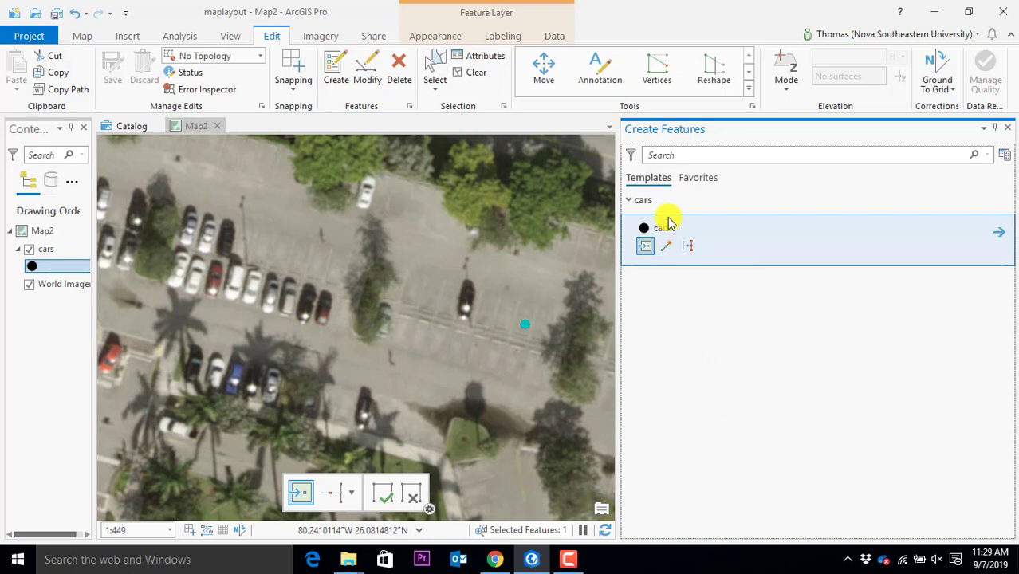
pyautogui.click(645, 200)
pyautogui.click(643, 200)
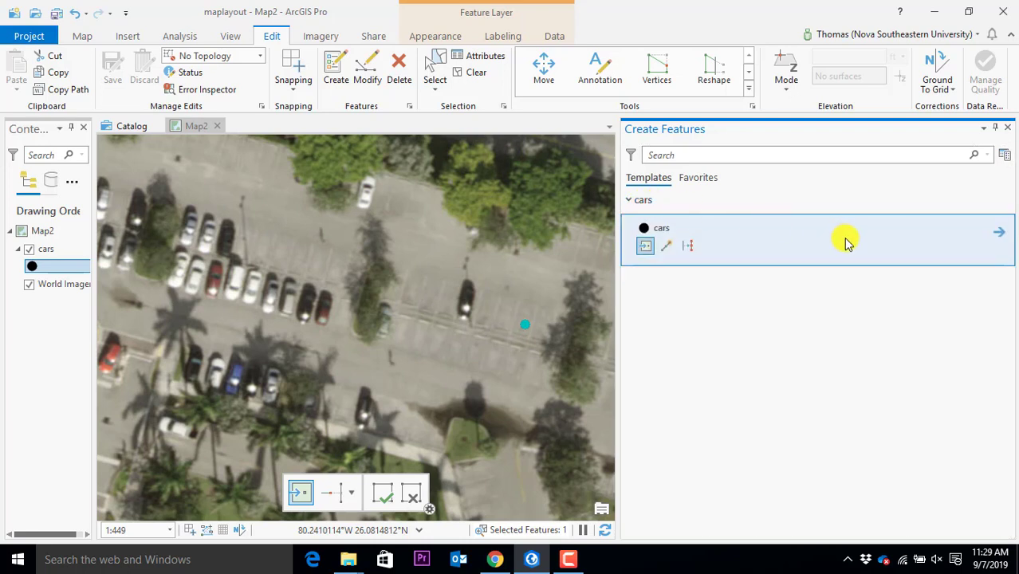
pyautogui.click(1000, 233)
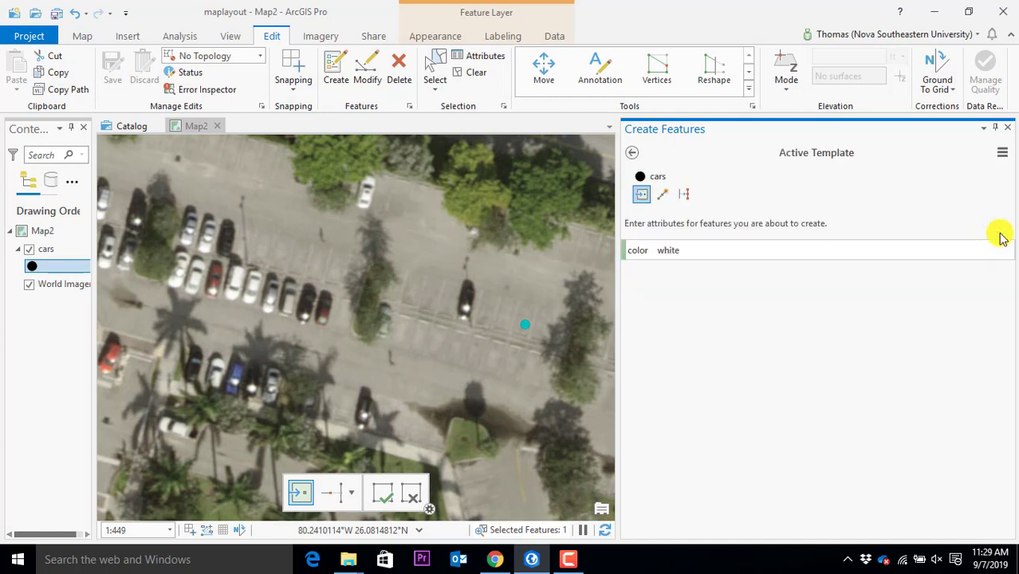
pyautogui.click(631, 153)
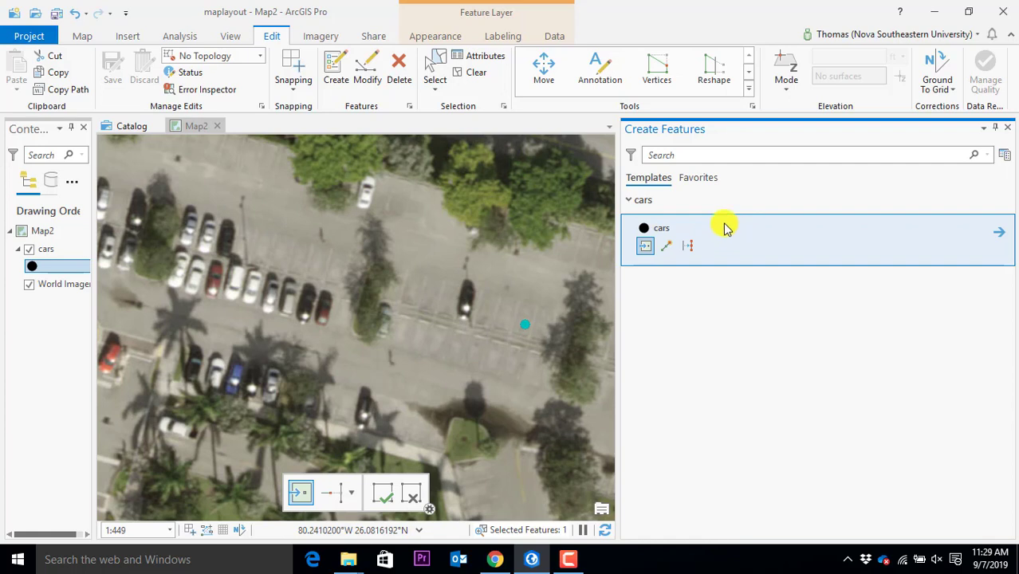
# Add cars points on seven parked cars across the lot
pyautogui.click(367, 196)
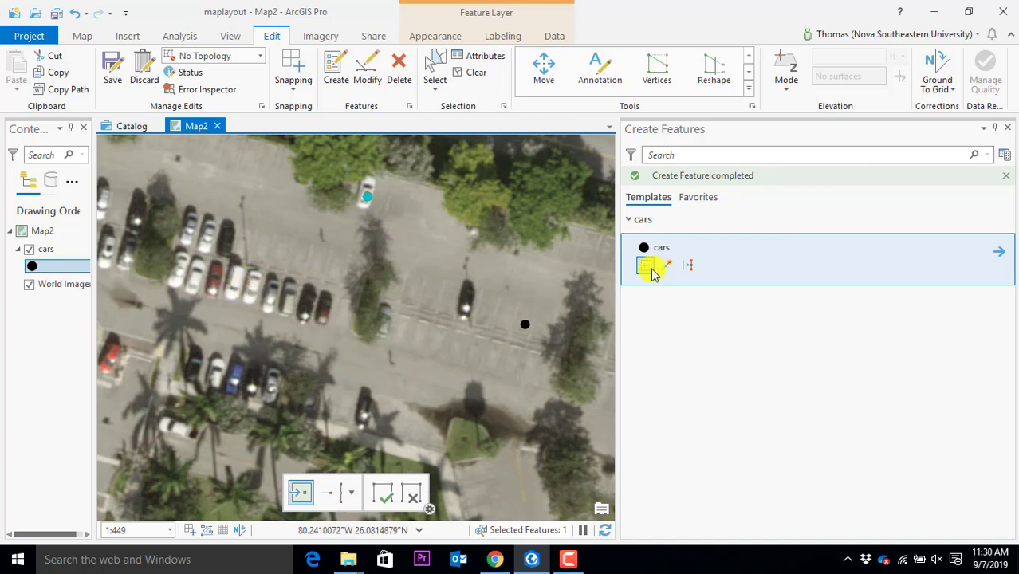
pyautogui.click(241, 287)
pyautogui.click(237, 280)
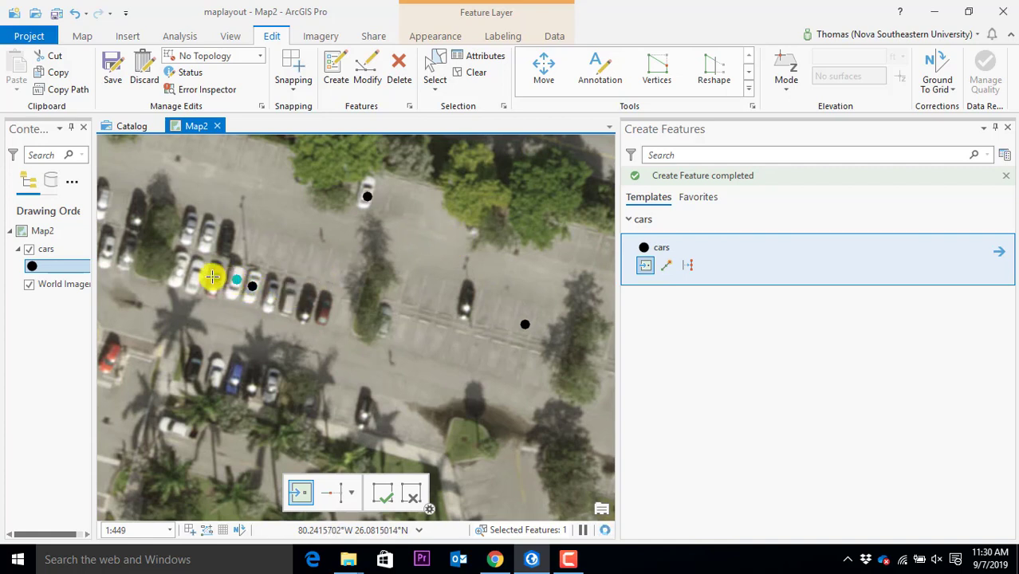
pyautogui.click(196, 277)
pyautogui.click(180, 266)
pyautogui.click(184, 230)
pyautogui.click(203, 230)
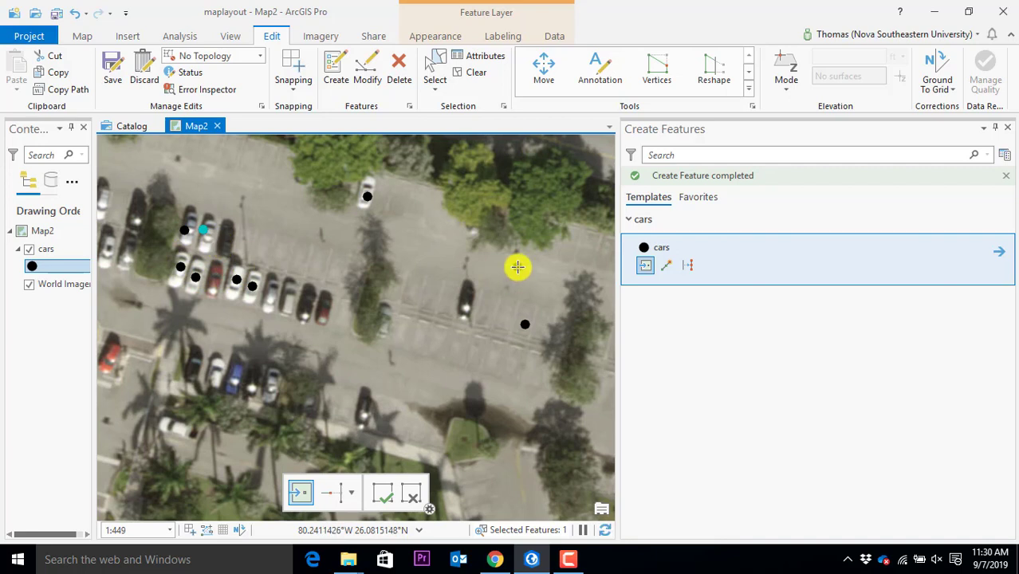
pyautogui.scroll(4, 205, 260)
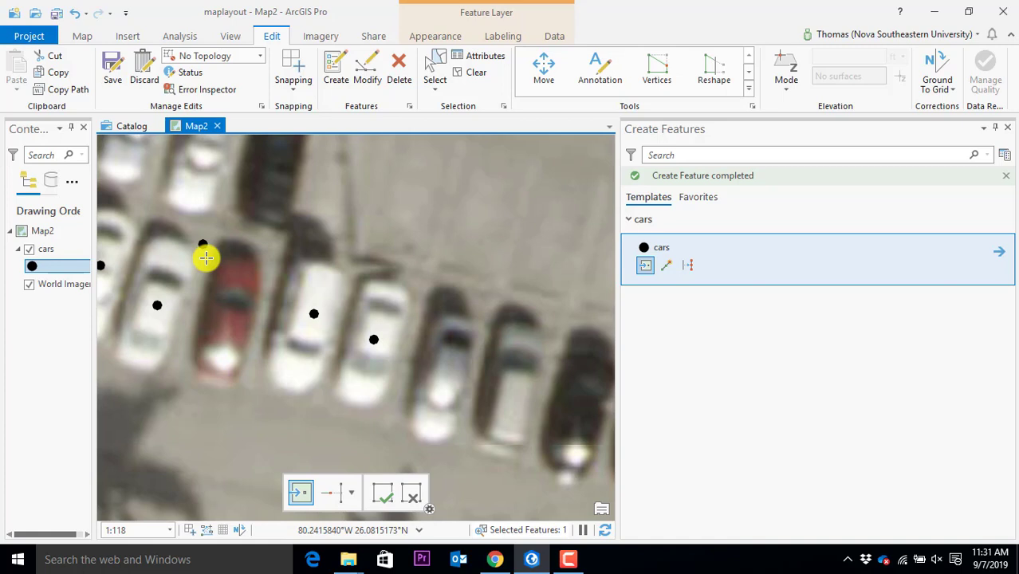
# Save the new car points with Yes and select the cars layer in Contents
pyautogui.click(116, 76)
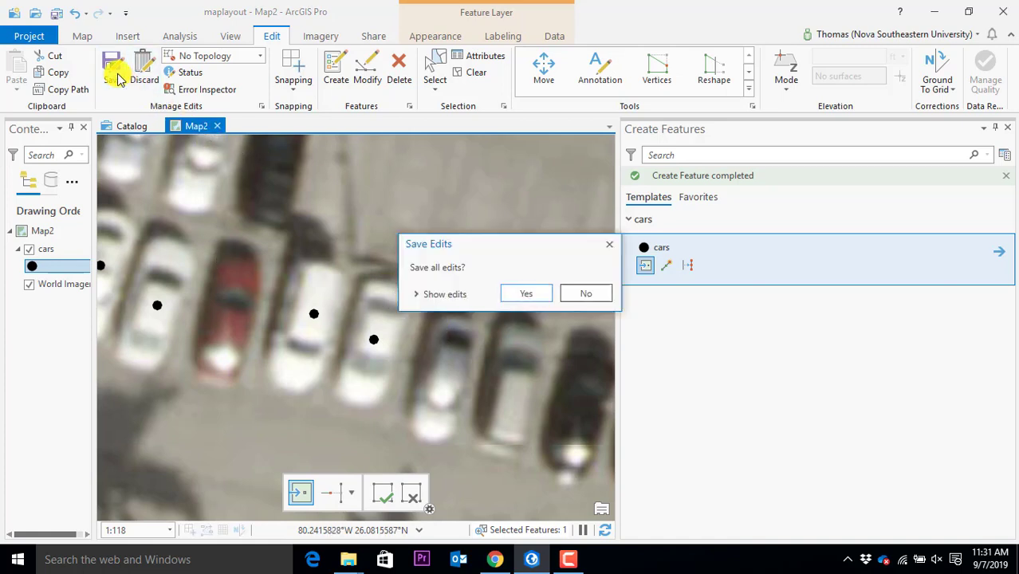
pyautogui.click(523, 294)
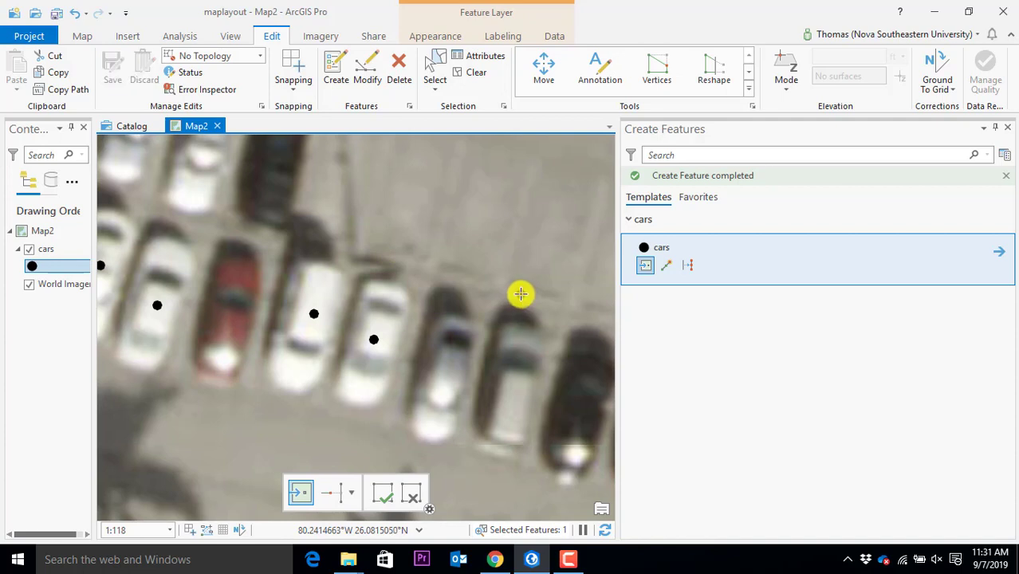
pyautogui.click(42, 253)
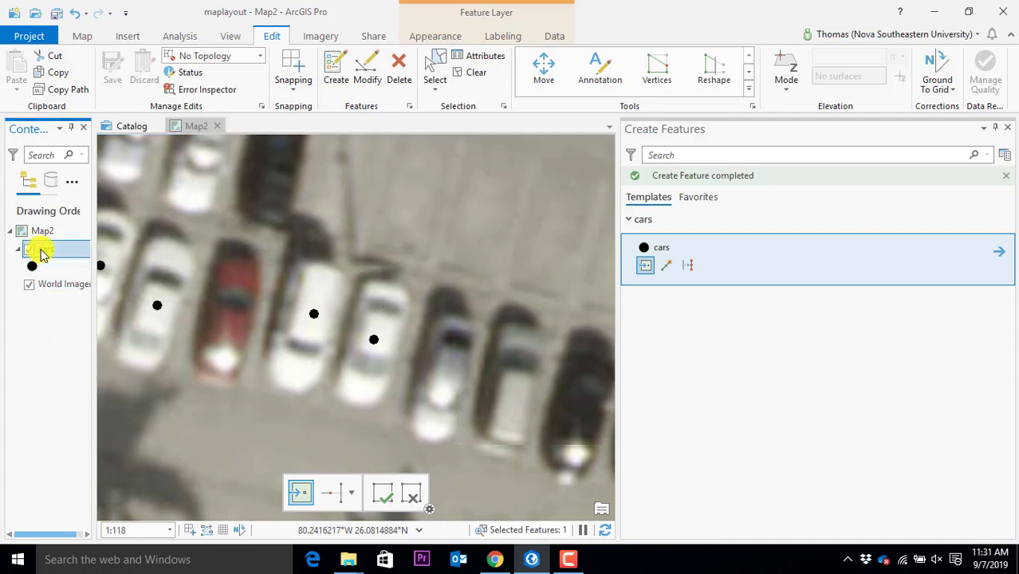
pyautogui.press('Escape')
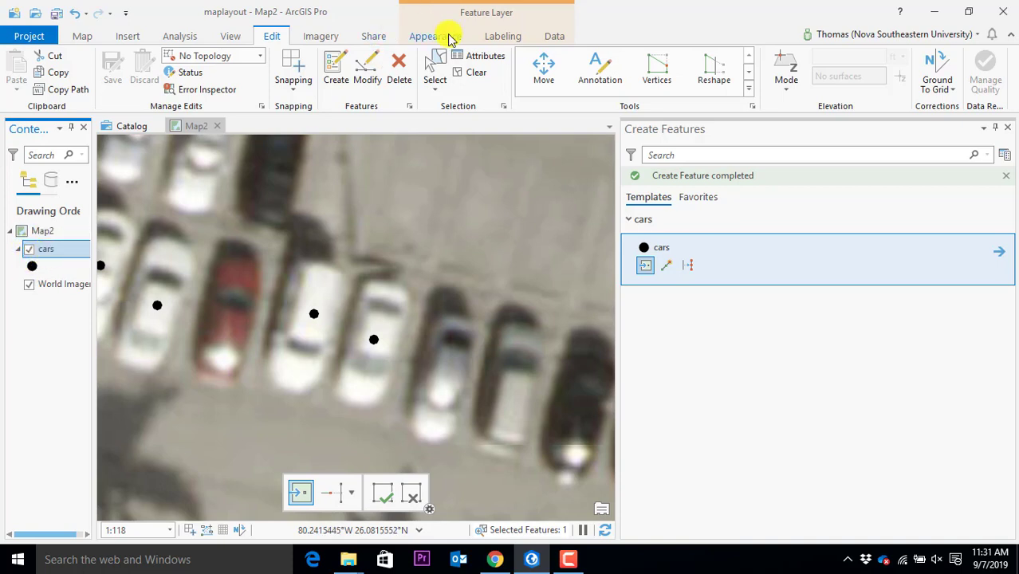
# Switch the cars layer symbology to Unique Values from the Appearance tab
pyautogui.click(449, 35)
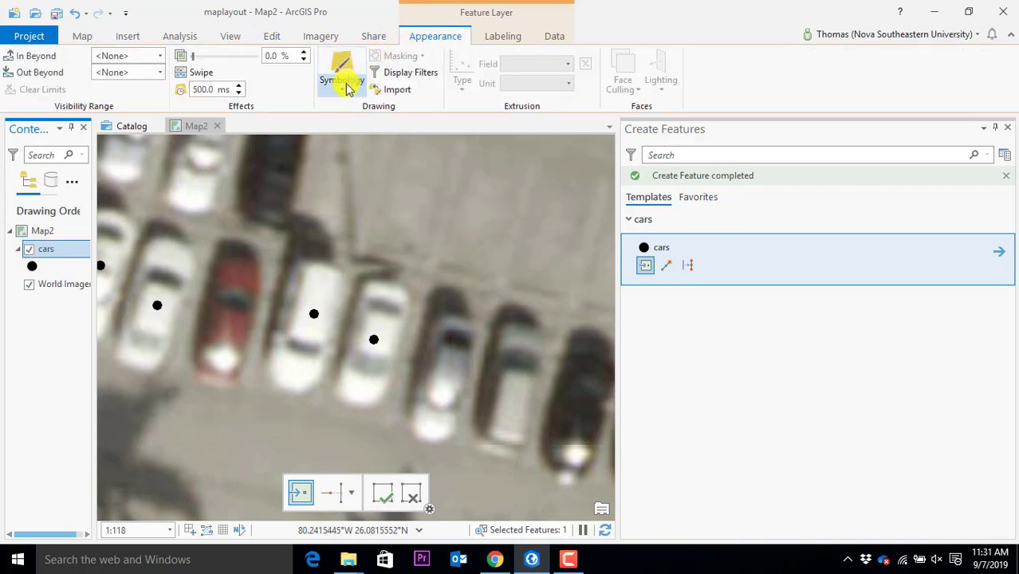
pyautogui.click(346, 86)
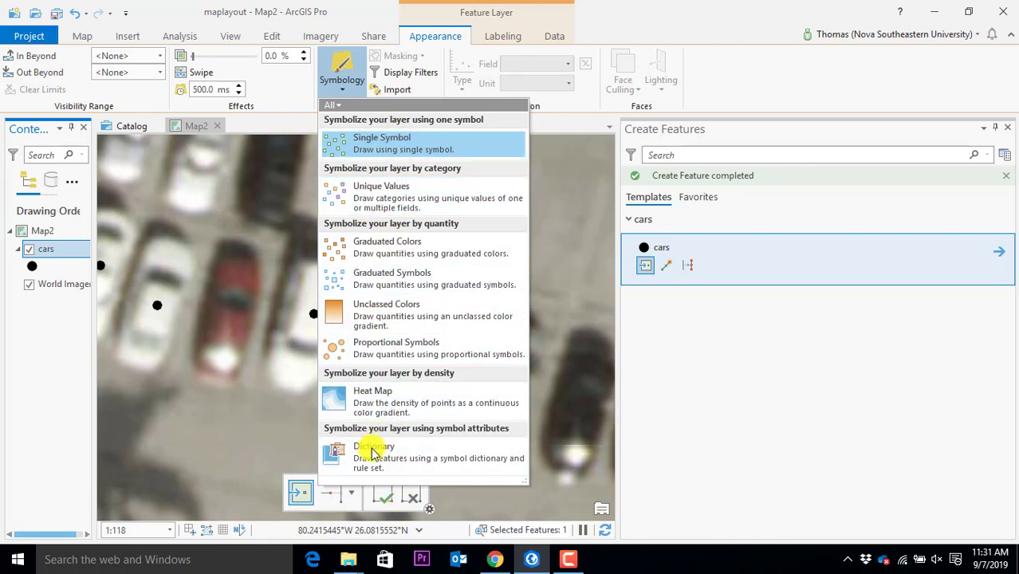
pyautogui.click(369, 198)
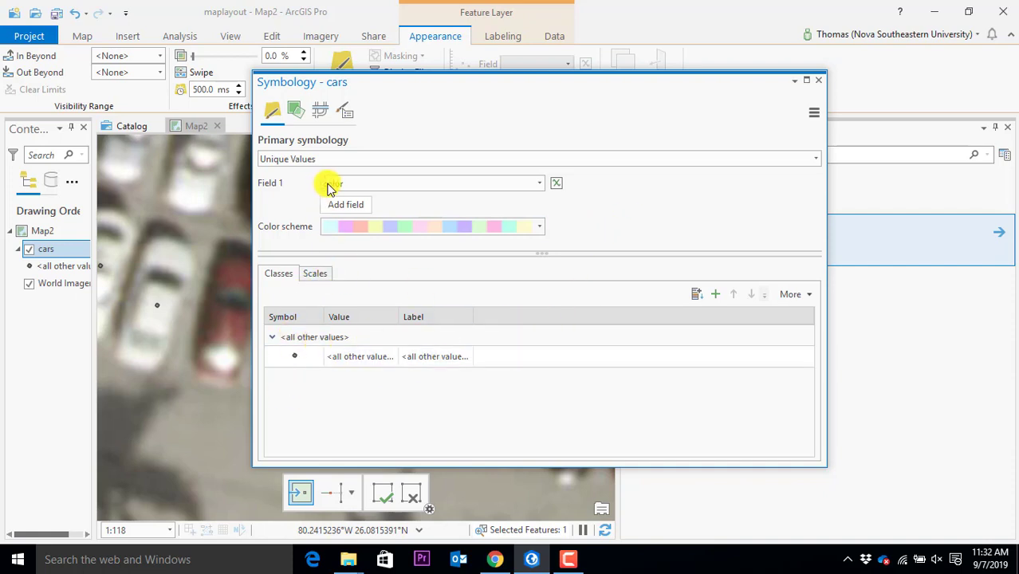
# Classify cars by the color field, adding all values as <Null> and white classes
pyautogui.click(541, 191)
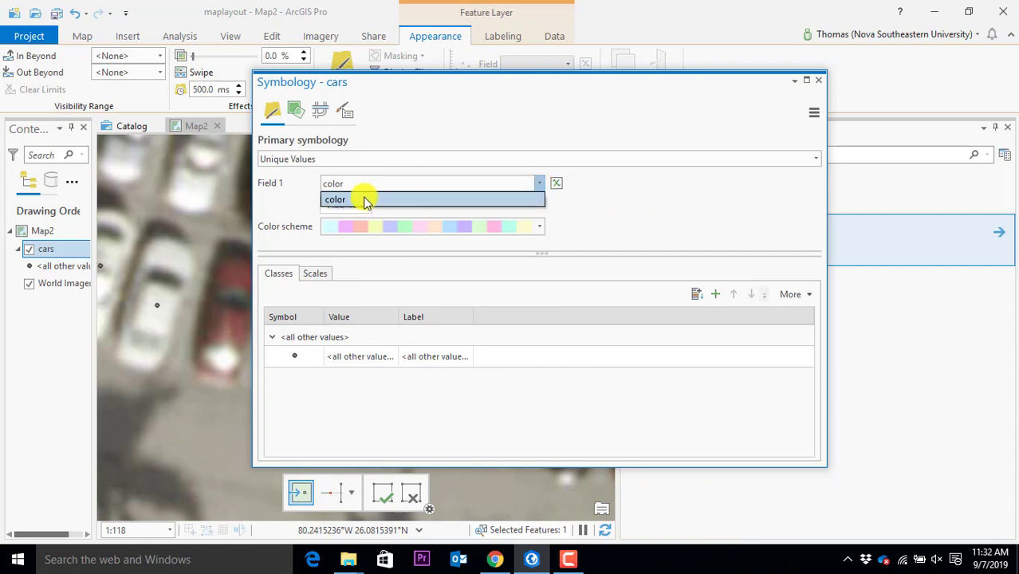
pyautogui.click(366, 199)
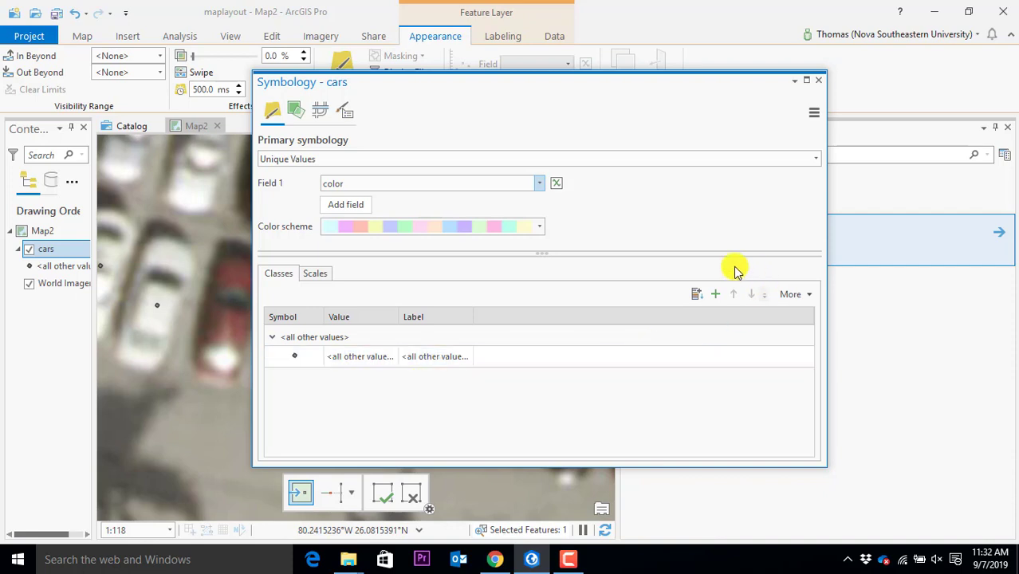
pyautogui.click(697, 297)
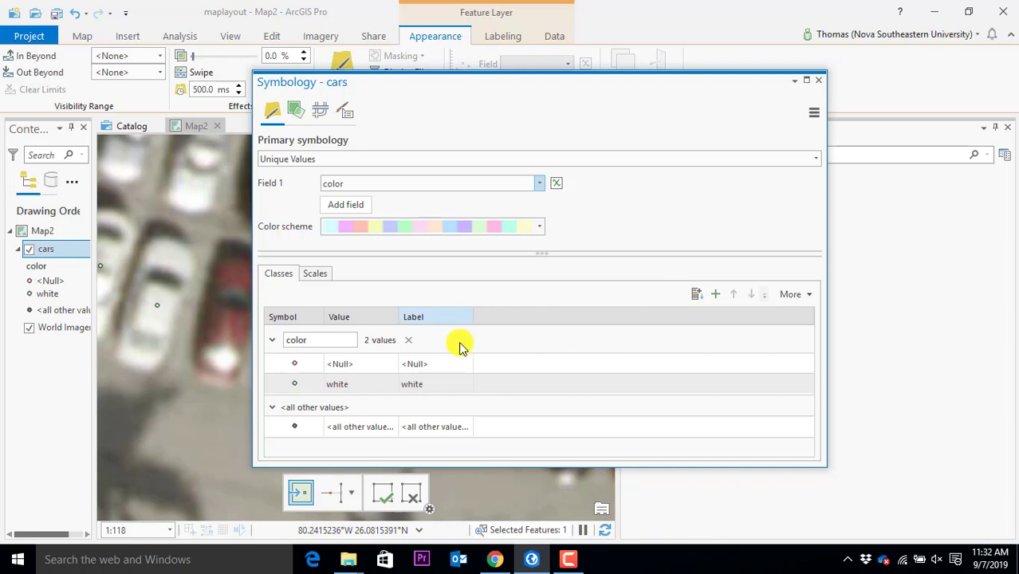
pyautogui.click(449, 366)
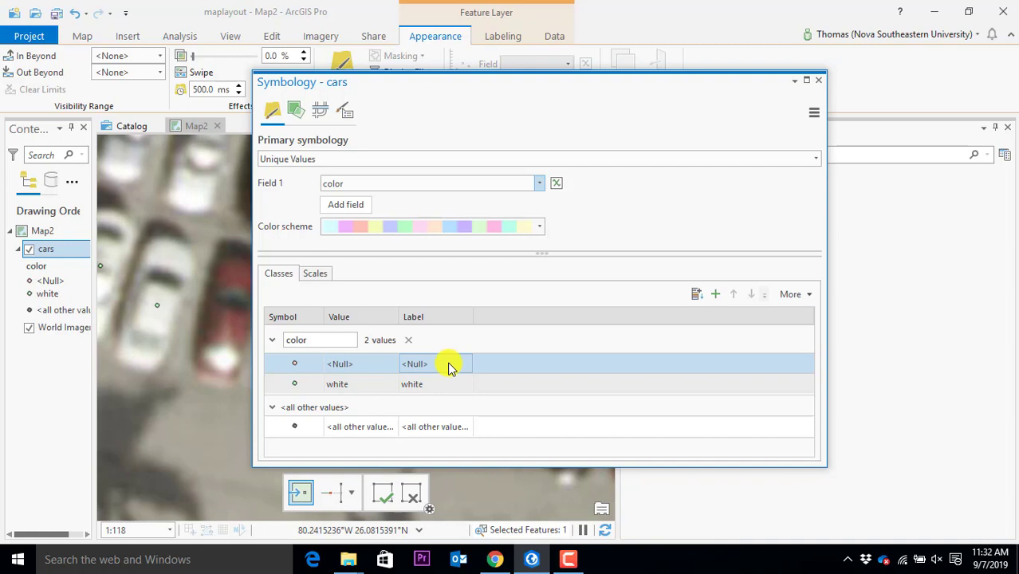
pyautogui.click(451, 389)
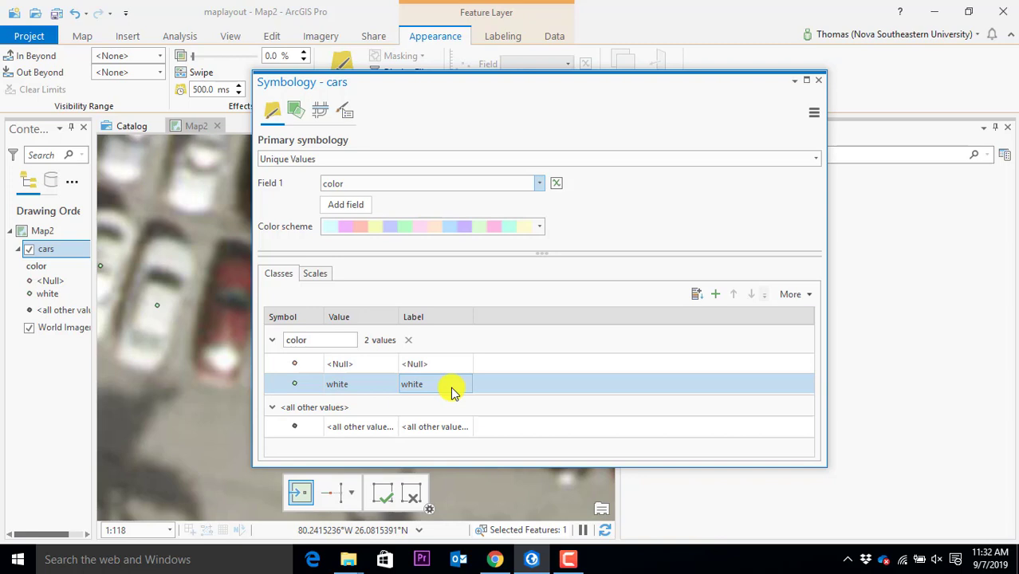
pyautogui.click(296, 385)
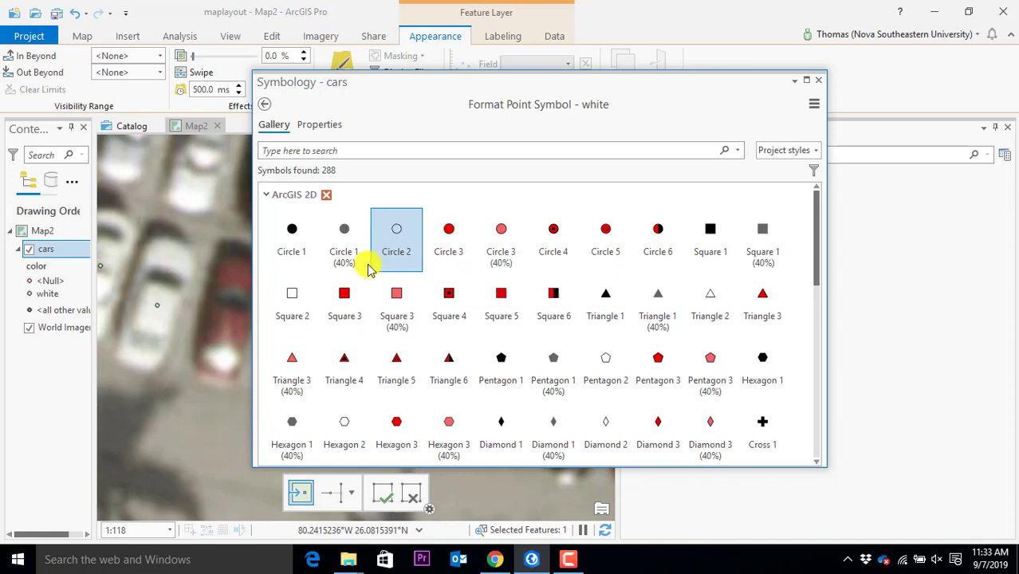
# Change the white cars class symbol to the hollow Circle 2 marker
pyautogui.click(397, 236)
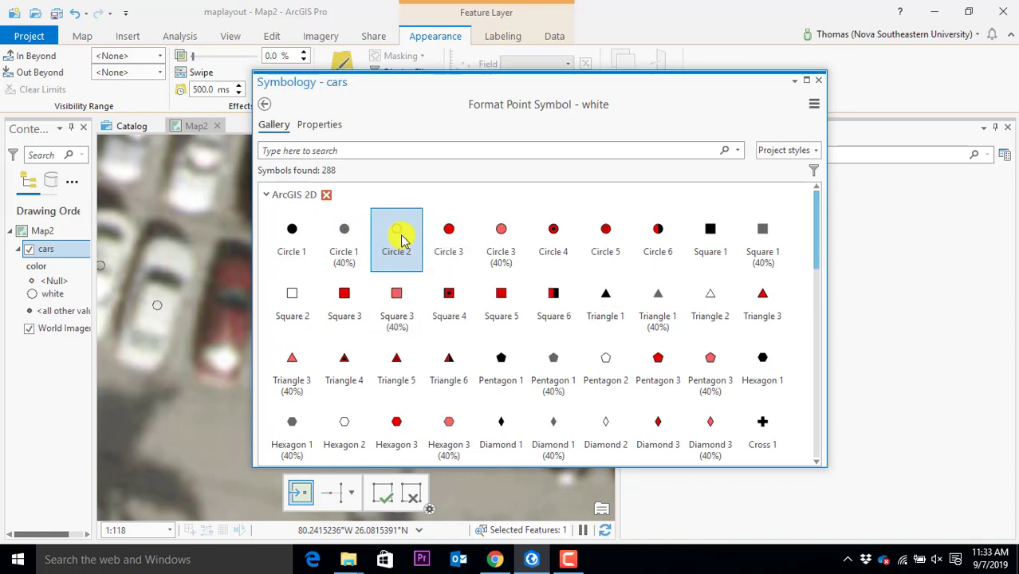
pyautogui.click(320, 124)
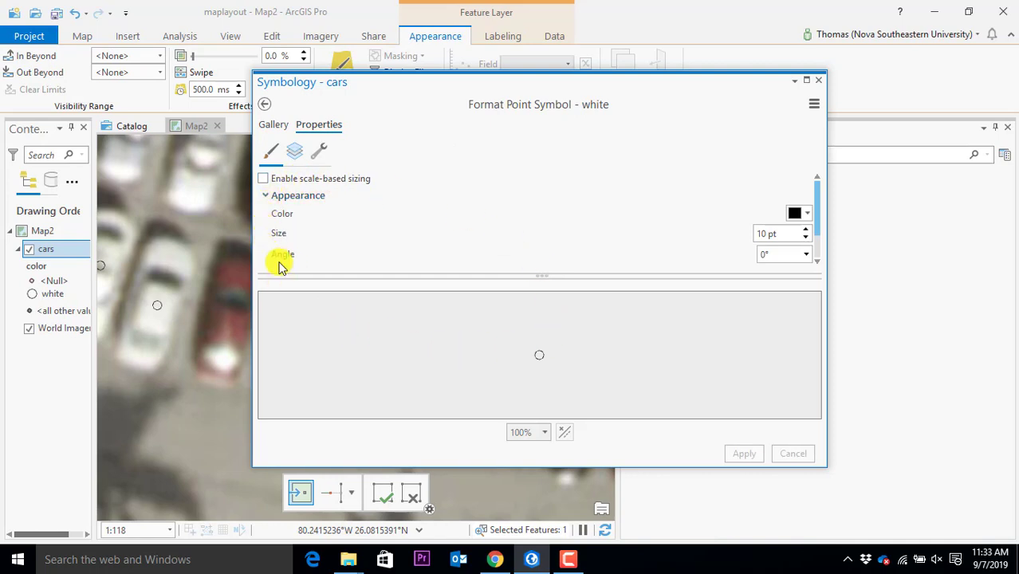
pyautogui.click(271, 125)
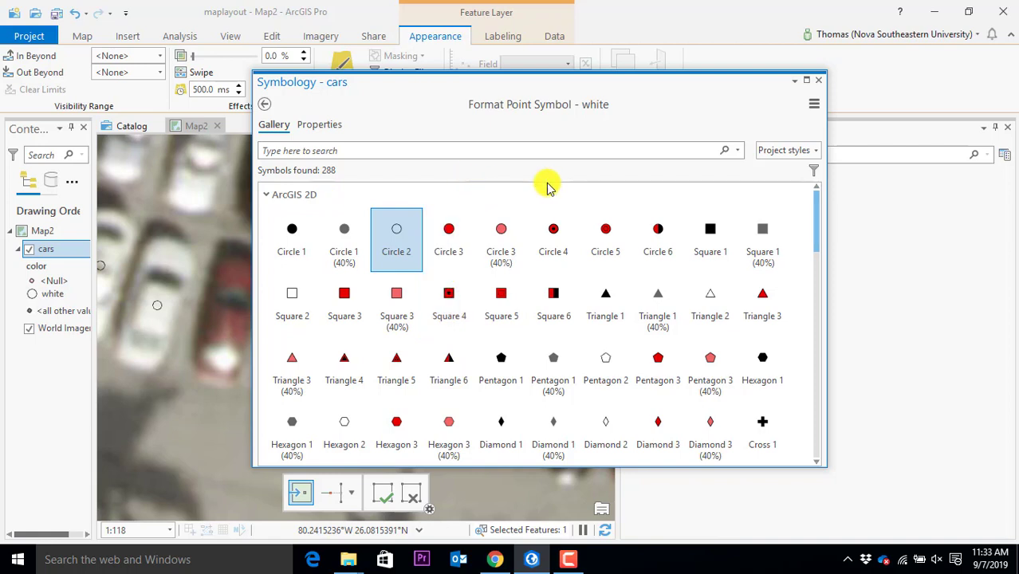
pyautogui.doubleClick(398, 229)
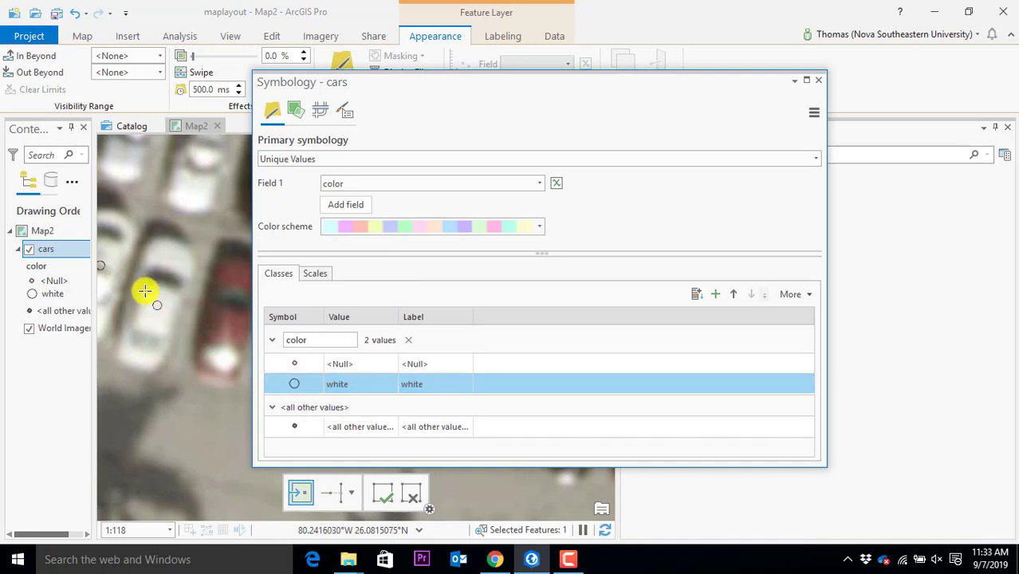
# Move the Symbology pane aside to check the map, then close it
pyautogui.moveTo(403, 83); pyautogui.dragTo(578, 83)
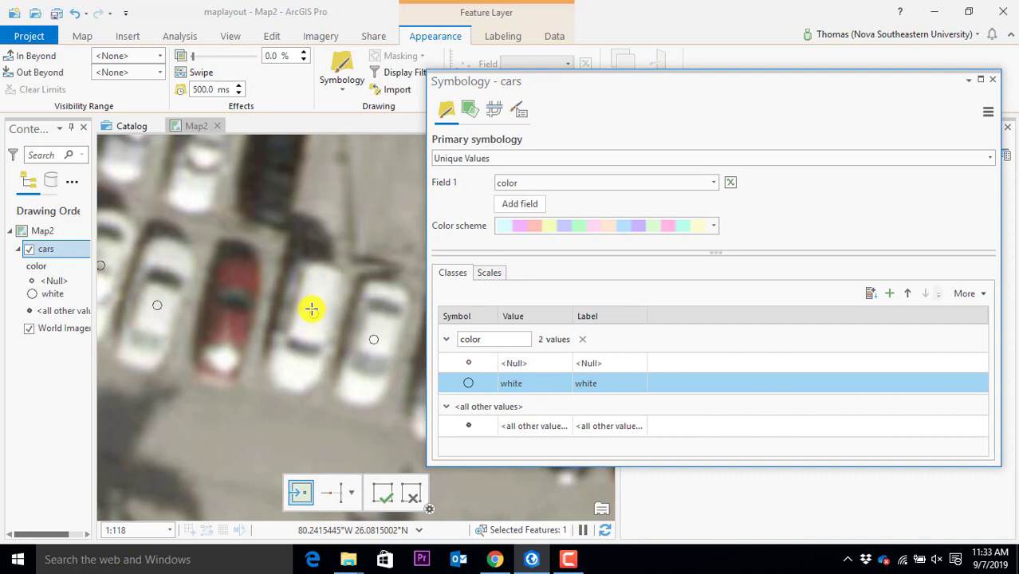
pyautogui.click(583, 390)
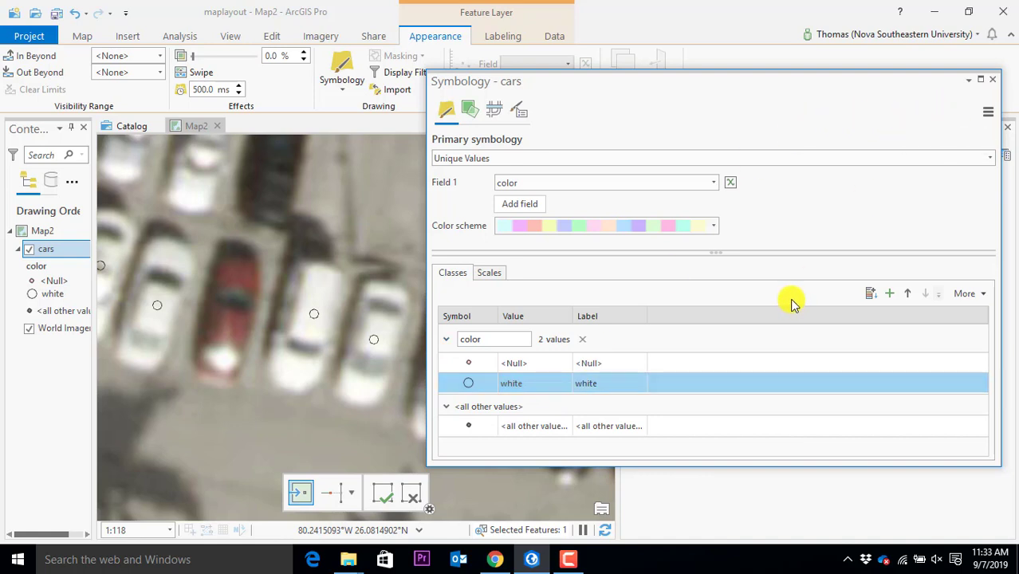
pyautogui.click(993, 80)
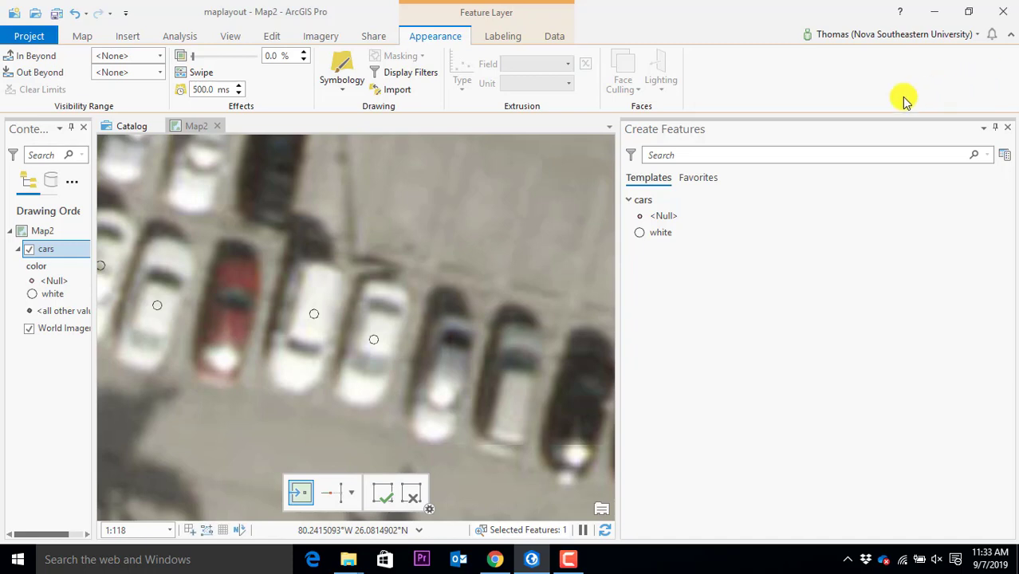
# Save the project and add a white-class car point on another car in the lot
pyautogui.click(59, 15)
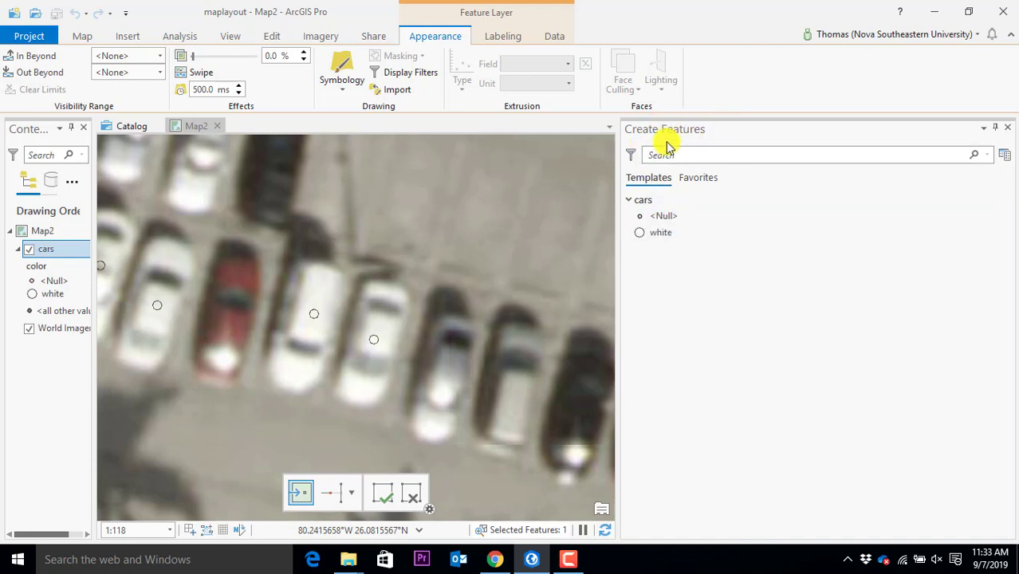
pyautogui.click(659, 232)
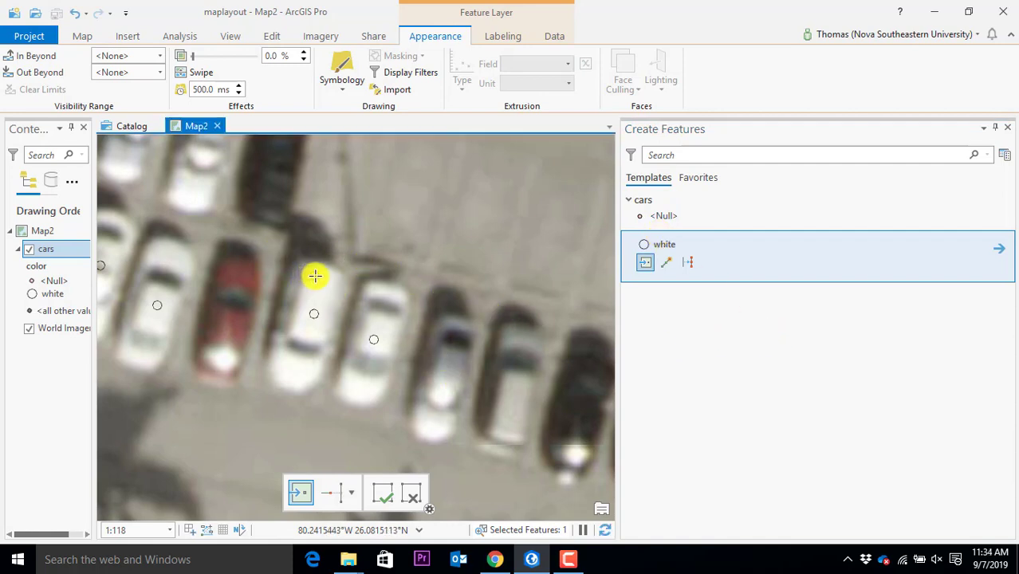
pyautogui.click(450, 371)
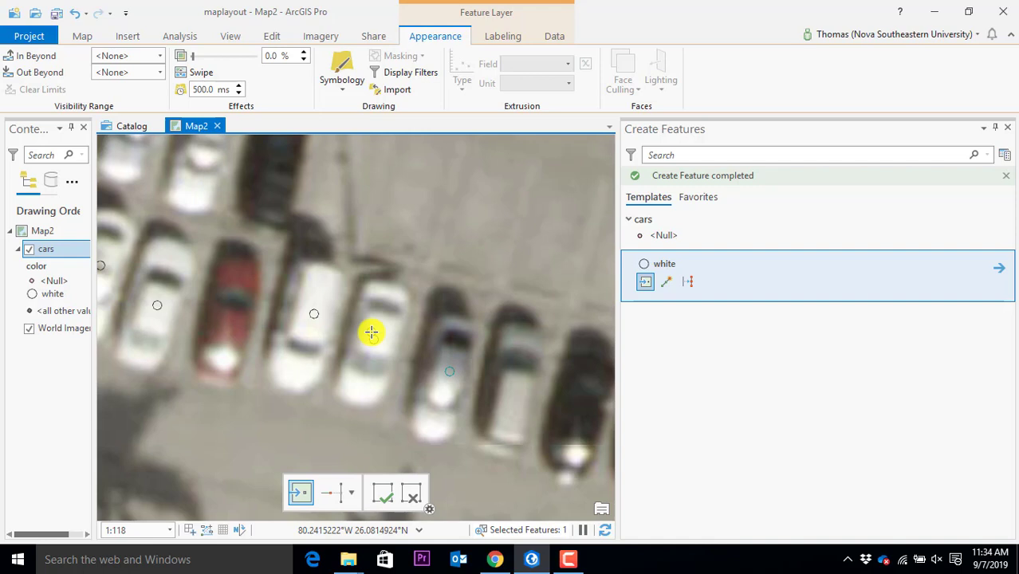
# Set the <Null> template's color attribute to 'red' and place a point on the red car
pyautogui.click(666, 236)
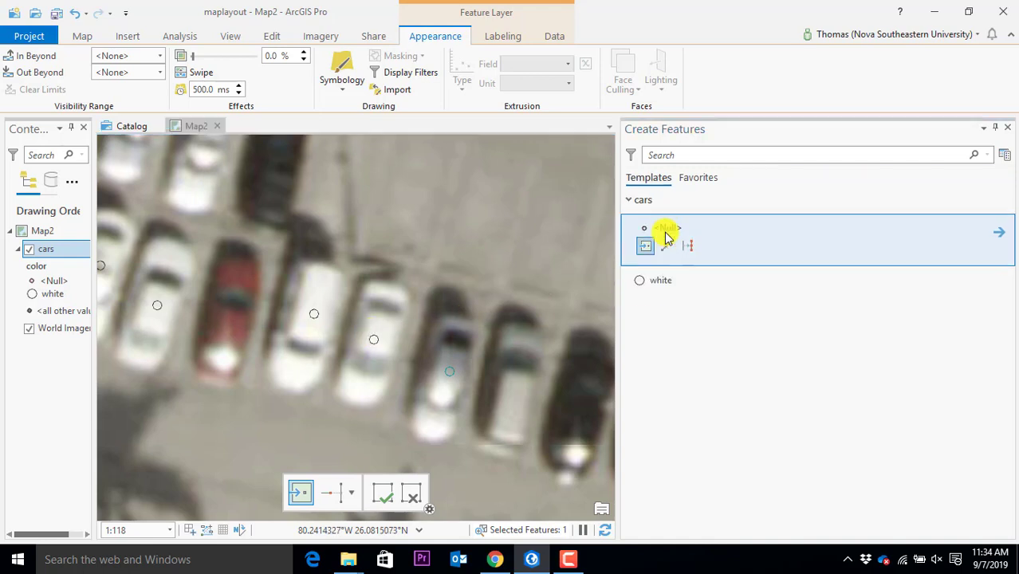
pyautogui.click(1000, 233)
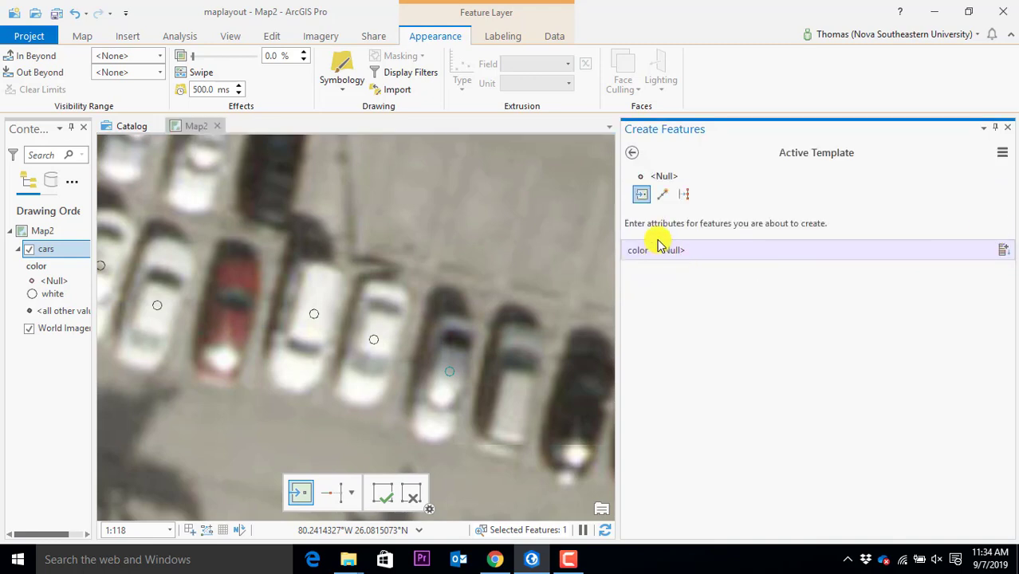
pyautogui.click(697, 250)
pyautogui.write('red')
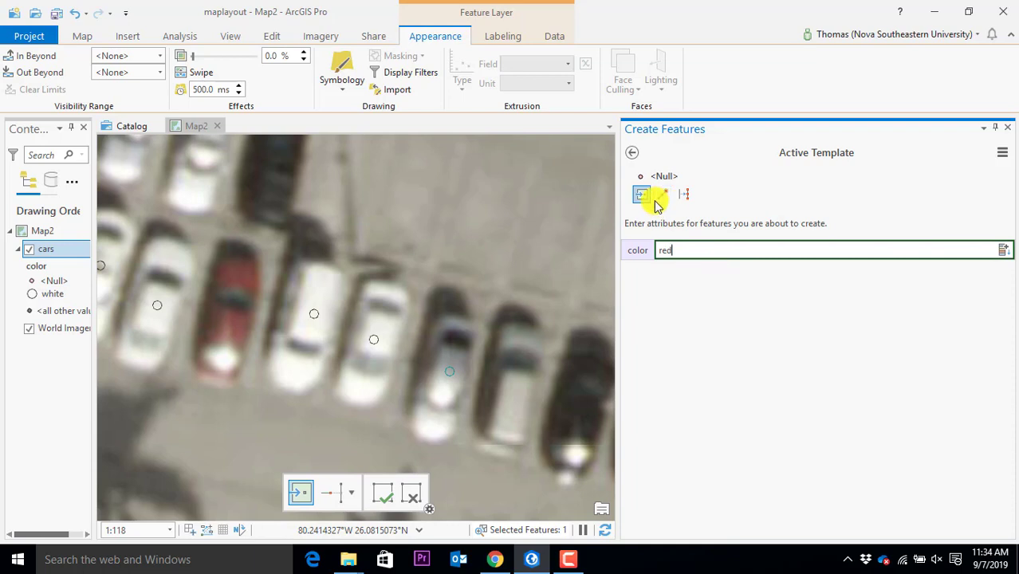
pyautogui.click(634, 154)
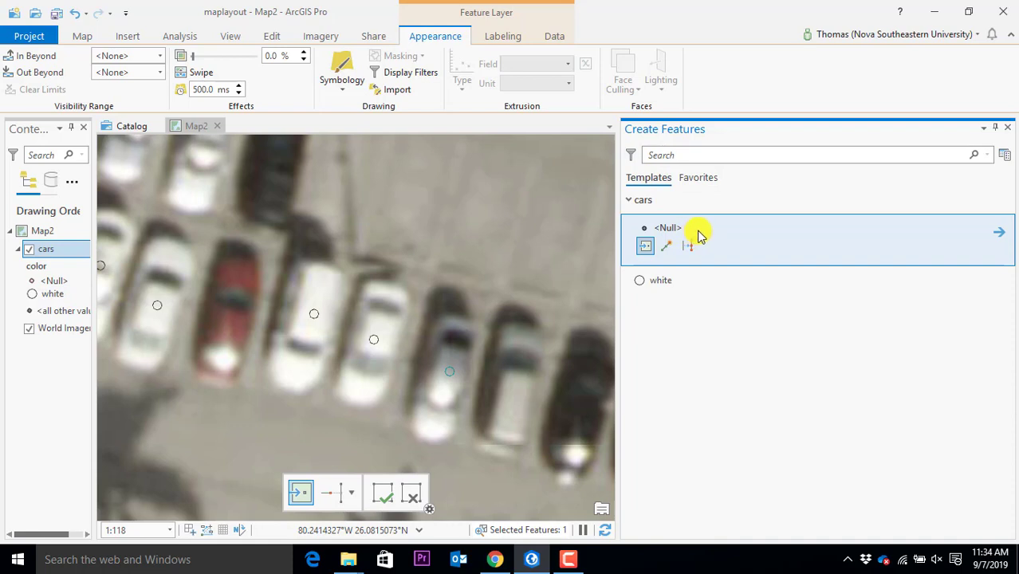
pyautogui.click(227, 327)
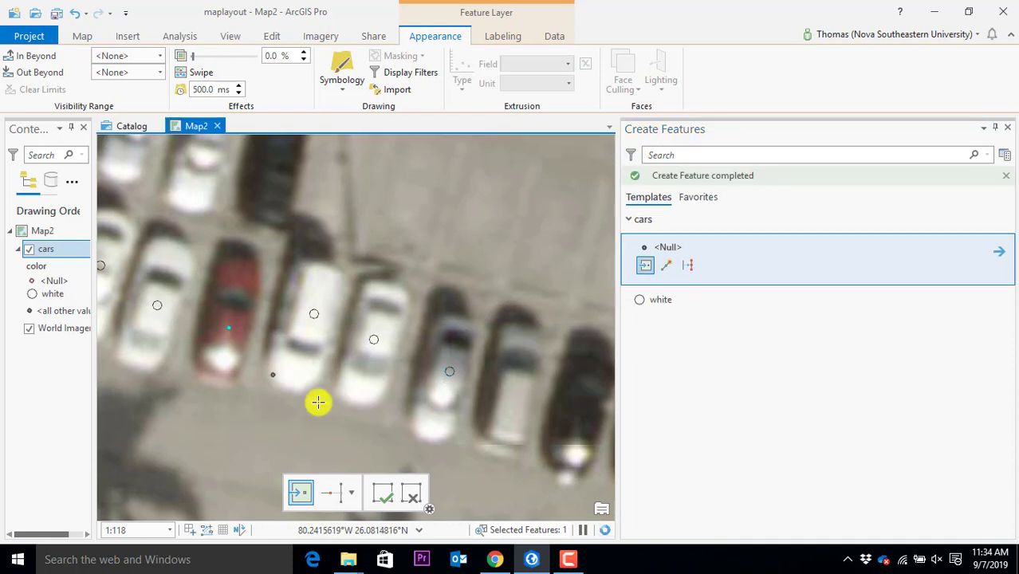
pyautogui.click(663, 372)
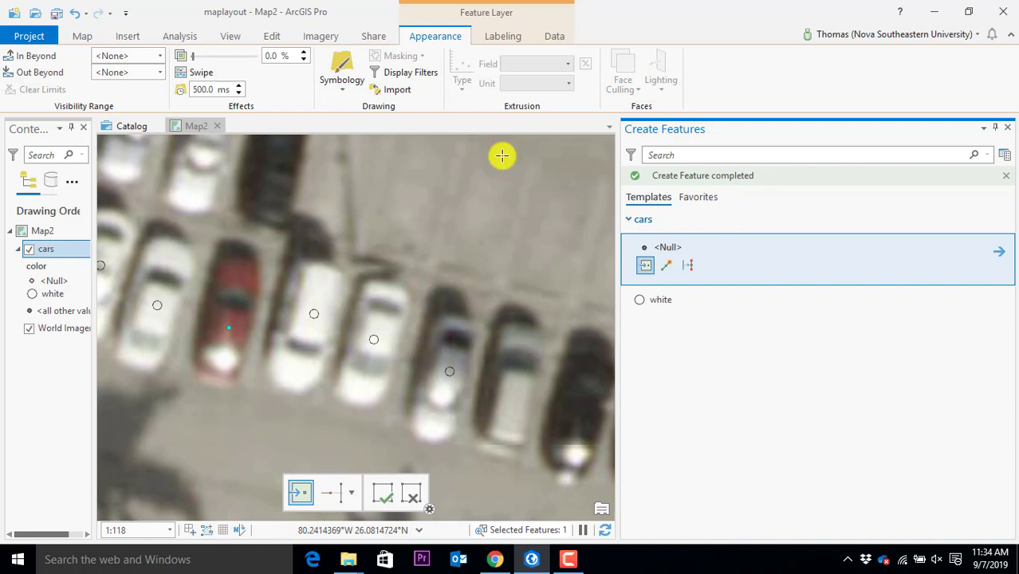
# Save all pending edits to the cars layer
pyautogui.click(270, 38)
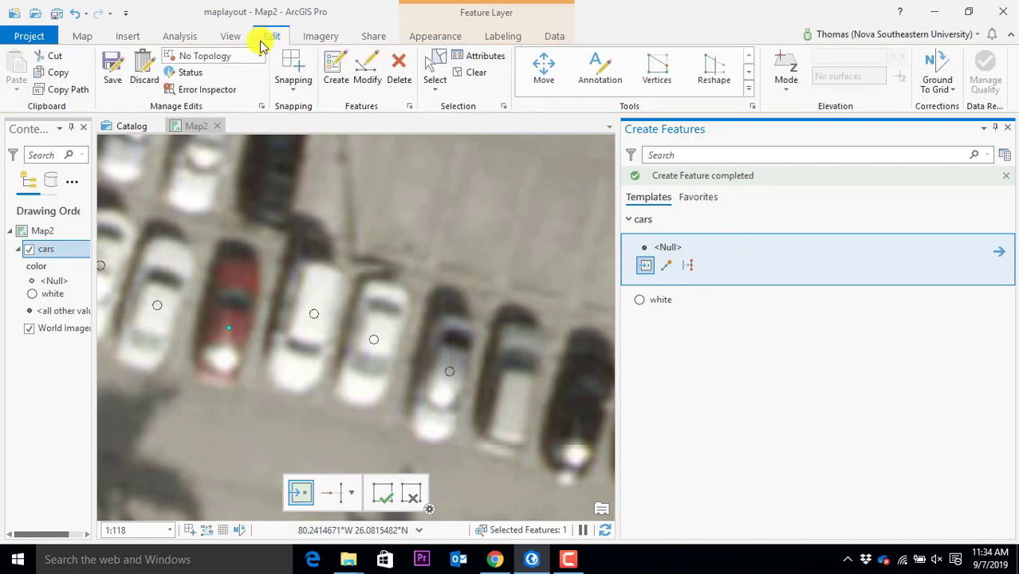
pyautogui.click(109, 80)
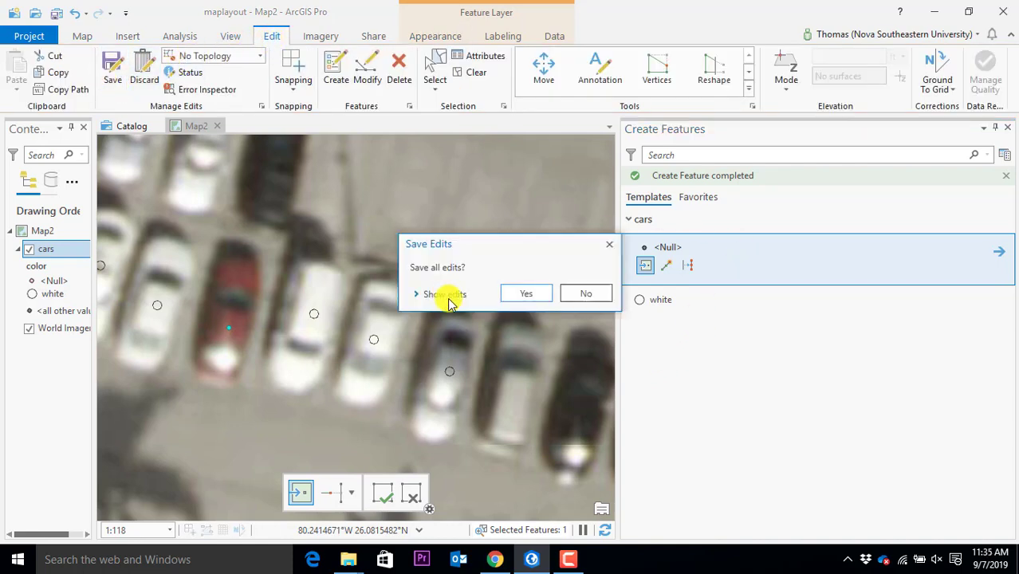
pyautogui.click(514, 295)
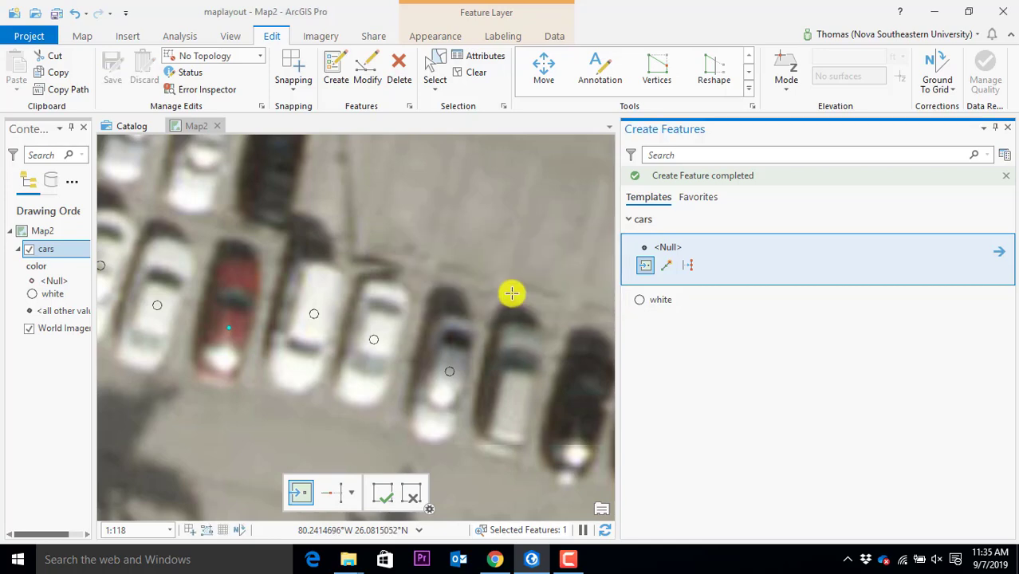
# Open and close the cars layer's context menu and Layer Properties without changes
pyautogui.rightClick(44, 265)
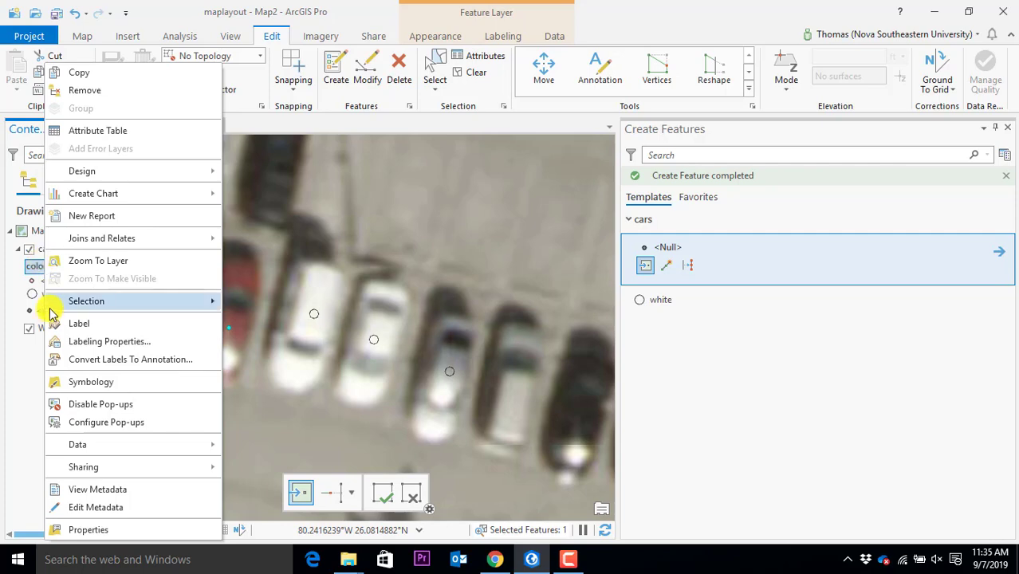
pyautogui.click(42, 268)
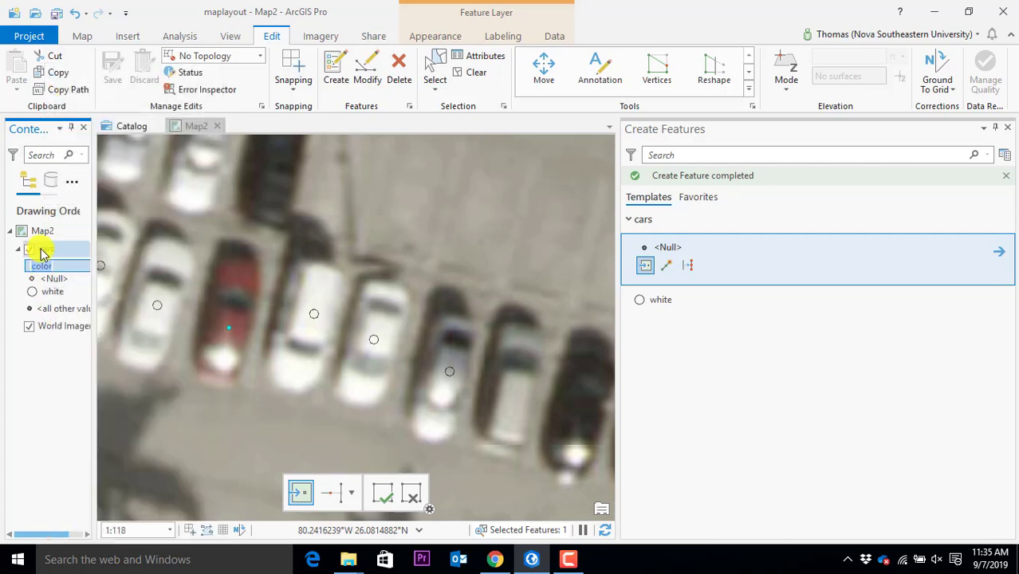
pyautogui.doubleClick(49, 254)
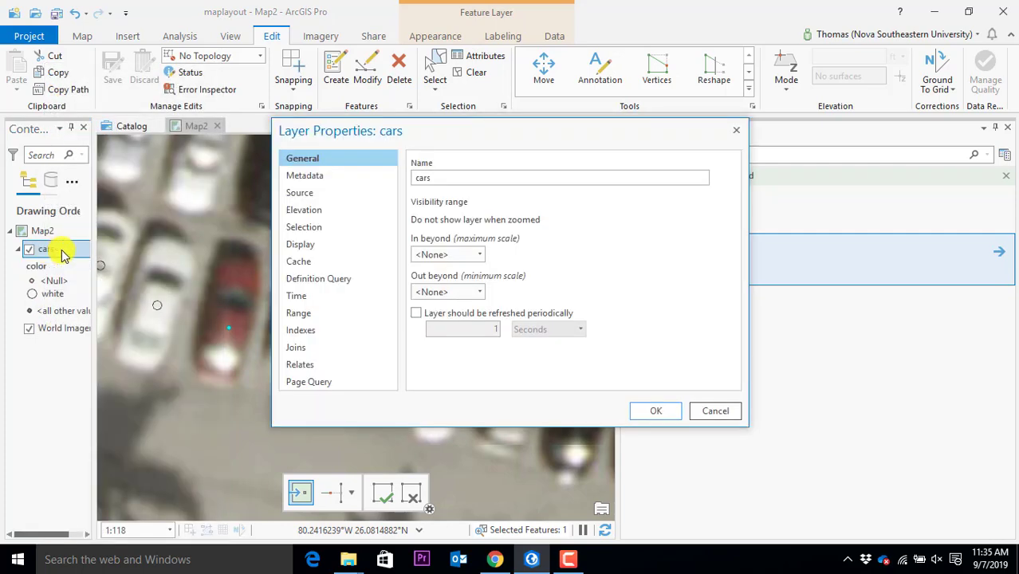
pyautogui.click(735, 130)
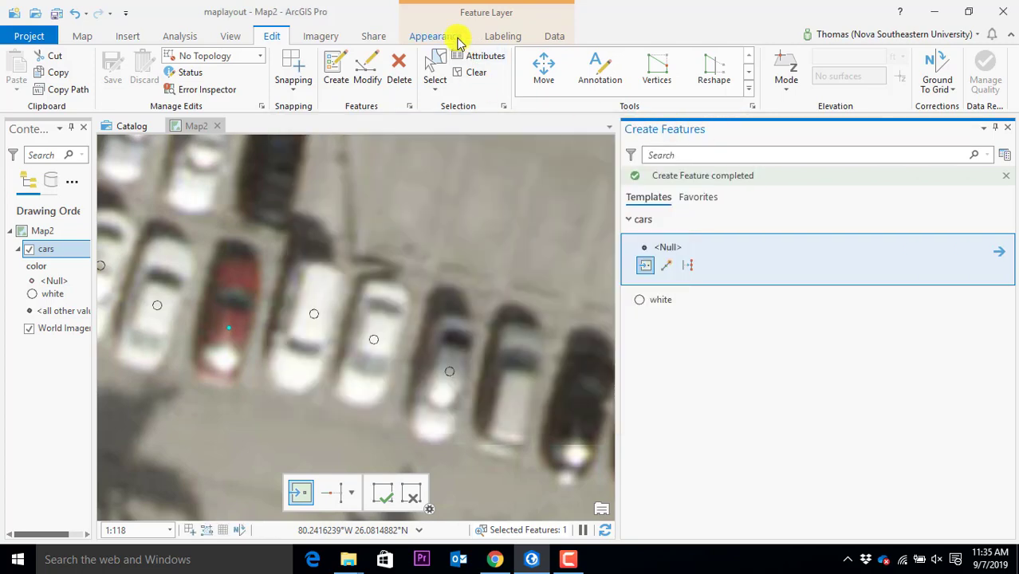
pyautogui.click(455, 38)
# Symbolize cars by Unique Values and add the unlisted red value as a red Circle 3
pyautogui.click(343, 86)
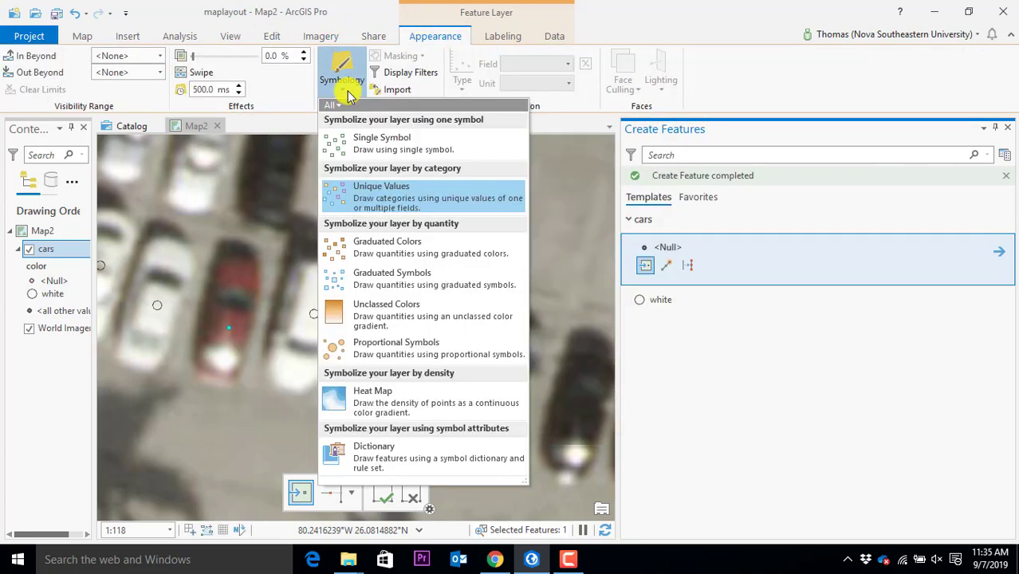
pyautogui.click(365, 188)
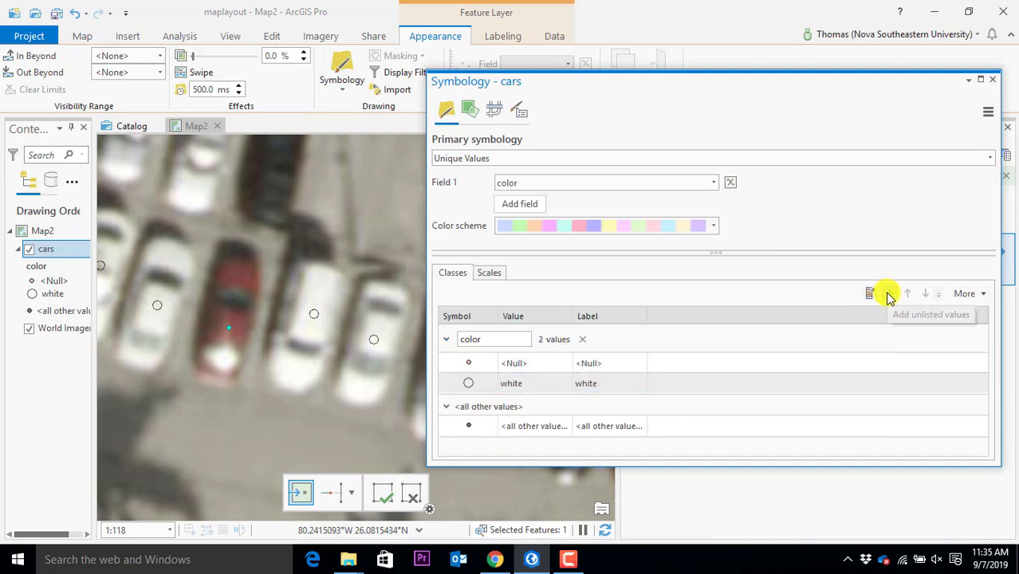
pyautogui.click(889, 295)
pyautogui.click(691, 159)
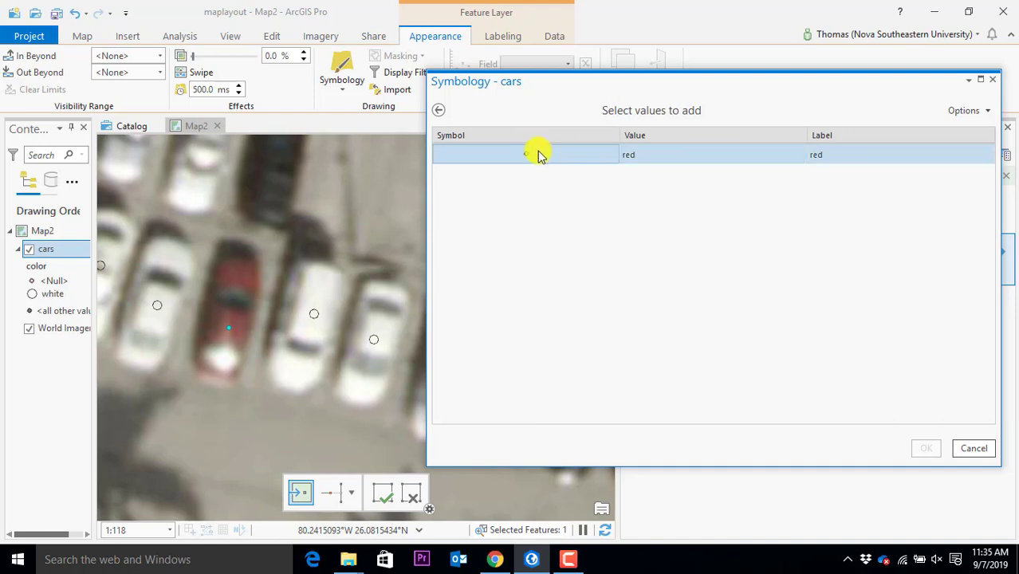
pyautogui.click(527, 155)
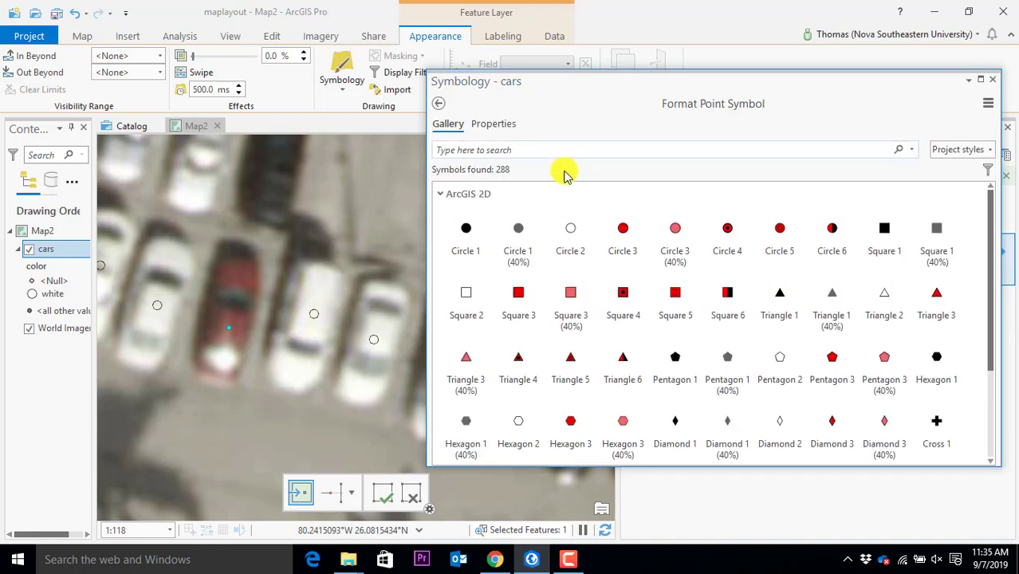
pyautogui.click(623, 231)
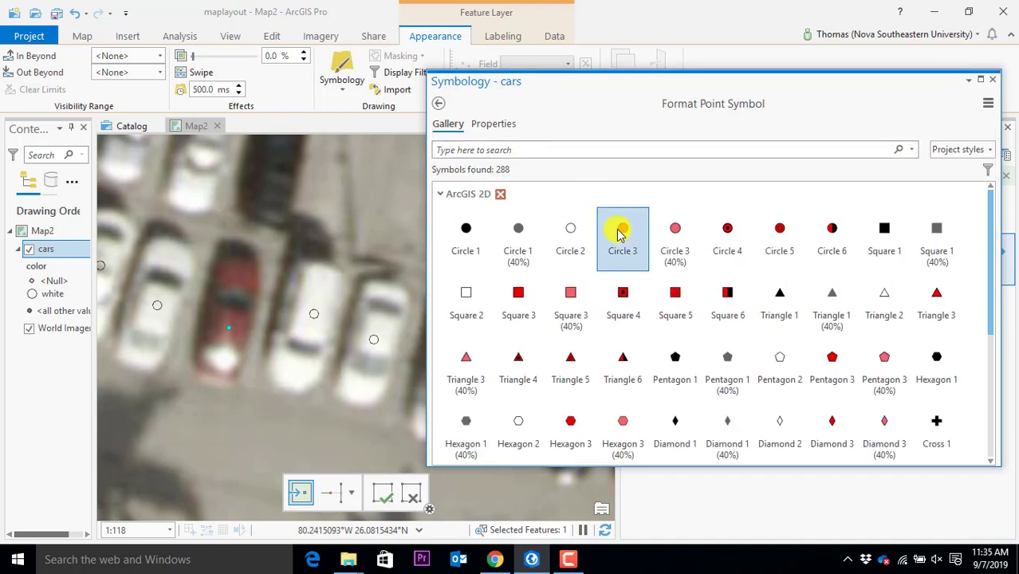
pyautogui.click(443, 106)
pyautogui.click(920, 448)
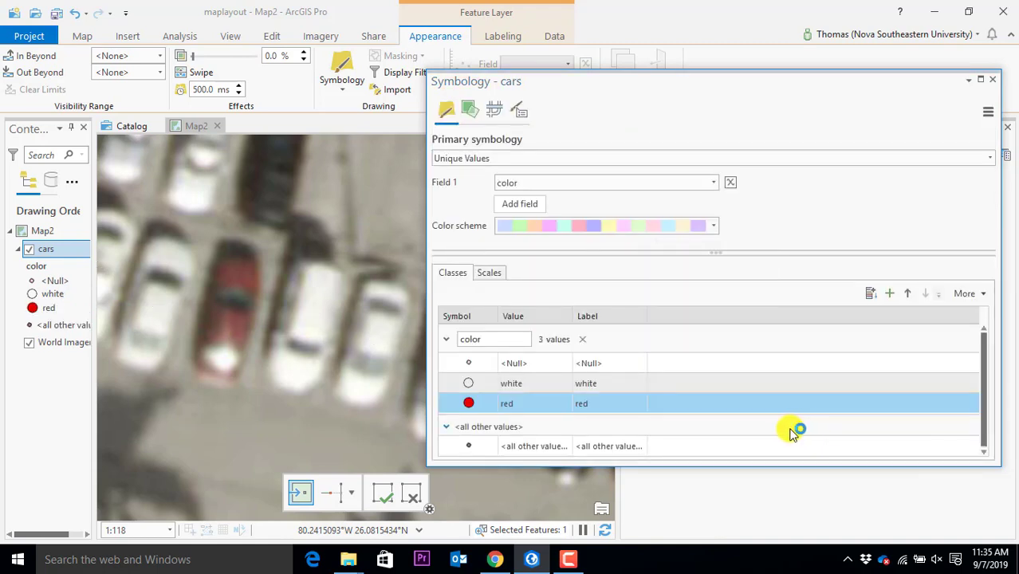
# Close the Symbology pane and clear the current feature selection
pyautogui.click(993, 79)
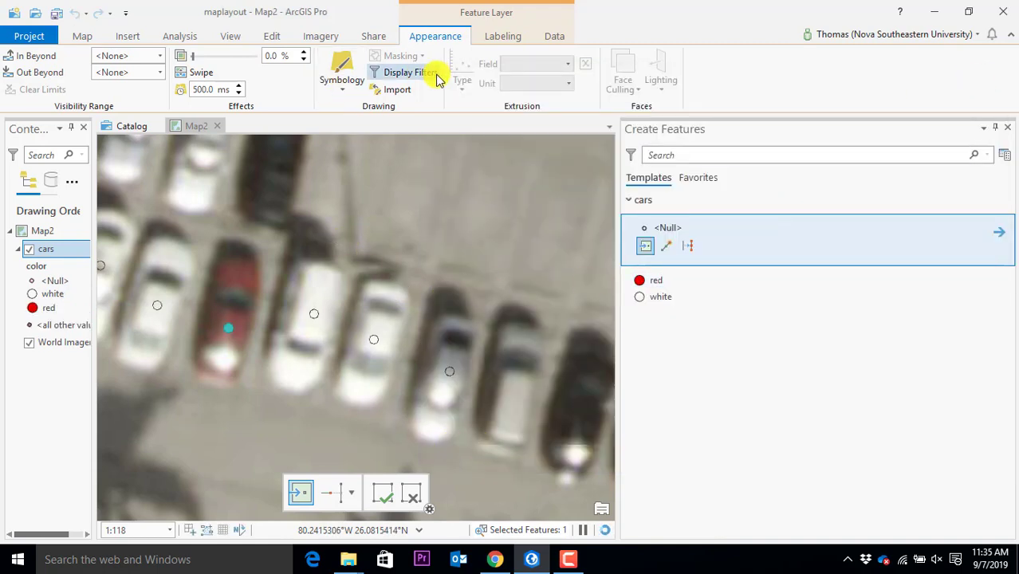
pyautogui.click(83, 36)
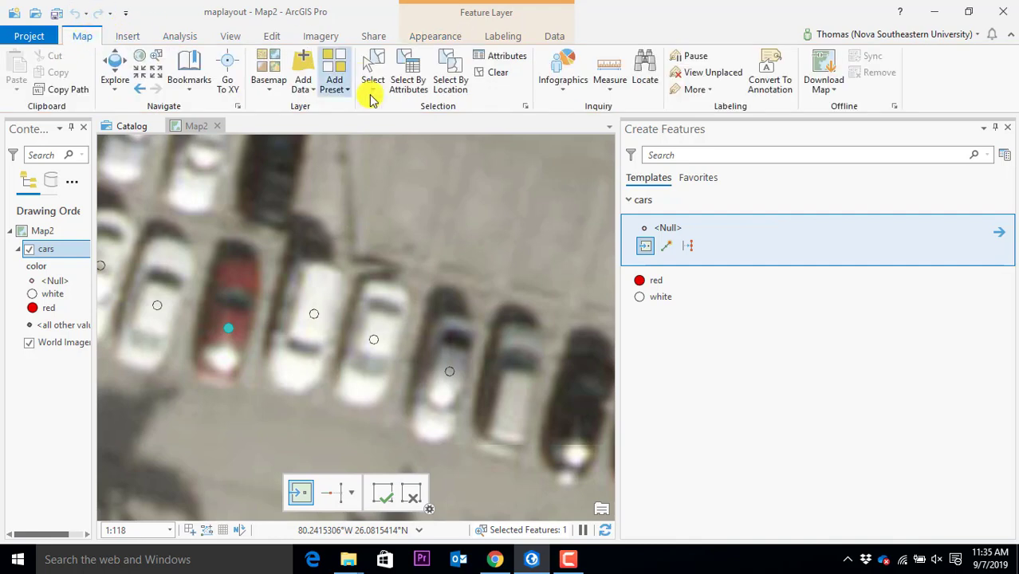
pyautogui.click(495, 73)
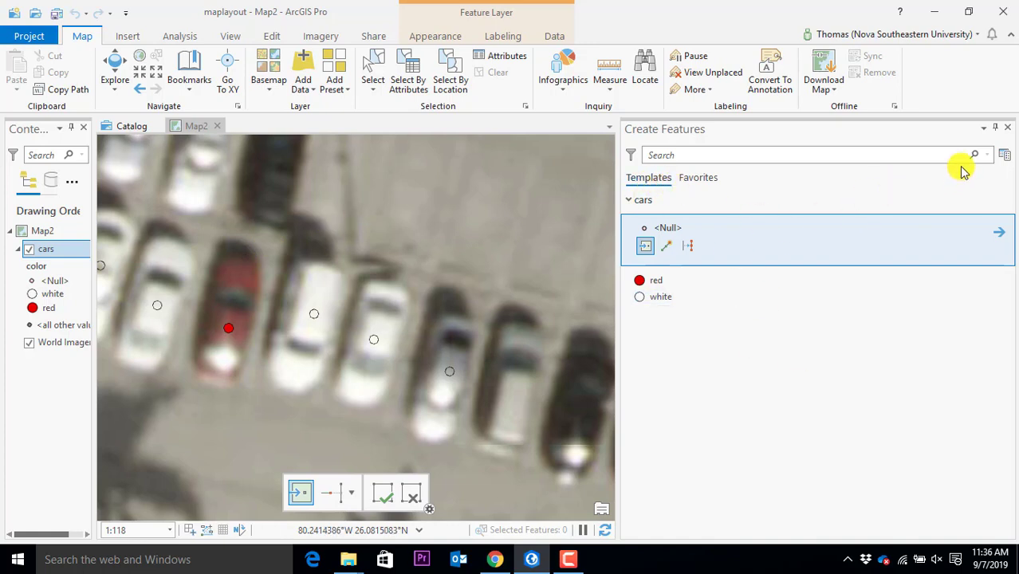
# Close Create Features, zoom out to the campus buildings, save the project, and show the Catalog
pyautogui.click(1010, 132)
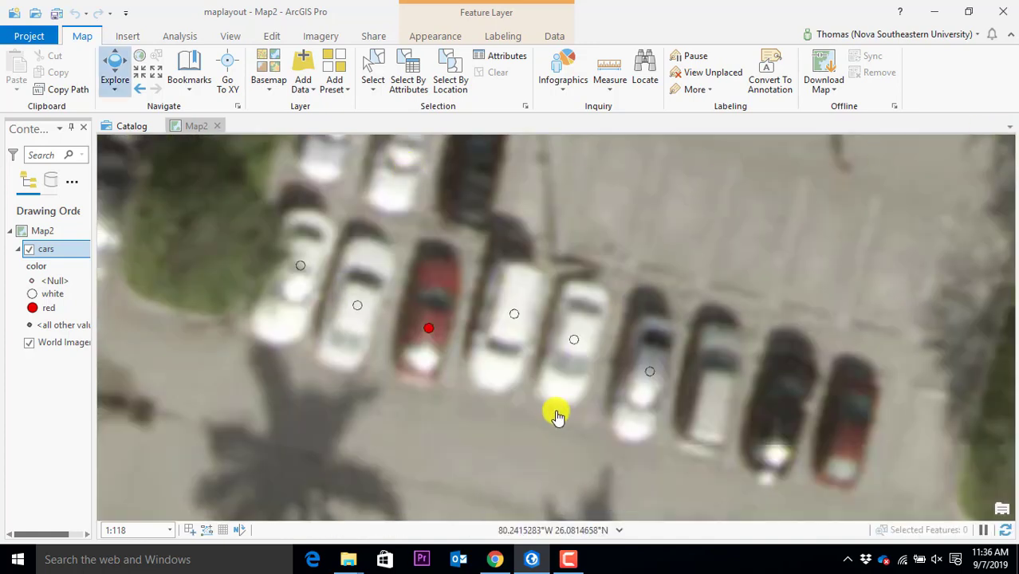
pyautogui.scroll(-4, 550, 263)
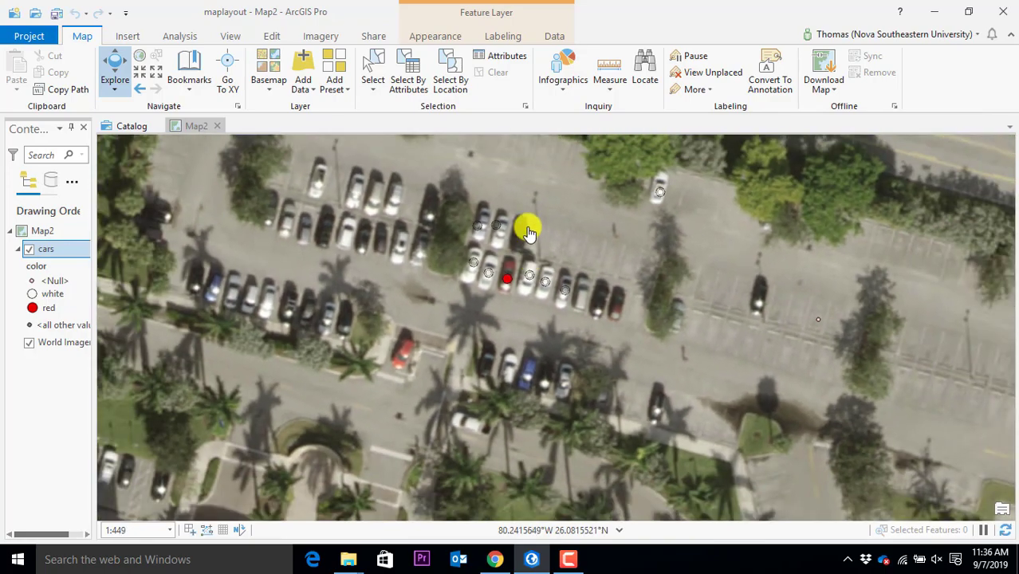
pyautogui.scroll(-3, 529, 231)
pyautogui.moveTo(547, 242); pyautogui.dragTo(539, 313)
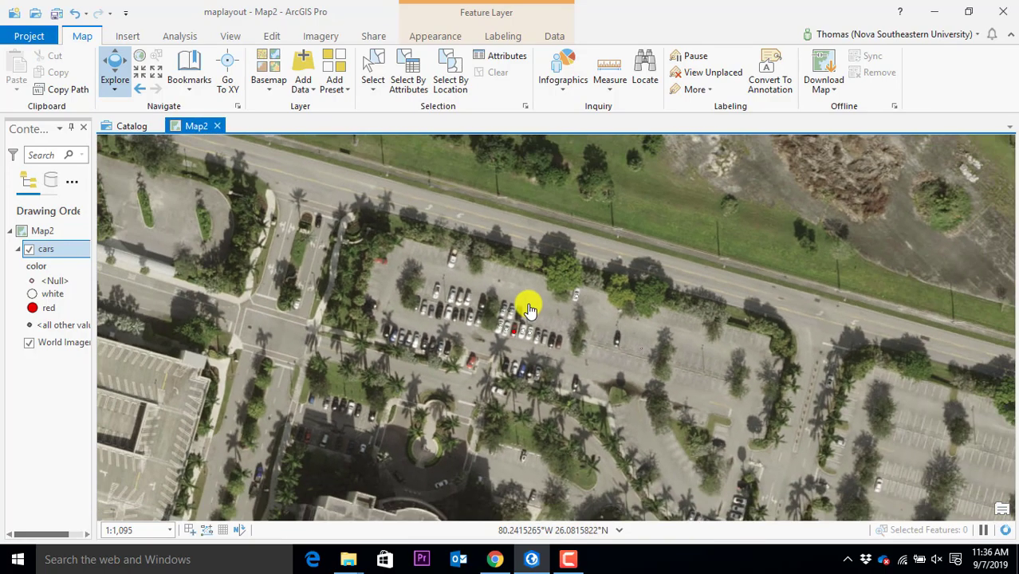
pyautogui.moveTo(423, 360); pyautogui.dragTo(549, 273)
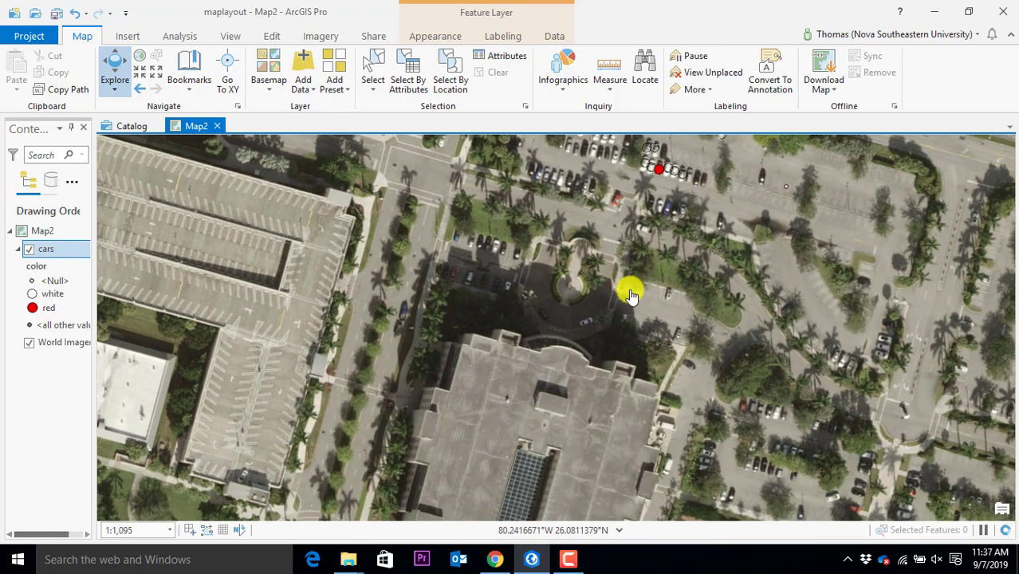
pyautogui.moveTo(660, 398); pyautogui.dragTo(694, 360)
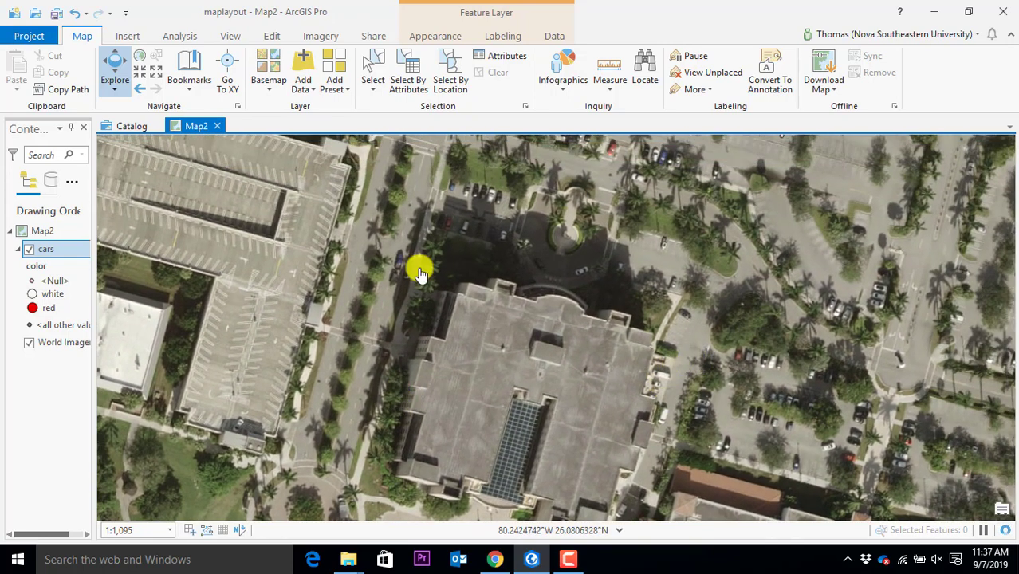
pyautogui.click(56, 14)
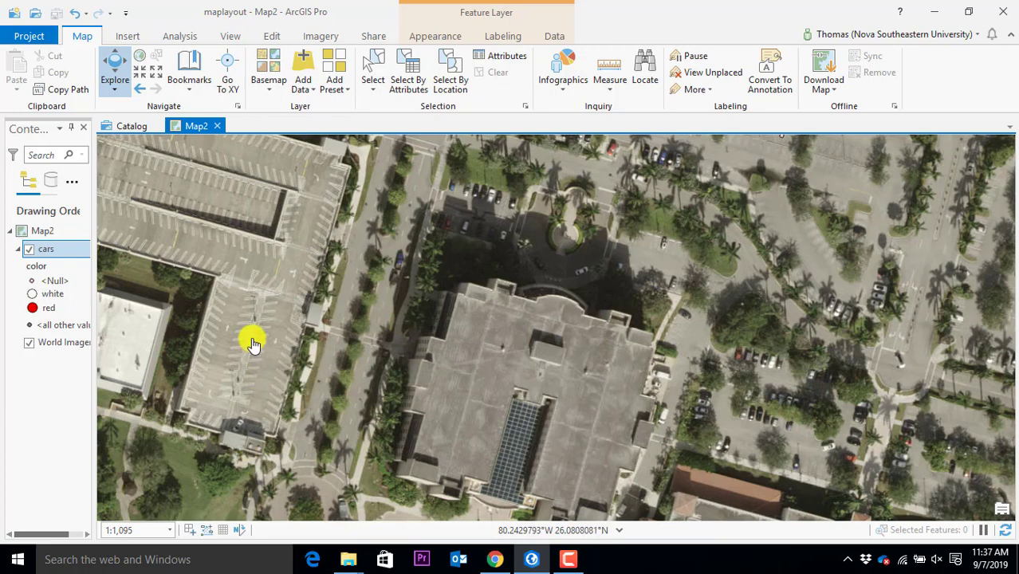
pyautogui.click(135, 129)
# Start a new feature class in maplayout.gdb, reposition its dialog, then close it empty
pyautogui.click(140, 150)
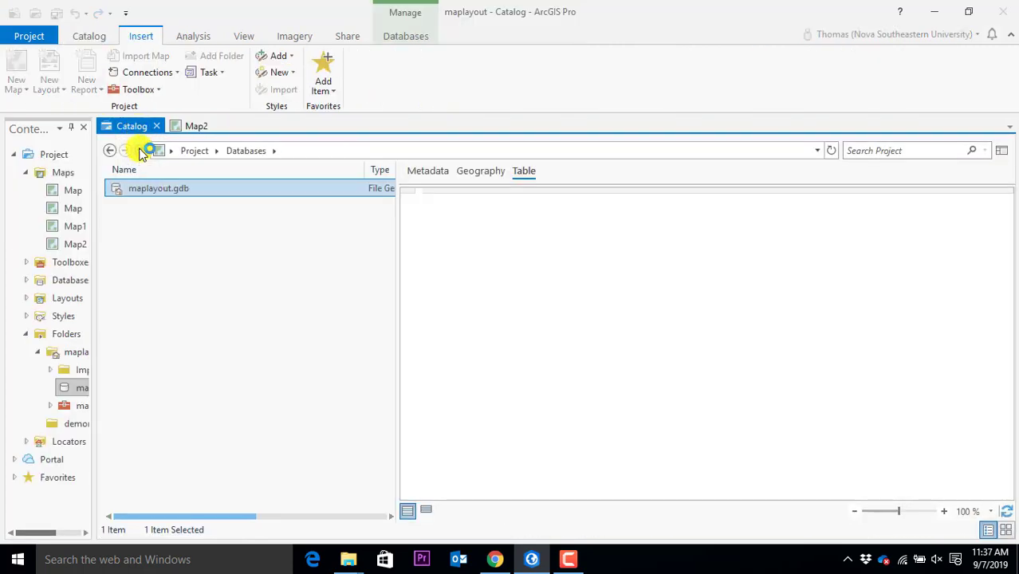
pyautogui.rightClick(154, 194)
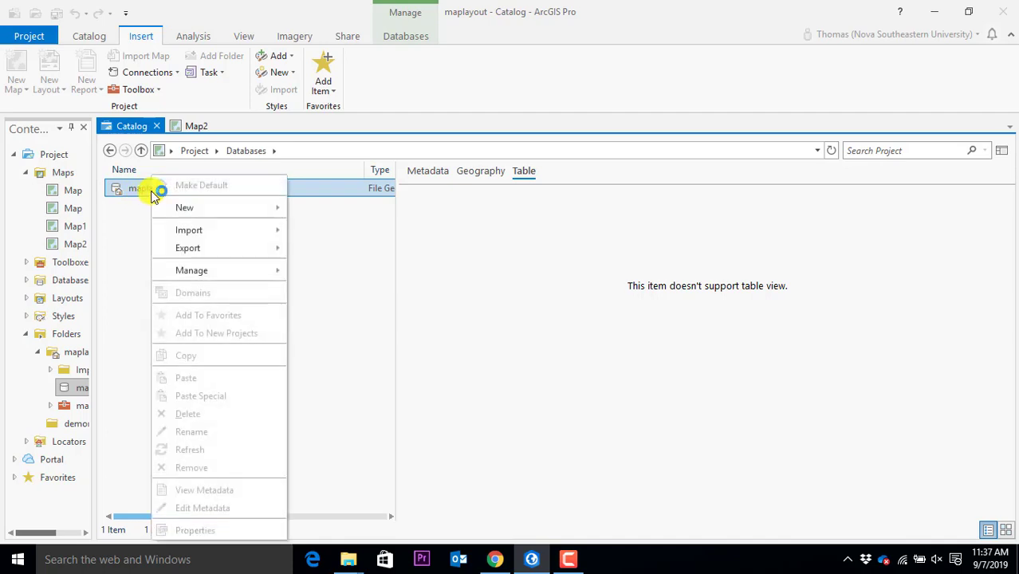
pyautogui.moveTo(211, 215)
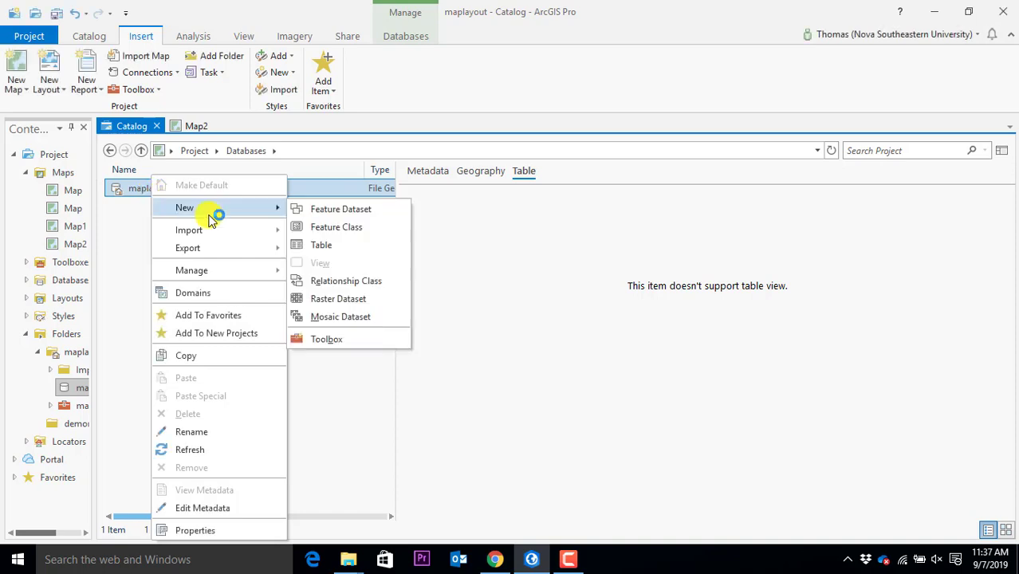
pyautogui.click(366, 229)
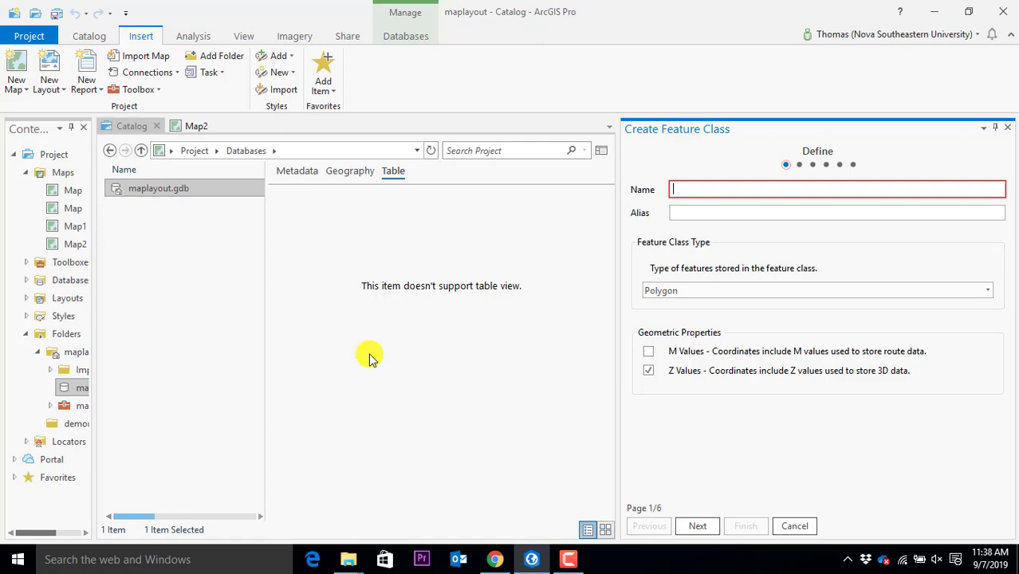
pyautogui.moveTo(718, 125); pyautogui.dragTo(391, 63)
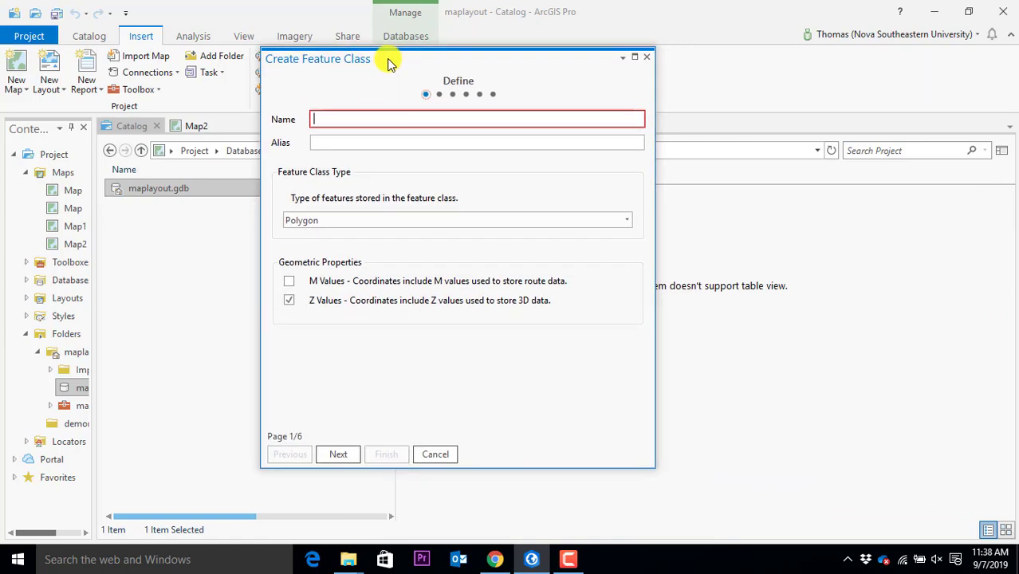
pyautogui.moveTo(388, 62); pyautogui.dragTo(386, 48)
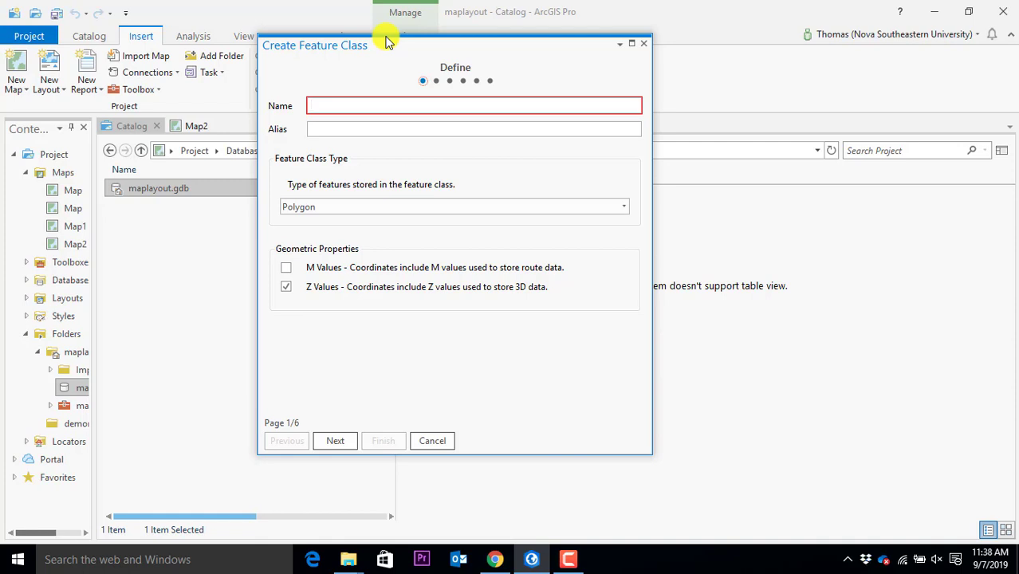
pyautogui.click(643, 43)
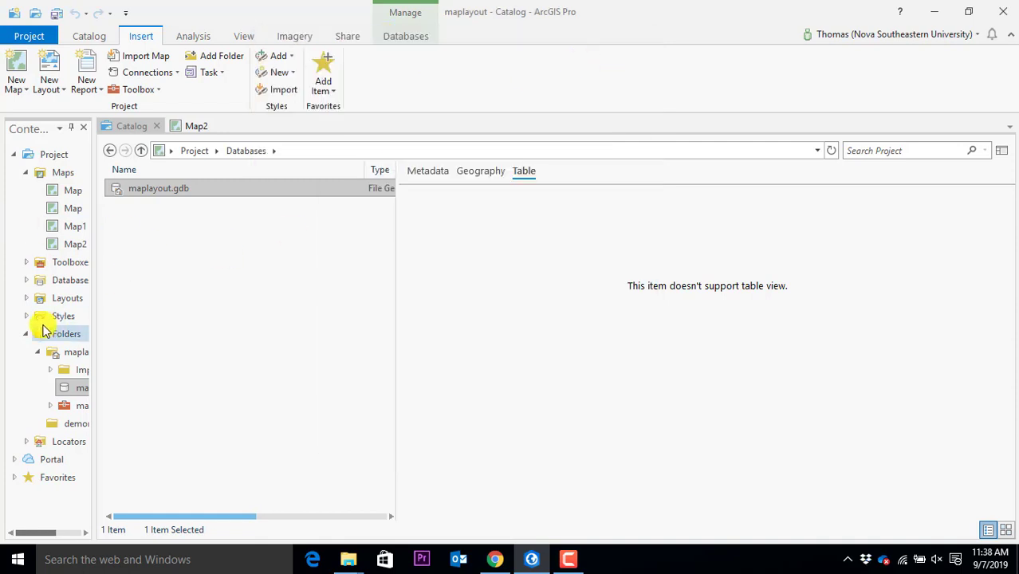
# Begin a new feature class in maplayout.gdb named 'buildings', keeping the Polygon type
pyautogui.rightClick(166, 189)
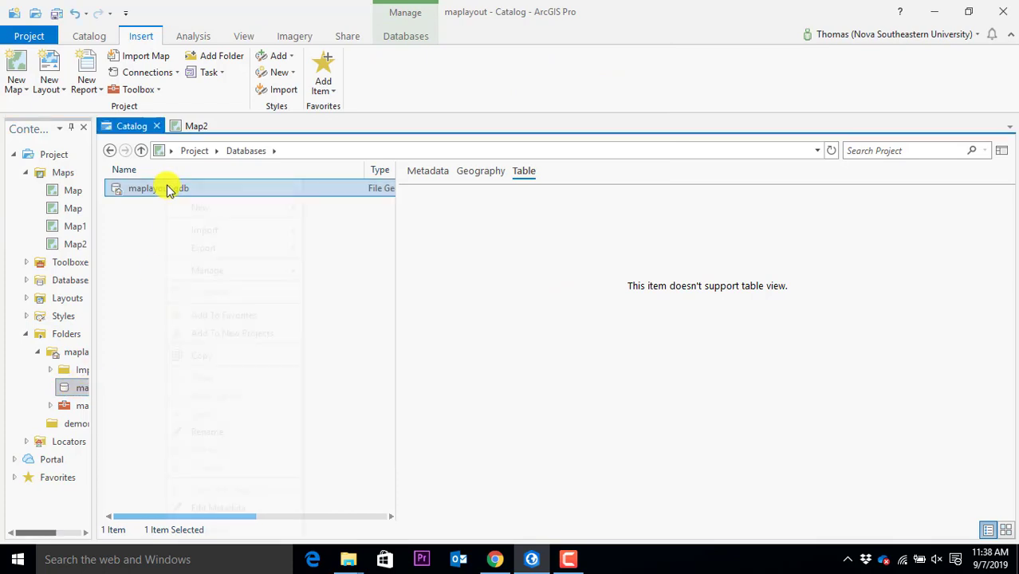
pyautogui.moveTo(278, 207)
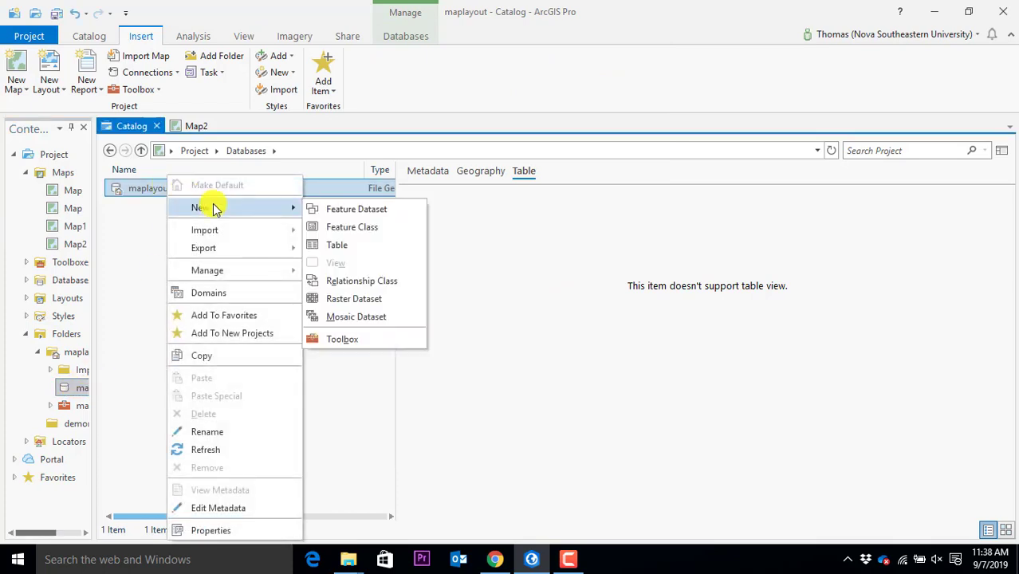
pyautogui.click(348, 229)
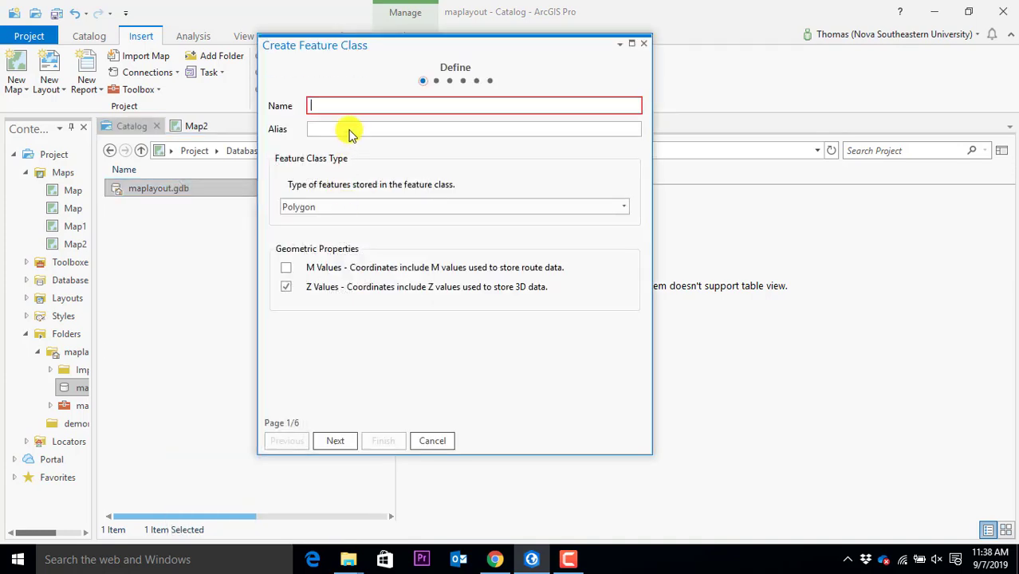
pyautogui.write('buildings')
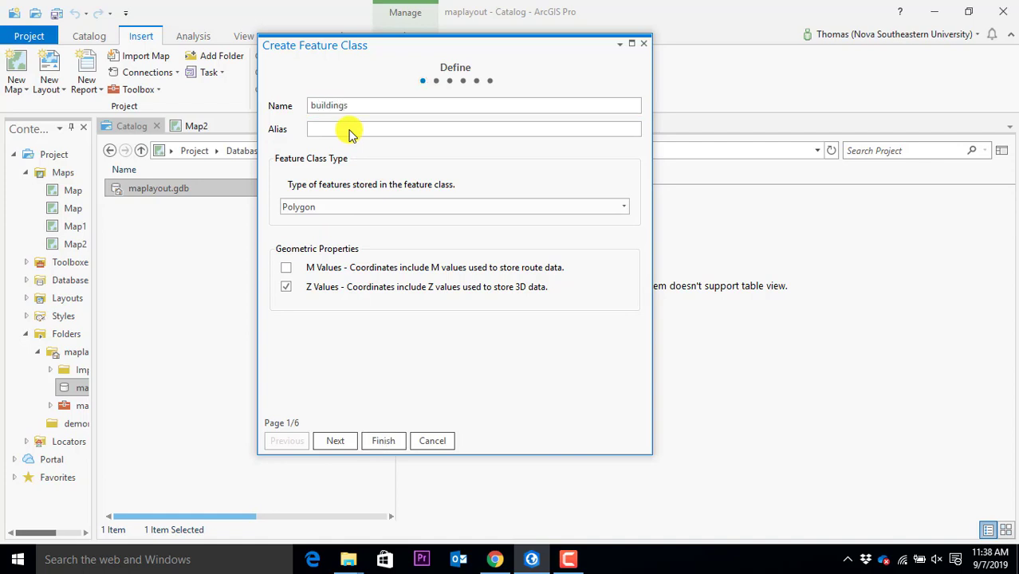
pyautogui.click(428, 206)
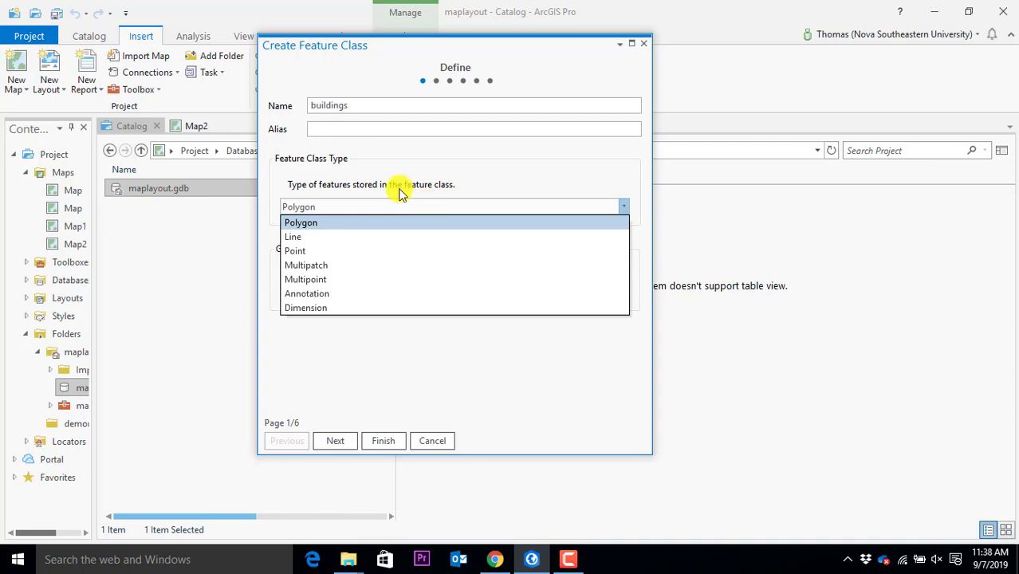
pyautogui.click(371, 207)
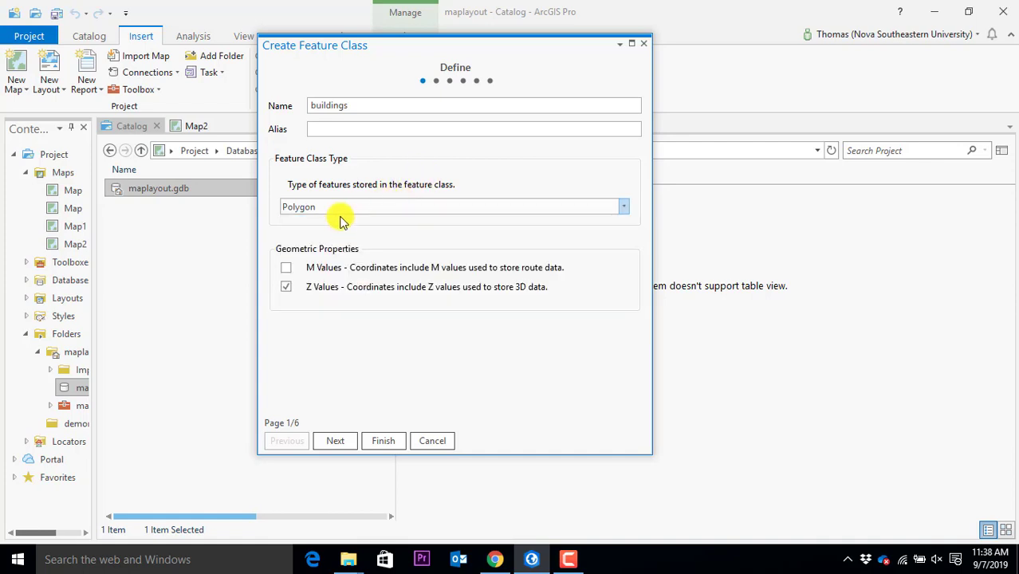
pyautogui.click(346, 209)
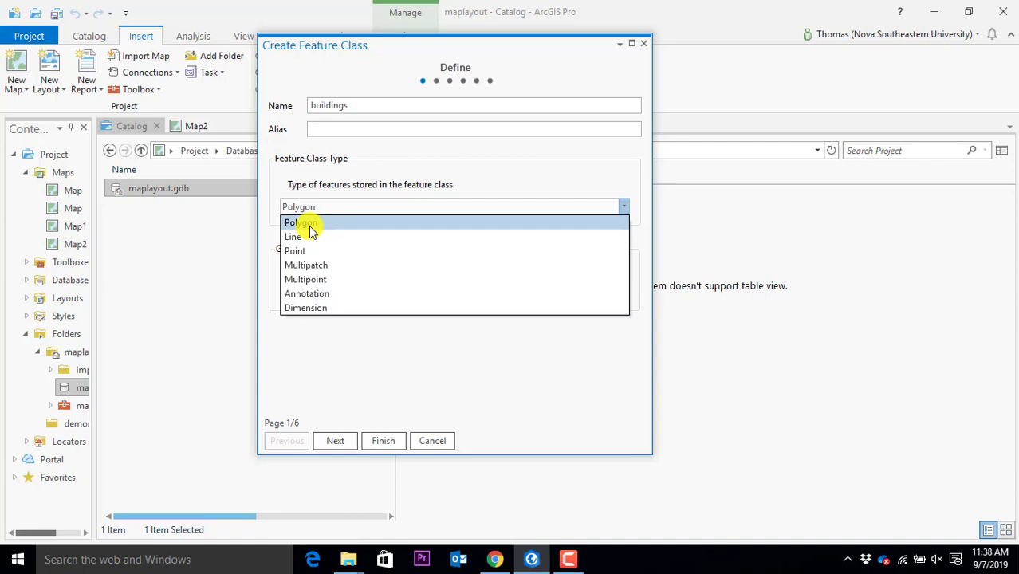
pyautogui.click(311, 225)
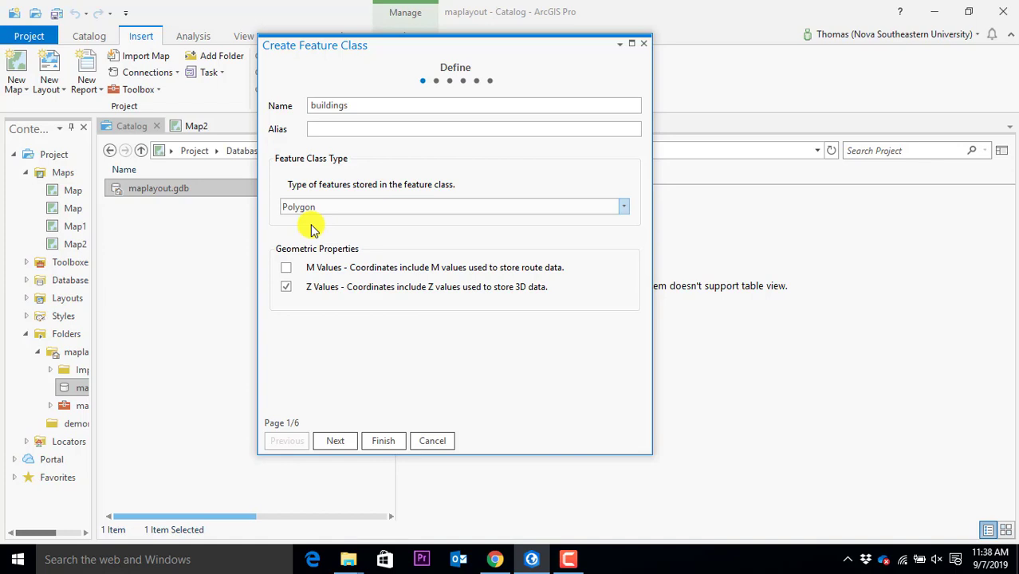
pyautogui.doubleClick(364, 105)
pyautogui.click(353, 207)
pyautogui.click(353, 206)
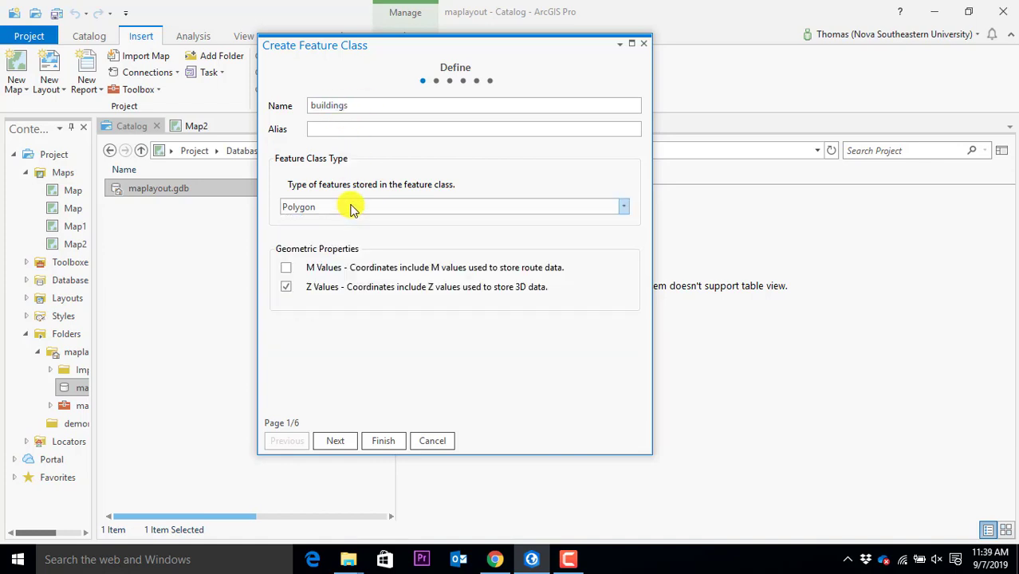
# Add a text field called 'name' and finish creating the buildings feature class
pyautogui.click(343, 439)
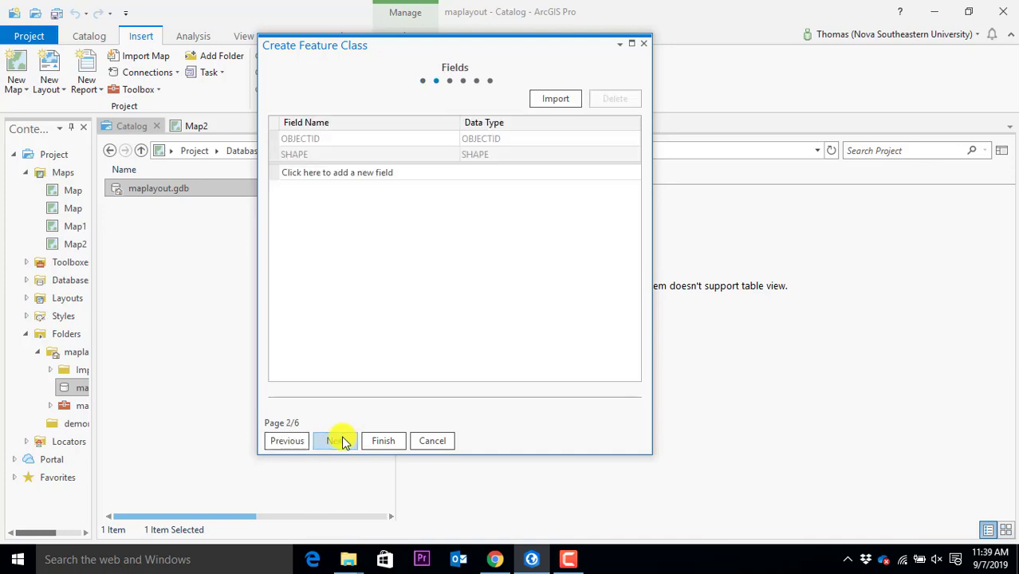
pyautogui.click(343, 175)
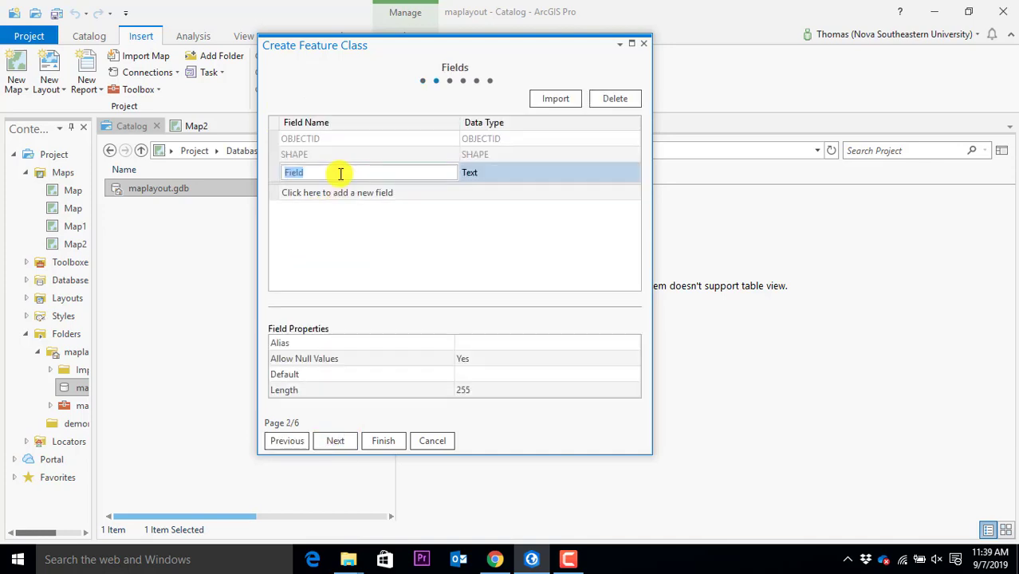
pyautogui.write('name')
pyautogui.click(393, 449)
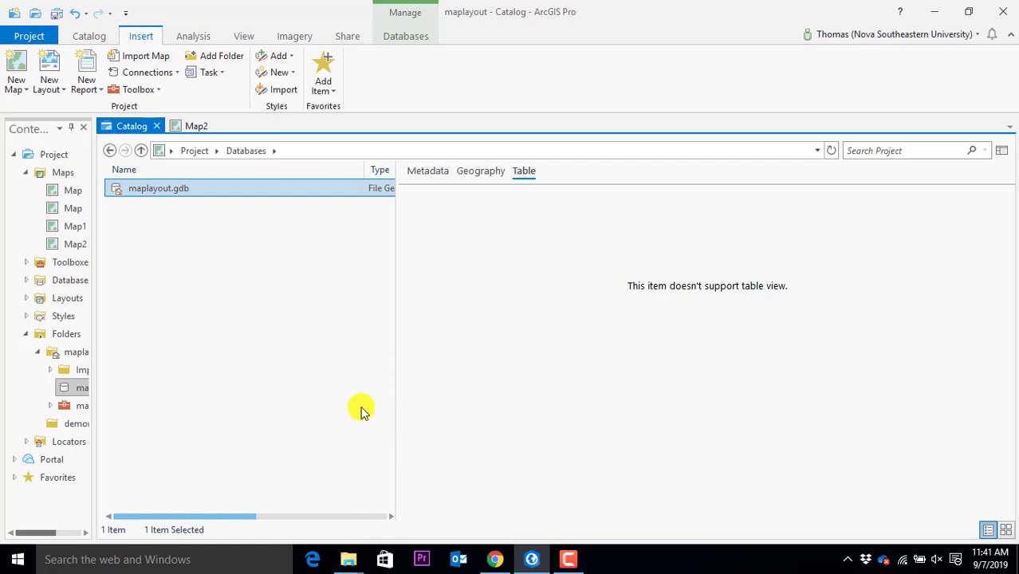
# Refresh maplayout.gdb and open it to list the buildings and cars feature classes
pyautogui.rightClick(158, 194)
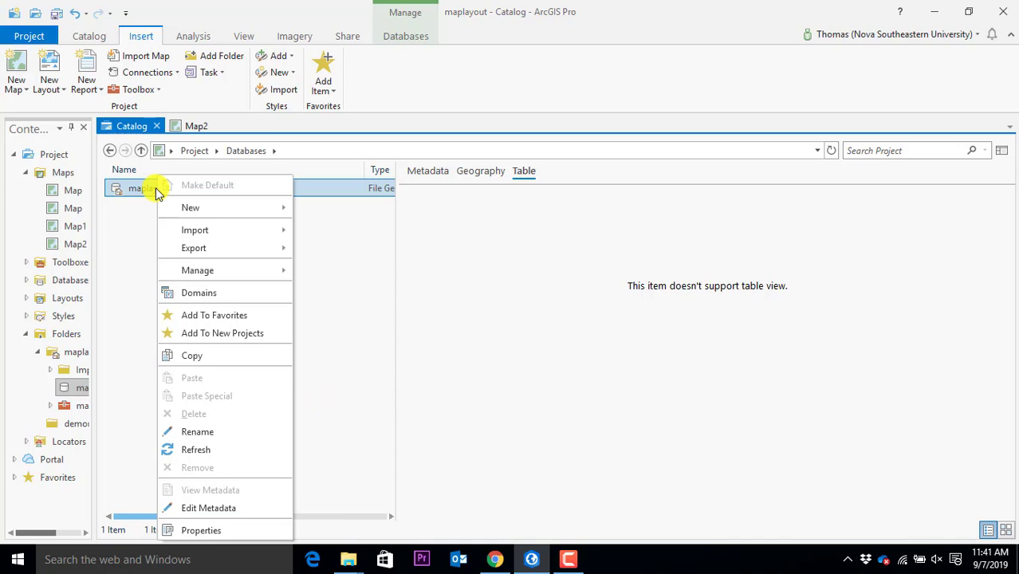
pyautogui.click(146, 190)
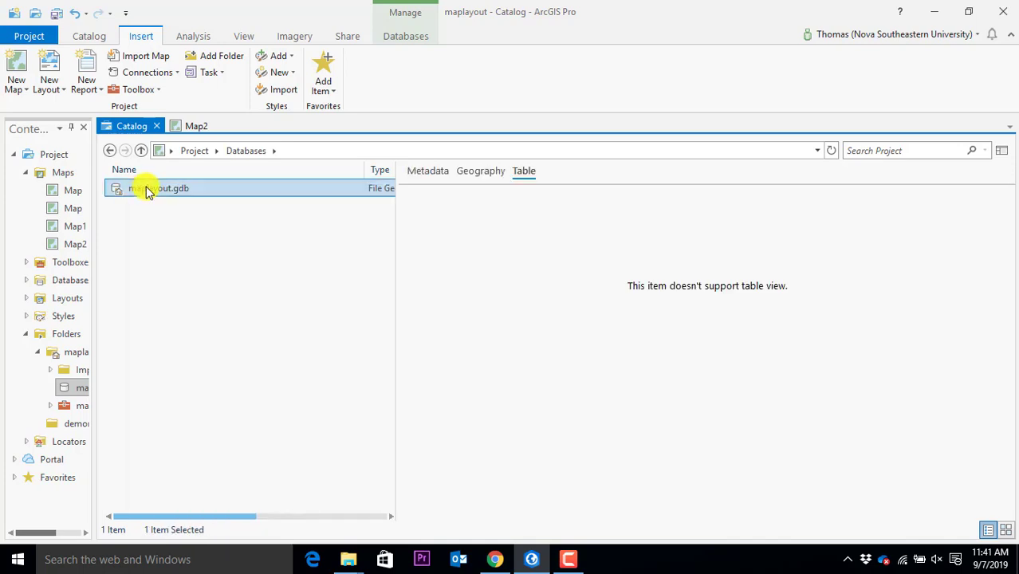
pyautogui.rightClick(147, 192)
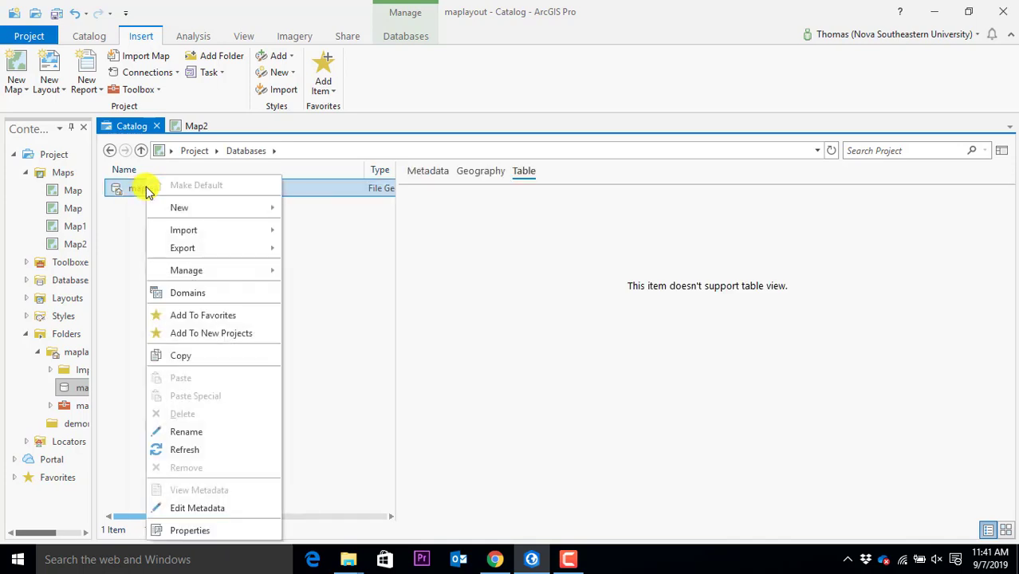
pyautogui.click(197, 451)
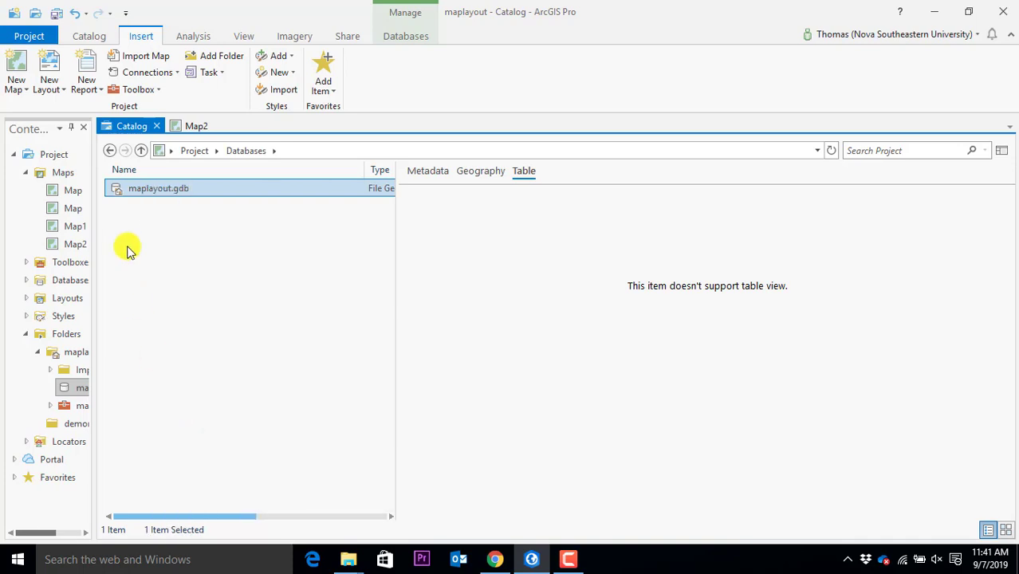
pyautogui.doubleClick(129, 190)
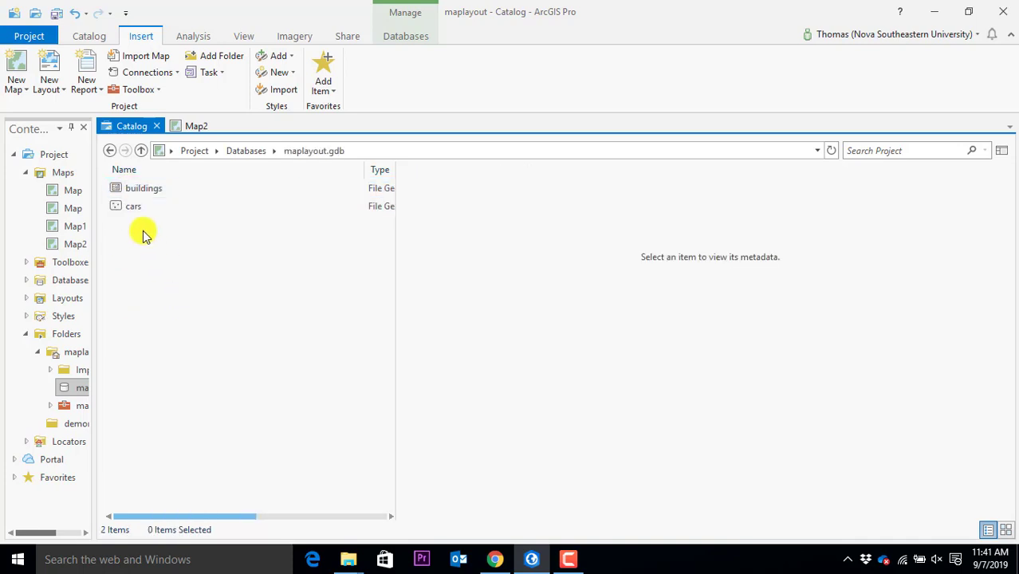
# Add the buildings feature class to Map2 and bring up the Map2 view showing it
pyautogui.rightClick(114, 195)
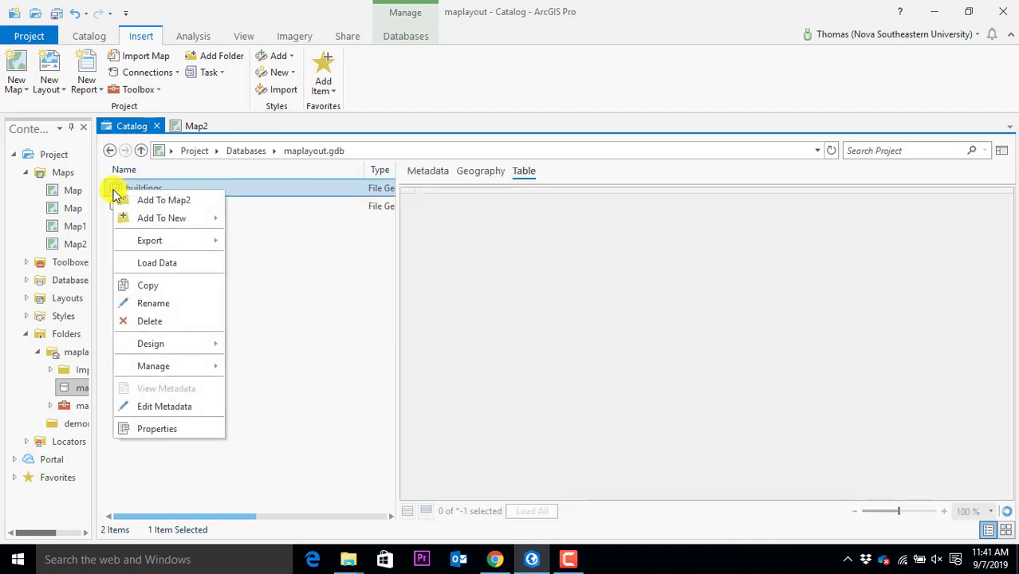
pyautogui.click(171, 201)
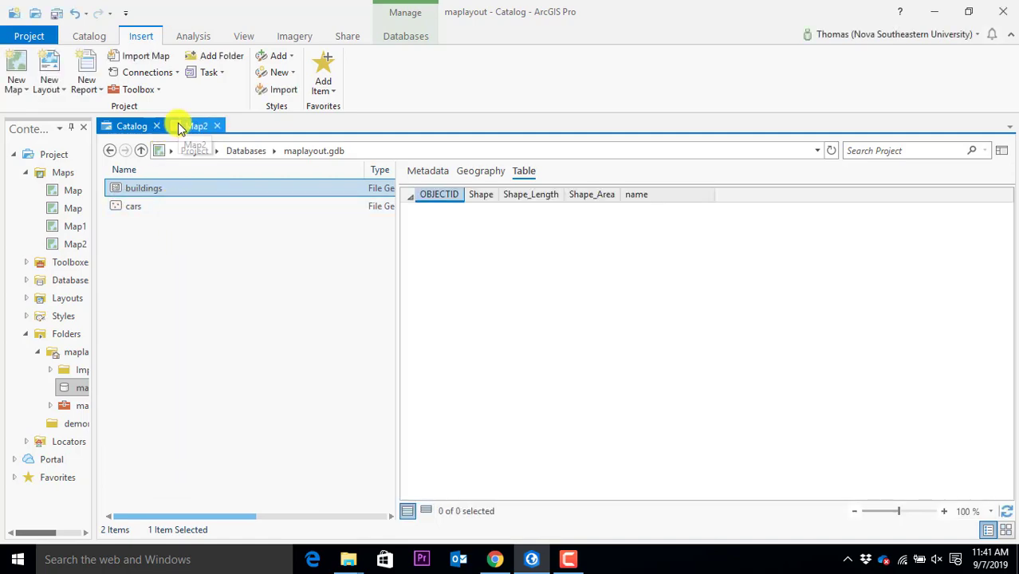
pyautogui.click(176, 126)
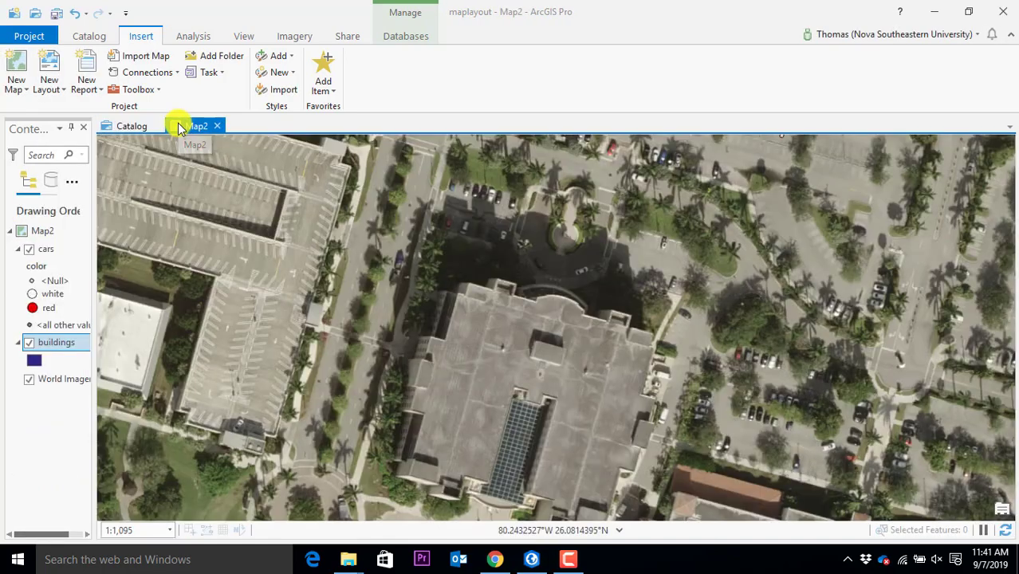
pyautogui.click(132, 126)
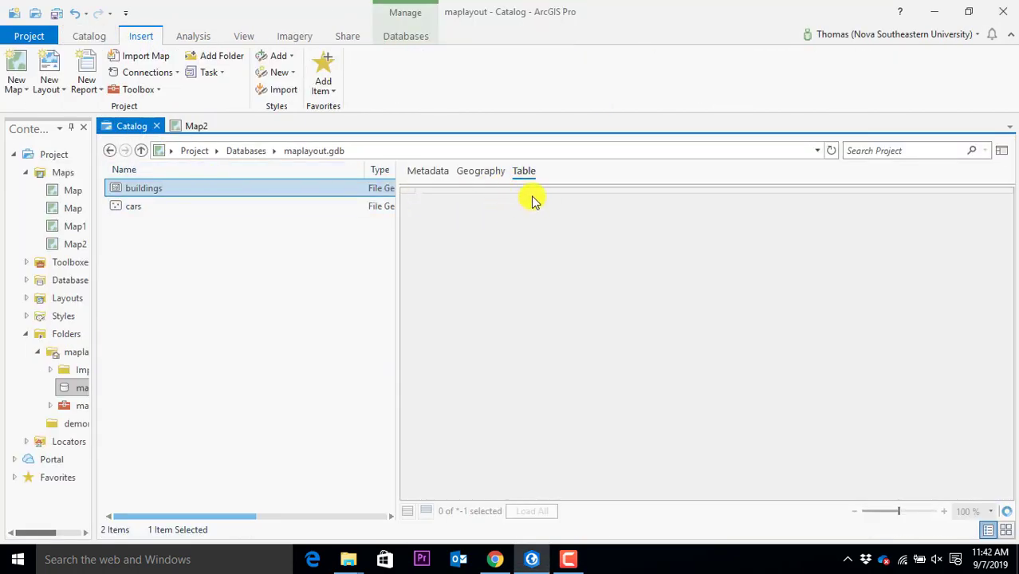
pyautogui.click(193, 130)
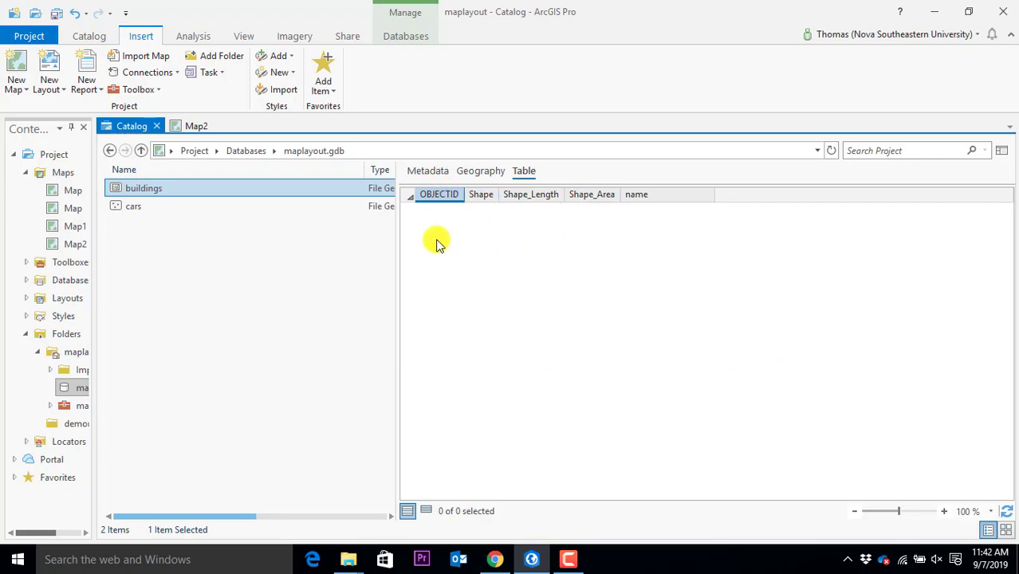
pyautogui.click(192, 127)
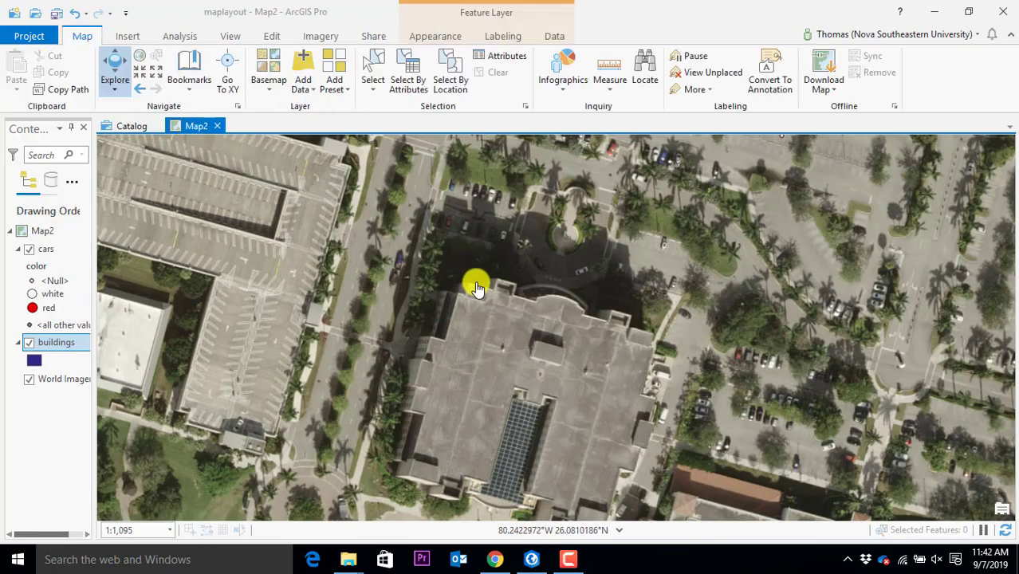
# Select the buildings layer in Contents and switch the ribbon to the Edit tools
pyautogui.scroll(-3, 567, 334)
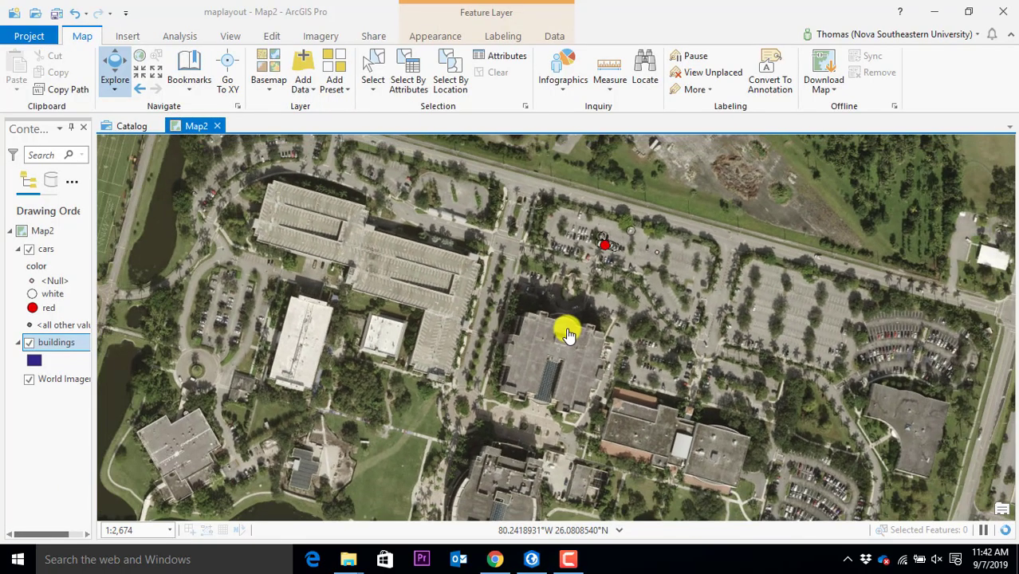
pyautogui.scroll(4, 596, 258)
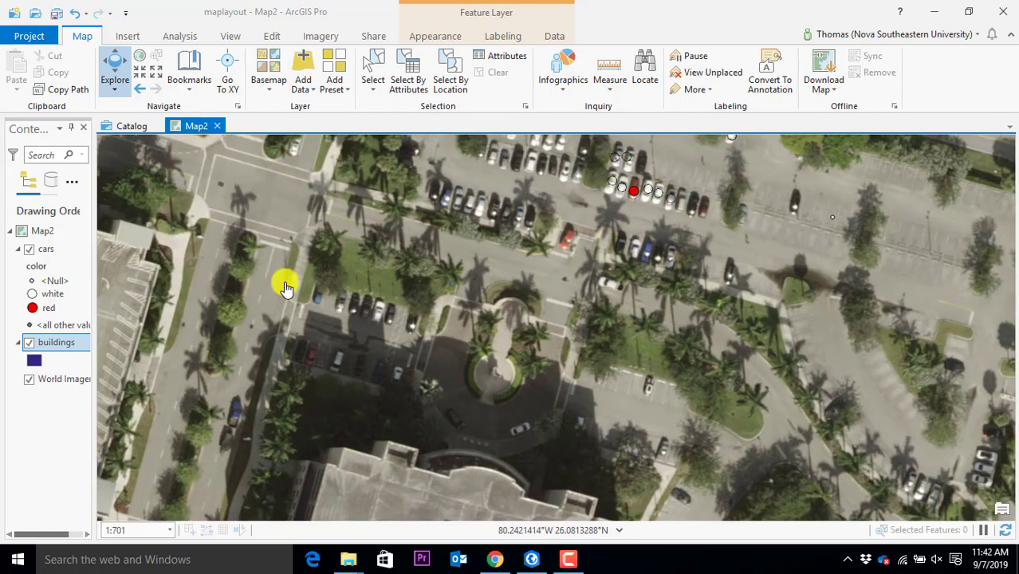
pyautogui.click(50, 348)
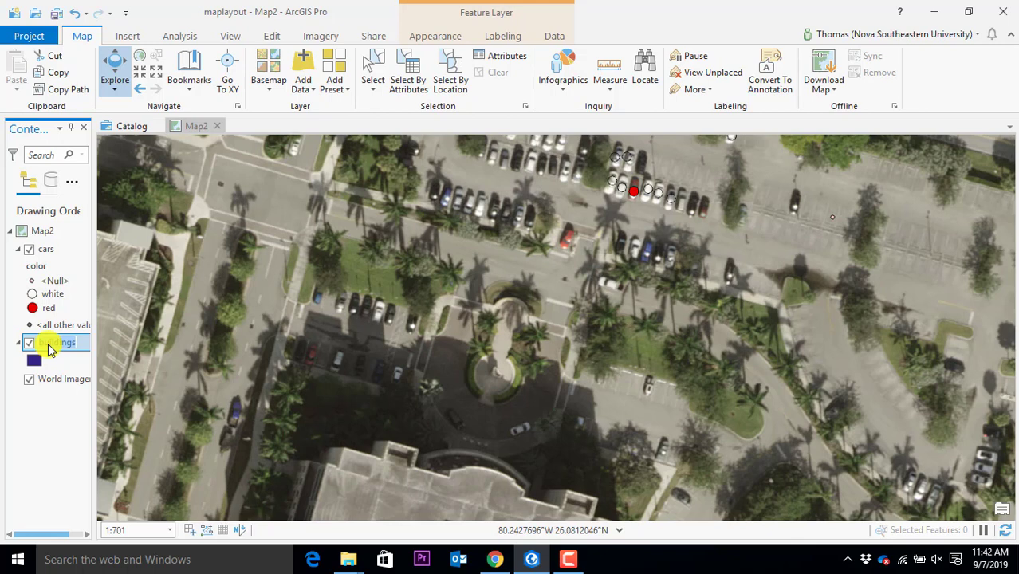
pyautogui.click(47, 349)
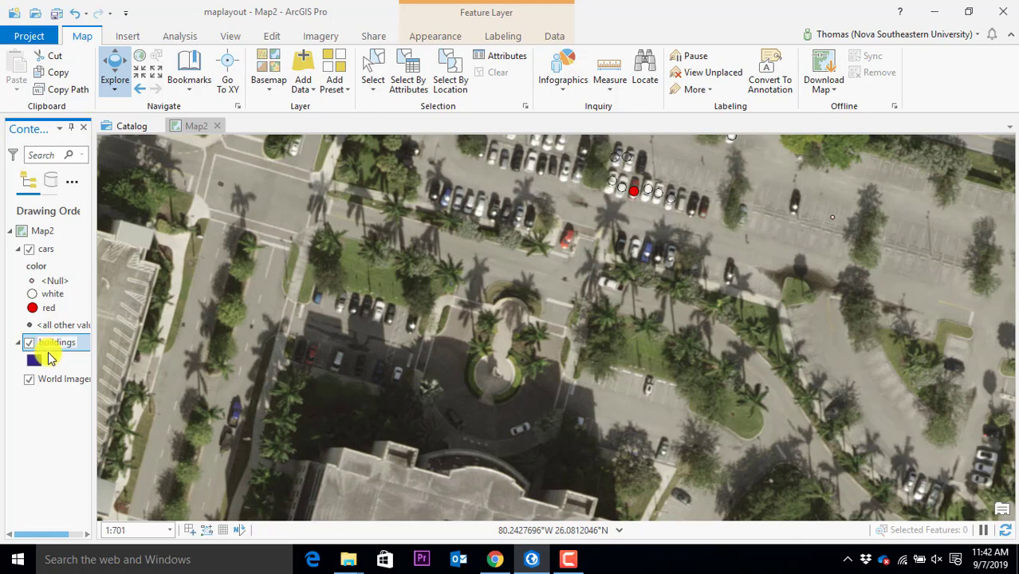
pyautogui.click(272, 36)
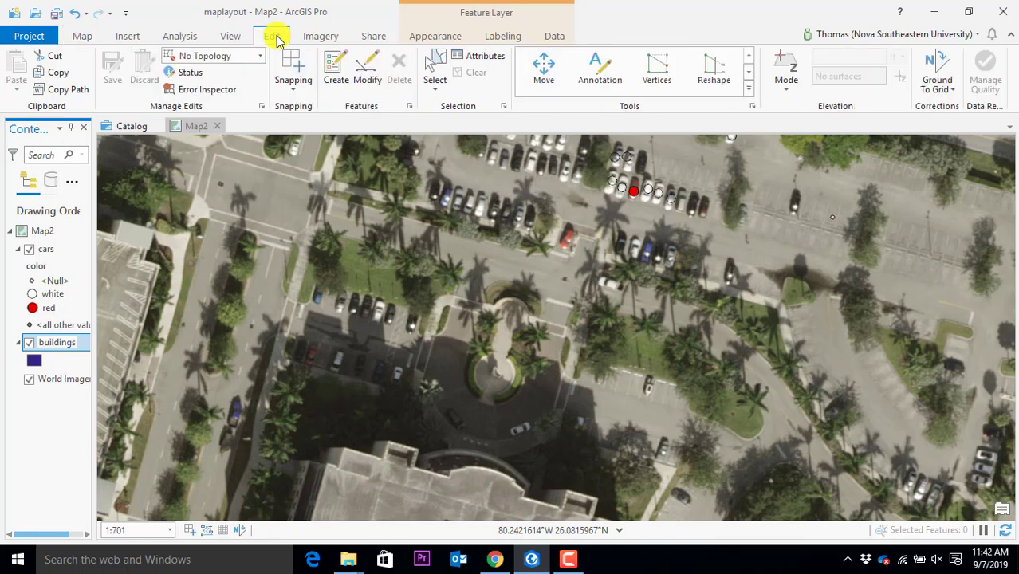
# Dock the Create Features pane on the right, collapse cars, and pick the buildings polygon template
pyautogui.click(331, 80)
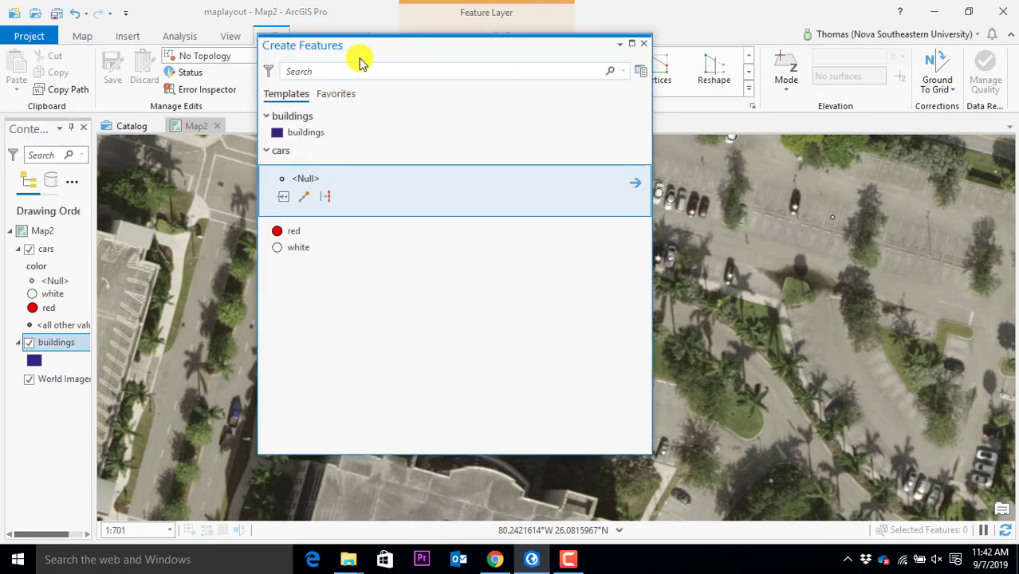
pyautogui.moveTo(369, 51); pyautogui.dragTo(852, 330)
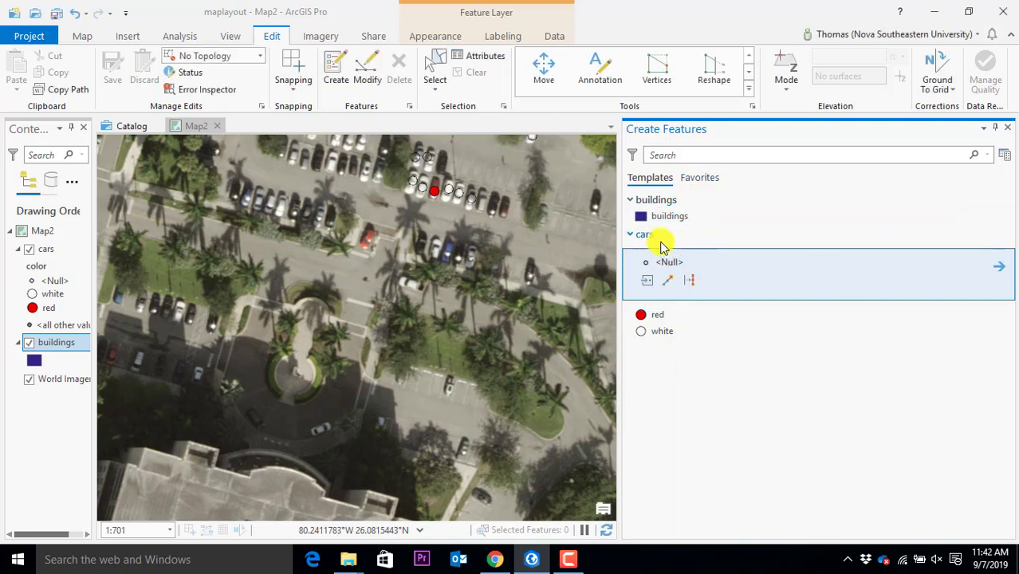
pyautogui.click(631, 235)
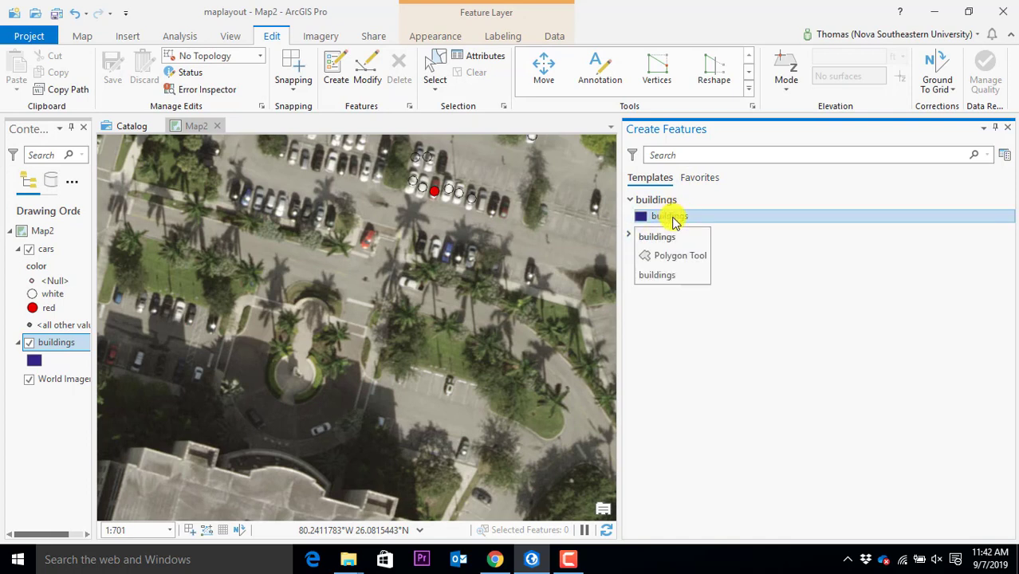
pyautogui.click(672, 223)
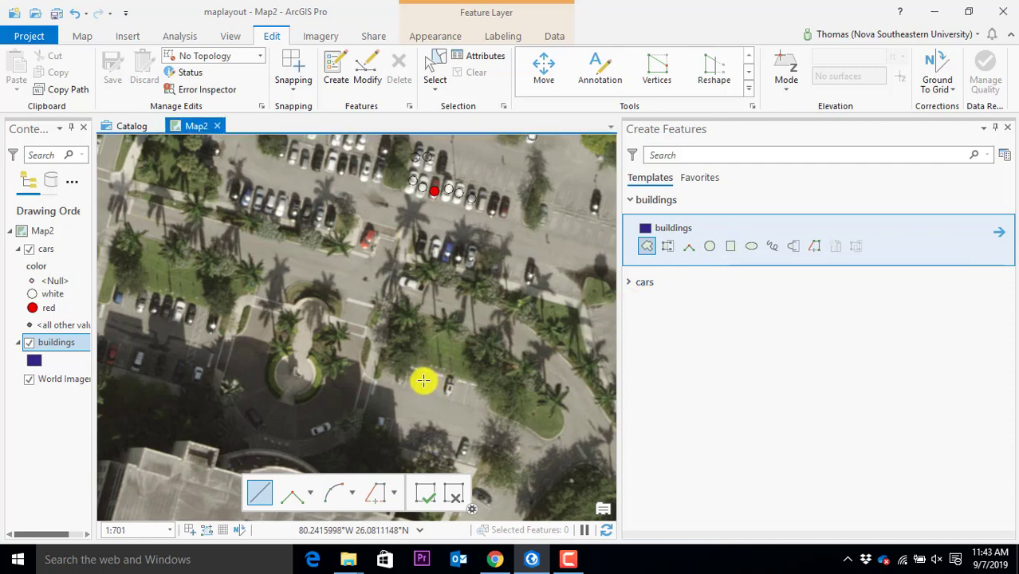
# Pan and zoom to the large solar-panel building, cancelling the stray sketch vertex
pyautogui.moveTo(327, 349); pyautogui.dragTo(341, 278)
pyautogui.scroll(-3, 307, 290)
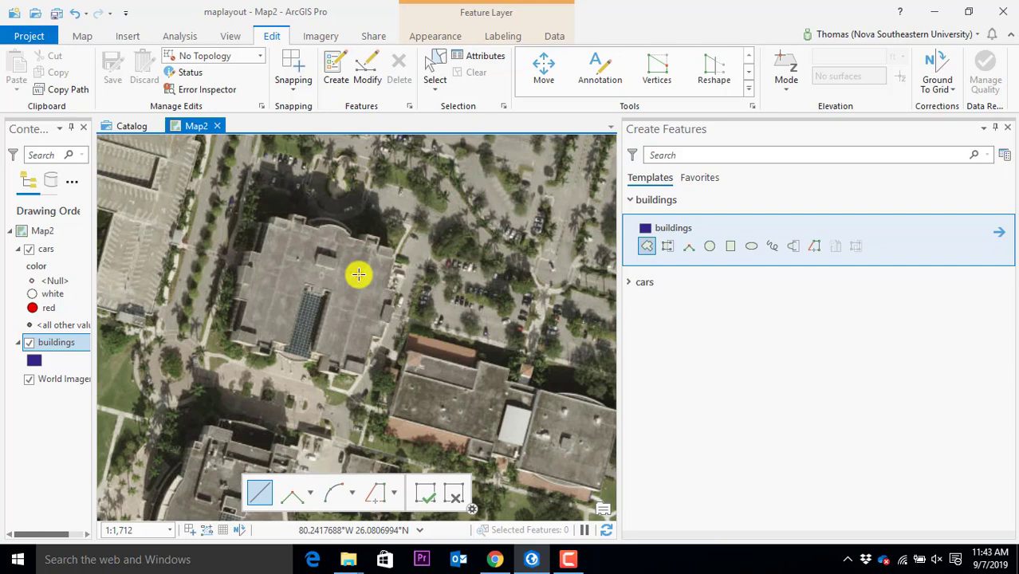
pyautogui.click(359, 275)
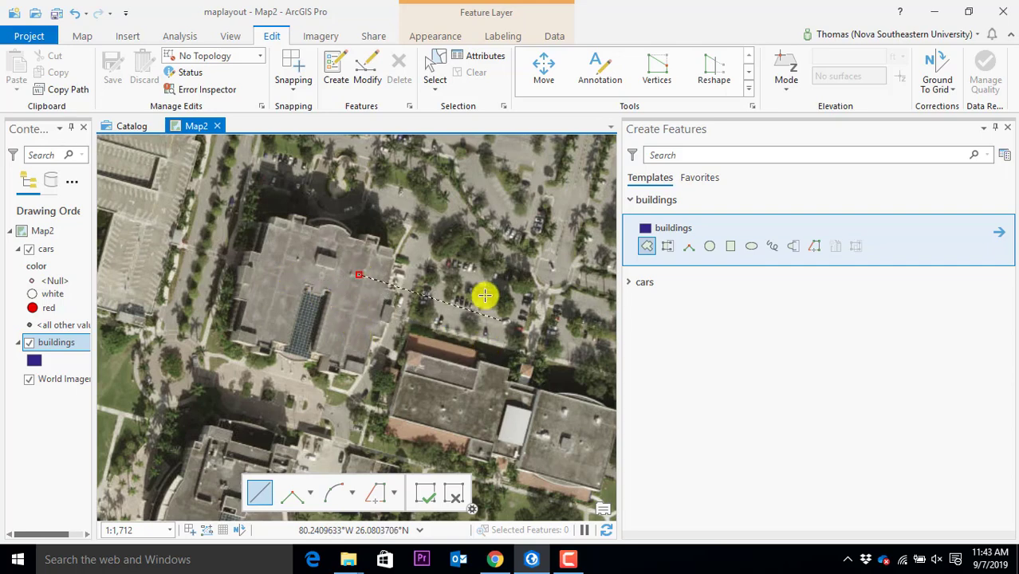
pyautogui.press('Escape')
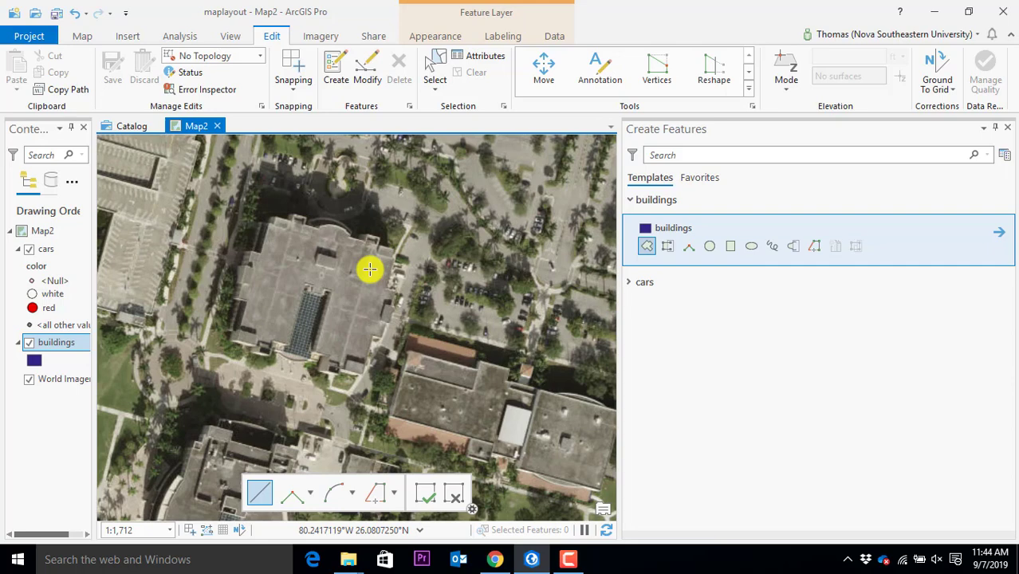
pyautogui.moveTo(339, 307); pyautogui.dragTo(271, 219)
pyautogui.moveTo(339, 285); pyautogui.dragTo(366, 302)
pyautogui.scroll(3, 366, 301)
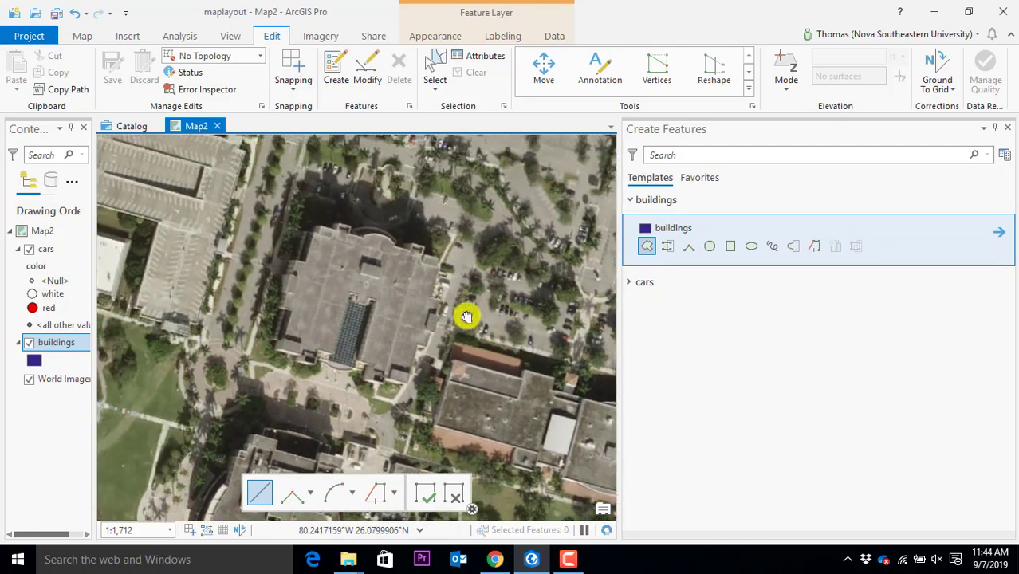
pyautogui.scroll(2, 445, 295)
pyautogui.scroll(-2, 445, 295)
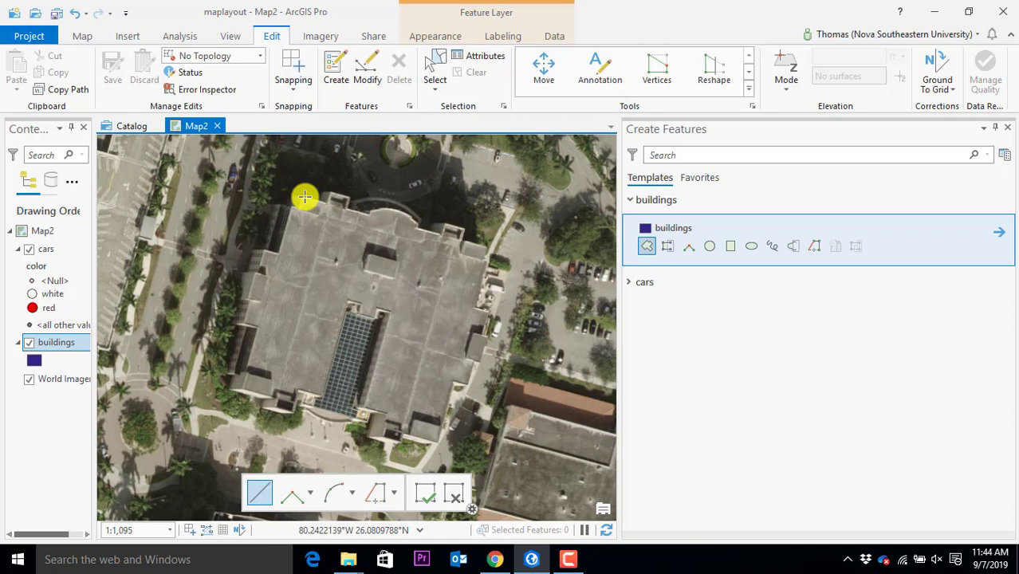
# Trace the large building's four roof corners as a new buildings polygon
pyautogui.click(305, 197)
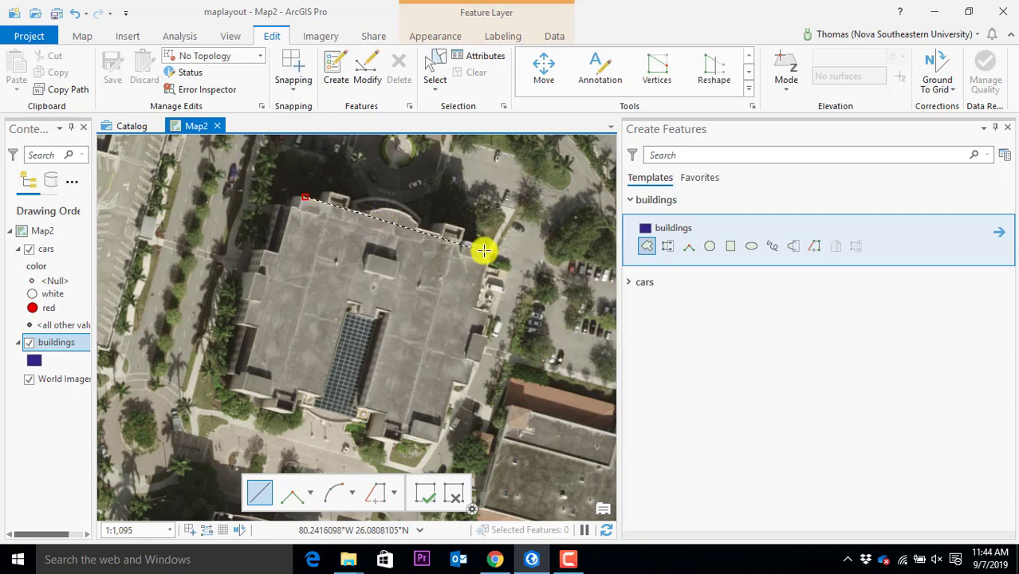
pyautogui.click(486, 250)
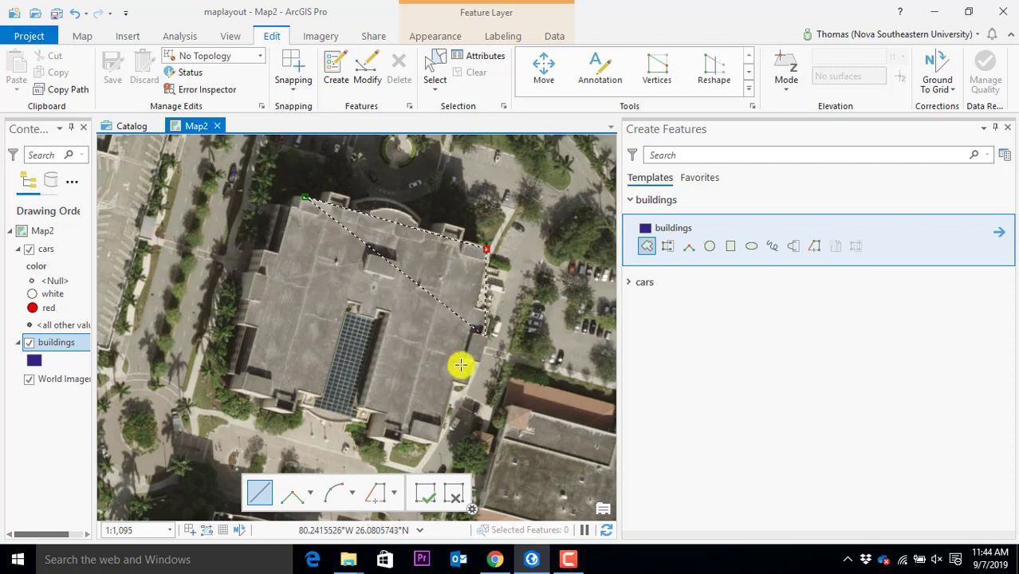
pyautogui.click(437, 447)
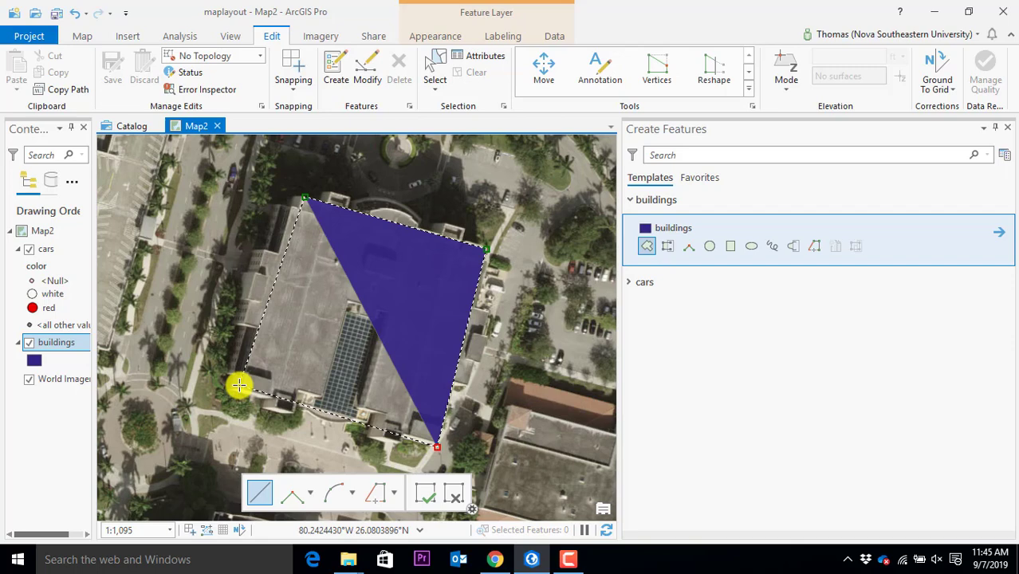
pyautogui.doubleClick(239, 385)
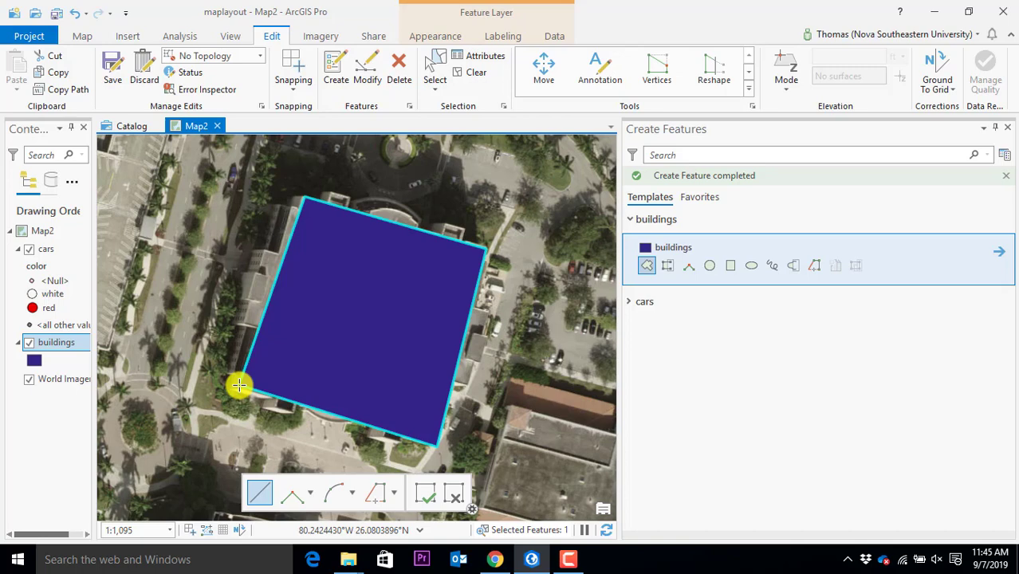
# Save the new building polygon, confirming Yes to save all edits
pyautogui.click(112, 70)
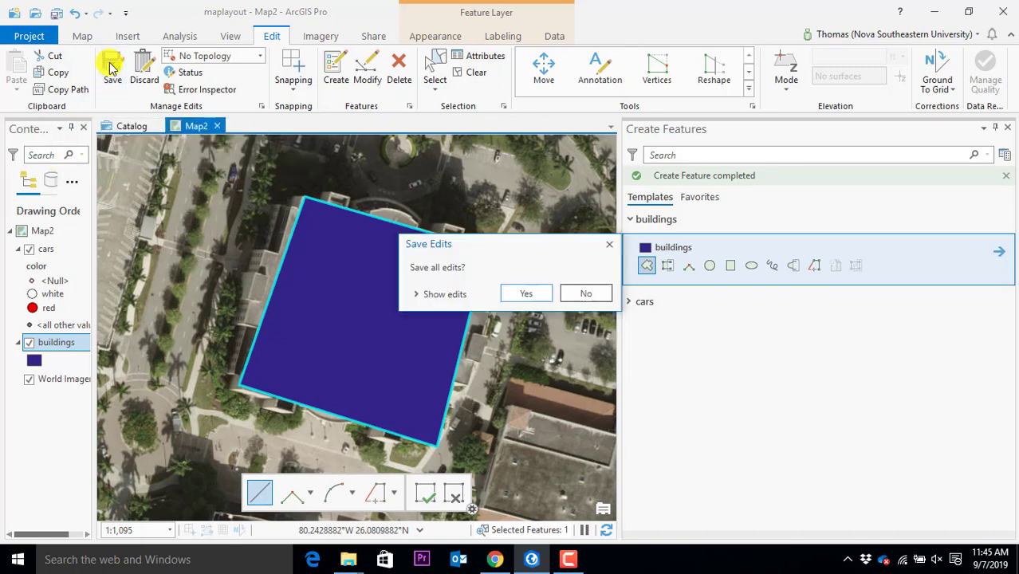
pyautogui.click(520, 295)
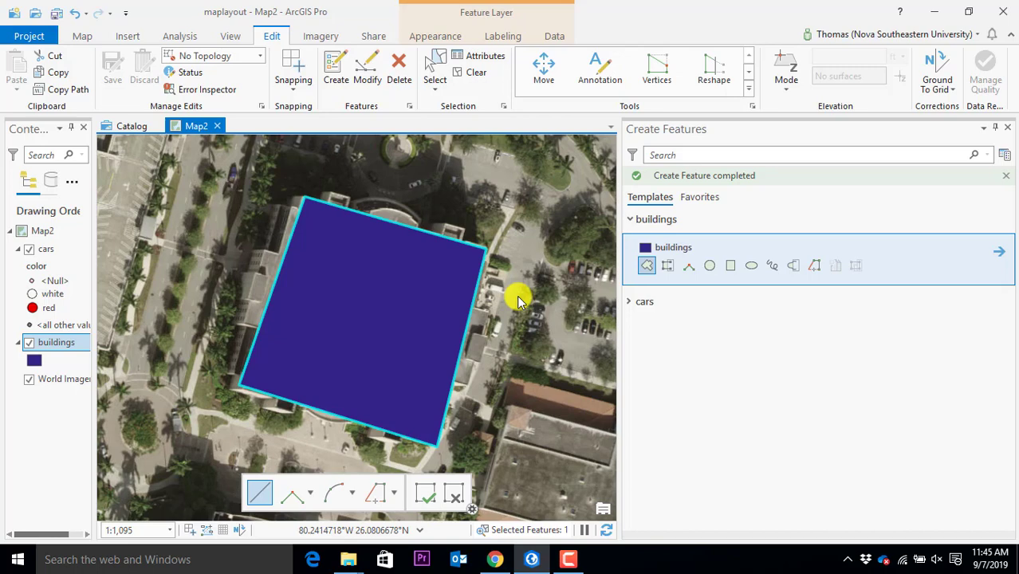
# Open the buildings attribute table, close Create Features, and start editing the row's name cell
pyautogui.rightClick(57, 349)
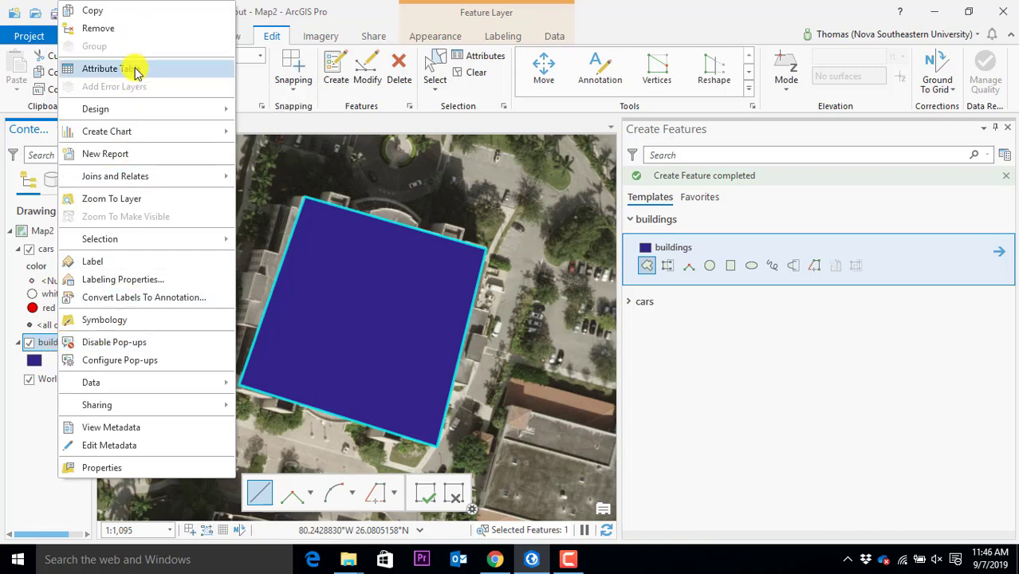
pyautogui.click(99, 68)
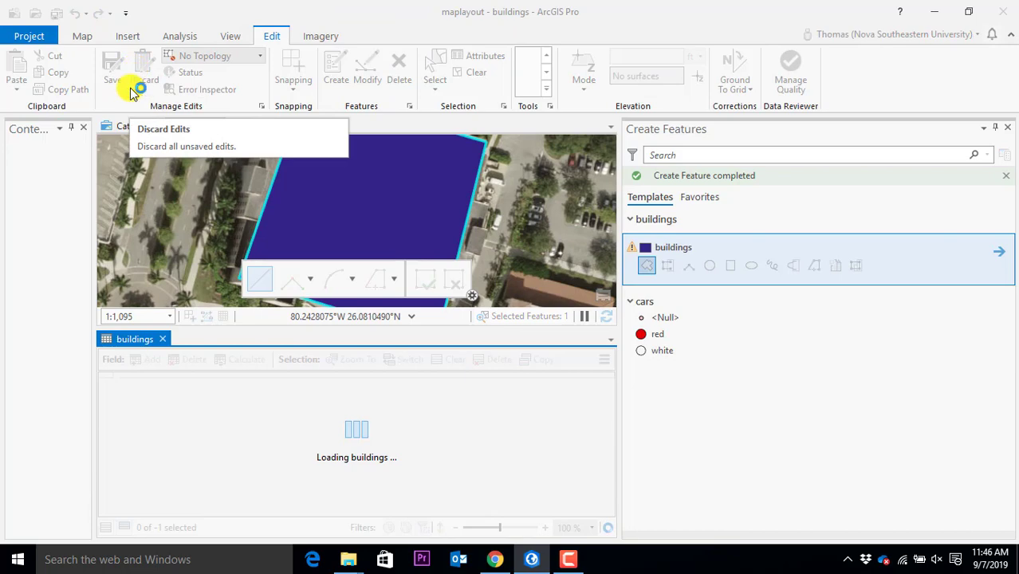
pyautogui.click(1006, 128)
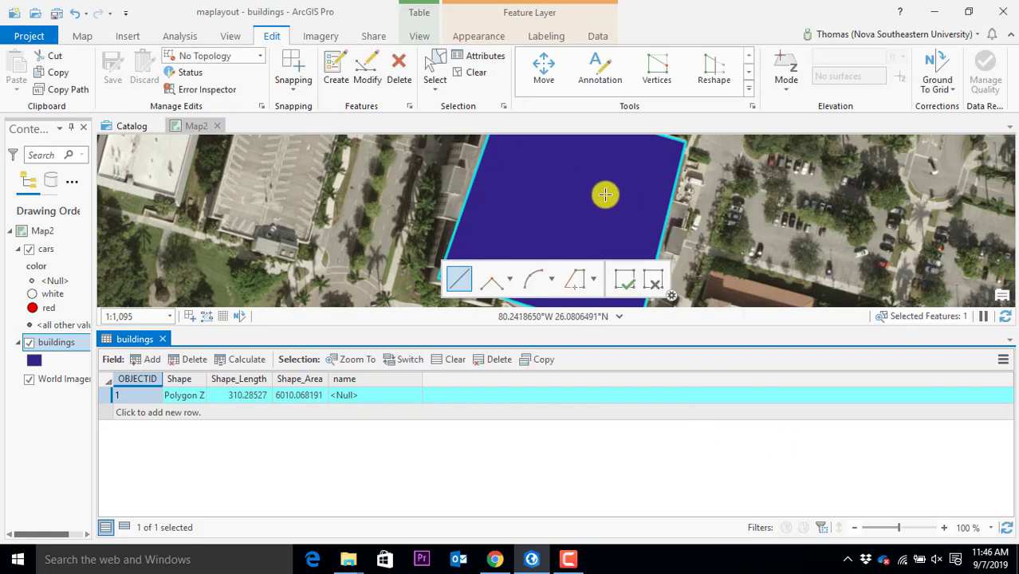
pyautogui.click(160, 397)
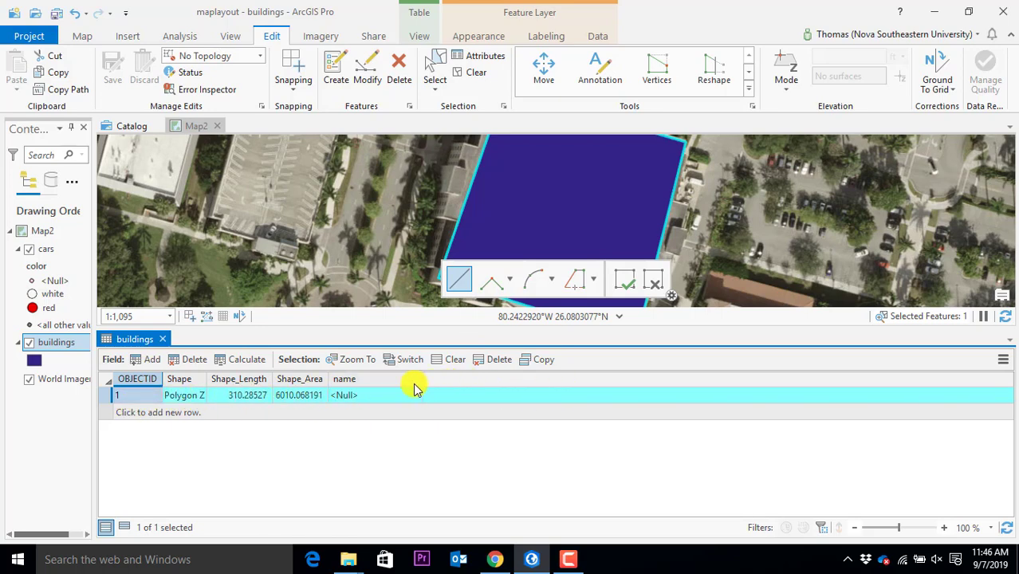
pyautogui.click(379, 398)
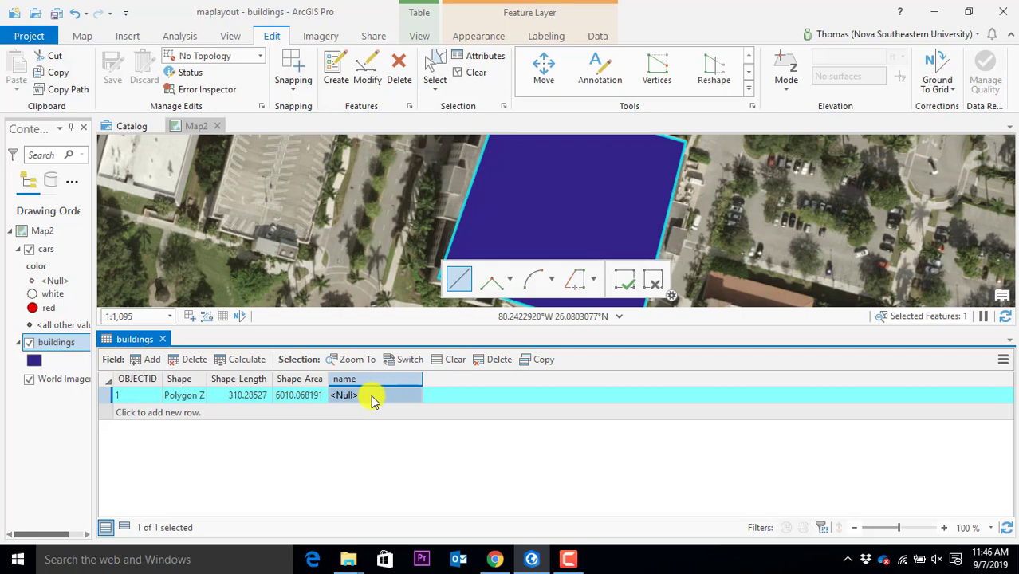
pyautogui.click(376, 399)
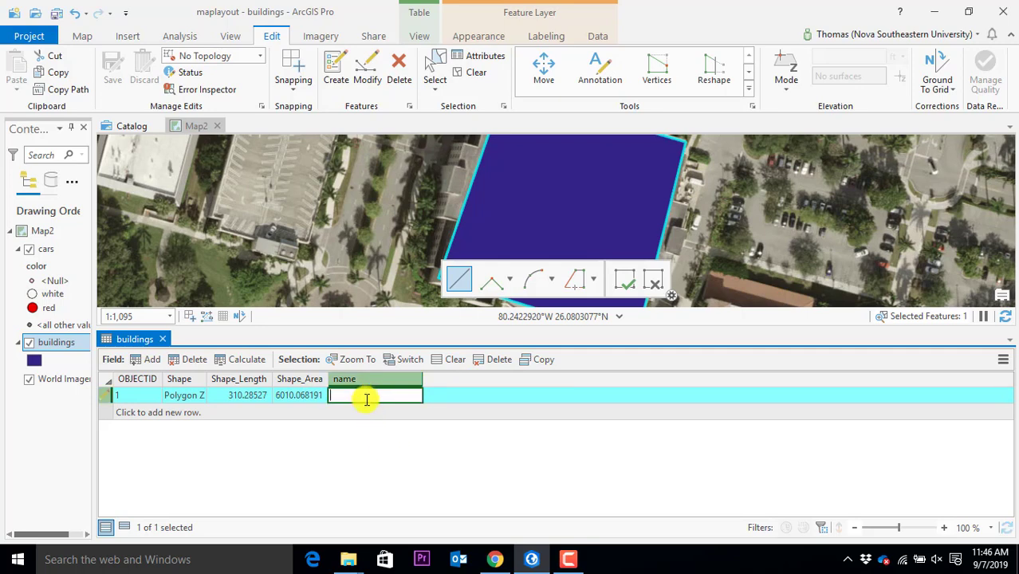
# Enter BizSchool as the polygon's name and save the edit
pyautogui.write('BizScho')
pyautogui.press('Return')
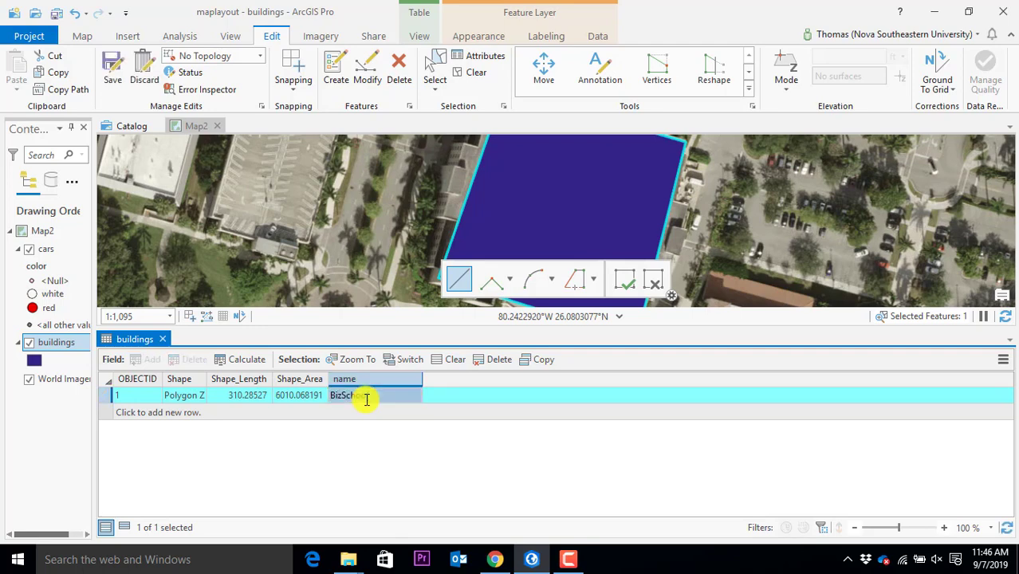
pyautogui.click(112, 71)
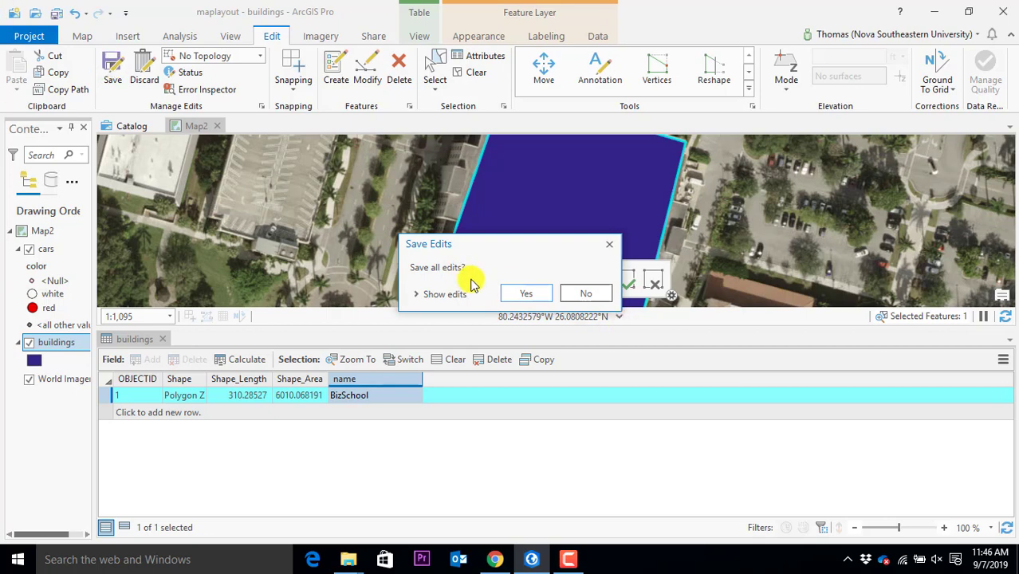
pyautogui.click(527, 294)
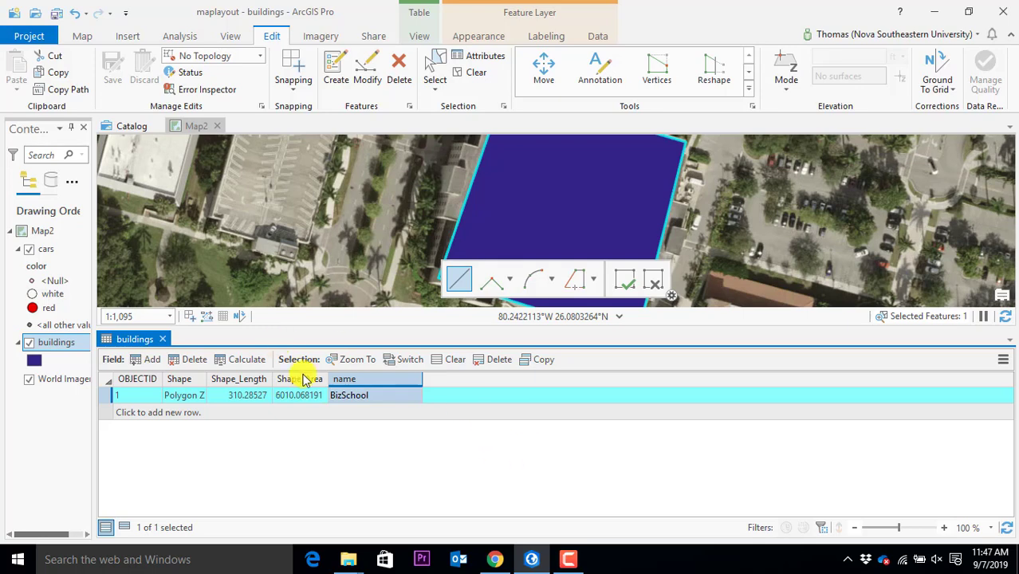
# Delete the name field from the buildings table
pyautogui.rightClick(354, 379)
pyautogui.click(436, 367)
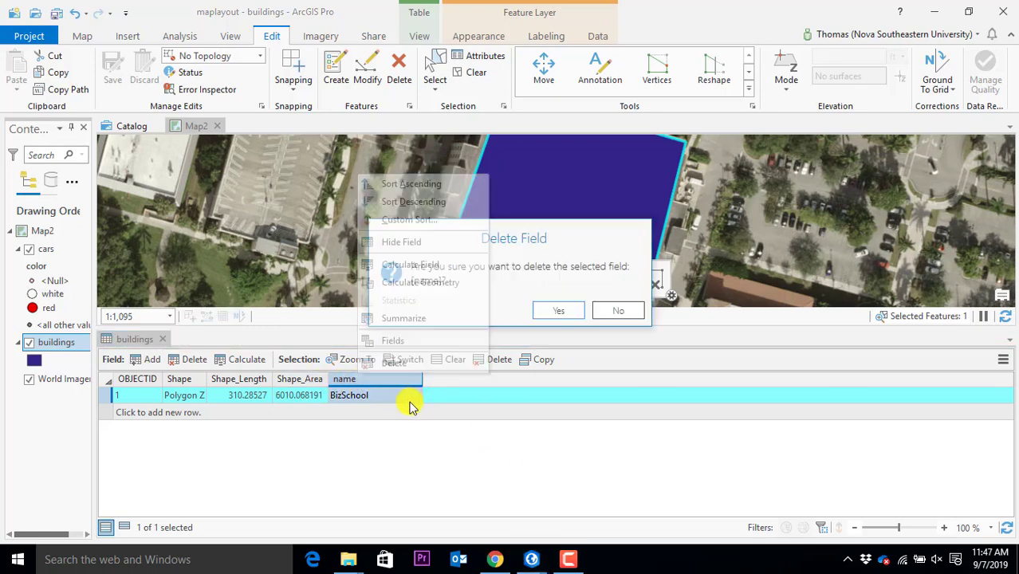
pyautogui.click(562, 313)
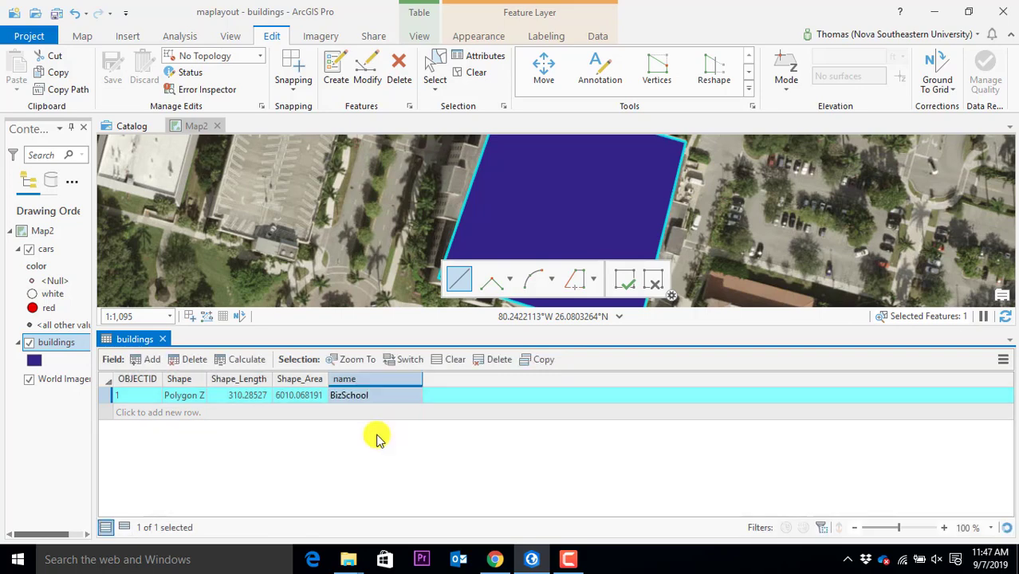
# Close and reopen the buildings attribute table to show it without the name field
pyautogui.click(162, 339)
pyautogui.click(51, 349)
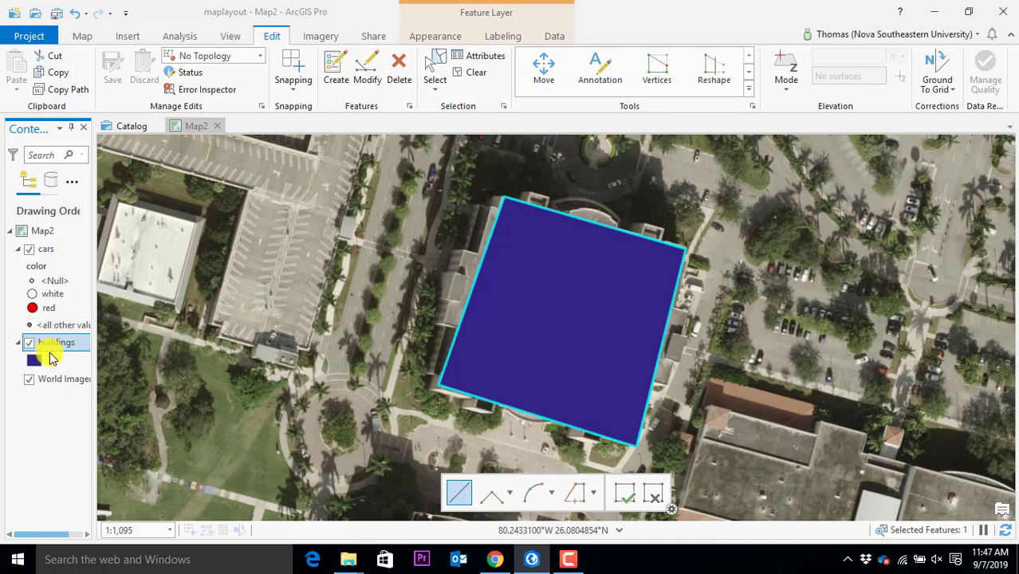
pyautogui.rightClick(50, 340)
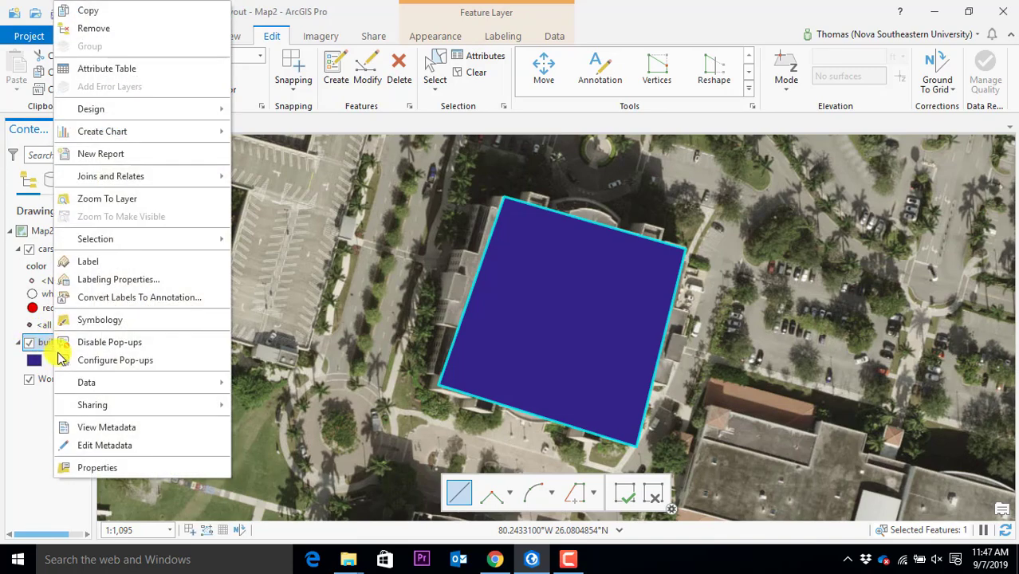
pyautogui.click(104, 69)
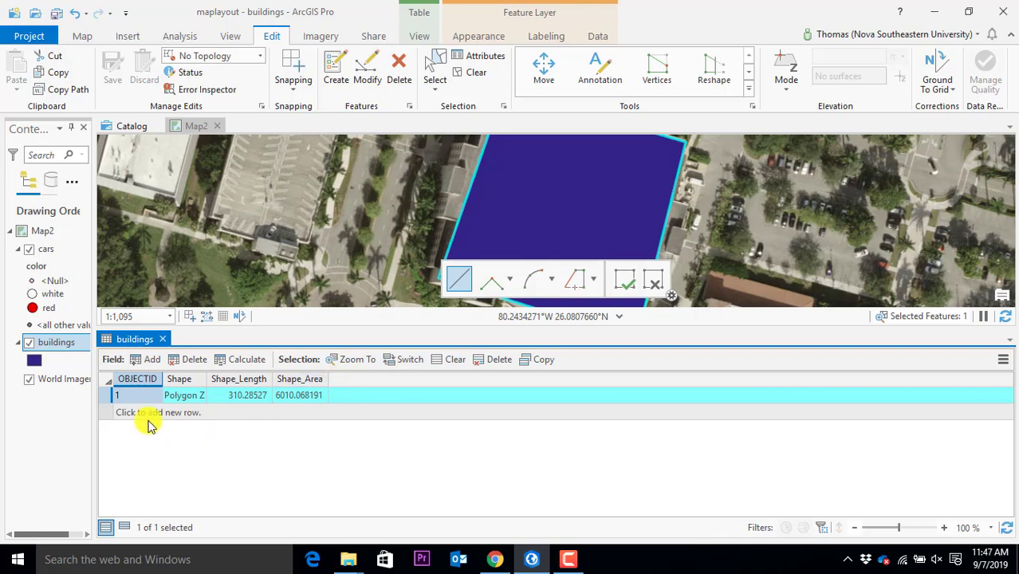
# Add a Text field name2 and a Long field named Field to buildings, then save them
pyautogui.click(156, 366)
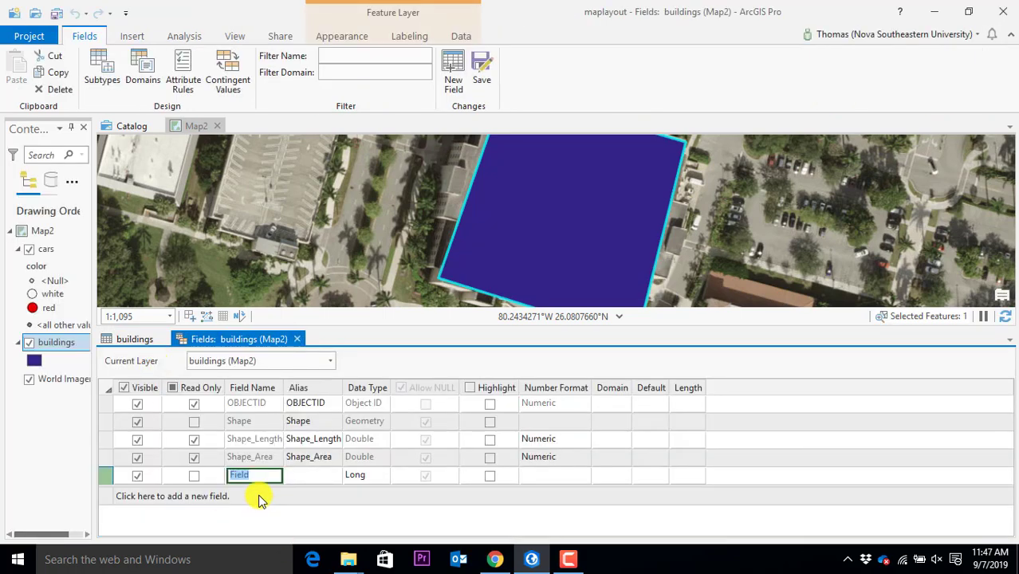
pyautogui.write('name')
pyautogui.write('2')
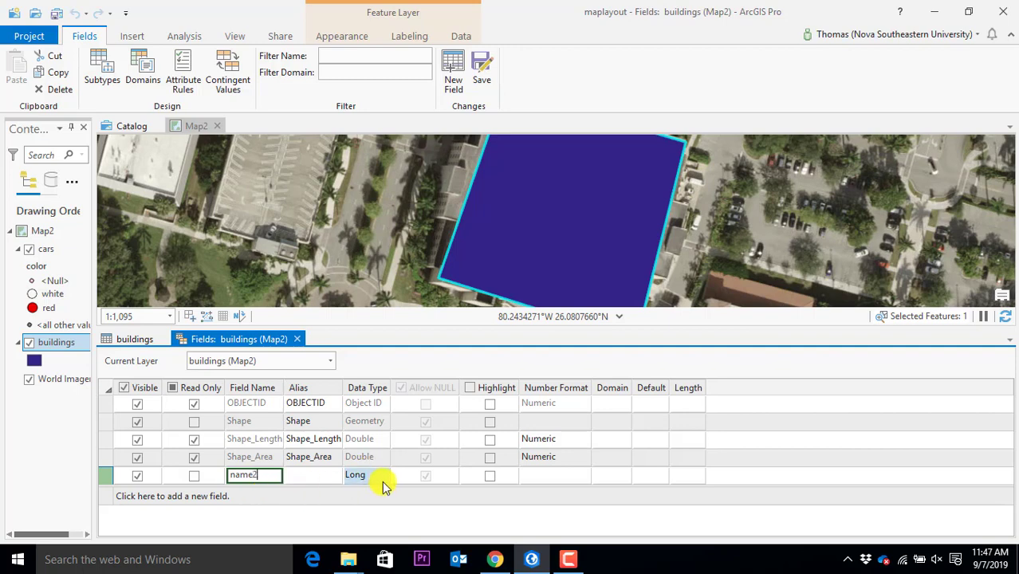
pyautogui.click(378, 479)
pyautogui.click(378, 477)
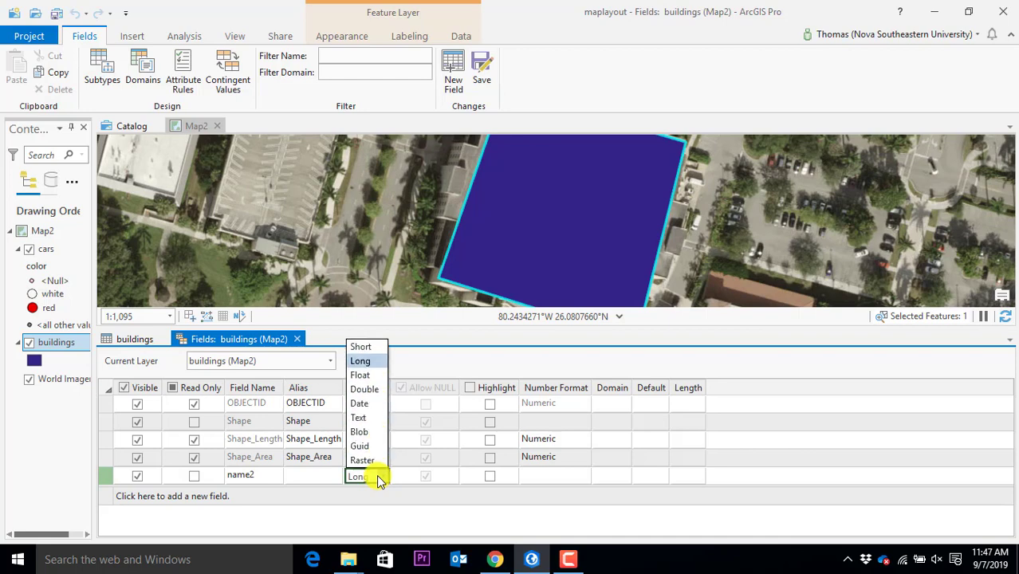
pyautogui.click(362, 420)
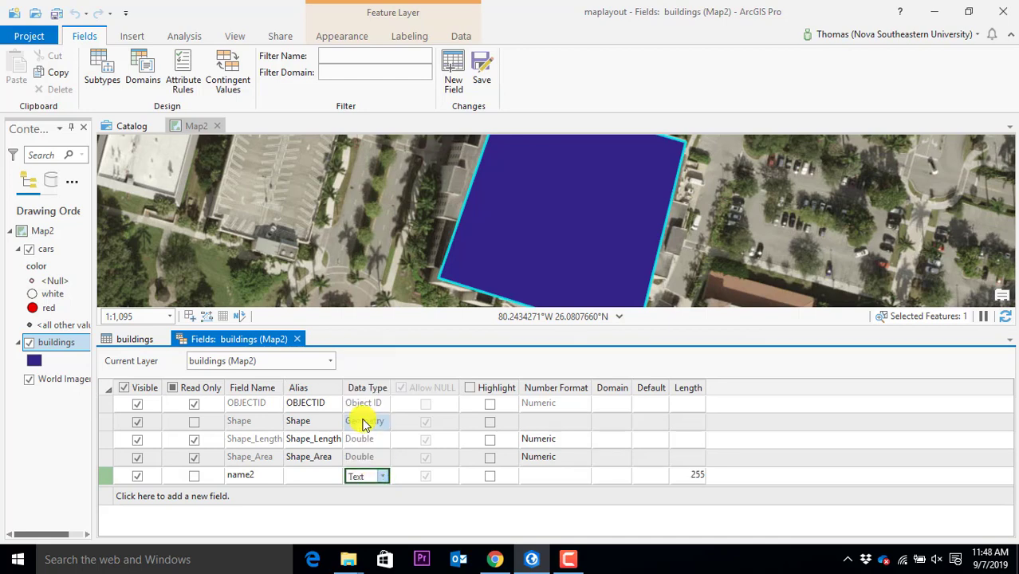
pyautogui.click(542, 498)
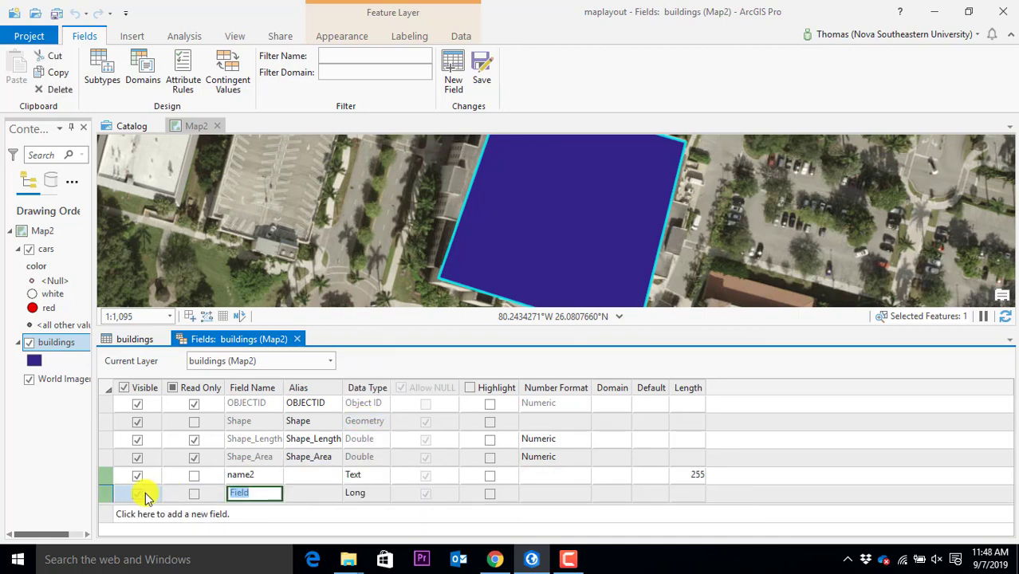
pyautogui.click(482, 64)
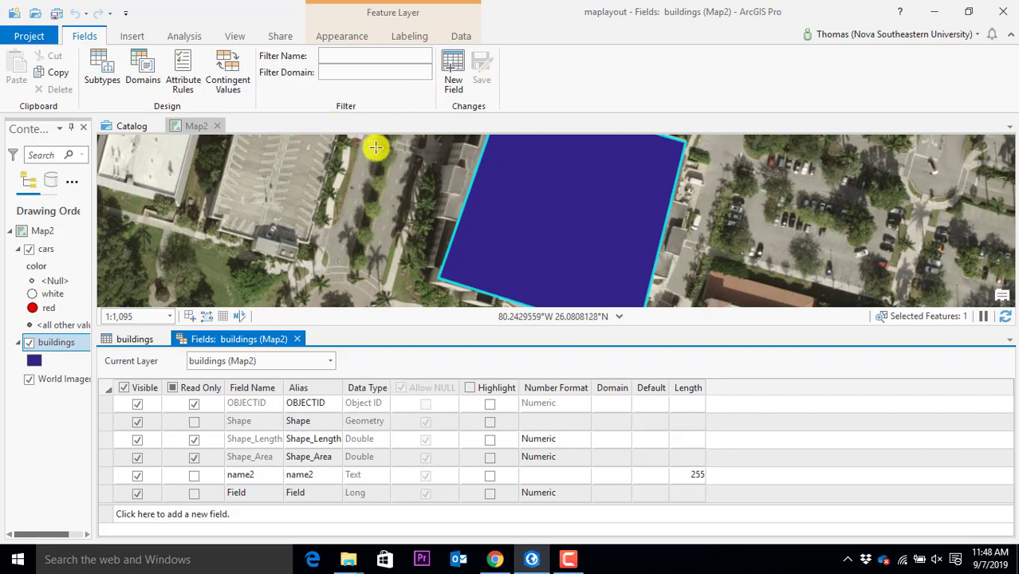
pyautogui.click(298, 341)
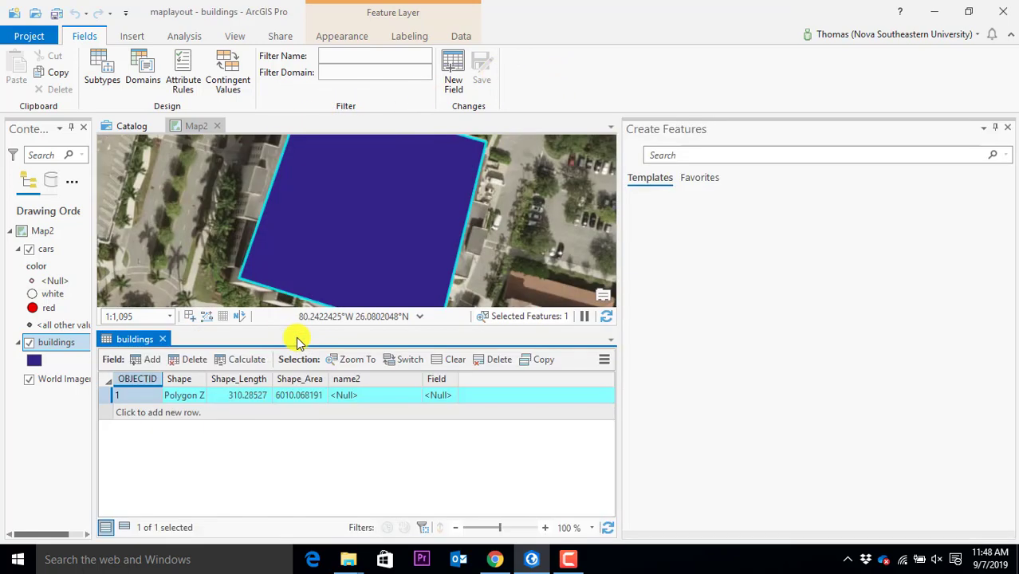
pyautogui.click(356, 402)
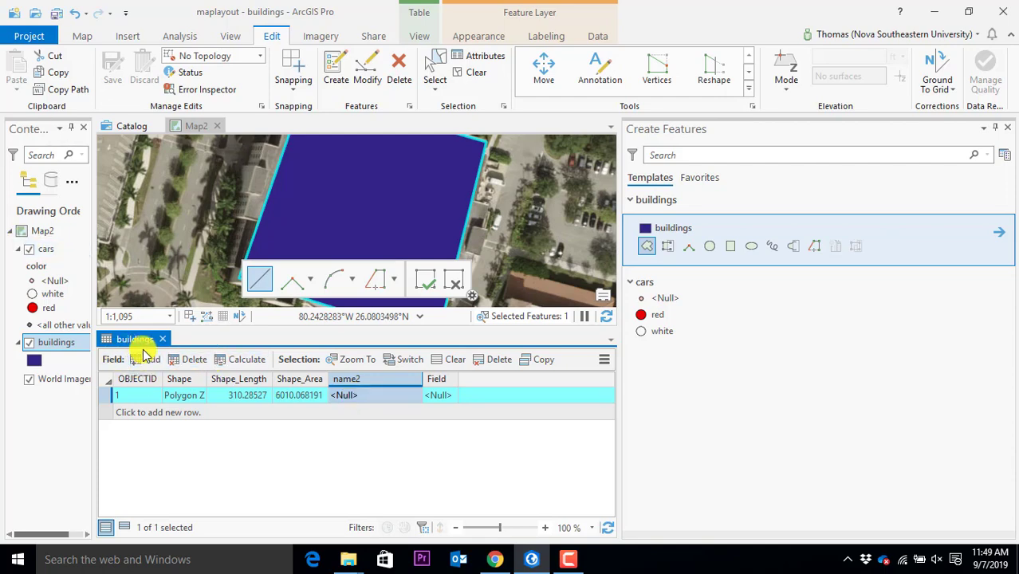
# Draw a four-corner buildings polygon over the angled building in the parking lot and save the edits
pyautogui.scroll(-3, 422, 223)
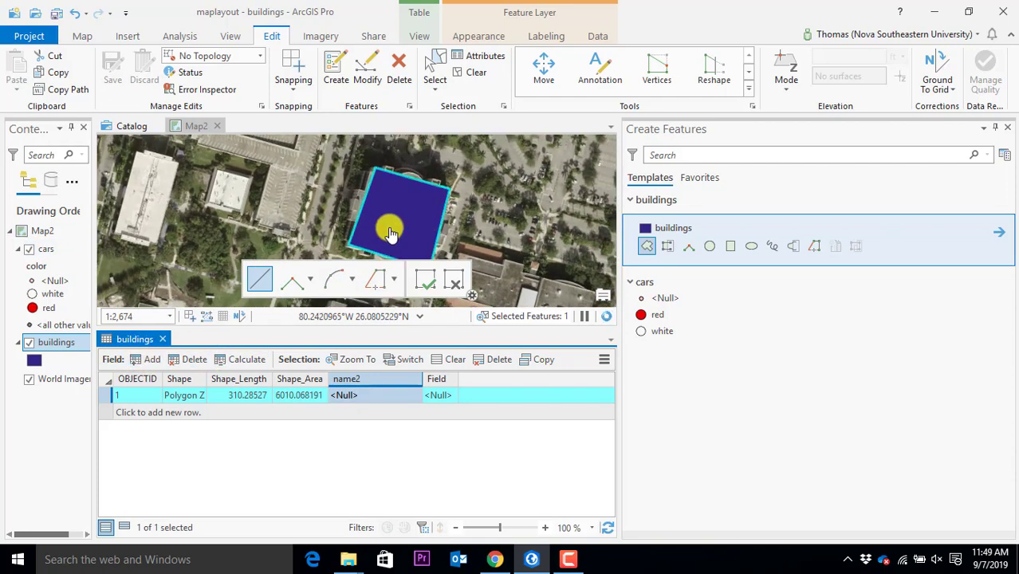
pyautogui.click(647, 248)
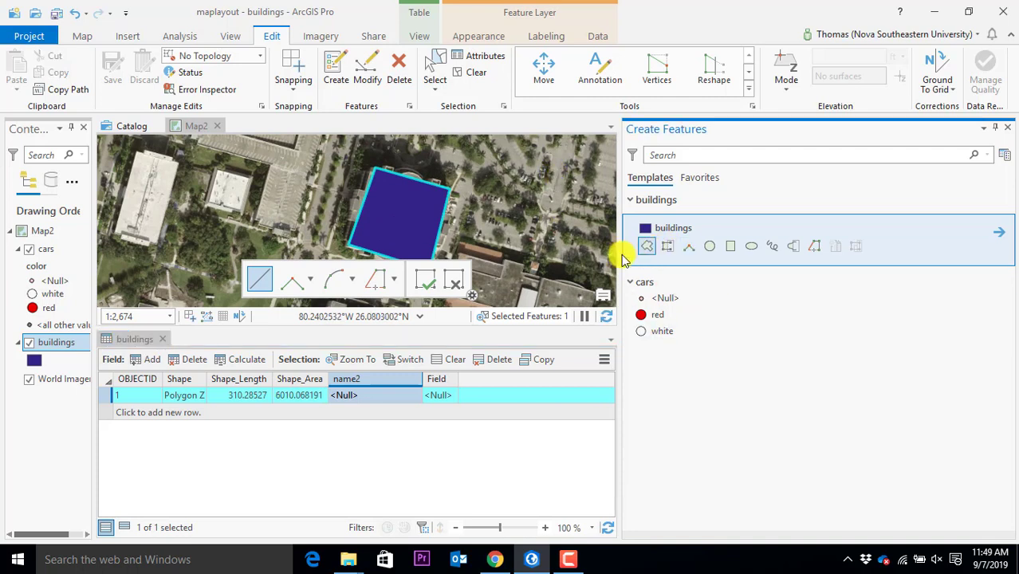
pyautogui.click(647, 246)
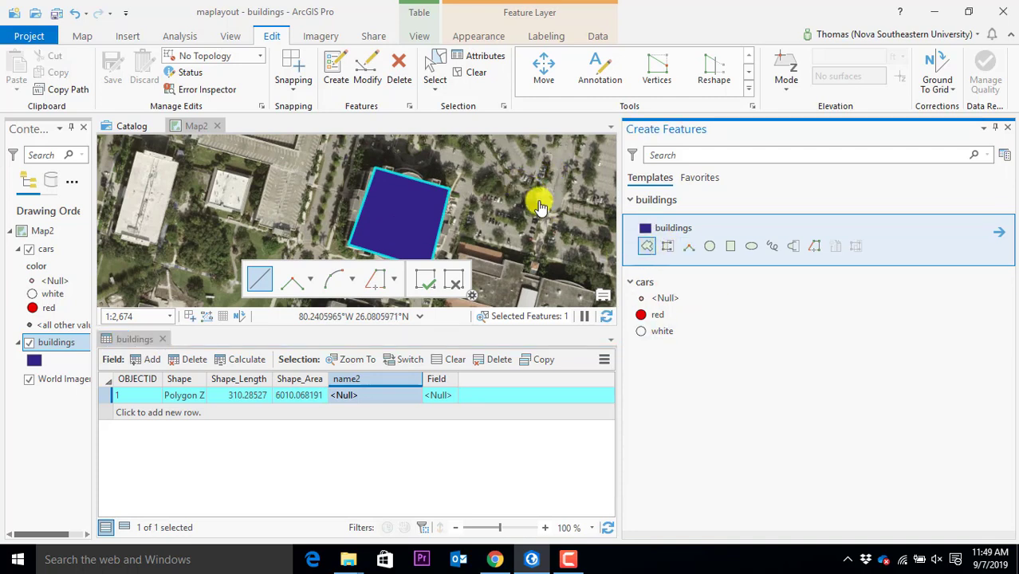
pyautogui.click(520, 225)
pyautogui.click(562, 264)
pyautogui.click(590, 206)
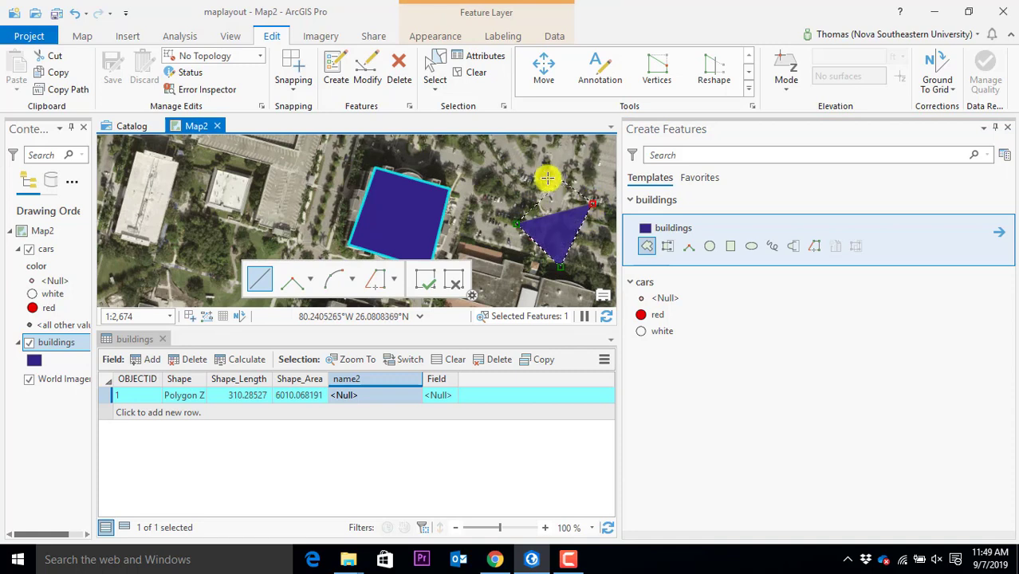
pyautogui.doubleClick(542, 179)
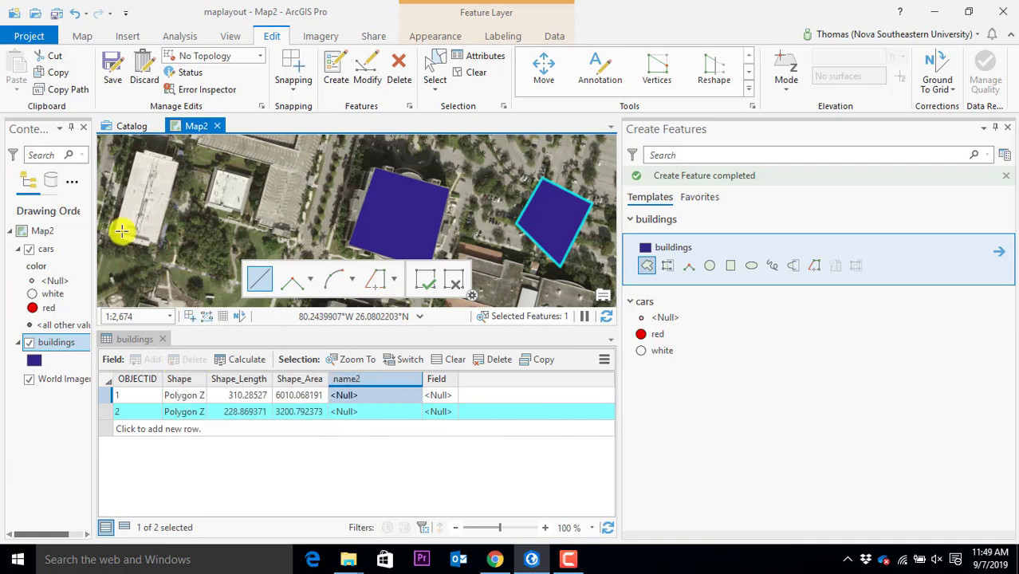
pyautogui.click(104, 63)
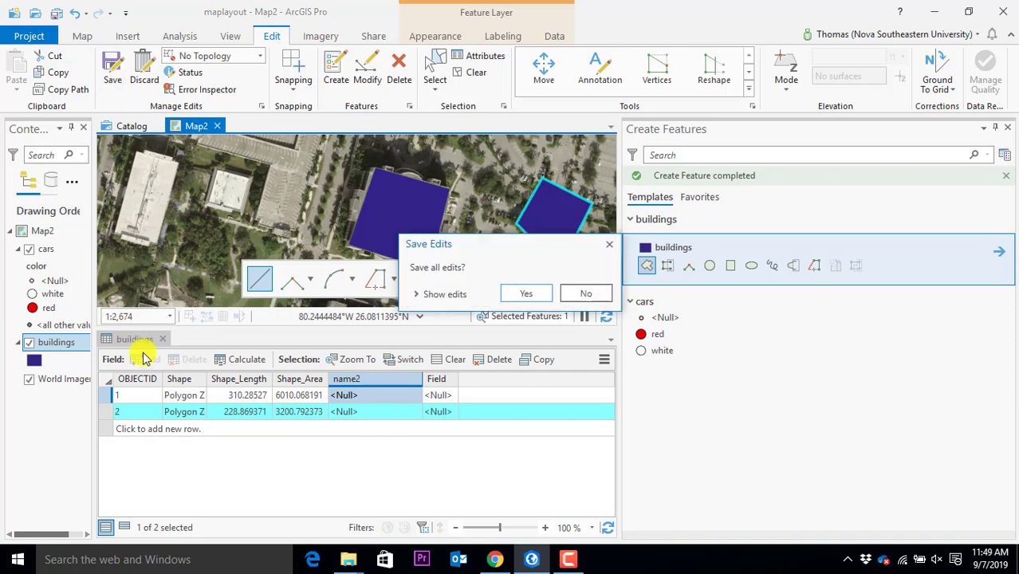
pyautogui.click(527, 293)
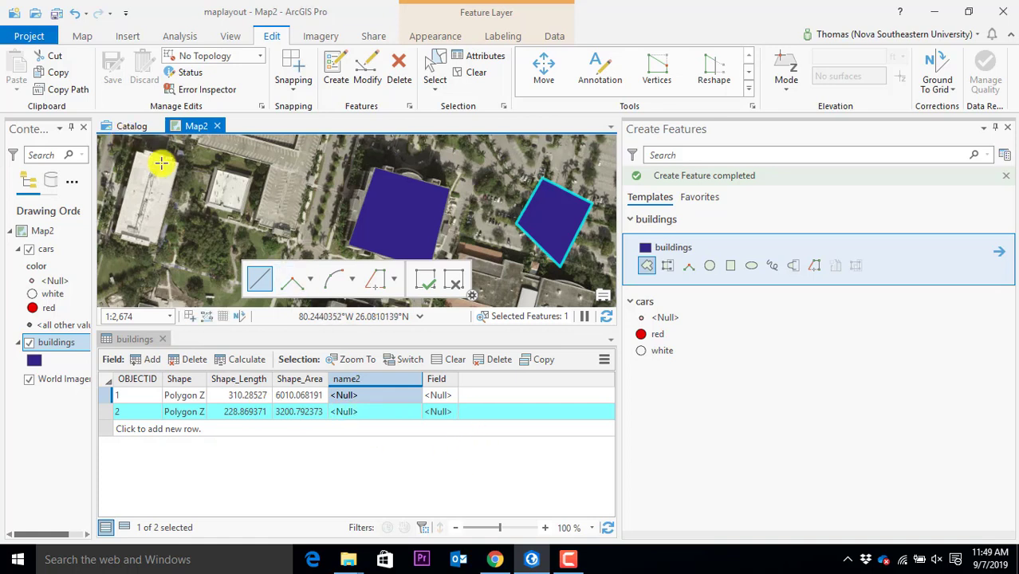
# Save the project and close the buildings attribute table and Create Features pane
pyautogui.click(52, 20)
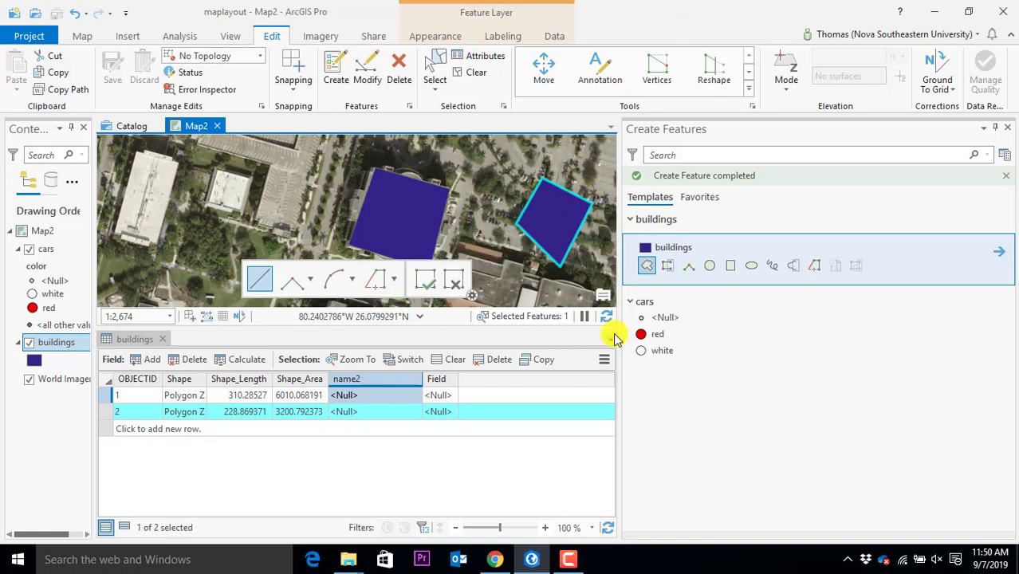
pyautogui.click(163, 341)
pyautogui.click(1007, 127)
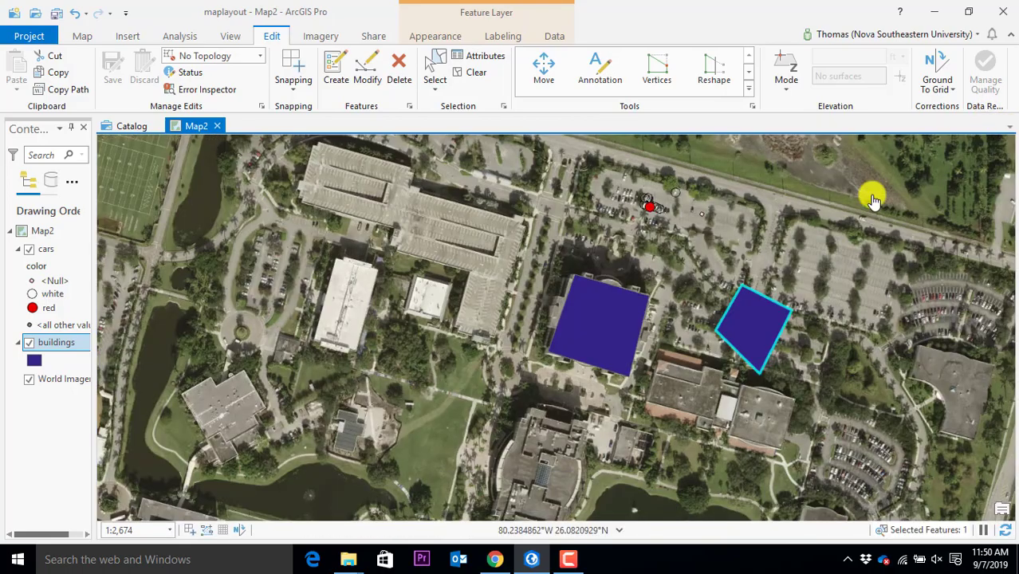
# Hide the World Imagery basemap and clear the building selection
pyautogui.scroll(-3, 690, 312)
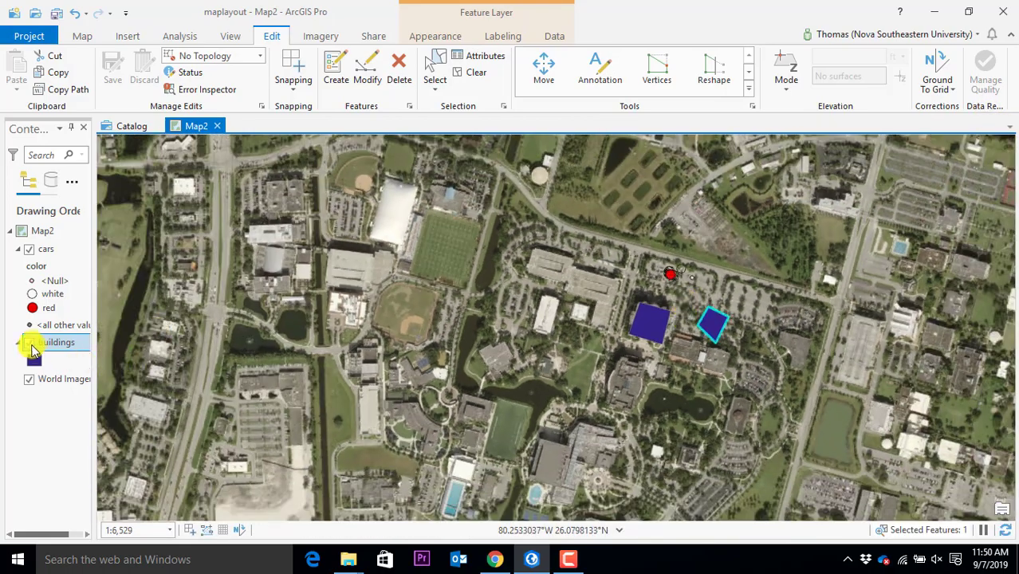
pyautogui.click(29, 379)
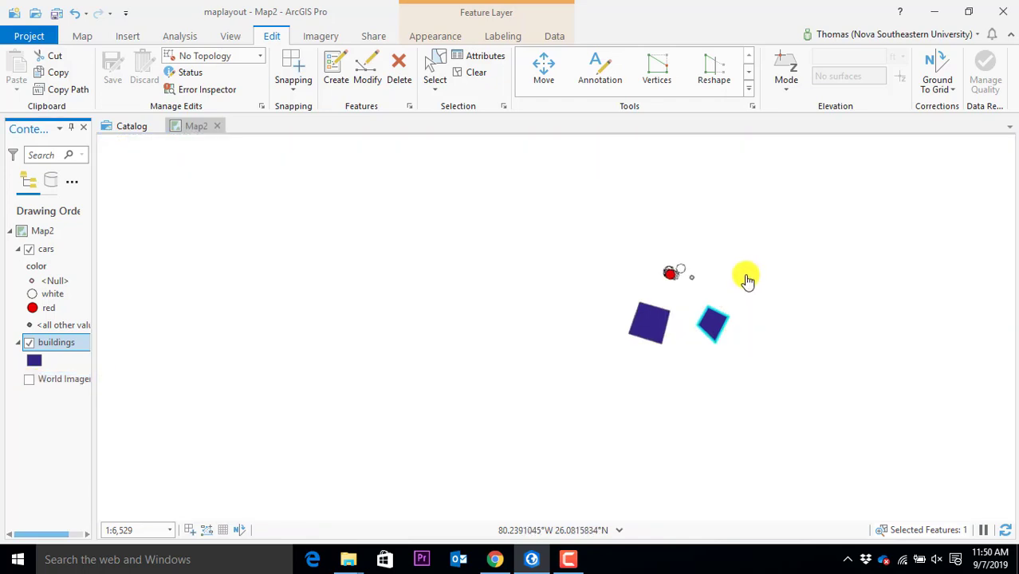
pyautogui.scroll(3, 749, 277)
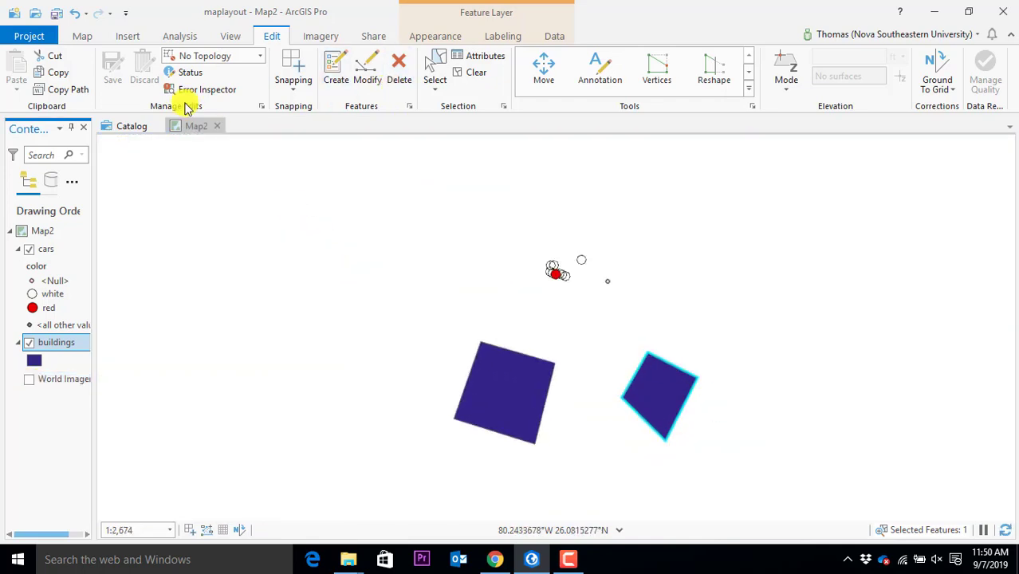
pyautogui.click(82, 38)
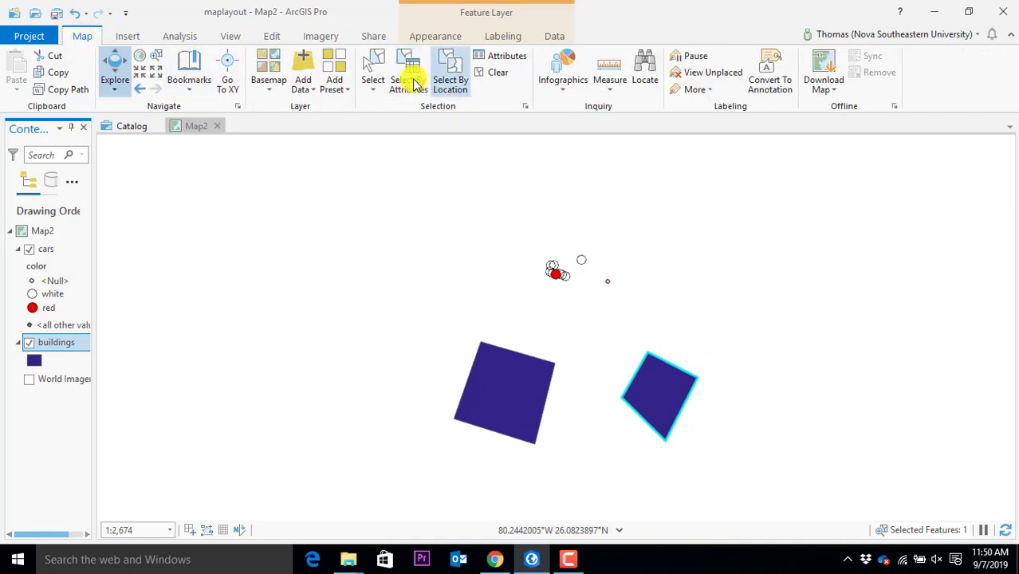
pyautogui.click(495, 74)
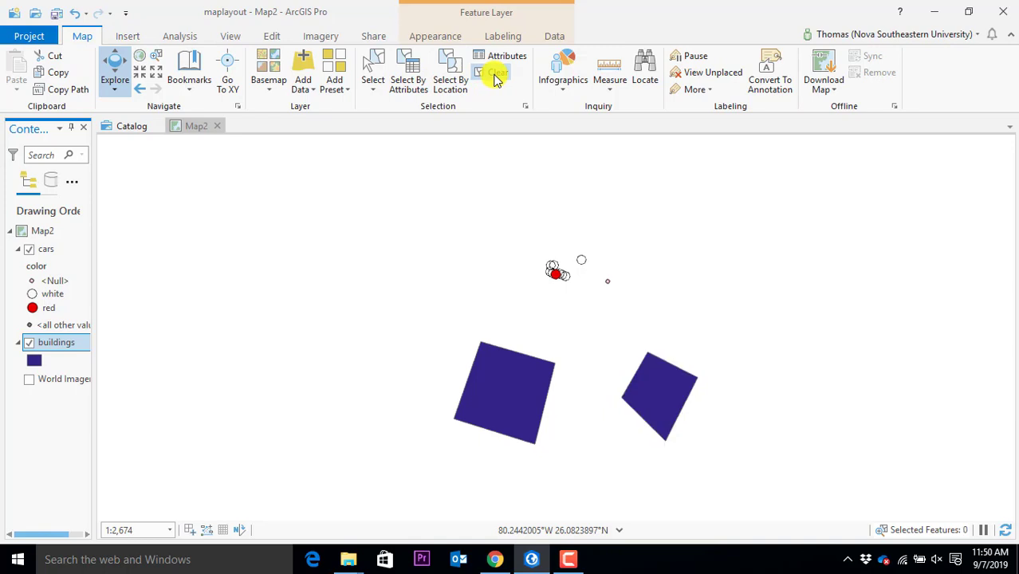
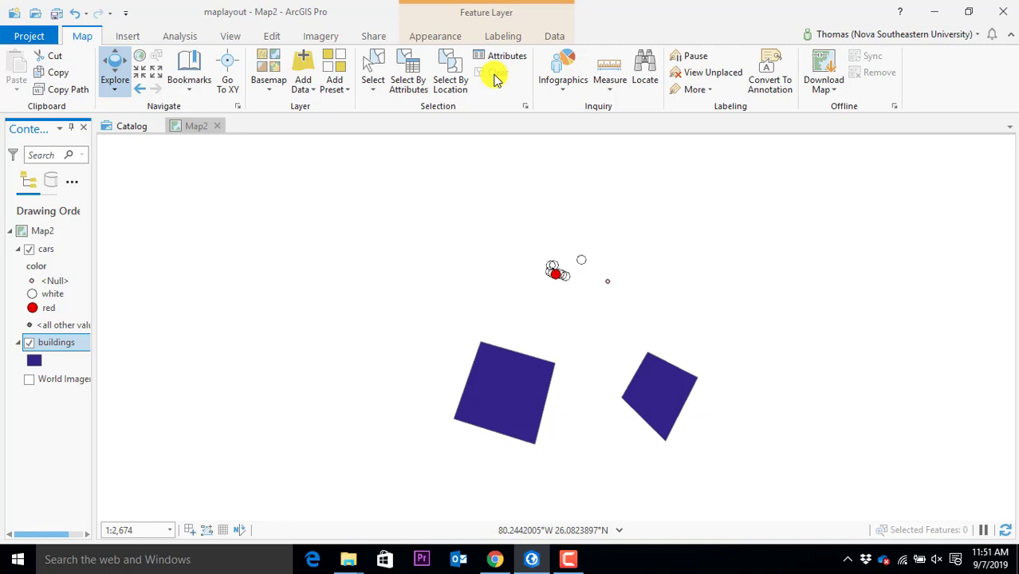
# Bring both building polygons into view, then select and delete the right-hand building
pyautogui.scroll(4, 573, 251)
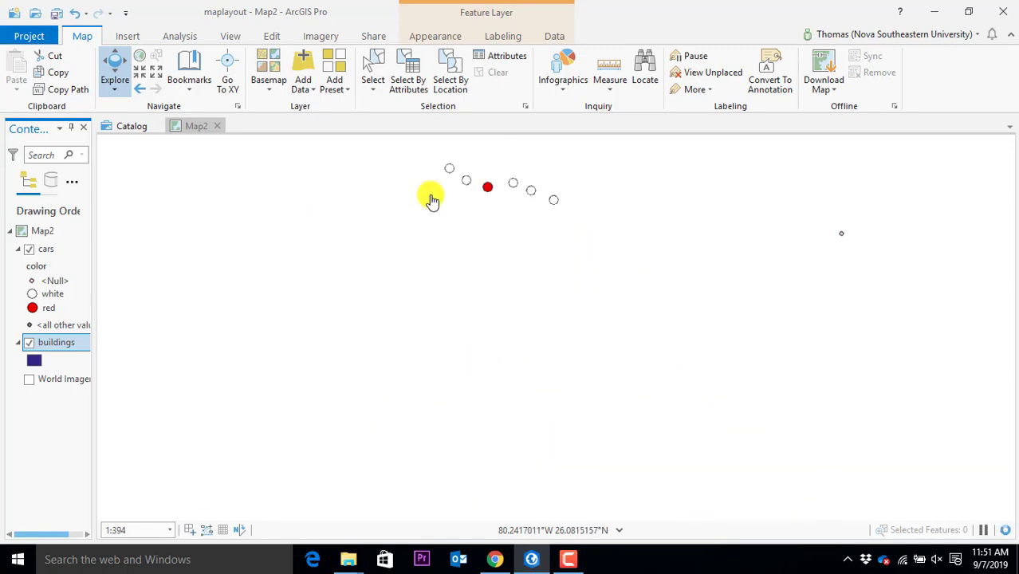
pyautogui.moveTo(625, 221); pyautogui.dragTo(581, 346)
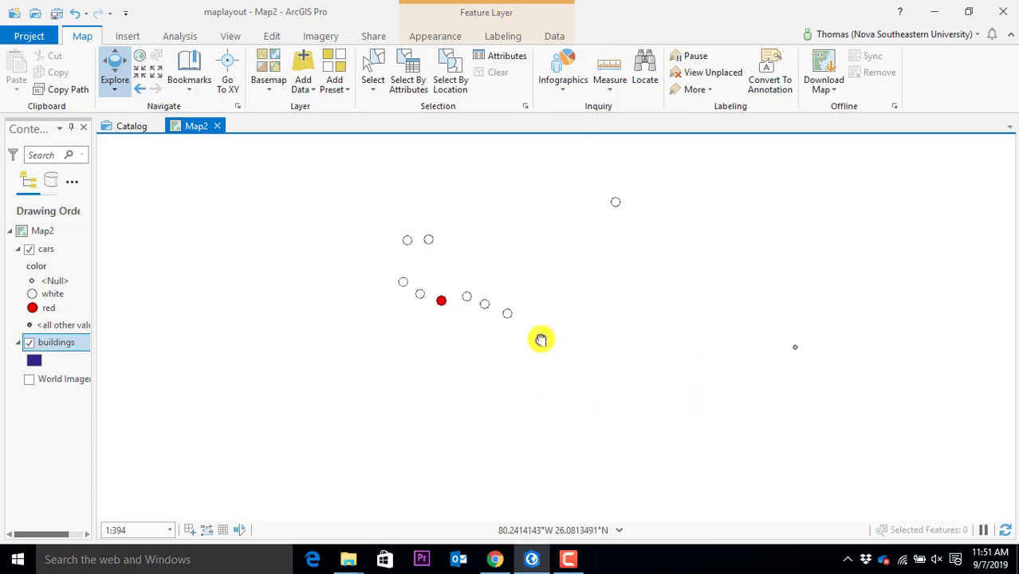
pyautogui.scroll(-5, 465, 352)
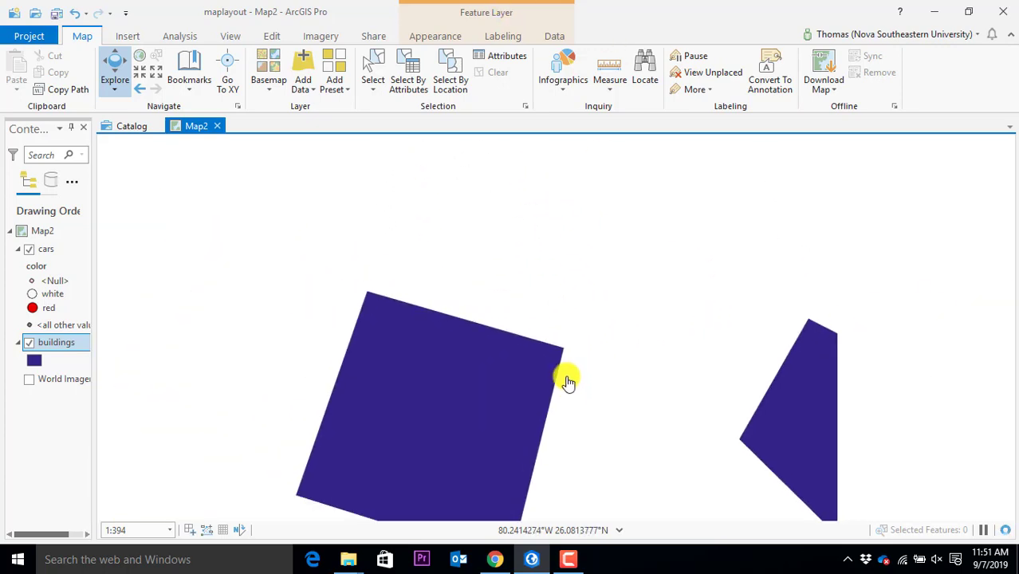
pyautogui.moveTo(570, 425); pyautogui.dragTo(542, 250)
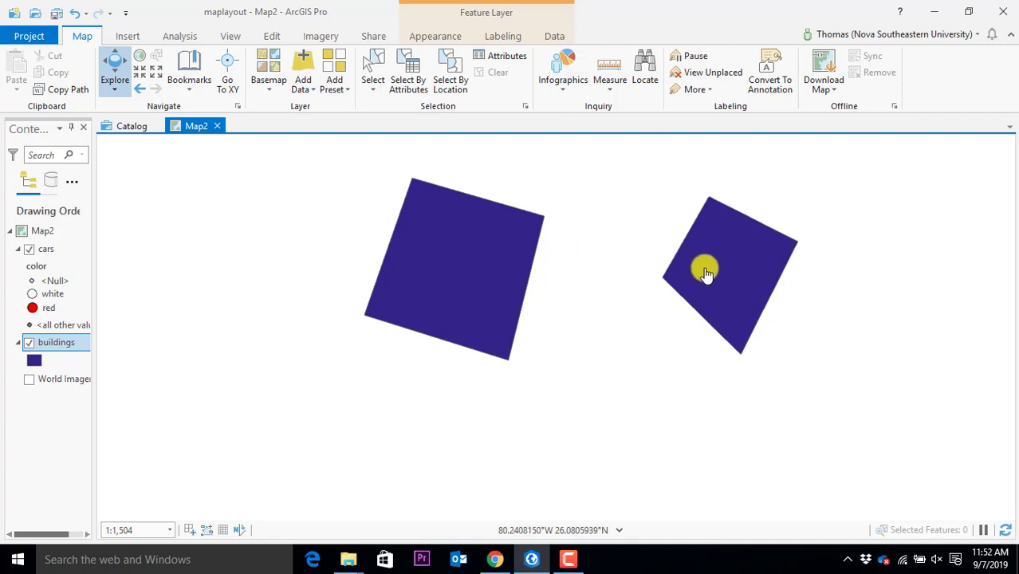
pyautogui.click(373, 73)
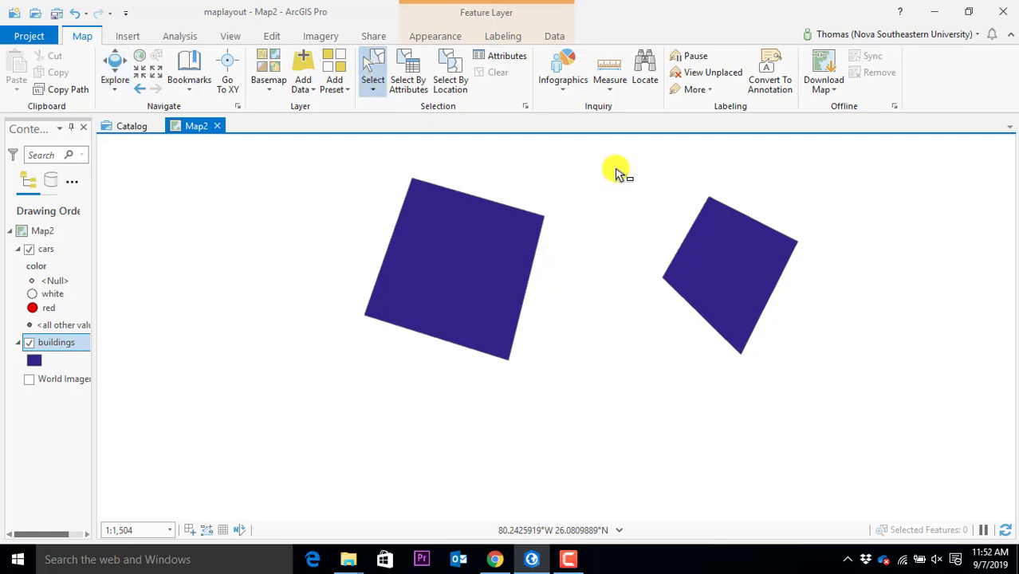
pyautogui.click(754, 270)
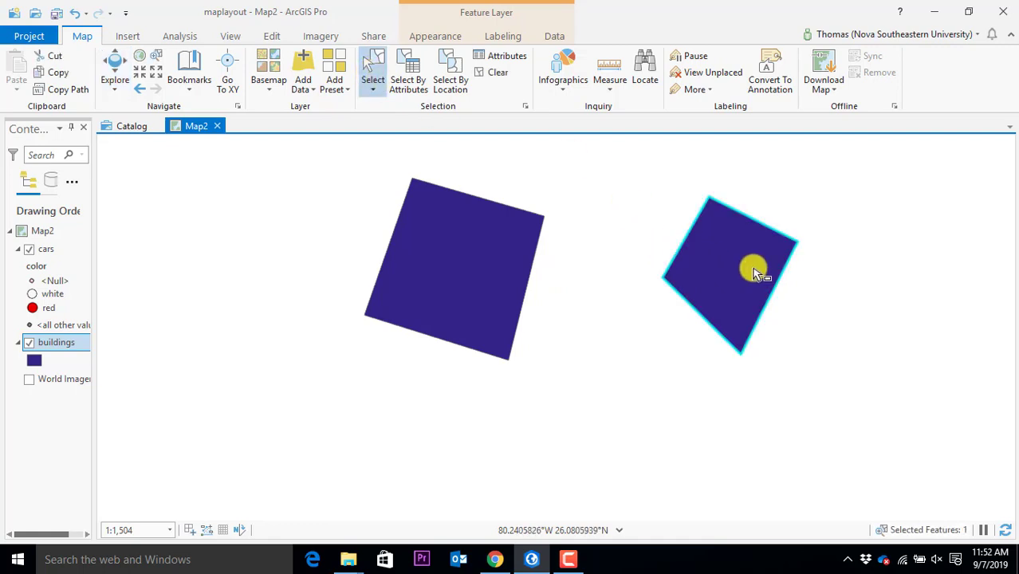
pyautogui.press('Delete')
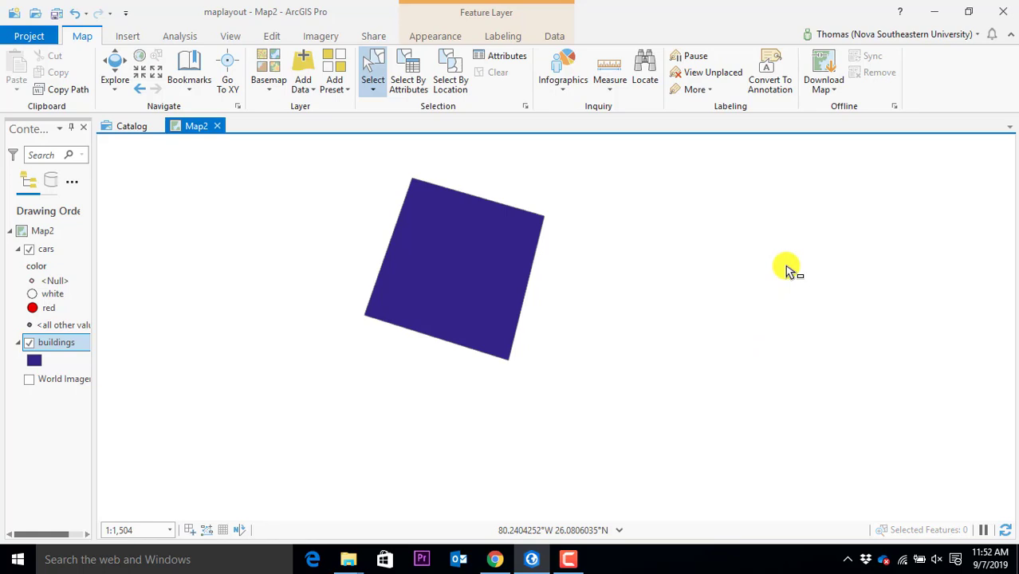
# Save all edits to the buildings layer, leaving the undo history untouched
pyautogui.doubleClick(273, 35)
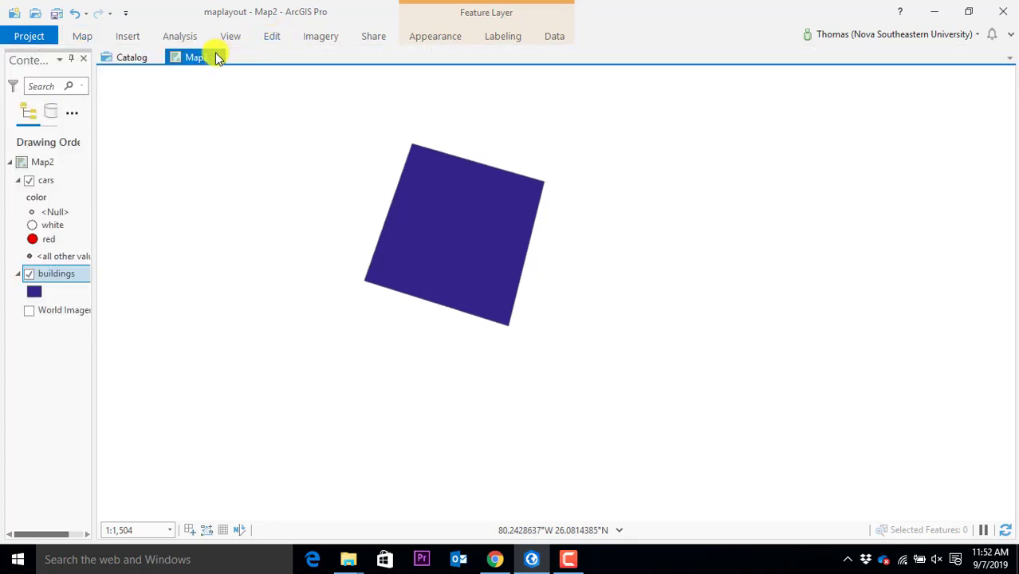
pyautogui.click(272, 36)
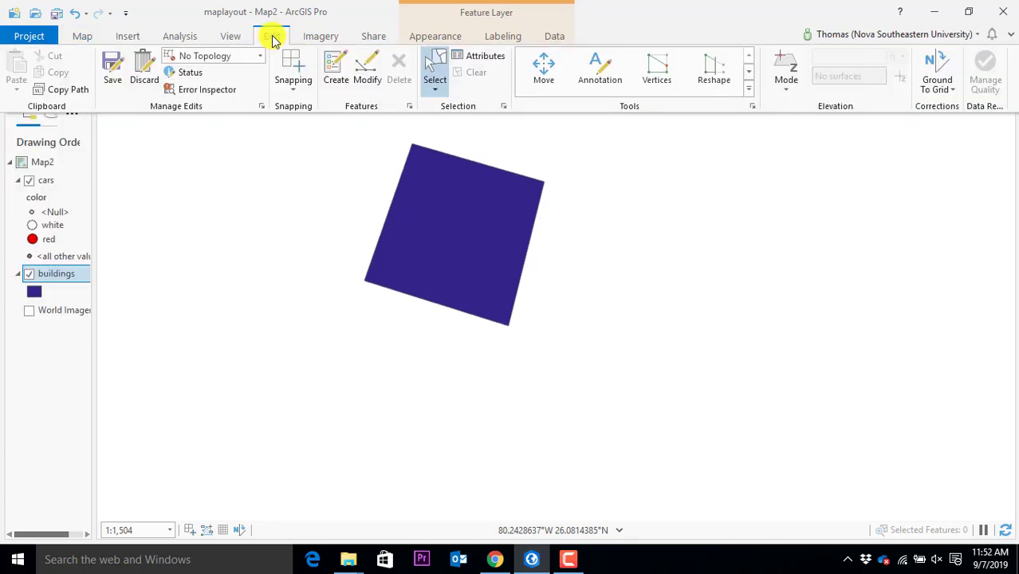
pyautogui.click(112, 81)
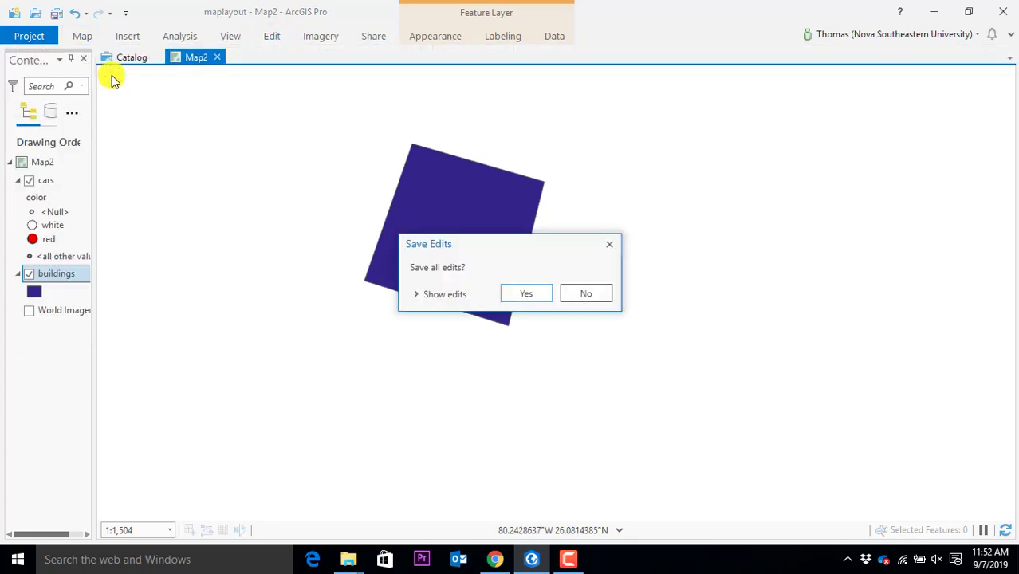
pyautogui.click(509, 295)
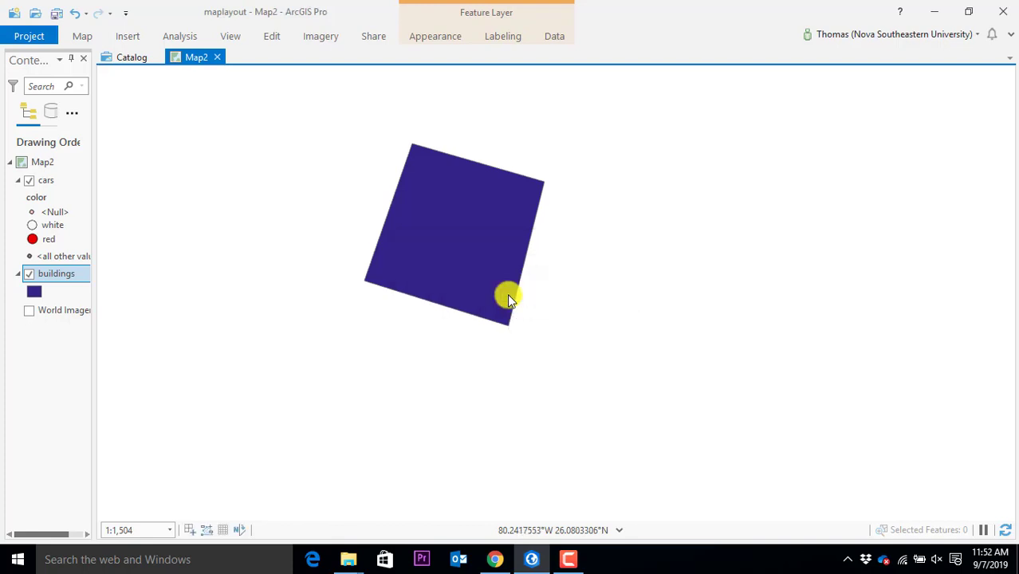
pyautogui.click(85, 13)
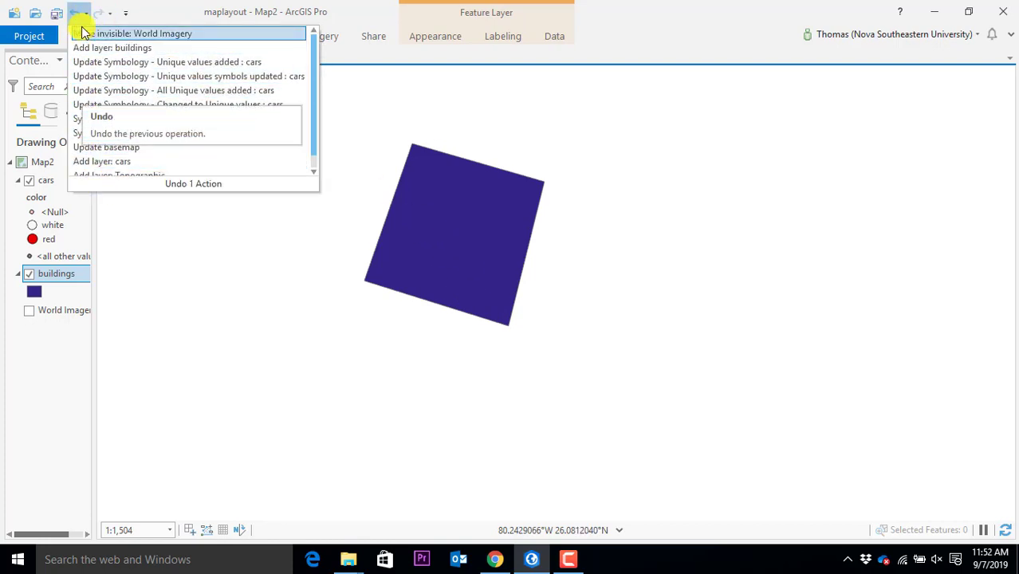
pyautogui.click(167, 10)
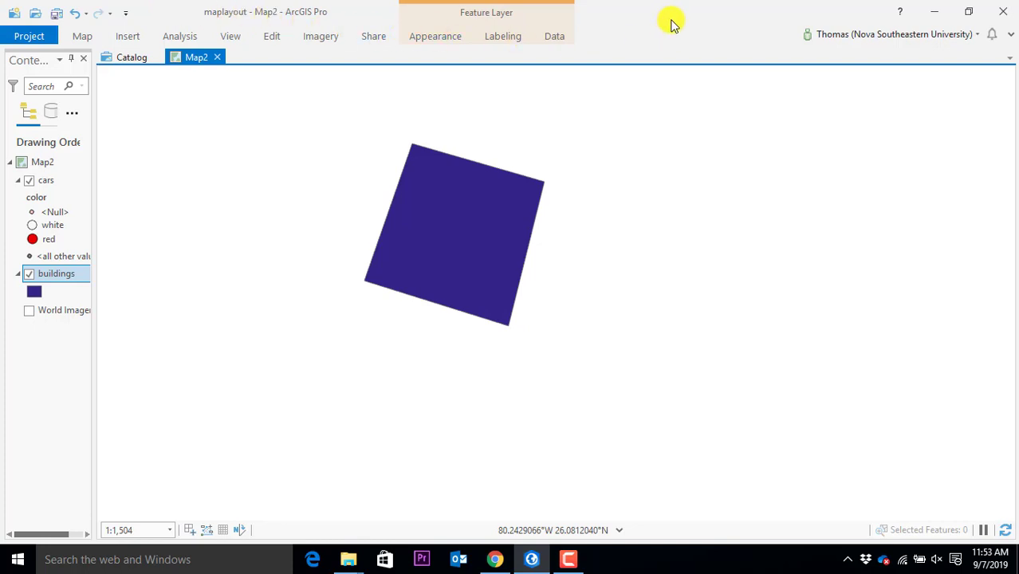
# Close ArcGIS Pro, saving changes to the maplayout project, and close Chrome
pyautogui.click(983, 16)
pyautogui.click(1003, 16)
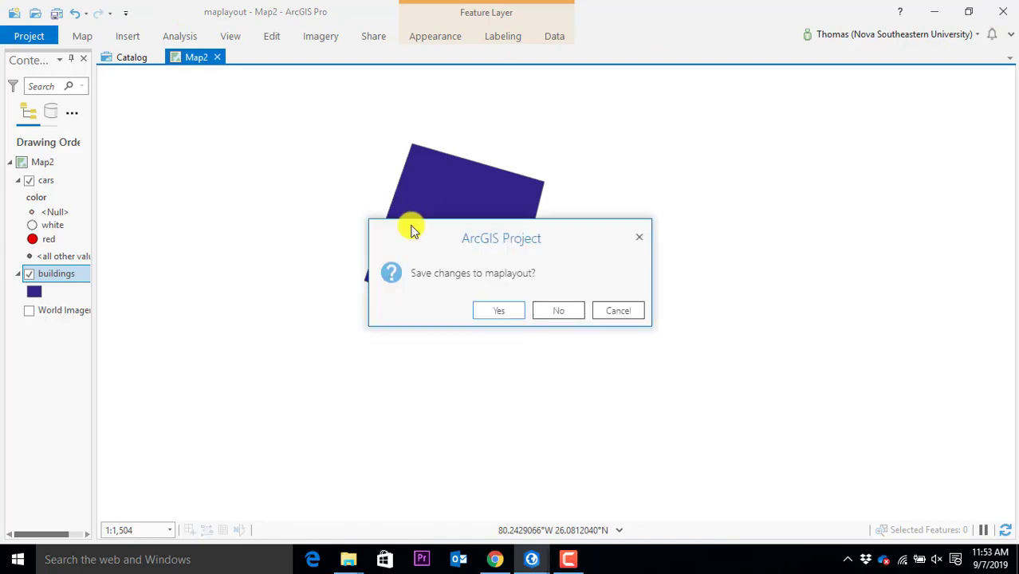
pyautogui.click(482, 316)
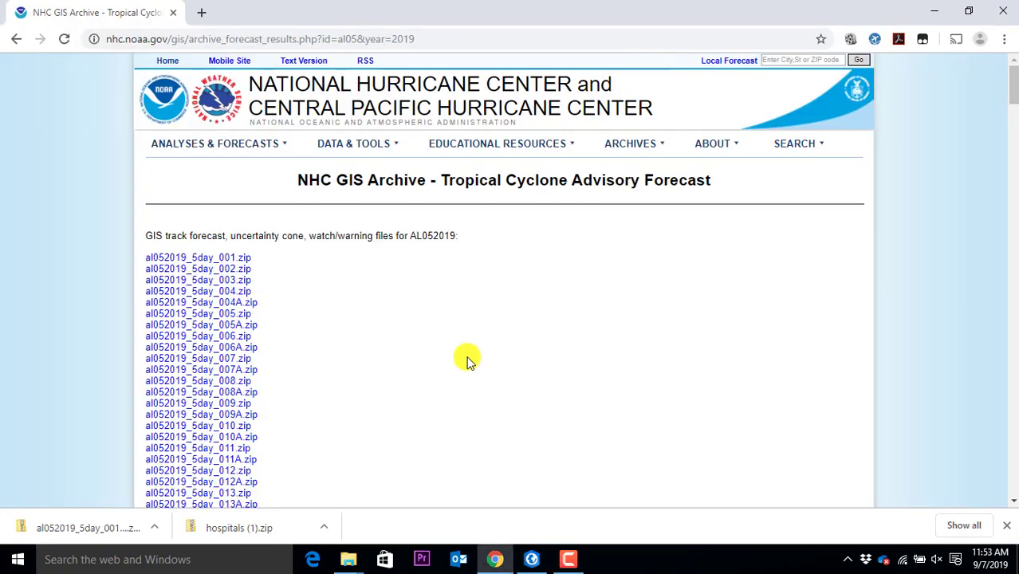
pyautogui.click(1004, 10)
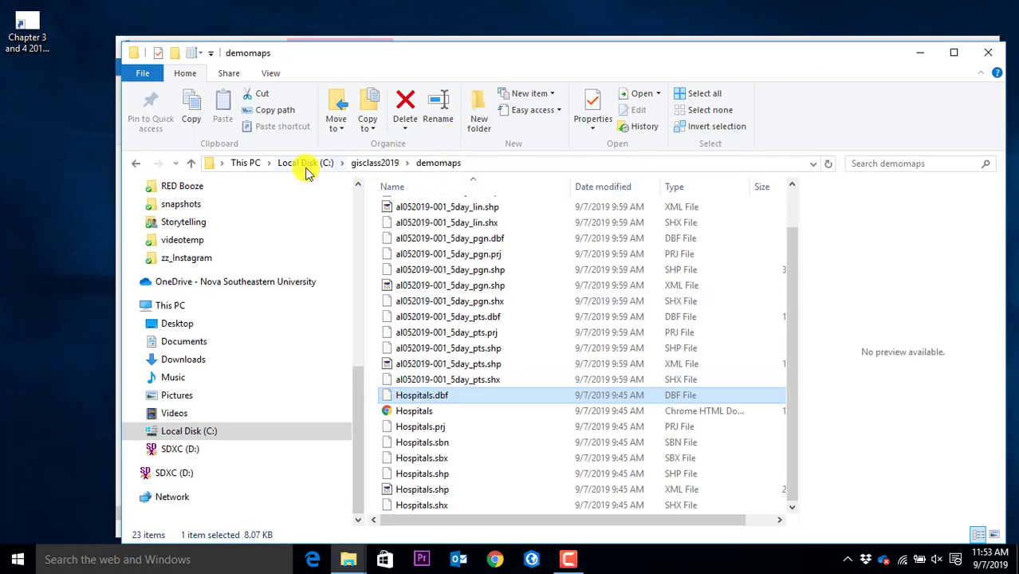
# In C:\gisclass2019, compress the maplayout folder into a zip with the default name
pyautogui.click(370, 167)
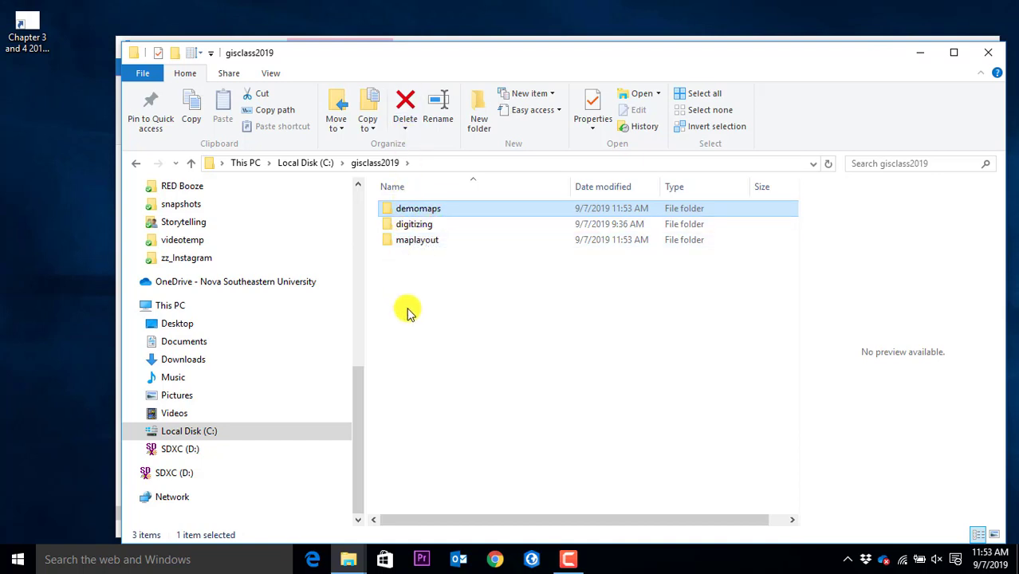
pyautogui.click(417, 244)
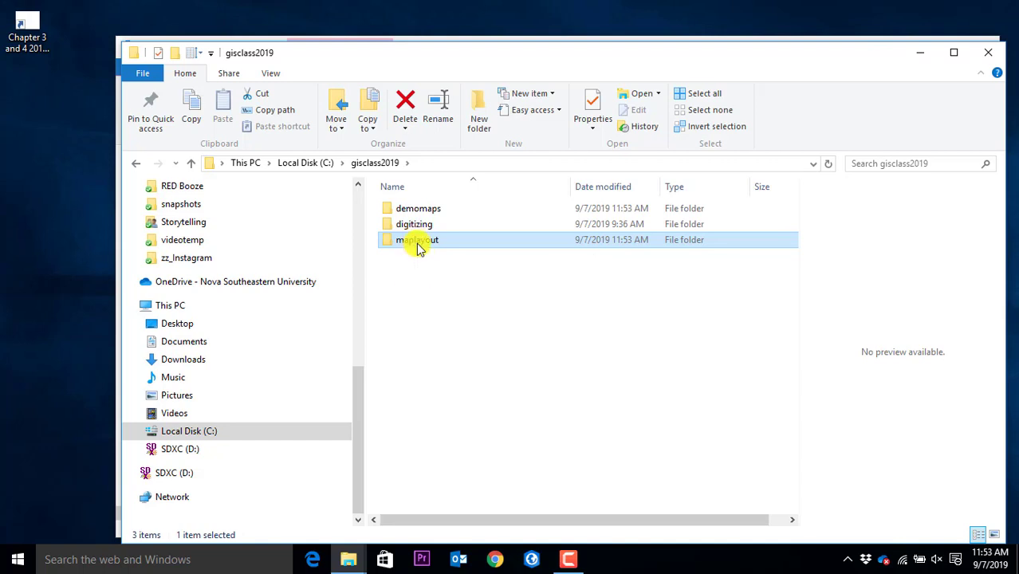
pyautogui.rightClick(418, 248)
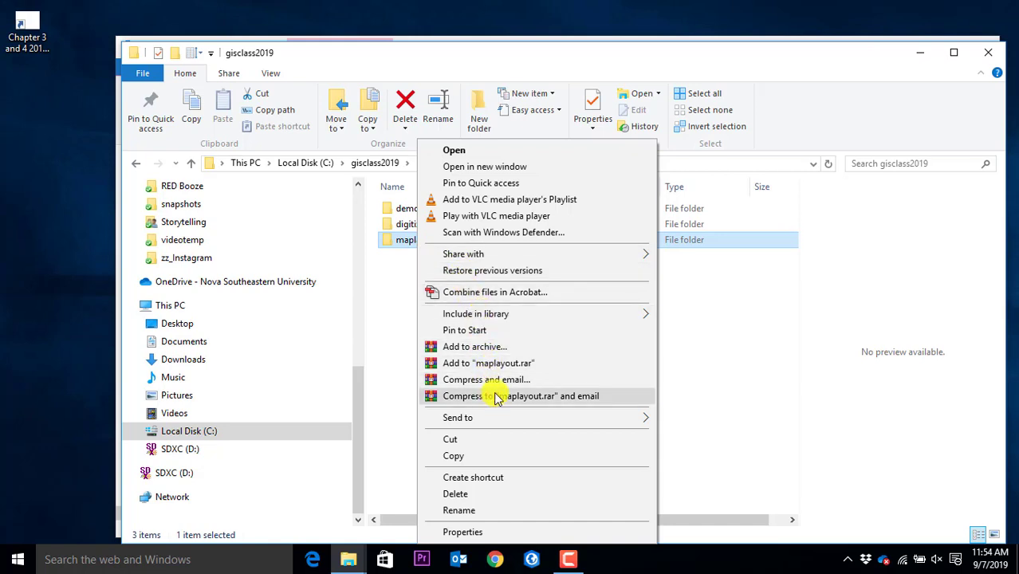
pyautogui.moveTo(490, 416)
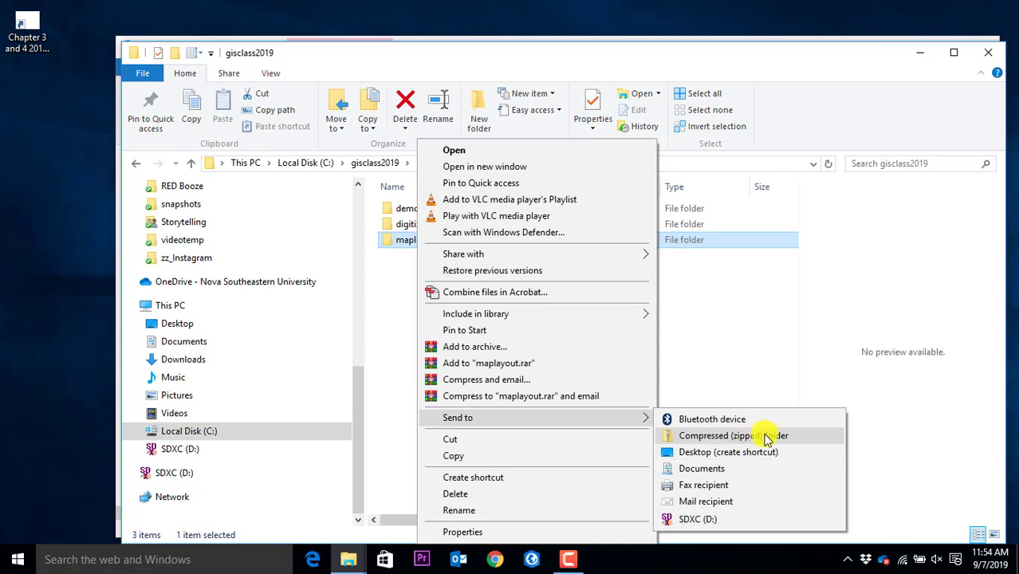
pyautogui.click(767, 437)
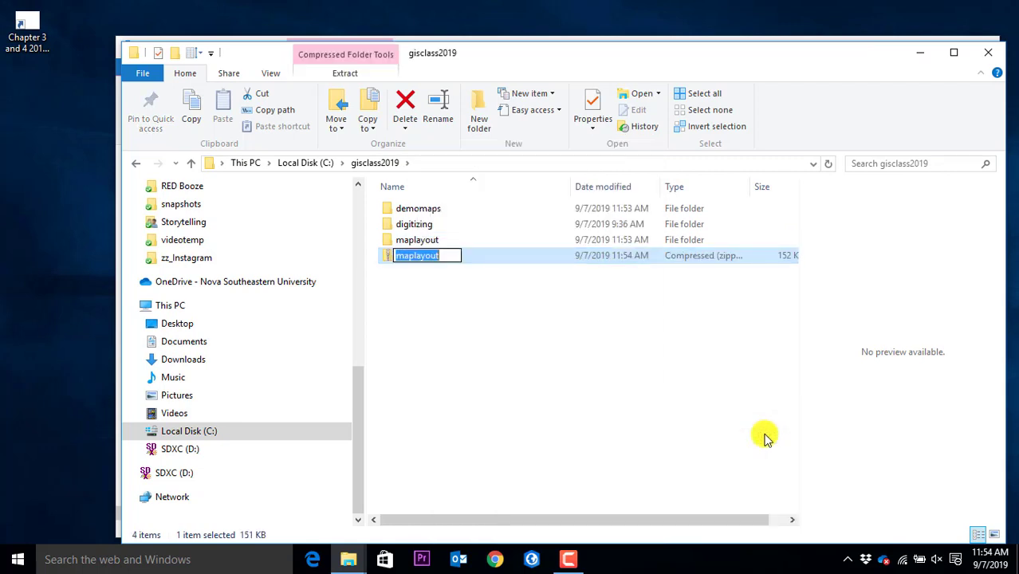
pyautogui.press('Return')
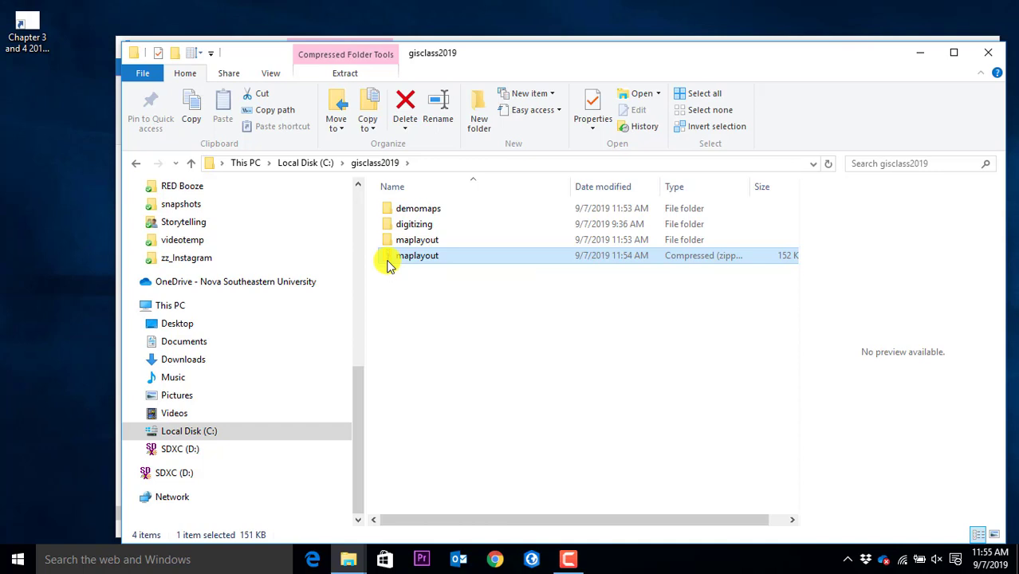
# Compress the demomaps folder into a default-named zip and select the new 48 KB file
pyautogui.rightClick(416, 210)
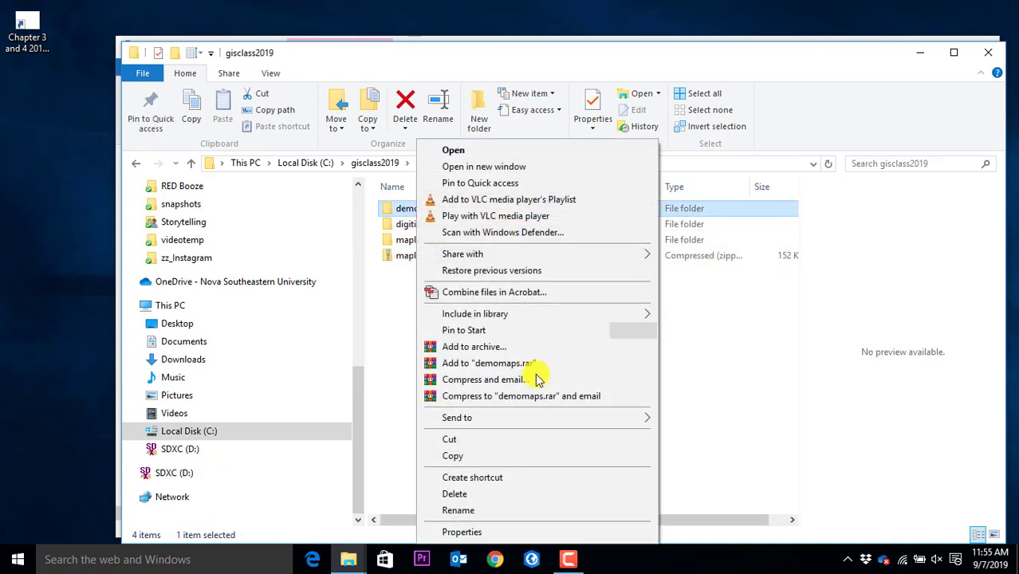
pyautogui.moveTo(528, 420)
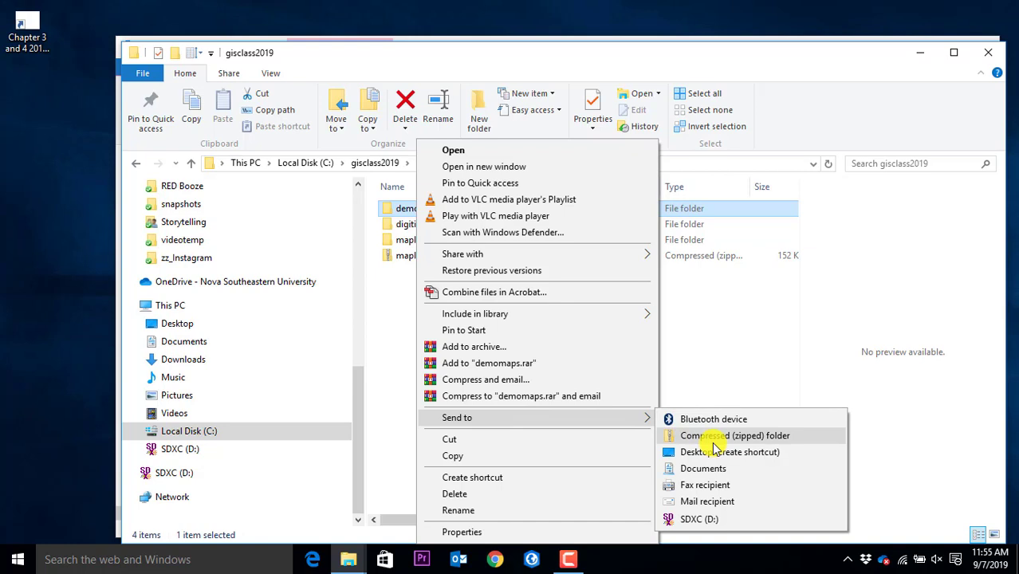
pyautogui.click(715, 444)
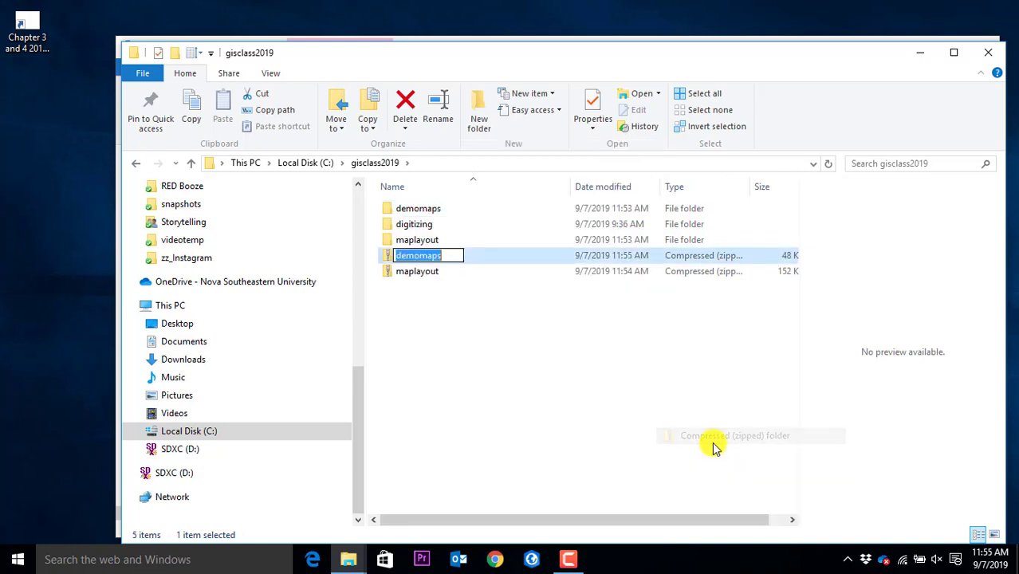
pyautogui.click(460, 423)
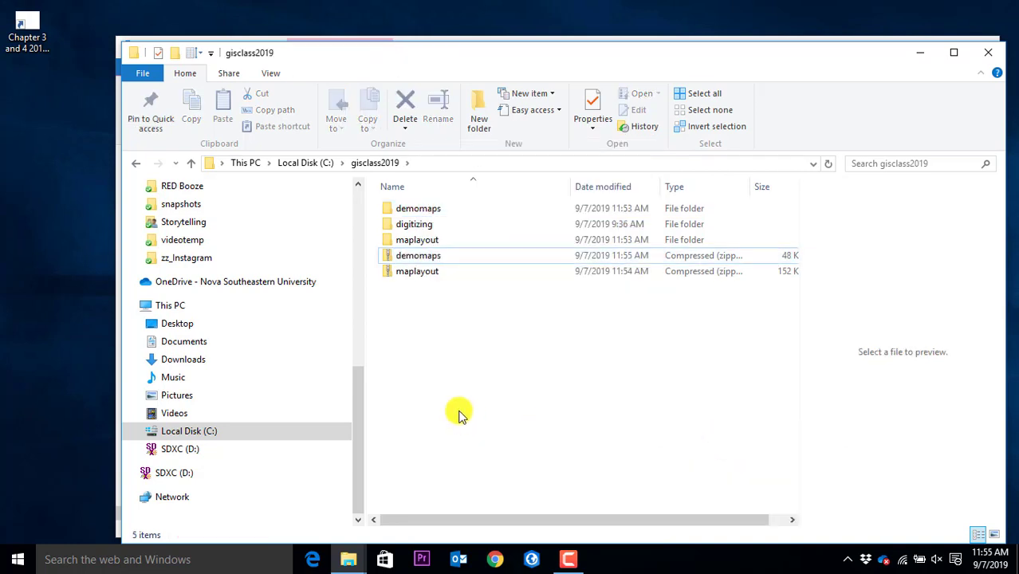
pyautogui.click(425, 257)
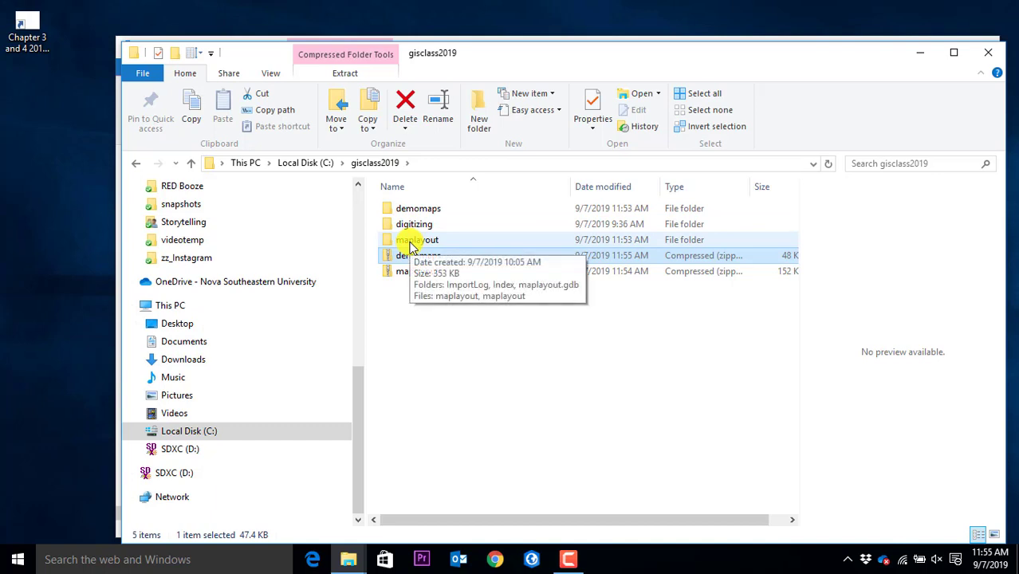
# Browse the contents of maplayout.gdb, then return to the maplayout project folder
pyautogui.doubleClick(413, 242)
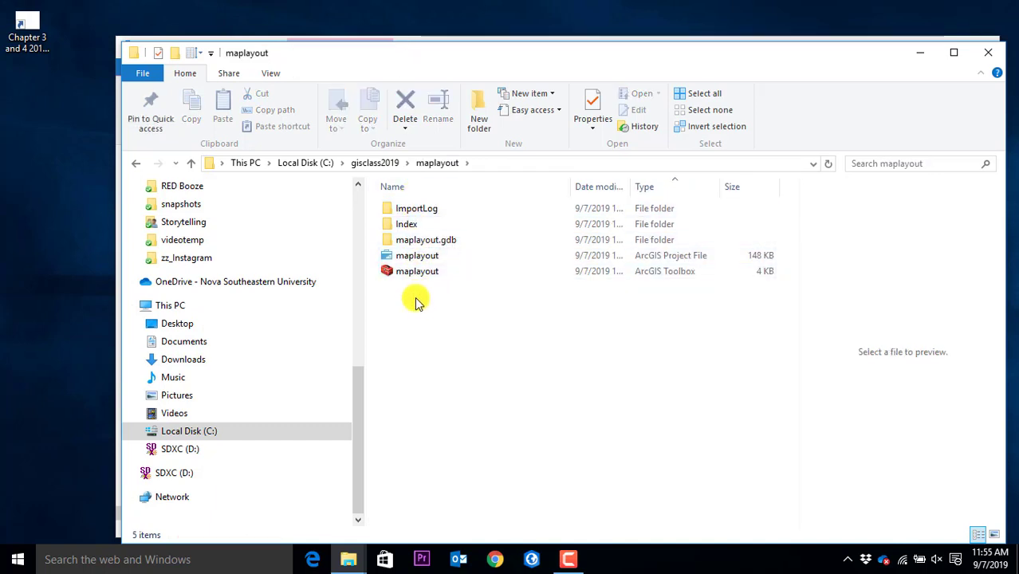
pyautogui.doubleClick(418, 242)
pyautogui.scroll(-5, 542, 283)
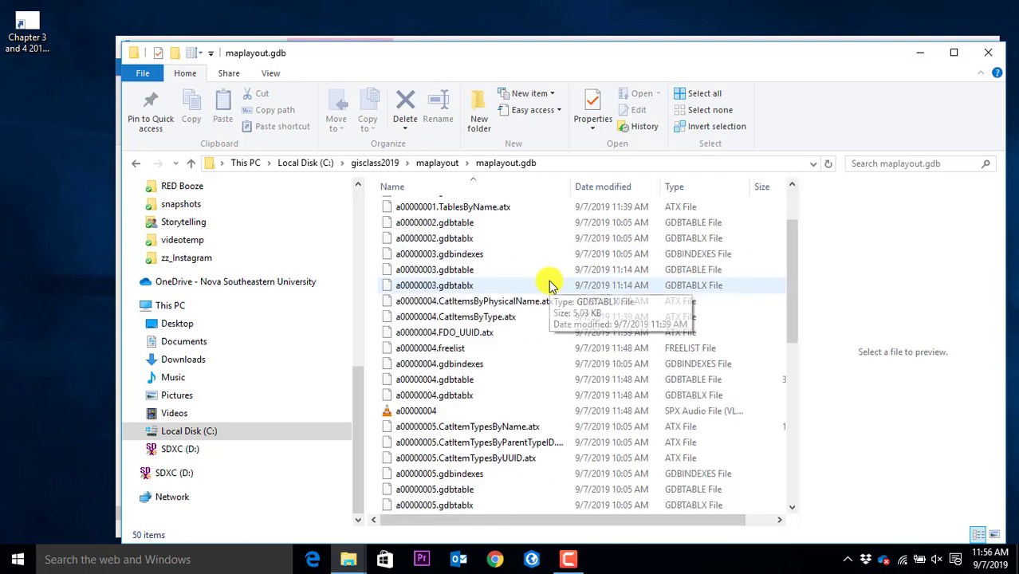
pyautogui.scroll(-4, 550, 285)
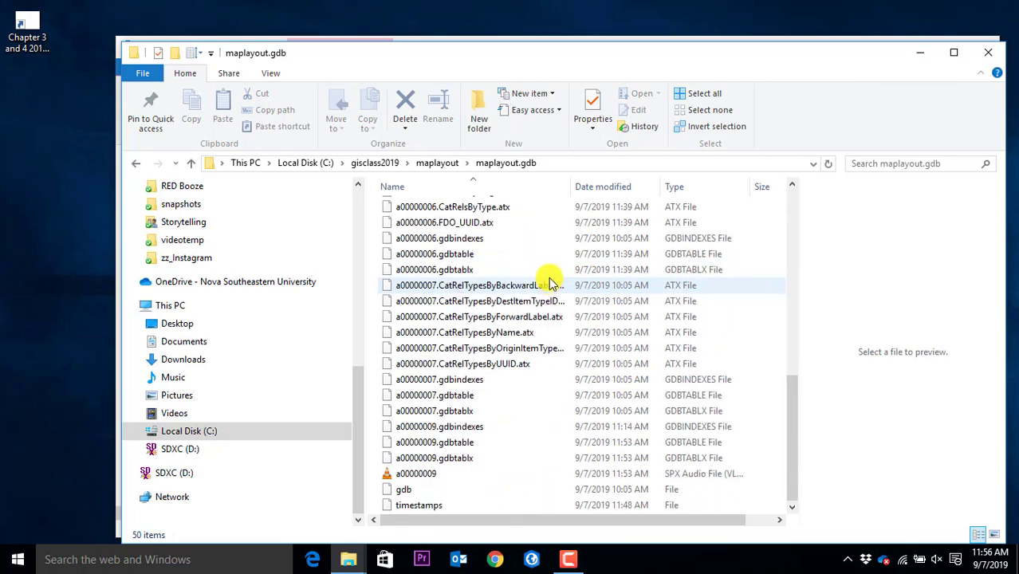
pyautogui.scroll(3, 548, 281)
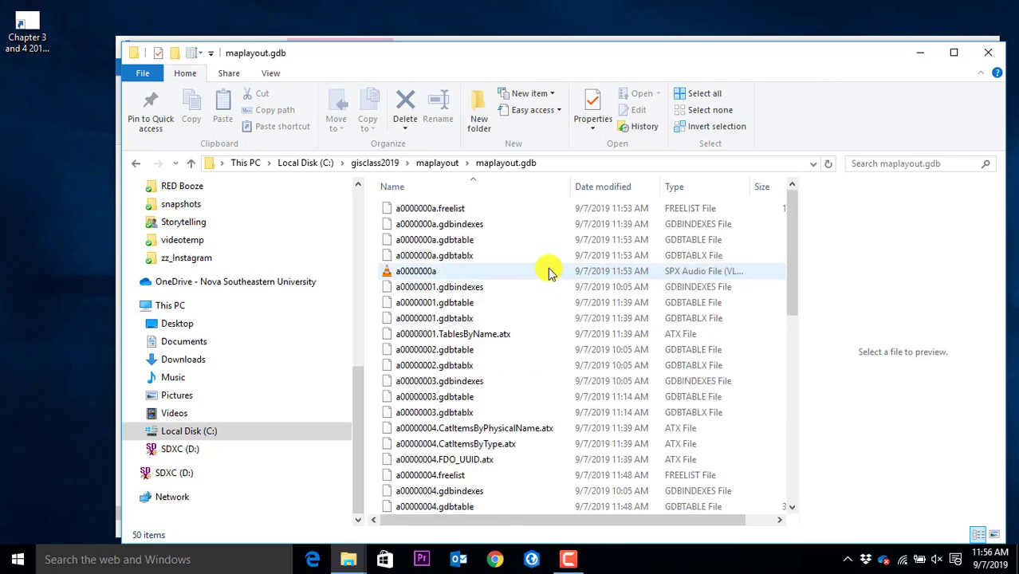
pyautogui.scroll(4, 542, 267)
pyautogui.scroll(-8, 535, 256)
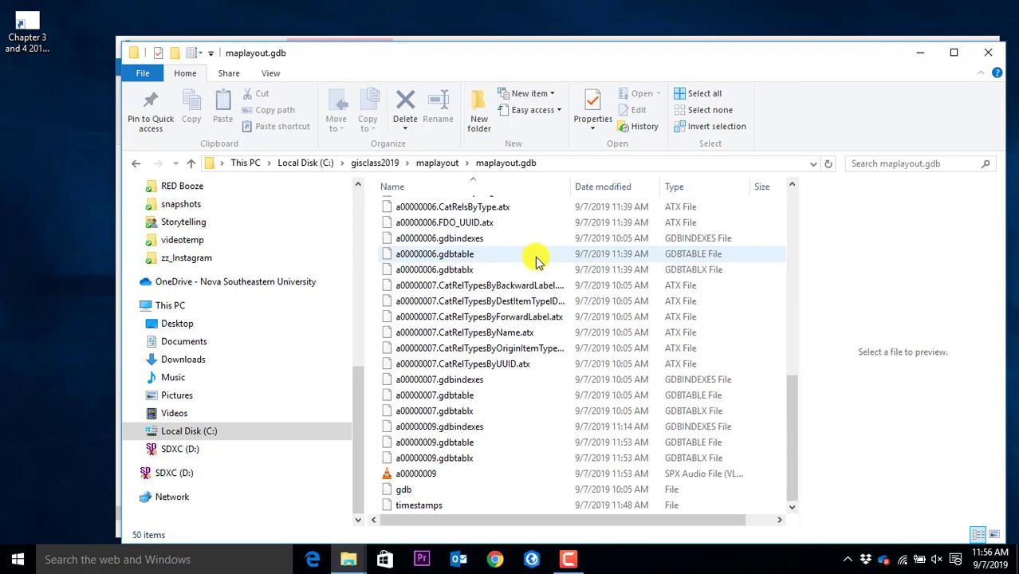
pyautogui.scroll(1, 536, 263)
pyautogui.scroll(8, 535, 257)
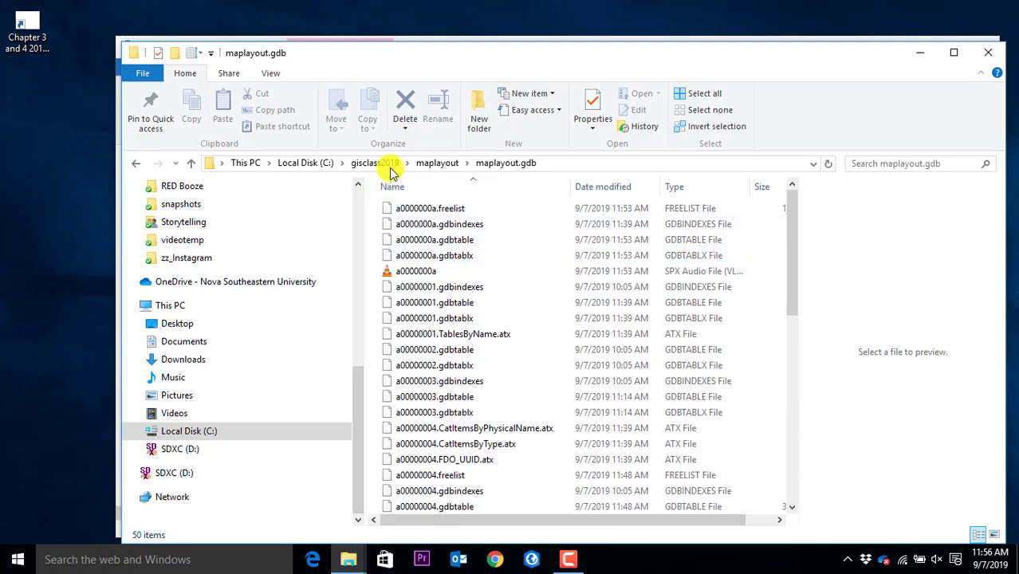
pyautogui.click(437, 163)
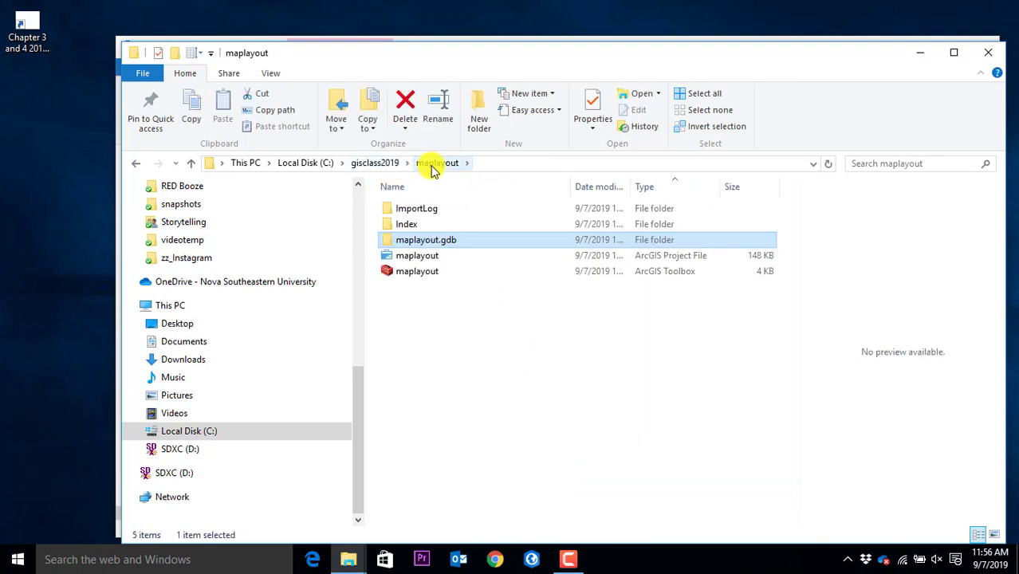